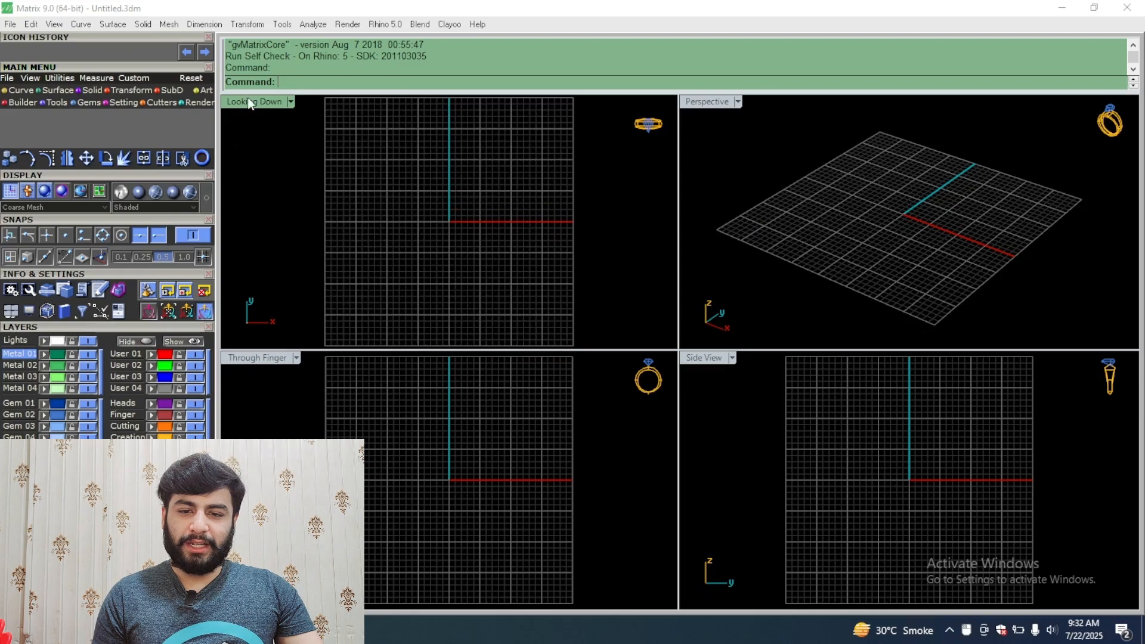
# Step: Maximize the Looking Down viewport and draw a vertical line from 0,0,0 along the Y axis to the grid's upper edge
pyautogui.doubleClick(249, 101)
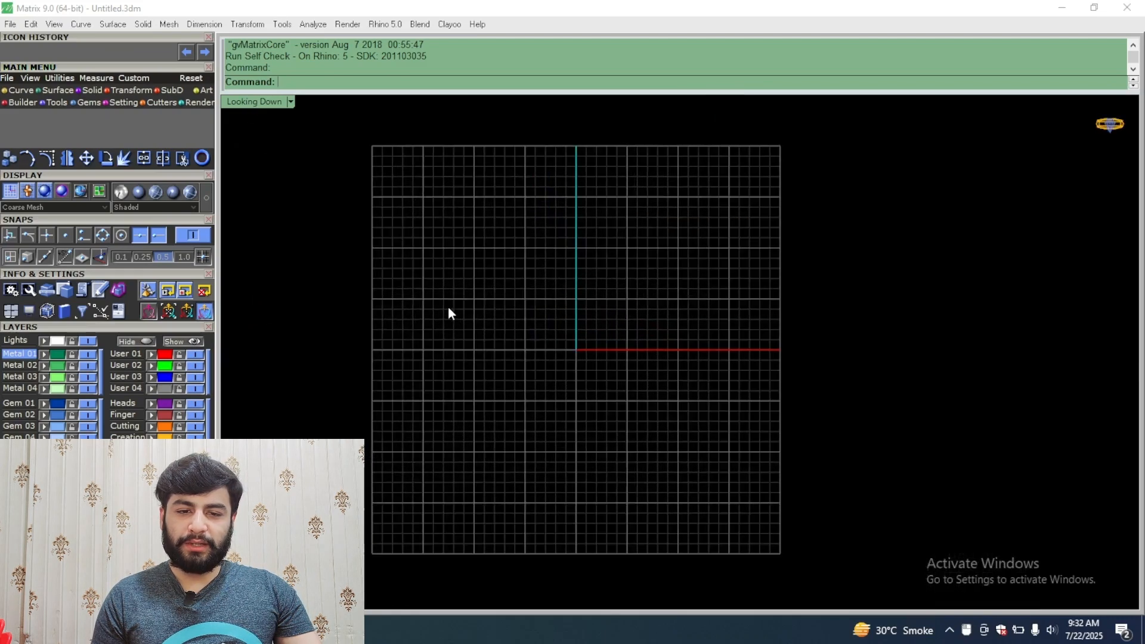
pyautogui.scroll(-4, 448, 305)
pyautogui.click(17, 89)
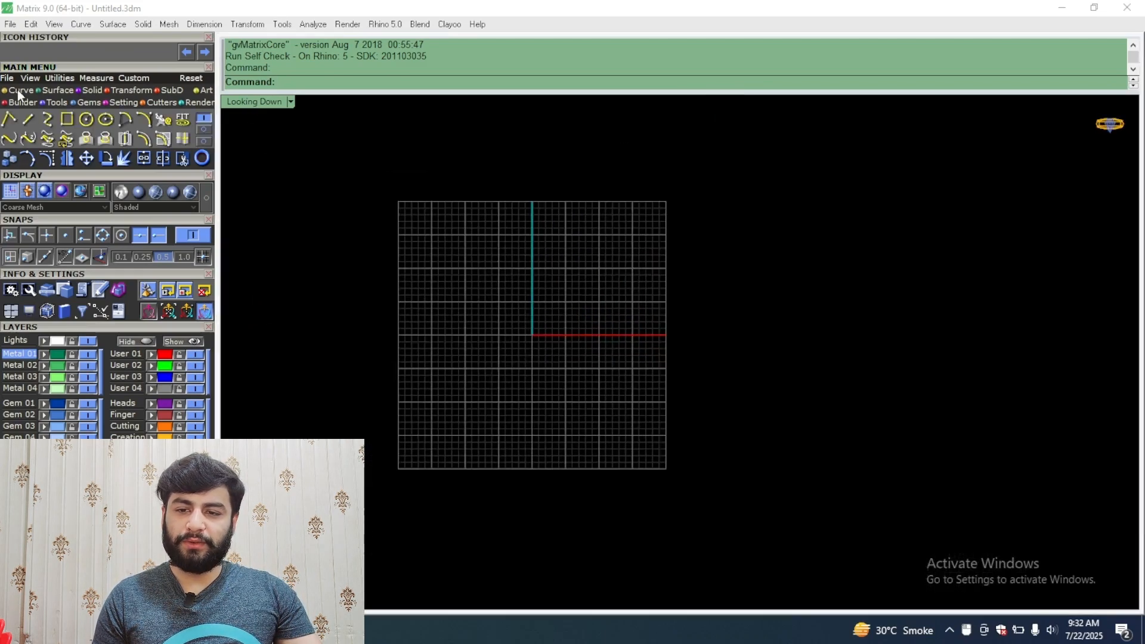
pyautogui.scroll(-2, 800, 327)
pyautogui.moveTo(753, 340); pyautogui.dragTo(687, 334, button='right')
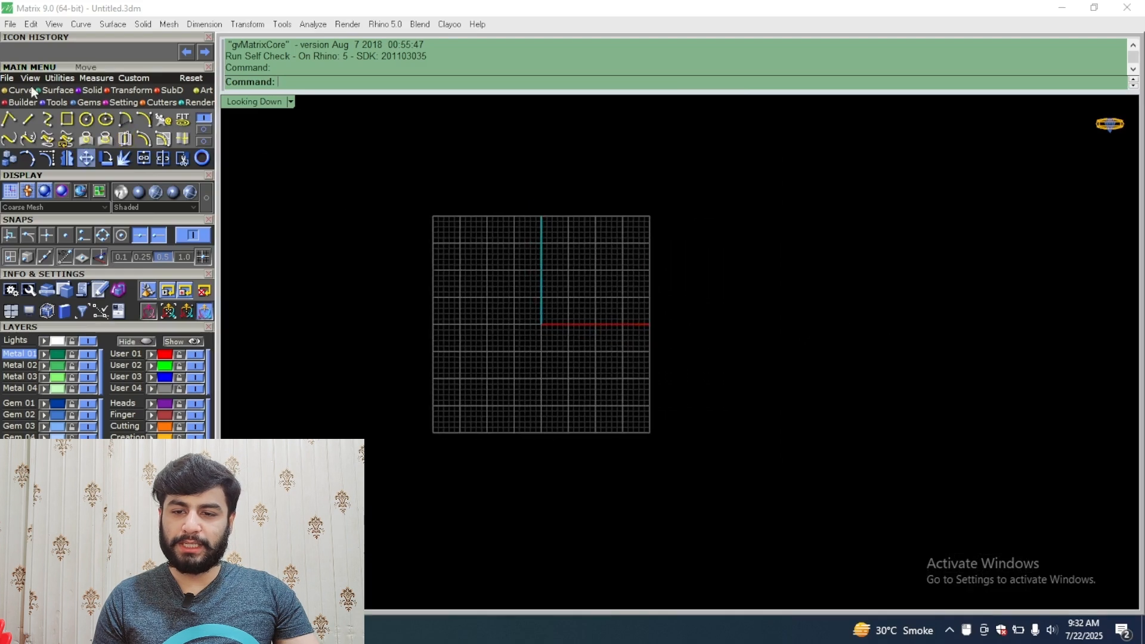
pyautogui.click(29, 118)
pyautogui.scroll(6, 391, 242)
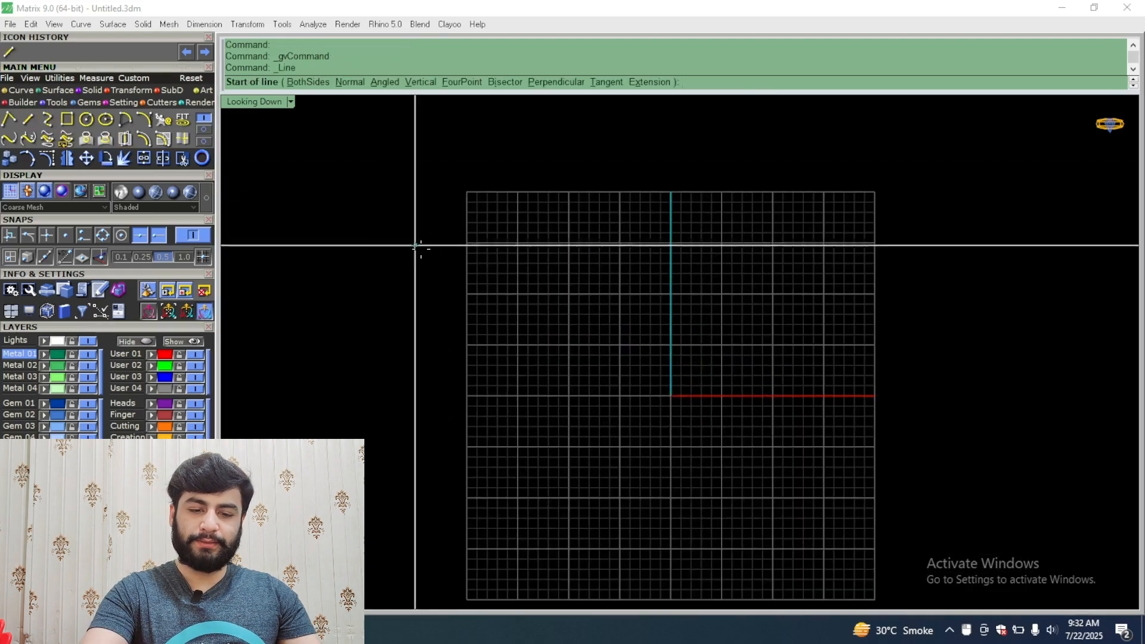
pyautogui.write('0,0,0')
pyautogui.press('Return')
pyautogui.scroll(6, 680, 331)
pyautogui.moveTo(680, 331); pyautogui.dragTo(523, 276, button='right')
pyautogui.scroll(4, 508, 312)
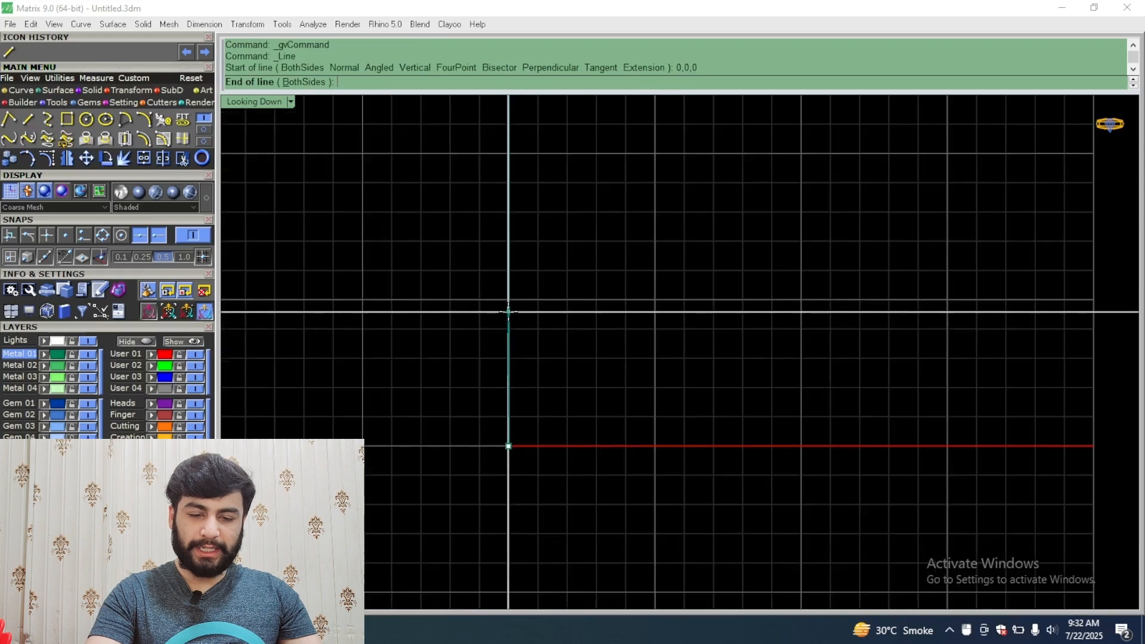
pyautogui.scroll(-10, 508, 312)
pyautogui.click(509, 154)
# Step: Copy the vertical line horizontally 1 unit toward positive X, using its upper endpoint as the base point
pyautogui.click(512, 158)
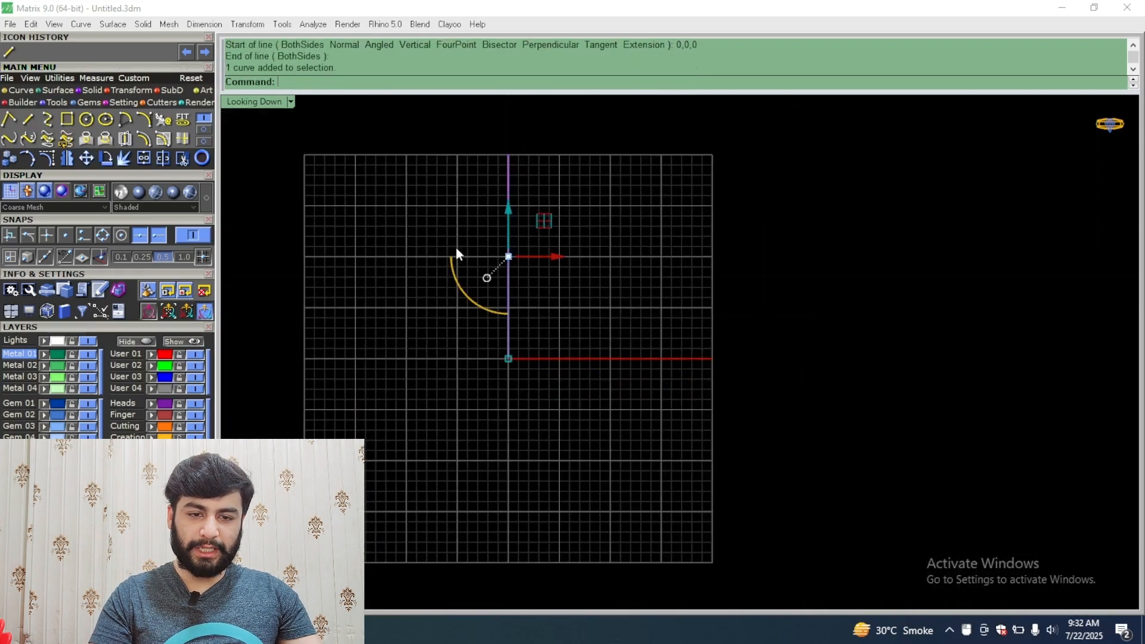
pyautogui.scroll(4, 530, 230)
pyautogui.scroll(-5, 517, 377)
pyautogui.moveTo(526, 405); pyautogui.dragTo(433, 371, button='right')
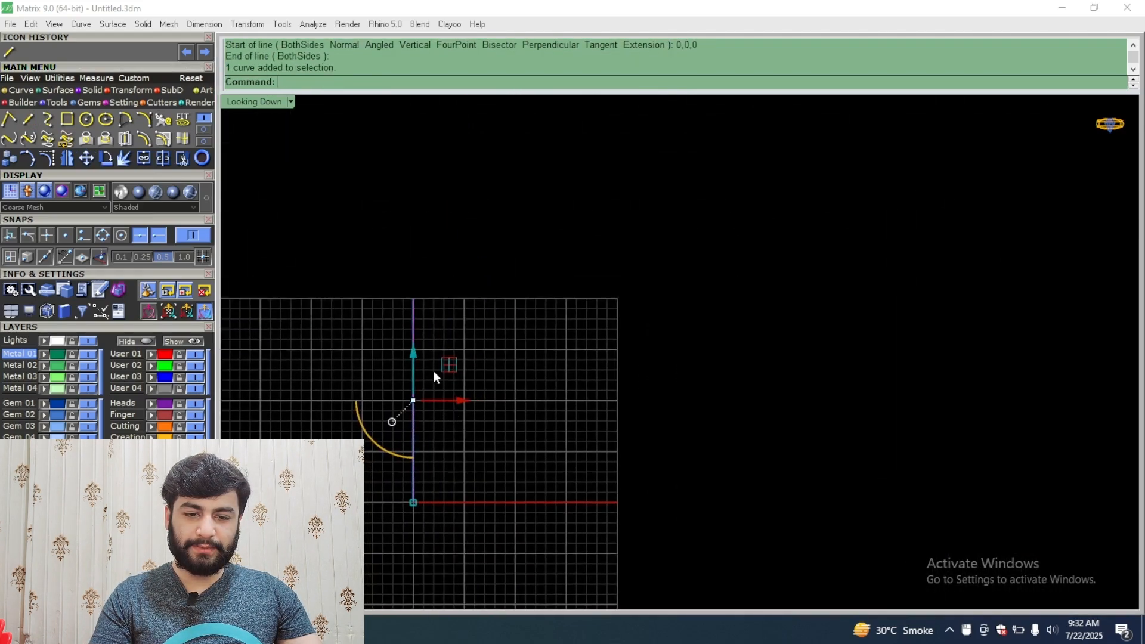
pyautogui.scroll(3, 392, 296)
pyautogui.scroll(6, 373, 171)
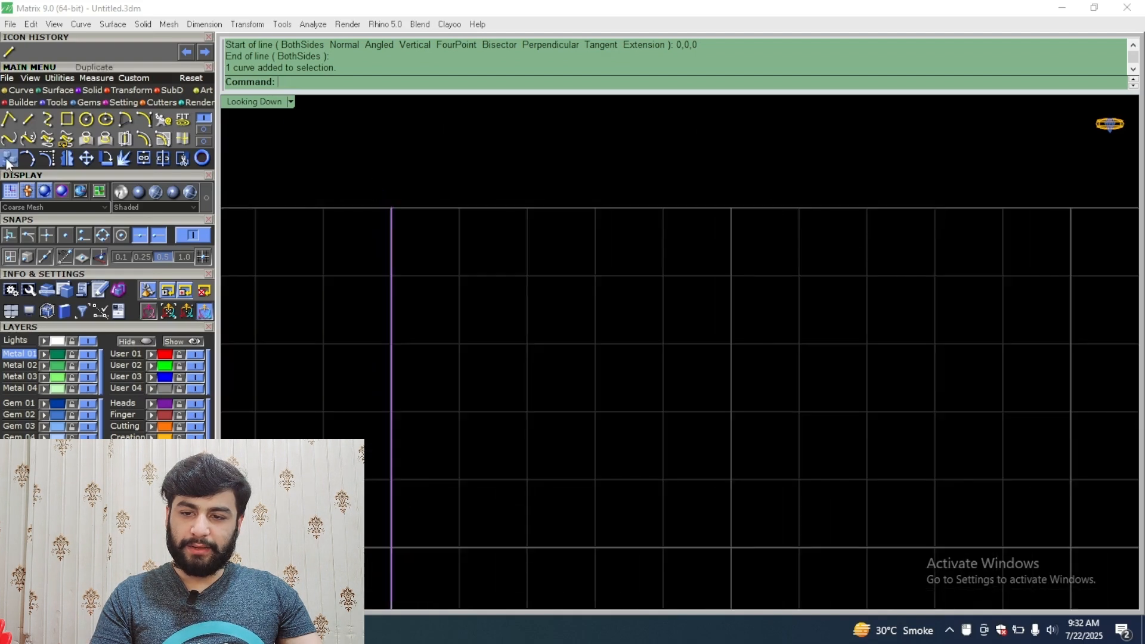
pyautogui.click(9, 159)
pyautogui.click(391, 206)
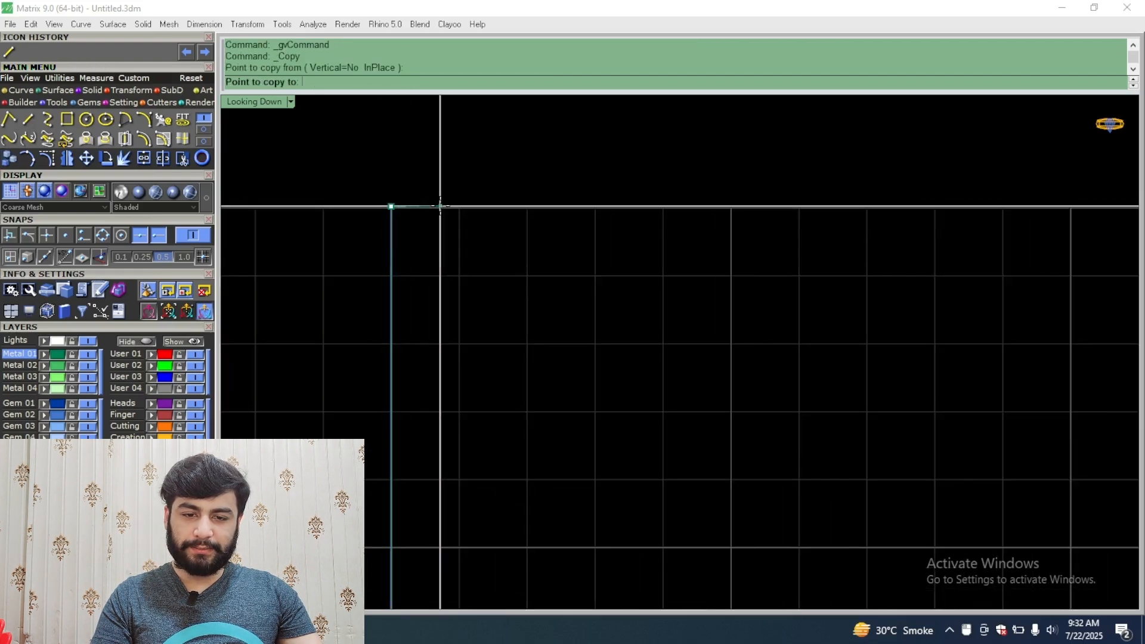
pyautogui.write('1')
pyautogui.press('Return')
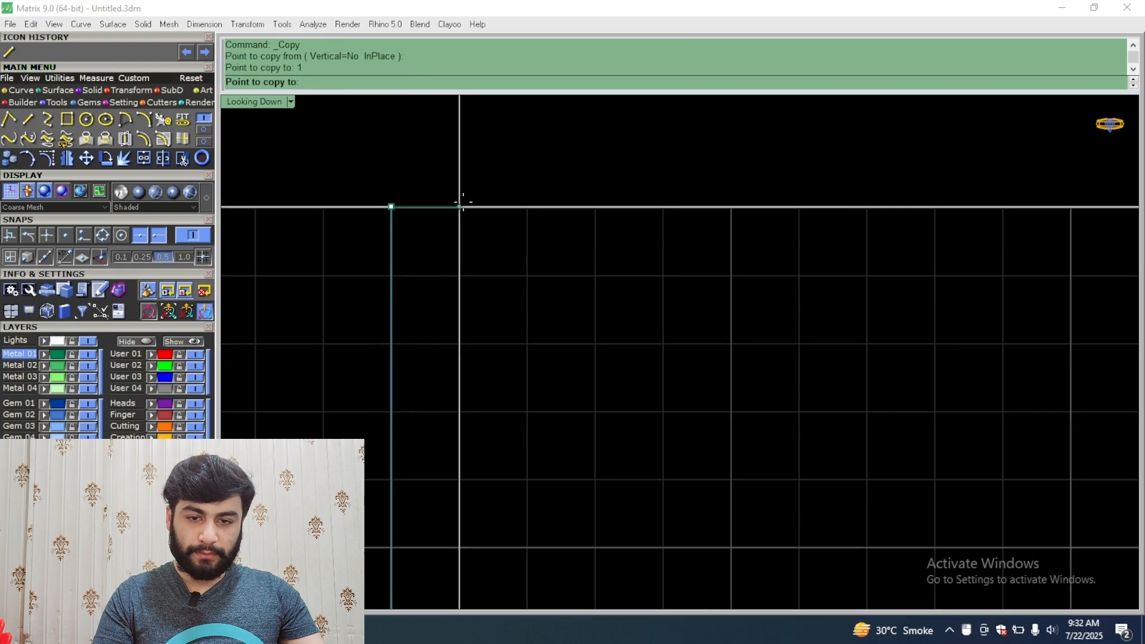
pyautogui.click(463, 203)
pyautogui.scroll(-3, 464, 217)
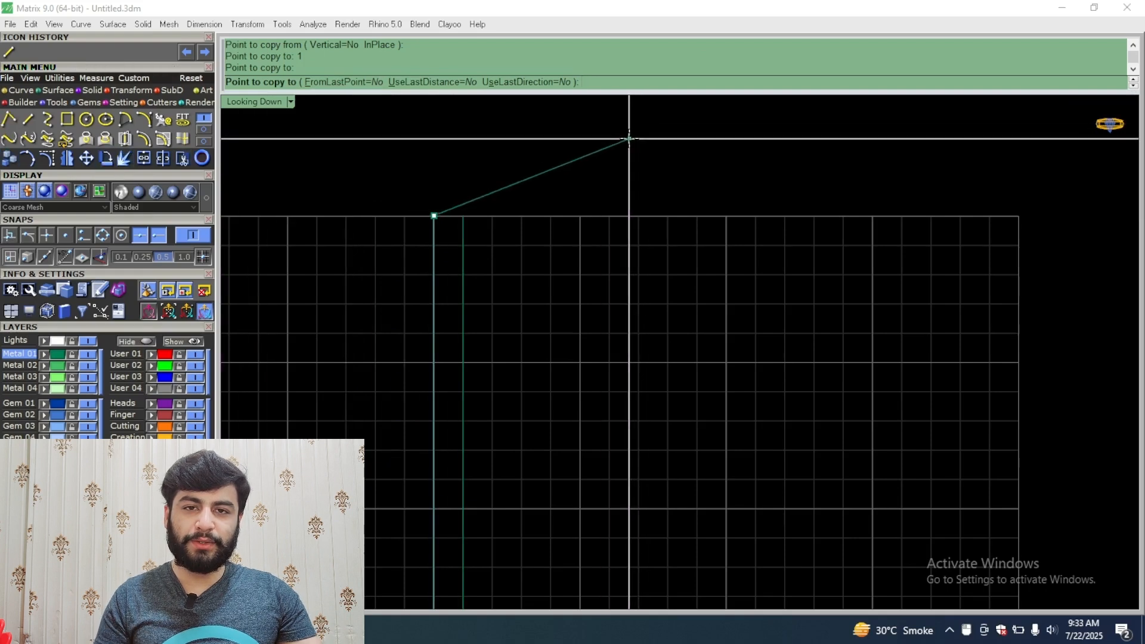
# Step: Set FromLastPoint, UseLastDistance and UseLastDirection to Yes and repeat the line copy until 21 lines reach the grid's edge in positive X
pyautogui.click(360, 82)
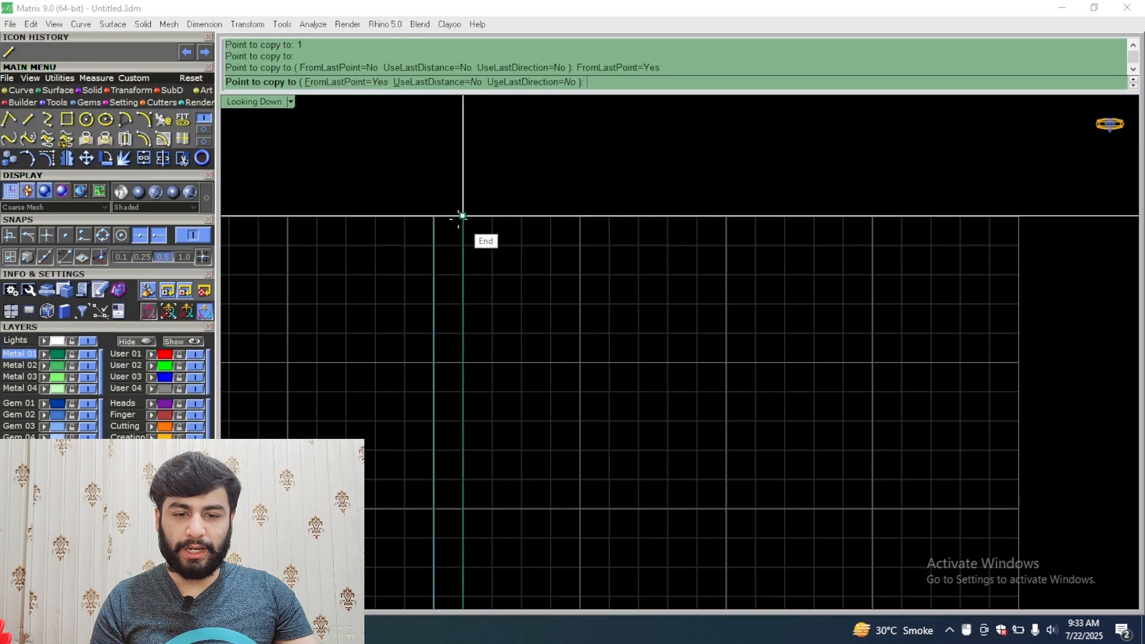
pyautogui.click(452, 84)
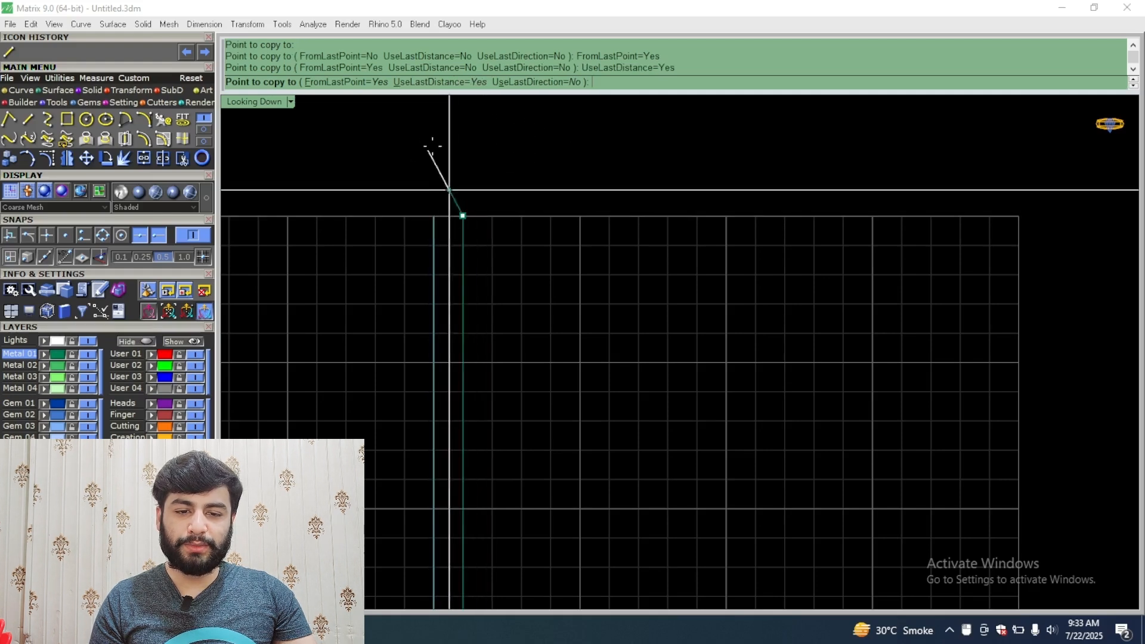
pyautogui.click(558, 84)
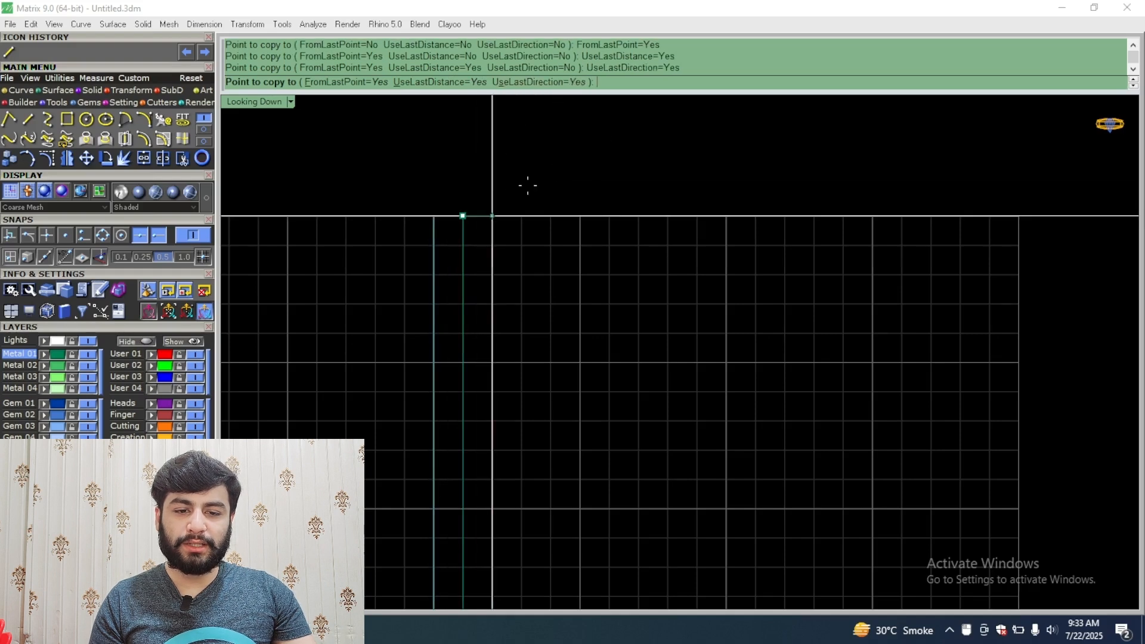
pyautogui.scroll(-3, 775, 176)
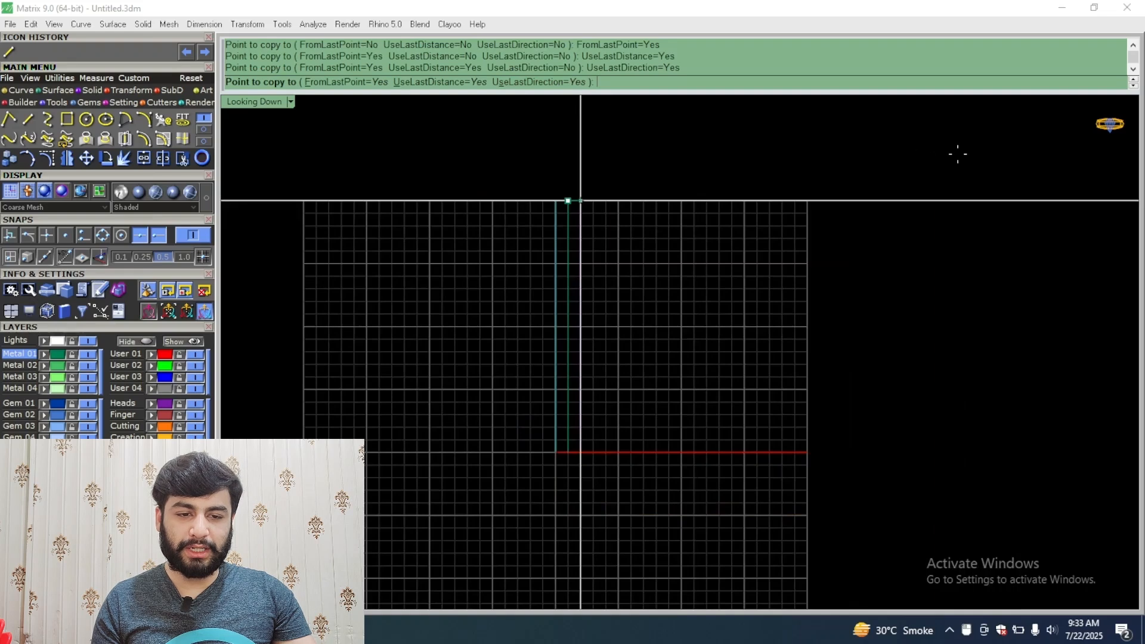
pyautogui.press('Return')
pyautogui.press('Return')
pyautogui.press('Return')
pyautogui.press('Return')
pyautogui.press('Return')
pyautogui.press('Return')
pyautogui.press('Return')
pyautogui.press('Return')
pyautogui.press('Return')
pyautogui.press('Return')
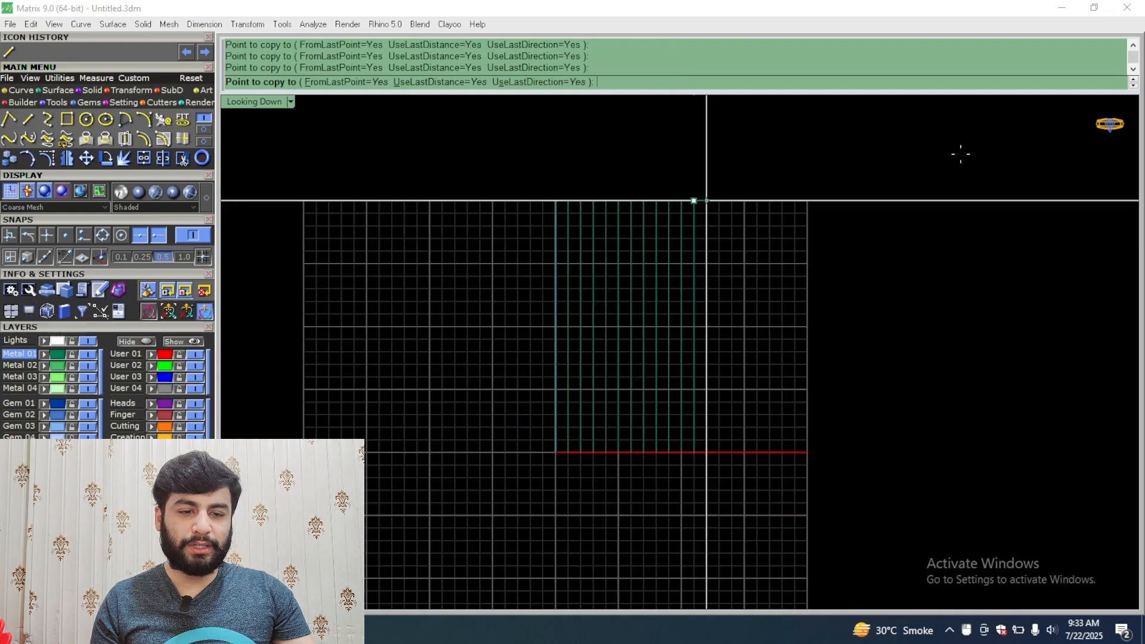
pyautogui.press('Return')
pyautogui.press('Return')
pyautogui.press('Return')
pyautogui.press('Return')
pyautogui.press('Return')
pyautogui.press('Return')
pyautogui.press('Return')
pyautogui.press('Return')
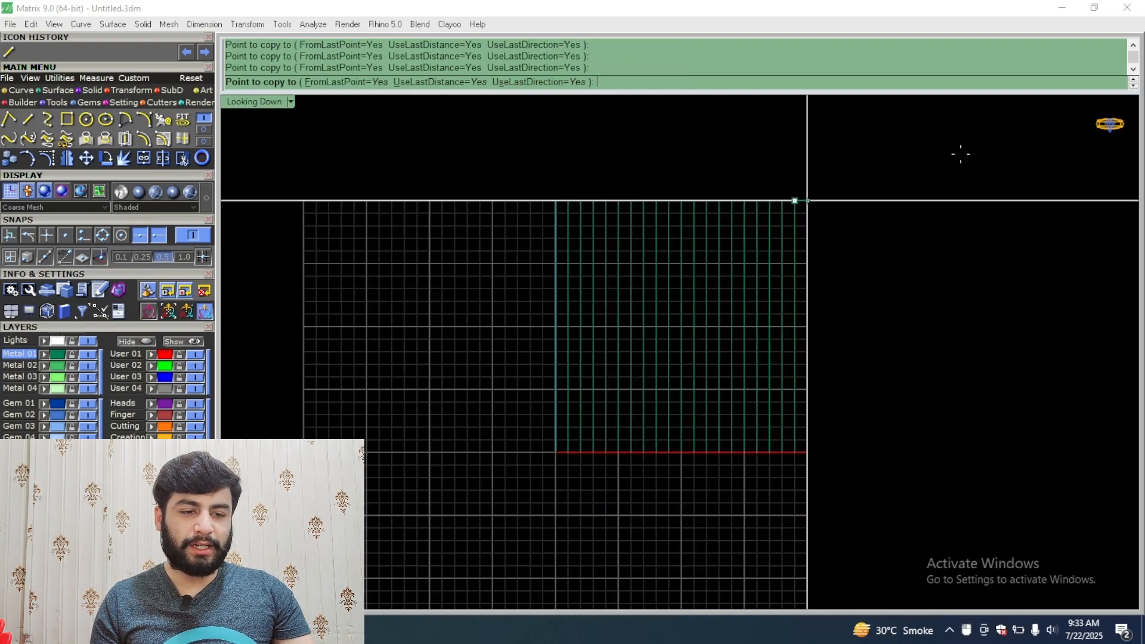
pyautogui.press('Escape')
# Step: Move all the vertical lines along X until they sit about one cell beyond the construction grid's edge
pyautogui.moveTo(903, 143); pyautogui.dragTo(456, 337)
pyautogui.scroll(5, 660, 346)
pyautogui.scroll(-6, 541, 364)
pyautogui.moveTo(541, 348); pyautogui.dragTo(515, 357, button='right')
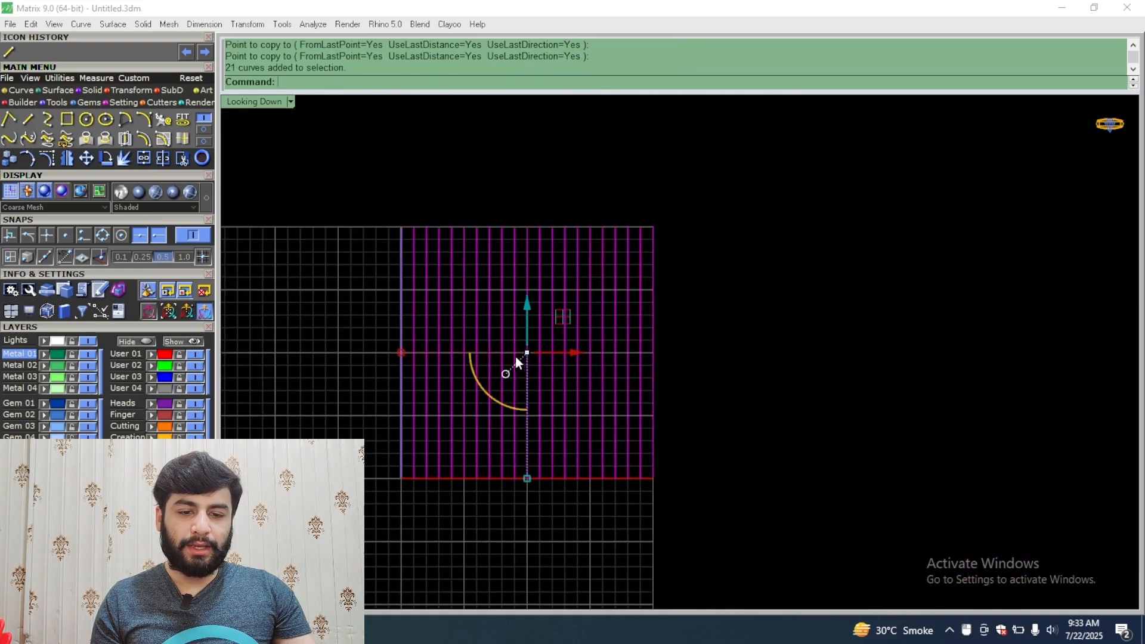
pyautogui.scroll(8, 516, 356)
pyautogui.scroll(-3, 527, 366)
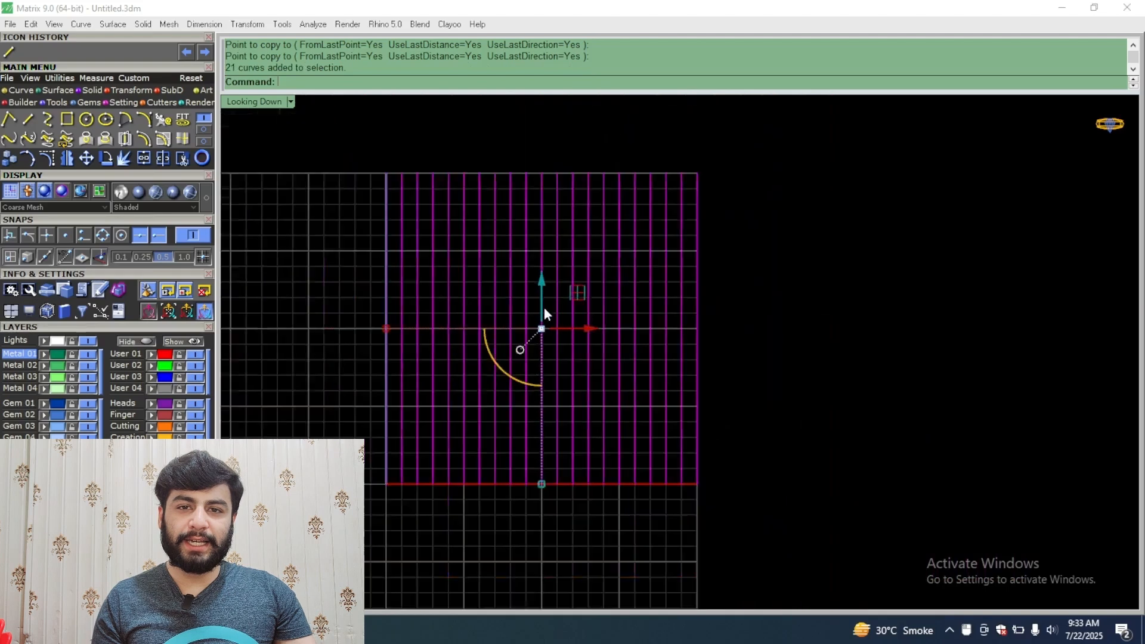
pyautogui.scroll(2, 544, 306)
pyautogui.scroll(-5, 560, 325)
pyautogui.moveTo(604, 342); pyautogui.dragTo(818, 343)
pyautogui.press('Escape')
pyautogui.moveTo(865, 306); pyautogui.dragTo(623, 307, button='right')
# Step: Duplicate the 21 vertical lines in place and rotate the copy 90 degrees to form a square mesh of crossing lines
pyautogui.moveTo(720, 173); pyautogui.dragTo(256, 507)
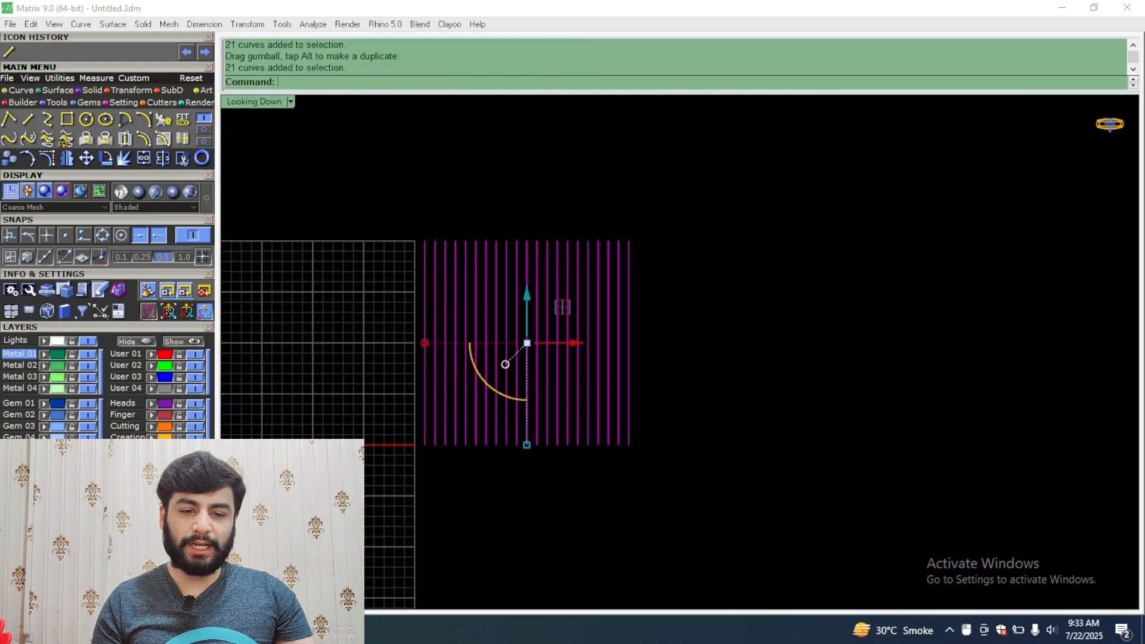
pyautogui.scroll(3, 572, 367)
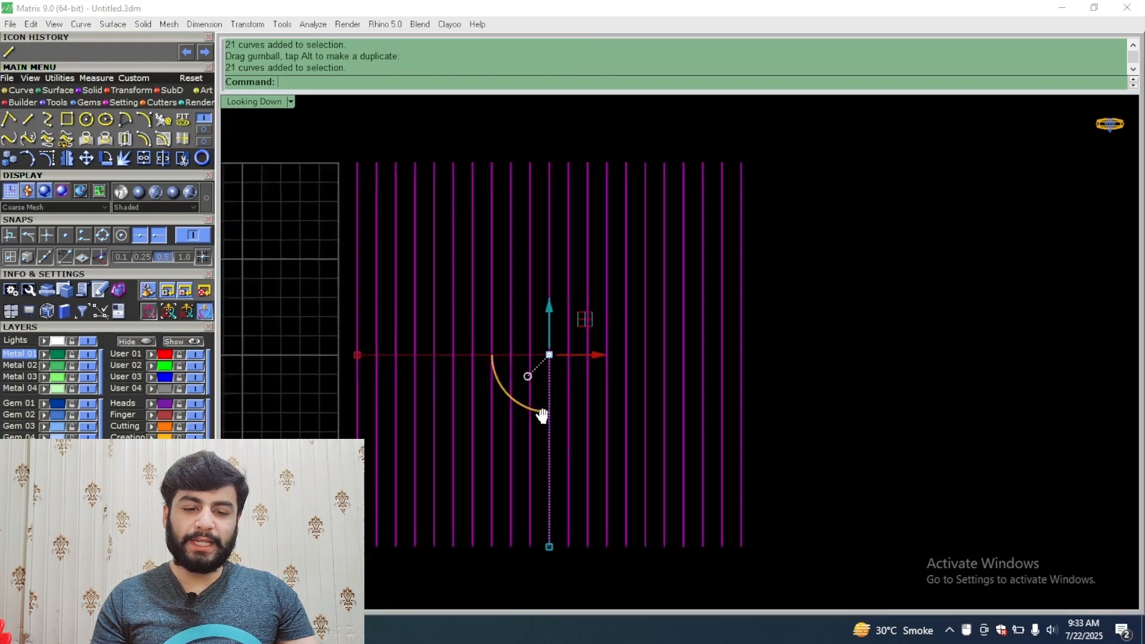
pyautogui.scroll(-1, 570, 364)
pyautogui.hotkey('ctrl', 'c')
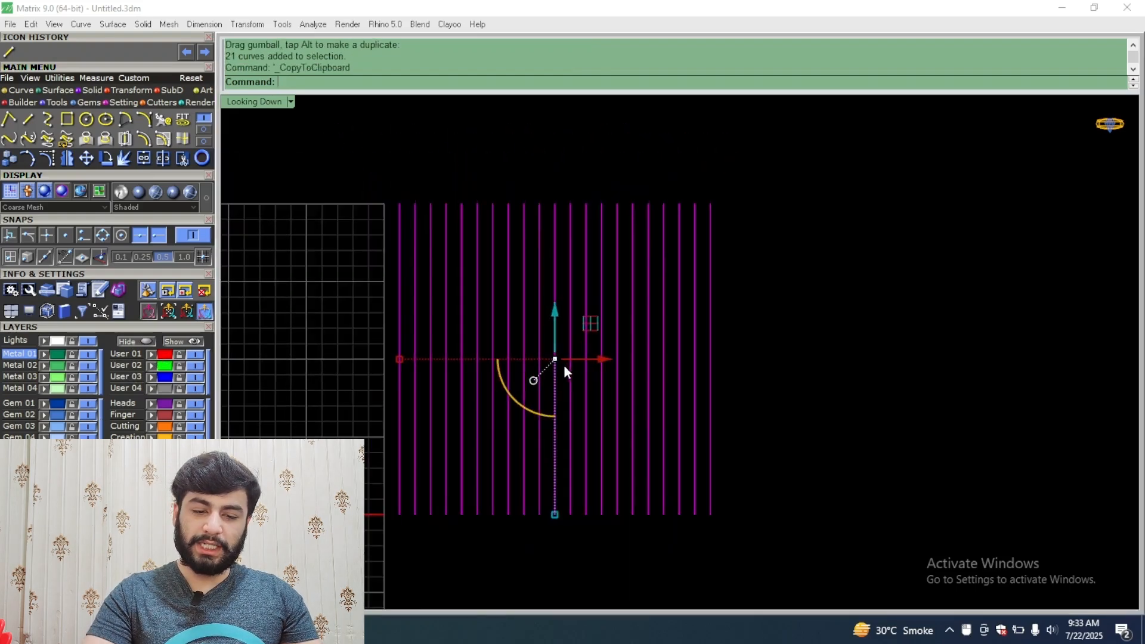
pyautogui.hotkey('ctrl', 'v')
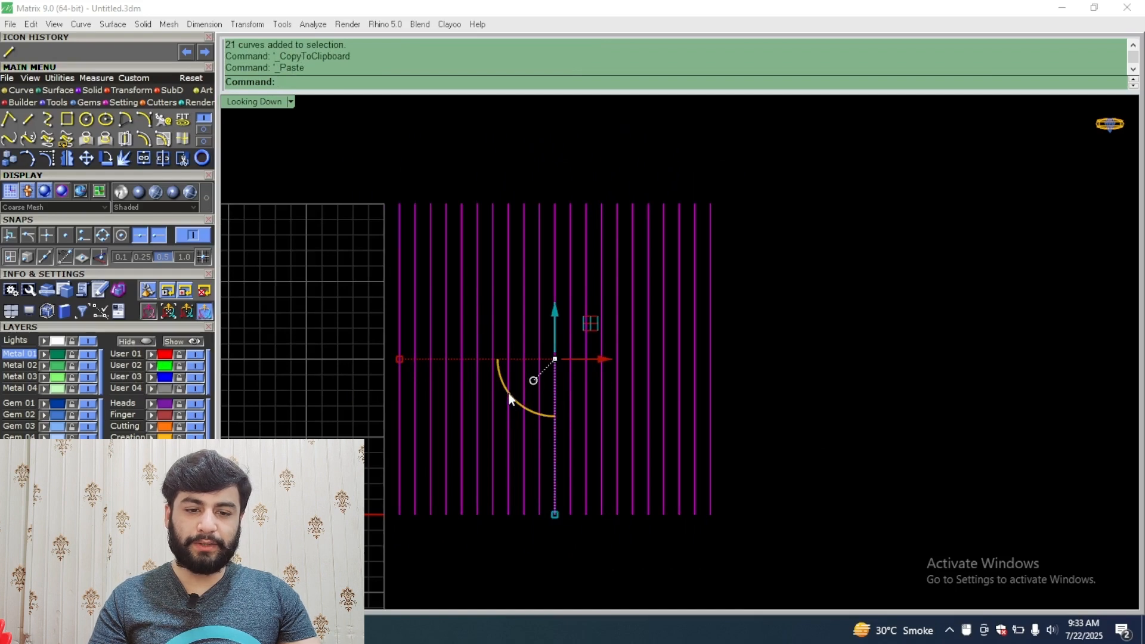
pyautogui.moveTo(508, 394); pyautogui.dragTo(591, 424)
# Step: Group all 42 crossing lines into a single object
pyautogui.moveTo(817, 125); pyautogui.dragTo(459, 420)
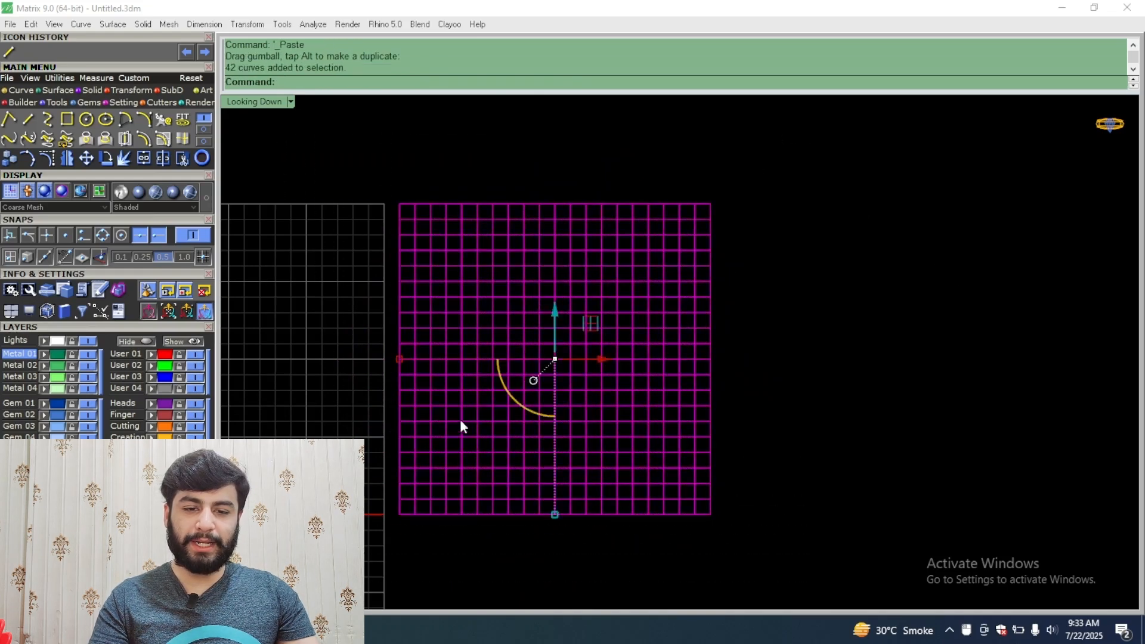
pyautogui.hotkey('ctrl', 'g')
pyautogui.scroll(-4, 596, 240)
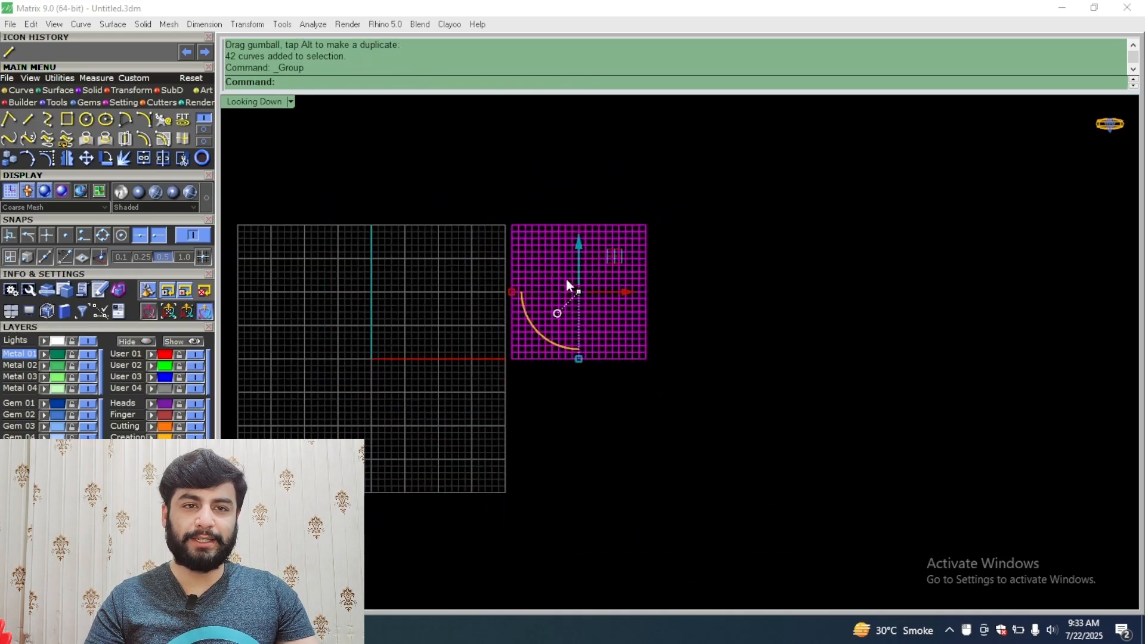
pyautogui.scroll(3, 554, 291)
pyautogui.moveTo(591, 278); pyautogui.dragTo(671, 421, button='right')
pyautogui.scroll(-4, 620, 406)
pyautogui.scroll(3, 611, 414)
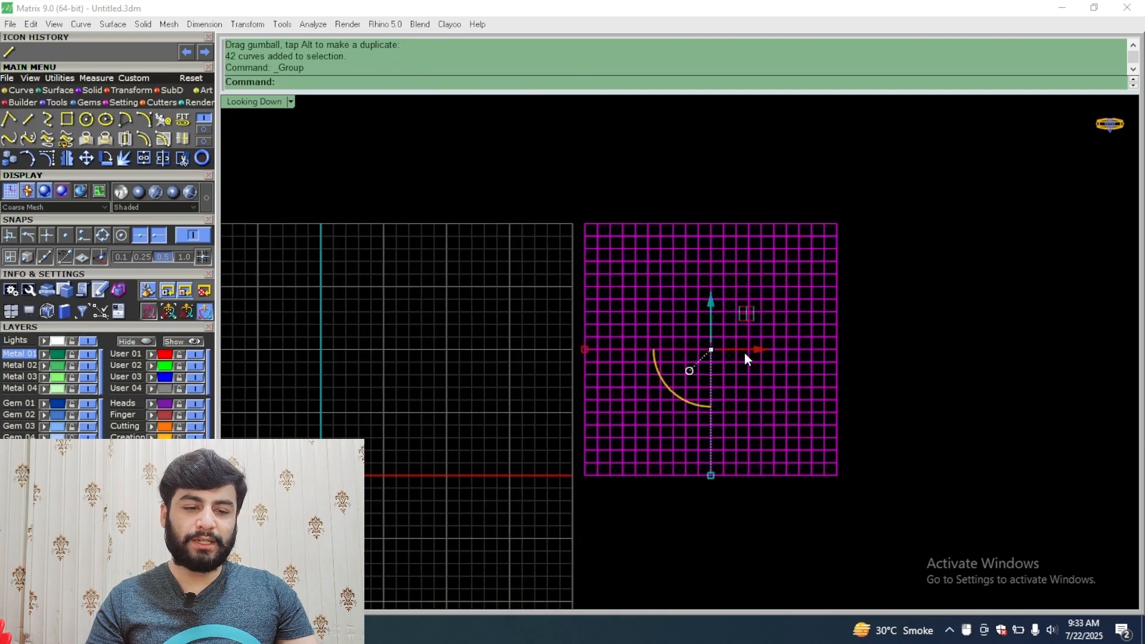
# Step: Move the grouped mesh onto the construction grid to compare their spacing, and move it back out beside the grid
pyautogui.moveTo(744, 351); pyautogui.dragTo(479, 323)
pyautogui.scroll(3, 380, 287)
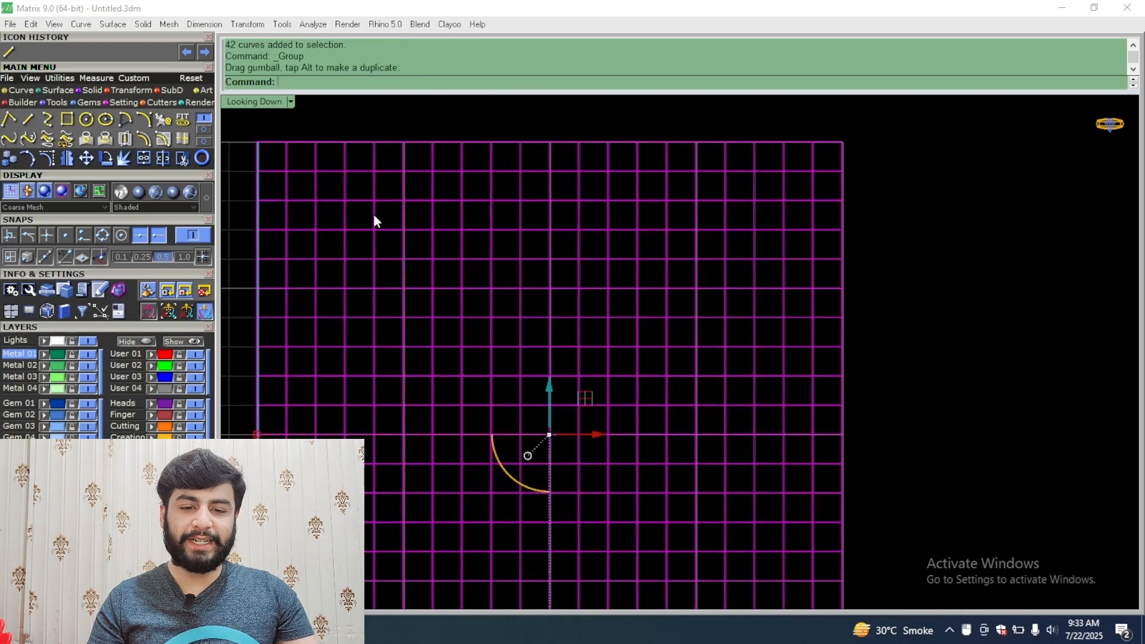
pyautogui.scroll(4, 375, 221)
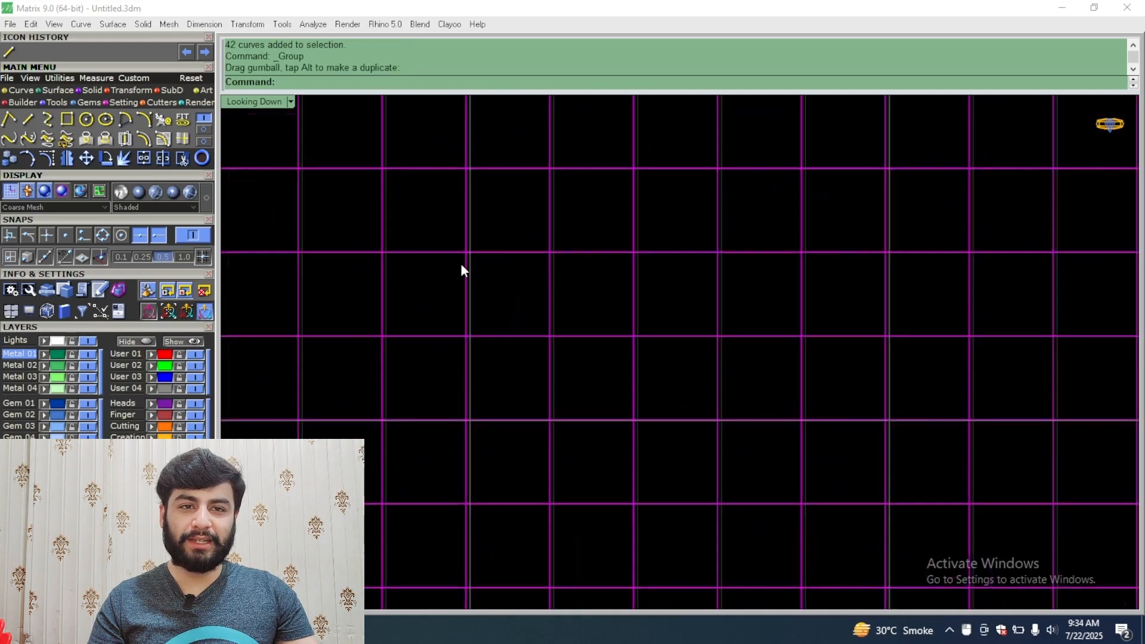
pyautogui.scroll(-5, 441, 304)
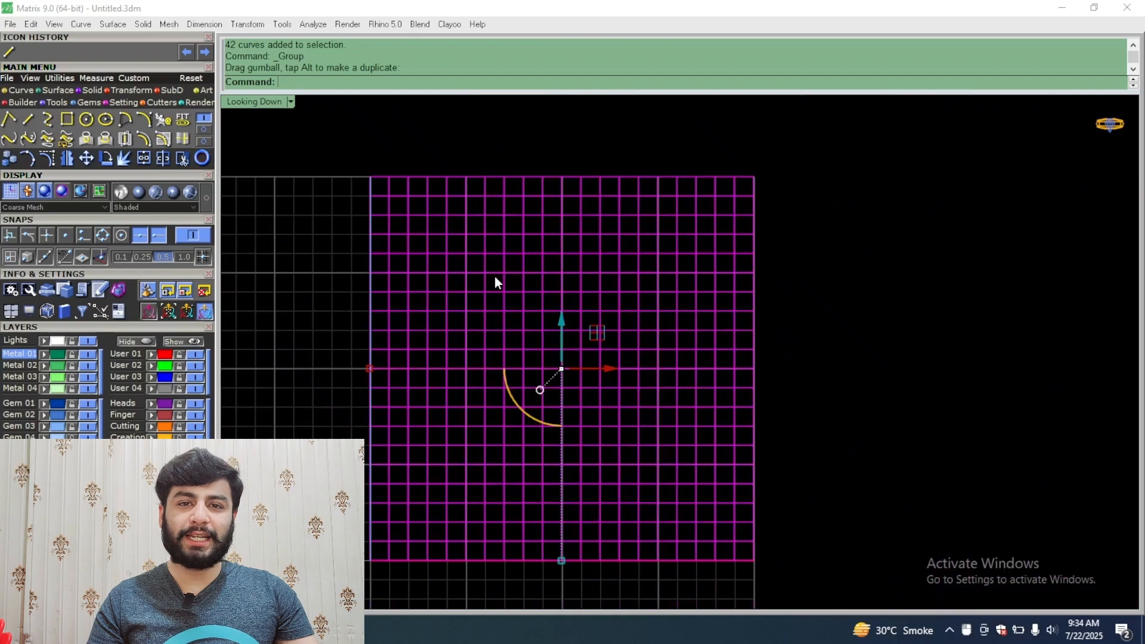
pyautogui.scroll(2, 494, 277)
pyautogui.scroll(2, 459, 239)
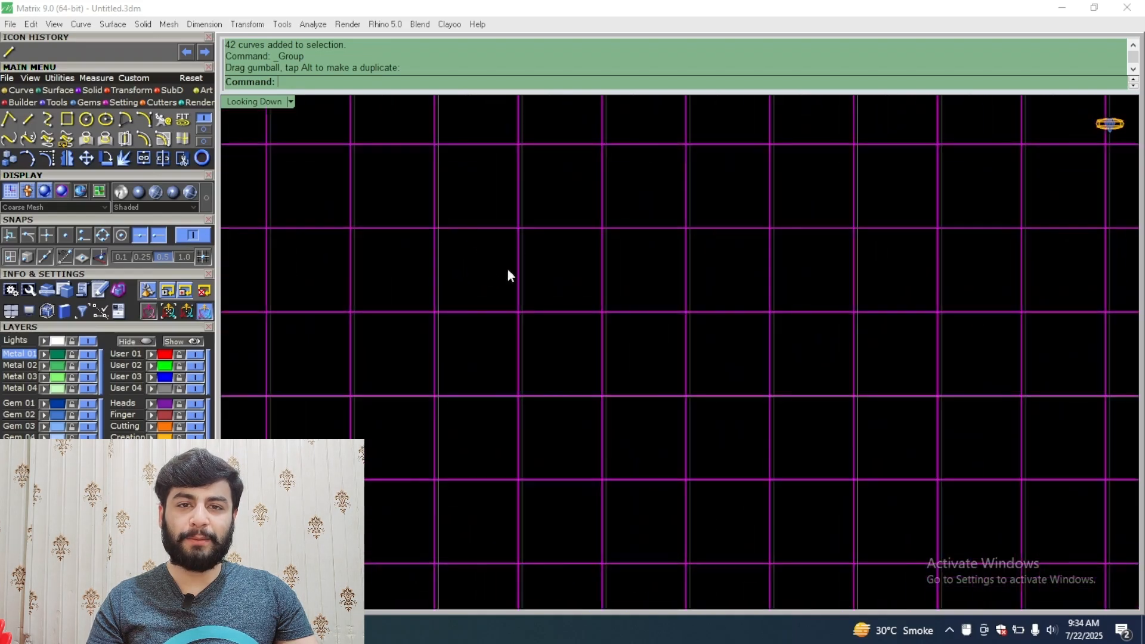
pyautogui.scroll(-2, 485, 260)
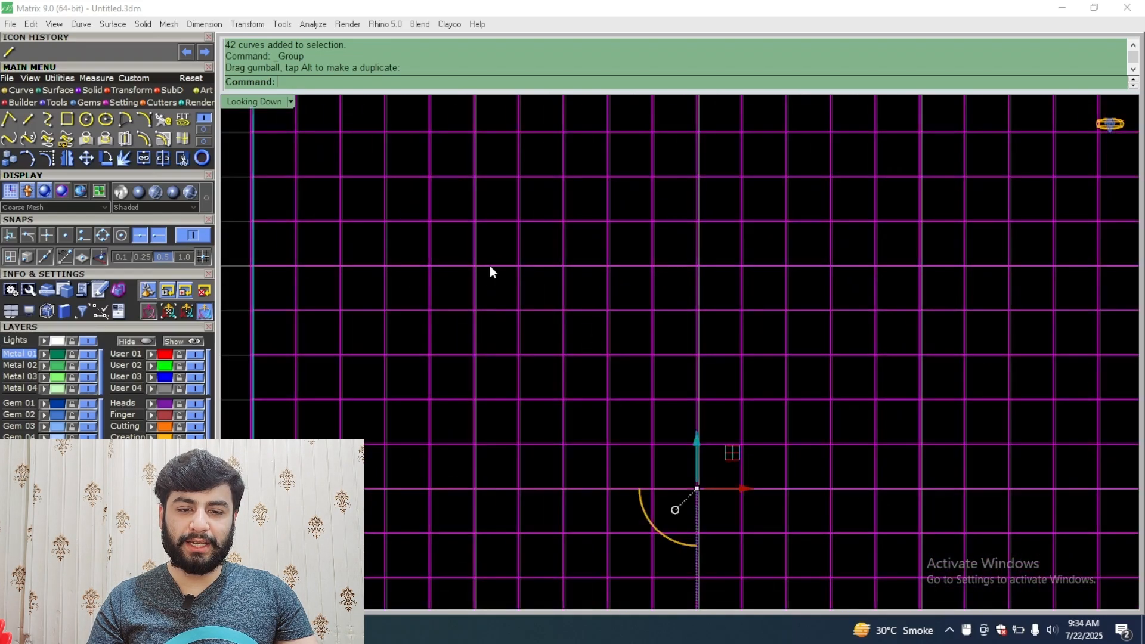
pyautogui.scroll(-2, 634, 316)
pyautogui.scroll(-1, 632, 322)
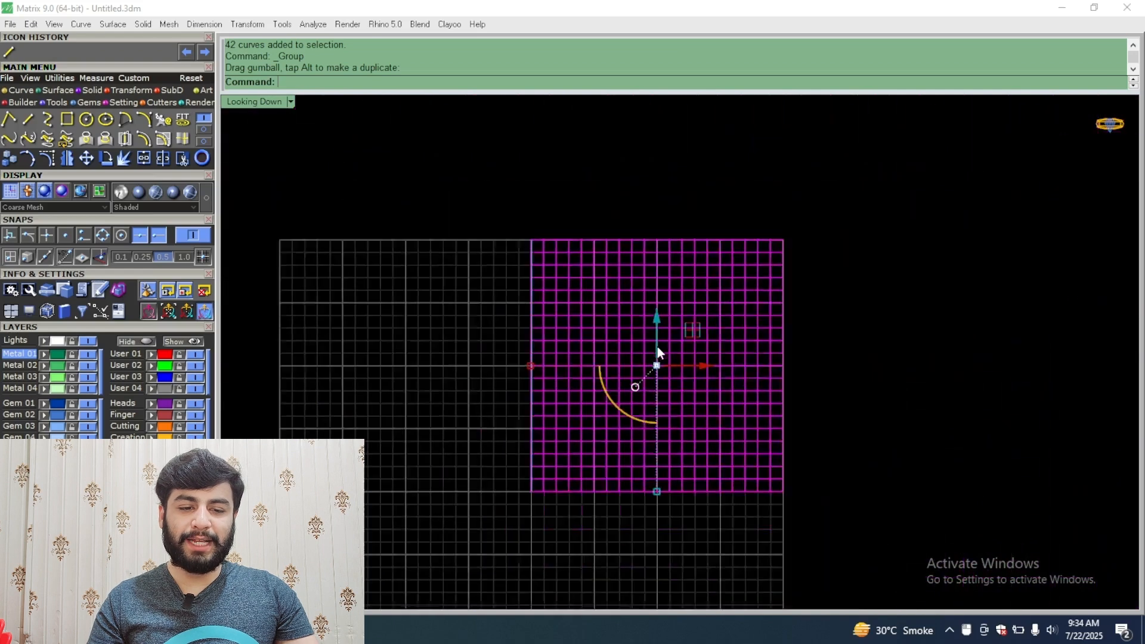
pyautogui.scroll(1, 680, 358)
pyautogui.moveTo(695, 363); pyautogui.dragTo(901, 365)
pyautogui.moveTo(869, 342); pyautogui.dragTo(578, 294, button='right')
pyautogui.scroll(8, 571, 329)
# Step: Pipe all the grouped mesh lines with a diameter of 0.35 and round caps
pyautogui.click(92, 90)
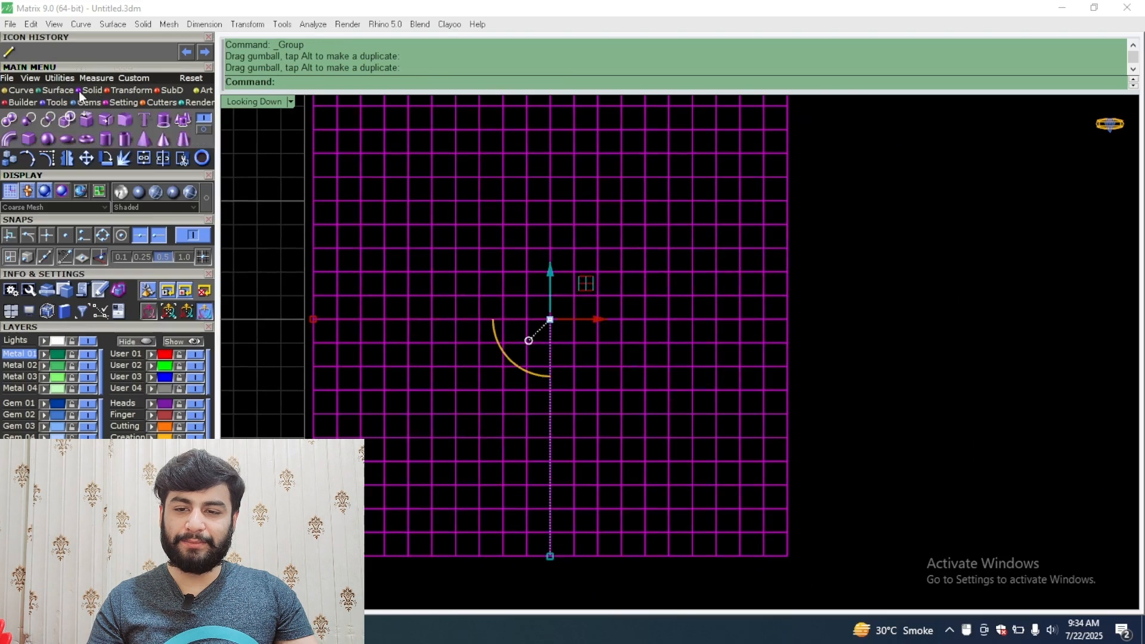
pyautogui.click(9, 138)
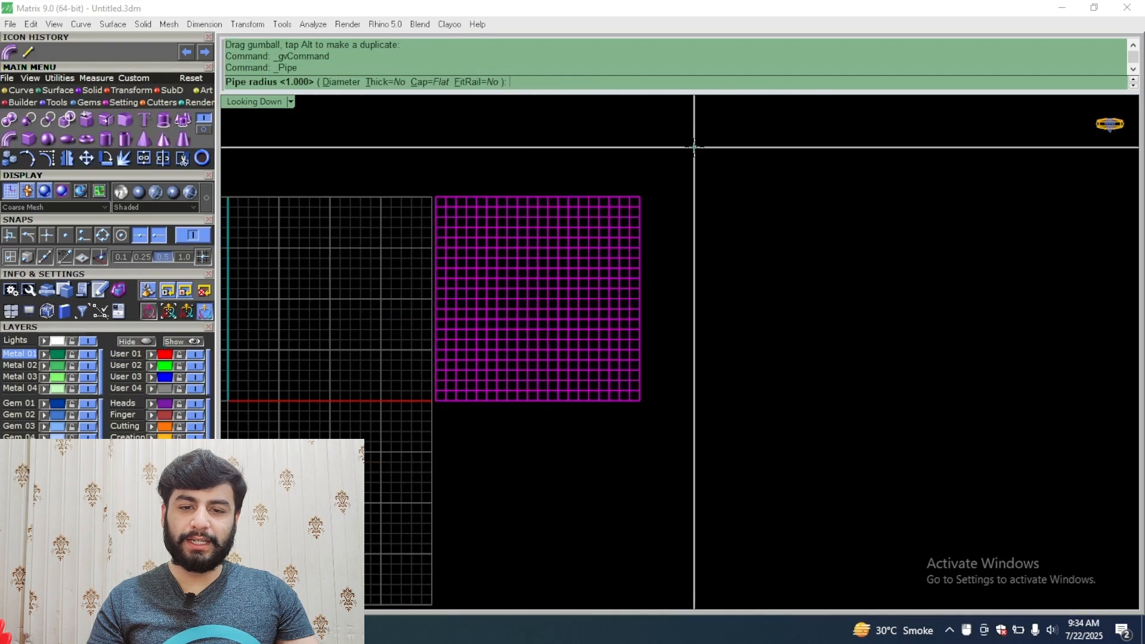
pyautogui.scroll(3, 566, 123)
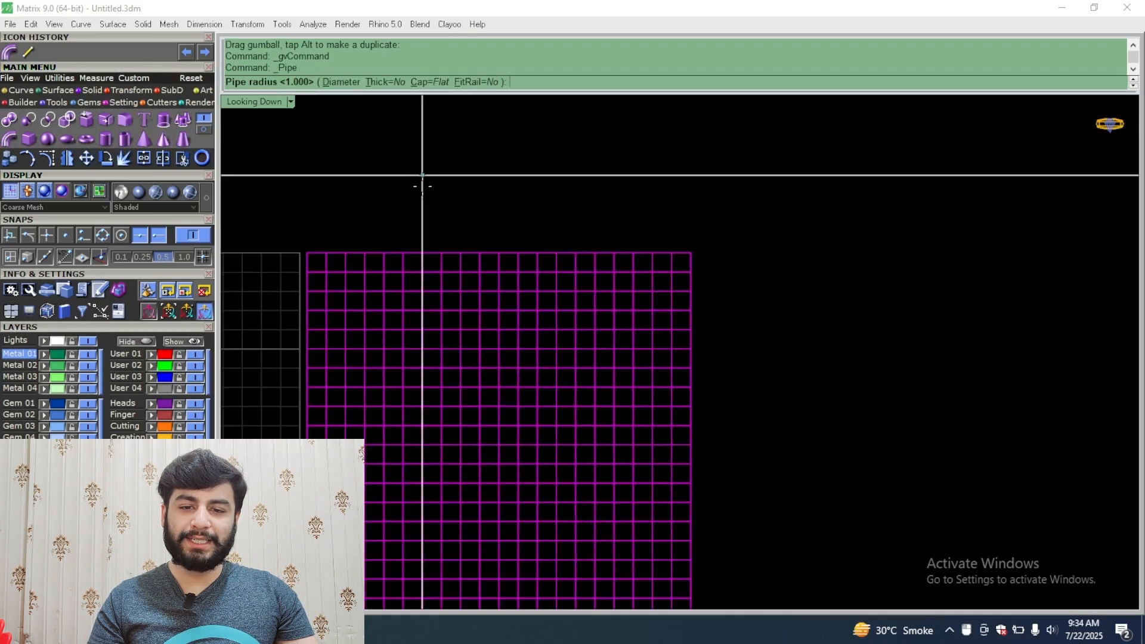
pyautogui.scroll(-3, 419, 192)
pyautogui.scroll(2, 412, 233)
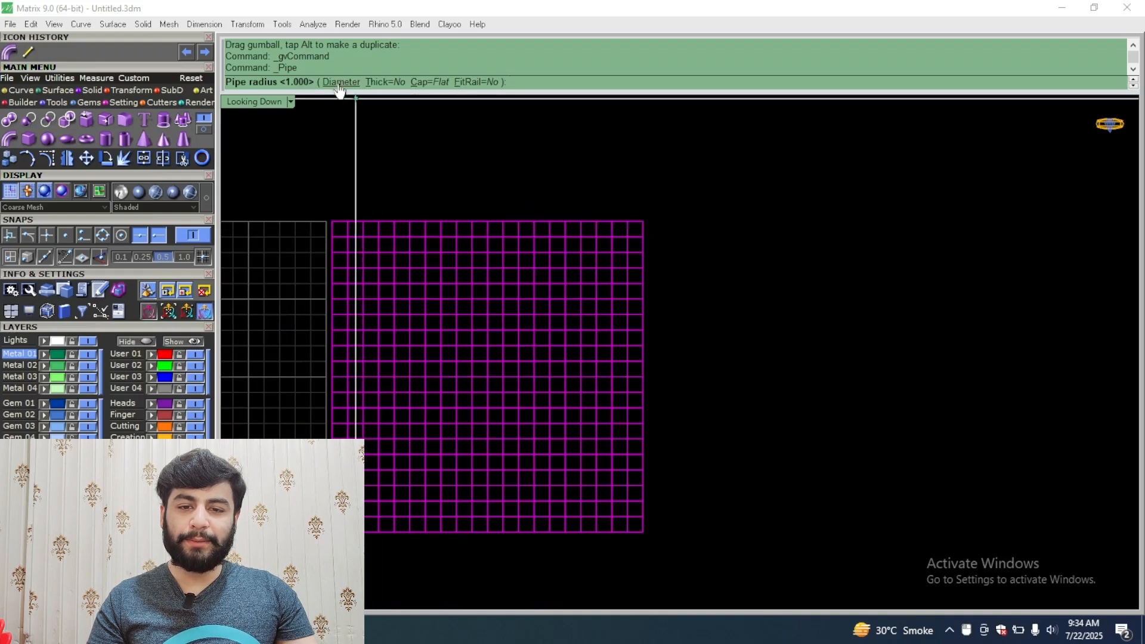
pyautogui.click(343, 83)
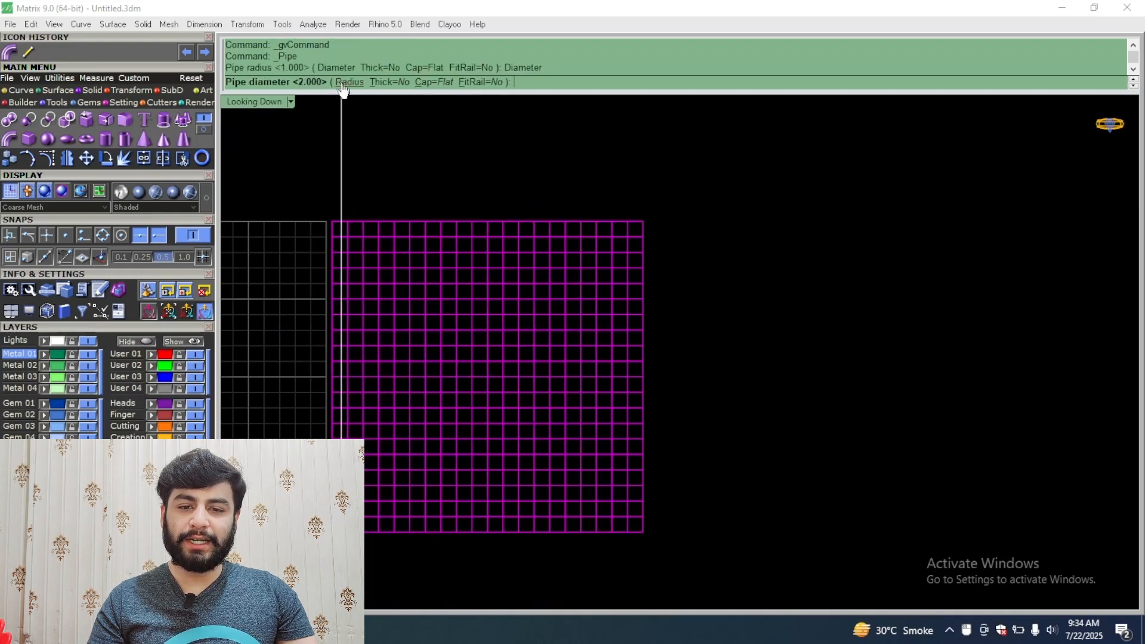
pyautogui.click(429, 83)
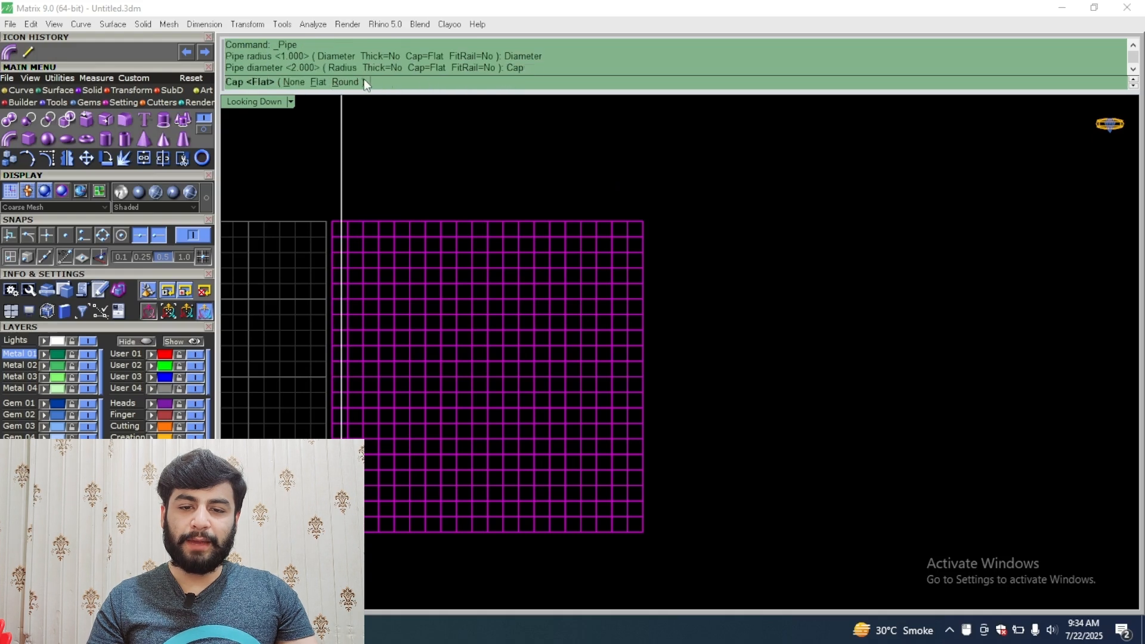
pyautogui.click(345, 83)
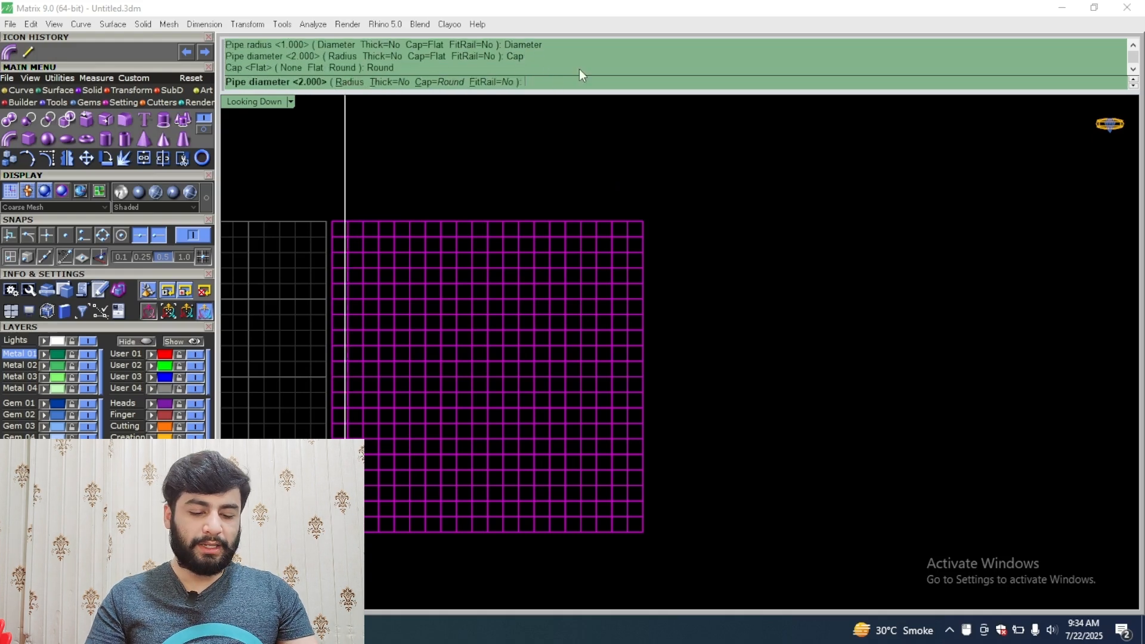
pyautogui.write('.35')
pyautogui.press('Return')
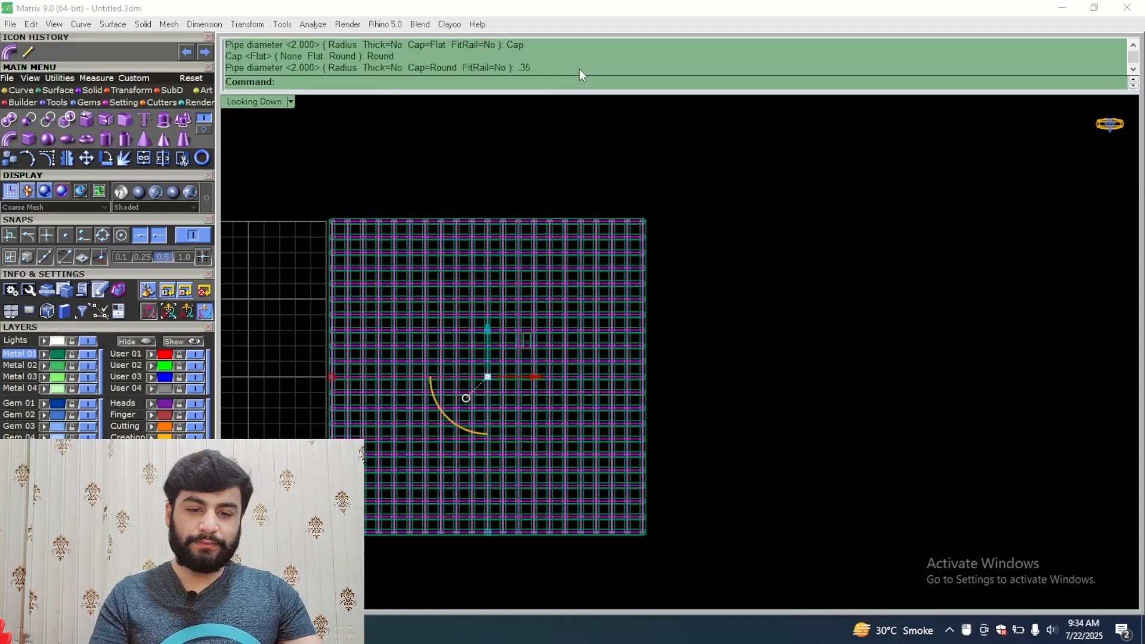
# Step: Shade the Looking Down view and examine the crossings and edges of the pipe mesh
pyautogui.scroll(8, 436, 231)
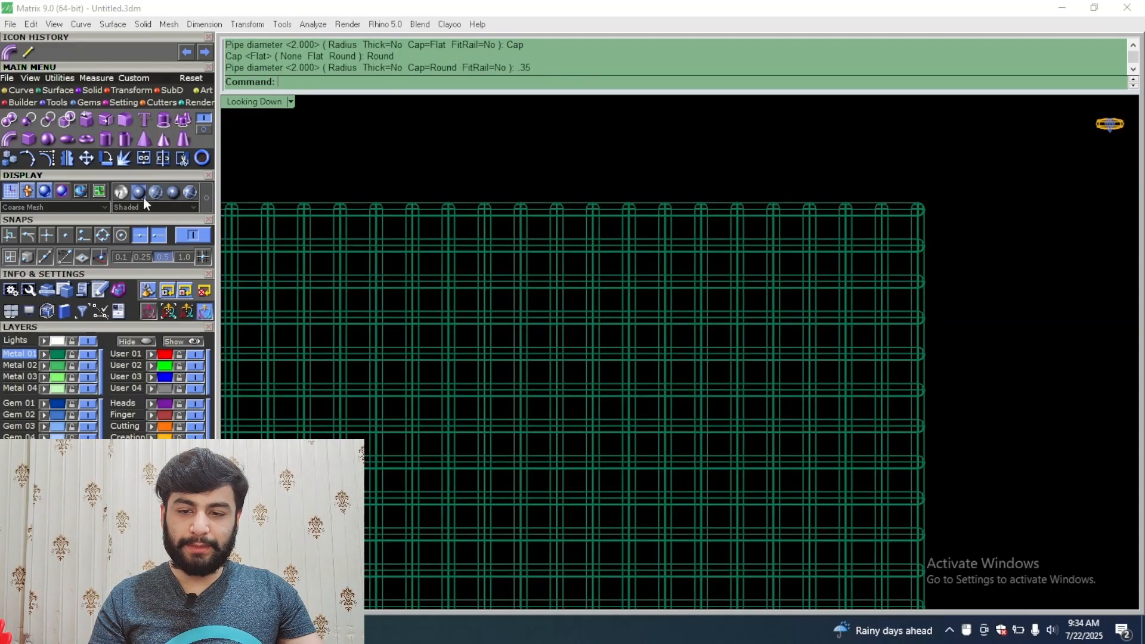
pyautogui.click(141, 196)
pyautogui.scroll(-4, 551, 210)
pyautogui.scroll(5, 342, 230)
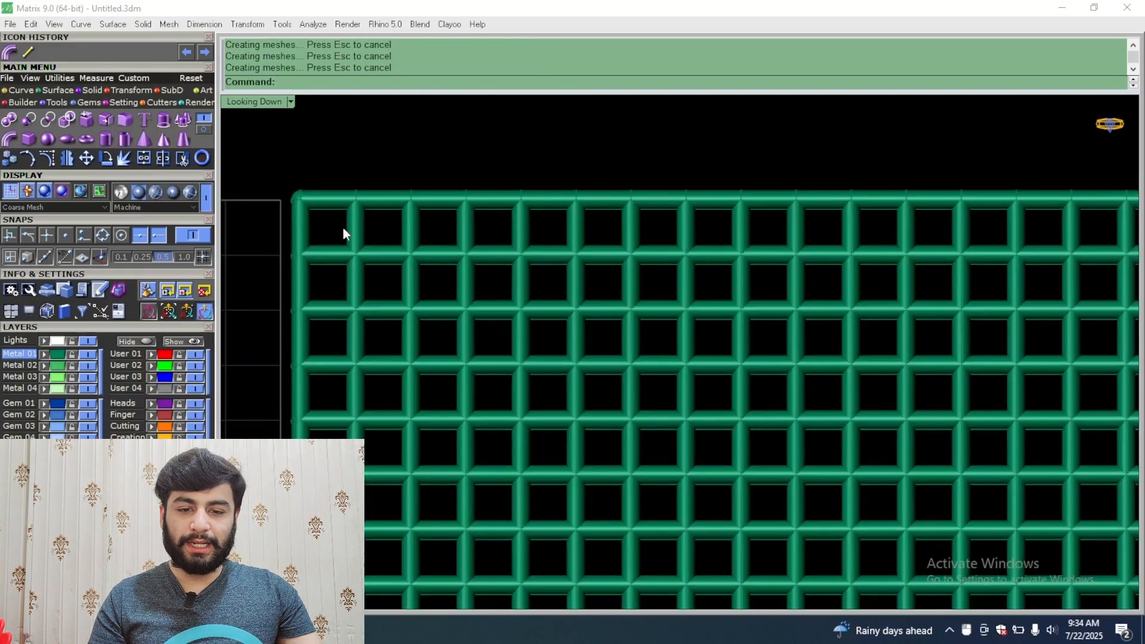
pyautogui.scroll(-6, 390, 299)
pyautogui.scroll(3, 500, 420)
pyautogui.scroll(-3, 480, 266)
pyautogui.scroll(8, 519, 374)
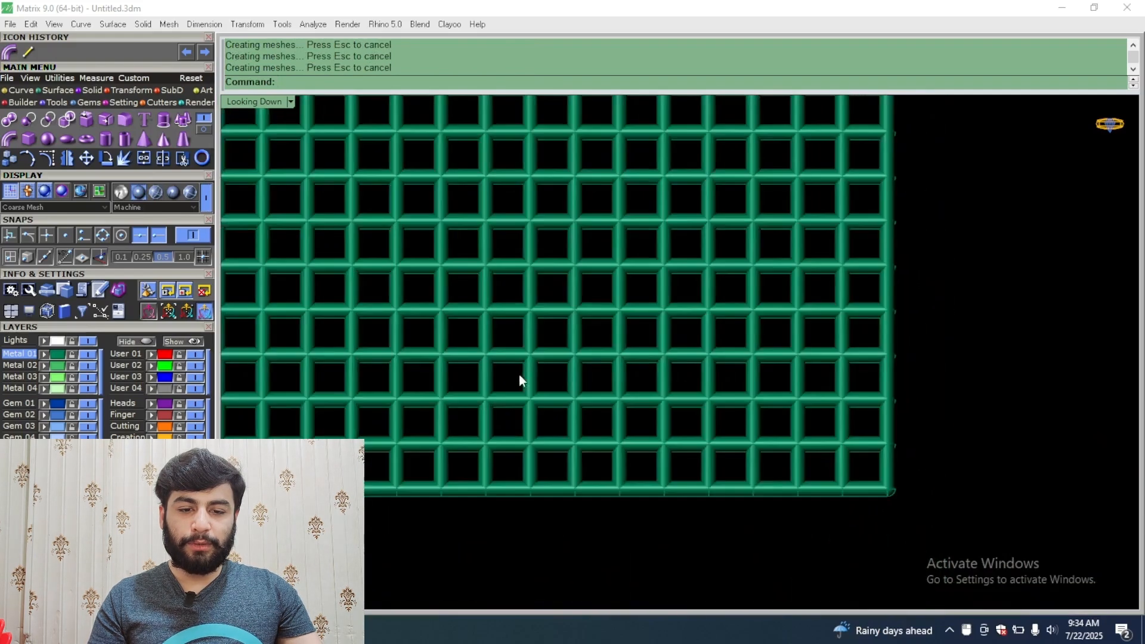
pyautogui.scroll(-4, 462, 358)
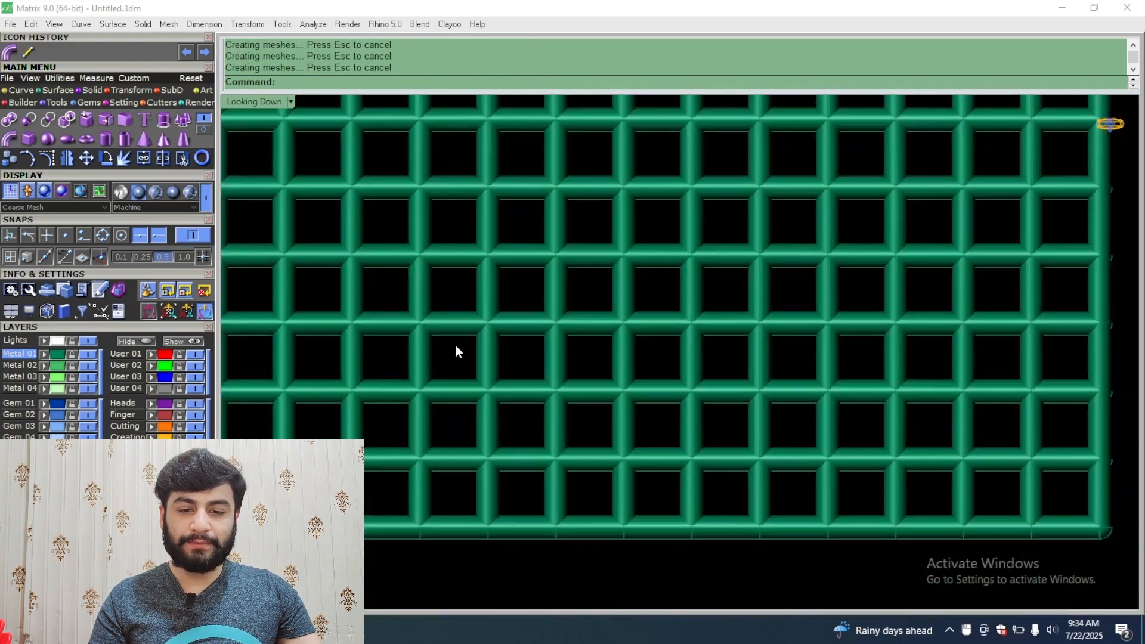
pyautogui.scroll(3, 455, 352)
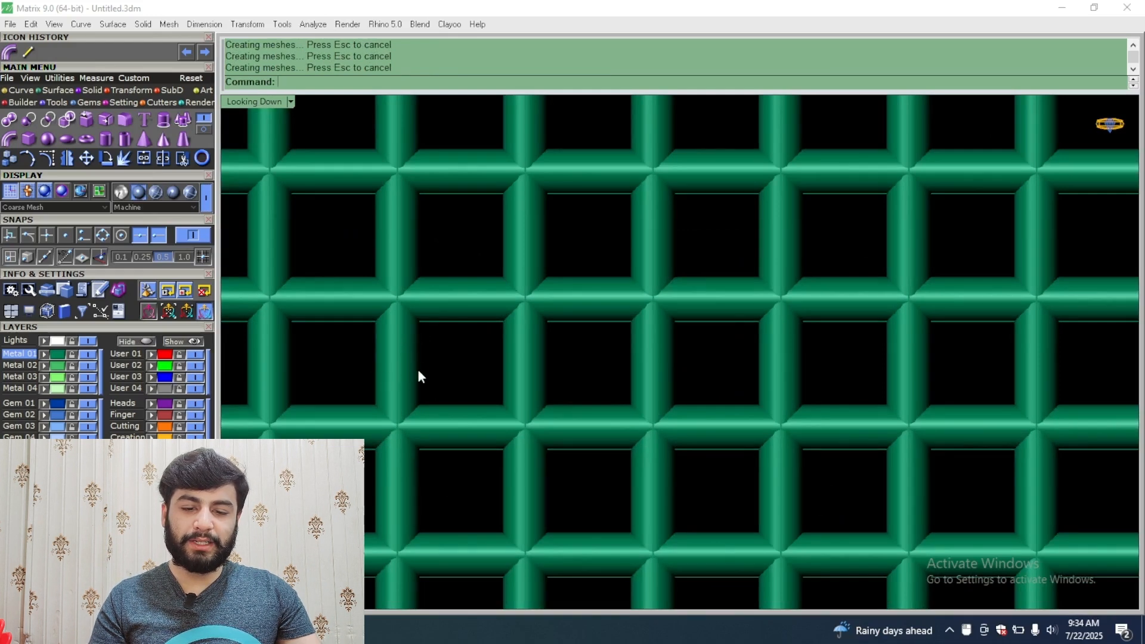
# Step: Delete one vertical pipe in the mesh and undo the deletion
pyautogui.click(396, 374)
pyautogui.scroll(3, 393, 371)
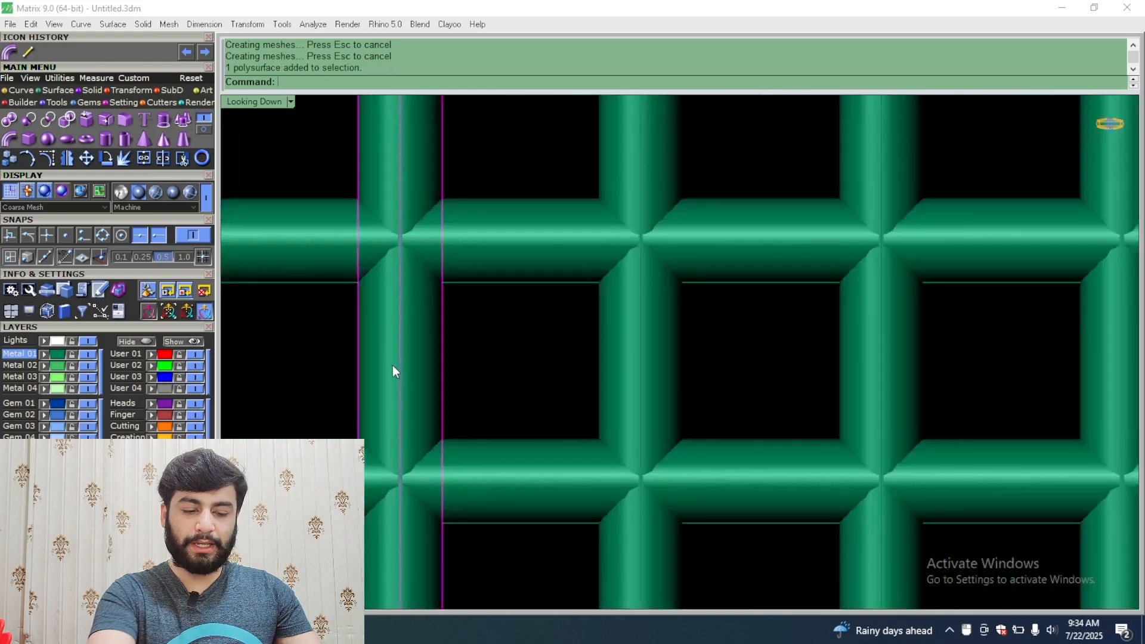
pyautogui.press('Delete')
pyautogui.hotkey('ctrl', 'z')
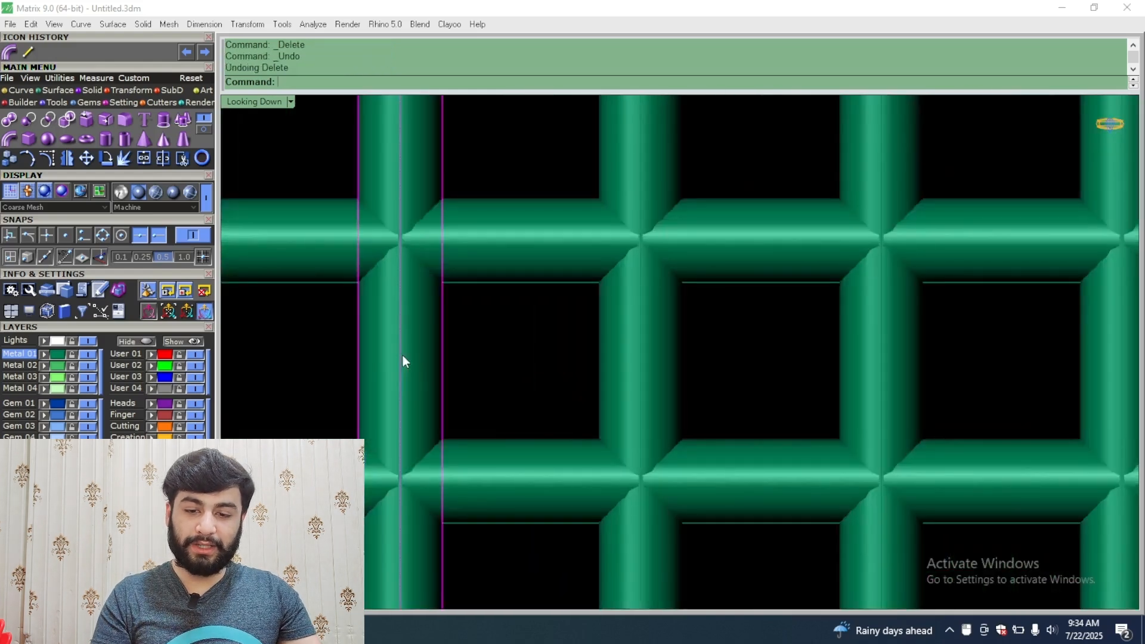
# Step: Change the shaded display to Plastic, and delete and restore the same vertical pipe
pyautogui.click(171, 192)
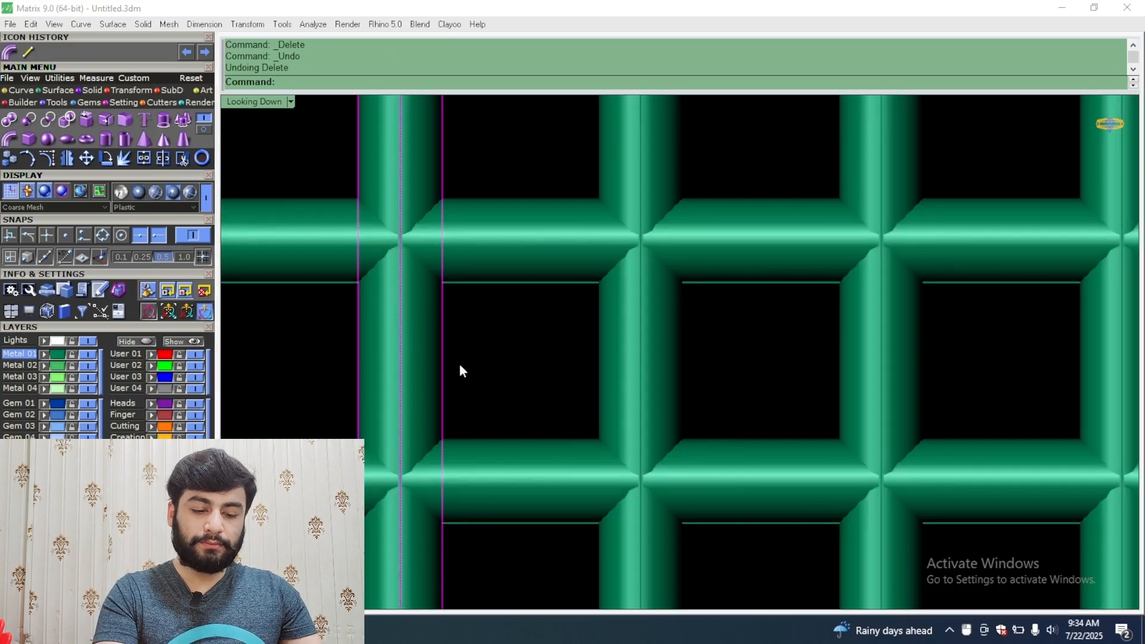
pyautogui.click(421, 351)
pyautogui.press('Delete')
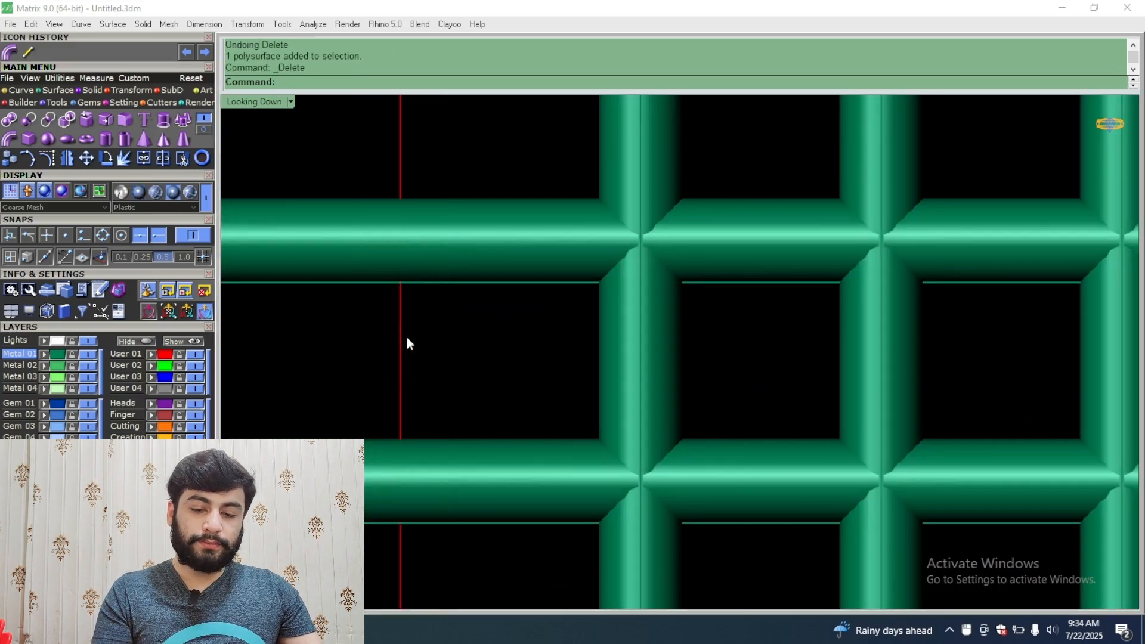
pyautogui.hotkey('ctrl', 'z')
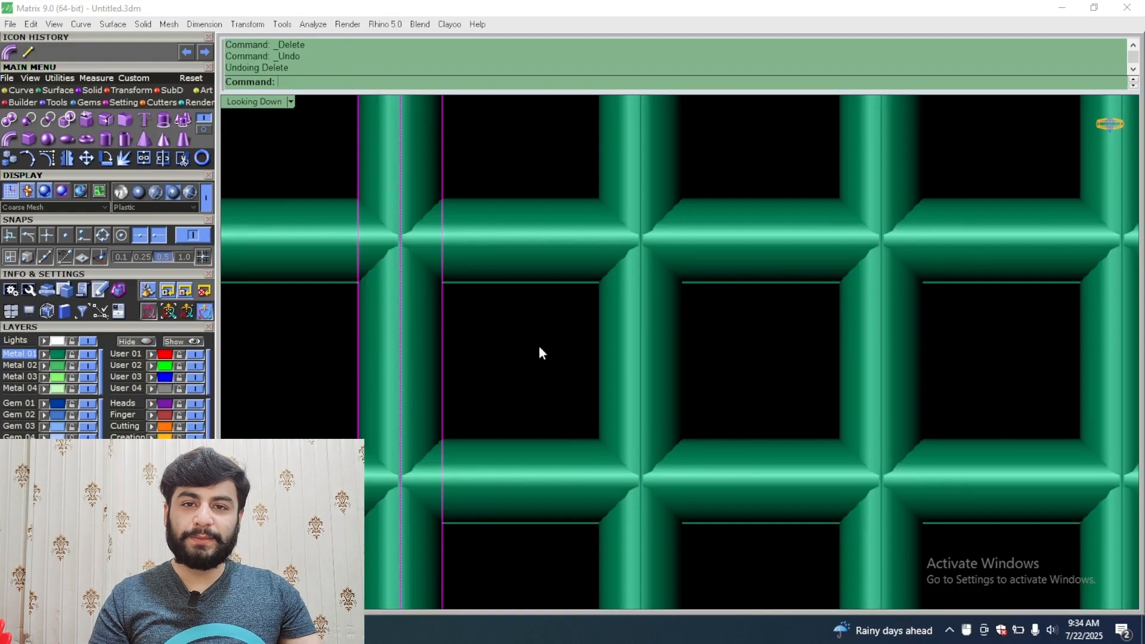
# Step: Move all the pipes and their curves slightly along X toward the construction grid
pyautogui.scroll(-10, 518, 310)
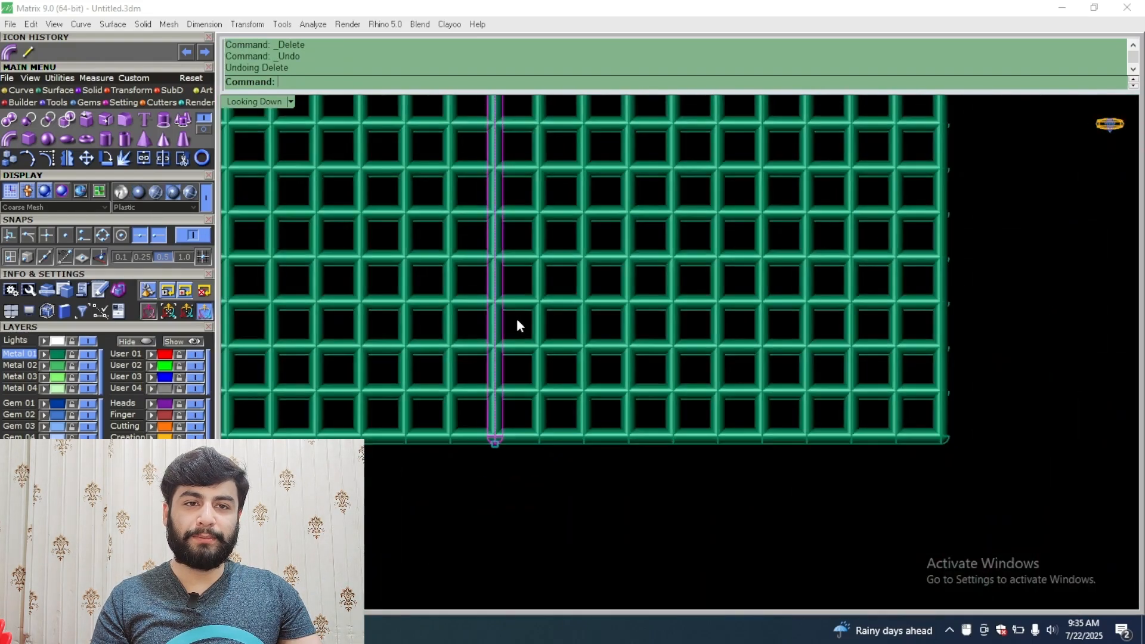
pyautogui.moveTo(576, 223); pyautogui.dragTo(558, 325, button='right')
pyautogui.click(695, 215)
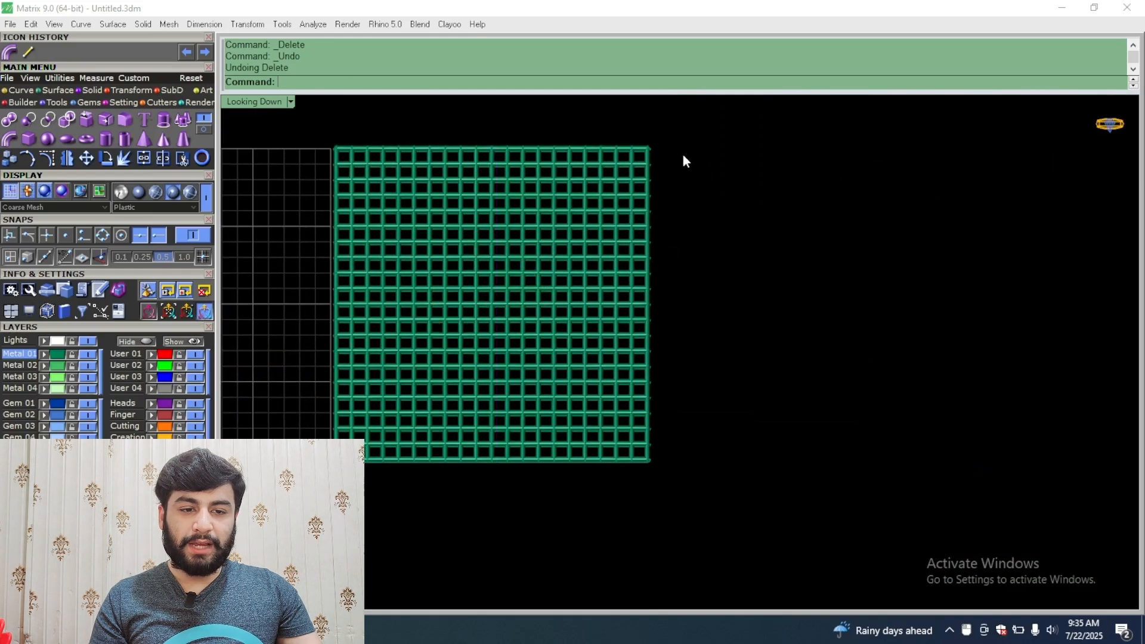
pyautogui.moveTo(682, 154); pyautogui.dragTo(772, 241, button='right')
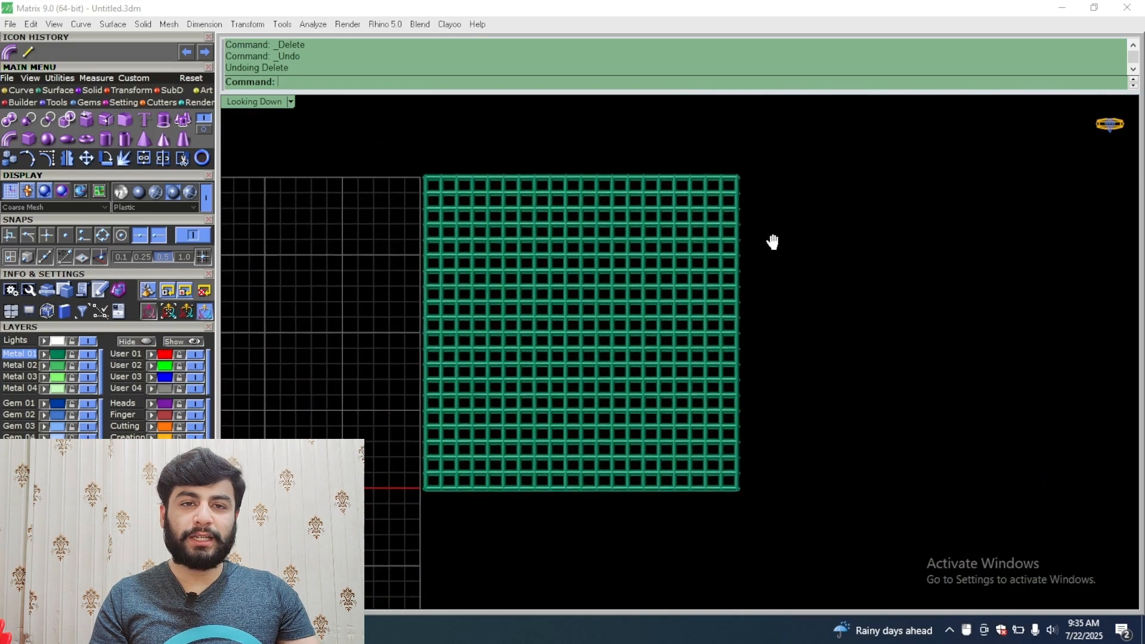
pyautogui.scroll(8, 552, 274)
pyautogui.scroll(-8, 549, 270)
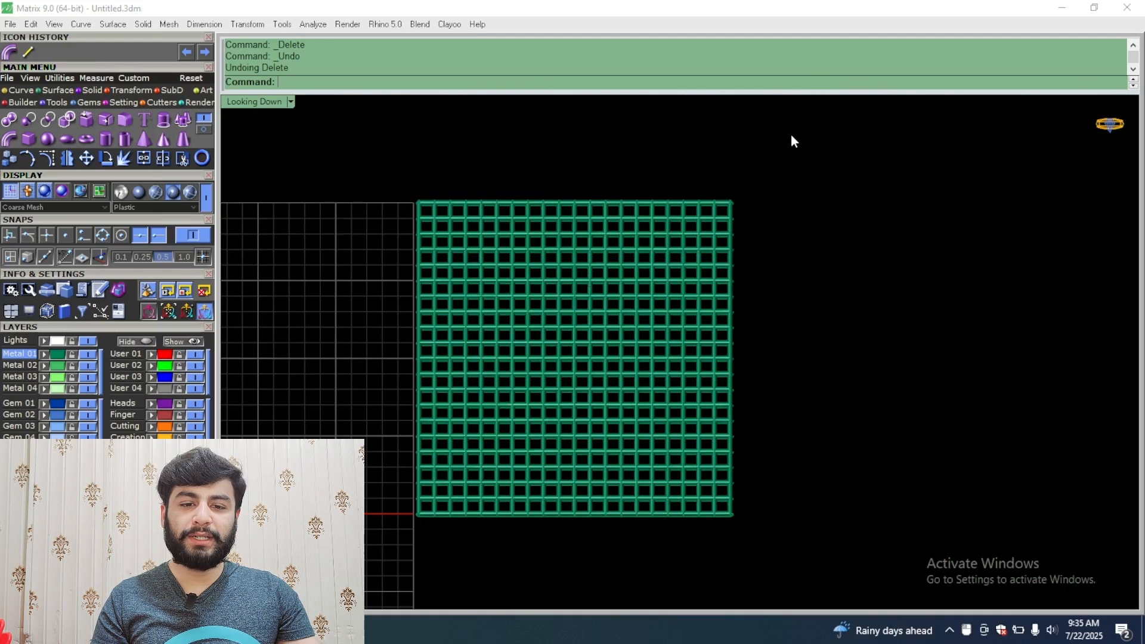
pyautogui.moveTo(790, 134); pyautogui.dragTo(420, 444)
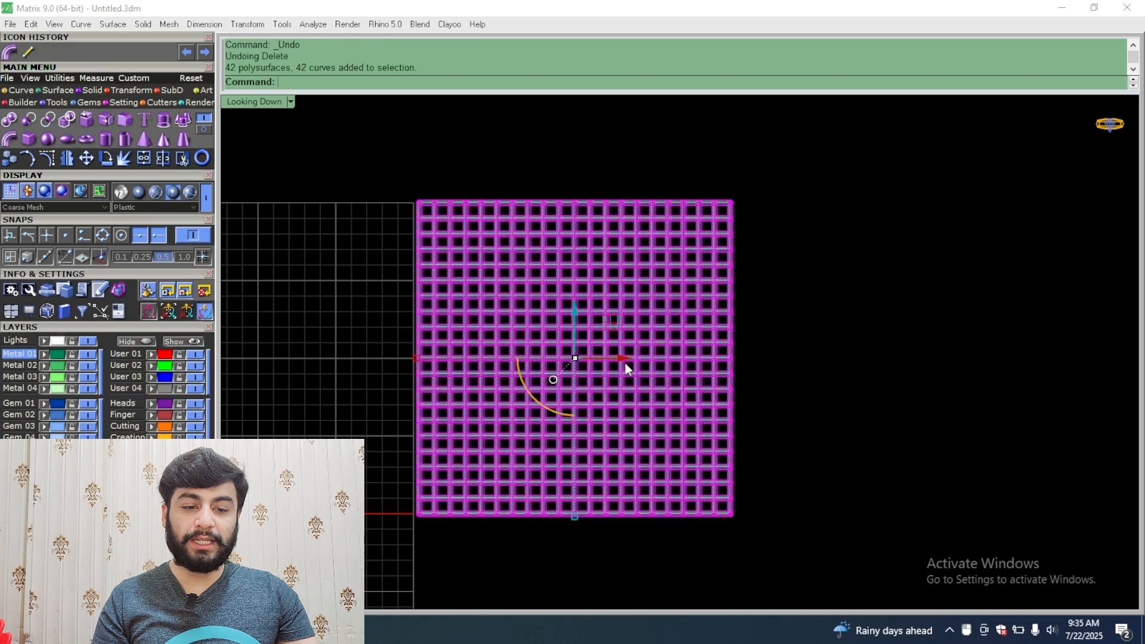
pyautogui.moveTo(626, 366); pyautogui.dragTo(604, 366)
pyautogui.scroll(8, 396, 195)
pyautogui.click(438, 160)
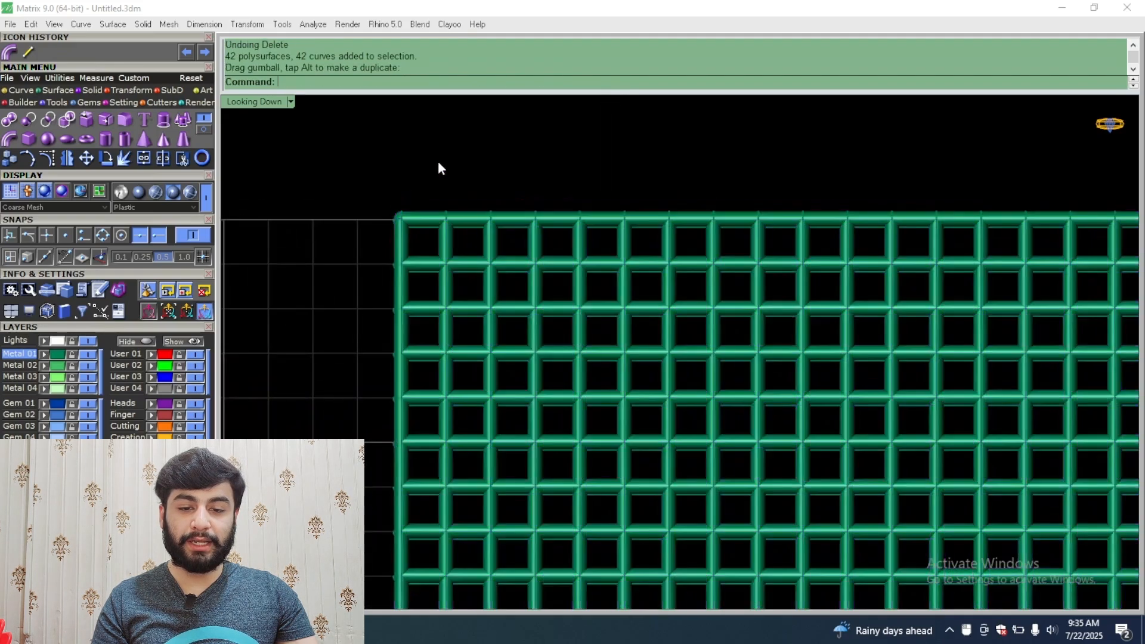
# Step: Undo the last changes back to the plain mesh curves and redo the mesh's move beside the construction grid
pyautogui.scroll(-16, 437, 167)
pyautogui.scroll(6, 475, 205)
pyautogui.scroll(-3, 551, 220)
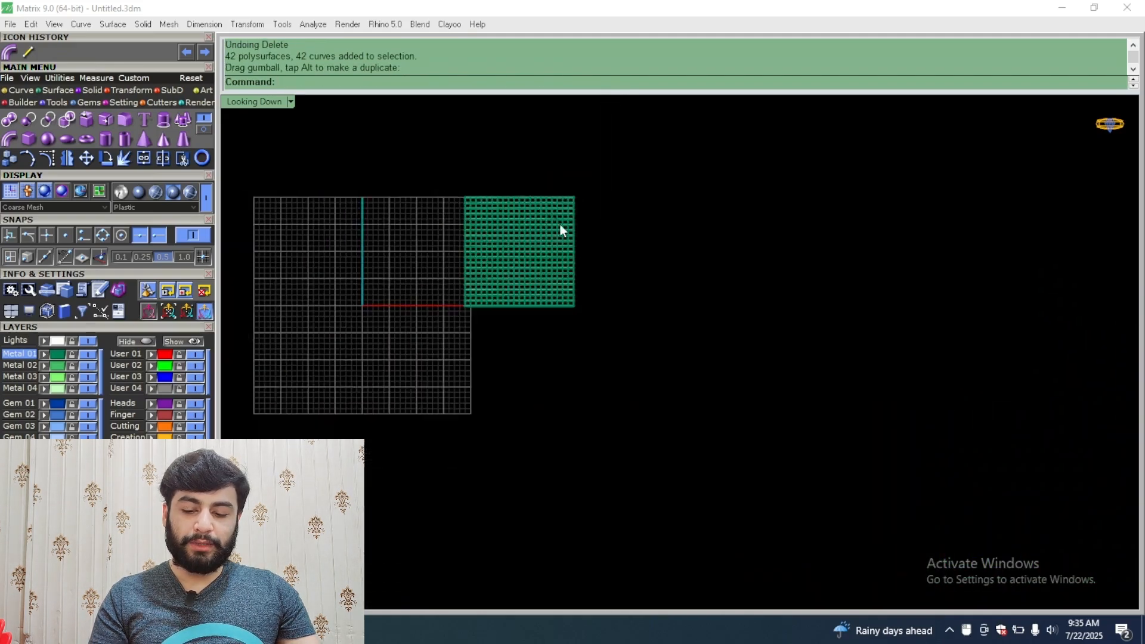
pyautogui.hotkey('ctrl', 'z')
pyautogui.hotkey('ctrl', 'z')
pyautogui.hotkey('ctrl', 'y')
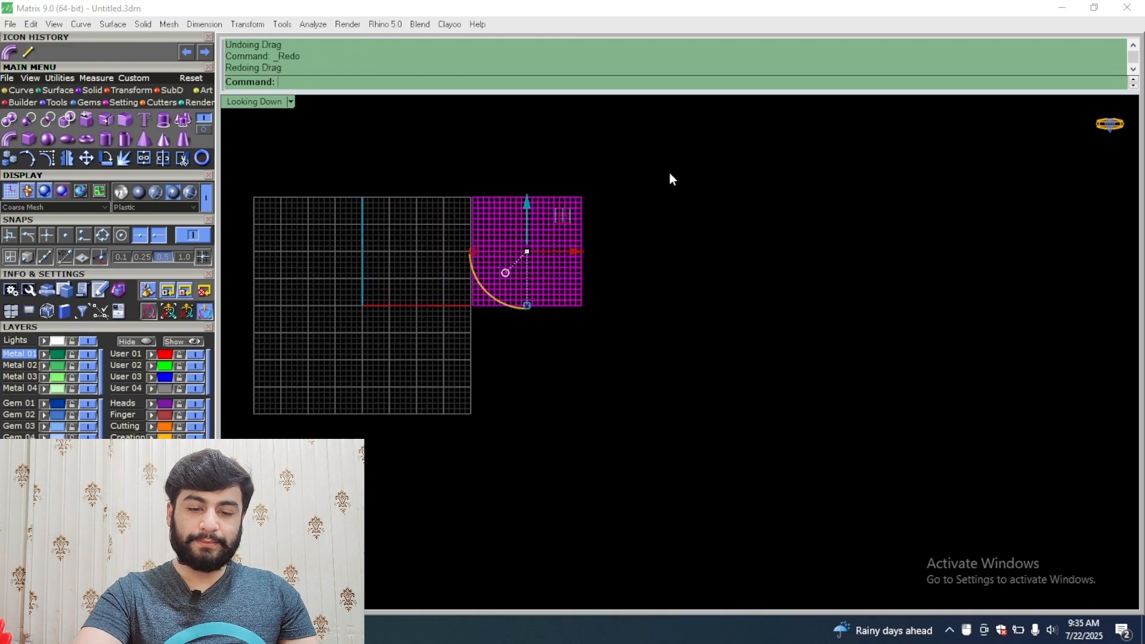
# Step: Group the 42 crossing mesh curves
pyautogui.moveTo(669, 142); pyautogui.dragTo(441, 310)
pyautogui.hotkey('ctrl', 'g')
pyautogui.scroll(-2, 498, 321)
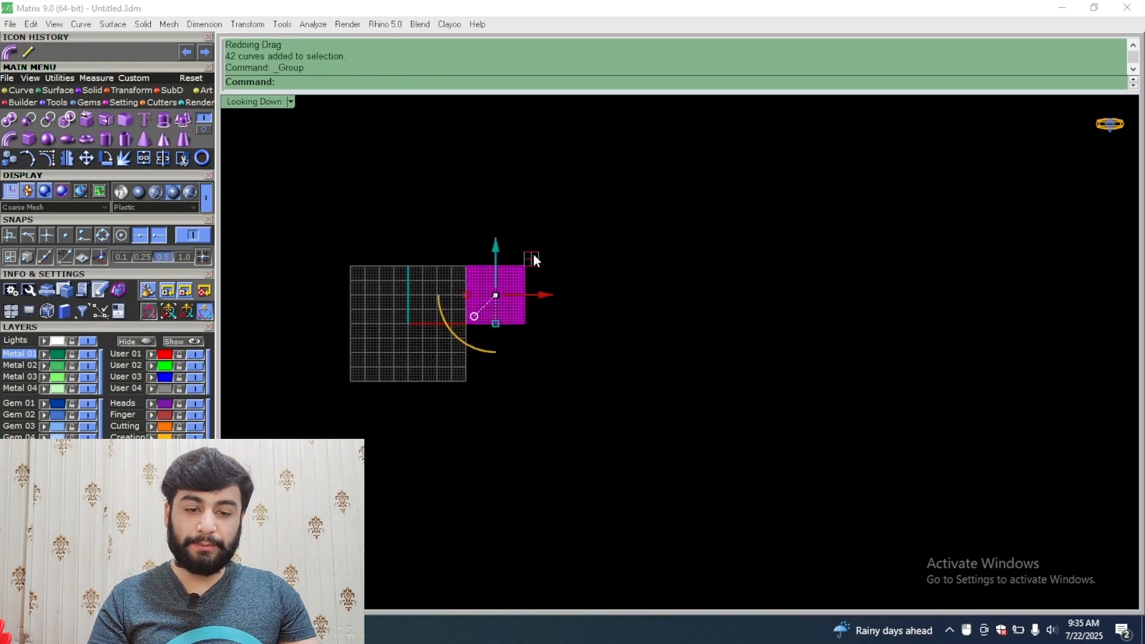
# Step: Move the grouped mesh diagonally away from the construction grid in X and Y, and hide it
pyautogui.moveTo(533, 254); pyautogui.dragTo(610, 181)
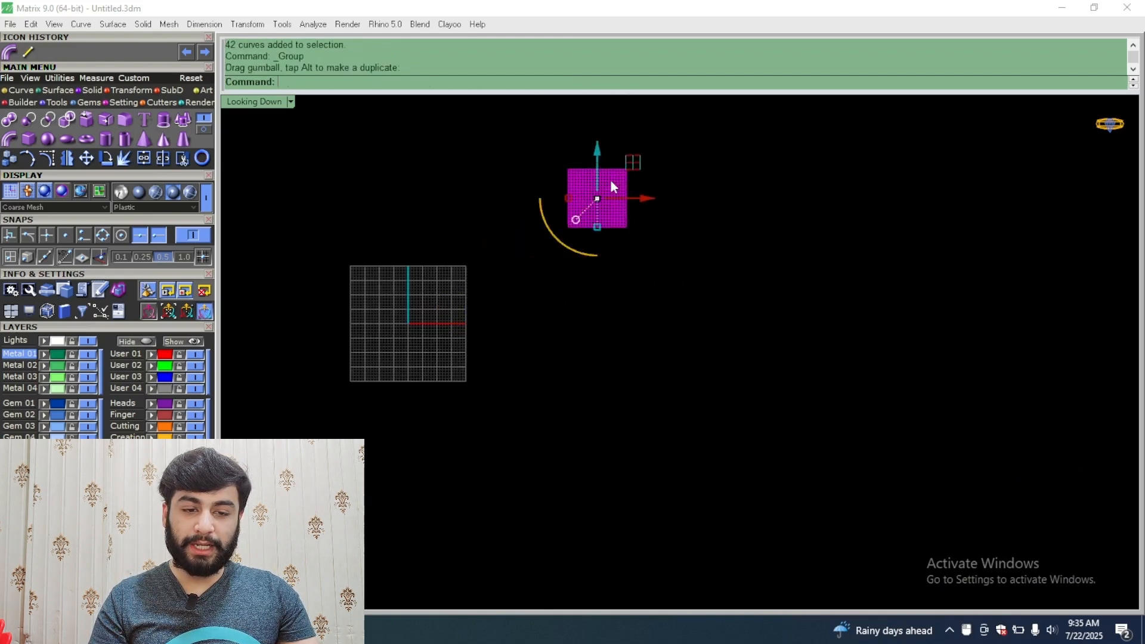
pyautogui.click(141, 339)
pyautogui.scroll(5, 367, 296)
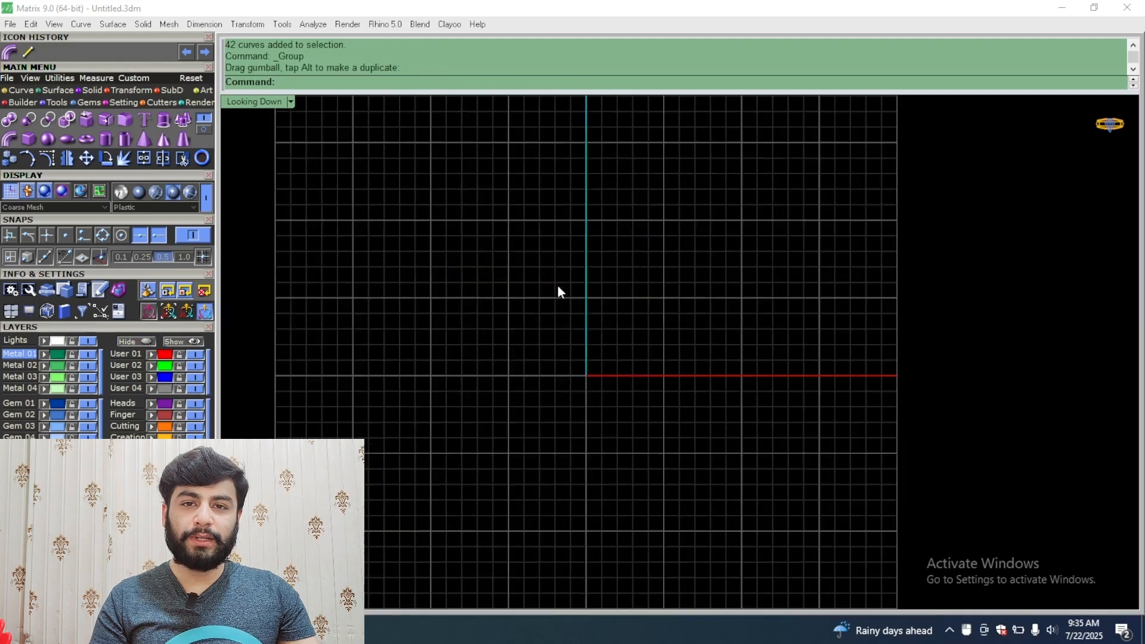
pyautogui.scroll(3, 559, 291)
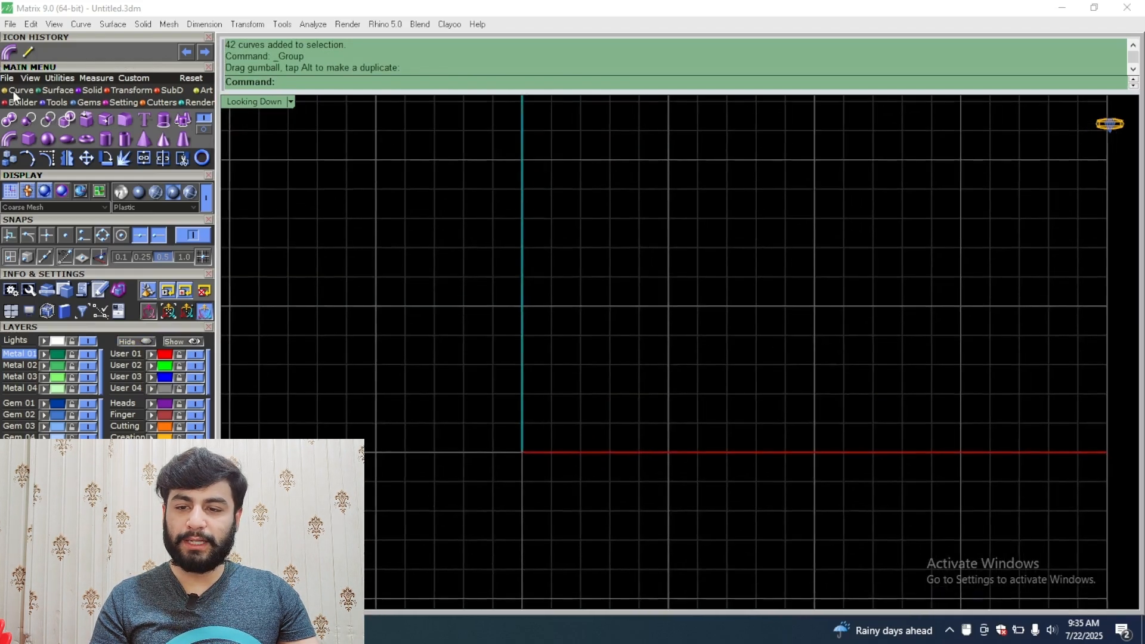
# Step: Draw a six-sided inscribed polygon centred on the origin with a corner radius of 0.6
pyautogui.click(18, 90)
pyautogui.scroll(-5, 510, 278)
pyautogui.scroll(4, 495, 316)
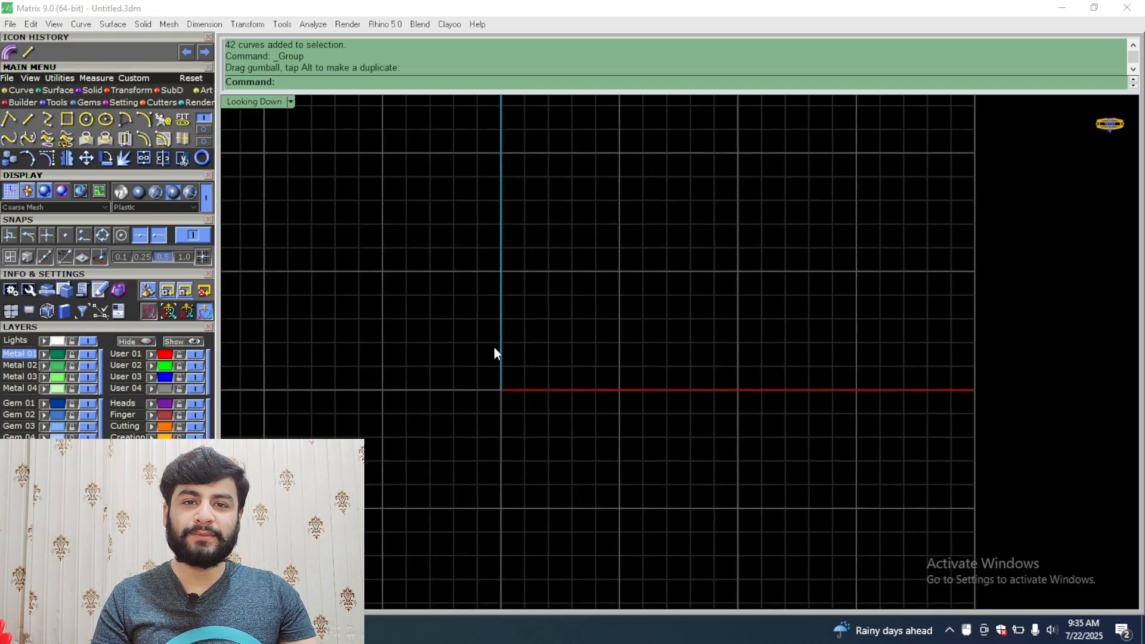
pyautogui.scroll(-3, 483, 307)
pyautogui.scroll(2, 479, 330)
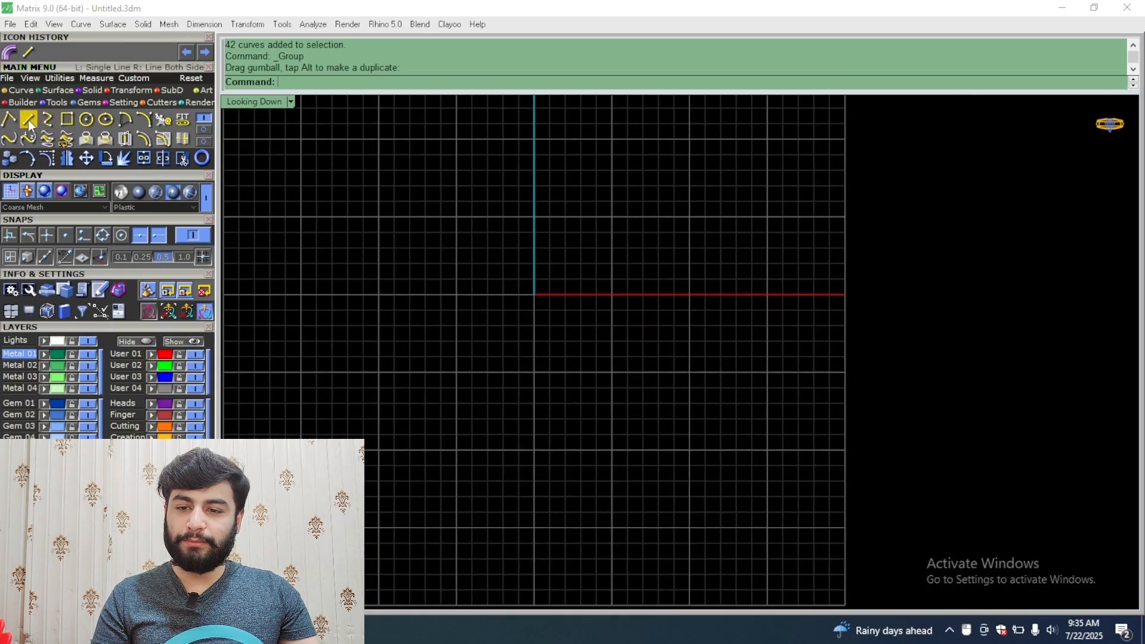
pyautogui.click(87, 120)
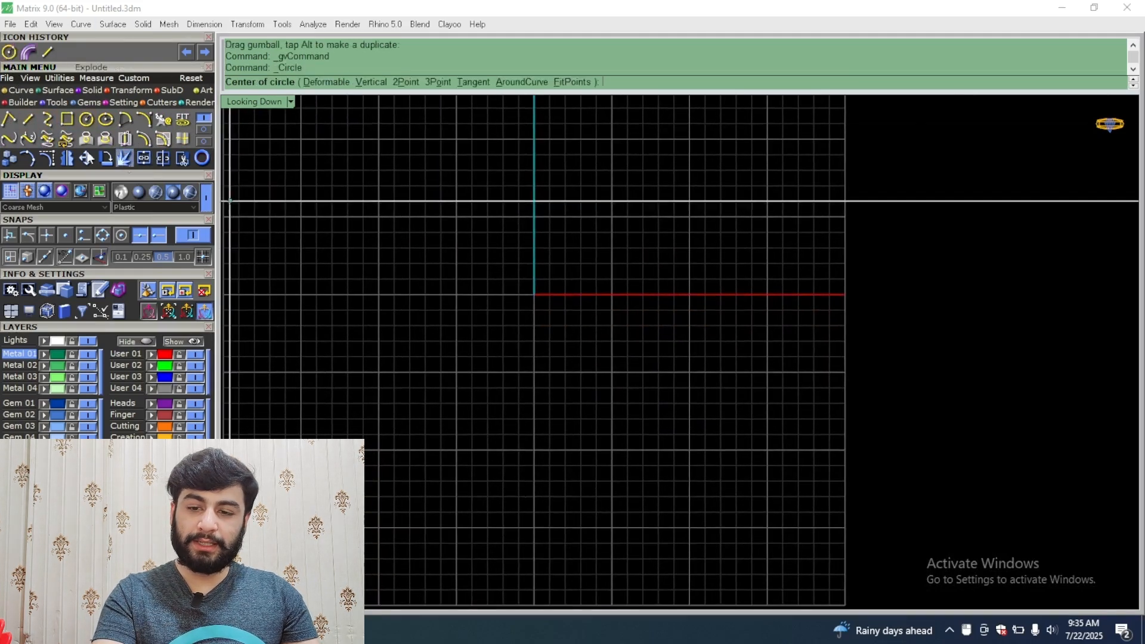
pyautogui.click(201, 124)
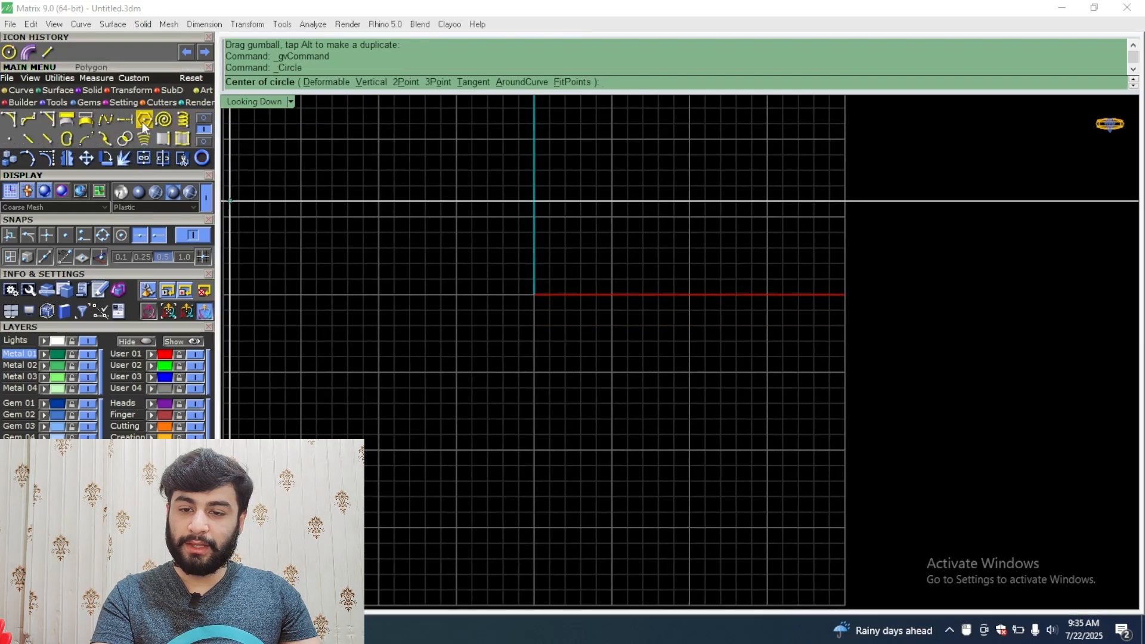
pyautogui.click(142, 122)
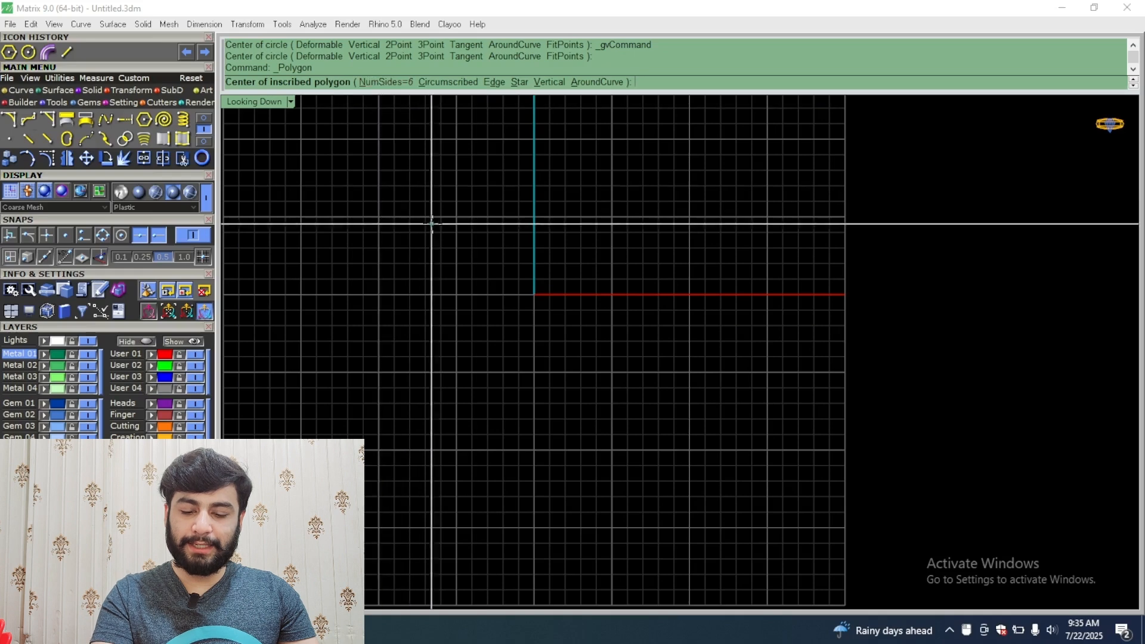
pyautogui.click(534, 294)
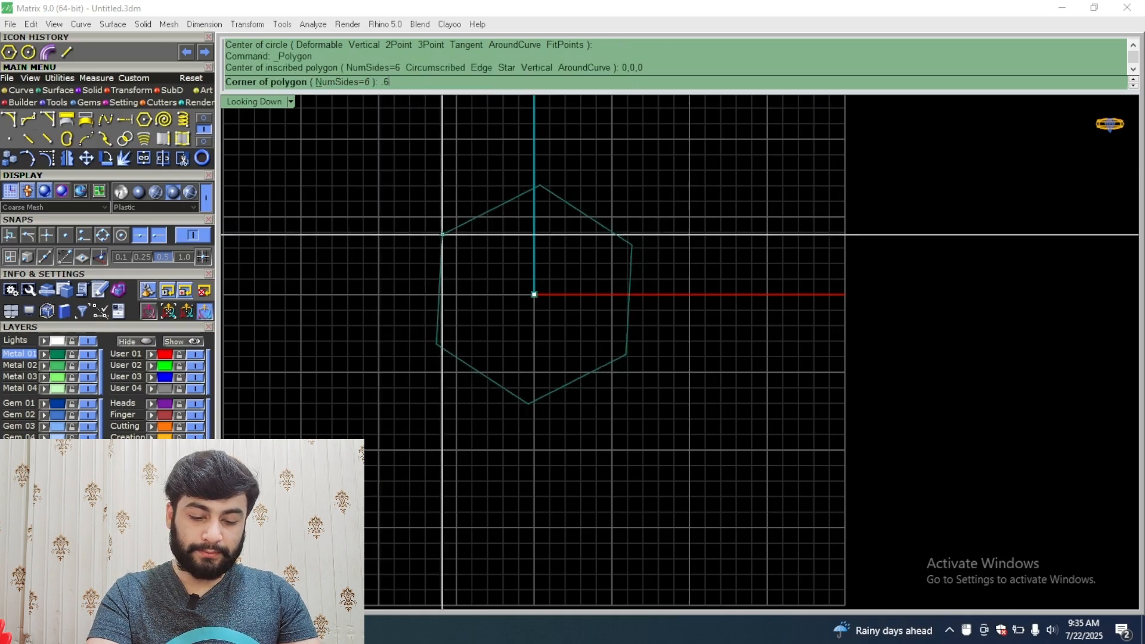
pyautogui.press('Return')
pyautogui.click(456, 228)
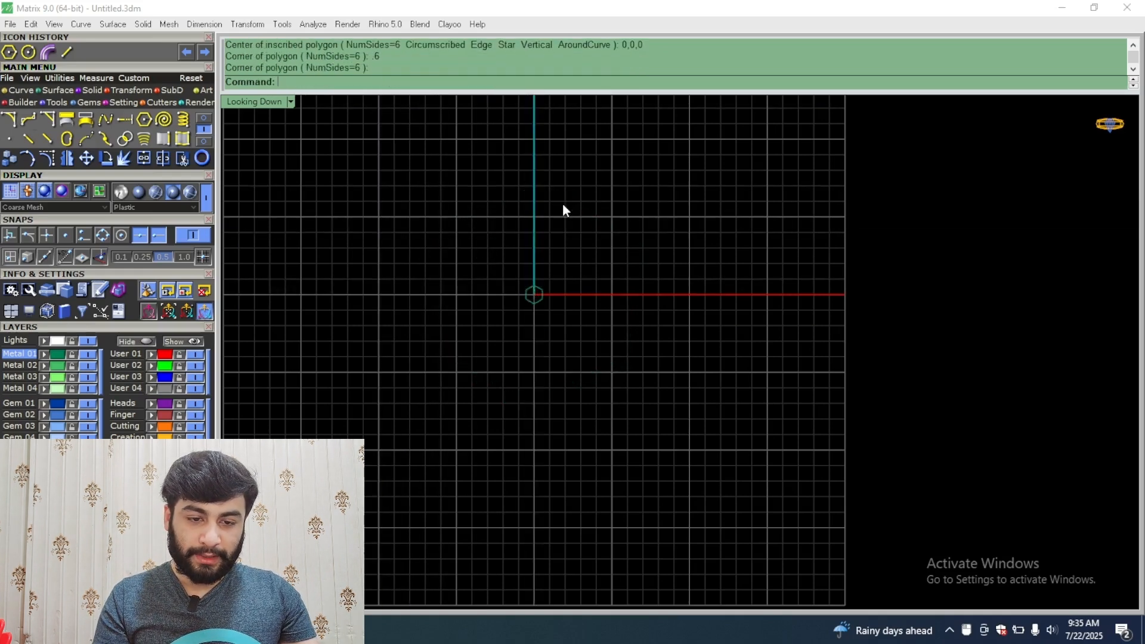
# Step: Try a closed pipe with a diameter of 0.35 along the hexagon, and undo it
pyautogui.scroll(20, 544, 286)
pyautogui.moveTo(554, 277); pyautogui.dragTo(471, 339)
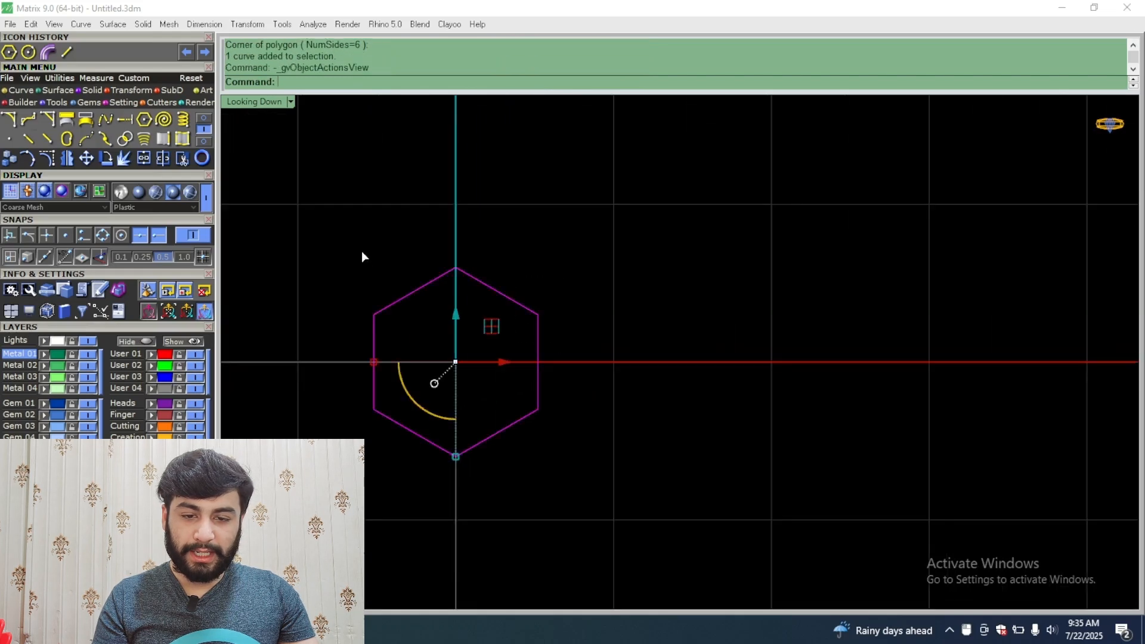
pyautogui.press('F6')
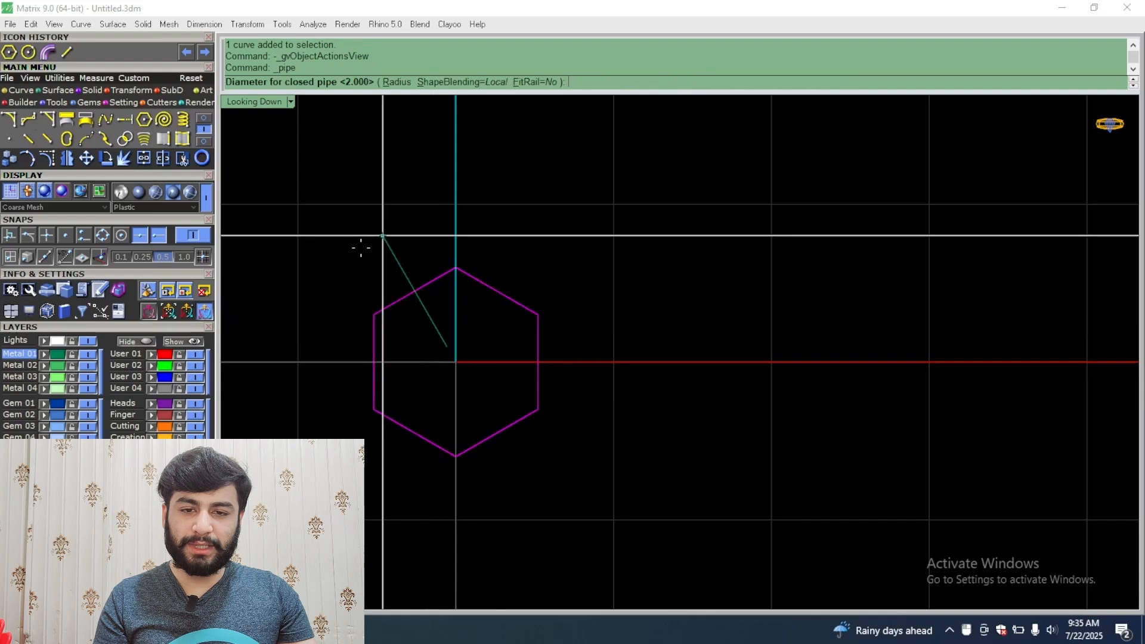
pyautogui.write('5')
pyautogui.press('Return')
pyautogui.press('Return')
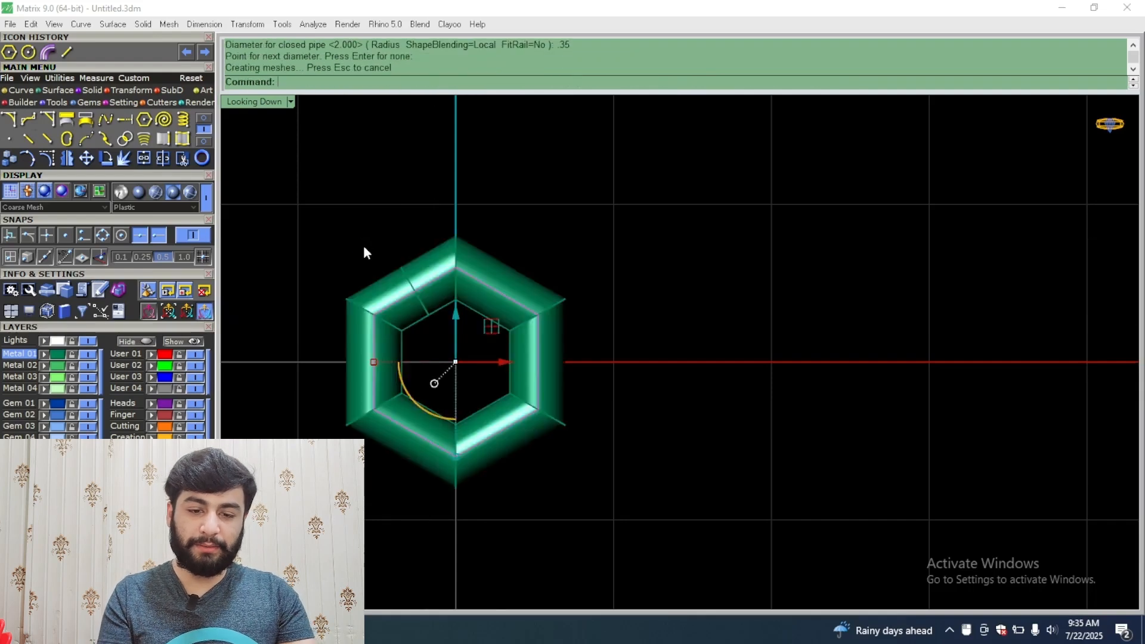
pyautogui.hotkey('ctrl', 'z')
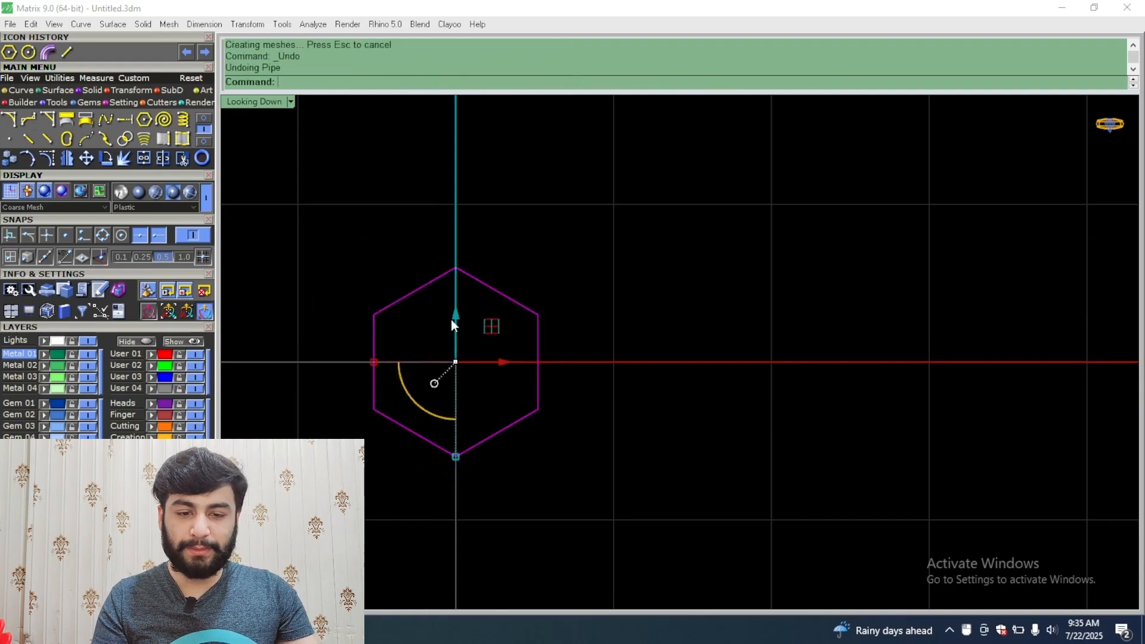
# Step: Copy the hexagon from its upper-left to its upper-right corner, setting FromLastPoint, UseLastDistance and UseLastDirection to Yes
pyautogui.scroll(-3, 518, 358)
pyautogui.scroll(1, 581, 321)
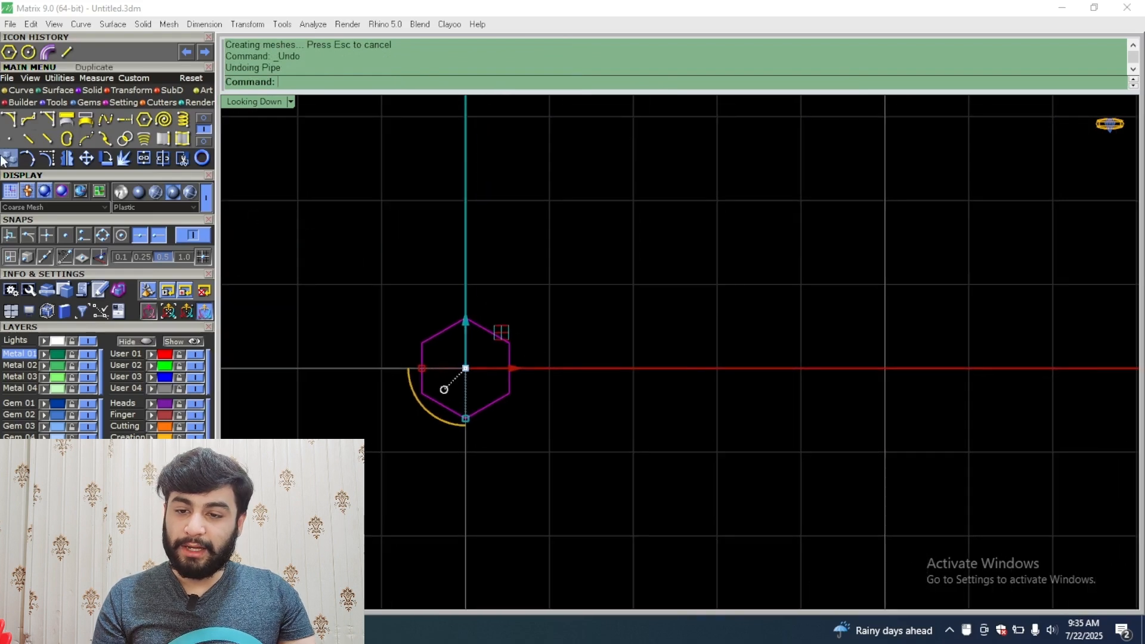
pyautogui.click(422, 343)
pyautogui.click(509, 343)
pyautogui.scroll(-2, 517, 347)
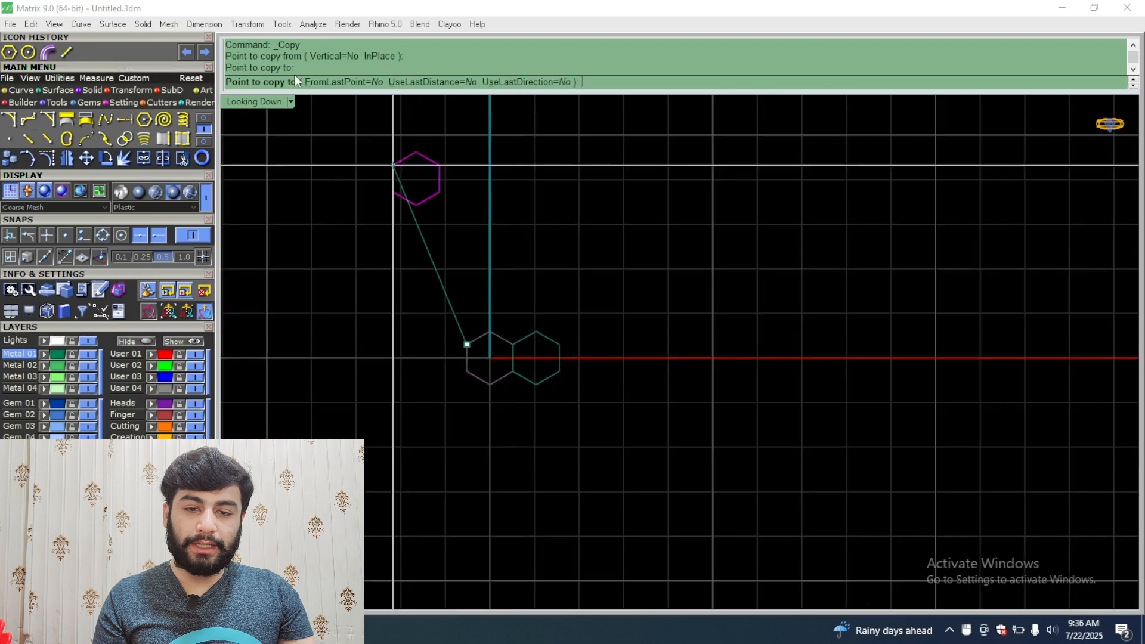
pyautogui.click(332, 82)
pyautogui.click(433, 81)
pyautogui.click(537, 82)
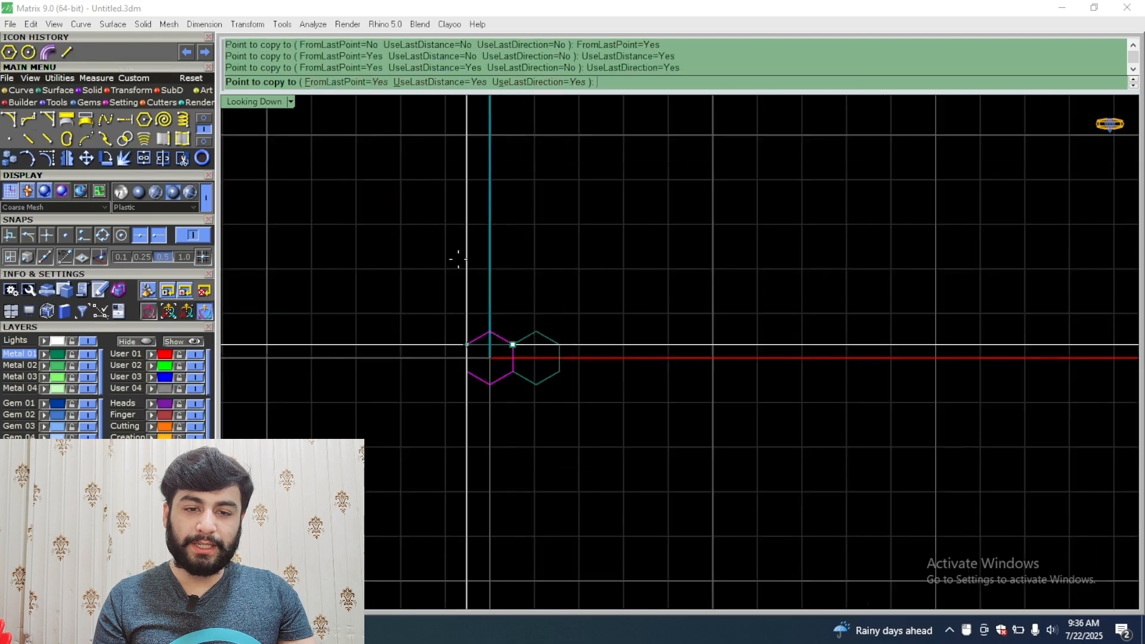
# Step: Repeat the hexagon copy along the X axis to form a row of 20 hexagons reaching the grid's edge
pyautogui.scroll(-3, 766, 338)
pyautogui.scroll(-1, 766, 338)
pyautogui.press('Return')
pyautogui.press('Return')
pyautogui.press('Return')
pyautogui.press('Return')
pyautogui.press('Return')
pyautogui.press('Return')
pyautogui.press('Return')
pyautogui.press('Return')
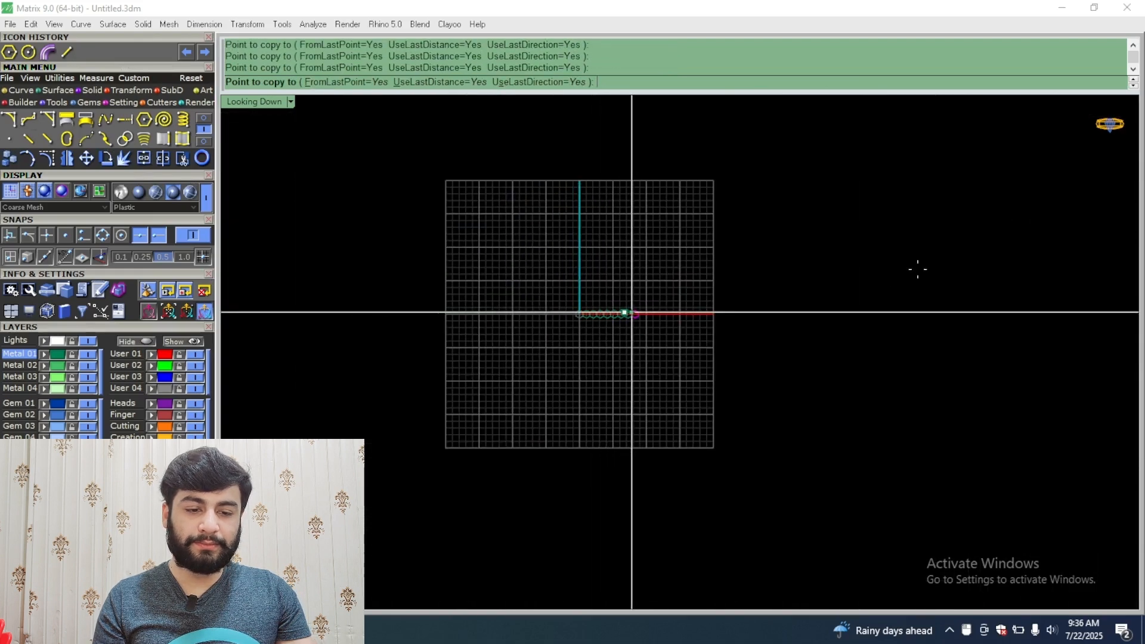
pyautogui.press('Return')
pyautogui.press('Return')
pyautogui.press('Return')
pyautogui.press('Return')
pyautogui.press('Return')
pyautogui.press('Return')
pyautogui.press('Return')
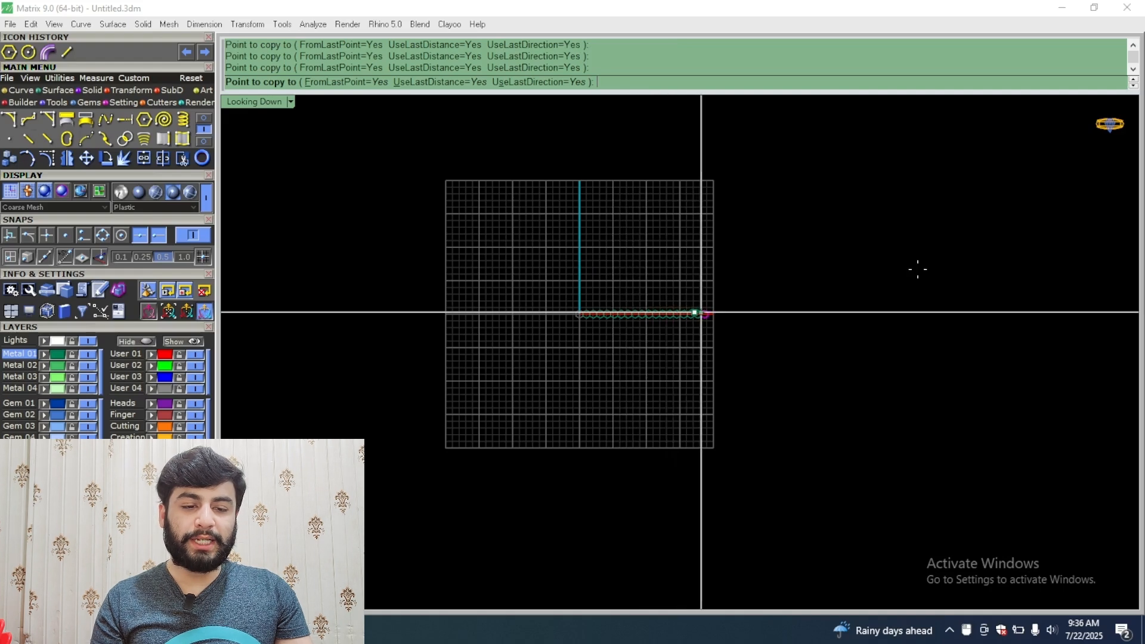
pyautogui.press('Escape')
# Step: Copy the whole row from the first hexagon's bottom corner to its upper-right corner, turning on FromLastPoint, UseLastDistance and UseLastDirection
pyautogui.scroll(6, 801, 271)
pyautogui.moveTo(781, 273); pyautogui.dragTo(418, 370)
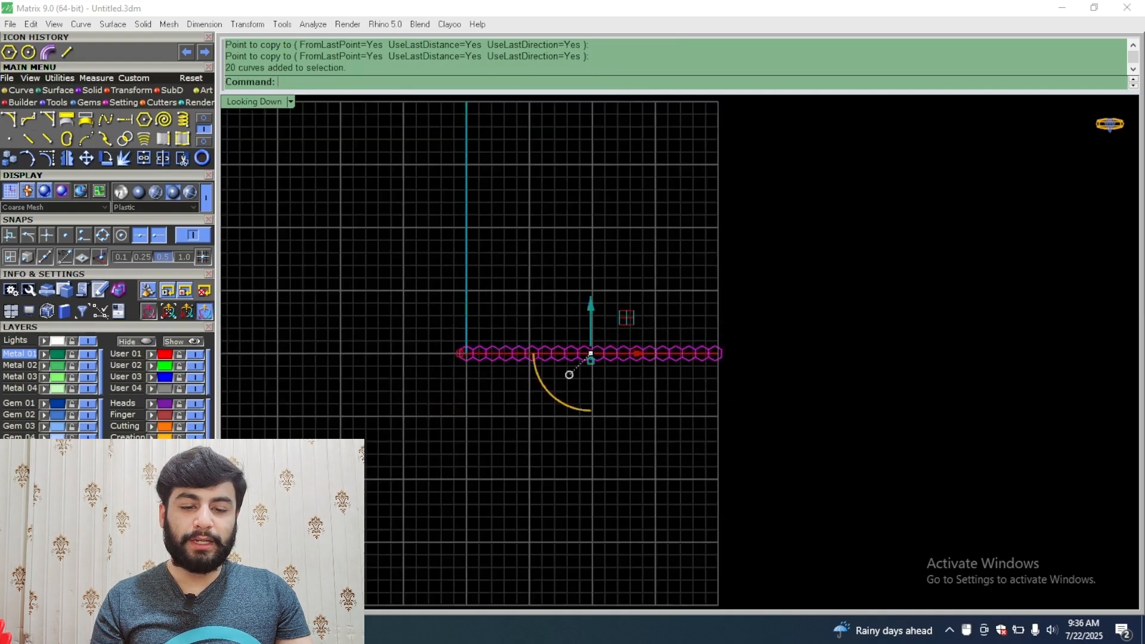
pyautogui.scroll(10, 416, 358)
pyautogui.click(9, 158)
pyautogui.scroll(5, 709, 349)
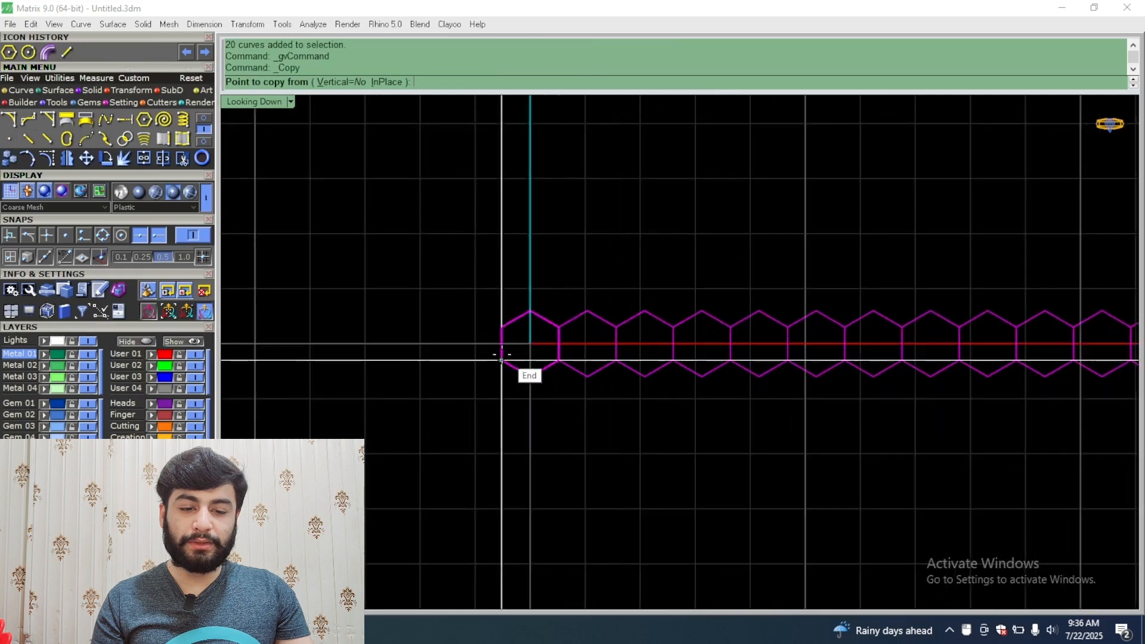
pyautogui.click(545, 352)
pyautogui.click(571, 350)
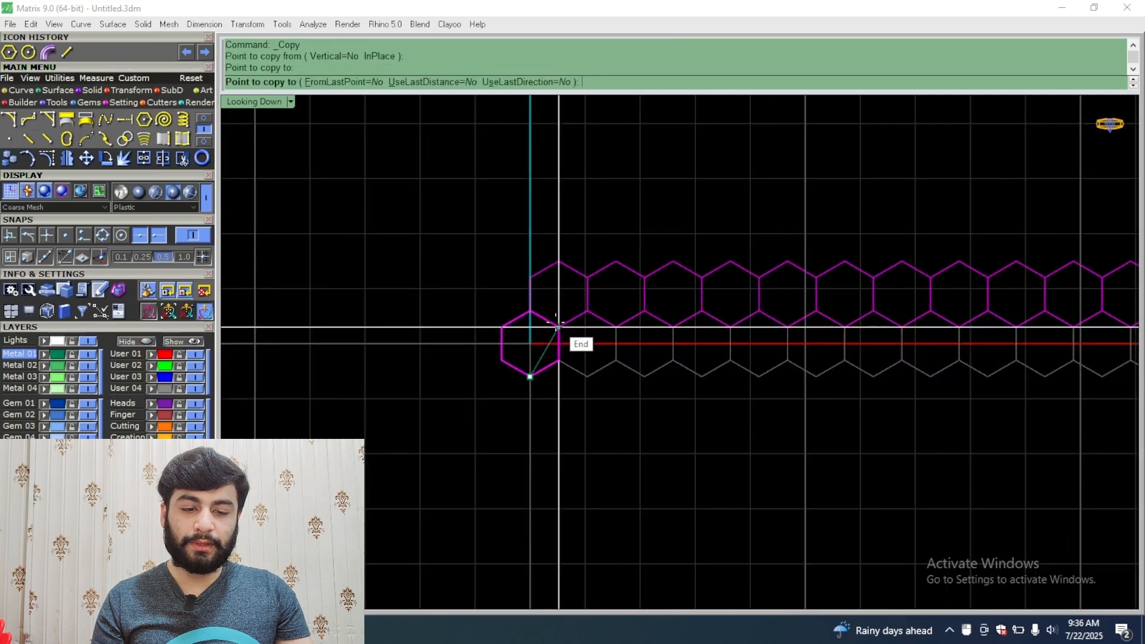
pyautogui.scroll(-5, 571, 350)
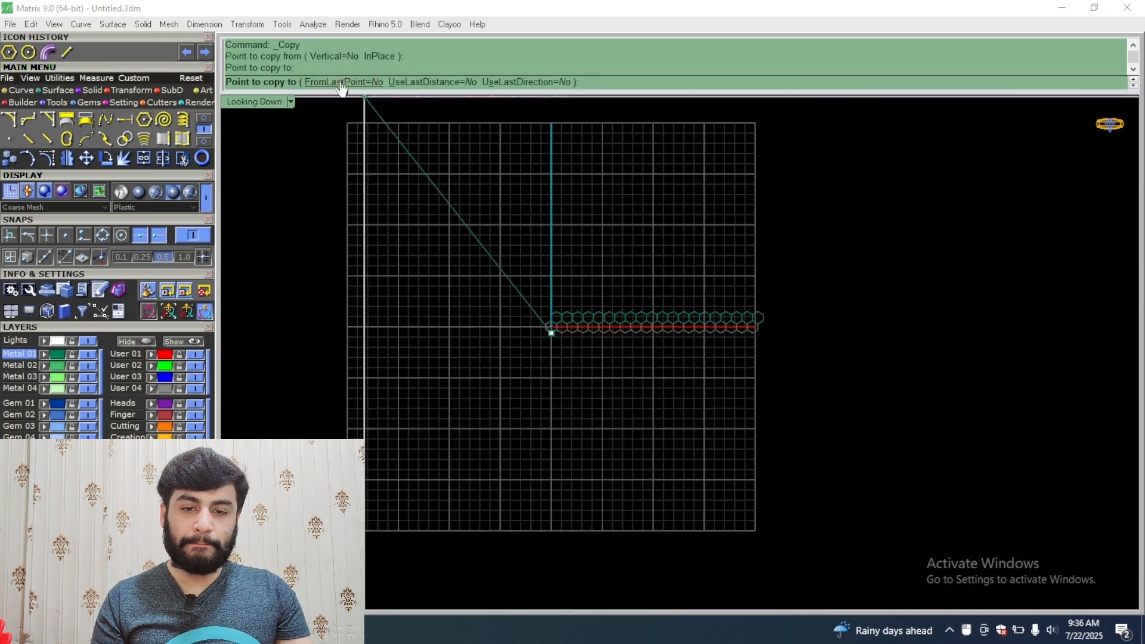
pyautogui.click(342, 82)
pyautogui.click(432, 82)
pyautogui.click(535, 82)
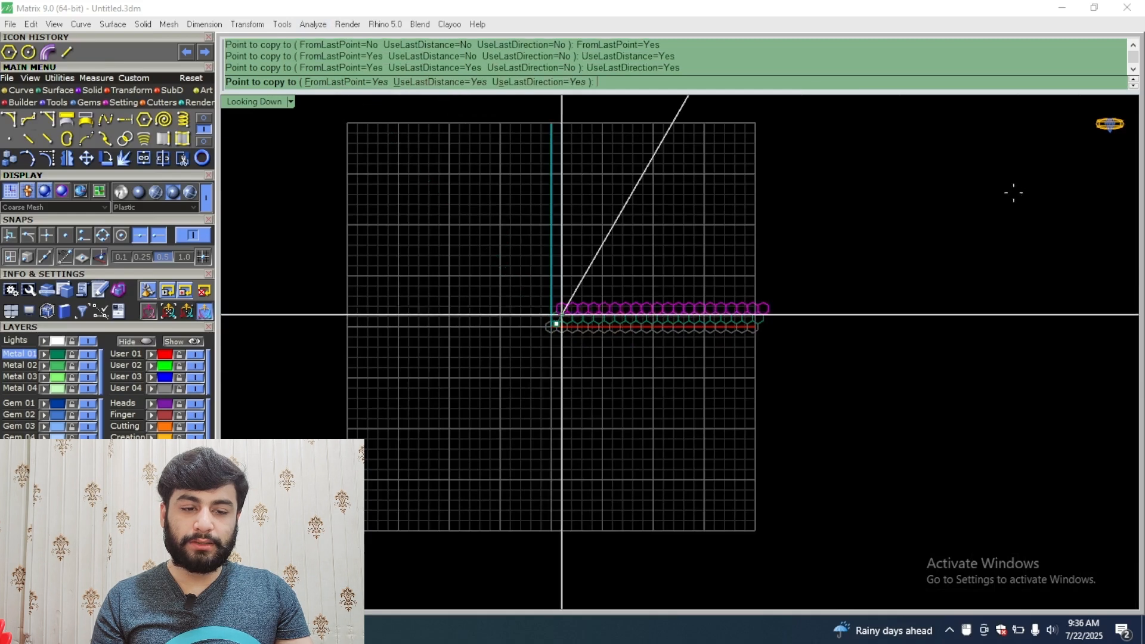
# Step: Repeat the row copy diagonally upward to form a 22-row honeycomb pattern reaching the upper edge of the grid
pyautogui.scroll(-10, 739, 390)
pyautogui.click(884, 220)
pyautogui.click(884, 219)
pyautogui.click(884, 220)
pyautogui.click(884, 219)
pyautogui.click(884, 219)
pyautogui.click(884, 219)
pyautogui.click(884, 219)
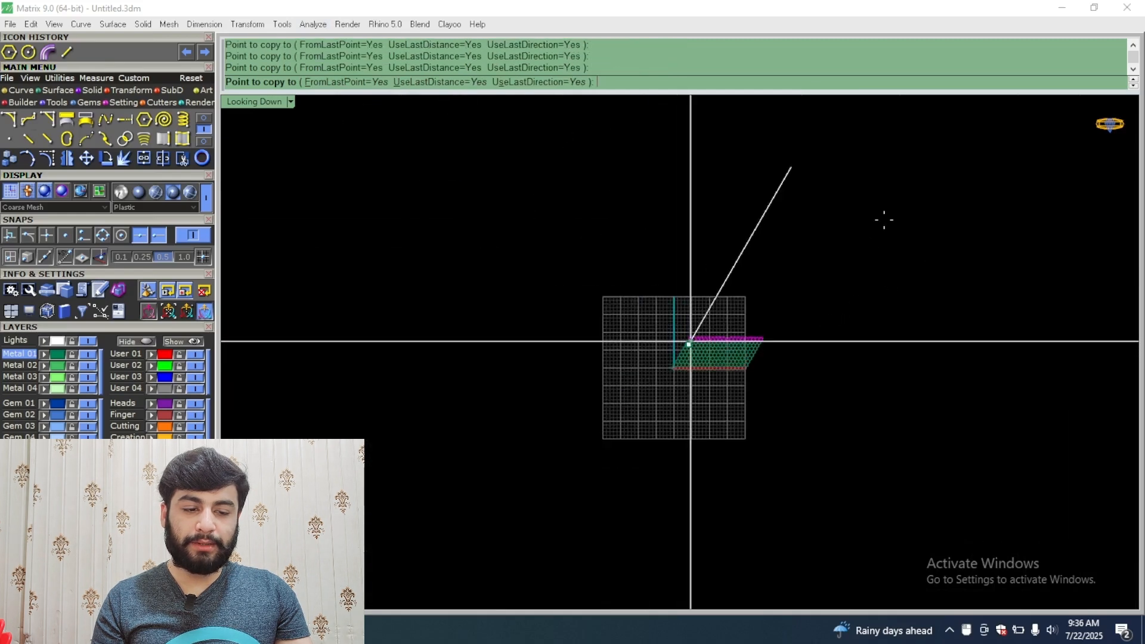
pyautogui.click(884, 220)
pyautogui.click(884, 220)
pyautogui.click(884, 219)
pyautogui.click(884, 219)
pyautogui.click(884, 219)
pyautogui.click(884, 219)
pyautogui.click(884, 219)
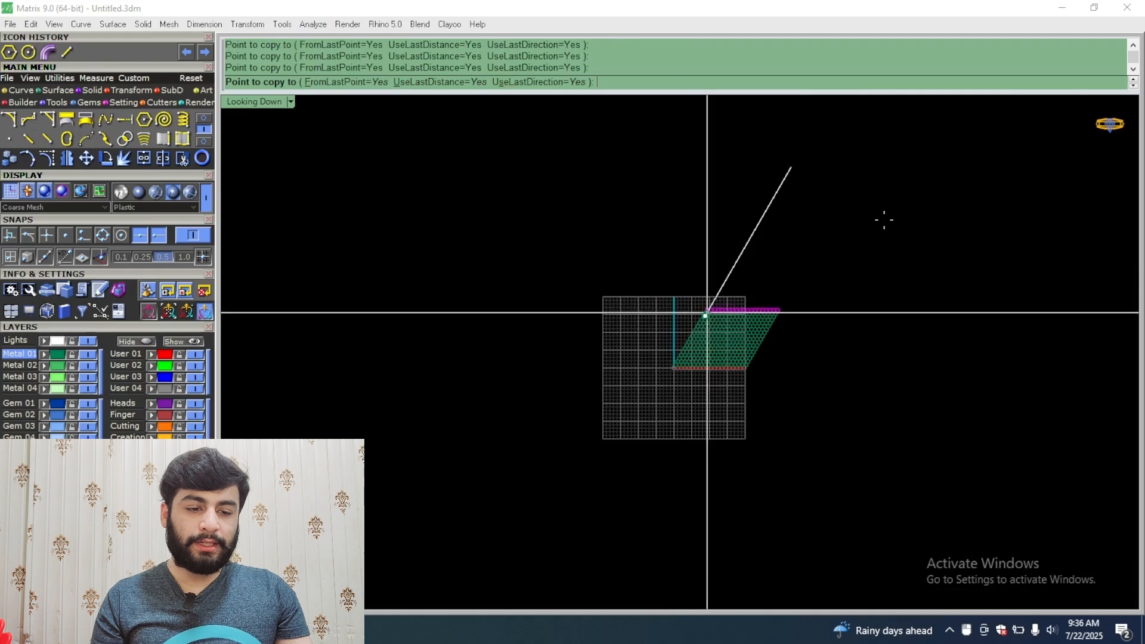
pyautogui.click(884, 220)
pyautogui.click(884, 219)
pyautogui.click(884, 219)
pyautogui.click(884, 219)
pyautogui.rightClick(884, 219)
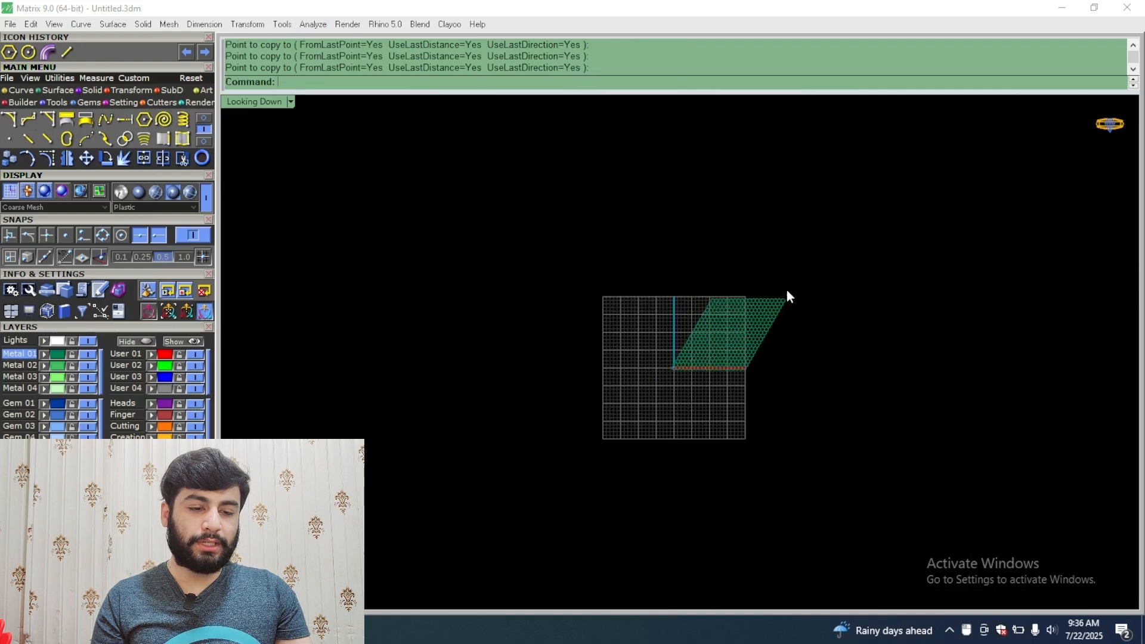
# Step: Explode all the hexagons of the honeycomb into separate line segments
pyautogui.scroll(10, 786, 296)
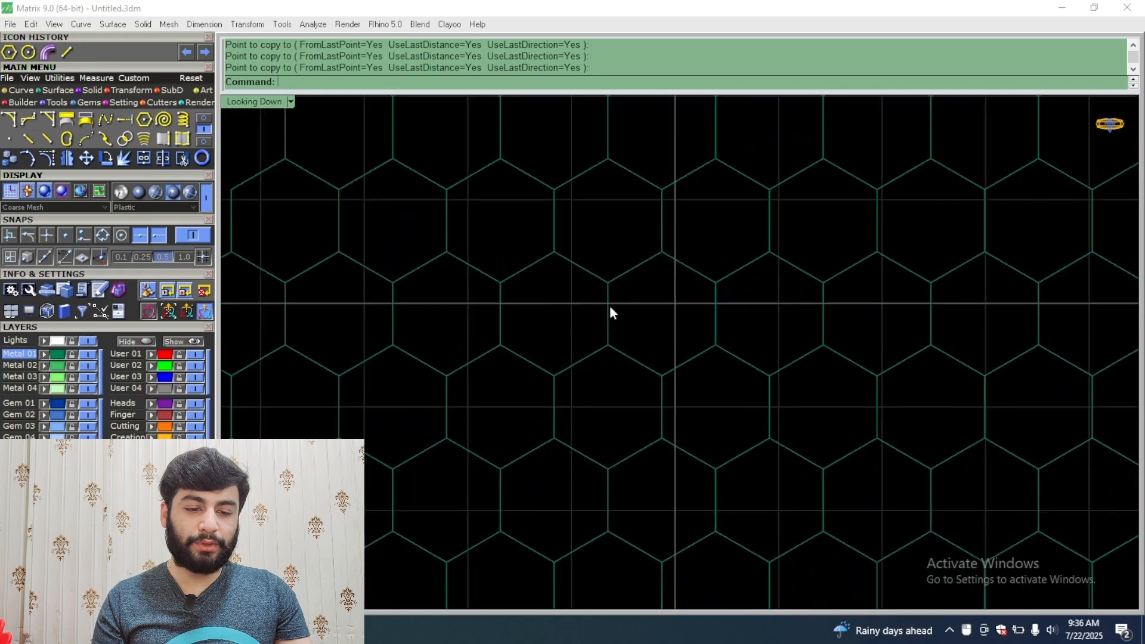
pyautogui.click(609, 306)
pyautogui.click(686, 386)
pyautogui.click(633, 319)
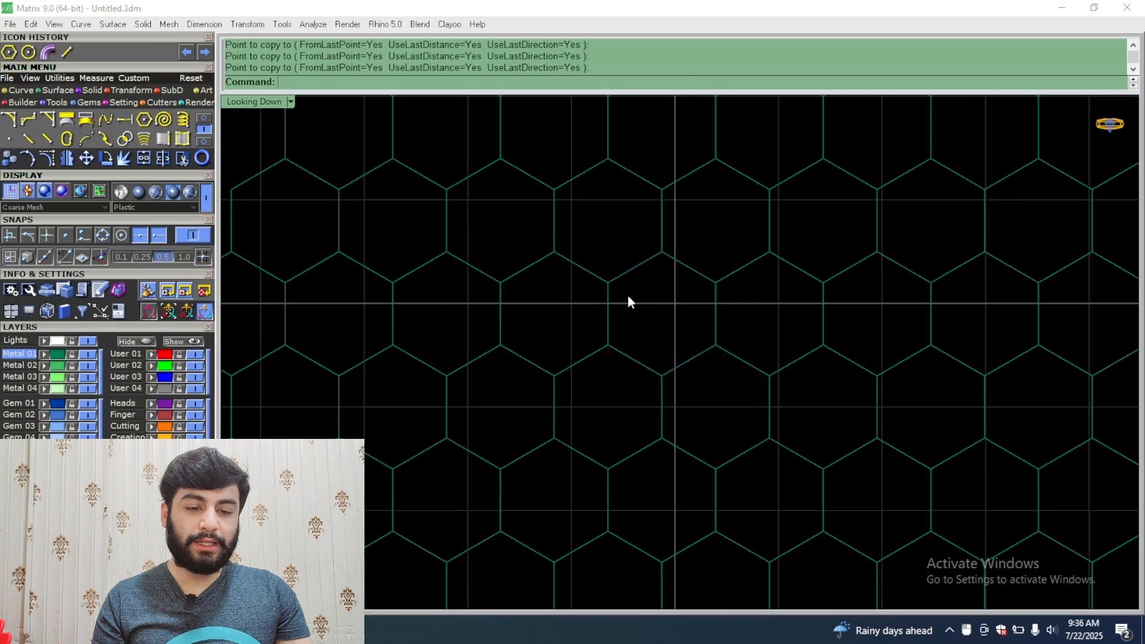
pyautogui.scroll(-10, 603, 242)
pyautogui.moveTo(876, 121); pyautogui.dragTo(508, 369)
pyautogui.scroll(3, 624, 302)
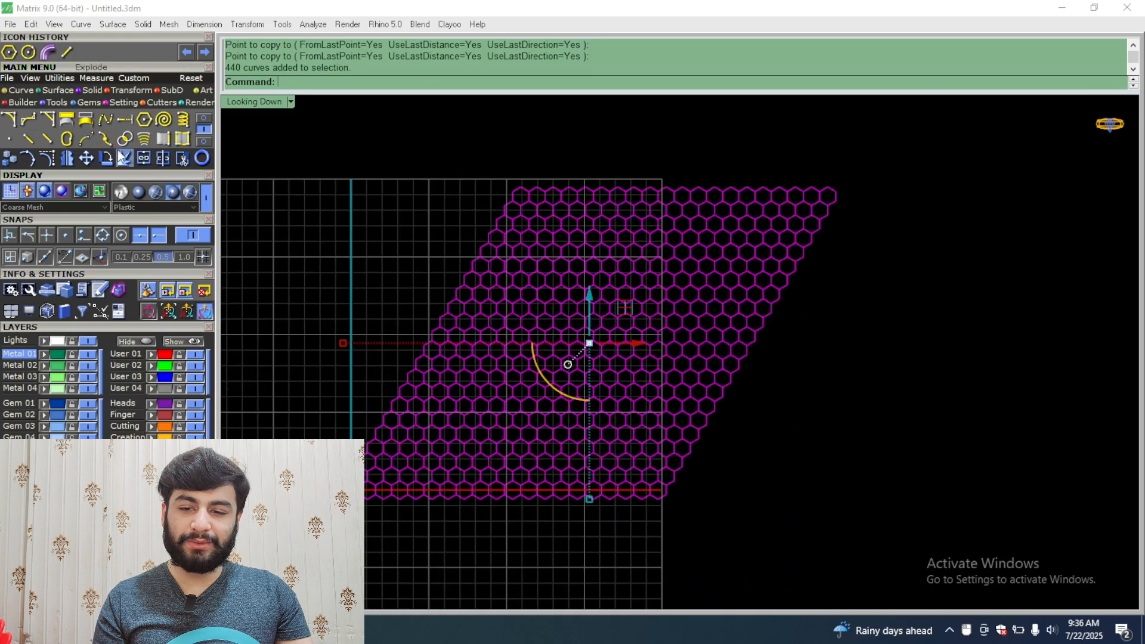
pyautogui.click(123, 158)
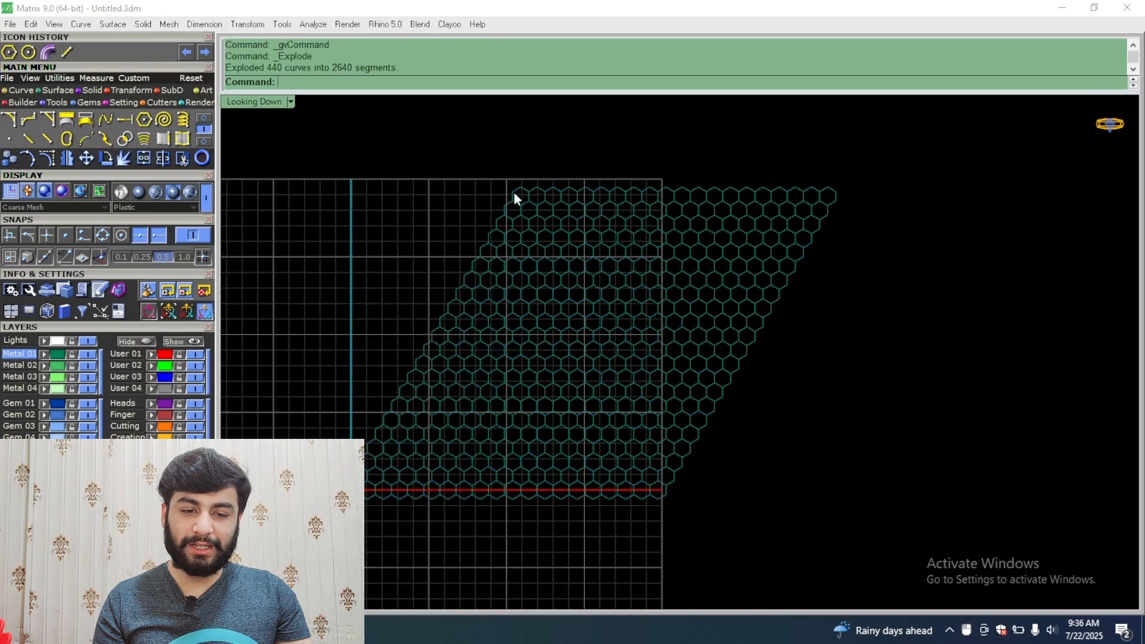
# Step: Select the duplicate objects among the exploded honeycomb segments and delete them
pyautogui.click(118, 292)
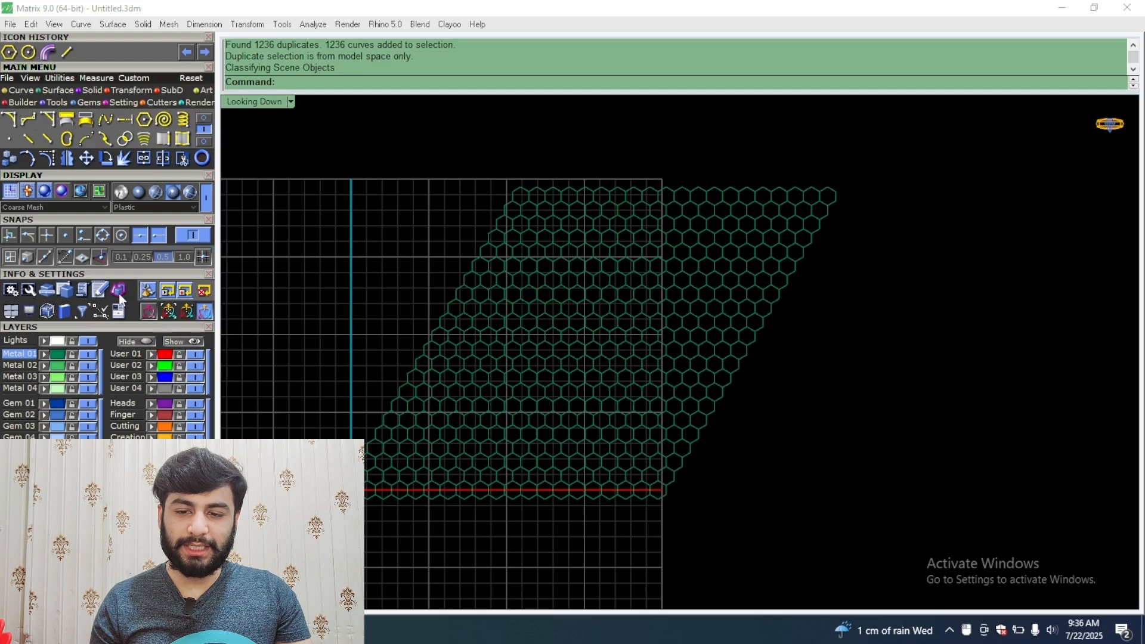
pyautogui.rightClick(552, 276)
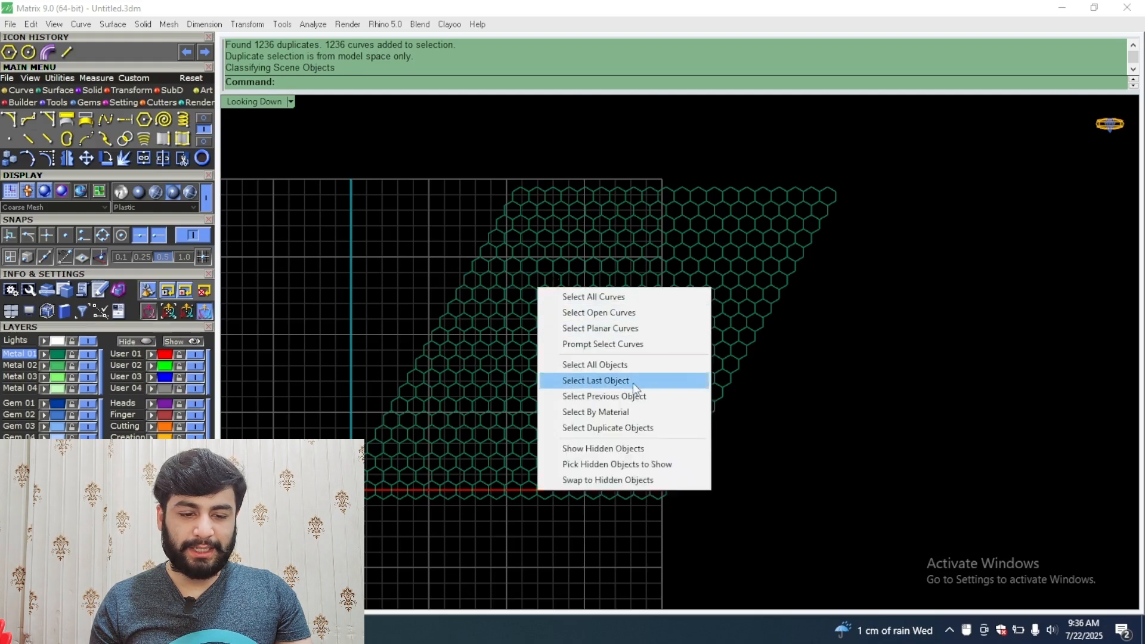
pyautogui.click(632, 428)
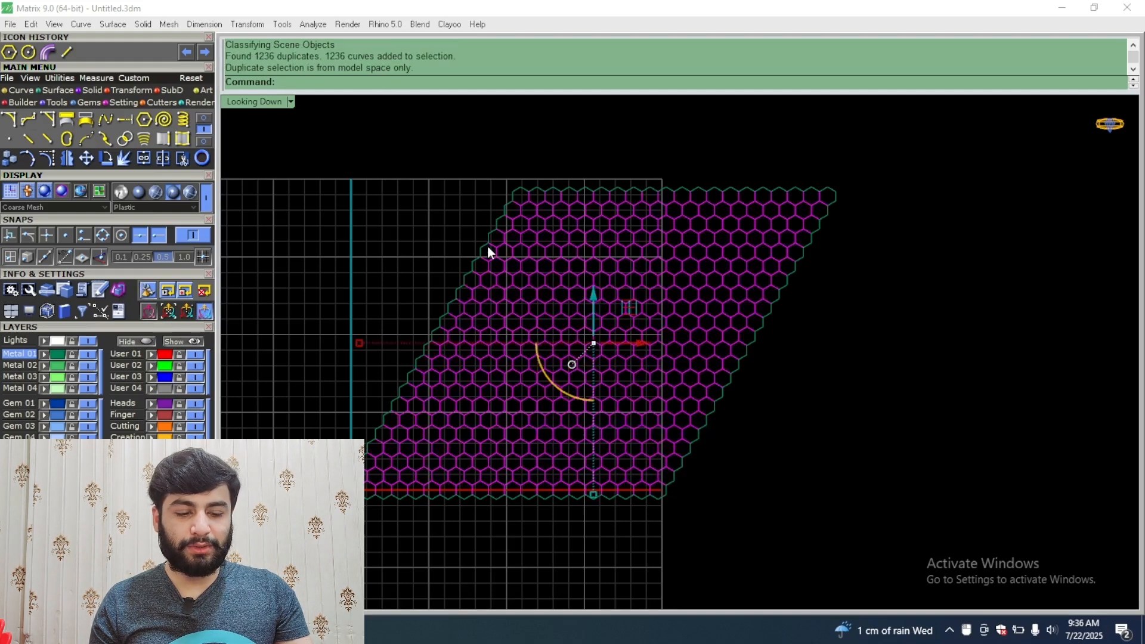
pyautogui.press('Delete')
# Step: Group all the remaining honeycomb segments
pyautogui.scroll(-4, 571, 280)
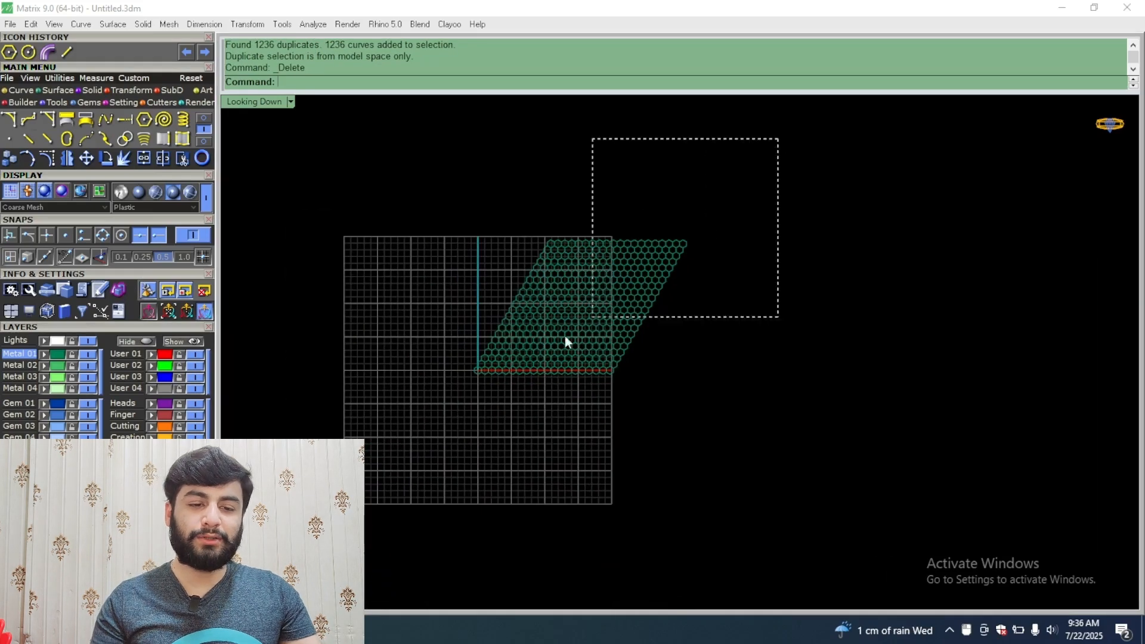
pyautogui.hotkey('ctrl', 'a')
pyautogui.hotkey('ctrl', 'g')
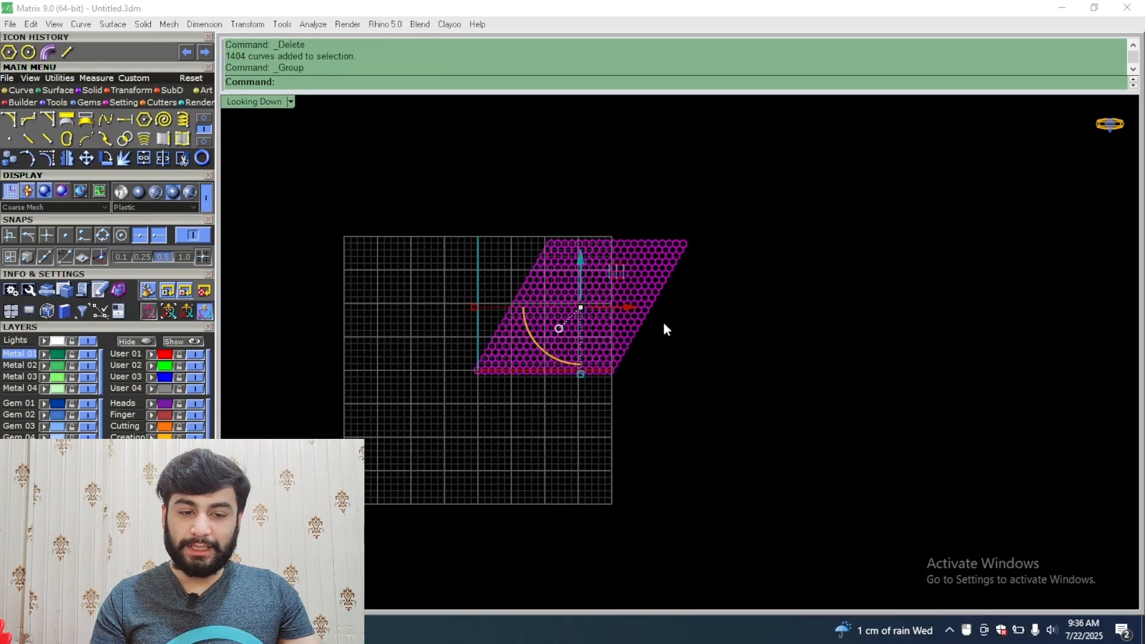
# Step: Show the hidden square mesh and move the grouped honeycomb diagonally away from the grid to the square mesh's right side
pyautogui.scroll(-2, 614, 319)
pyautogui.scroll(6, 611, 313)
pyautogui.moveTo(611, 314); pyautogui.dragTo(478, 370, button='right')
pyautogui.click(171, 342)
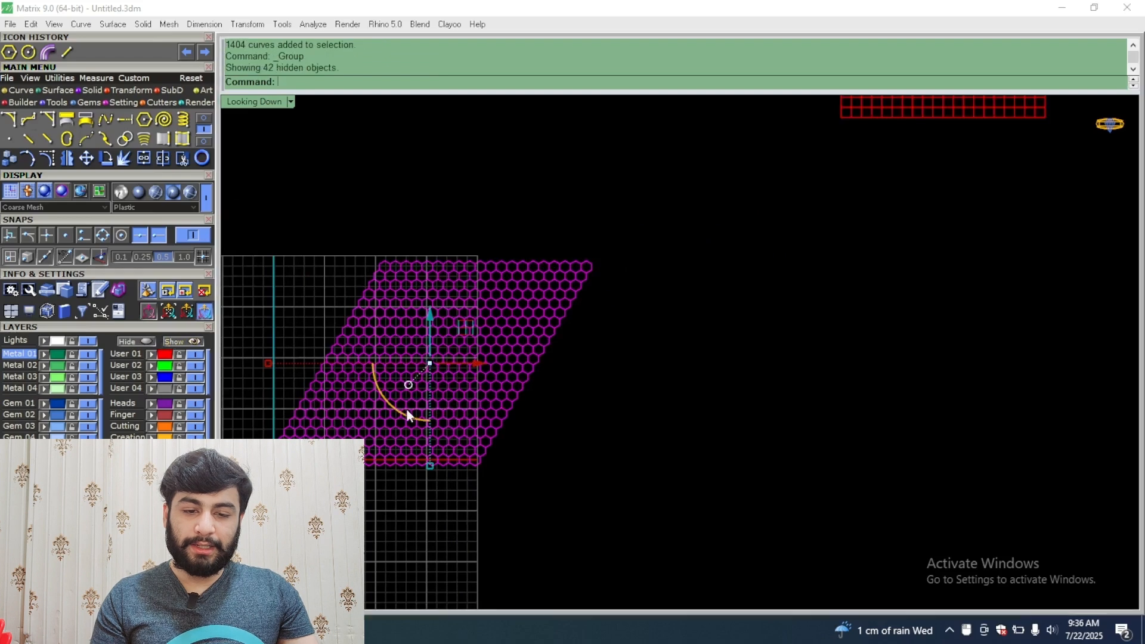
pyautogui.scroll(-4, 441, 393)
pyautogui.moveTo(499, 344); pyautogui.dragTo(855, 190)
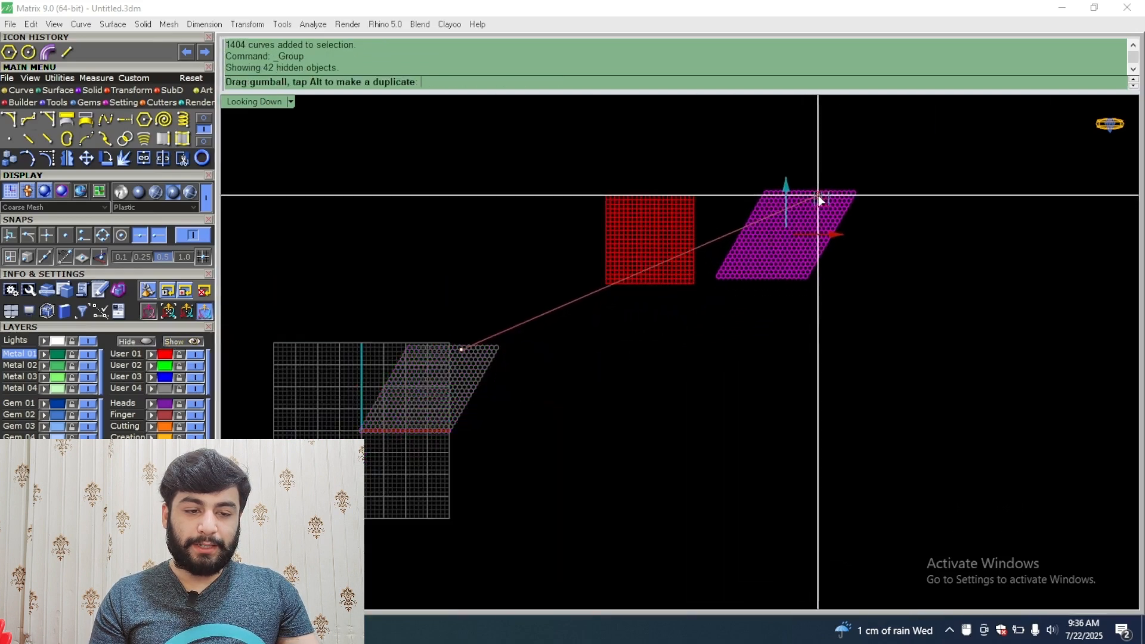
# Step: Assign the grouped honeycomb to the User 01 layer and hide both the square mesh and the honeycomb
pyautogui.click(153, 356)
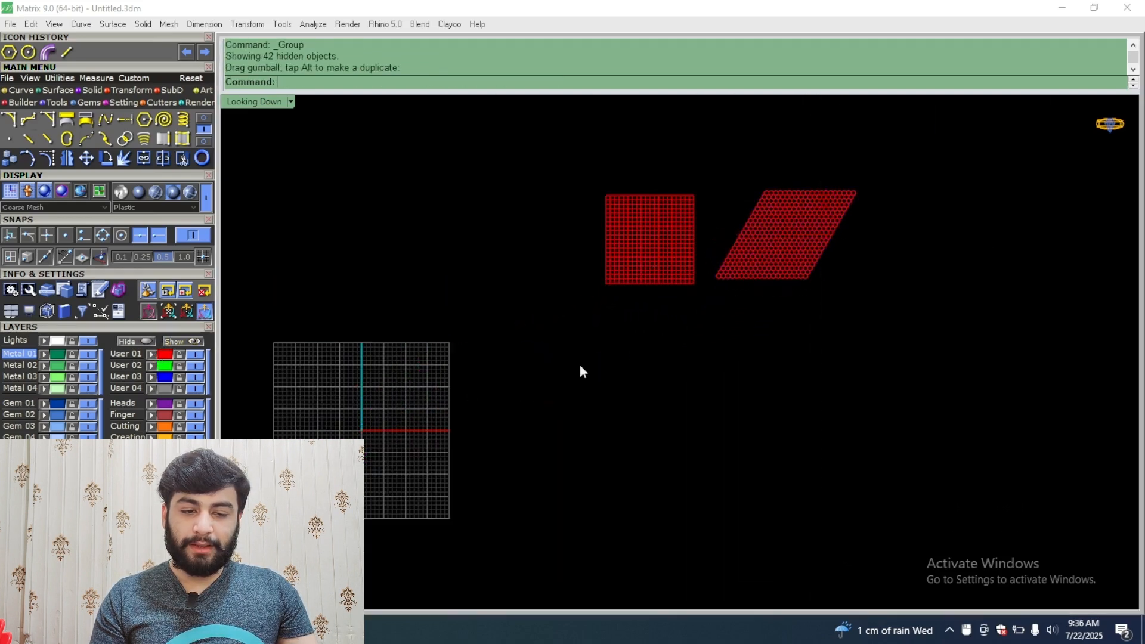
pyautogui.moveTo(733, 188); pyautogui.dragTo(685, 215)
pyautogui.click(122, 341)
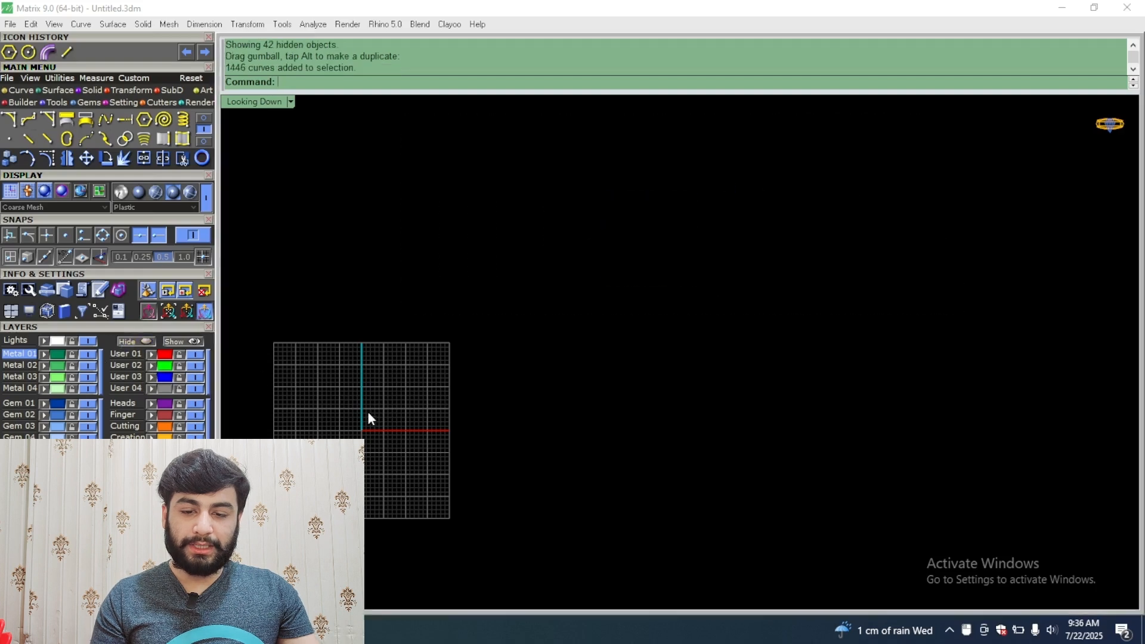
# Step: Draw a semicircular arc starting at 0,0,0 and ending two grid squares along the negative X axis, curving upward
pyautogui.scroll(3, 370, 417)
pyautogui.click(203, 118)
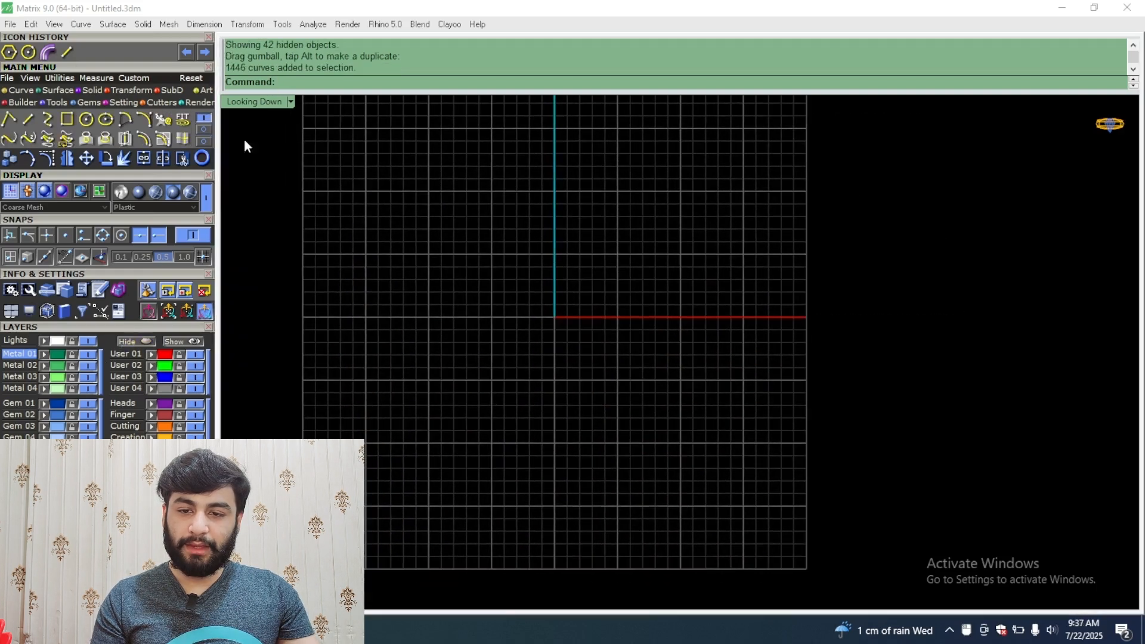
pyautogui.scroll(6, 500, 269)
pyautogui.scroll(-4, 544, 250)
pyautogui.moveTo(543, 251); pyautogui.dragTo(451, 270, button='right')
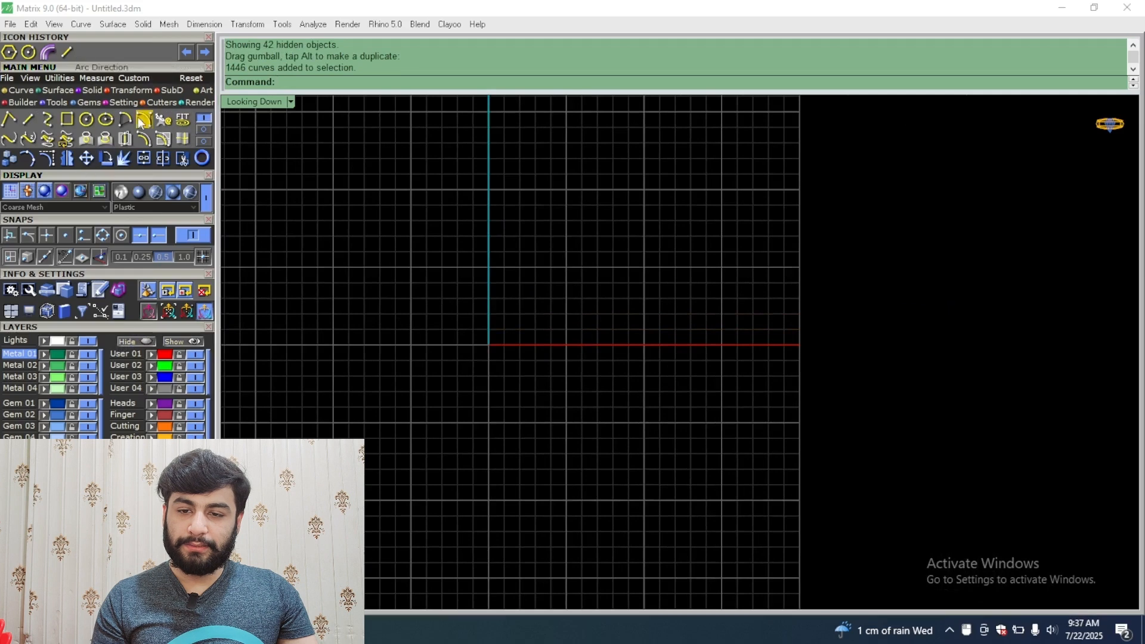
pyautogui.click(144, 120)
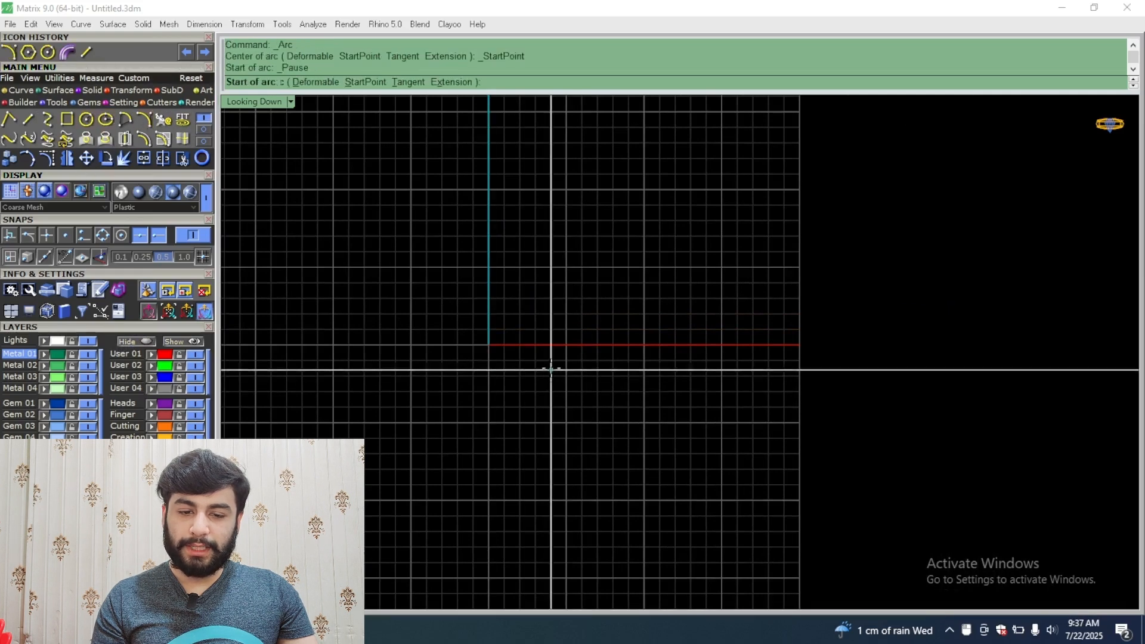
pyautogui.scroll(3, 521, 340)
pyautogui.write('0,0,0')
pyautogui.press('Return')
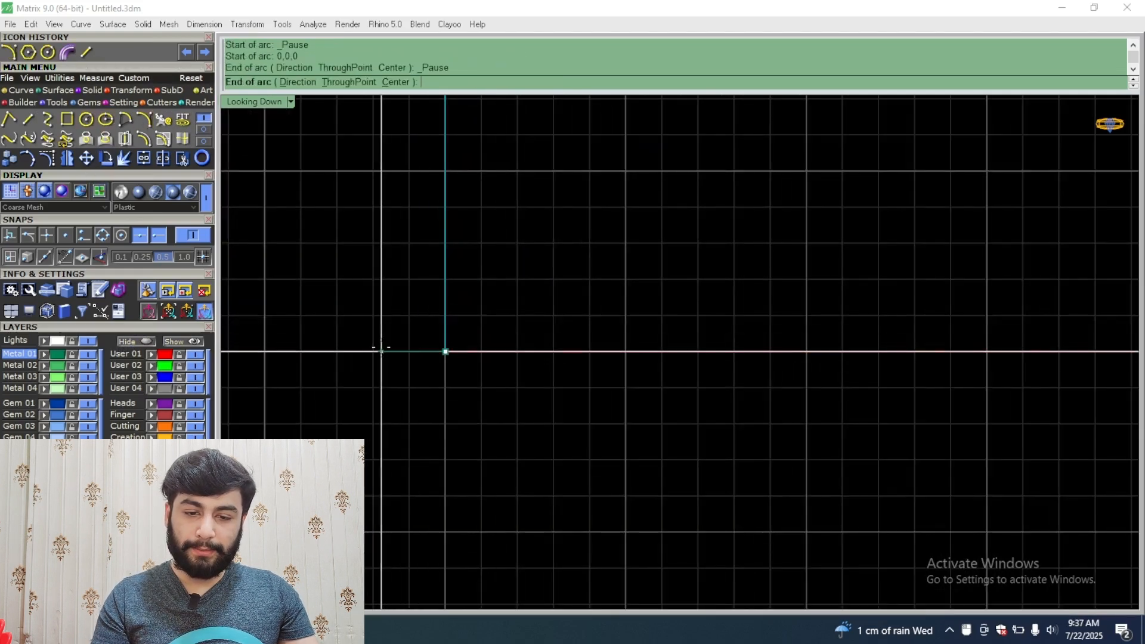
pyautogui.click(372, 352)
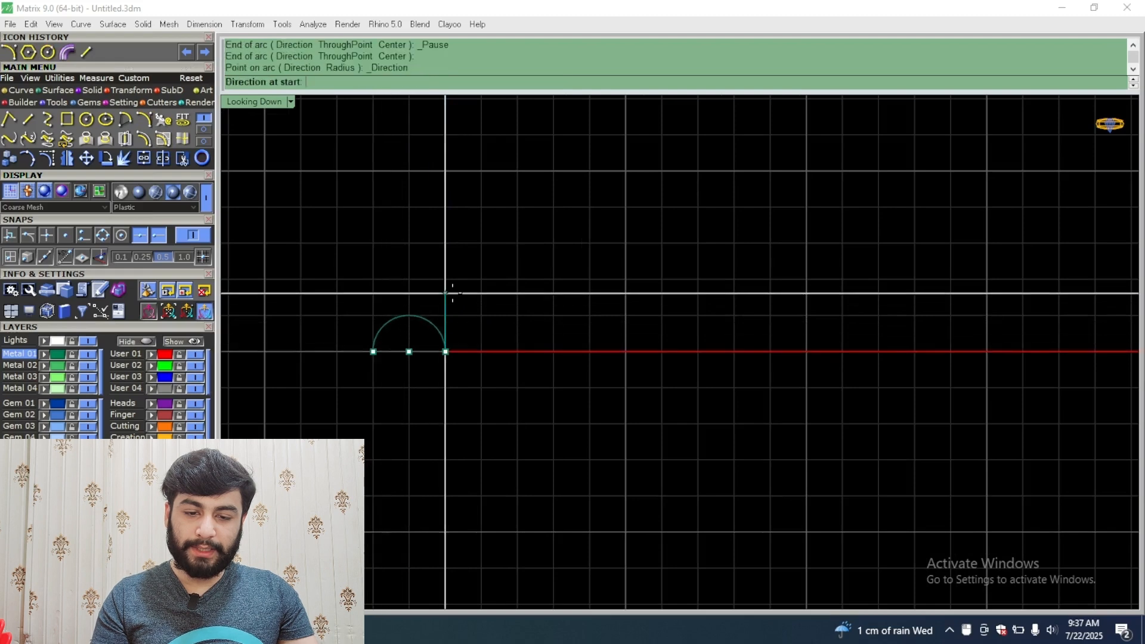
pyautogui.click(452, 292)
pyautogui.scroll(3, 456, 295)
pyautogui.scroll(-3, 444, 308)
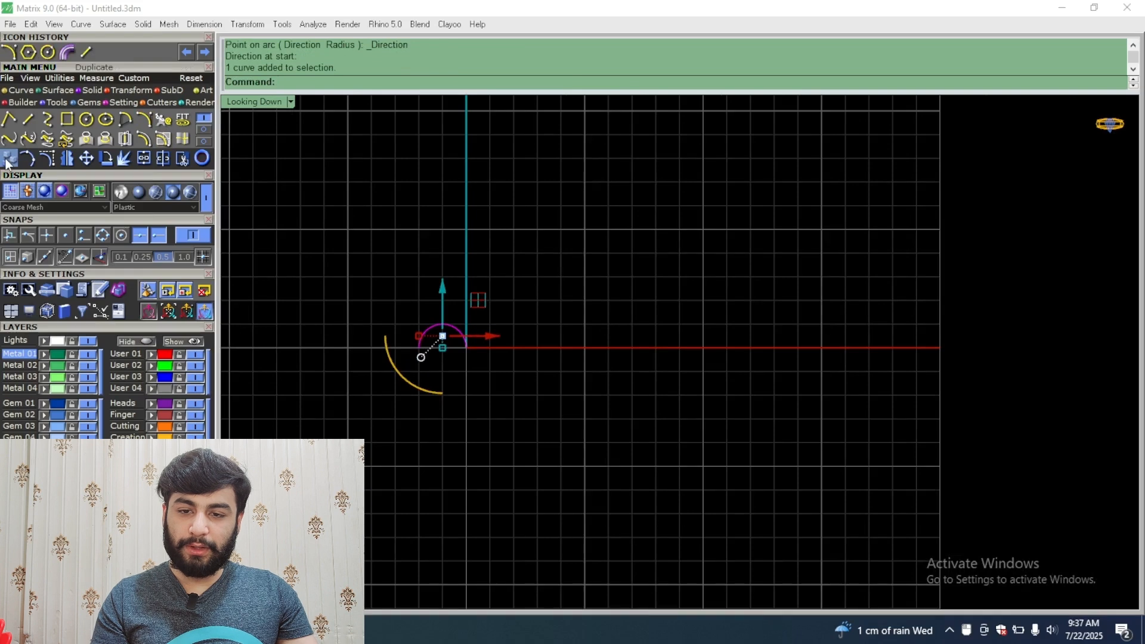
# Step: Copy the arc from its left endpoint to its right endpoint so the two arcs sit end to end
pyautogui.hotkey('ctrl', 'c')
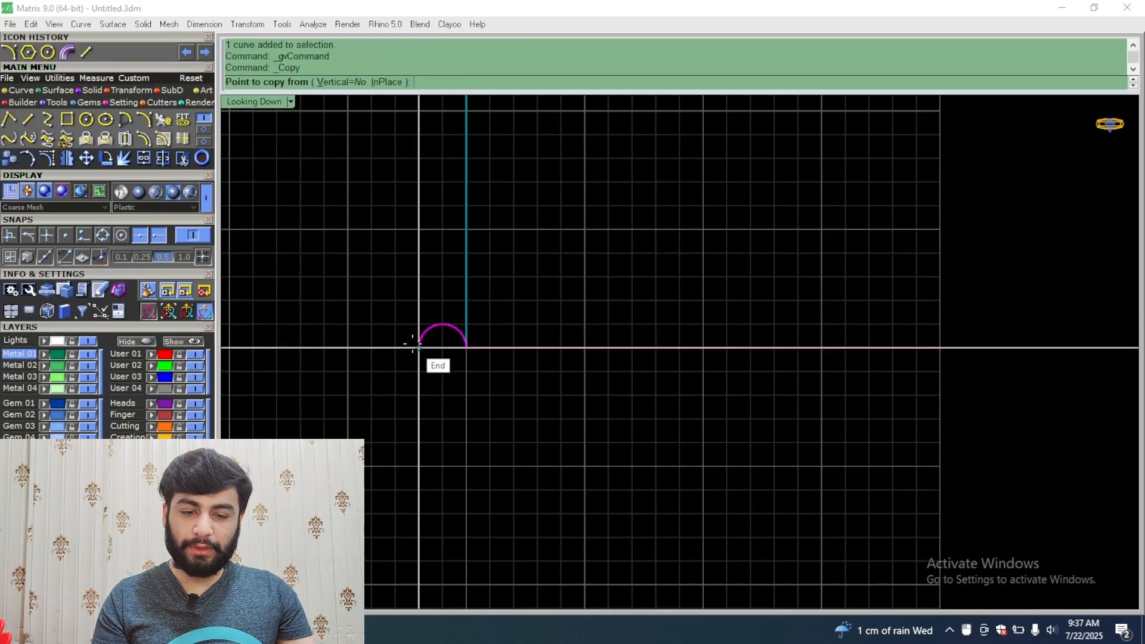
pyautogui.click(419, 347)
pyautogui.click(467, 347)
pyautogui.scroll(-2, 466, 347)
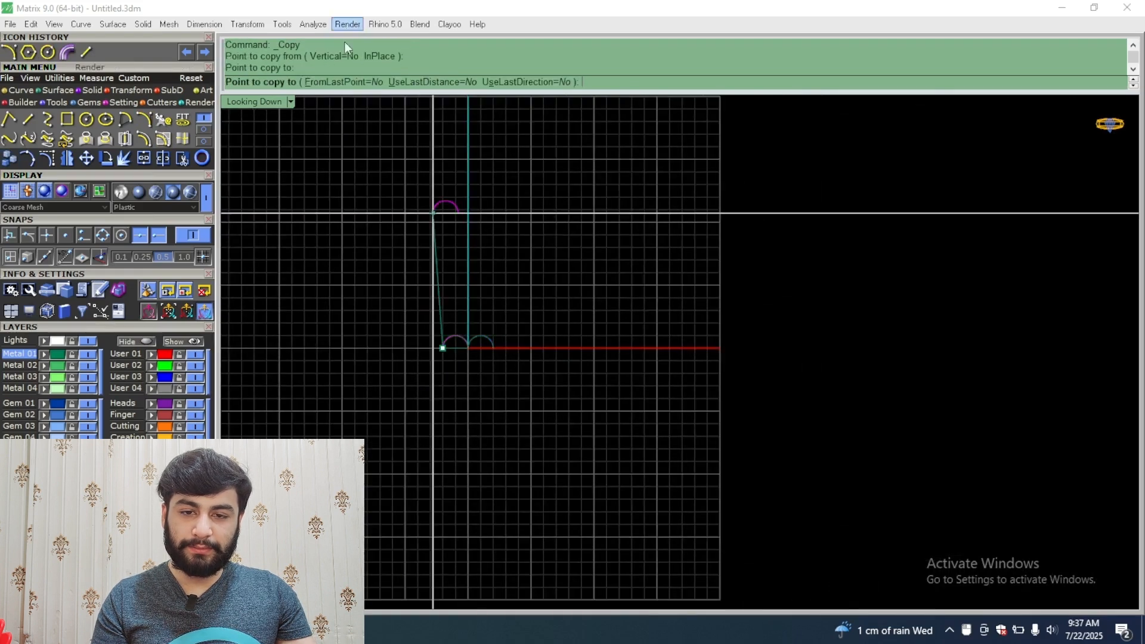
# Step: Repeat the arc copy with FromLastPoint, UseLastDistance and UseLastDirection set to Yes until the row holds 14 arcs
pyautogui.click(350, 81)
pyautogui.click(437, 82)
pyautogui.click(530, 82)
pyautogui.scroll(-3, 926, 324)
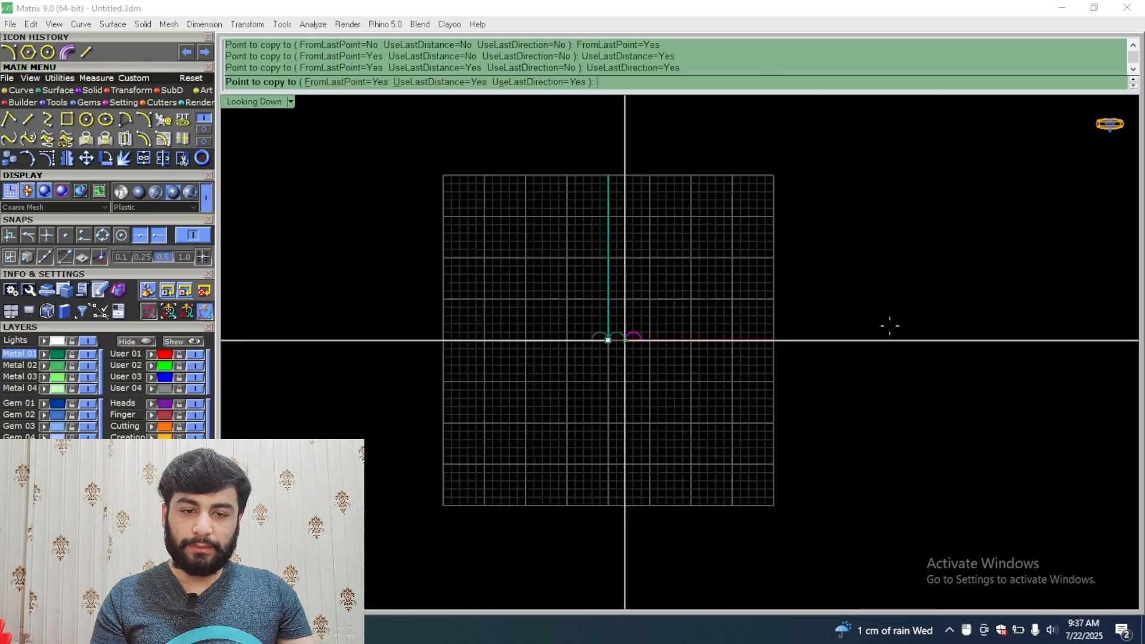
pyautogui.click(998, 308)
pyautogui.click(999, 307)
pyautogui.click(998, 307)
pyautogui.click(999, 308)
pyautogui.click(998, 307)
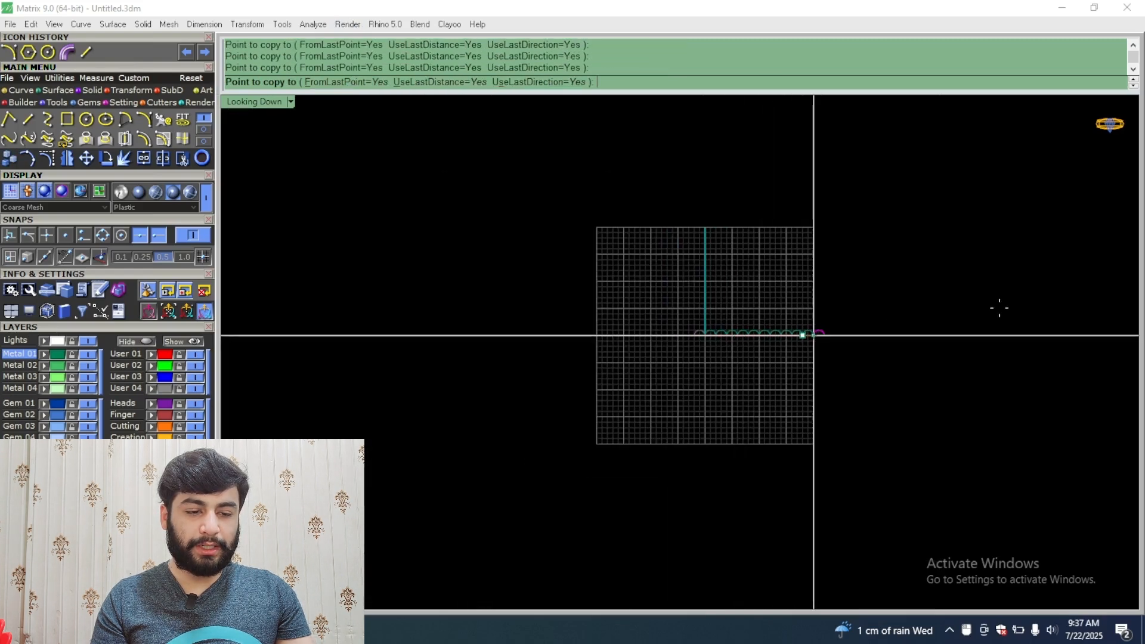
pyautogui.click(998, 307)
pyautogui.press('Return')
# Step: Copy the whole row of arcs from its left endpoint to the midpoint of the first arc
pyautogui.scroll(3, 846, 320)
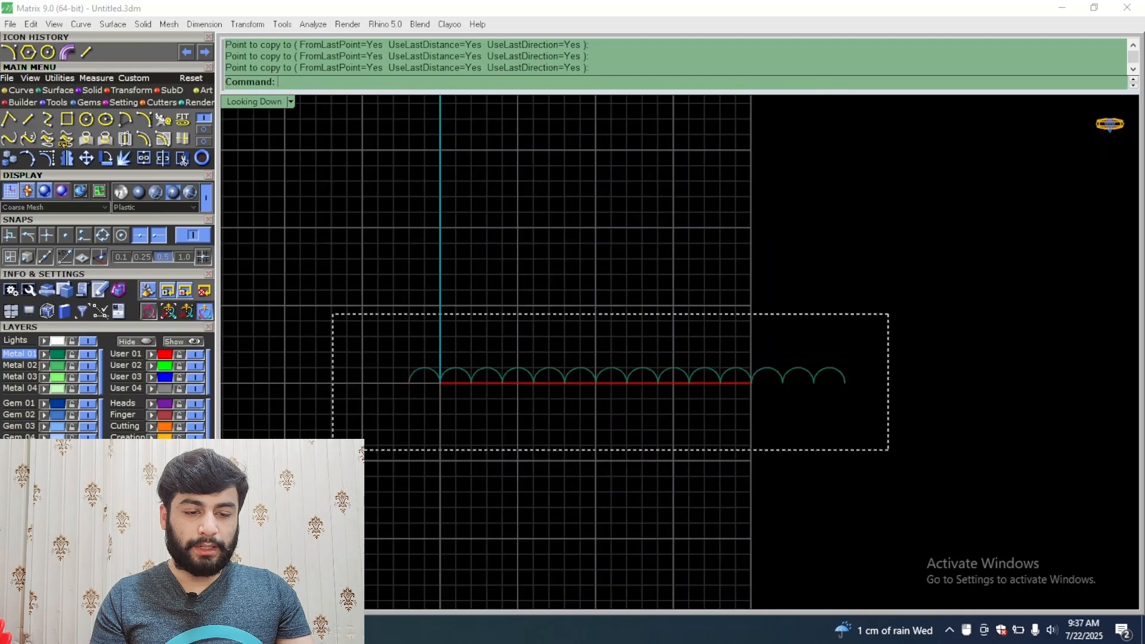
pyautogui.moveTo(333, 450); pyautogui.dragTo(333, 450)
pyautogui.scroll(5, 409, 379)
pyautogui.press('Return')
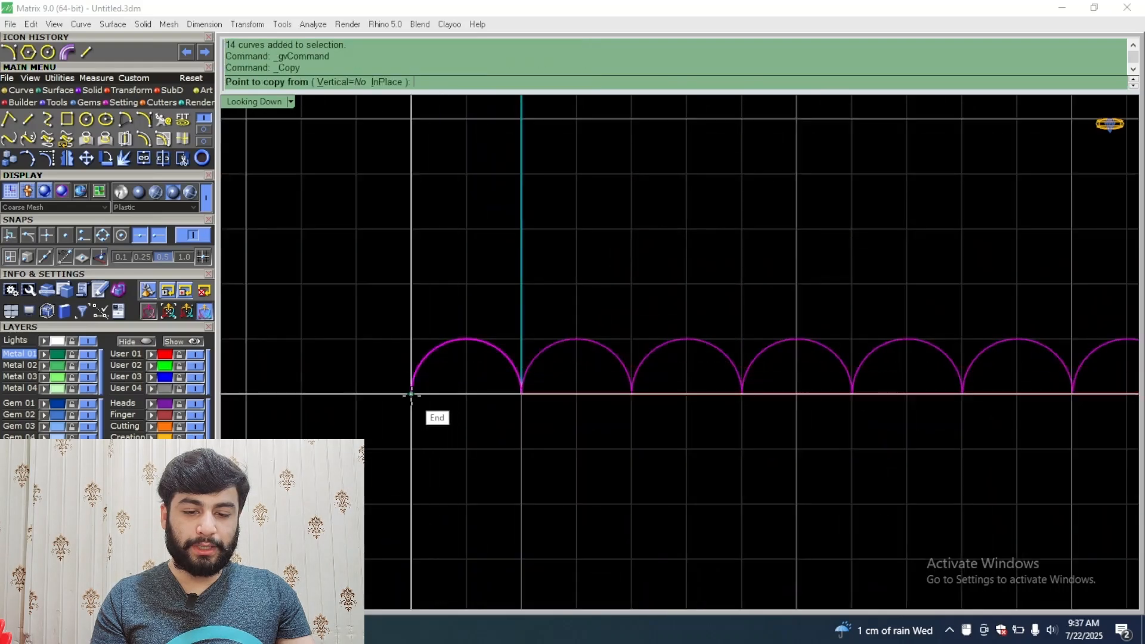
pyautogui.click(411, 394)
pyautogui.scroll(-3, 467, 336)
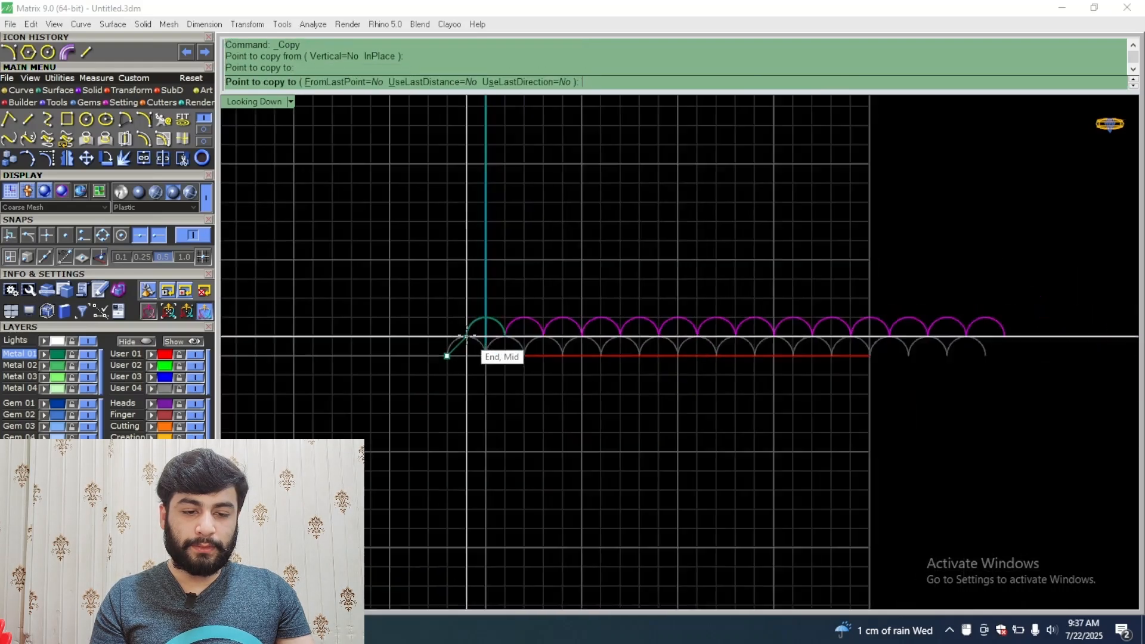
pyautogui.scroll(-2, 467, 335)
# Step: Repeat the row copy diagonally with FromLastPoint, UseLastDistance and UseLastDirection set to Yes until the scale pattern has 19 rows
pyautogui.click(338, 81)
pyautogui.click(459, 82)
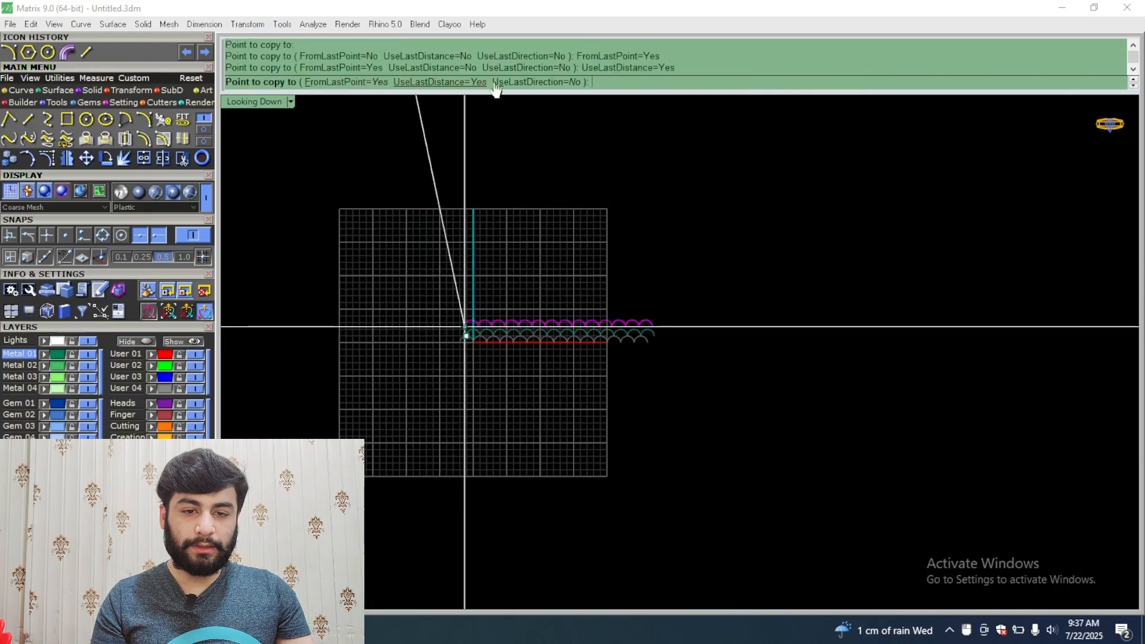
pyautogui.click(503, 81)
pyautogui.scroll(-3, 792, 287)
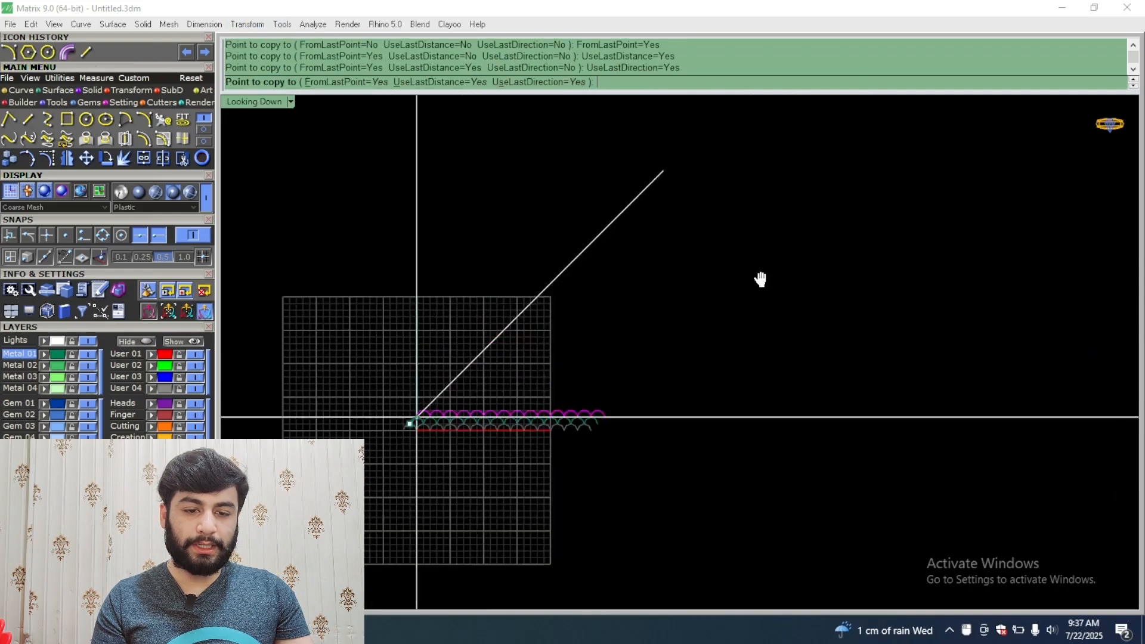
pyautogui.doubleClick(823, 184)
pyautogui.click(823, 185)
pyautogui.click(823, 184)
pyautogui.click(823, 185)
pyautogui.doubleClick(823, 185)
pyautogui.click(823, 185)
pyautogui.click(823, 184)
pyautogui.click(823, 185)
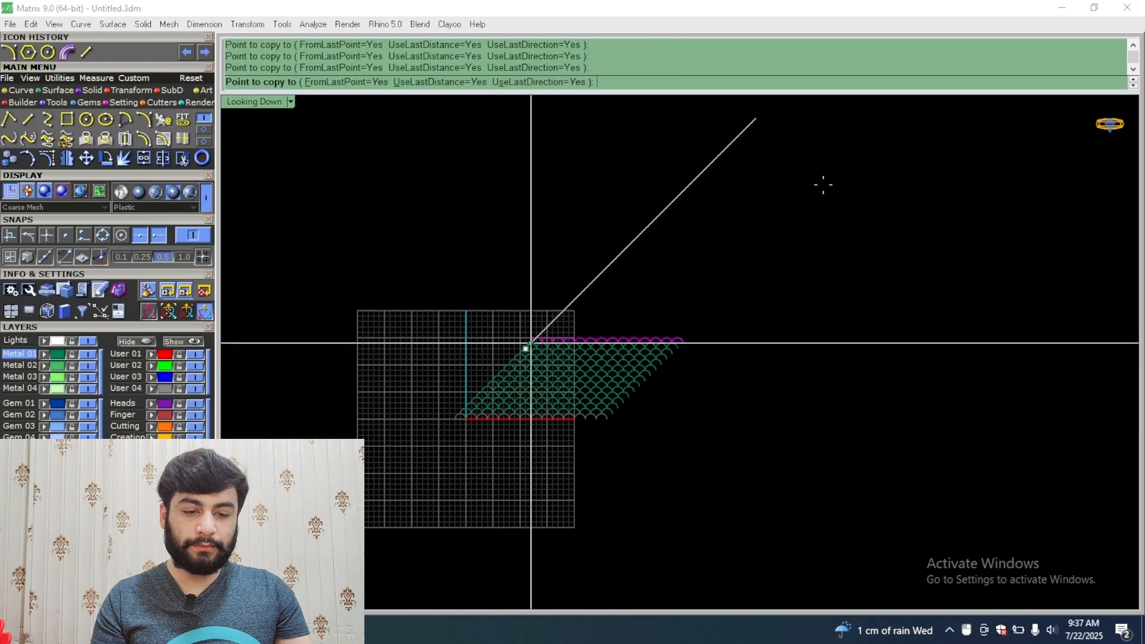
pyautogui.click(823, 185)
pyautogui.click(823, 185)
pyautogui.click(823, 184)
pyautogui.click(823, 185)
pyautogui.click(823, 185)
pyautogui.rightClick(822, 185)
pyautogui.click(706, 253)
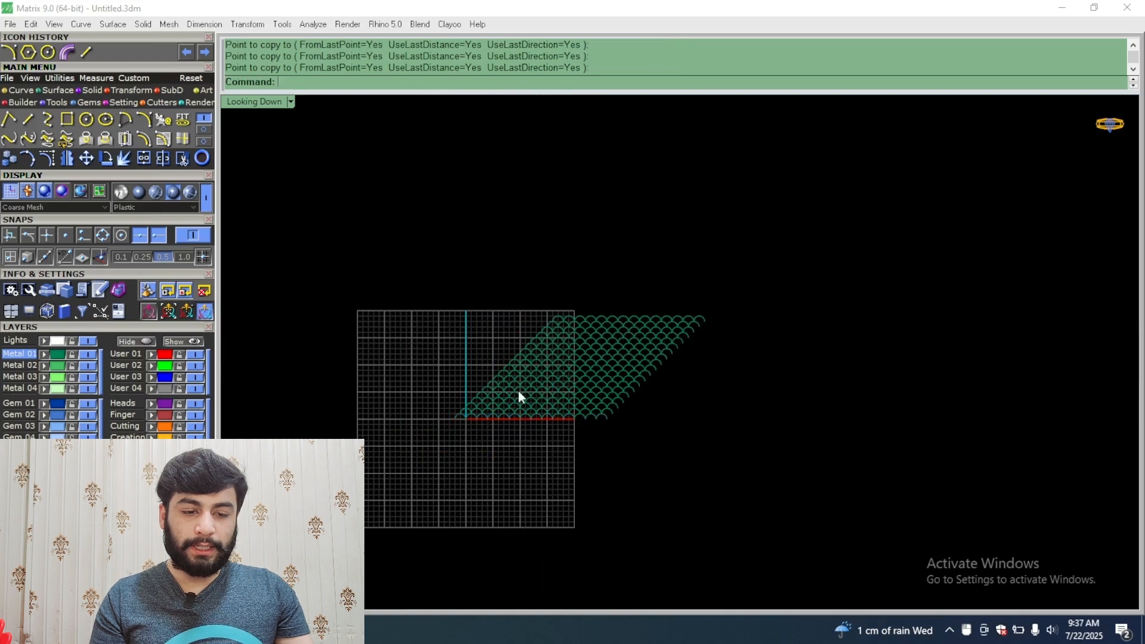
# Step: Select all the arcs of the scale pattern and group them
pyautogui.scroll(5, 518, 396)
pyautogui.scroll(-3, 595, 319)
pyautogui.scroll(1, 739, 268)
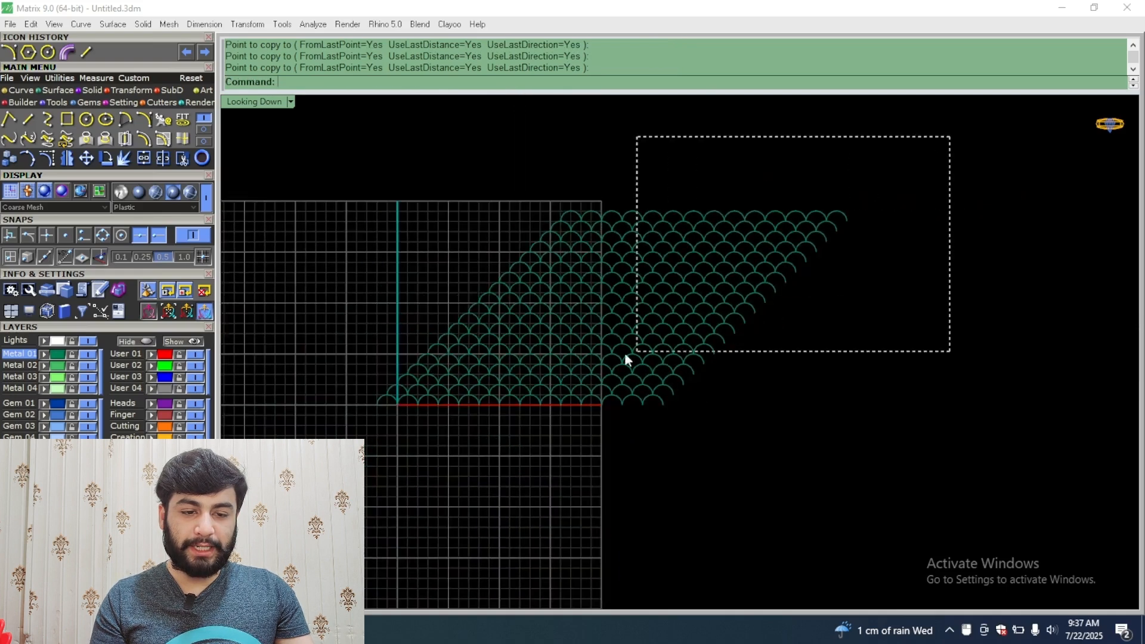
pyautogui.moveTo(625, 355); pyautogui.dragTo(626, 355)
pyautogui.scroll(2, 552, 292)
pyautogui.scroll(-3, 559, 305)
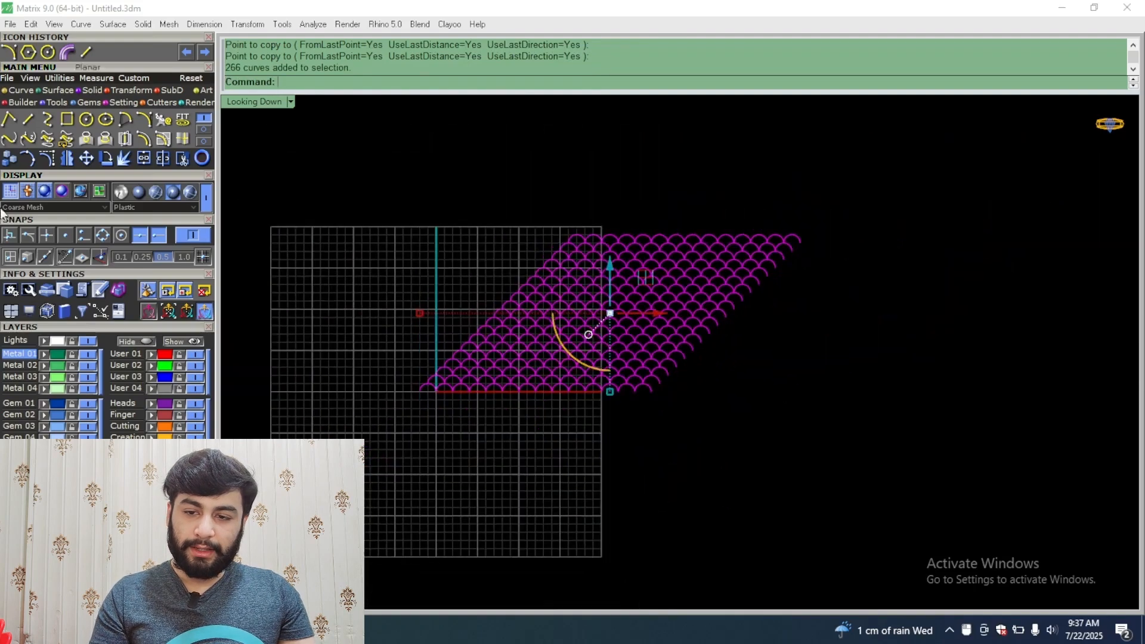
pyautogui.hotkey('ctrl', 'g')
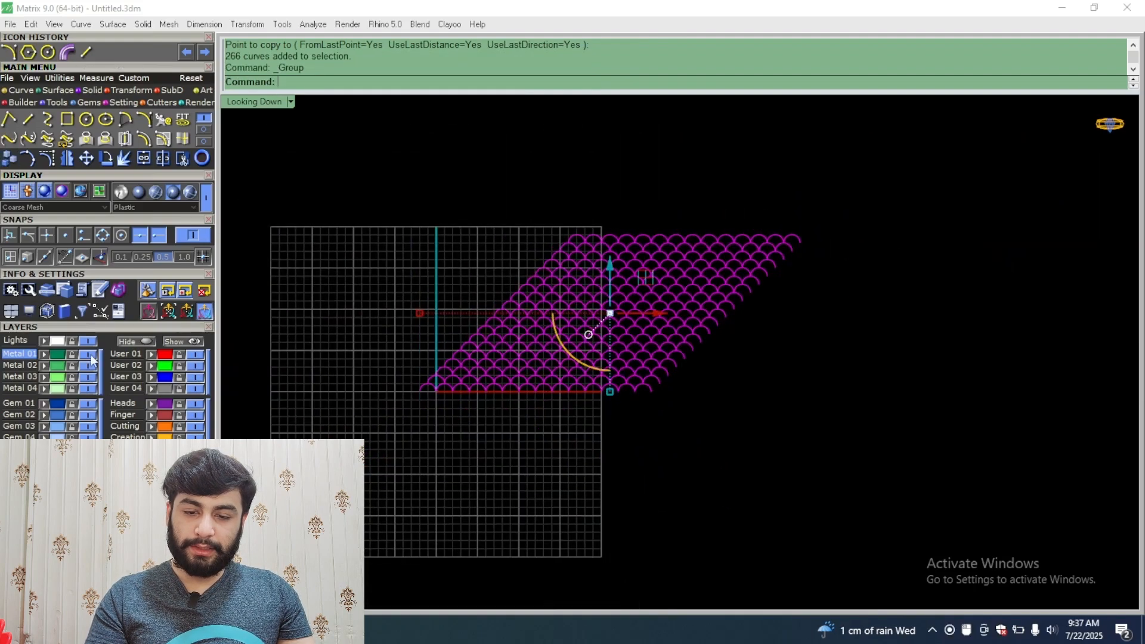
# Step: Show the hidden meshes and move the grouped scale pattern away from the grid to the honeycomb's right side
pyautogui.scroll(-4, 603, 288)
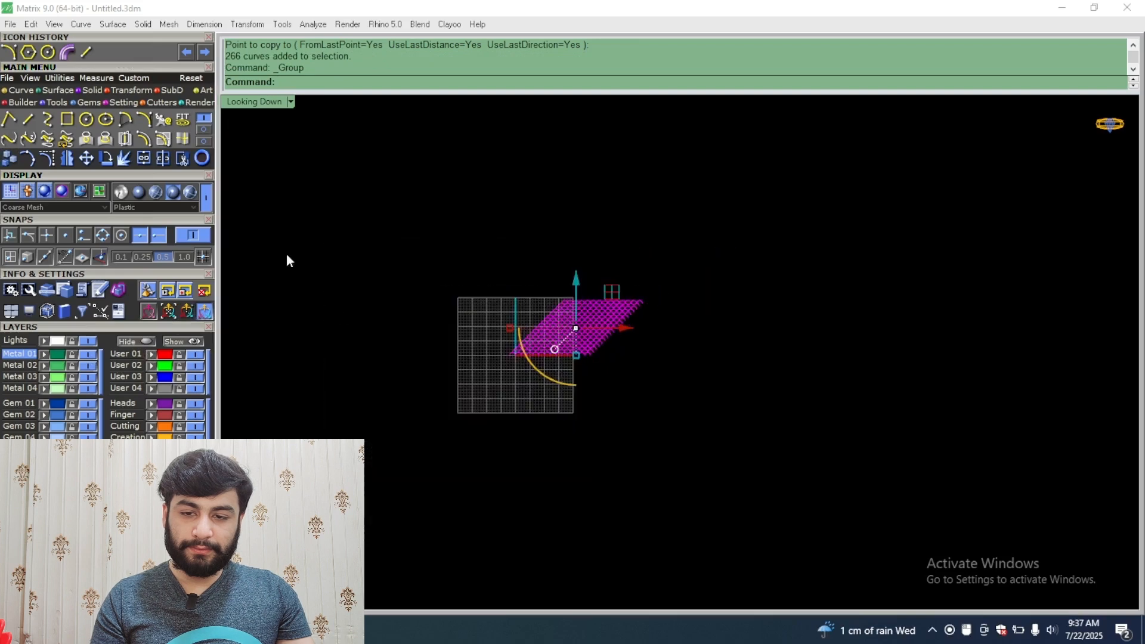
pyautogui.click(187, 294)
pyautogui.scroll(-3, 418, 358)
pyautogui.moveTo(541, 302); pyautogui.dragTo(714, 250)
# Step: Select the square mesh, honeycomb and scale pattern together and hide them
pyautogui.click(757, 208)
pyautogui.moveTo(767, 354); pyautogui.dragTo(374, 202)
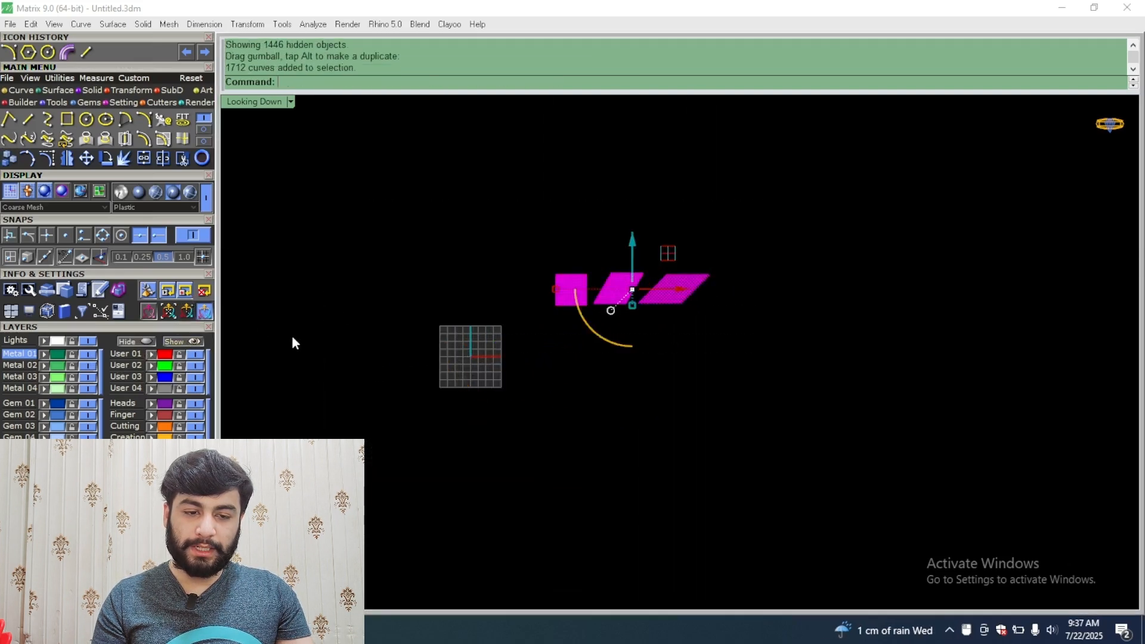
pyautogui.click(161, 340)
# Step: Draw a square by its Center option at 0,0,0 with length 3 and width 3
pyautogui.scroll(5, 456, 361)
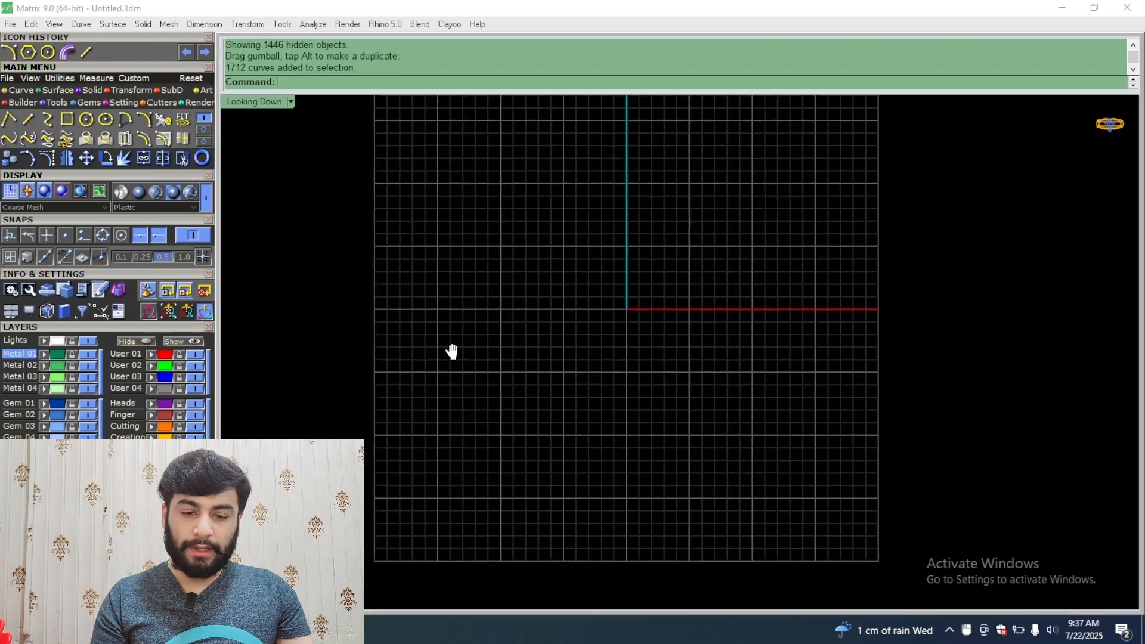
pyautogui.moveTo(505, 232); pyautogui.dragTo(455, 304, button='right')
pyautogui.scroll(6, 425, 419)
pyautogui.moveTo(437, 435); pyautogui.dragTo(472, 393, button='right')
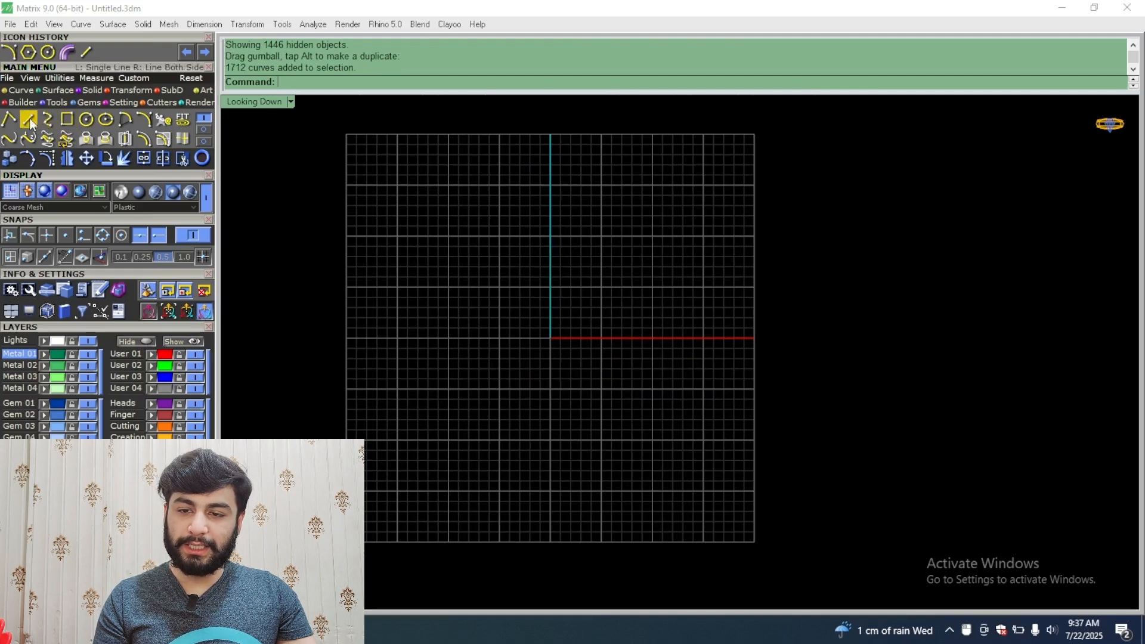
pyautogui.click(67, 120)
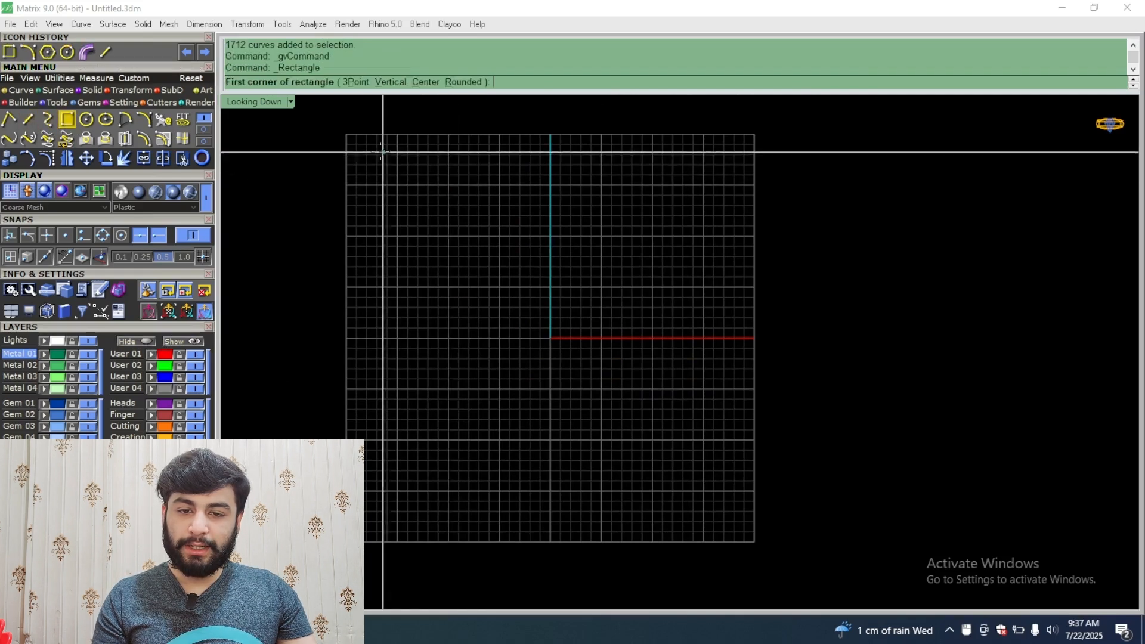
pyautogui.scroll(5, 514, 258)
pyautogui.click(424, 83)
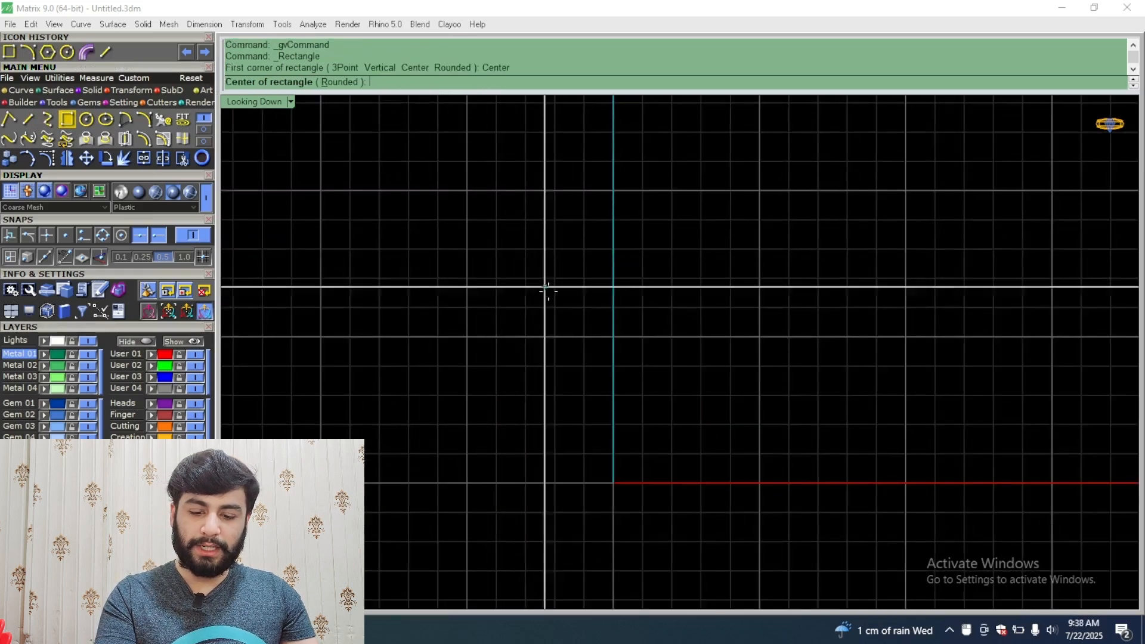
pyautogui.click(612, 482)
pyautogui.write('3')
pyautogui.press('Return')
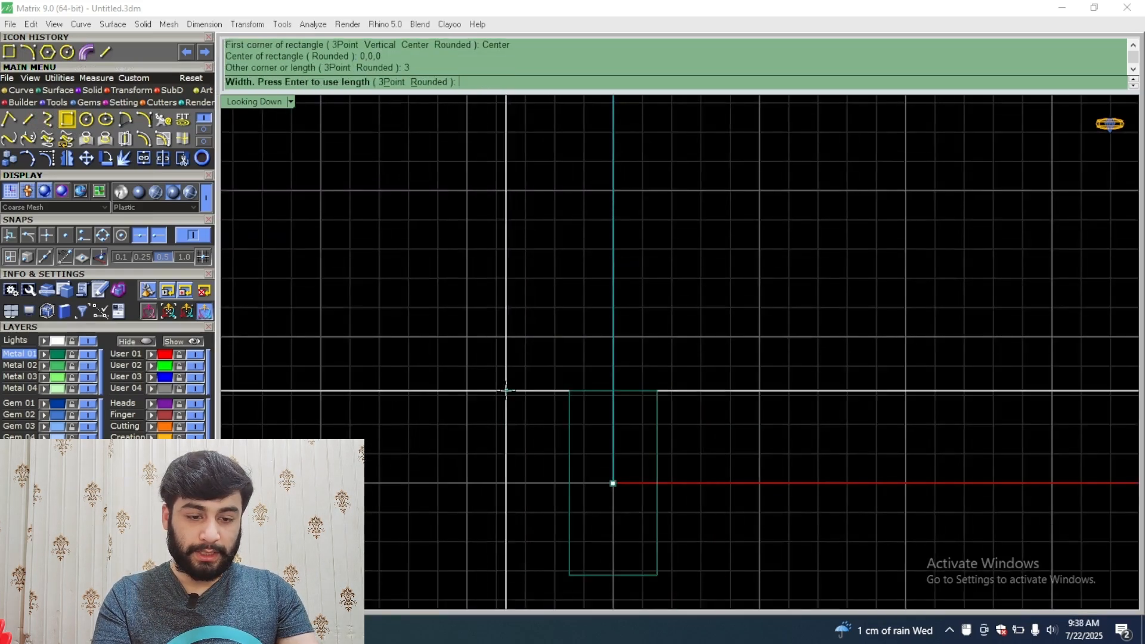
pyautogui.write('3')
pyautogui.press('Return')
pyautogui.moveTo(694, 400); pyautogui.dragTo(588, 515)
pyautogui.moveTo(588, 515); pyautogui.dragTo(524, 340, button='right')
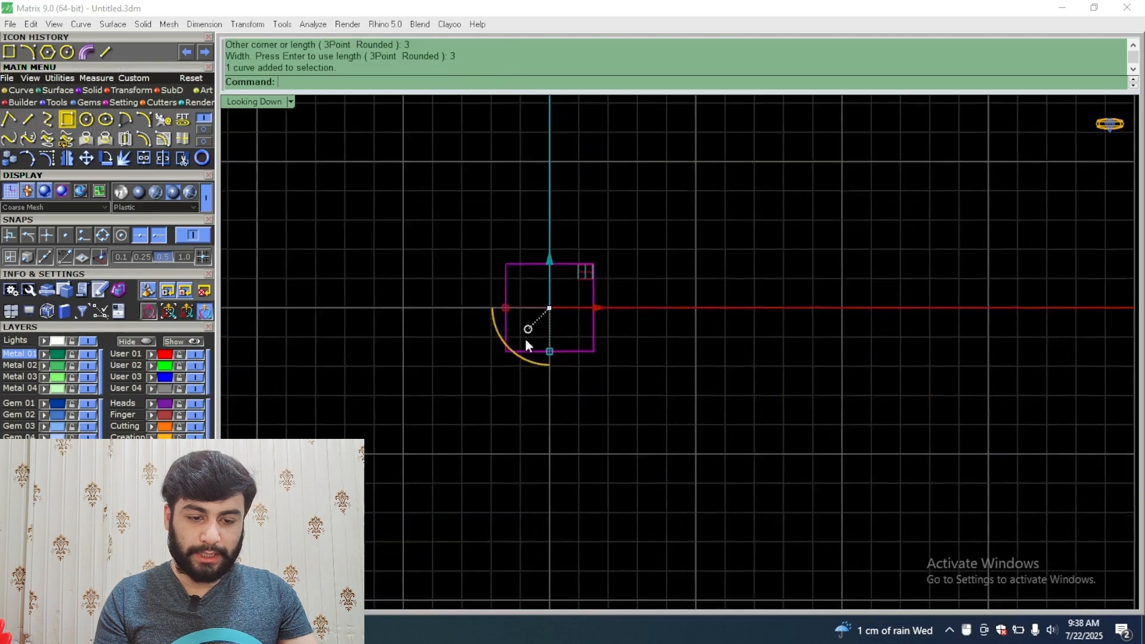
# Step: Assign the square at the origin to the User 01 layer
pyautogui.click(4, 156)
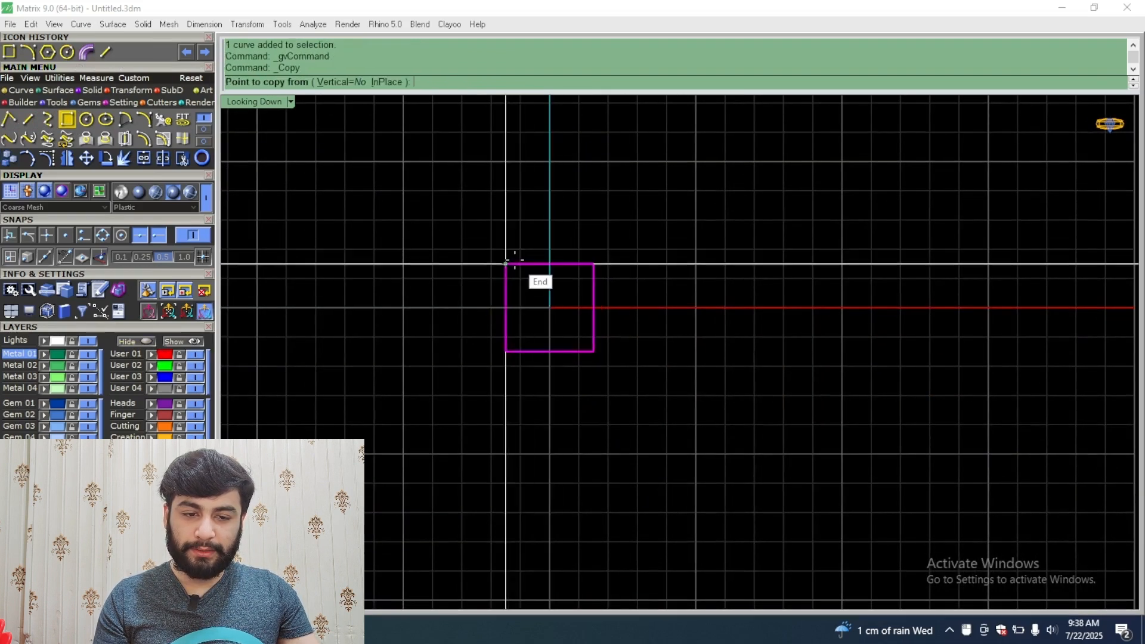
pyautogui.press('Escape')
pyautogui.scroll(4, 513, 264)
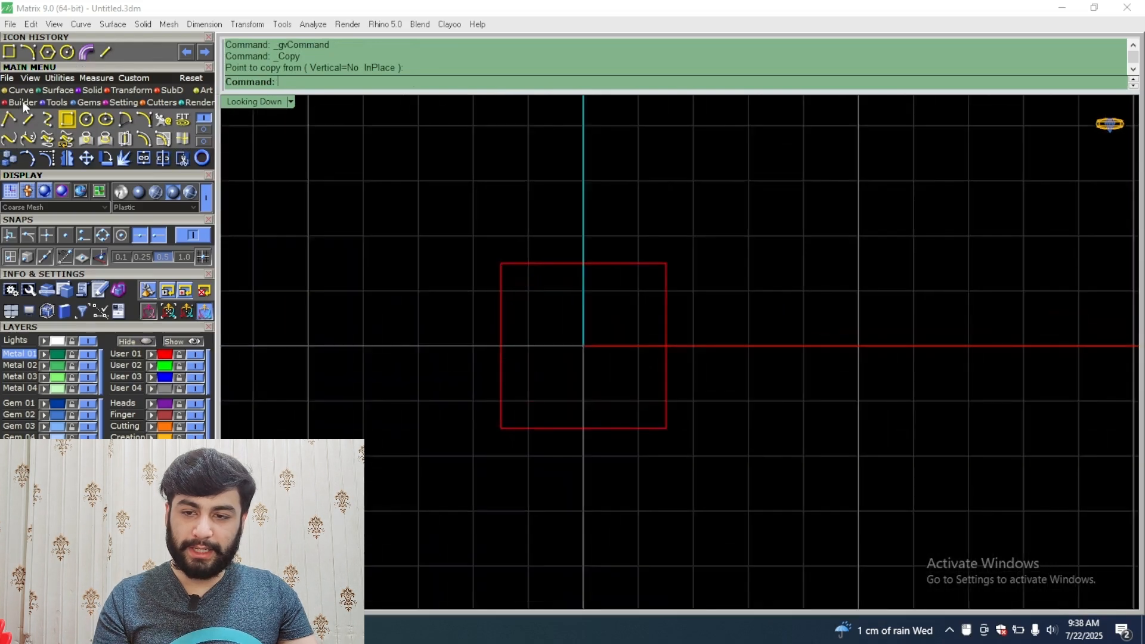
# Step: Draw two diagonal lines joining the opposite corners of the square
pyautogui.click(34, 123)
pyautogui.click(501, 263)
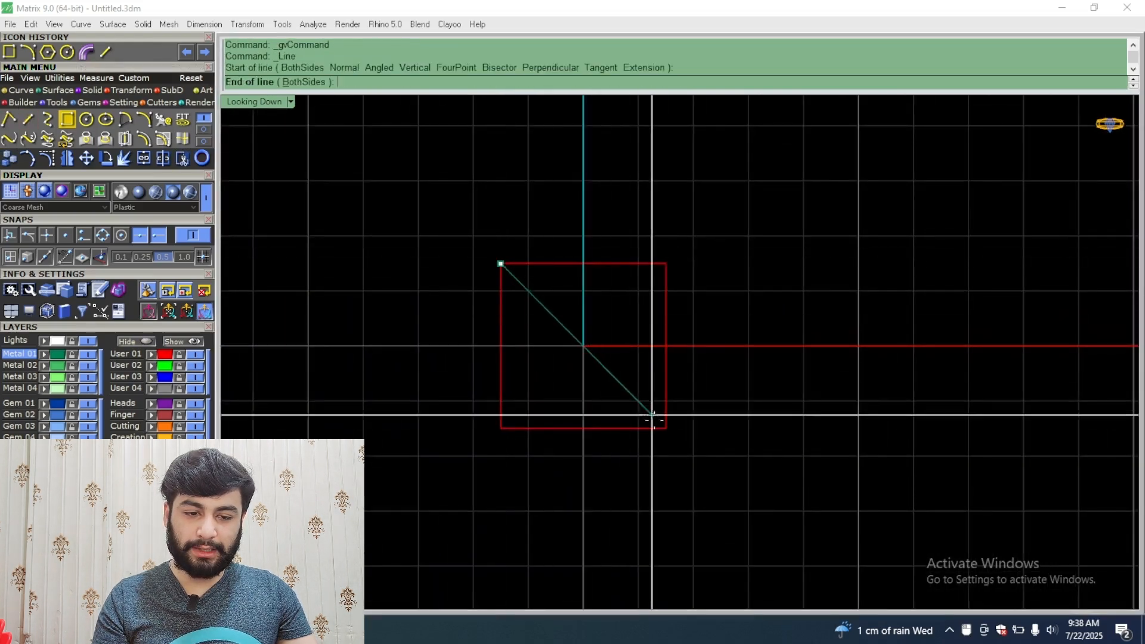
pyautogui.click(665, 428)
pyautogui.press('Return')
pyautogui.click(501, 428)
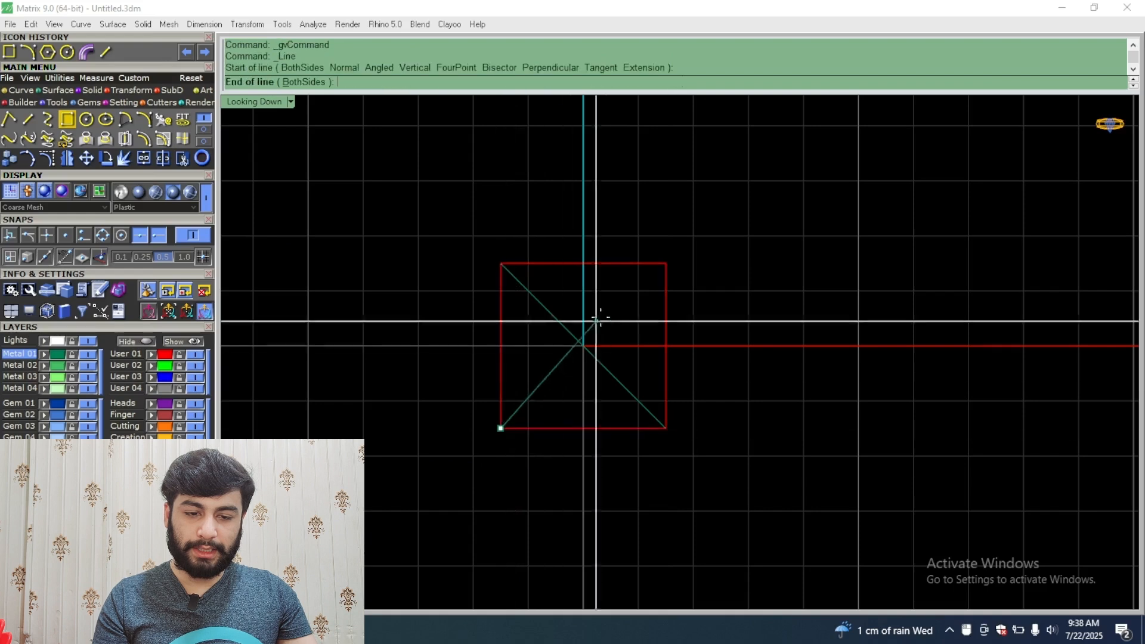
pyautogui.click(665, 263)
pyautogui.press('Return')
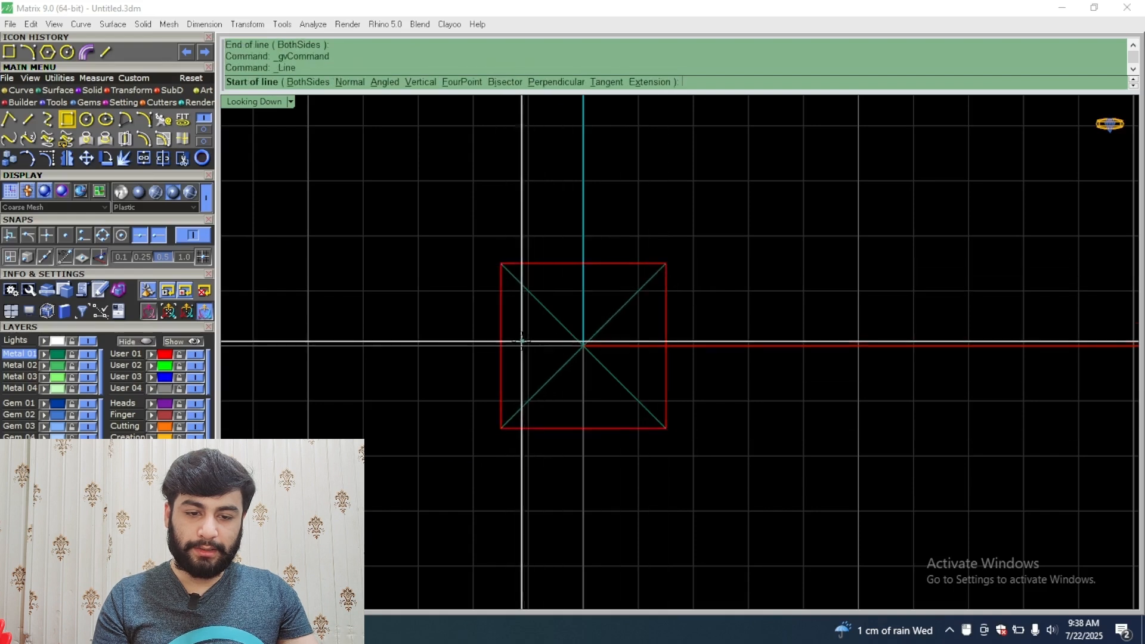
# Step: Draw a horizontal and a vertical line through the square's centre, joining the midpoints of its opposite sides
pyautogui.click(500, 346)
pyautogui.click(665, 345)
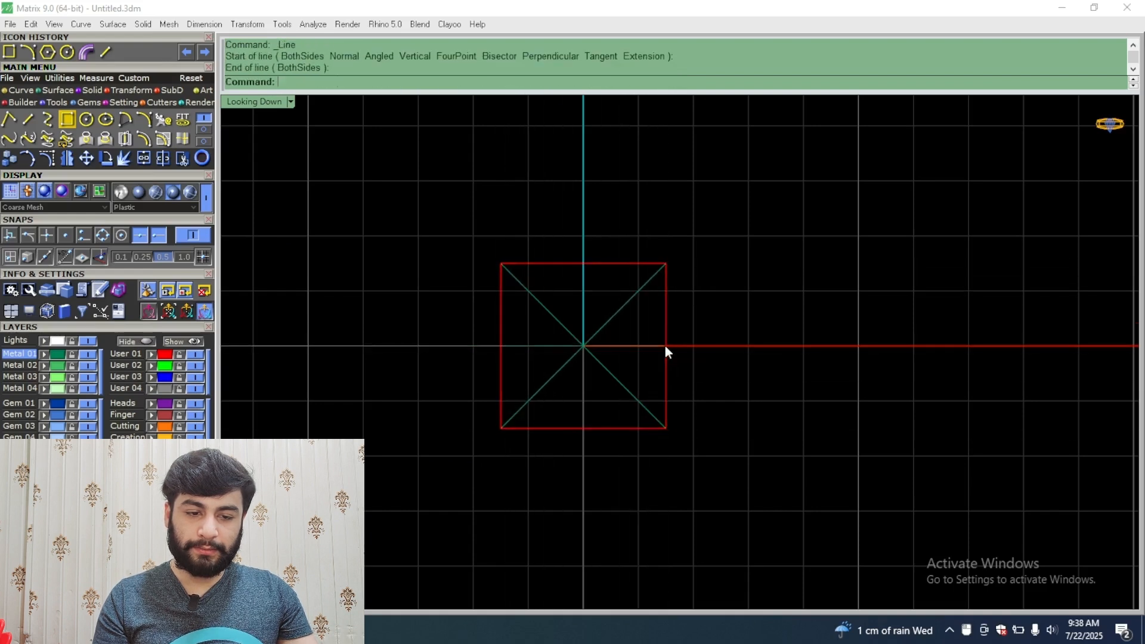
pyautogui.press('Return')
pyautogui.click(583, 263)
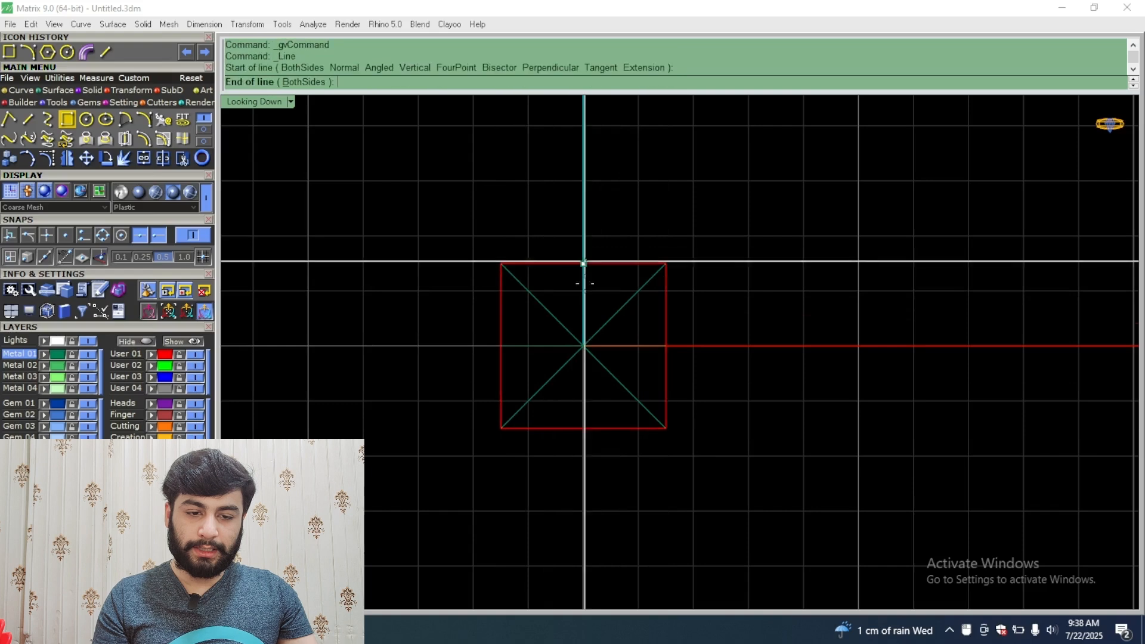
pyautogui.click(581, 422)
# Step: Select the square with its four inner lines and group them
pyautogui.moveTo(641, 327); pyautogui.dragTo(505, 364)
pyautogui.scroll(-6, 602, 302)
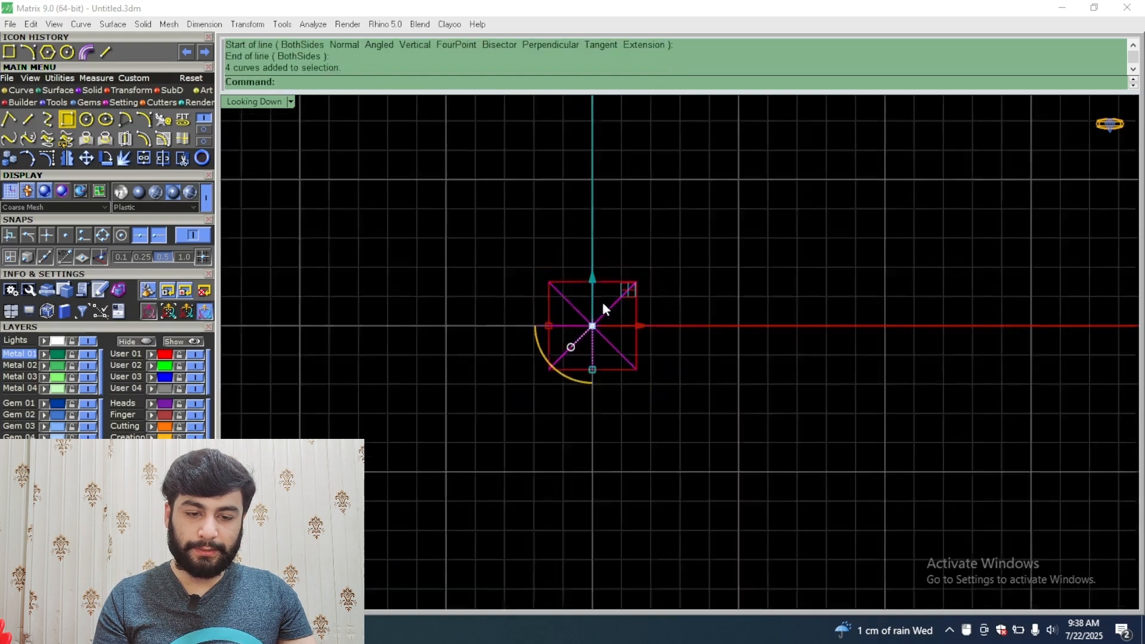
pyautogui.scroll(8, 601, 322)
pyautogui.scroll(-4, 498, 299)
pyautogui.moveTo(578, 205); pyautogui.dragTo(325, 380)
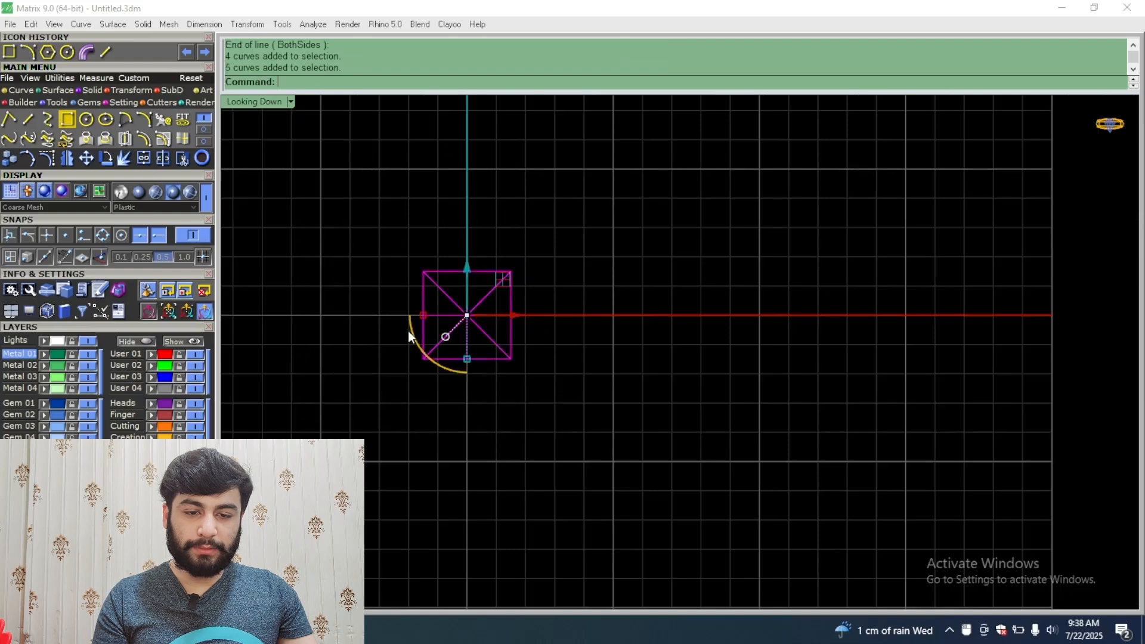
pyautogui.scroll(4, 416, 320)
pyautogui.hotkey('ctrl', 'g')
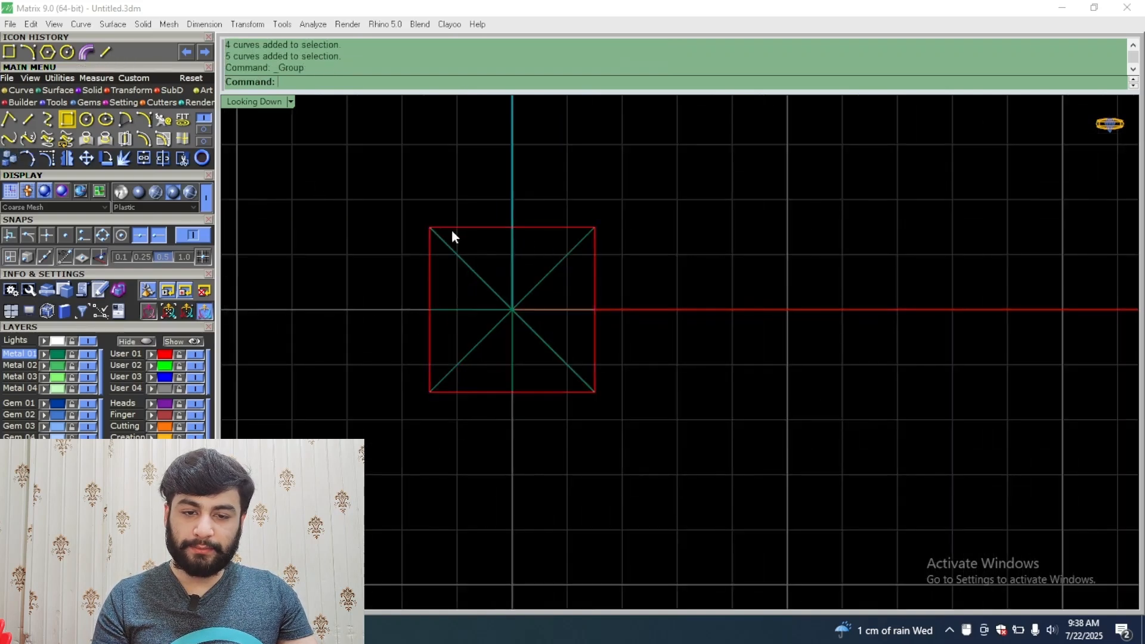
# Step: Copy the grouped square from its lower-left to its lower-right corner, setting FromLastPoint, UseLastDistance and UseLastDirection to Yes
pyautogui.moveTo(666, 180); pyautogui.dragTo(333, 509)
pyautogui.click(9, 159)
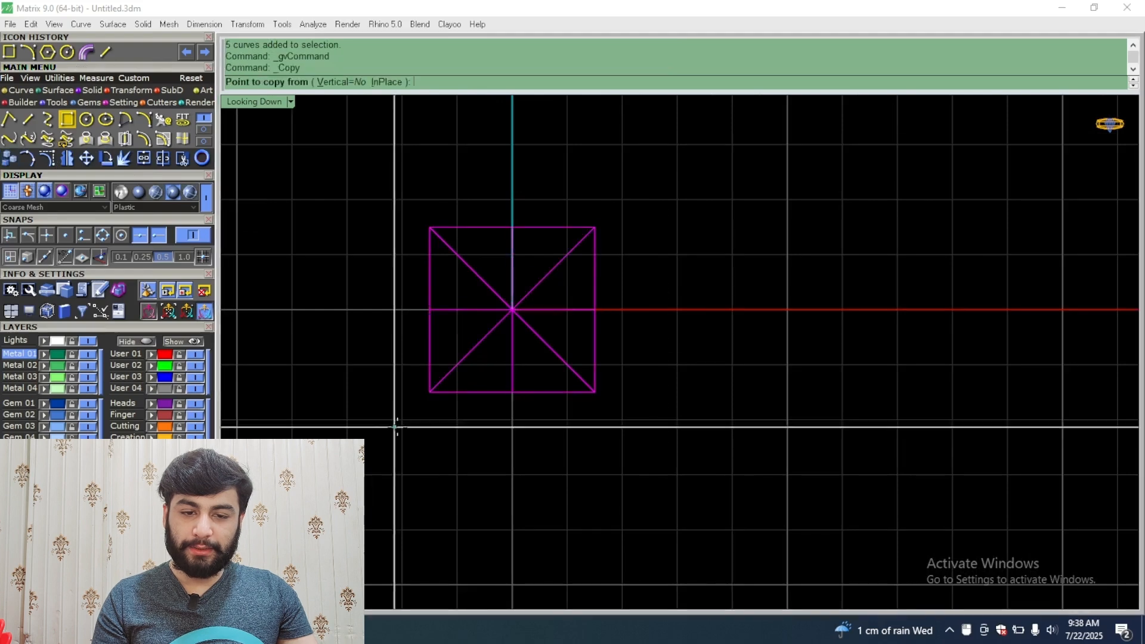
pyautogui.click(429, 392)
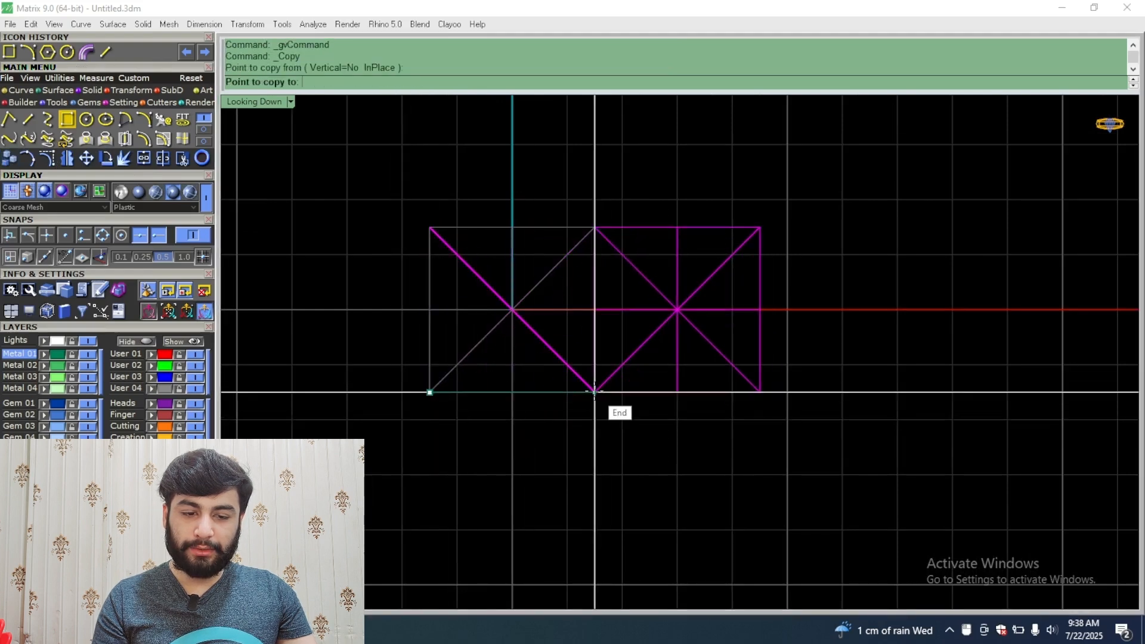
pyautogui.scroll(-3, 594, 392)
pyautogui.click(337, 81)
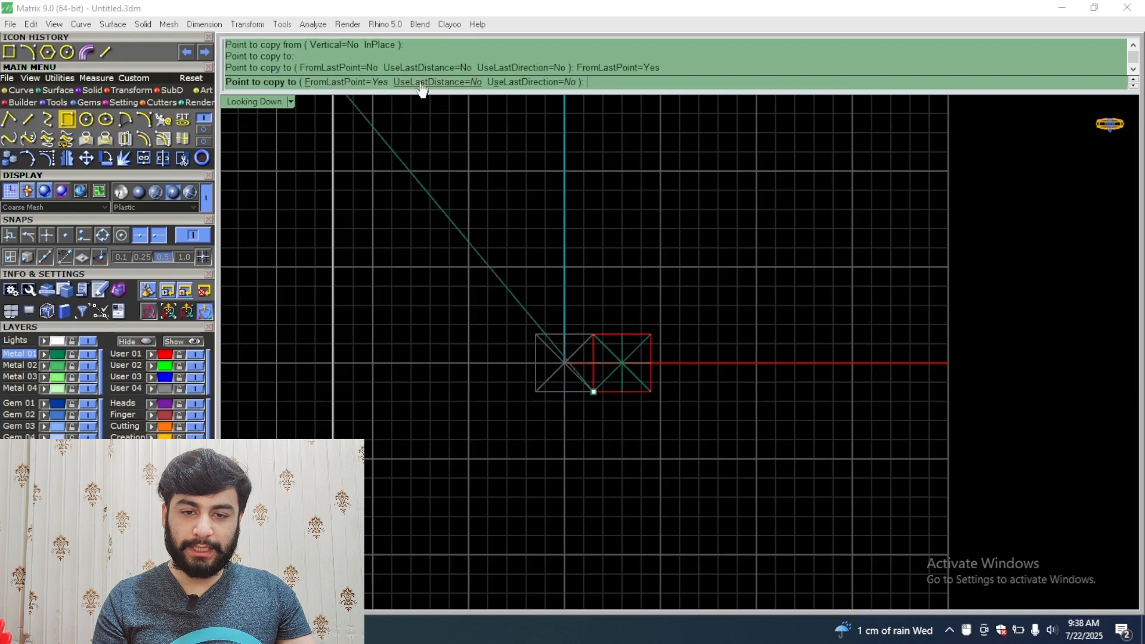
pyautogui.click(424, 82)
pyautogui.click(531, 83)
# Step: Place five more copies of the square unit in the same direction to complete a row of seven
pyautogui.scroll(-8, 798, 266)
pyautogui.click(993, 215)
pyautogui.click(992, 216)
pyautogui.click(992, 215)
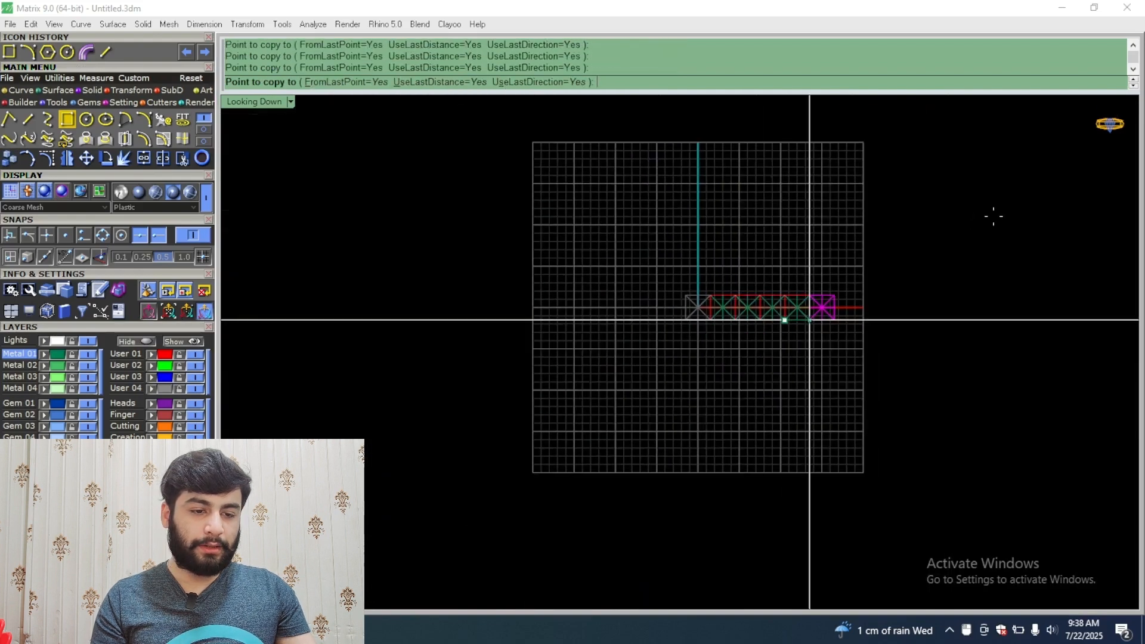
pyautogui.click(993, 216)
pyautogui.click(992, 216)
pyautogui.press('Return')
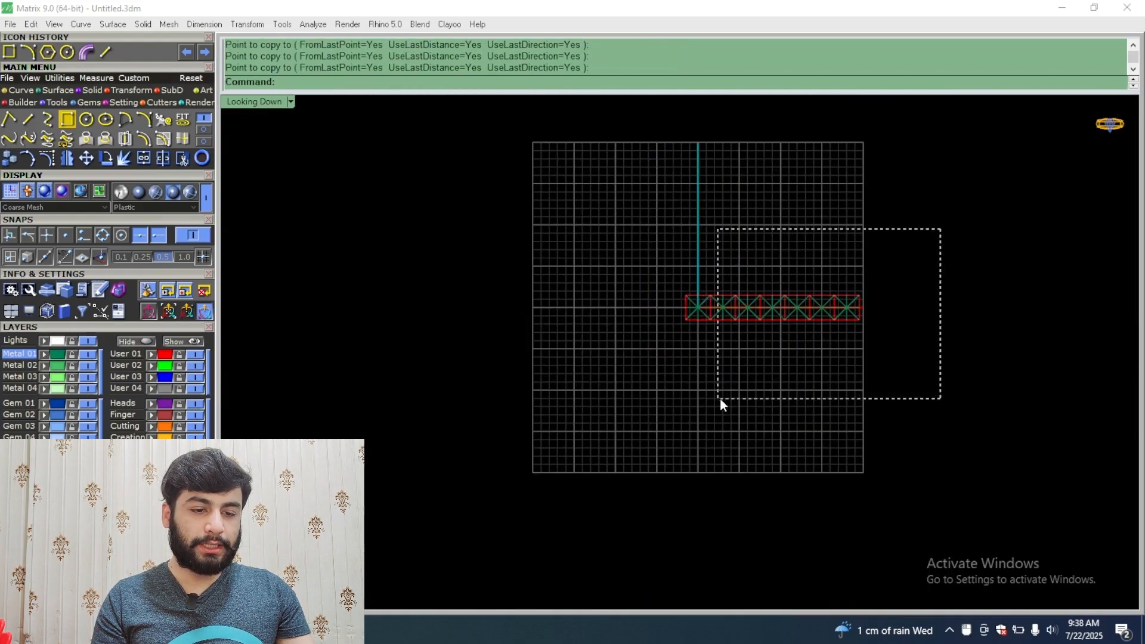
# Step: Copy the entire row of seven units directly above itself, from its lower-right corner to its upper-right corner
pyautogui.moveTo(720, 397); pyautogui.dragTo(724, 396)
pyautogui.scroll(4, 799, 285)
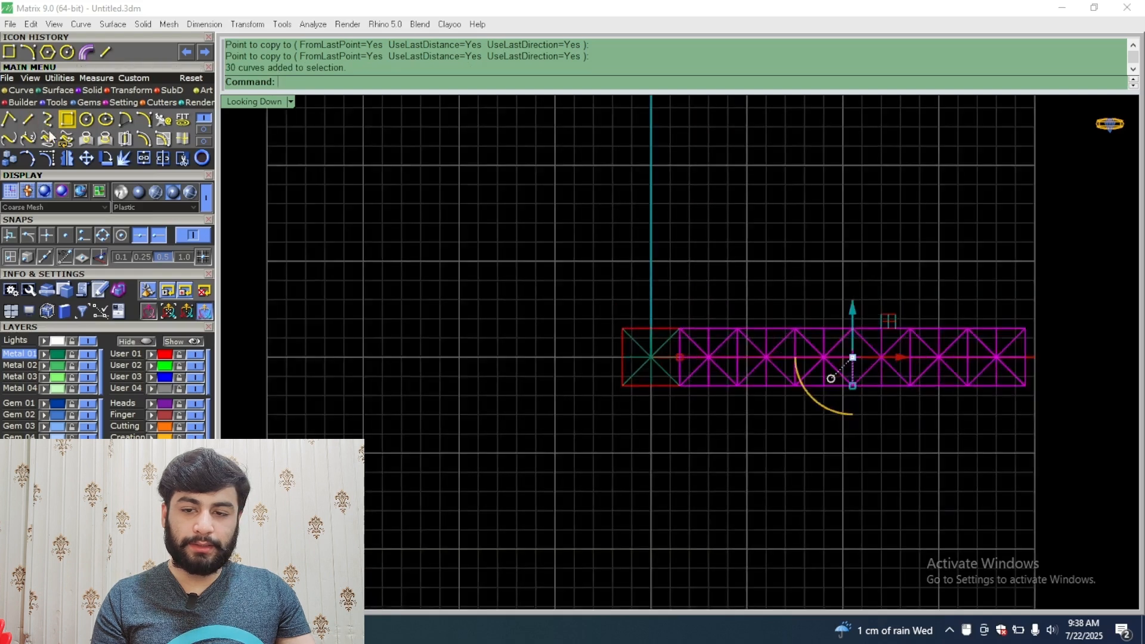
pyautogui.moveTo(913, 246); pyautogui.dragTo(524, 275, button='right')
pyautogui.moveTo(732, 251); pyautogui.dragTo(234, 454)
pyautogui.click(9, 158)
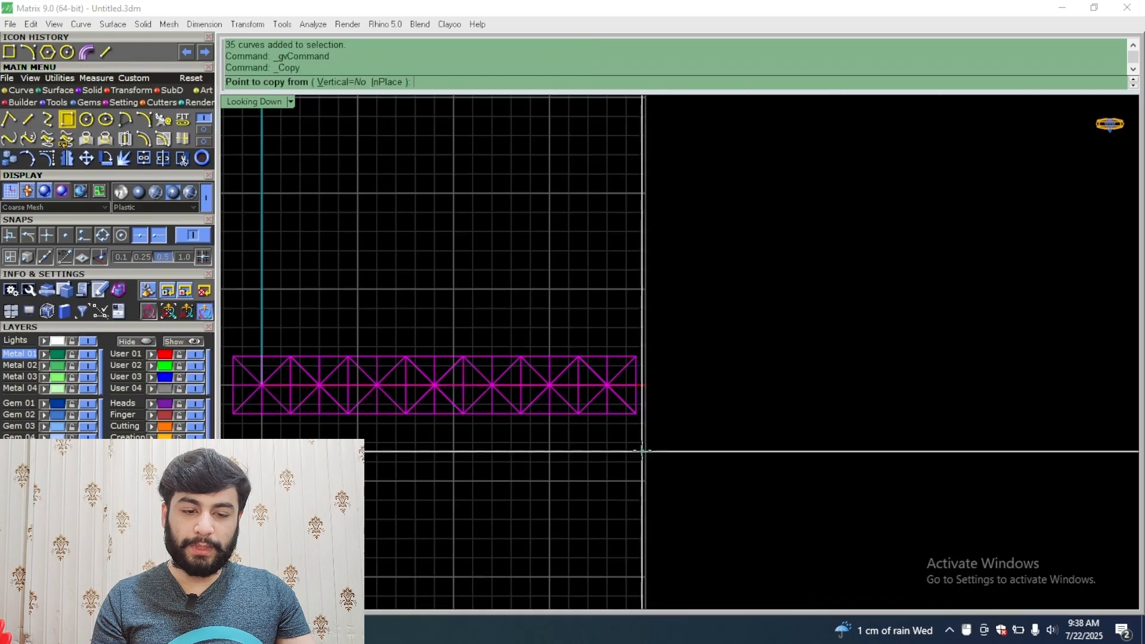
pyautogui.click(636, 414)
pyautogui.click(635, 356)
# Step: Repeat the row copy upward with FromLastPoint, UseLastDistance and UseLastDirection set to Yes until there are seven rows
pyautogui.scroll(-5, 633, 351)
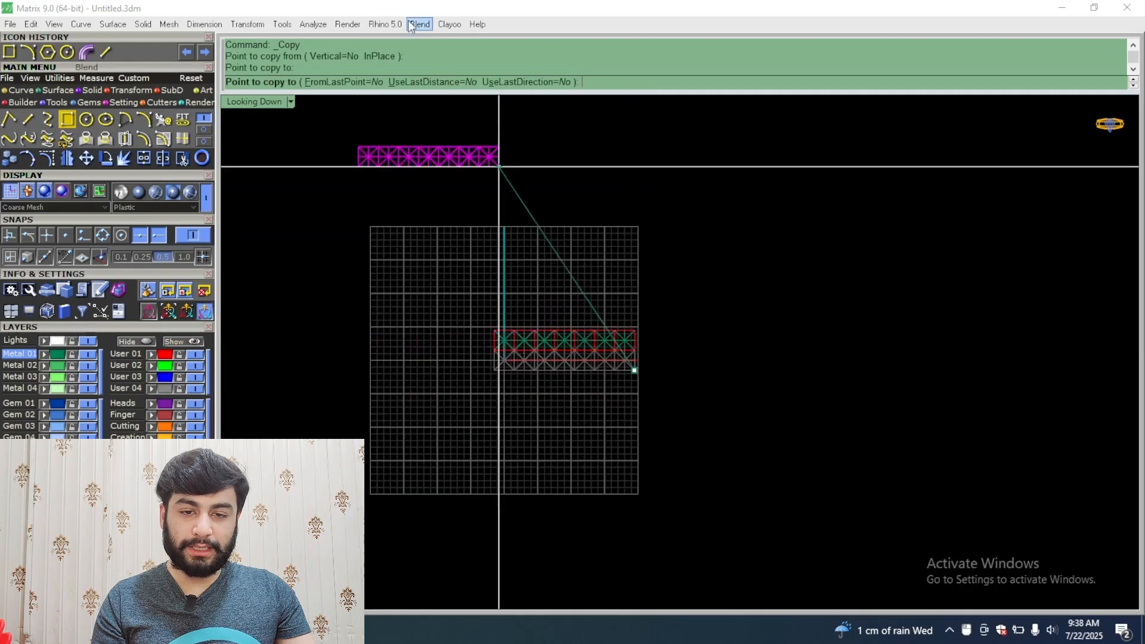
pyautogui.click(363, 86)
pyautogui.click(436, 87)
pyautogui.click(528, 85)
pyautogui.moveTo(705, 150); pyautogui.dragTo(652, 239, button='right')
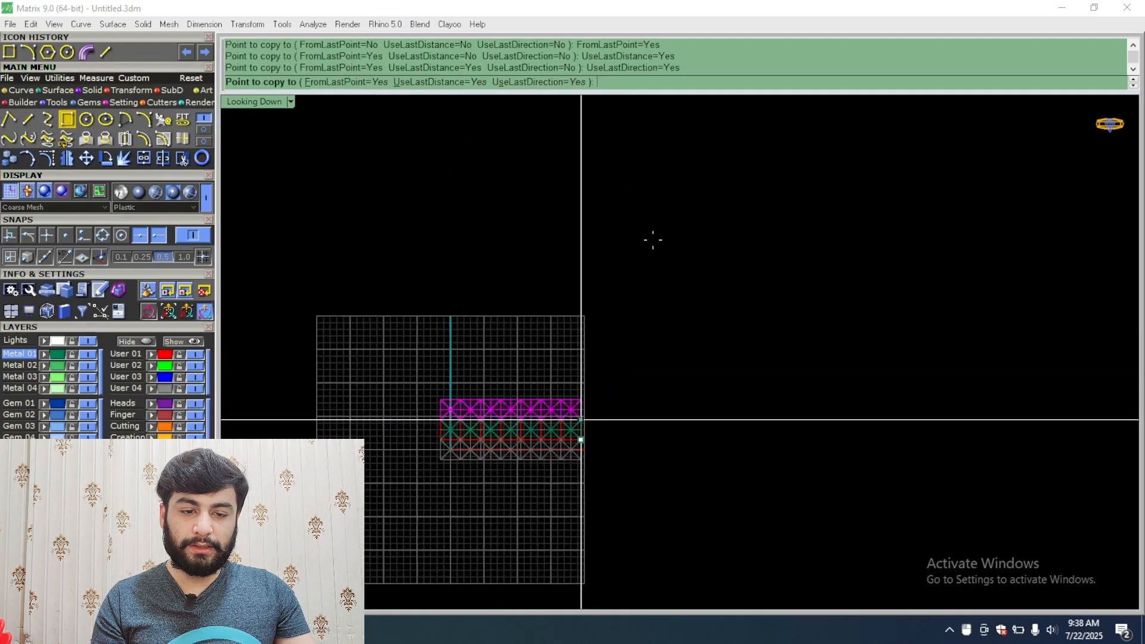
pyautogui.click(614, 164)
pyautogui.click(612, 160)
pyautogui.click(612, 161)
pyautogui.rightClick(612, 160)
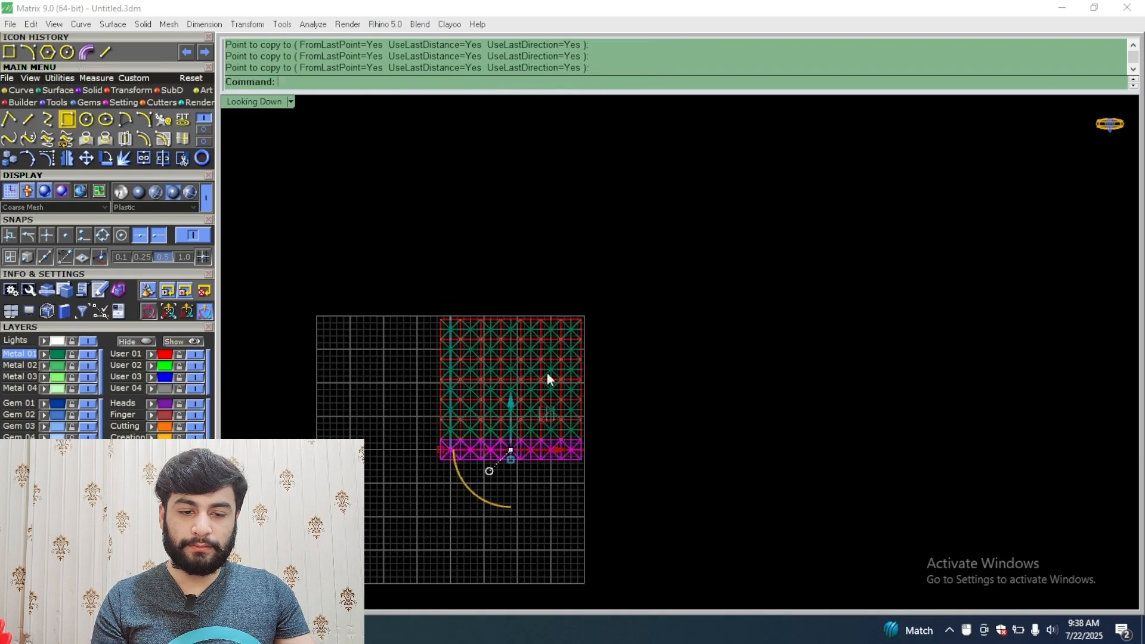
# Step: Select the whole seven-by-seven pattern and move it sideways along X, clear of the construction grid
pyautogui.scroll(10, 501, 409)
pyautogui.scroll(-8, 494, 411)
pyautogui.click(698, 323)
pyautogui.moveTo(680, 245); pyautogui.dragTo(283, 560)
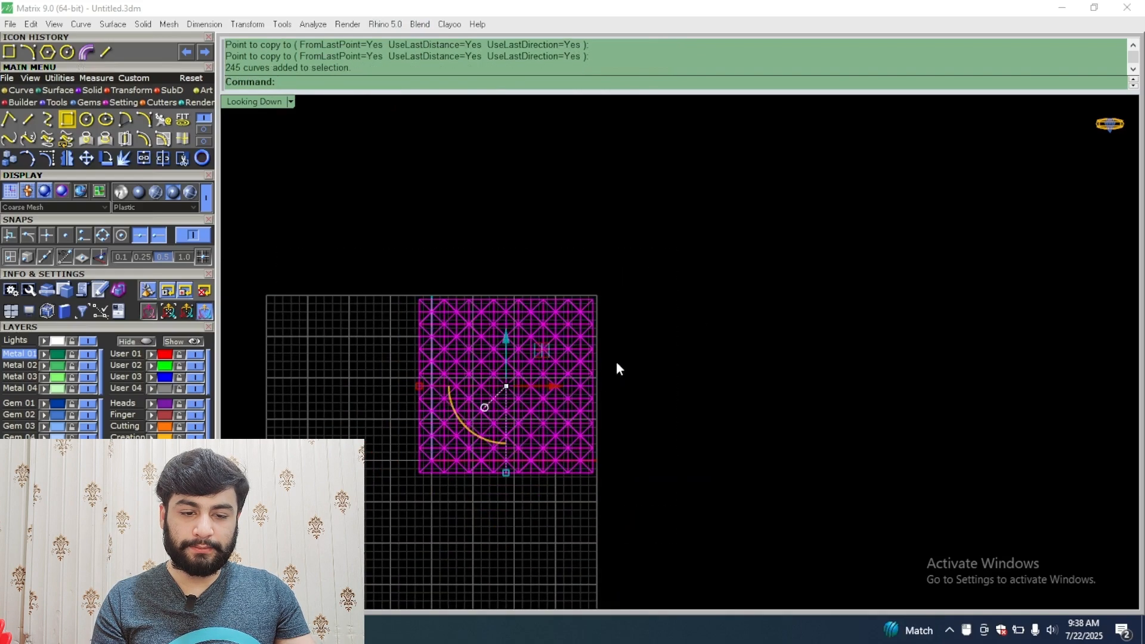
pyautogui.moveTo(544, 384); pyautogui.dragTo(767, 358)
pyautogui.click(480, 223)
# Step: Switch the User 01 layer off and on again to compare the pattern with and without its squares
pyautogui.scroll(5, 761, 404)
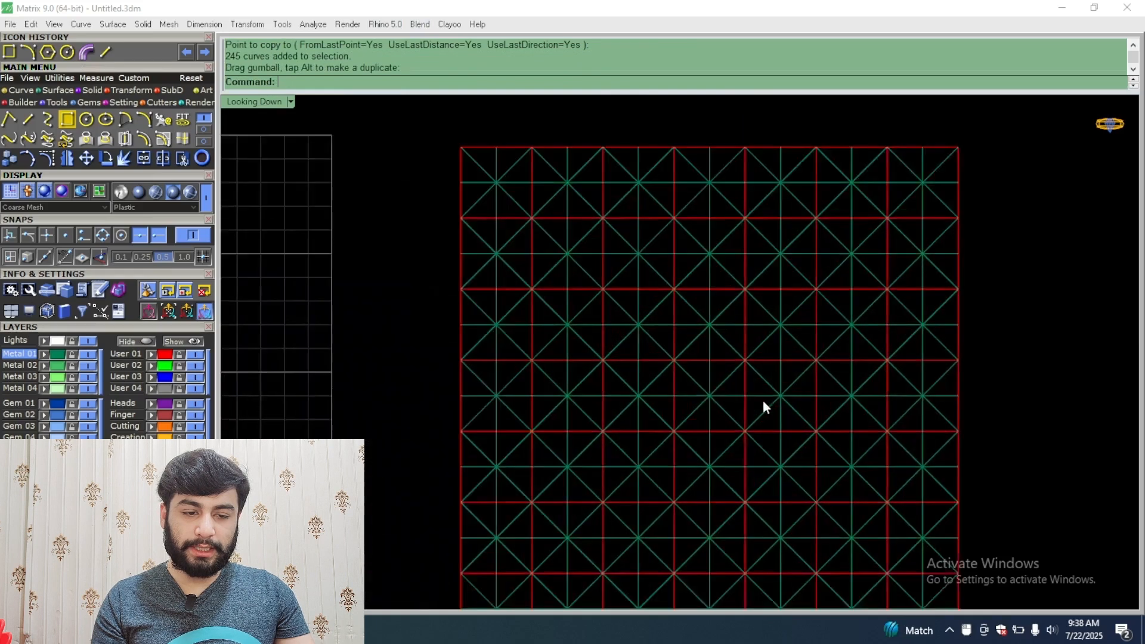
pyautogui.scroll(-6, 510, 332)
pyautogui.scroll(3, 562, 373)
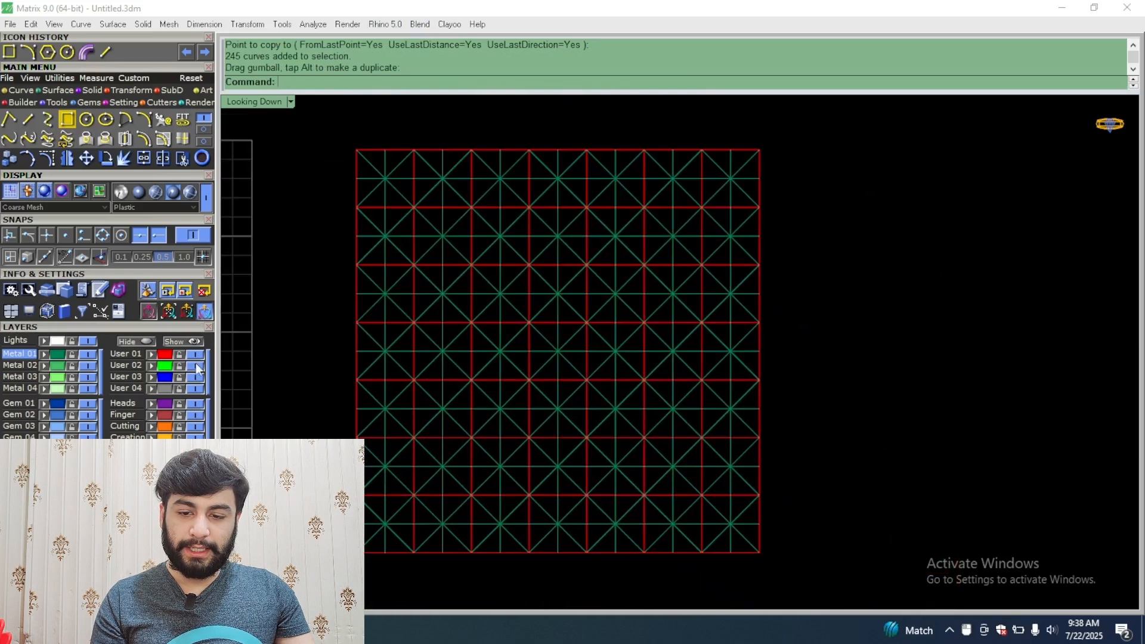
pyautogui.click(196, 356)
pyautogui.moveTo(665, 283); pyautogui.dragTo(706, 281, button='right')
pyautogui.click(192, 356)
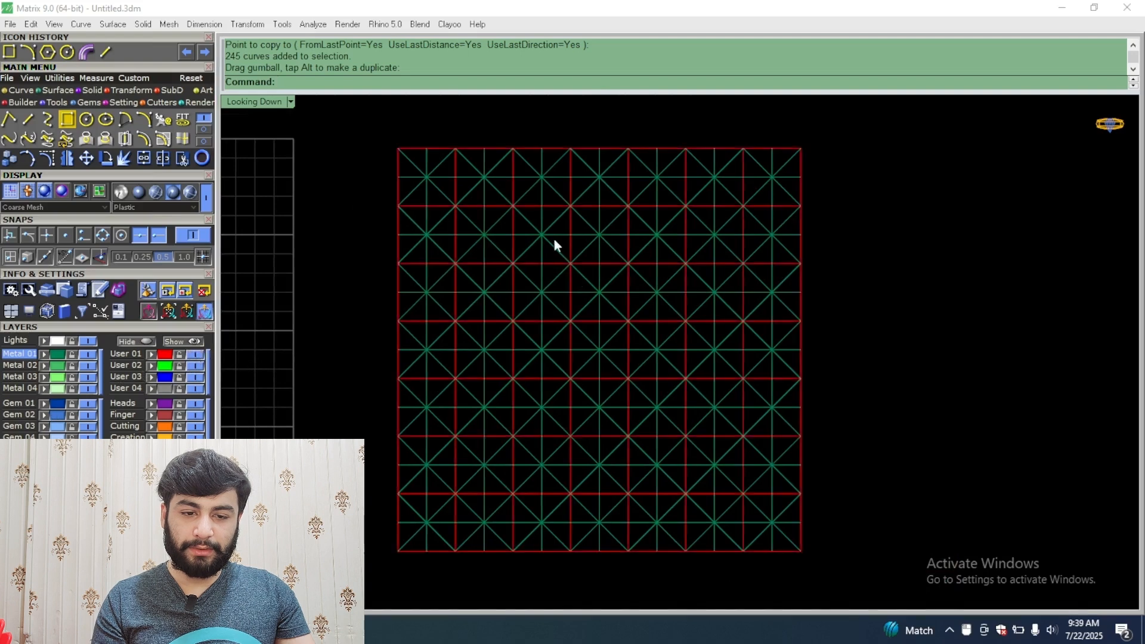
pyautogui.scroll(5, 502, 273)
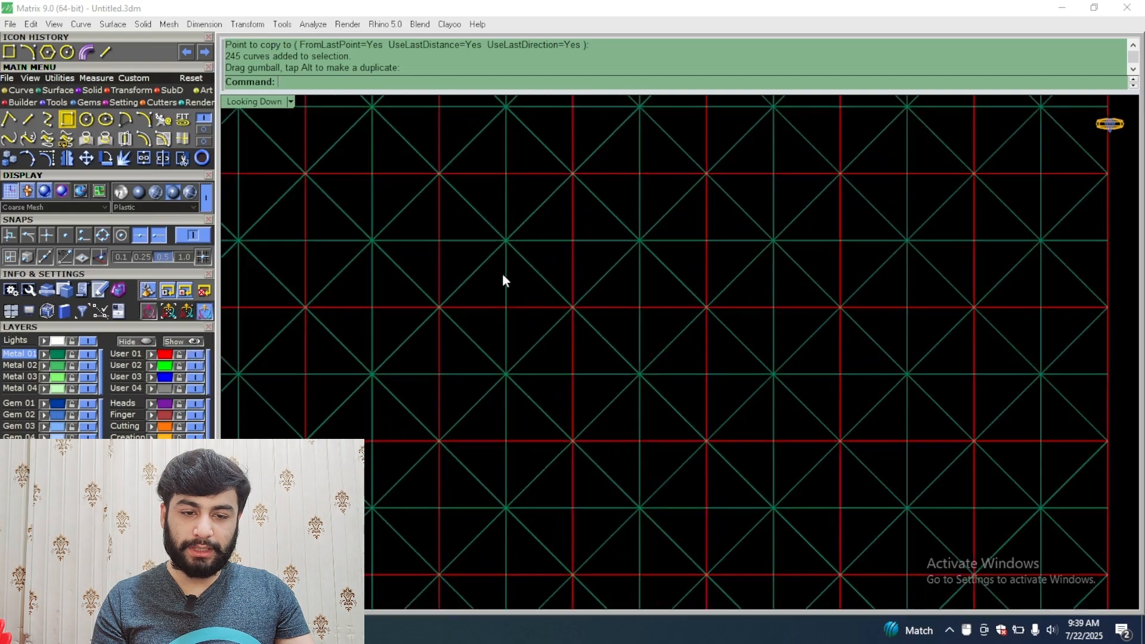
# Step: Turn off the User 01 layer so only the inner lines of the pattern are displayed
pyautogui.click(195, 355)
pyautogui.scroll(-6, 578, 262)
pyautogui.scroll(4, 585, 288)
pyautogui.moveTo(641, 304); pyautogui.dragTo(579, 335, button='right')
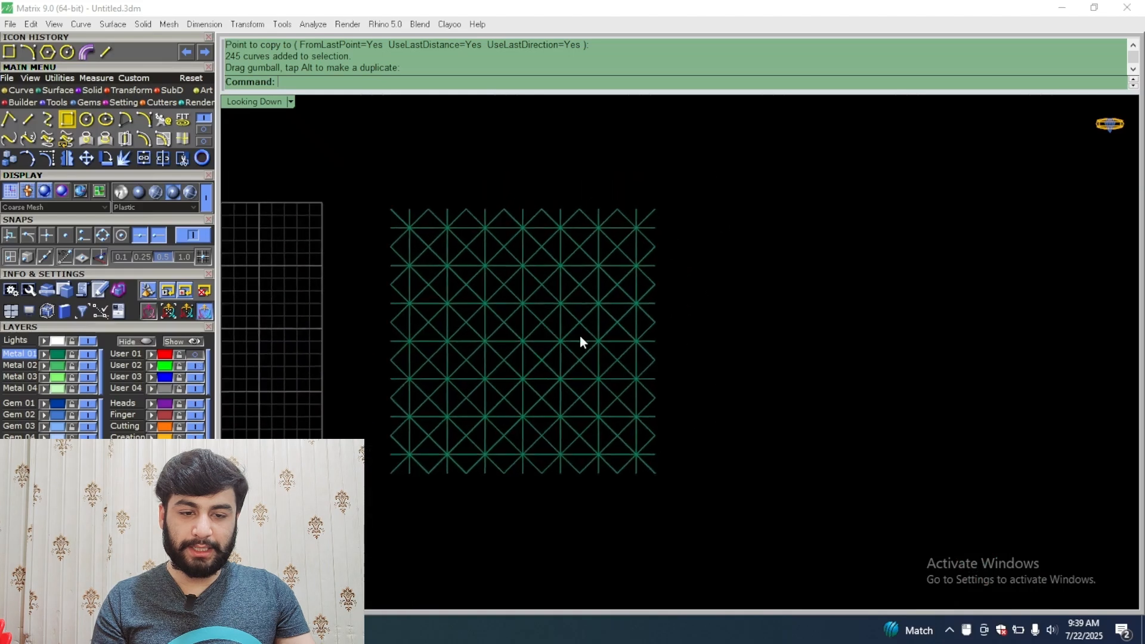
# Step: Try to show the hidden objects with the pattern selected, and toggle the User 01 layer on and off
pyautogui.scroll(-8, 580, 334)
pyautogui.scroll(4, 640, 268)
pyautogui.moveTo(346, 477); pyautogui.dragTo(345, 476)
pyautogui.scroll(-8, 379, 431)
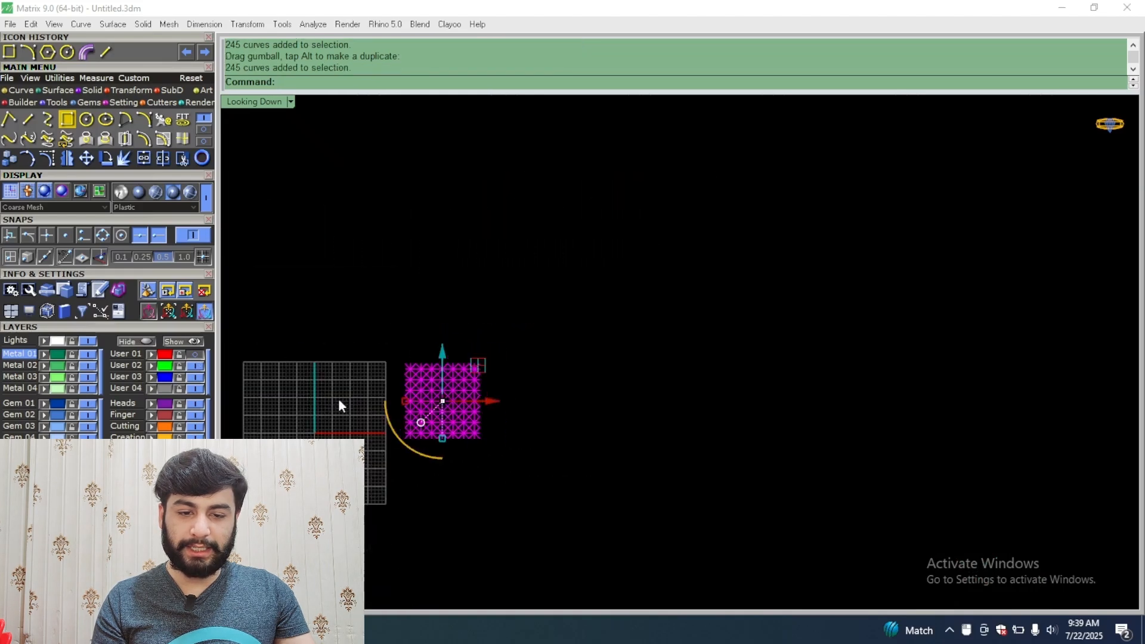
pyautogui.click(186, 344)
pyautogui.scroll(-4, 310, 366)
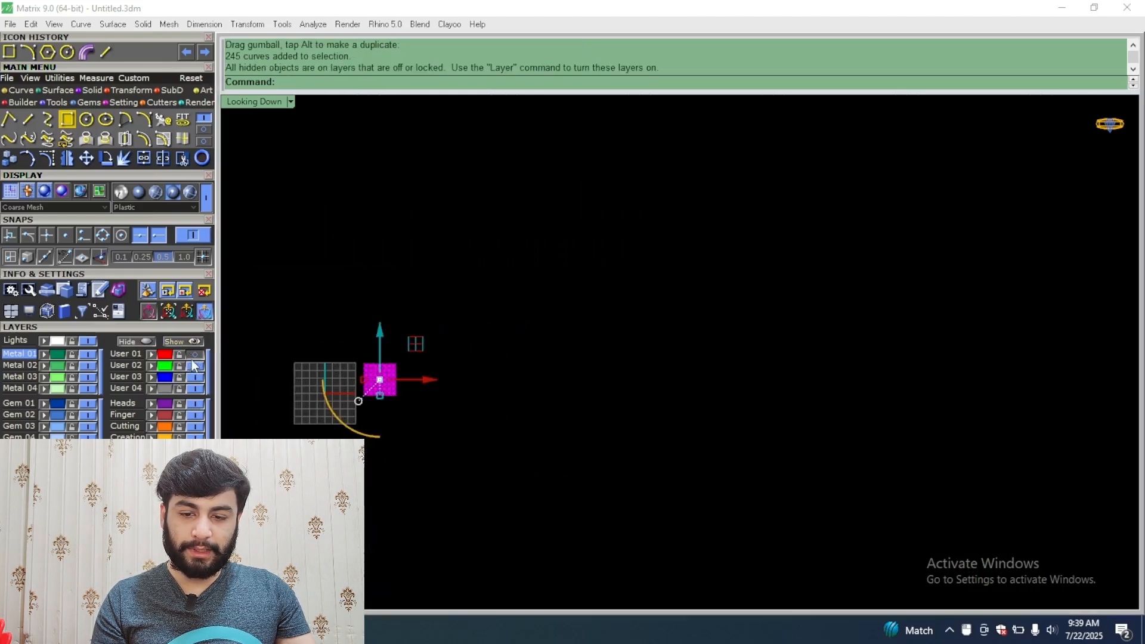
pyautogui.scroll(5, 427, 375)
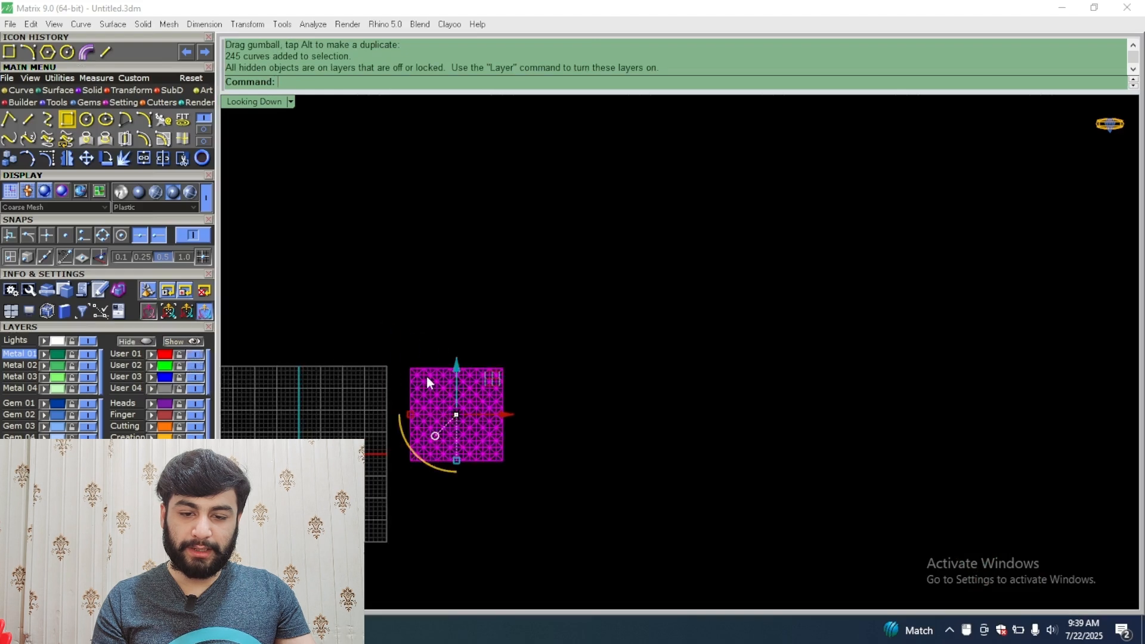
pyautogui.press('Escape')
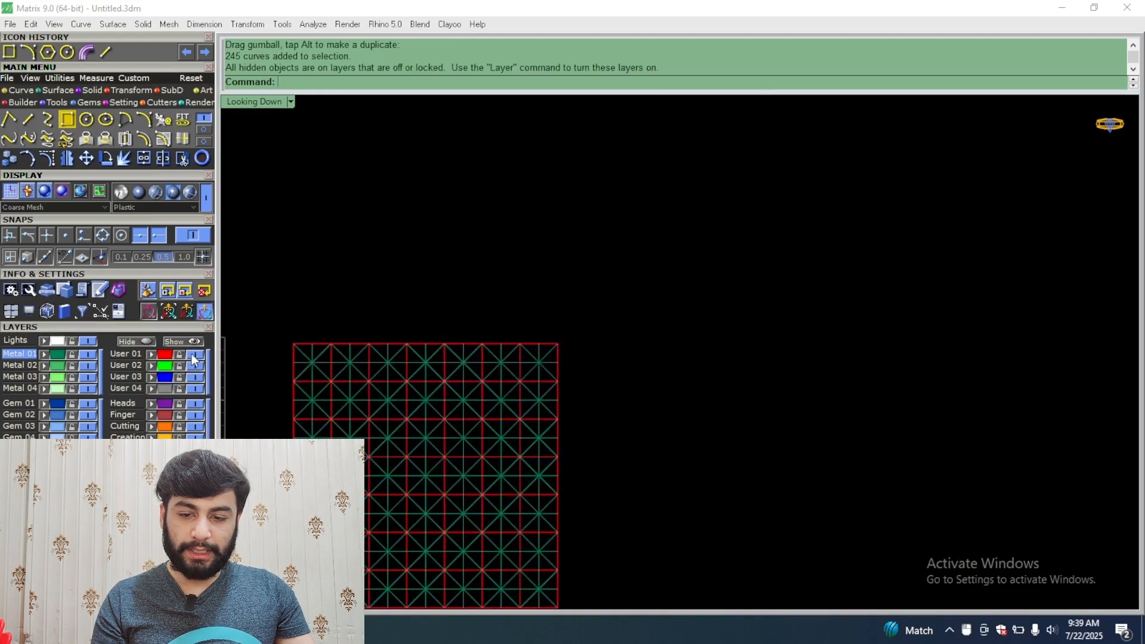
pyautogui.click(192, 354)
# Step: Try to duplicate the still-grouped pattern beside itself, and undo the drag
pyautogui.scroll(-6, 657, 366)
pyautogui.moveTo(646, 298); pyautogui.dragTo(361, 521)
pyautogui.moveTo(582, 420); pyautogui.dragTo(766, 432)
pyautogui.press('alt')
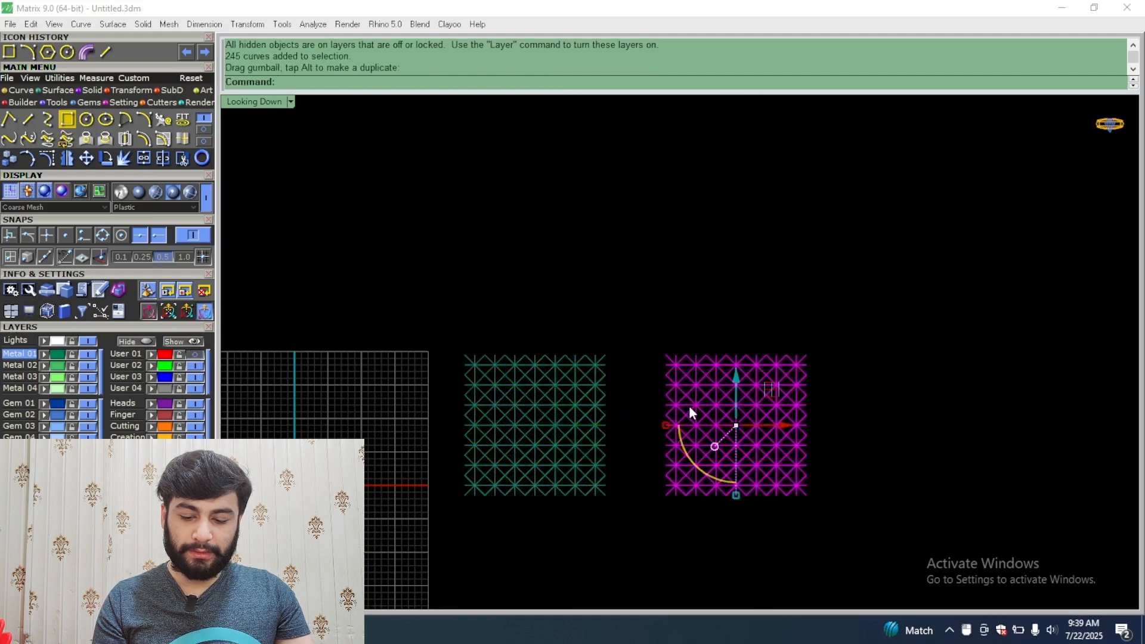
pyautogui.hotkey('ctrl', 'z')
# Step: Select the whole pattern and ungroup its curves
pyautogui.moveTo(678, 315); pyautogui.dragTo(332, 567)
pyautogui.hotkey('ctrl', 'shift', 'g')
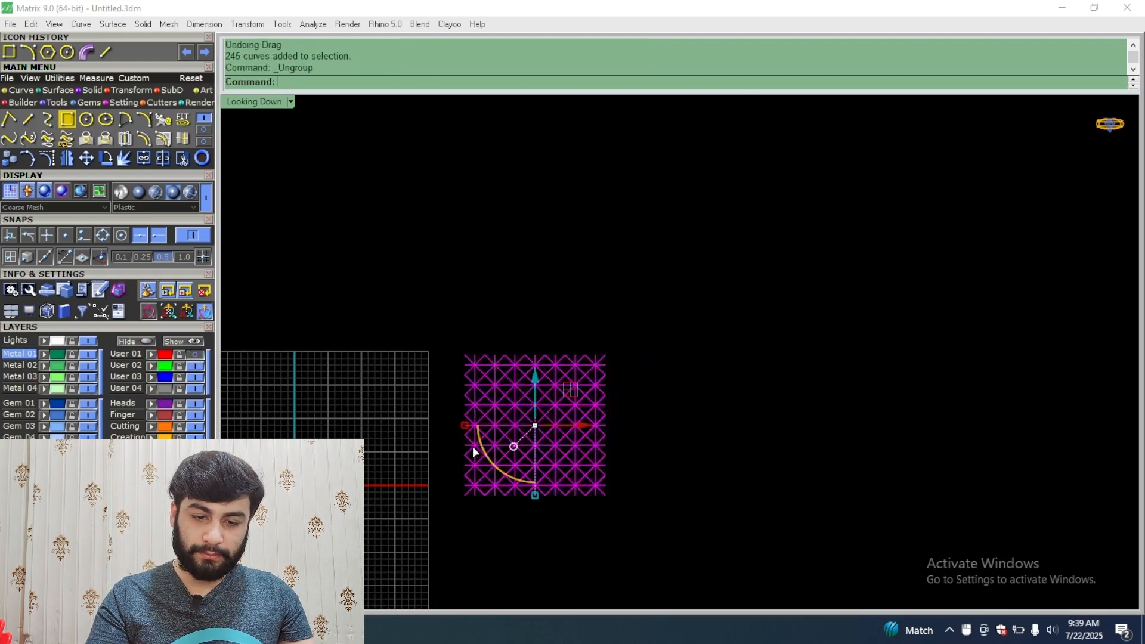
pyautogui.press('Escape')
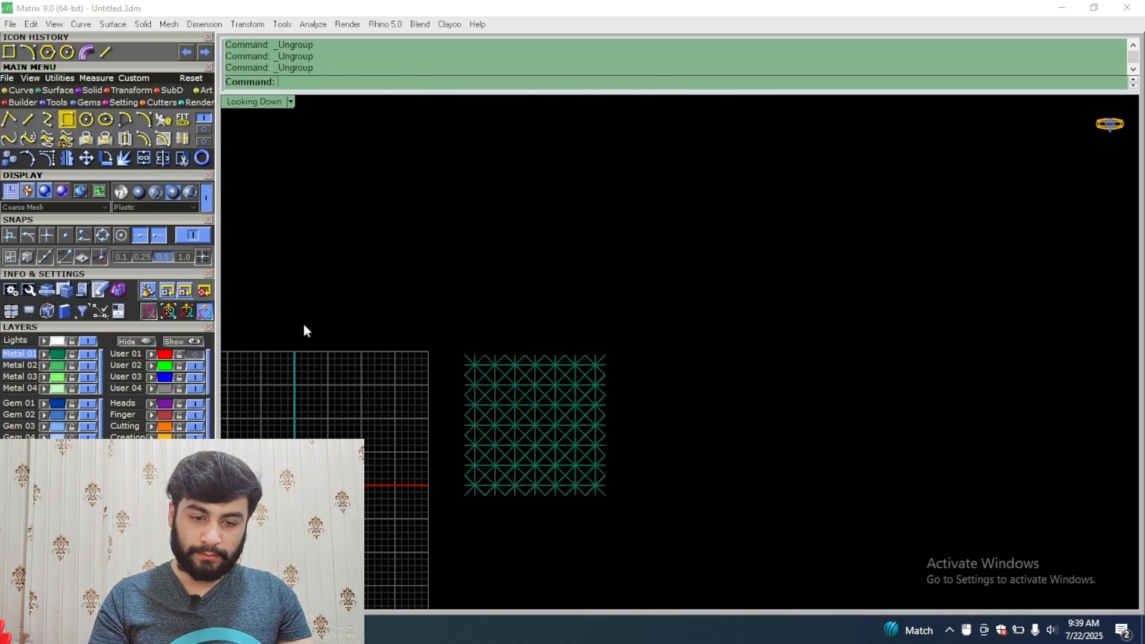
# Step: Select only the Metal 01 lines of the pattern and duplicate them beside the original along X
pyautogui.click(53, 354)
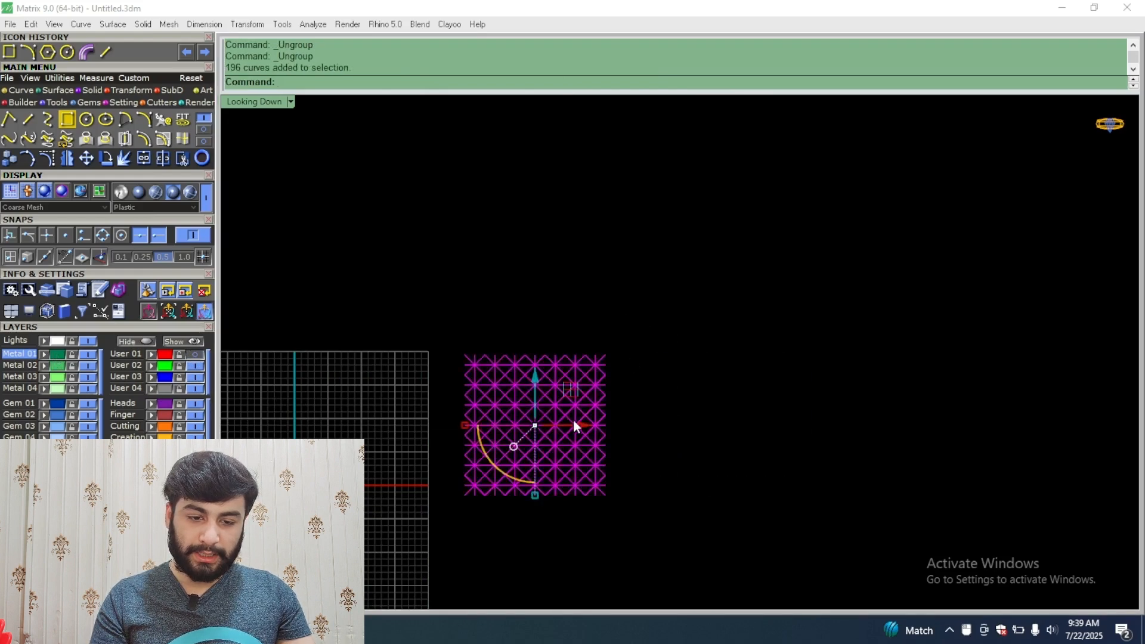
pyautogui.moveTo(573, 422); pyautogui.dragTo(784, 409)
pyautogui.press('Escape')
# Step: Check single lines of the duplicate, and select and group all of its curves
pyautogui.scroll(3, 711, 371)
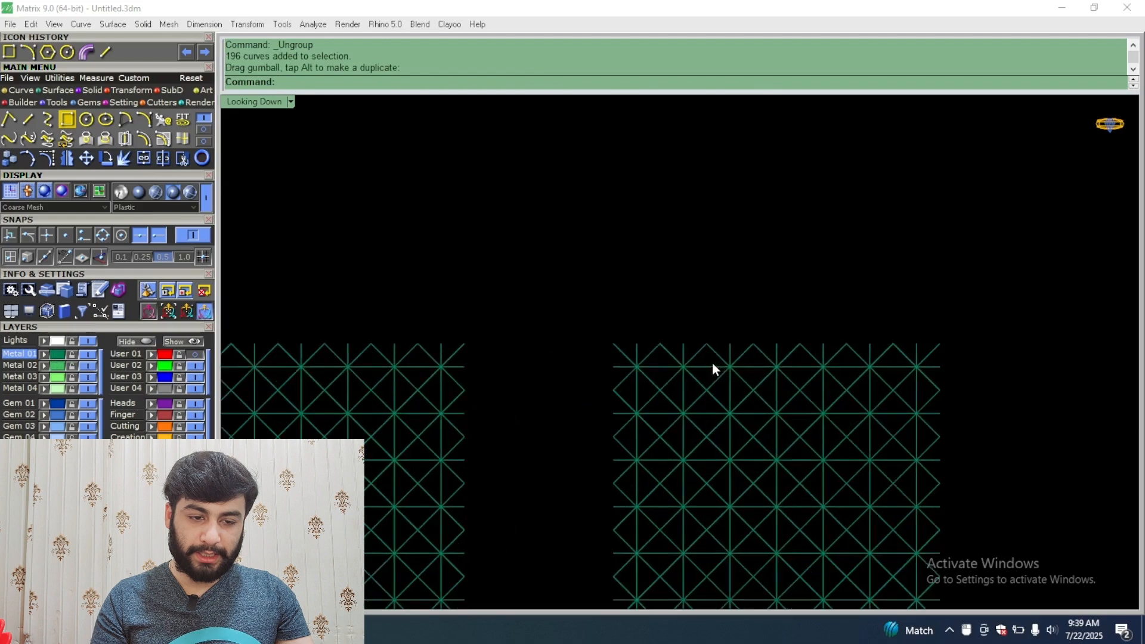
pyautogui.click(714, 369)
pyautogui.moveTo(717, 371); pyautogui.dragTo(732, 396)
pyautogui.click(745, 368)
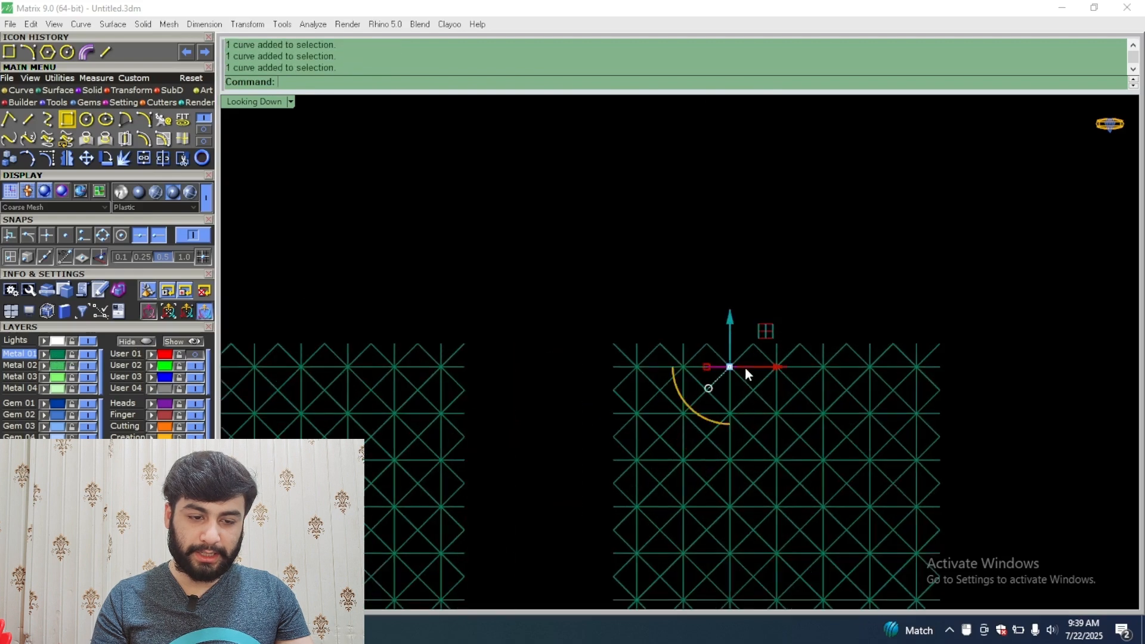
pyautogui.scroll(-8, 727, 352)
pyautogui.click(704, 307)
pyautogui.moveTo(677, 543); pyautogui.dragTo(677, 545)
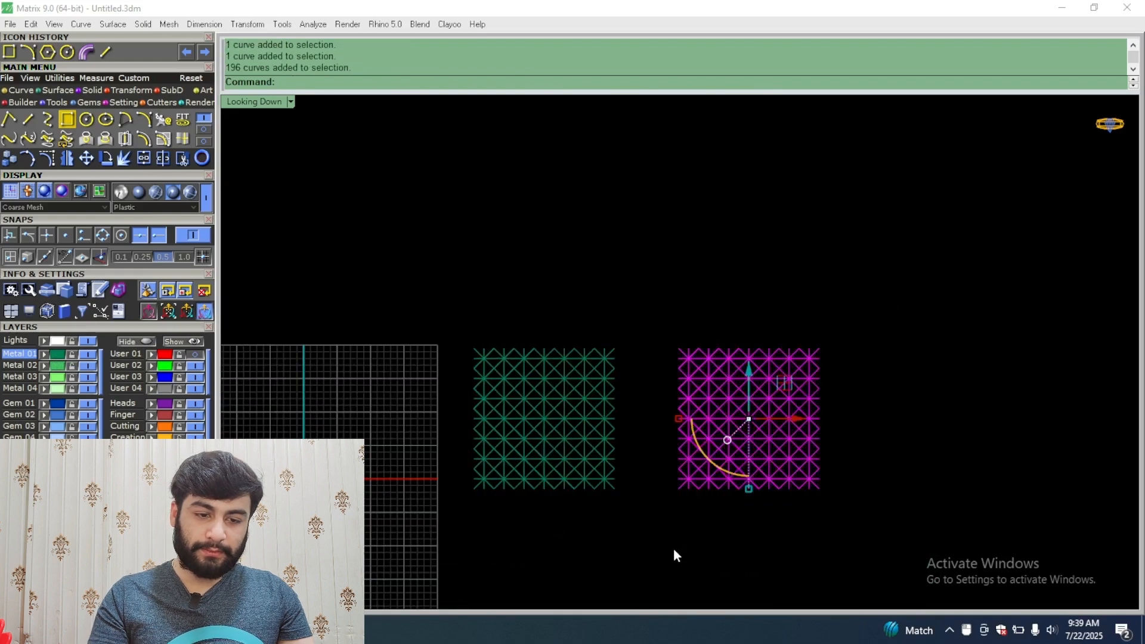
# Step: Turn the User 01 layer back on, and select and explode the grid of squares in the original pattern
pyautogui.click(201, 353)
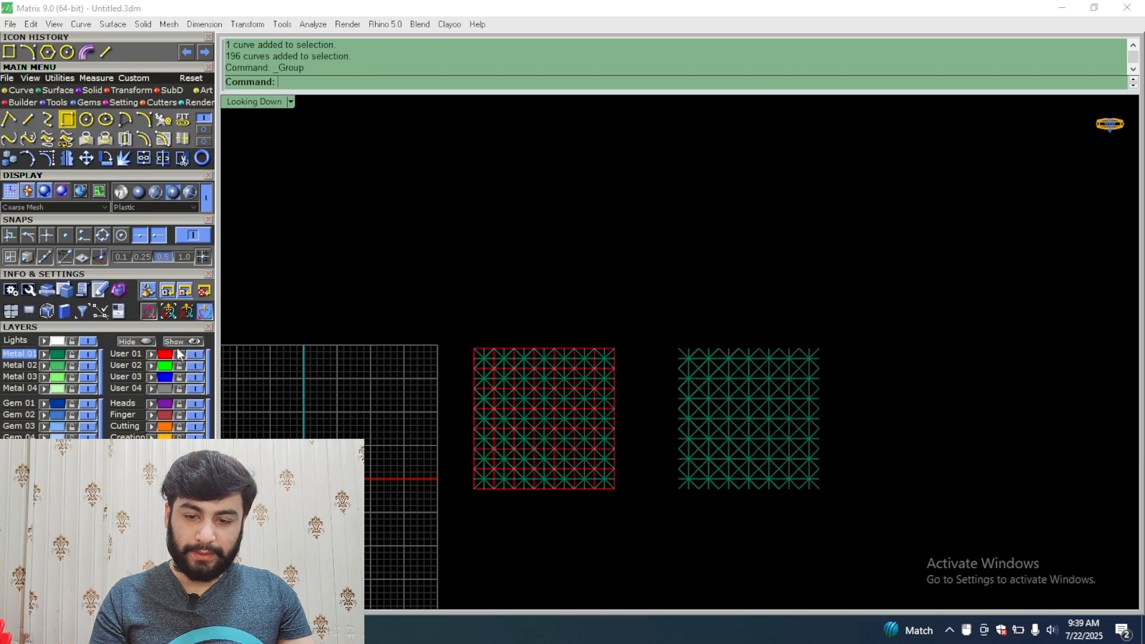
pyautogui.scroll(-6, 527, 417)
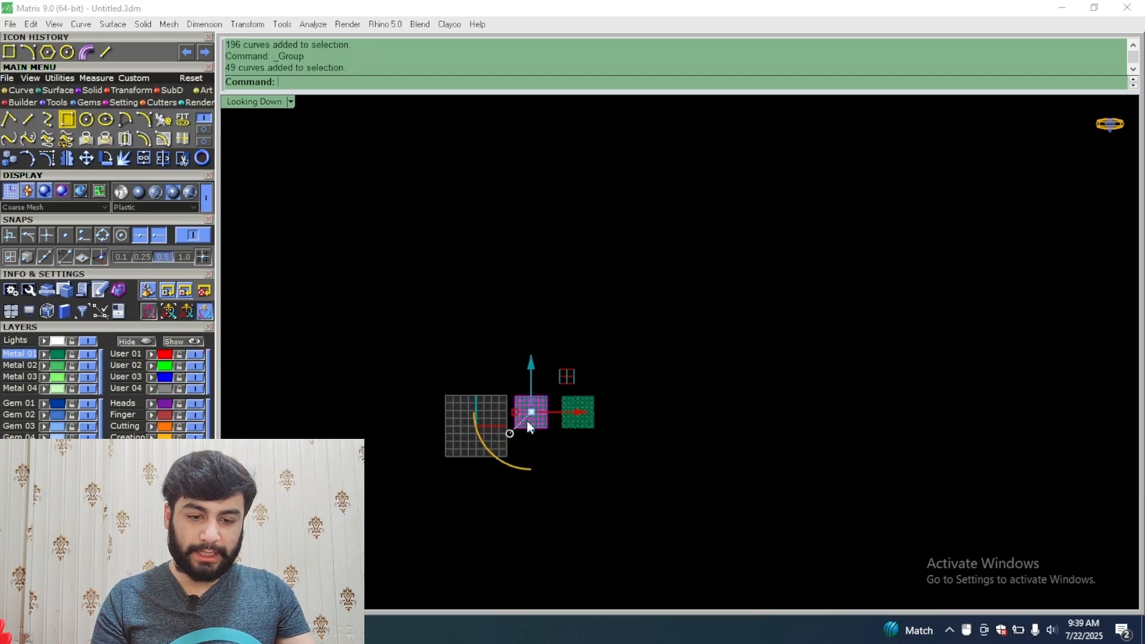
pyautogui.scroll(12, 527, 420)
pyautogui.click(124, 158)
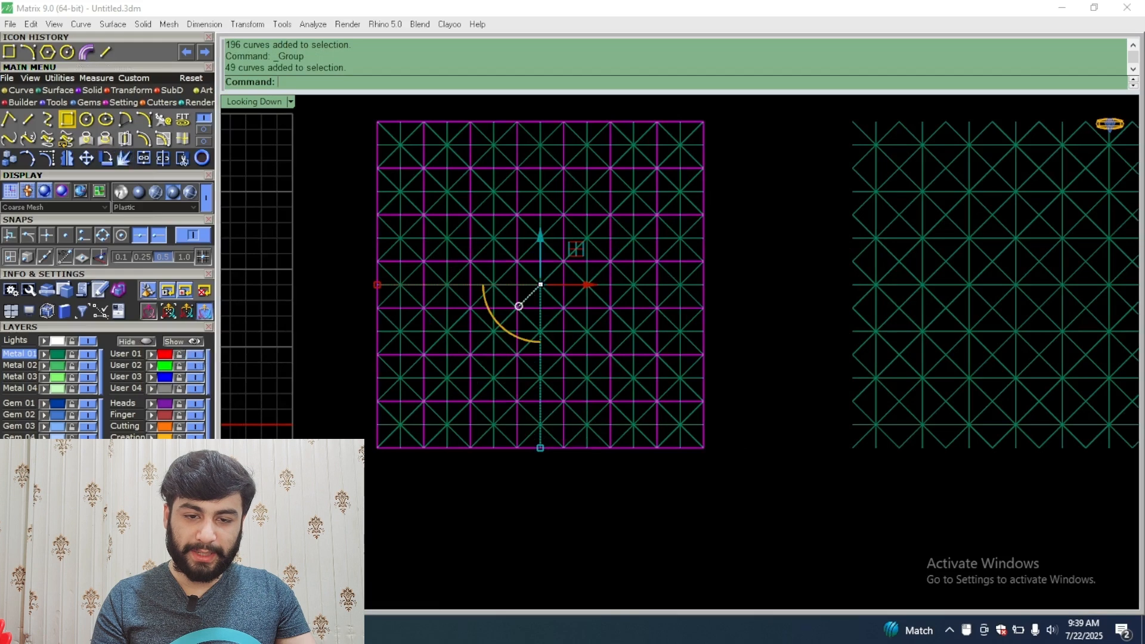
# Step: Select the duplicate lines left by the exploded squares and delete them
pyautogui.click(125, 289)
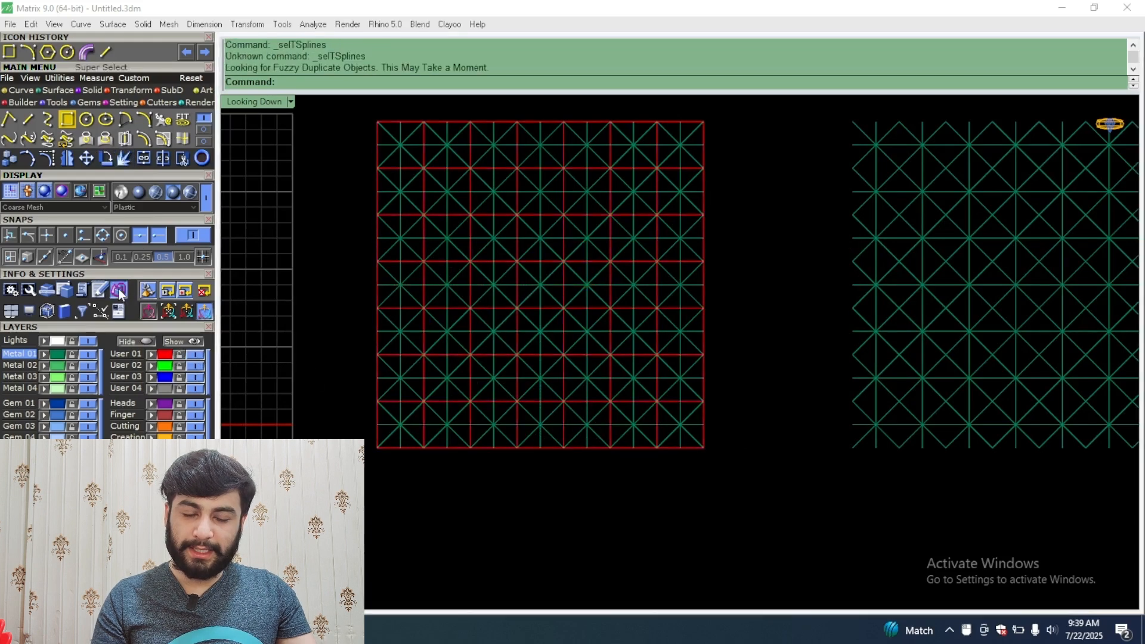
pyautogui.click(149, 311)
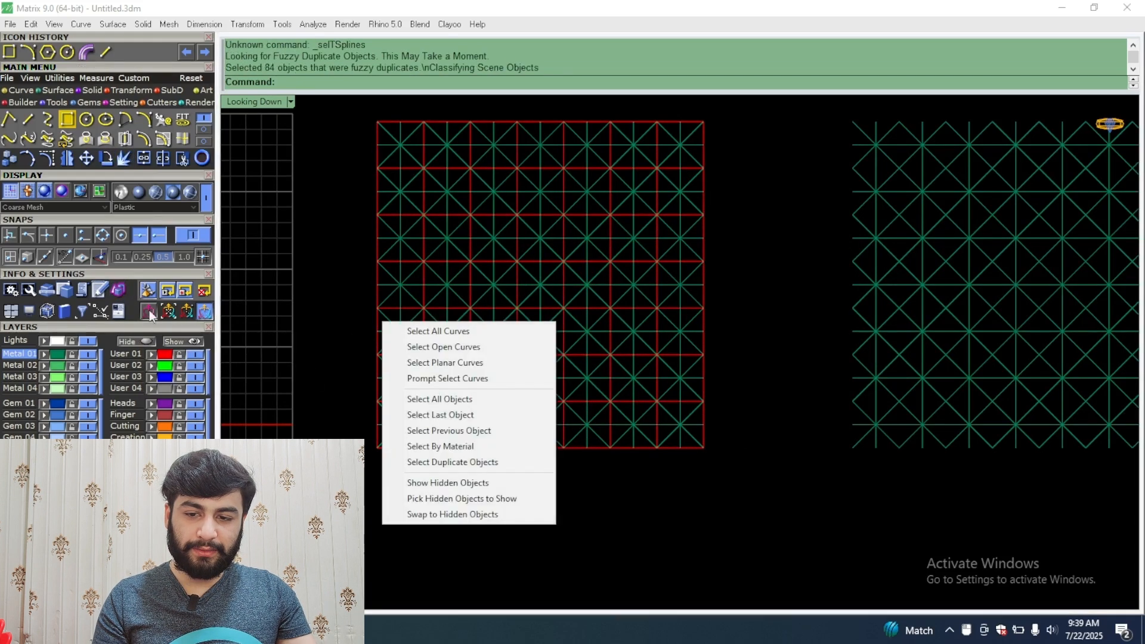
pyautogui.click(500, 462)
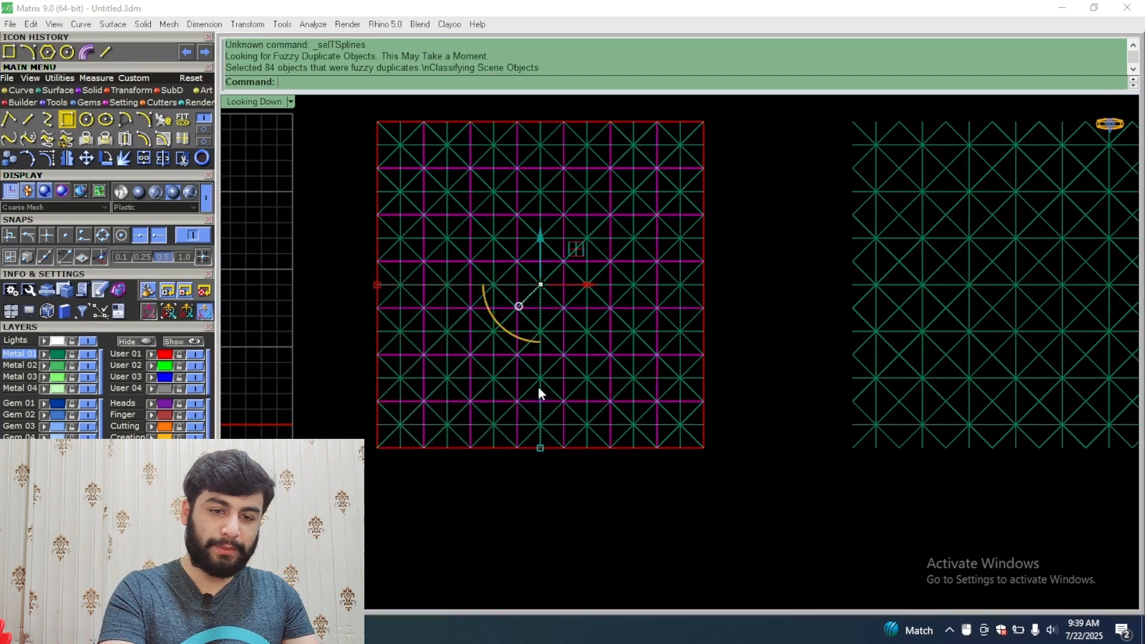
pyautogui.scroll(-5, 537, 385)
pyautogui.press('Delete')
# Step: Select all curves of the cleaned original pattern and group them
pyautogui.scroll(3, 560, 386)
pyautogui.moveTo(582, 292); pyautogui.dragTo(256, 531)
pyautogui.hotkey('ctrl', 'g')
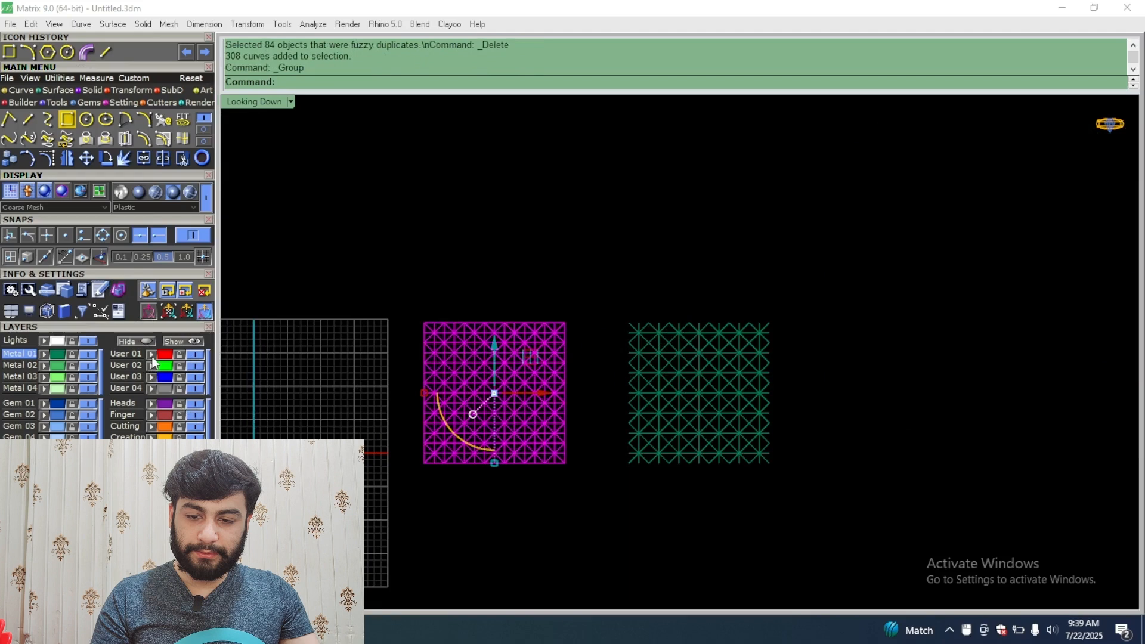
# Step: Show the hidden patterns and move both new line patterns to the end of their row on the User 01 layer
pyautogui.click(194, 341)
pyautogui.scroll(-4, 252, 383)
pyautogui.moveTo(420, 356); pyautogui.dragTo(798, 252)
pyautogui.moveTo(899, 346); pyautogui.dragTo(813, 275)
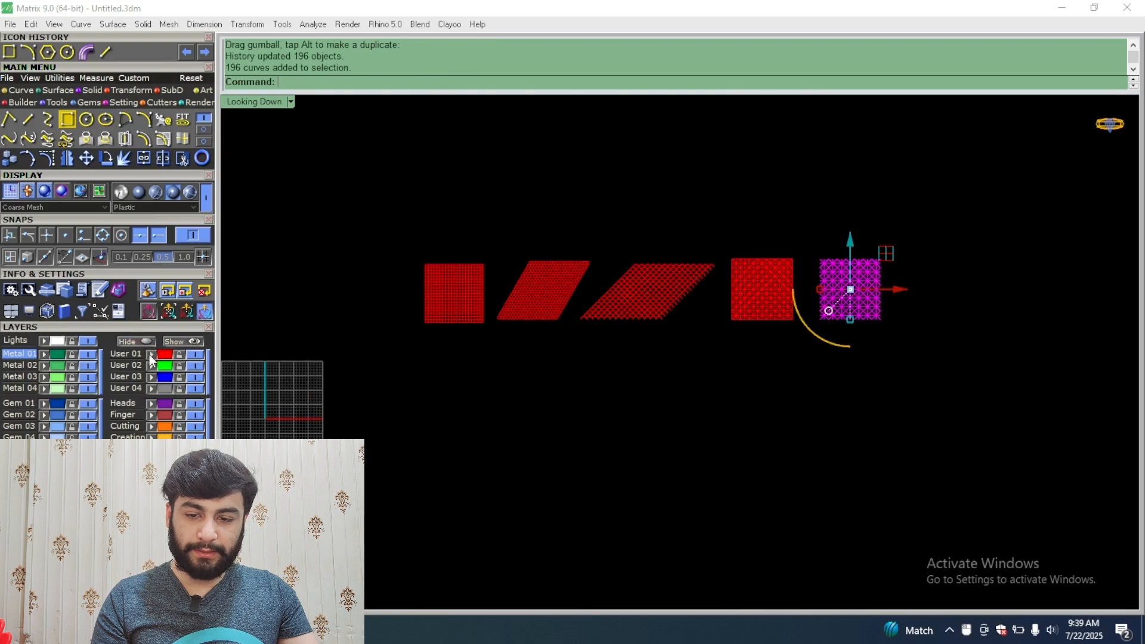
# Step: Select the entire row of finished patterns and hide it to clear the workspace
pyautogui.click(828, 360)
pyautogui.scroll(10, 802, 346)
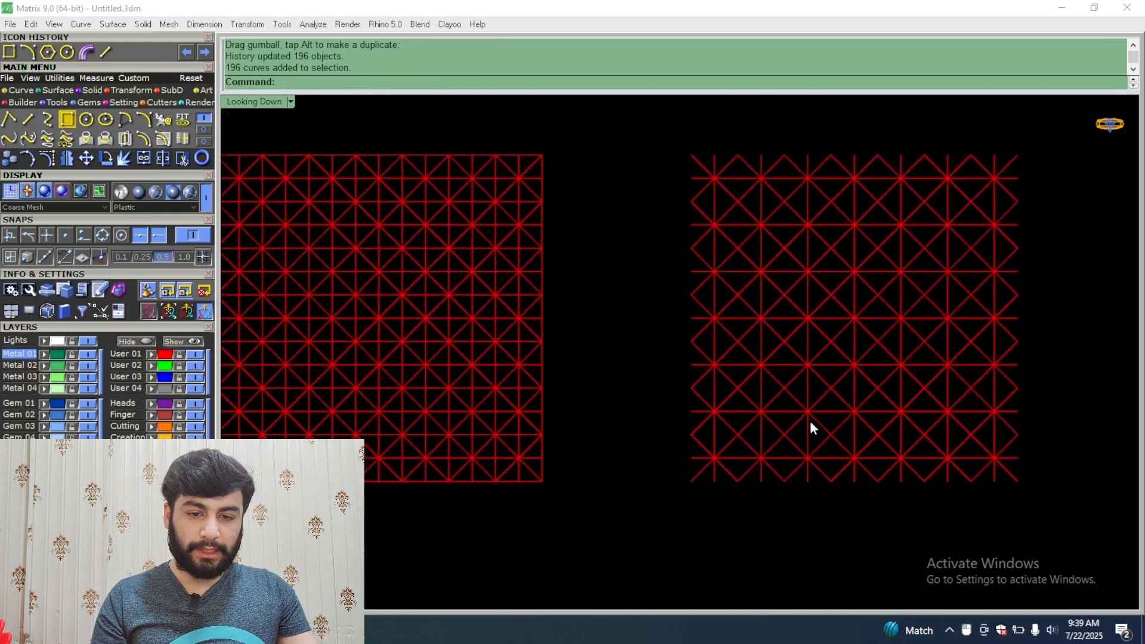
pyautogui.scroll(-12, 809, 420)
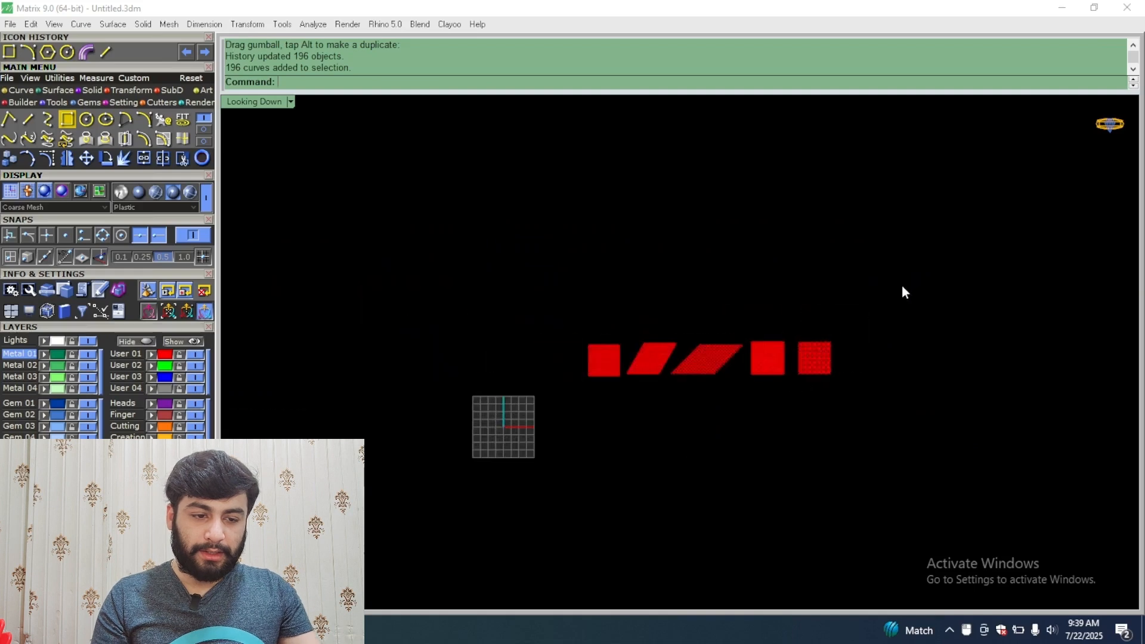
pyautogui.moveTo(901, 292); pyautogui.dragTo(503, 439)
pyautogui.scroll(4, 503, 439)
pyautogui.click(137, 341)
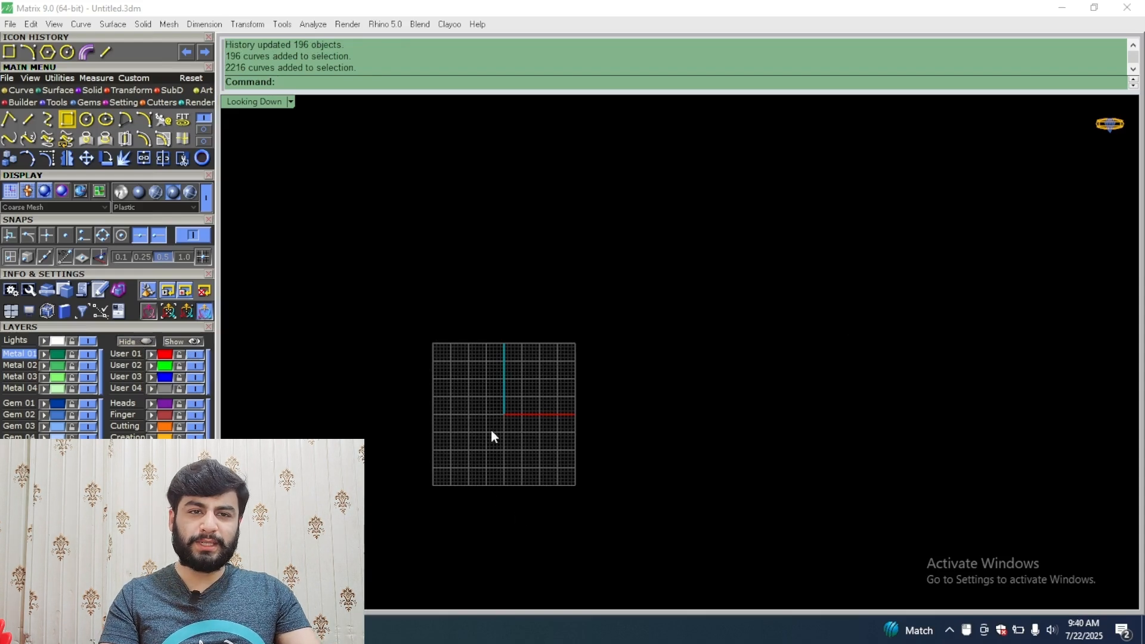
pyautogui.scroll(4, 495, 427)
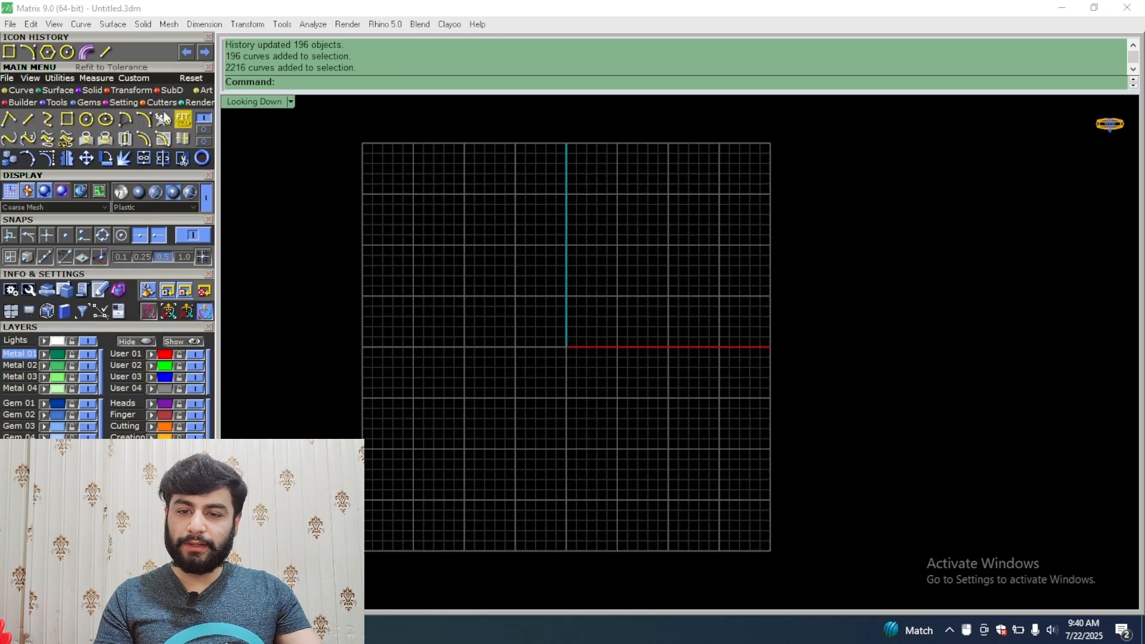
pyautogui.click(88, 124)
pyautogui.scroll(3, 566, 363)
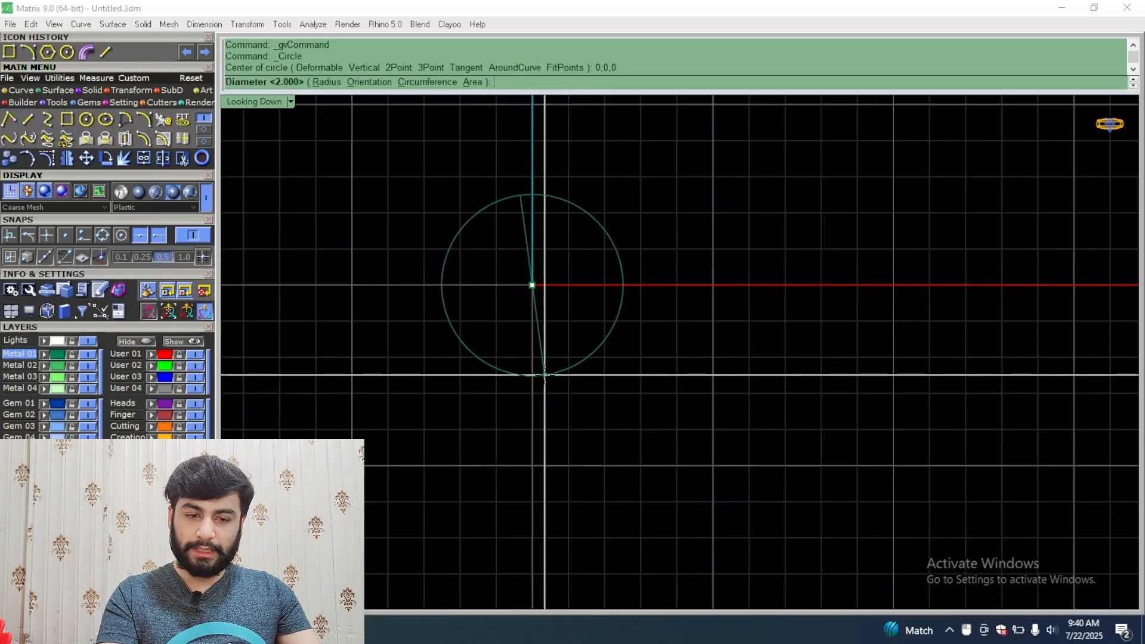
pyautogui.press('Escape')
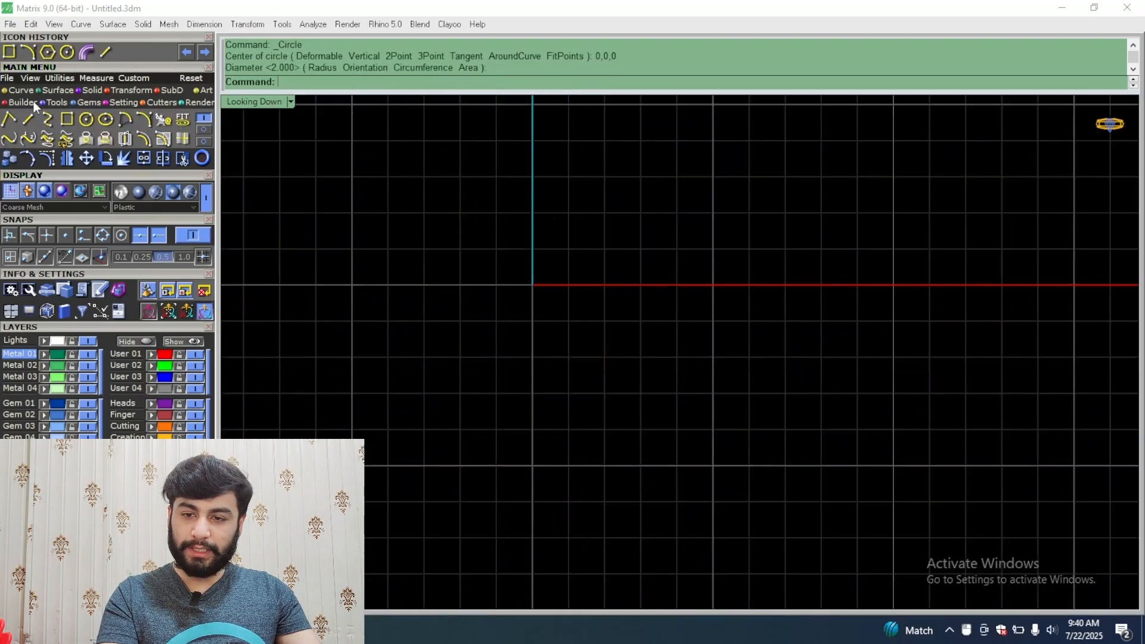
# Step: Draw a 2 by 2 square with the Rectangle command, centered on the origin 0,0,0
pyautogui.click(67, 120)
pyautogui.click(426, 82)
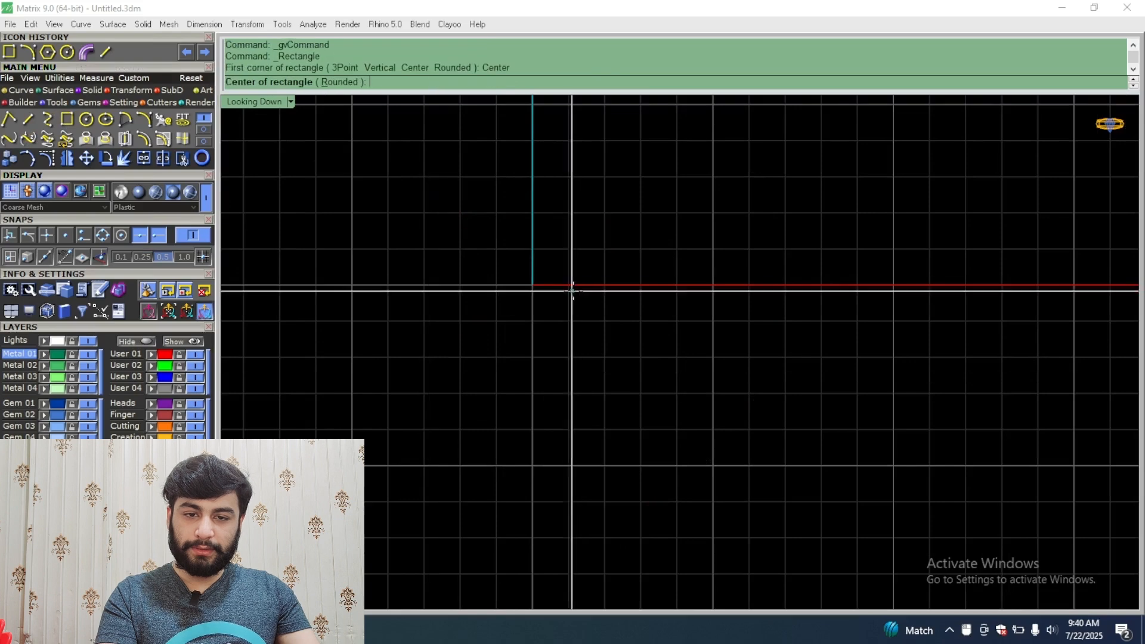
pyautogui.write('0,0,0')
pyautogui.press('Return')
pyautogui.write('2')
pyautogui.press('Return')
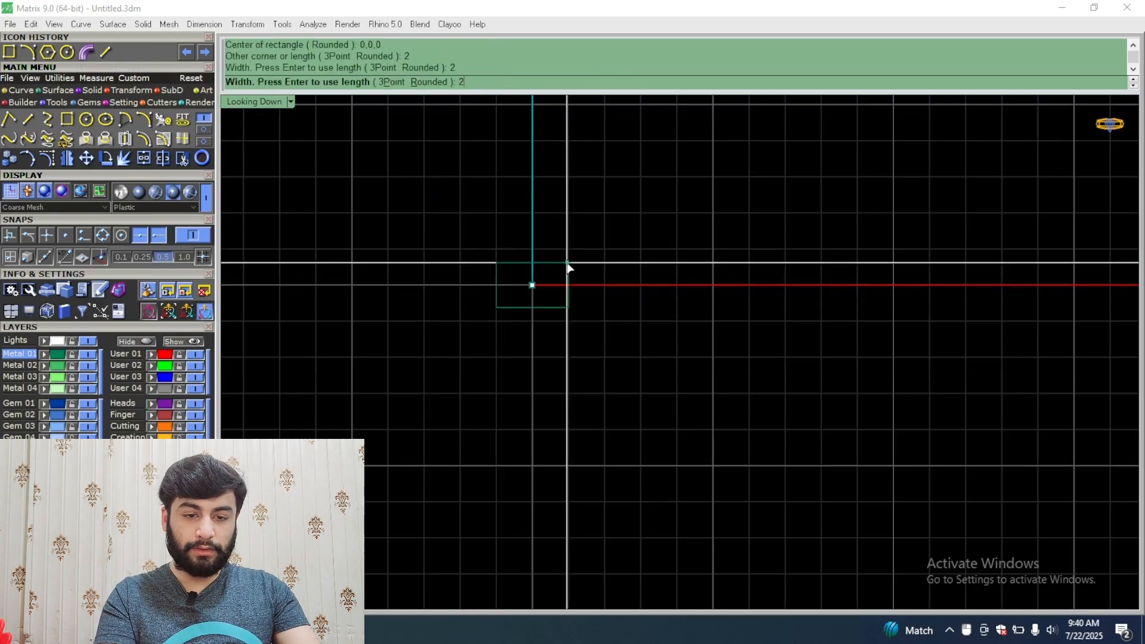
pyautogui.write('2')
pyautogui.press('Return')
# Step: Rotate the square about its center into a diamond and scale it uniformly down to about half its size
pyautogui.moveTo(620, 248); pyautogui.dragTo(484, 348)
pyautogui.scroll(5, 516, 295)
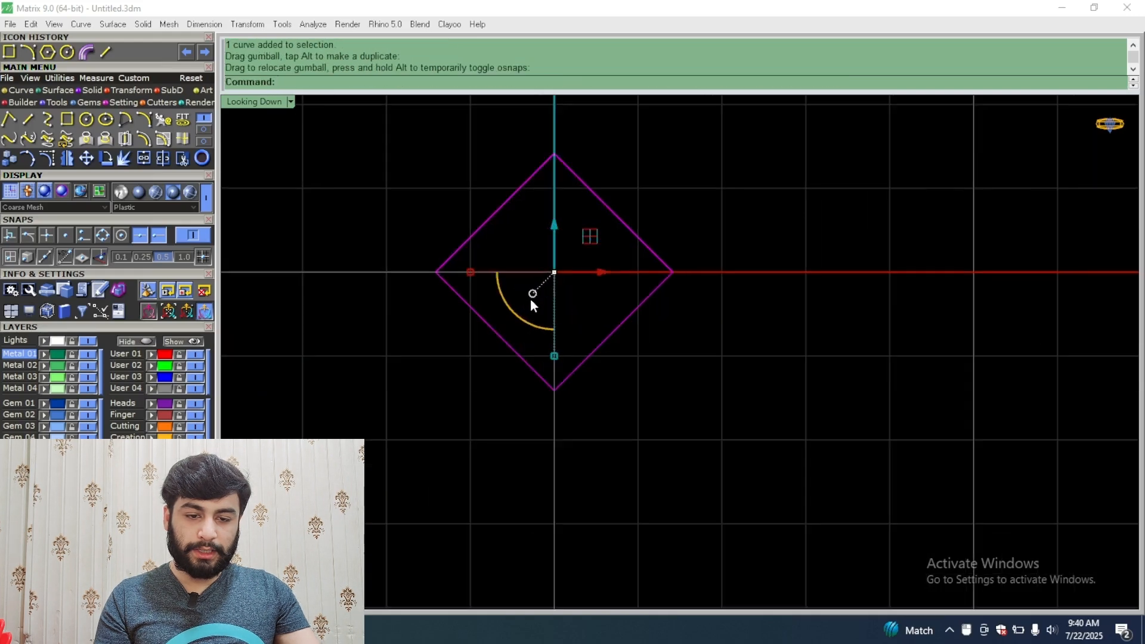
pyautogui.keyDown('shift'); pyautogui.moveTo(558, 356); pyautogui.dragTo(555, 316); pyautogui.keyUp('shift')
pyautogui.click(607, 218)
pyautogui.moveTo(557, 250); pyautogui.dragTo(499, 327, button='right')
# Step: Try to offset the diamond outward by 1 with smooth corners, and undo the offset
pyautogui.click(518, 310)
pyautogui.click(145, 138)
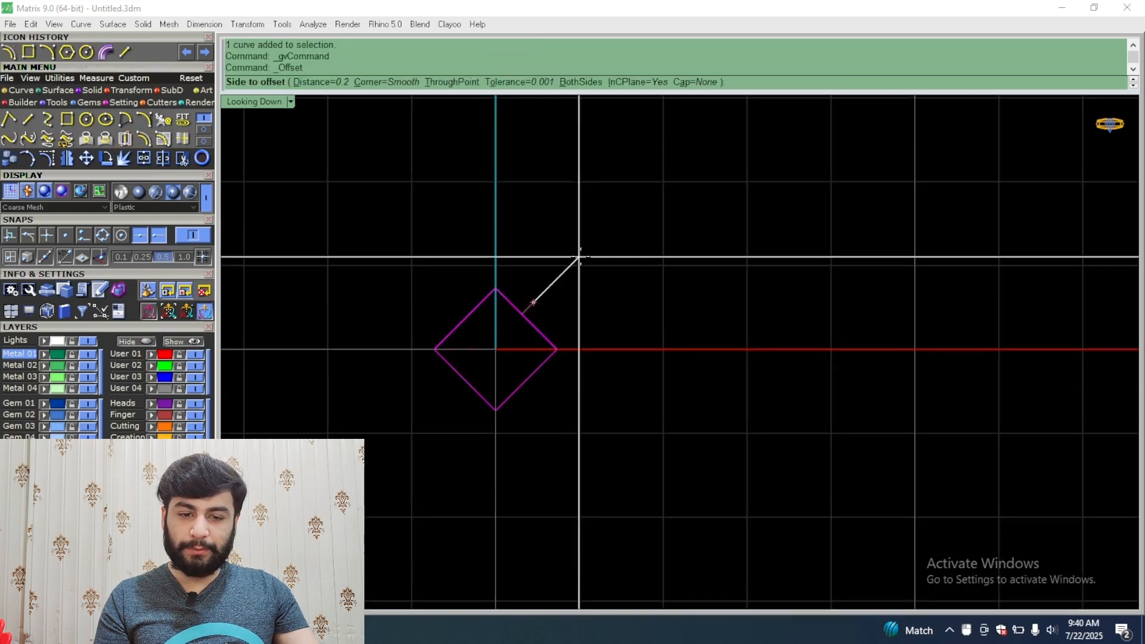
pyautogui.write('1')
pyautogui.press('Return')
pyautogui.click(595, 246)
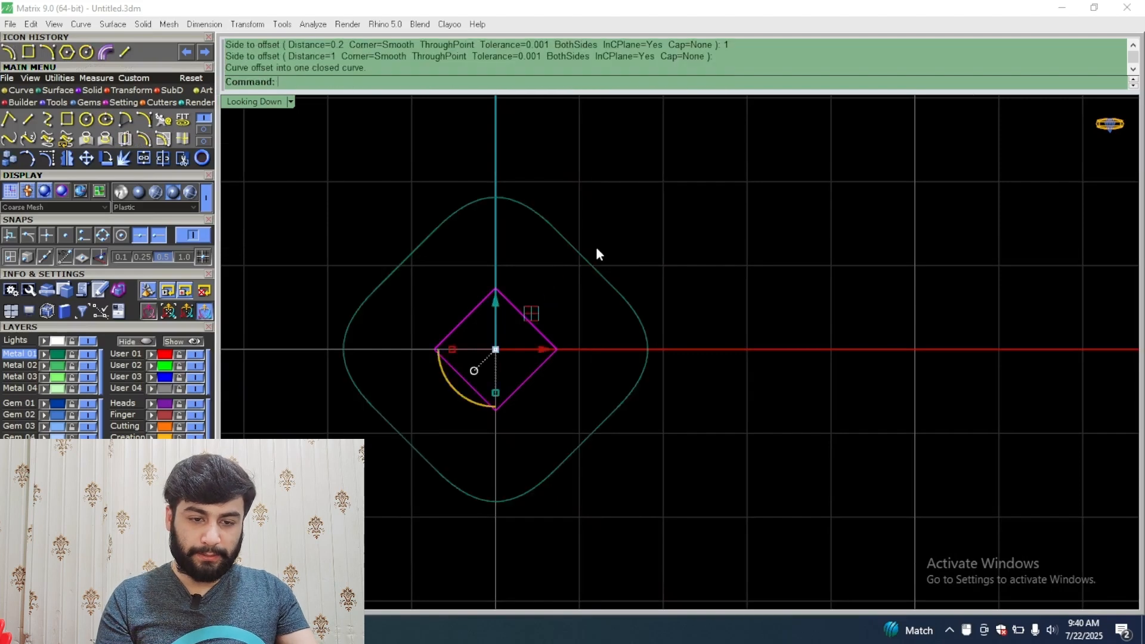
pyautogui.hotkey('ctrl', 'z')
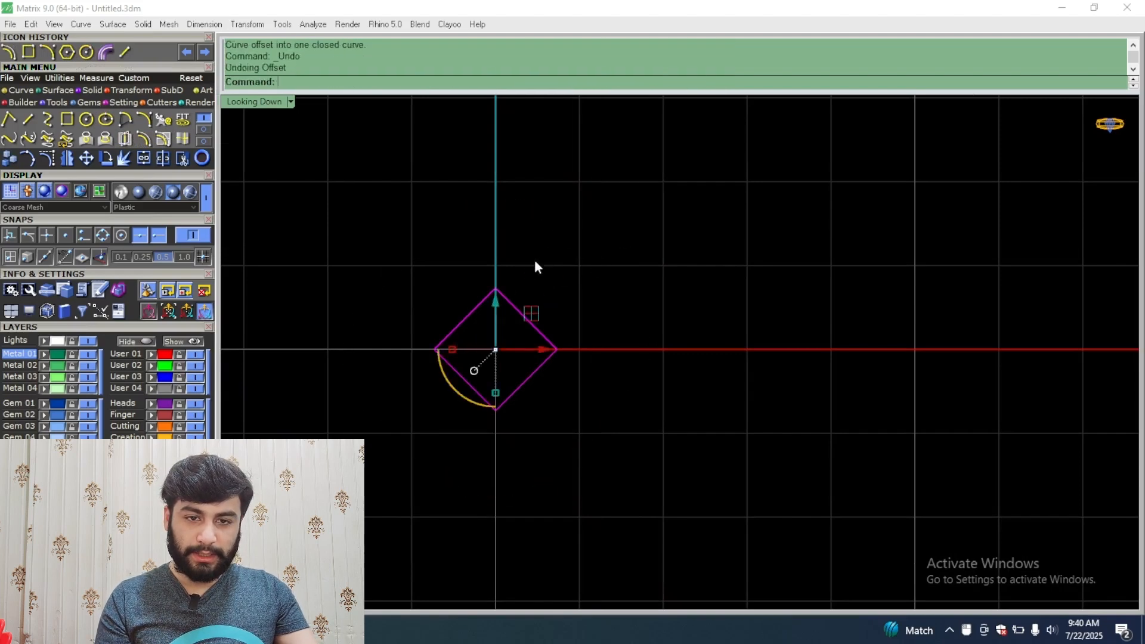
# Step: Offset the diamond outward by 1 with the corner option set to Sharp
pyautogui.press('Return')
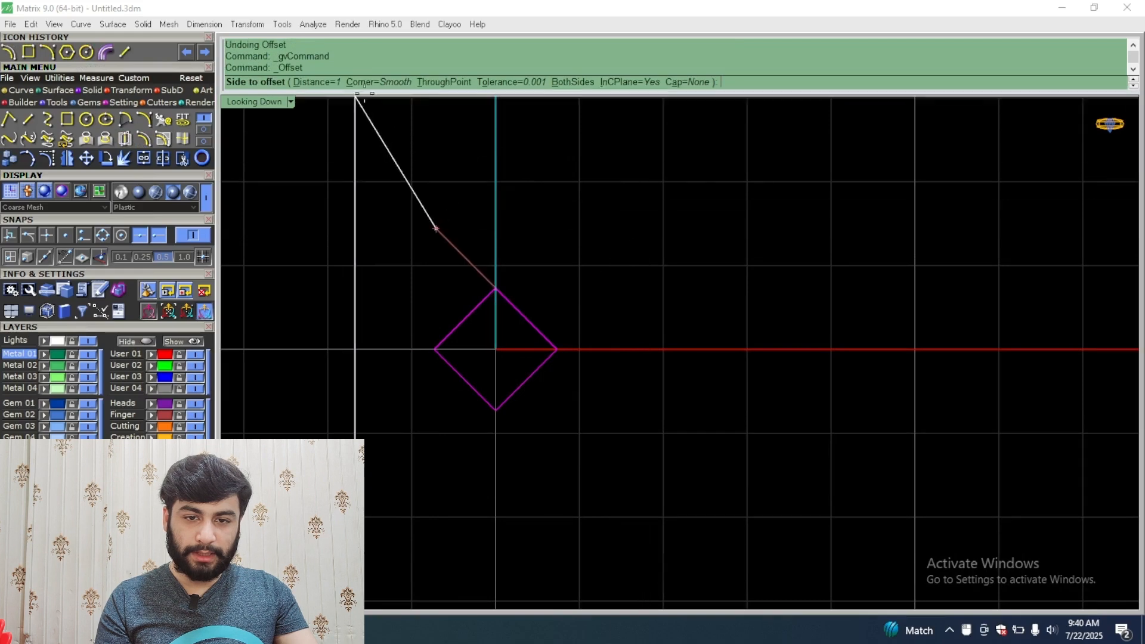
pyautogui.click(369, 83)
pyautogui.click(326, 82)
pyautogui.click(632, 203)
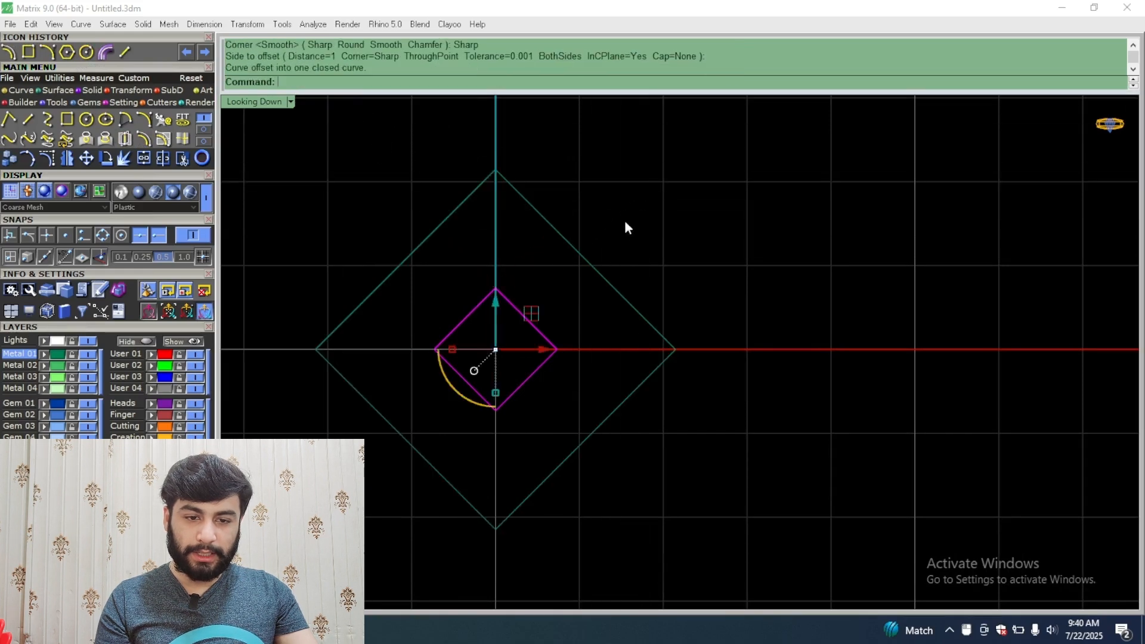
# Step: Scale the outer diamond uniformly down slightly about its center and deselect it
pyautogui.scroll(-2, 649, 292)
pyautogui.scroll(2, 620, 288)
pyautogui.moveTo(592, 279); pyautogui.dragTo(551, 361, button='right')
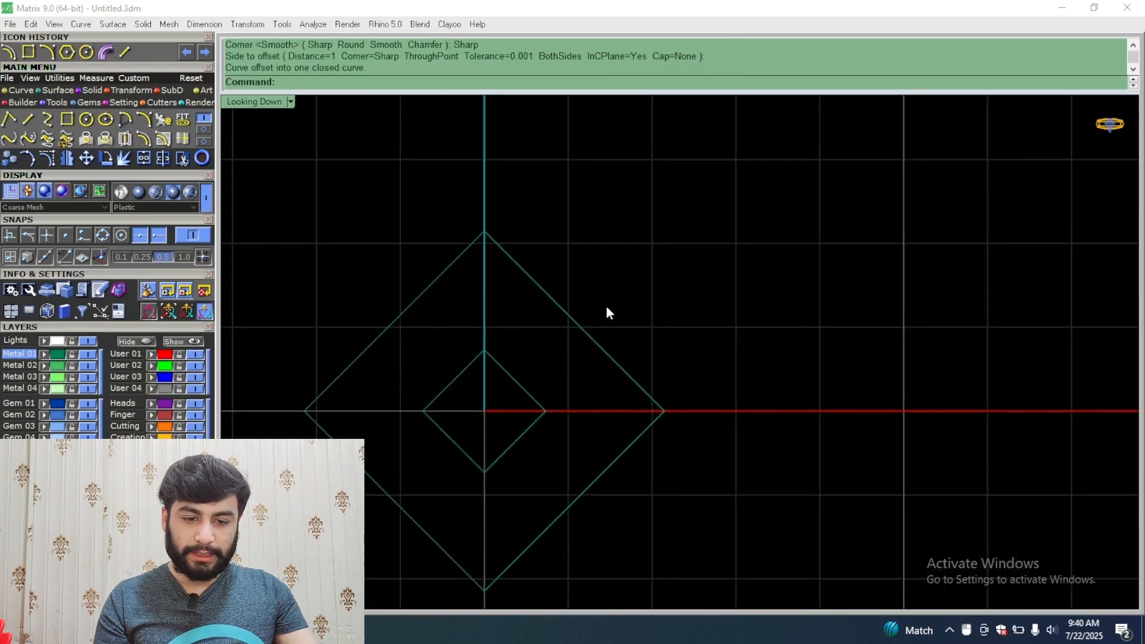
pyautogui.click(584, 332)
pyautogui.moveTo(305, 411); pyautogui.dragTo(329, 411)
pyautogui.press('Escape')
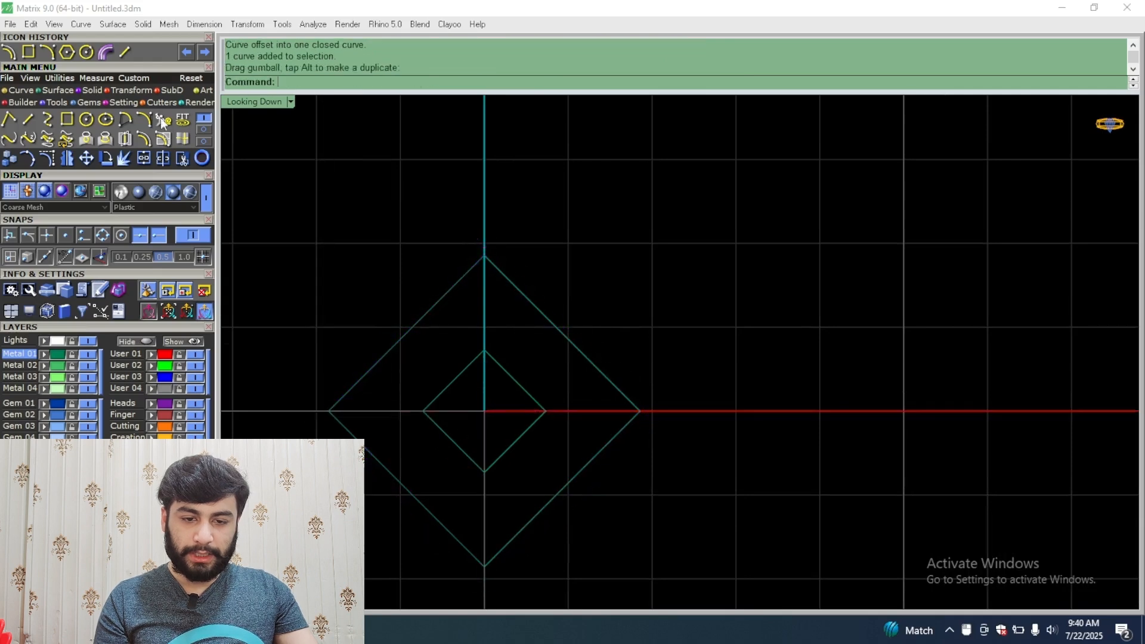
# Step: Draw a line from the upper corner of the inner diamond to the upper corner of the outer diamond
pyautogui.click(28, 119)
pyautogui.click(484, 351)
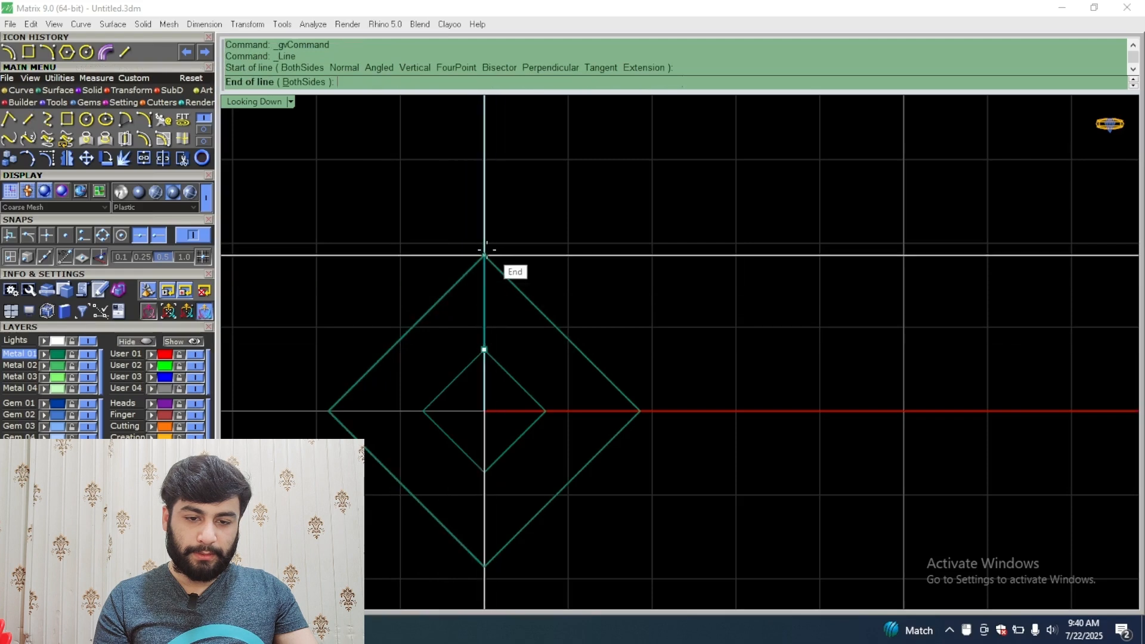
pyautogui.click(484, 257)
# Step: Polar-array the connecting line as 4 items over 360 degrees around the origin, and group all curves of the diamond motif
pyautogui.click(487, 291)
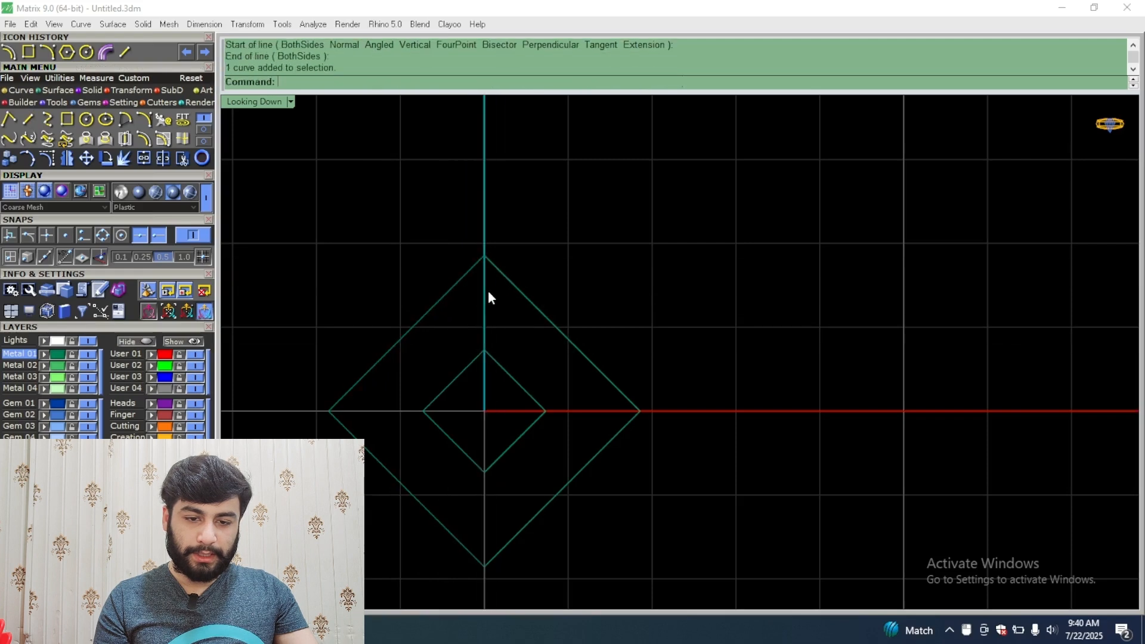
pyautogui.click(140, 92)
pyautogui.click(163, 118)
pyautogui.write('0')
pyautogui.press('Return')
pyautogui.write('4')
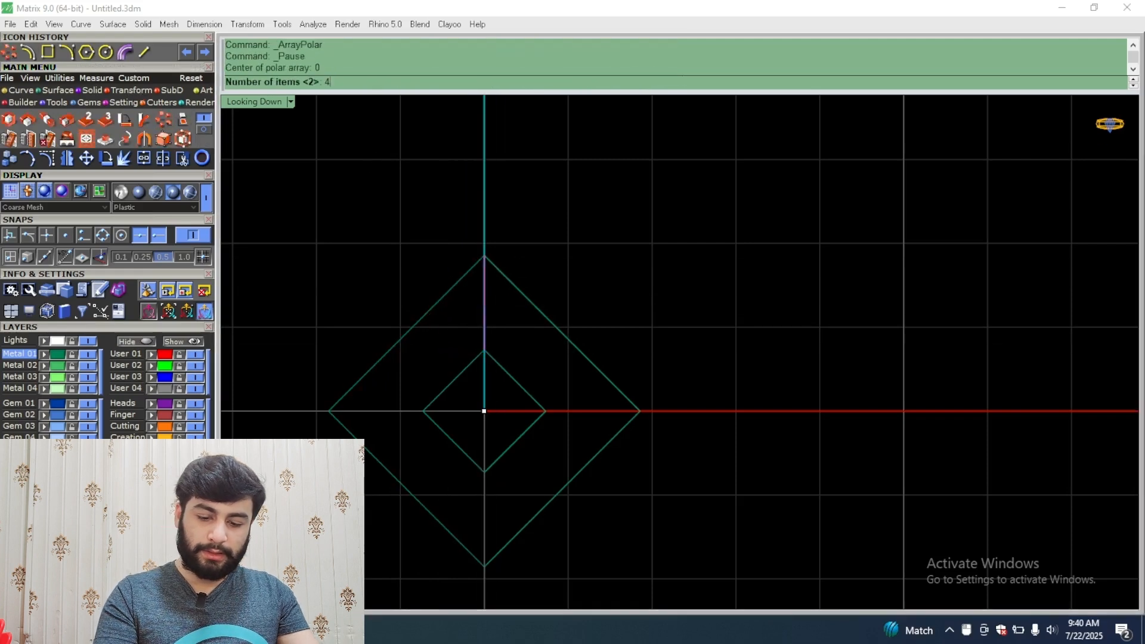
pyautogui.press('Return')
pyautogui.press('Return')
pyautogui.press('Return')
pyautogui.hotkey('ctrl', 'a')
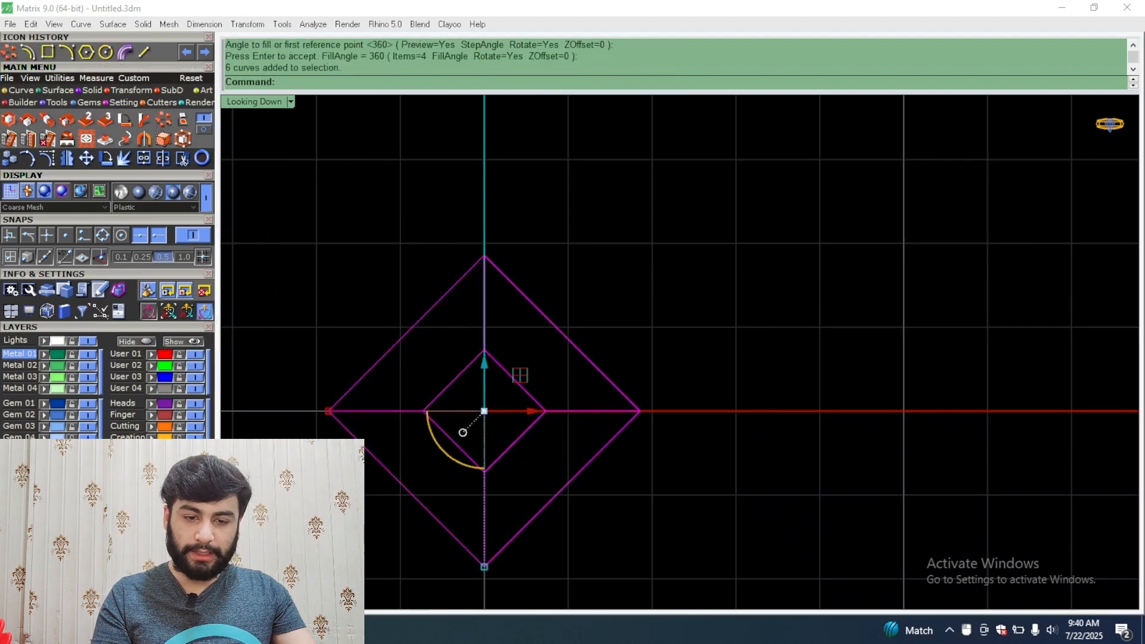
pyautogui.hotkey('ctrl', 'g')
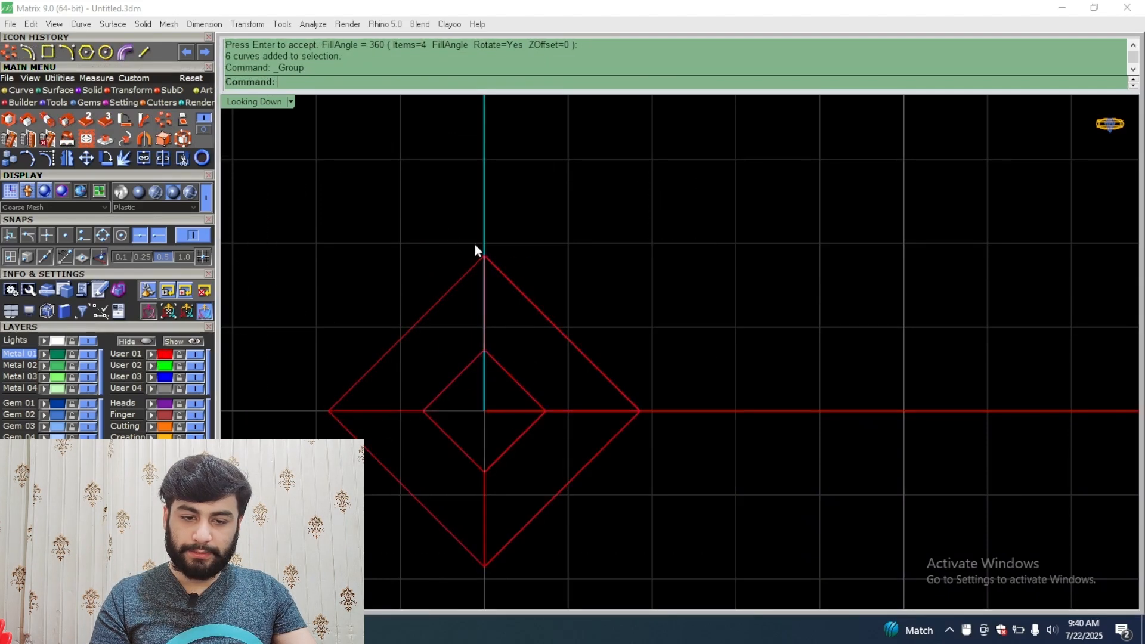
# Step: Copy the grouped diamond motif along X so that its left corner meets the original's right corner
pyautogui.scroll(-4, 475, 249)
pyautogui.moveTo(575, 224); pyautogui.dragTo(443, 386)
pyautogui.click(11, 158)
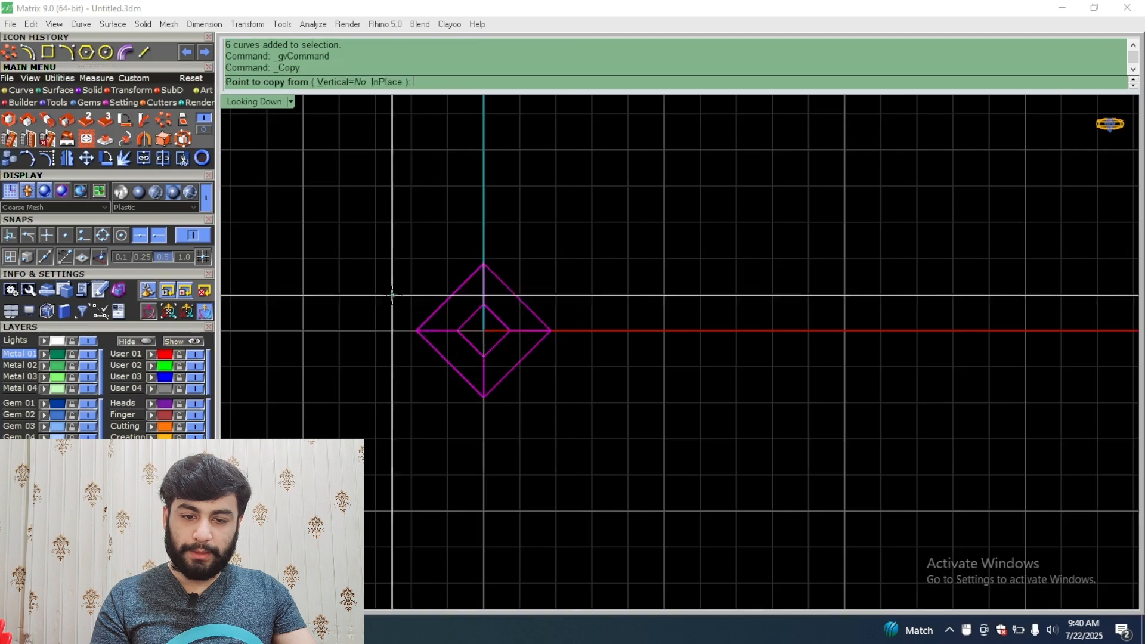
pyautogui.click(416, 330)
pyautogui.click(550, 329)
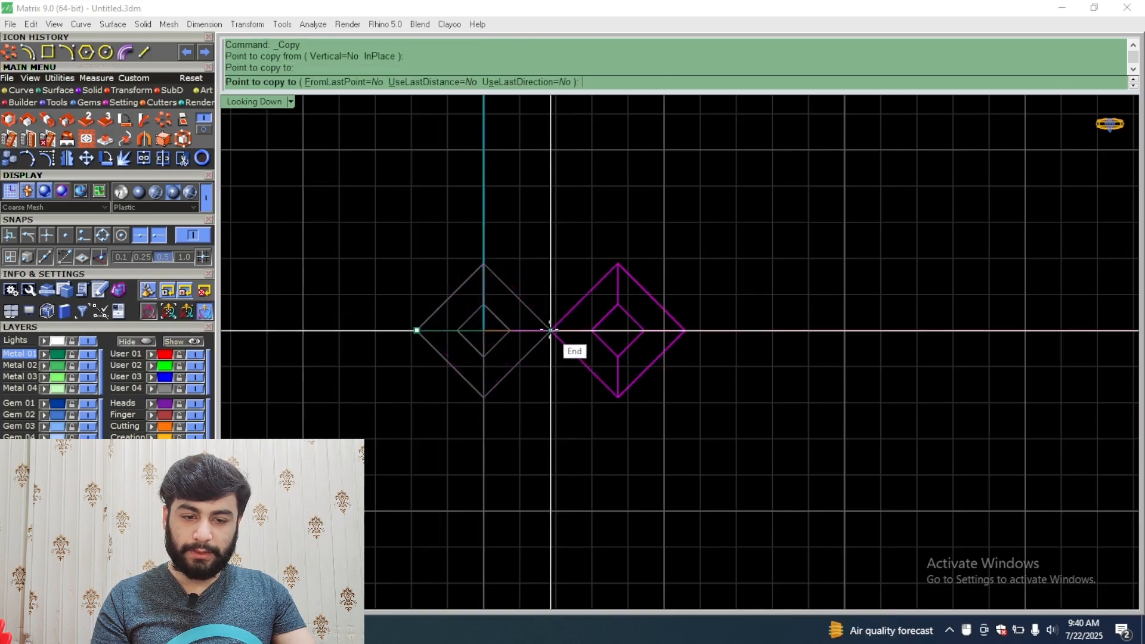
# Step: Add four more copies of the motif to the row with FromLastPoint, UseLastDistance and UseLastDirection set to Yes
pyautogui.scroll(-2, 566, 324)
pyautogui.click(360, 85)
pyautogui.click(410, 84)
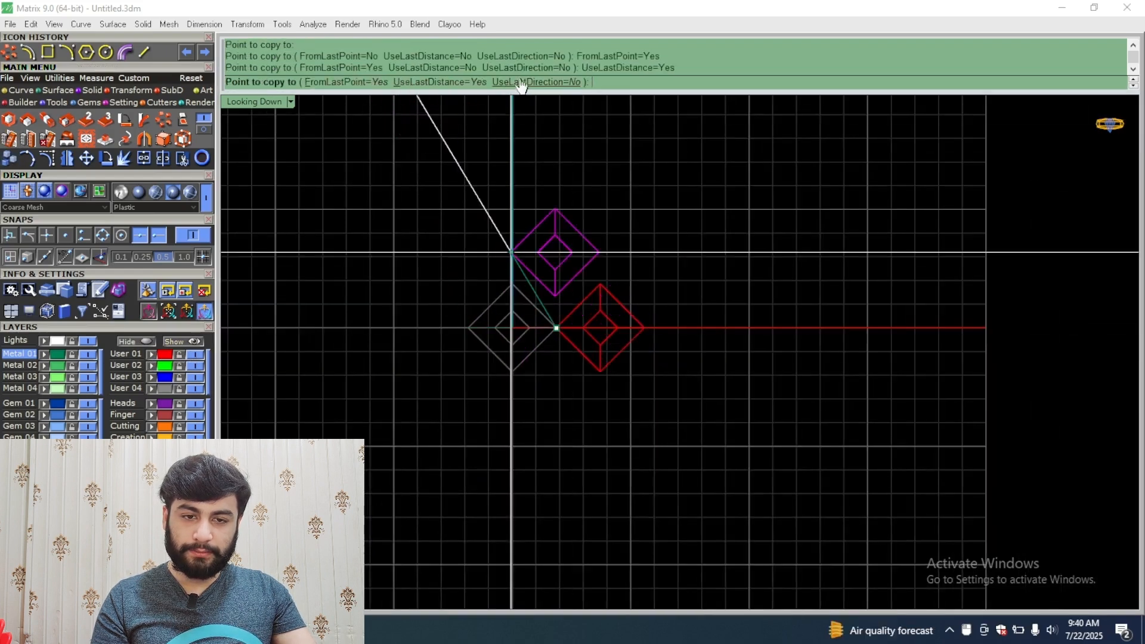
pyautogui.click(524, 84)
pyautogui.scroll(-8, 631, 205)
pyautogui.click(799, 194)
pyautogui.click(903, 190)
pyautogui.click(905, 190)
pyautogui.click(905, 190)
pyautogui.rightClick(904, 190)
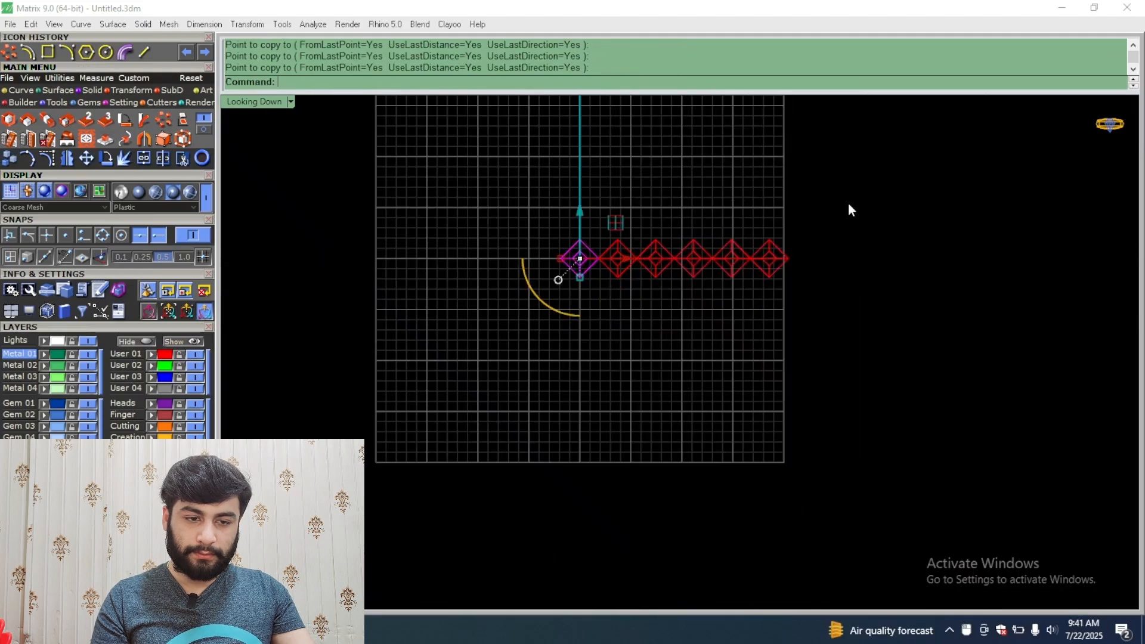
# Step: Select the row of six diamonds and copy it from the first diamond's lower corner to its right corner
pyautogui.moveTo(848, 205); pyautogui.dragTo(396, 340)
pyautogui.scroll(10, 683, 206)
pyautogui.moveTo(612, 239); pyautogui.dragTo(597, 299, button='right')
pyautogui.scroll(4, 413, 398)
pyautogui.rightClick(412, 401)
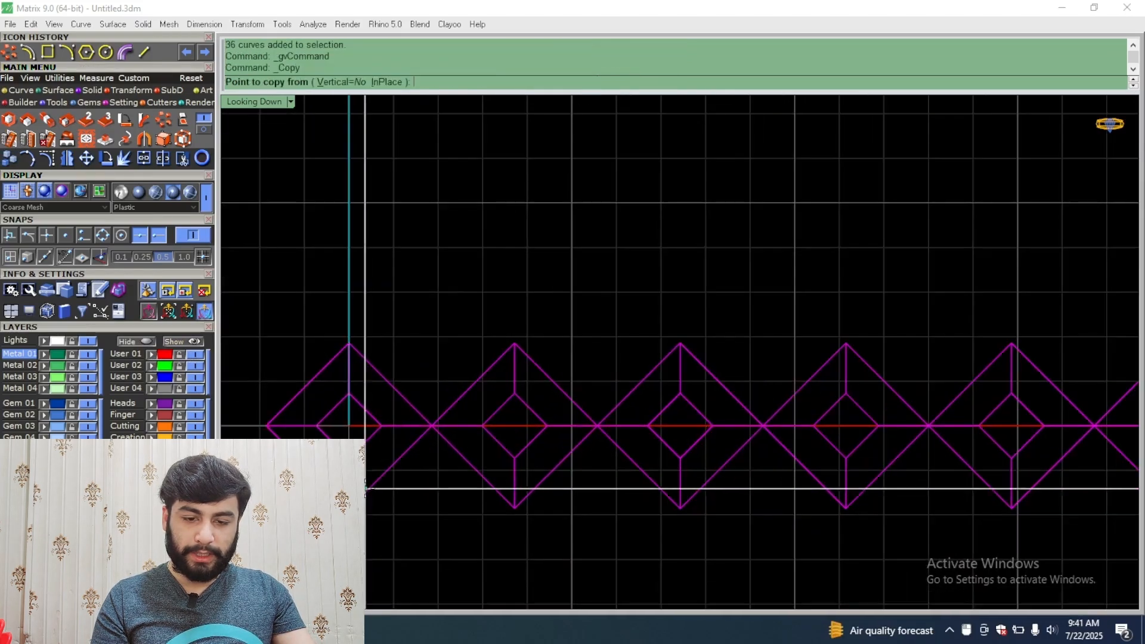
pyautogui.click(349, 509)
pyautogui.click(432, 425)
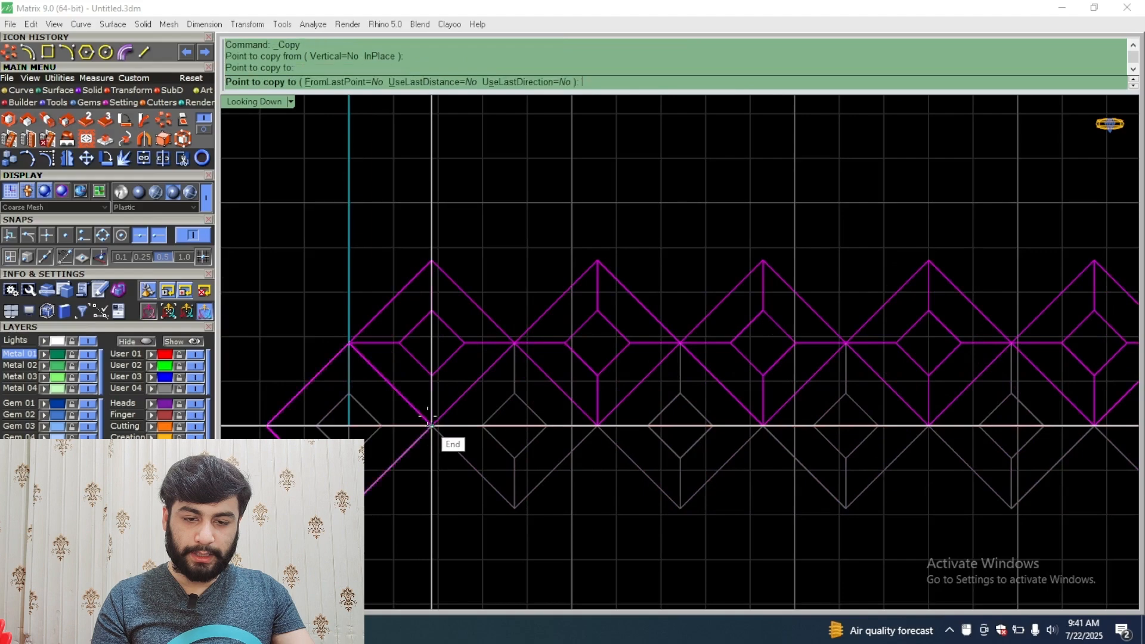
# Step: Stack further copies of the six-diamond row upward, snapping to alternating diamond corners so the rows interlock into a mesh
pyautogui.click(348, 339)
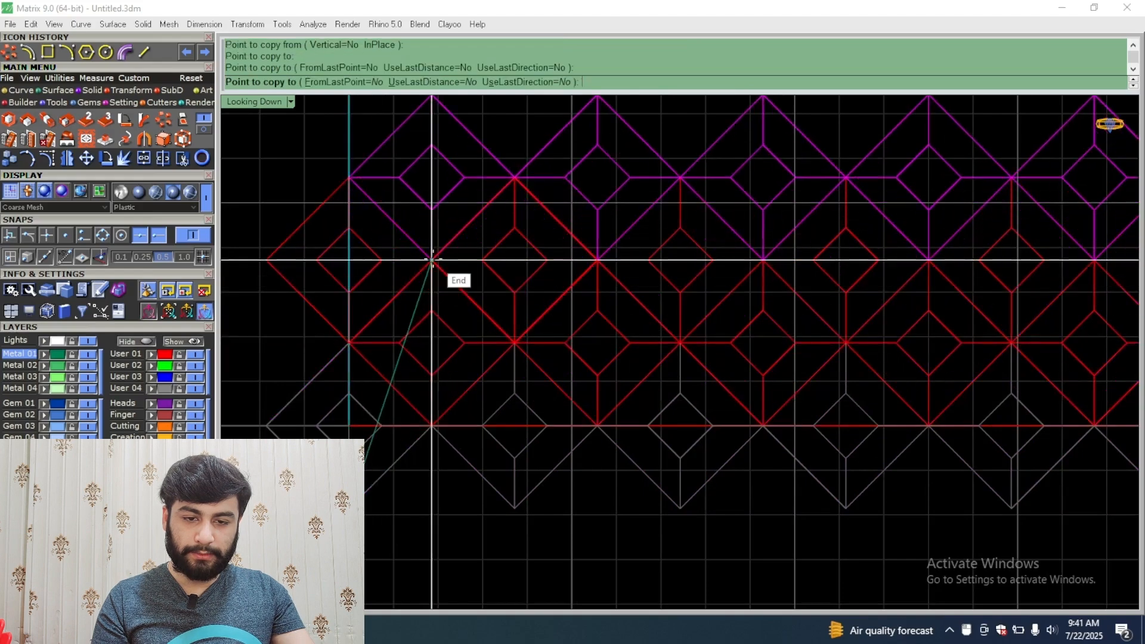
pyautogui.click(433, 260)
pyautogui.scroll(-6, 432, 260)
pyautogui.click(389, 215)
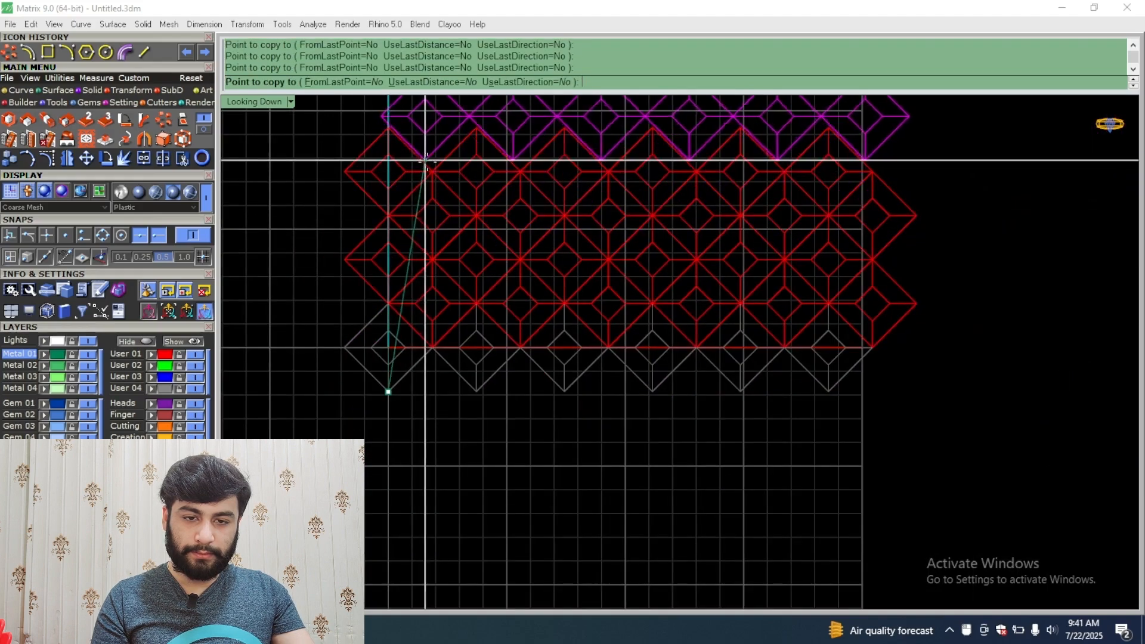
pyautogui.moveTo(331, 137); pyautogui.dragTo(276, 357, button='right')
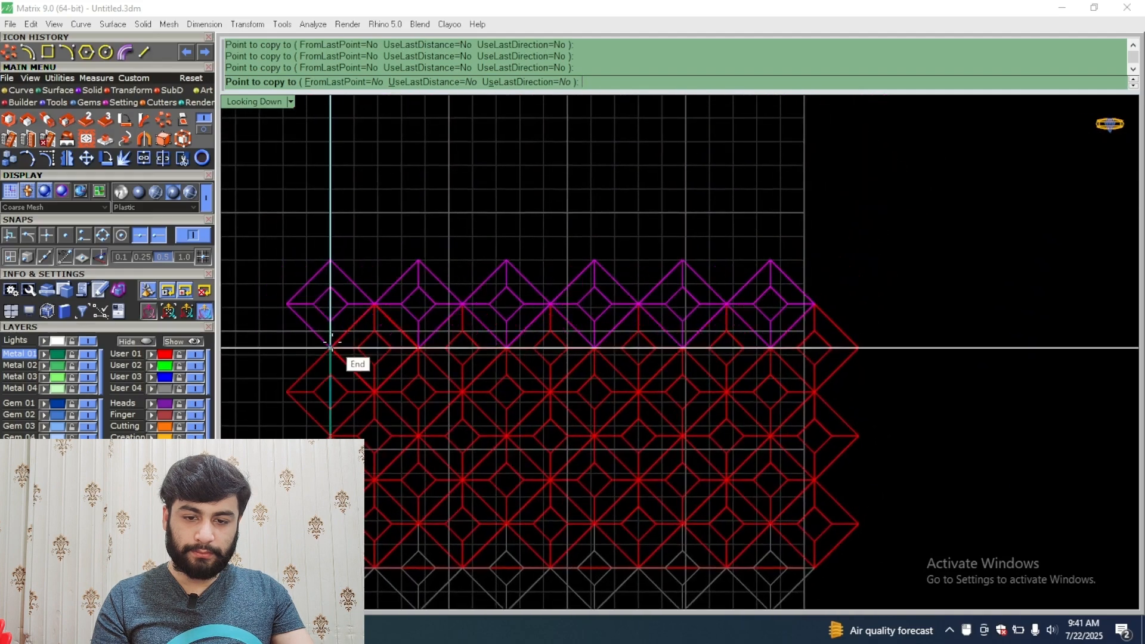
pyautogui.click(330, 347)
pyautogui.click(374, 304)
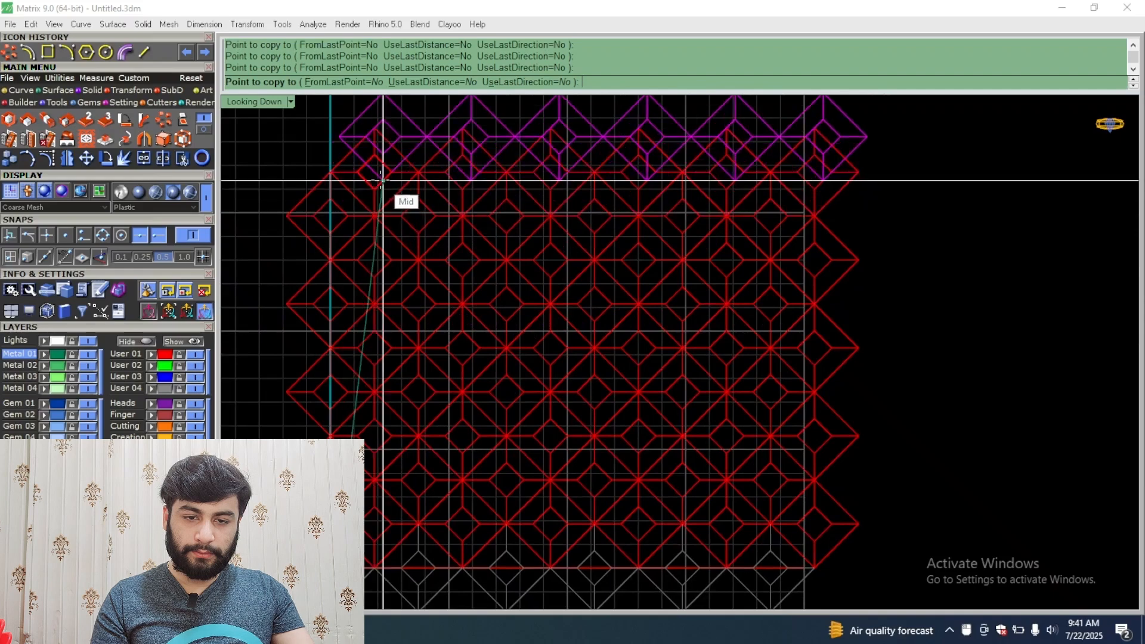
pyautogui.moveTo(379, 180); pyautogui.dragTo(394, 290, button='right')
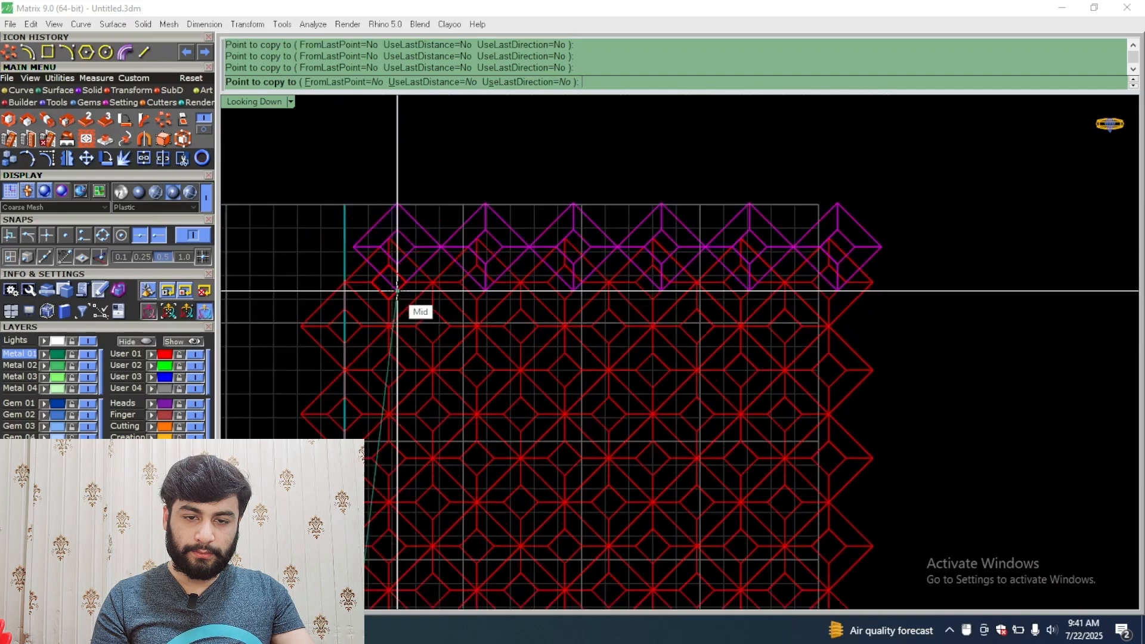
pyautogui.click(345, 281)
pyautogui.press('Return')
# Step: Delete the diamonds protruding past the mesh's right edge and group all the remaining diamond curves
pyautogui.scroll(-3, 610, 167)
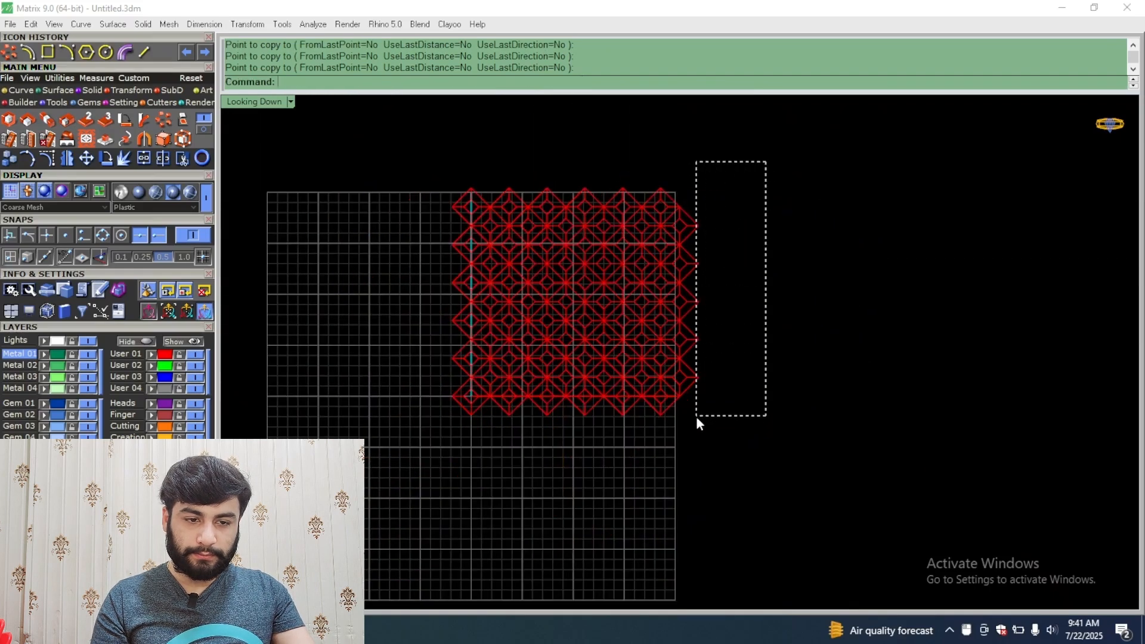
pyautogui.moveTo(696, 416); pyautogui.dragTo(695, 417)
pyautogui.press('Delete')
pyautogui.moveTo(796, 98); pyautogui.dragTo(288, 520)
pyautogui.hotkey('ctrl', 'g')
# Step: Move the grouped diamond mesh along X until it is clear of the grid
pyautogui.moveTo(609, 302); pyautogui.dragTo(946, 313)
pyautogui.click(599, 313)
pyautogui.moveTo(863, 278); pyautogui.dragTo(535, 288, button='right')
pyautogui.click(610, 275)
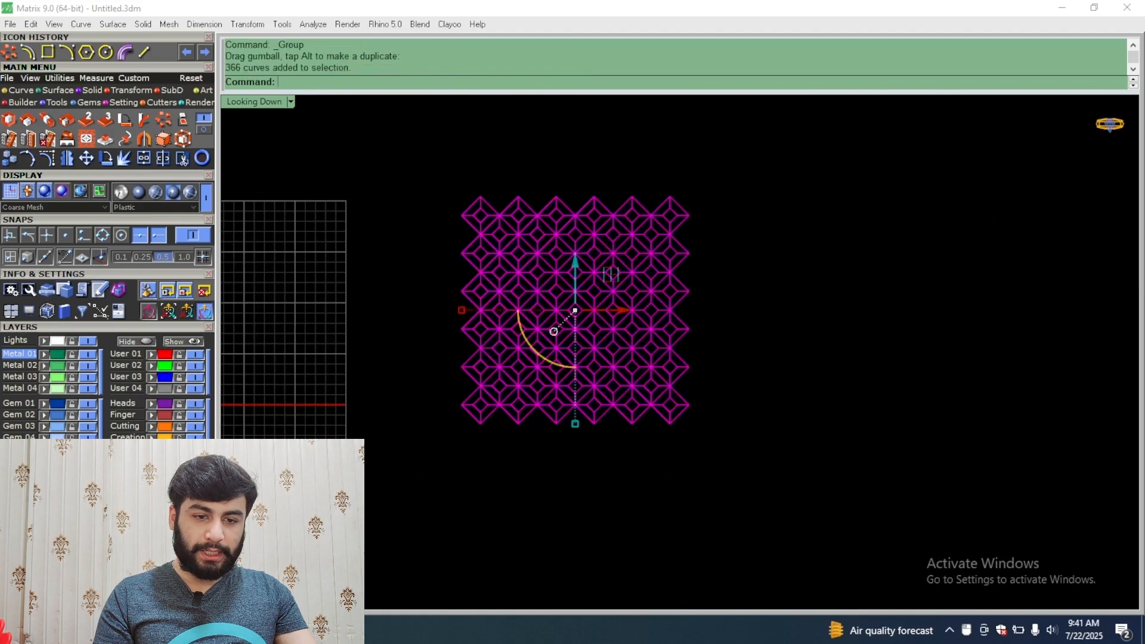
# Step: Show all hidden patterns and place the diamond mesh directly below the square mesh
pyautogui.click(165, 340)
pyautogui.scroll(-5, 499, 349)
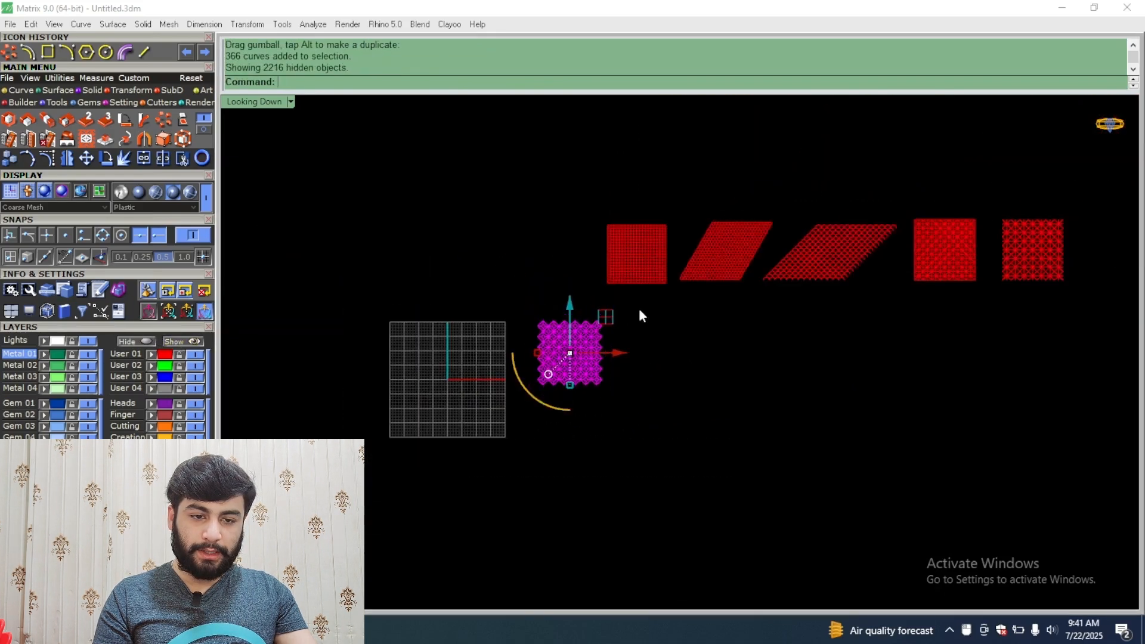
pyautogui.moveTo(639, 309); pyautogui.dragTo(560, 352, button='right')
pyautogui.moveTo(559, 353); pyautogui.dragTo(628, 356)
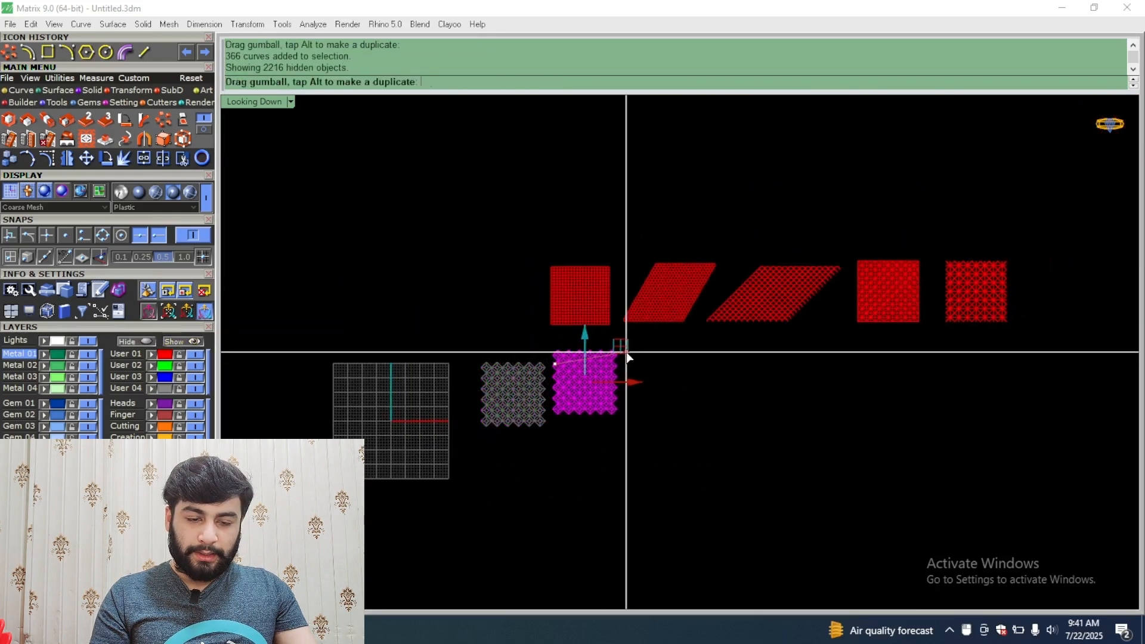
pyautogui.click(669, 430)
# Step: Select all six finished patterns and hide them to clear the grid
pyautogui.scroll(3, 636, 391)
pyautogui.scroll(2, 506, 387)
pyautogui.scroll(-8, 491, 381)
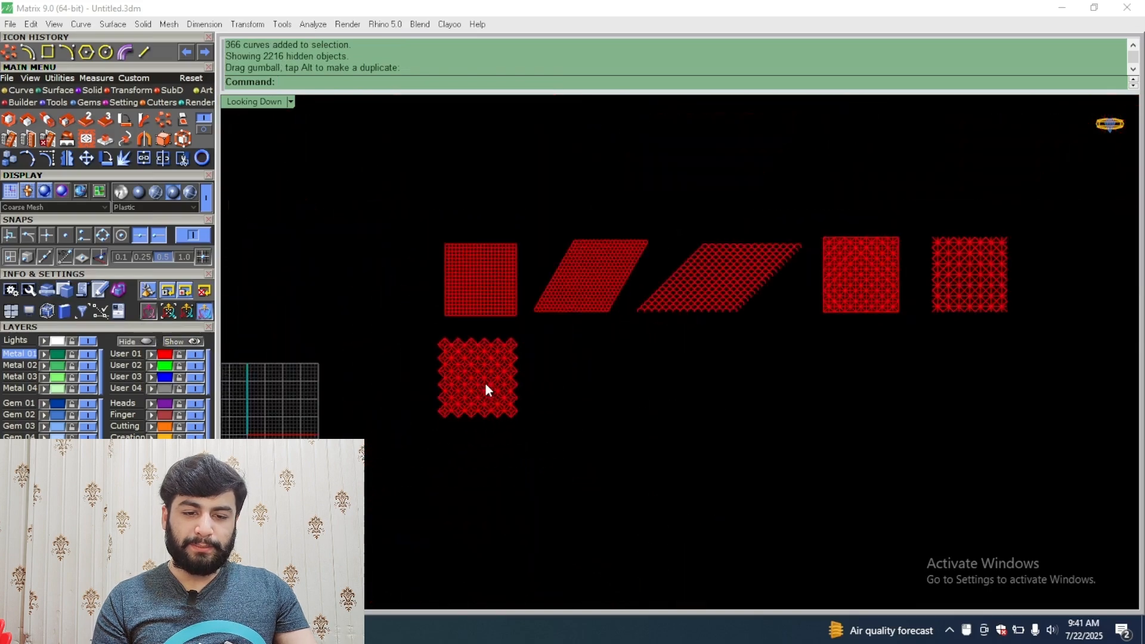
pyautogui.moveTo(1067, 158); pyautogui.dragTo(425, 547)
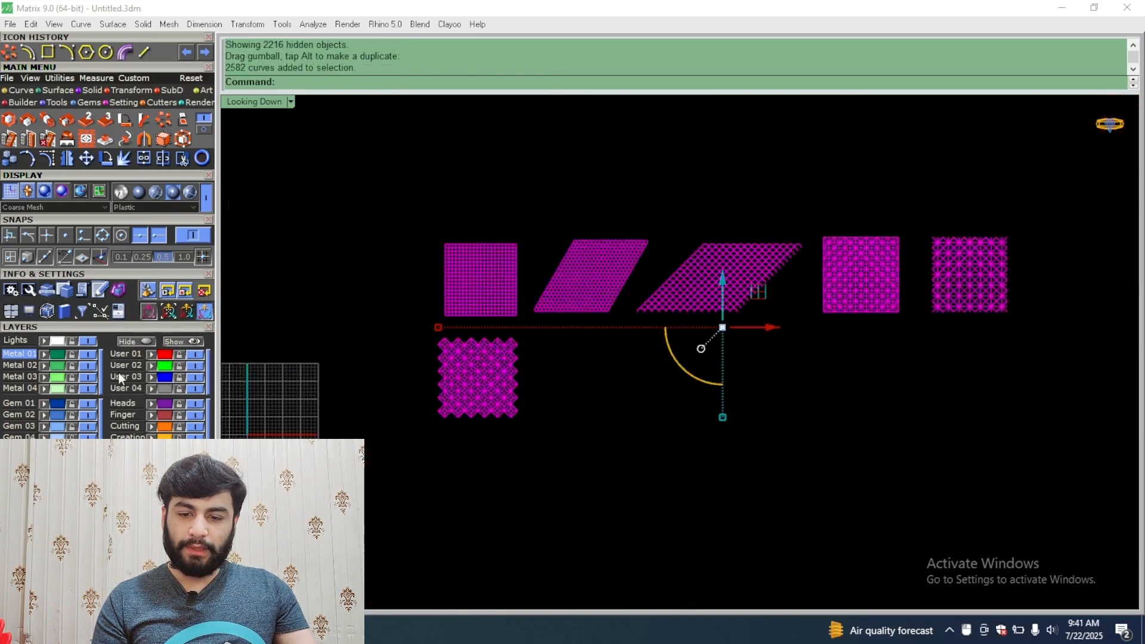
pyautogui.click(127, 339)
# Step: Draw a circle with a diameter of 2 centred at the origin
pyautogui.moveTo(329, 380); pyautogui.dragTo(500, 328, button='right')
pyautogui.scroll(6, 376, 369)
pyautogui.moveTo(389, 376); pyautogui.dragTo(483, 305, button='right')
pyautogui.scroll(3, 477, 302)
pyautogui.scroll(-3, 422, 248)
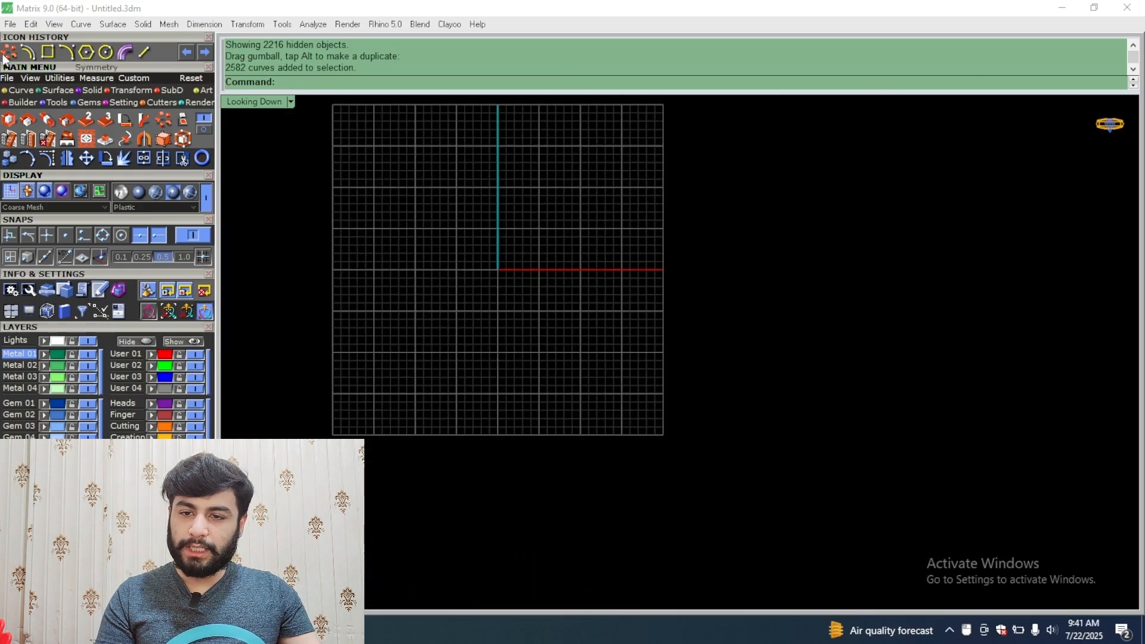
pyautogui.click(21, 90)
pyautogui.scroll(2, 490, 237)
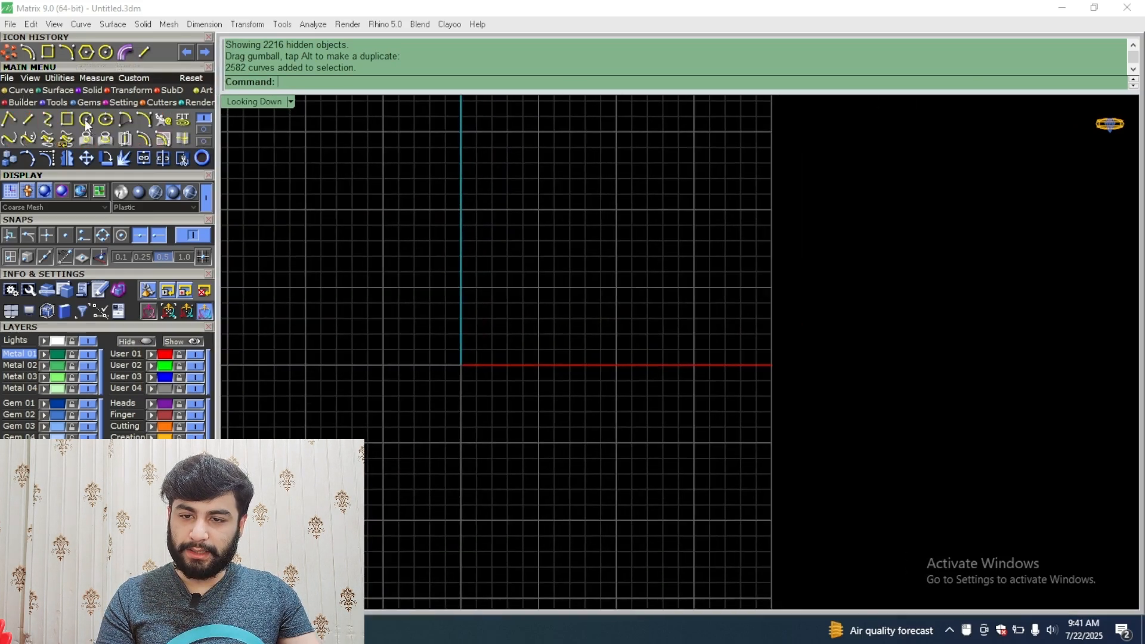
pyautogui.click(85, 119)
pyautogui.scroll(3, 438, 324)
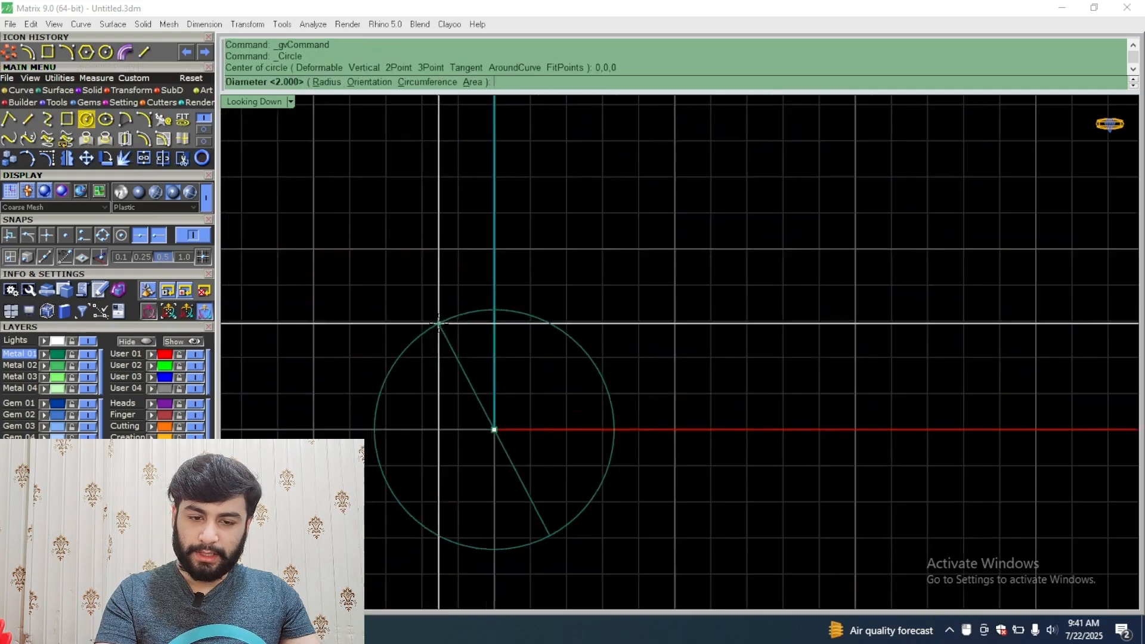
pyautogui.press('Return')
# Step: Edit the circle's control points to reshape it into a narrow vertical leaf with pointed upper and lower tips
pyautogui.click(493, 463)
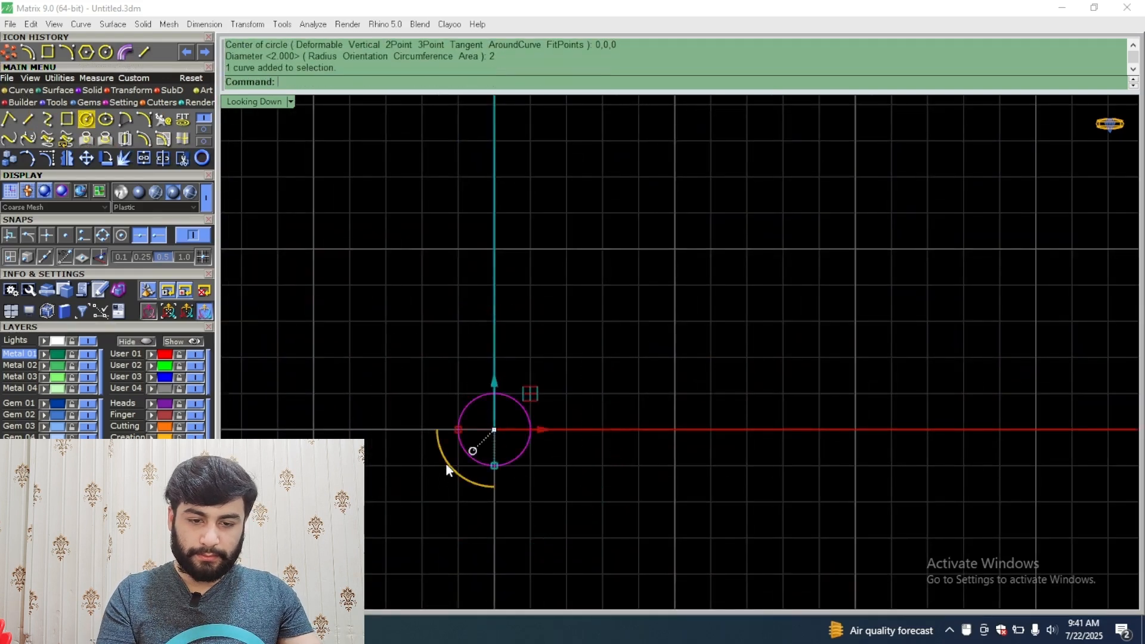
pyautogui.scroll(3, 446, 464)
pyautogui.click(51, 161)
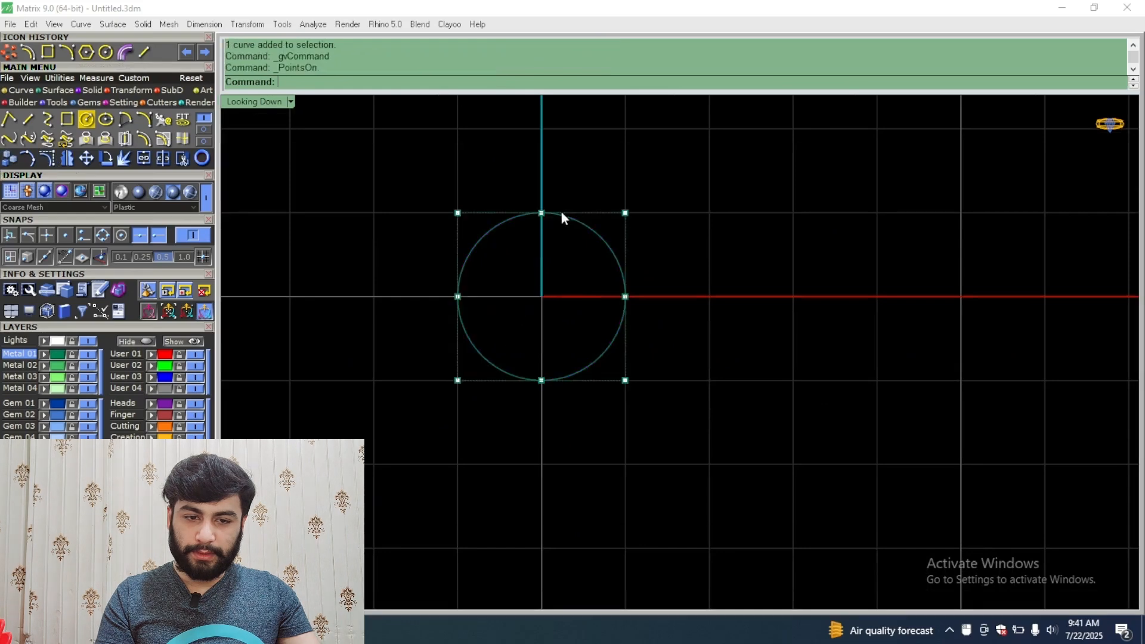
pyautogui.moveTo(522, 477); pyautogui.dragTo(523, 477)
pyautogui.moveTo(317, 287); pyautogui.dragTo(359, 306)
pyautogui.moveTo(440, 223); pyautogui.dragTo(491, 470)
pyautogui.moveTo(481, 430)
pyautogui.mouseDown()
pyautogui.moveTo(484, 476)
pyautogui.moveTo(471, 422)
pyautogui.mouseUp()
pyautogui.press('Escape')
pyautogui.press('Escape')
# Step: Move the leaf up along Y so its lower tip sits just above the origin
pyautogui.click(481, 476)
pyautogui.moveTo(561, 391); pyautogui.dragTo(511, 429, button='right')
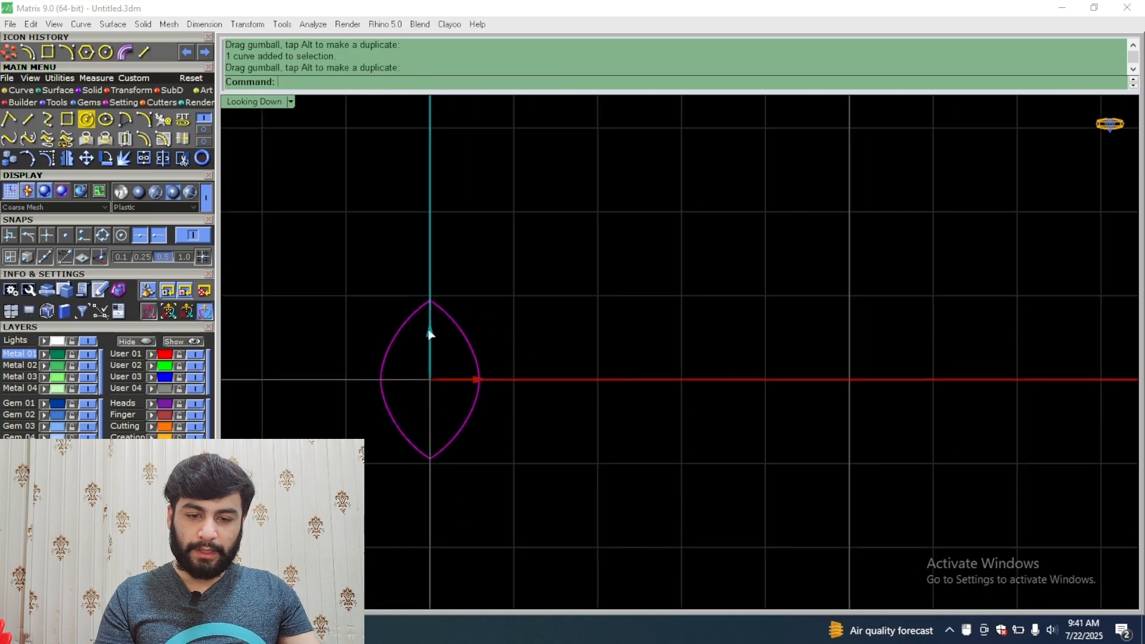
pyautogui.moveTo(430, 334); pyautogui.dragTo(429, 251)
# Step: Polar-array the leaf as 4 items over 360 degrees around the origin
pyautogui.click(132, 91)
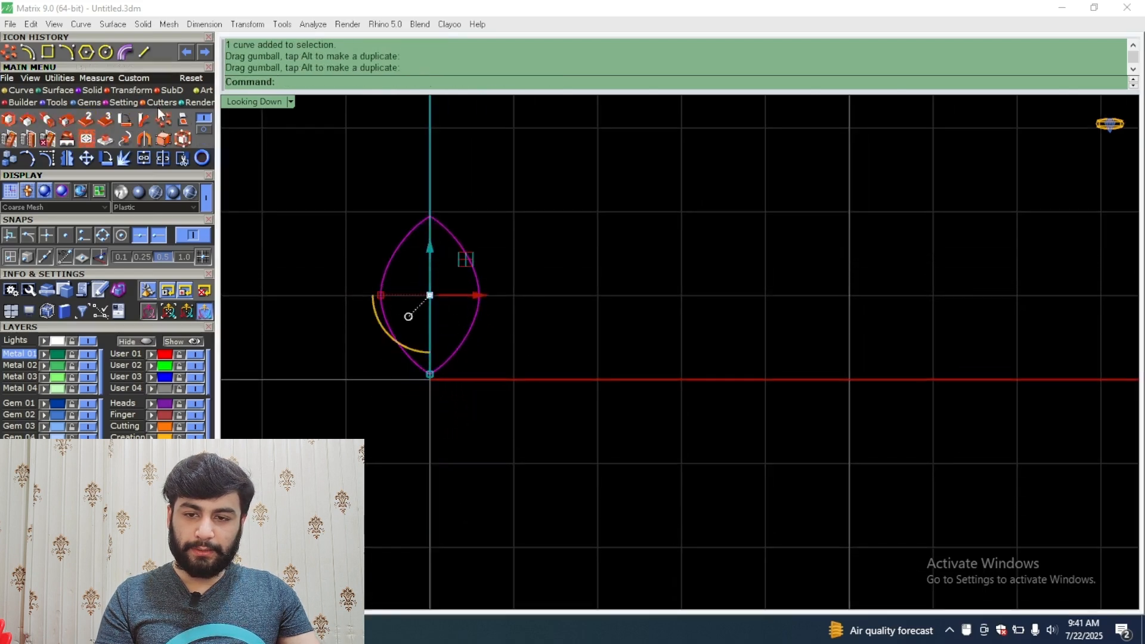
pyautogui.click(163, 119)
pyautogui.press('Return')
pyautogui.press('Return')
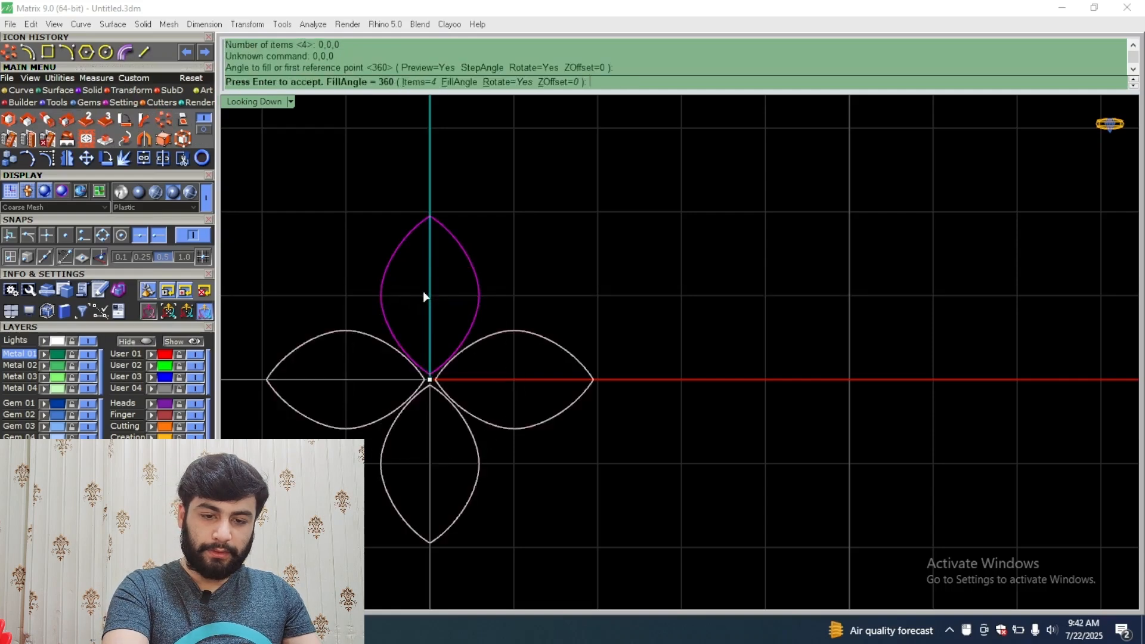
pyautogui.press('Return')
# Step: Nudge the original upper petal slightly down toward the origin to tighten the four-petal flower
pyautogui.scroll(5, 449, 360)
pyautogui.scroll(5, 395, 392)
pyautogui.moveTo(394, 393); pyautogui.dragTo(518, 452, button='right')
pyautogui.scroll(-4, 551, 453)
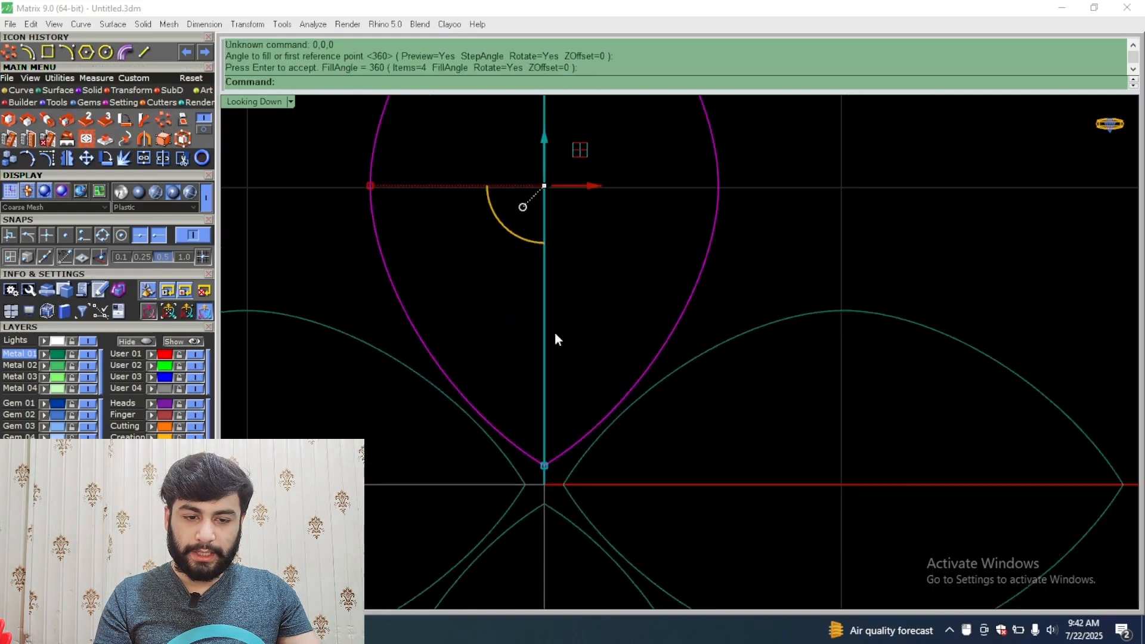
pyautogui.moveTo(544, 136)
pyautogui.mouseDown()
pyautogui.moveTo(542, 154)
pyautogui.moveTo(540, 145)
pyautogui.mouseUp()
pyautogui.click(789, 178)
pyautogui.scroll(-6, 757, 262)
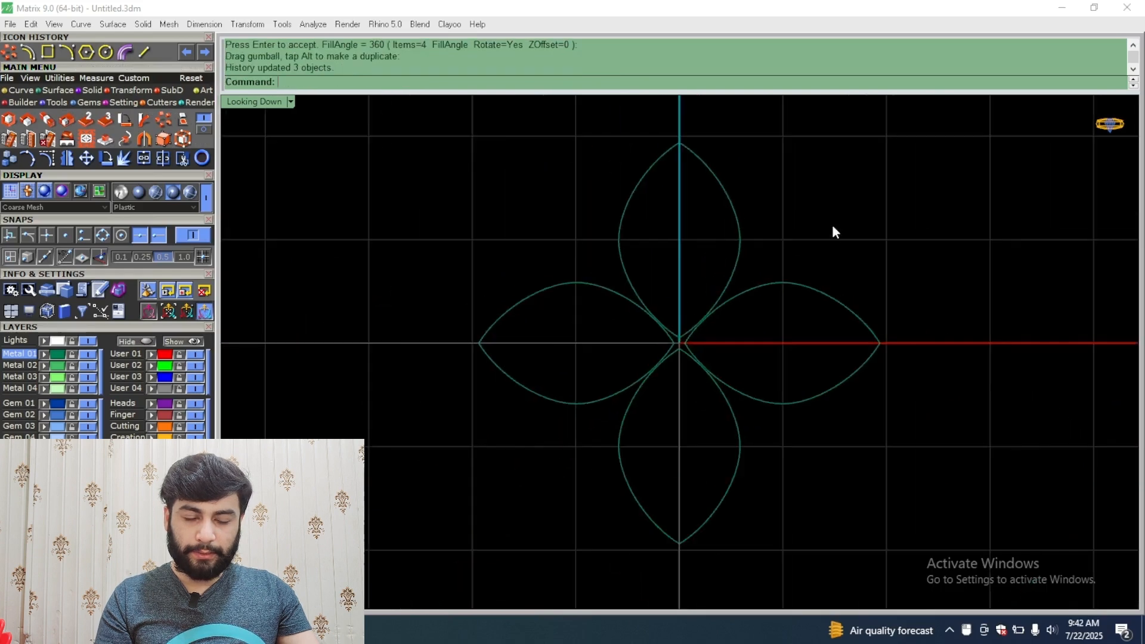
# Step: Select the four petals and group them as one flower motif
pyautogui.moveTo(831, 224); pyautogui.dragTo(508, 418)
pyautogui.scroll(6, 599, 415)
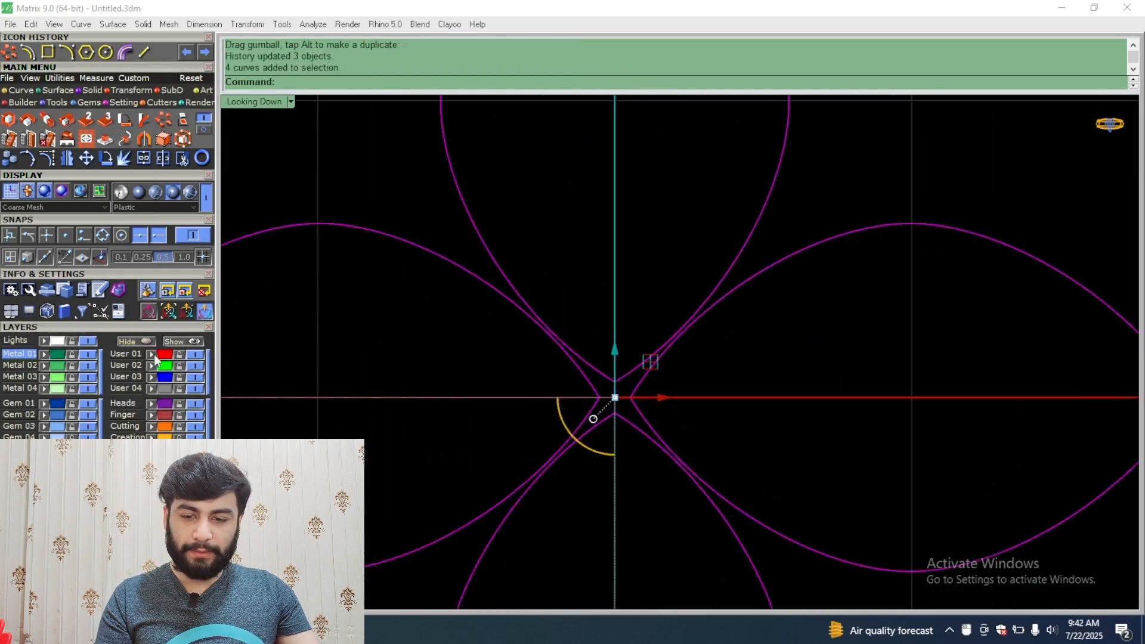
pyautogui.click(578, 376)
pyautogui.scroll(-6, 578, 376)
pyautogui.moveTo(744, 261); pyautogui.dragTo(471, 495)
pyautogui.scroll(-6, 534, 403)
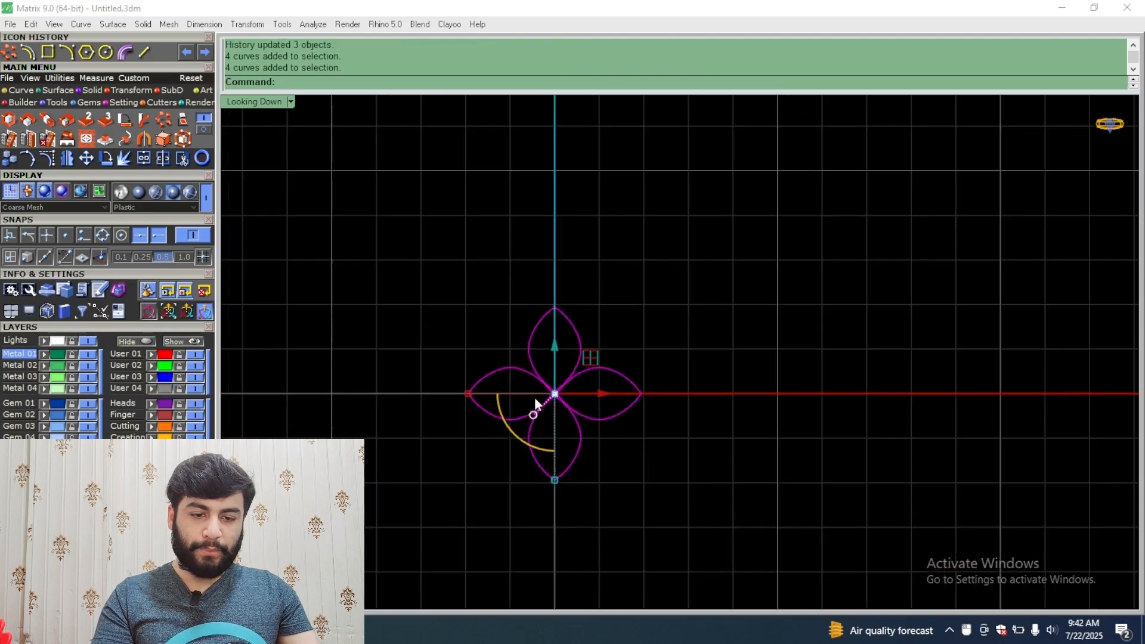
pyautogui.moveTo(570, 387); pyautogui.dragTo(502, 344, button='right')
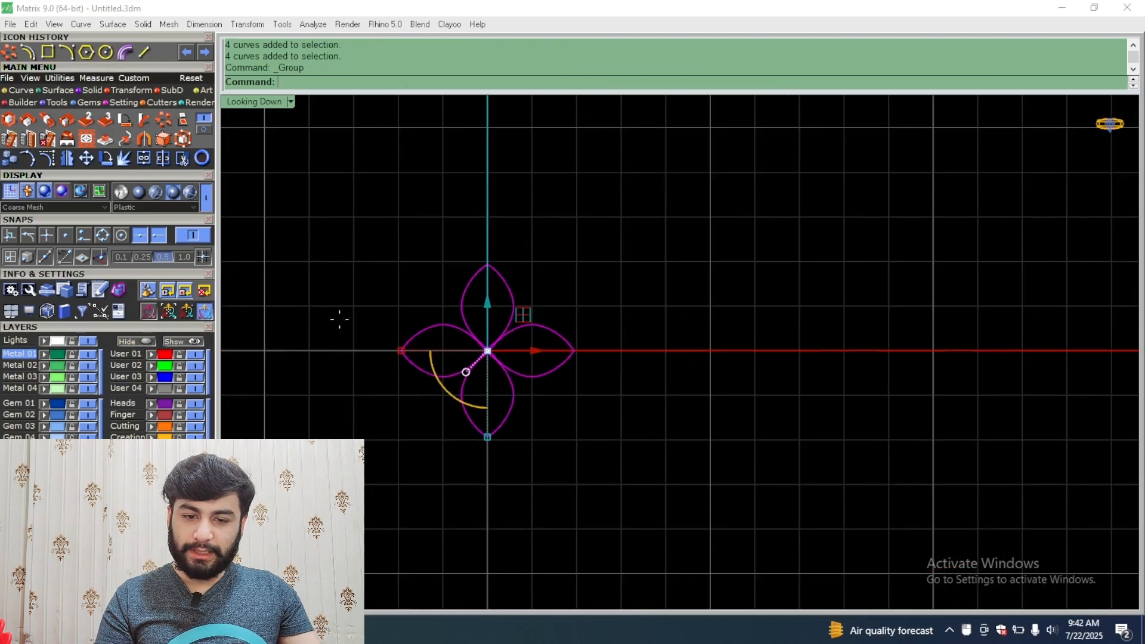
# Step: Copy the flower motif along X from its left tip to successive right tips, making a row of six flowers
pyautogui.hotkey('alt', 'c')
pyautogui.click(400, 349)
pyautogui.click(575, 345)
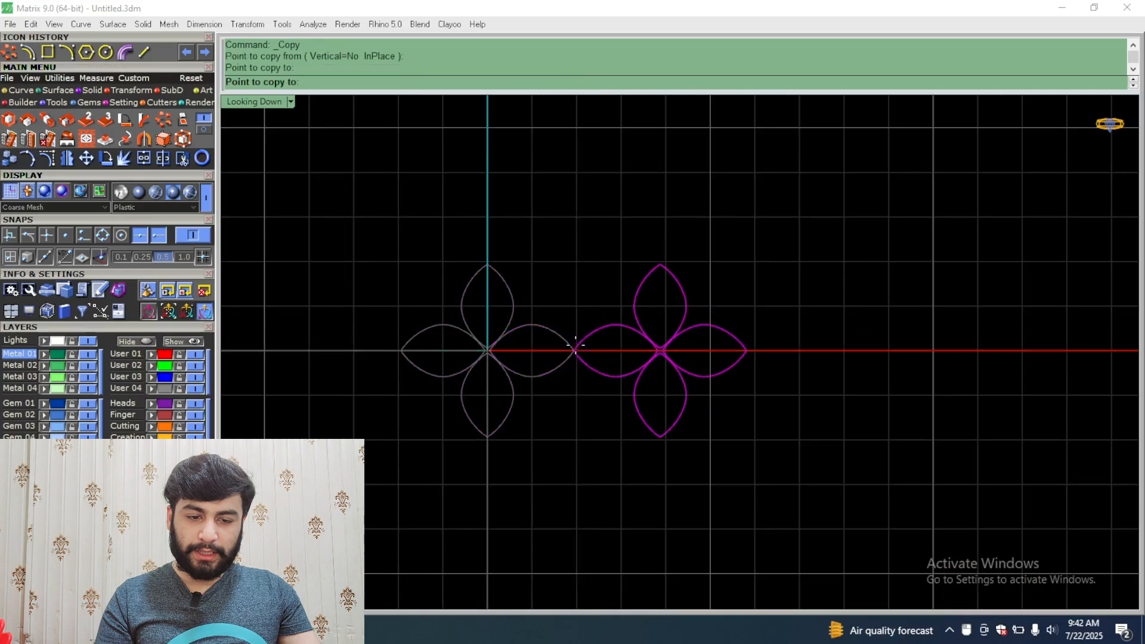
pyautogui.scroll(-5, 575, 344)
pyautogui.click(650, 345)
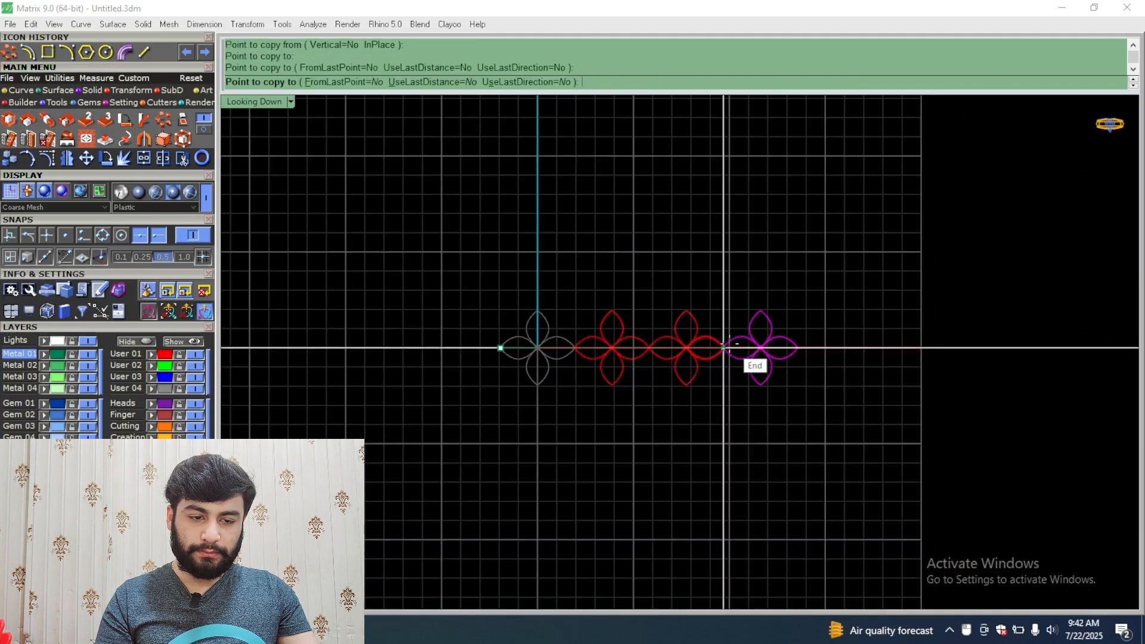
pyautogui.click(723, 346)
pyautogui.click(799, 345)
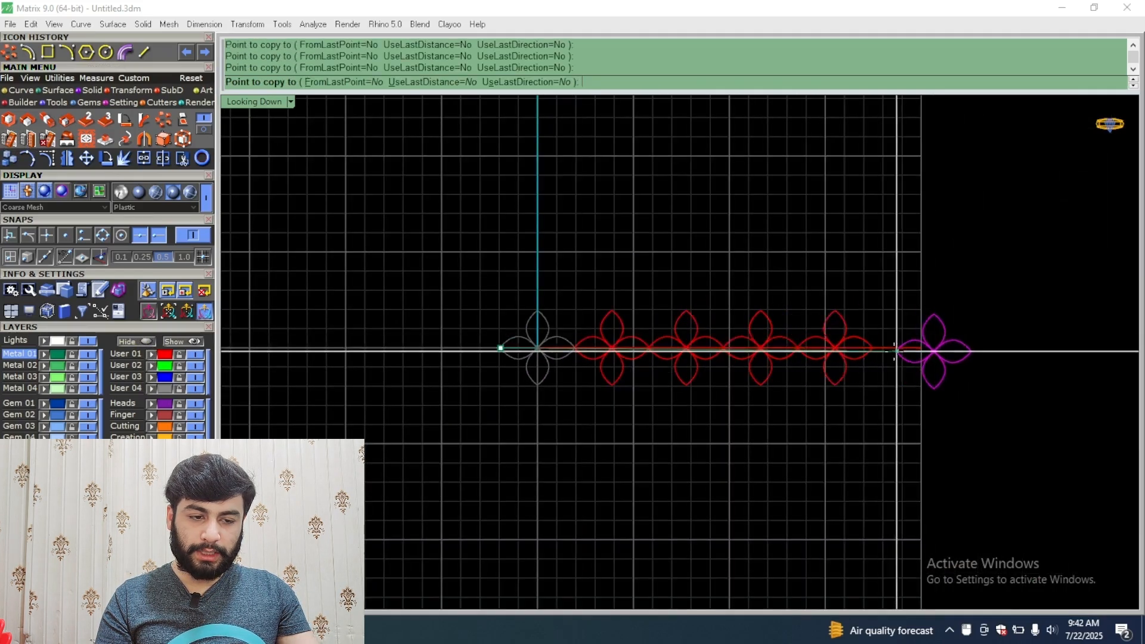
pyautogui.click(871, 349)
pyautogui.press('Return')
# Step: Try to copy the flower row from the first flower's lower tip, and undo the copies that formed the row
pyautogui.moveTo(915, 251); pyautogui.dragTo(511, 403)
pyautogui.scroll(5, 510, 403)
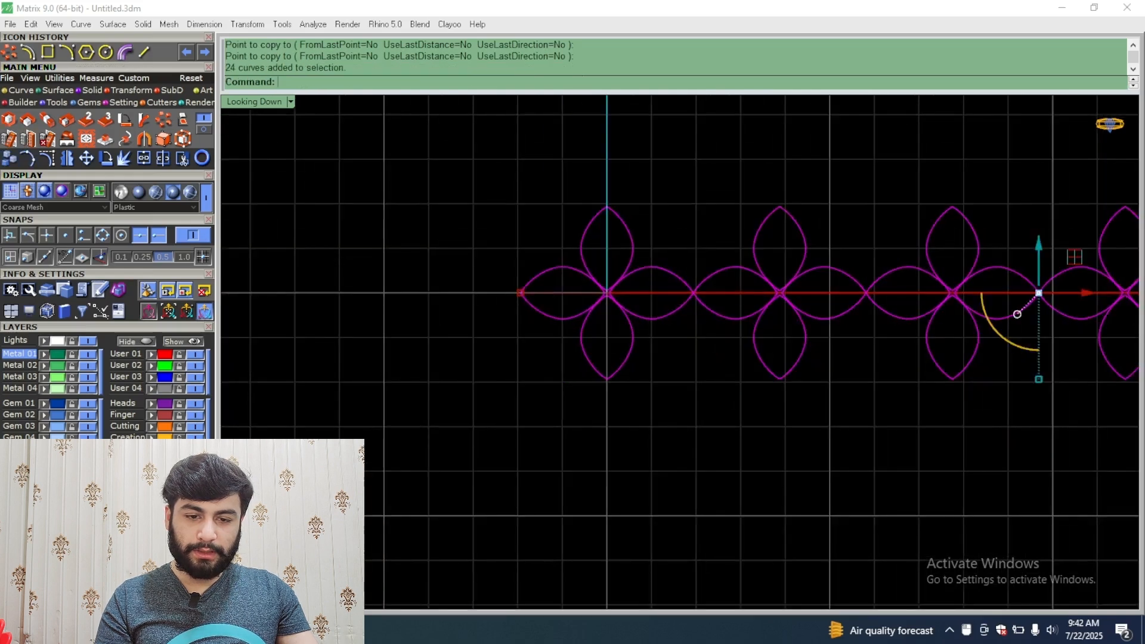
pyautogui.press('Return')
pyautogui.click(607, 378)
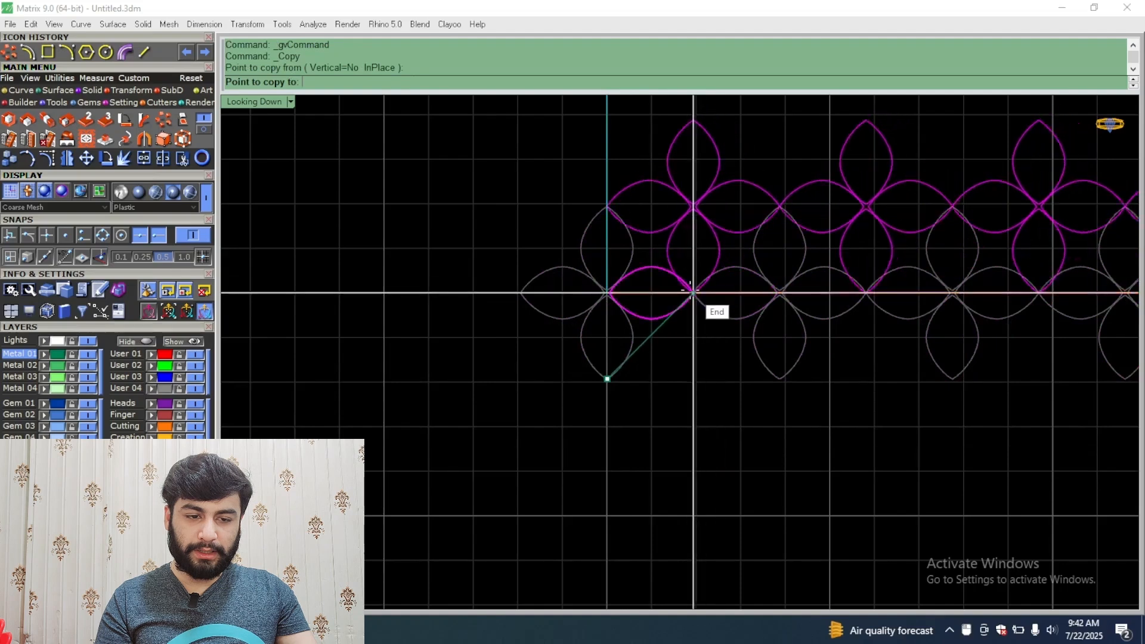
pyautogui.press('Escape')
pyautogui.hotkey('ctrl', 'z')
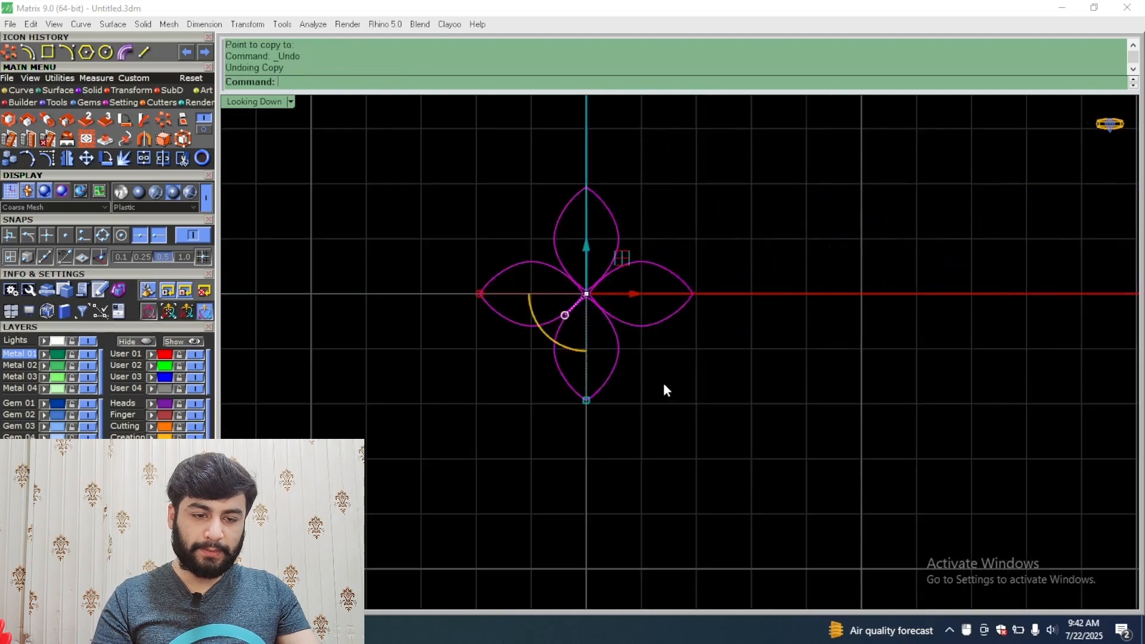
# Step: Draw a vertical and a horizontal line across the flower's centre, each joining the inner tips of two opposite petals
pyautogui.scroll(6, 596, 321)
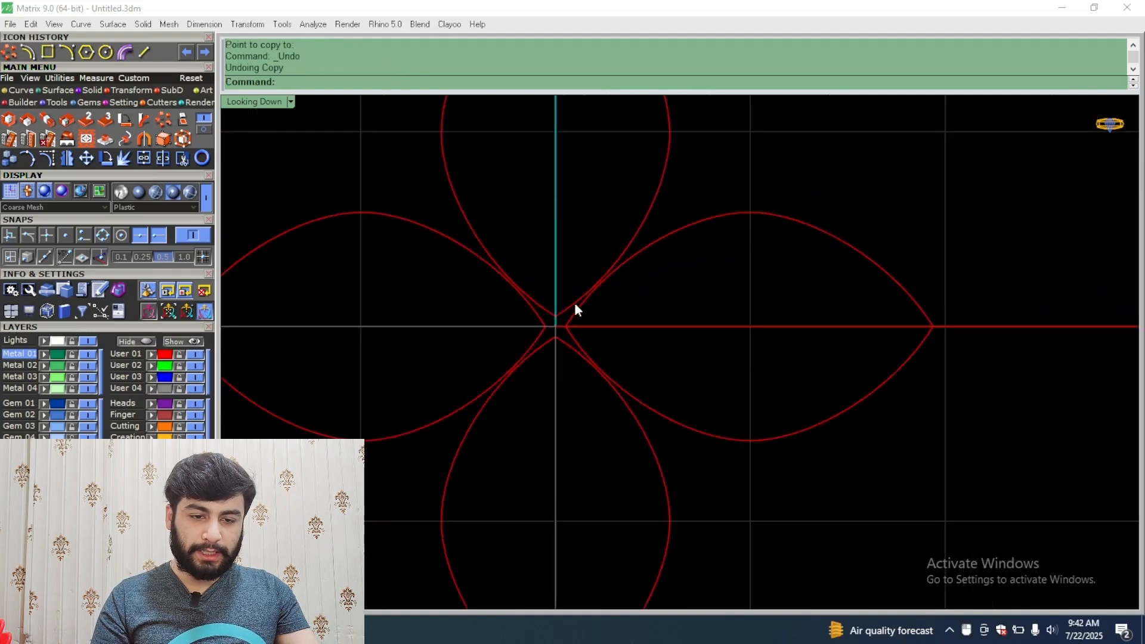
pyautogui.click(13, 93)
pyautogui.click(27, 118)
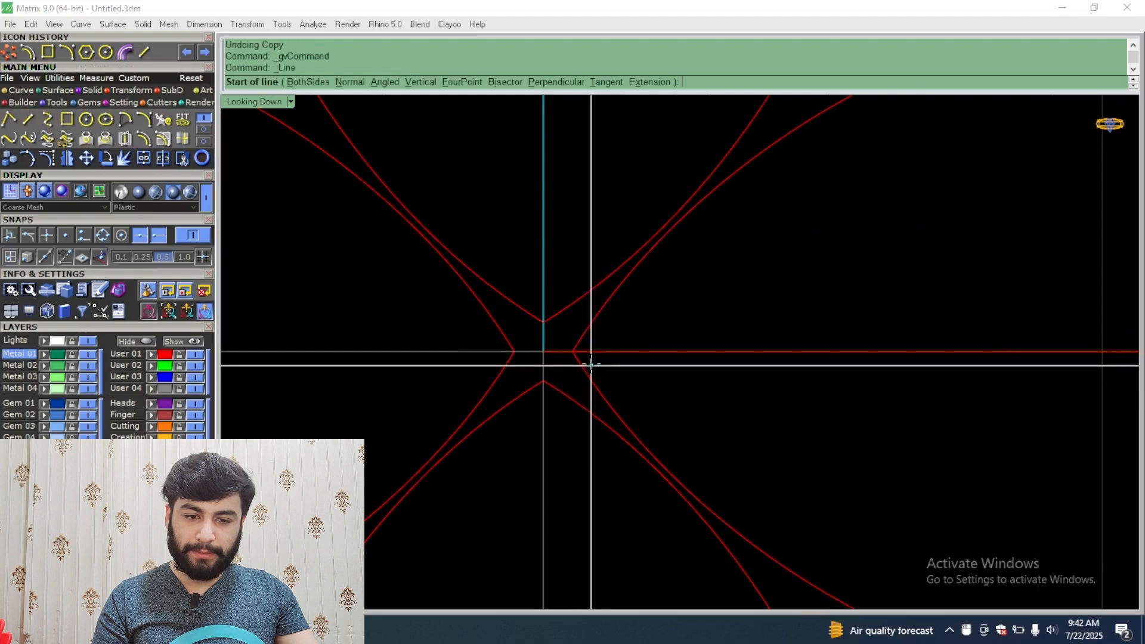
pyautogui.click(542, 323)
pyautogui.click(542, 382)
pyautogui.press('Return')
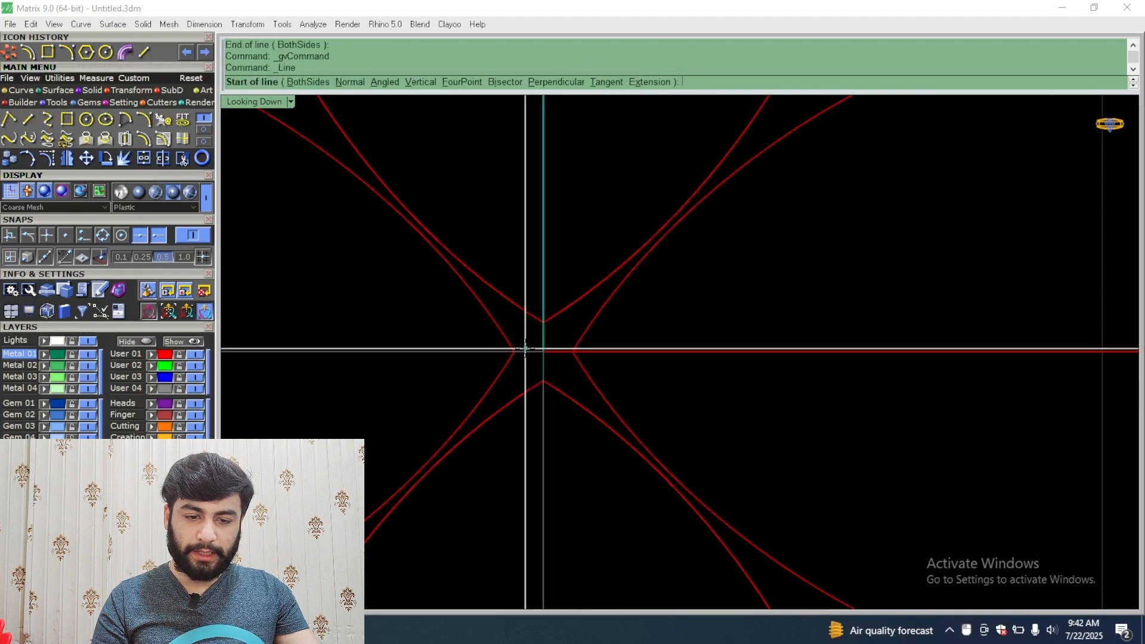
pyautogui.click(514, 351)
pyautogui.click(554, 351)
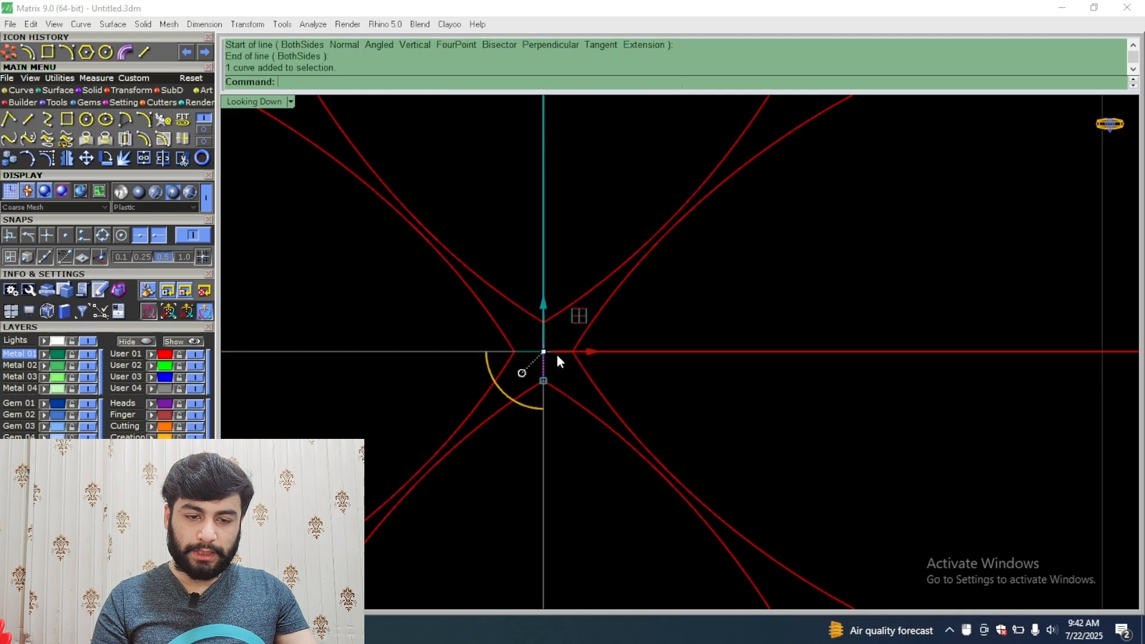
pyautogui.scroll(-3, 557, 353)
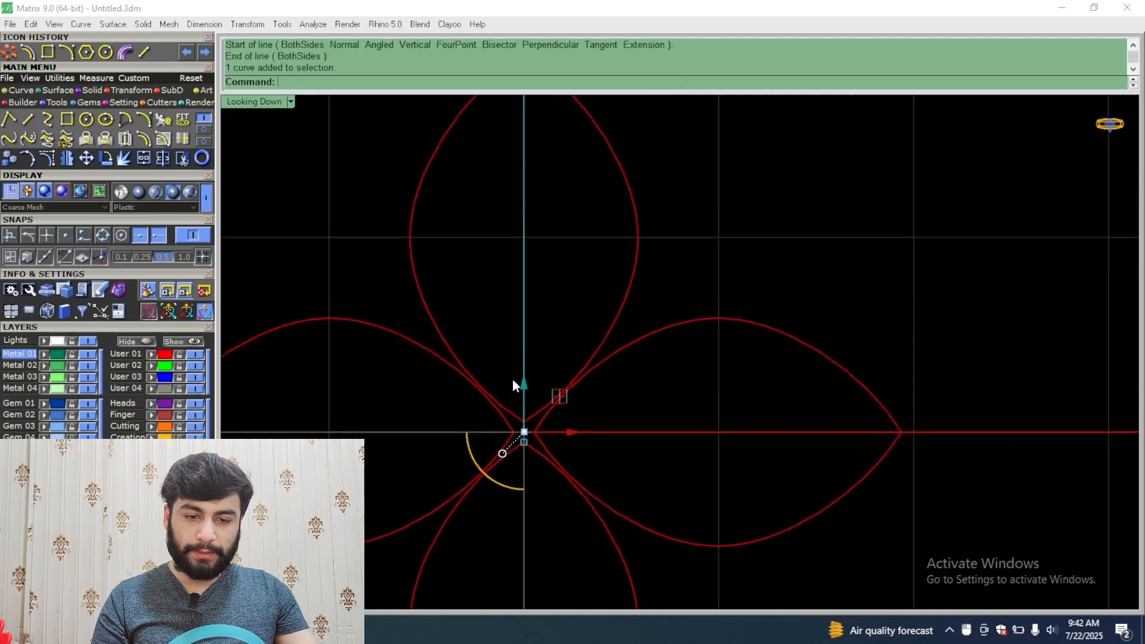
# Step: Copy the short vertical centre line from its lower end to the tip of the flower's upper petal
pyautogui.click(524, 441)
pyautogui.scroll(-6, 524, 442)
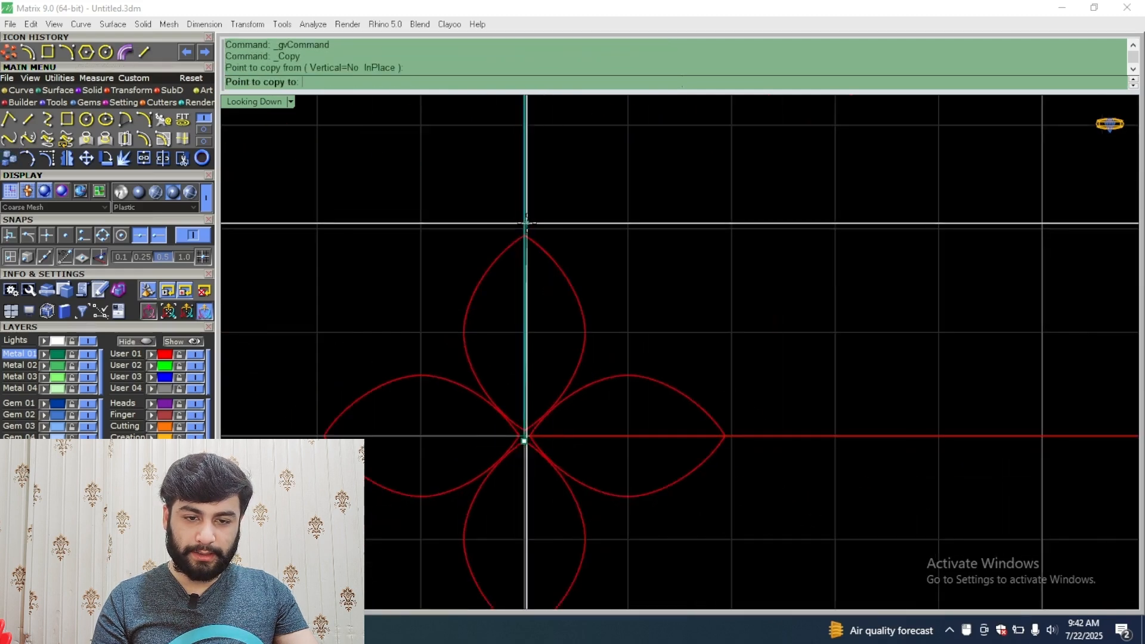
pyautogui.click(524, 236)
pyautogui.rightClick(633, 196)
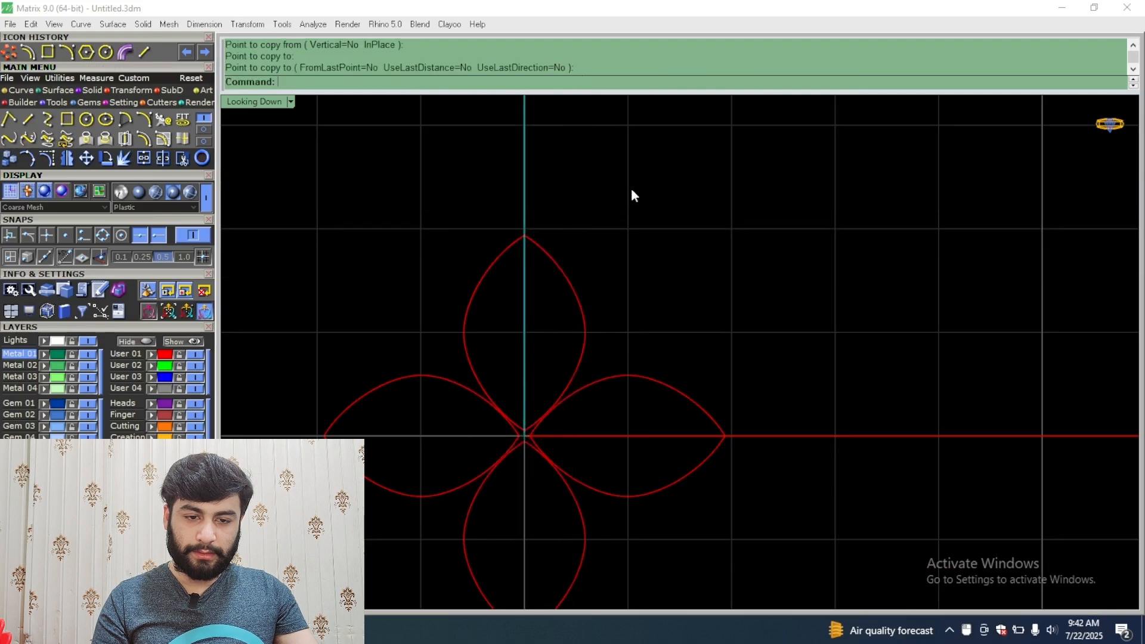
# Step: Copy the short vertical centre line from its upper end to the tip of the flower's lower petal
pyautogui.click(528, 227)
pyautogui.scroll(12, 524, 454)
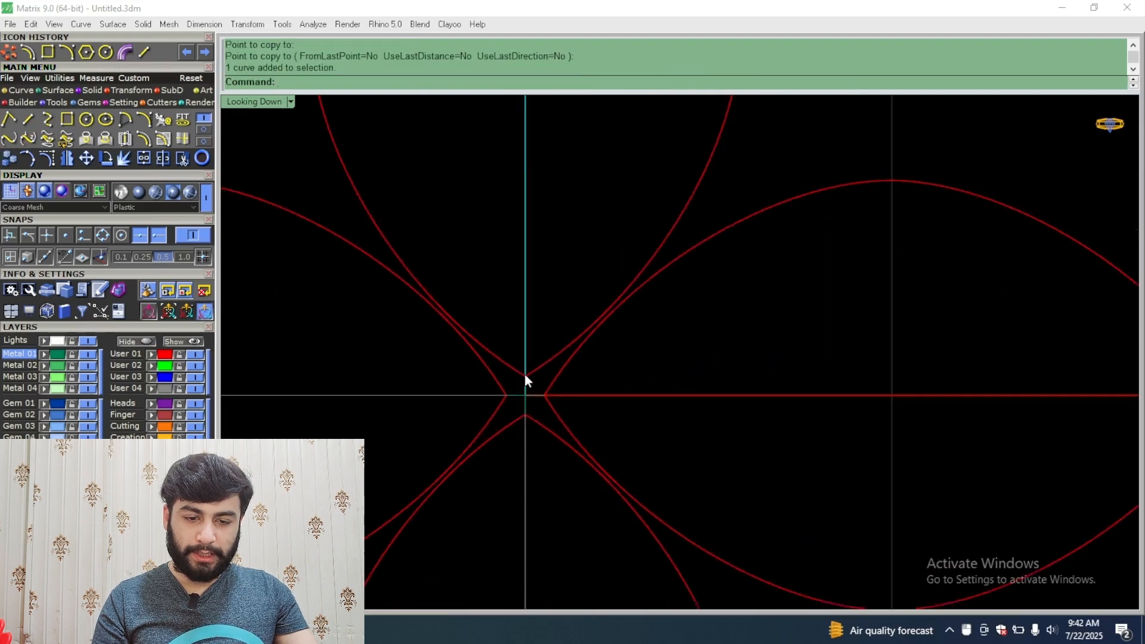
pyautogui.click(524, 377)
pyautogui.scroll(-8, 520, 376)
pyautogui.rightClick(521, 370)
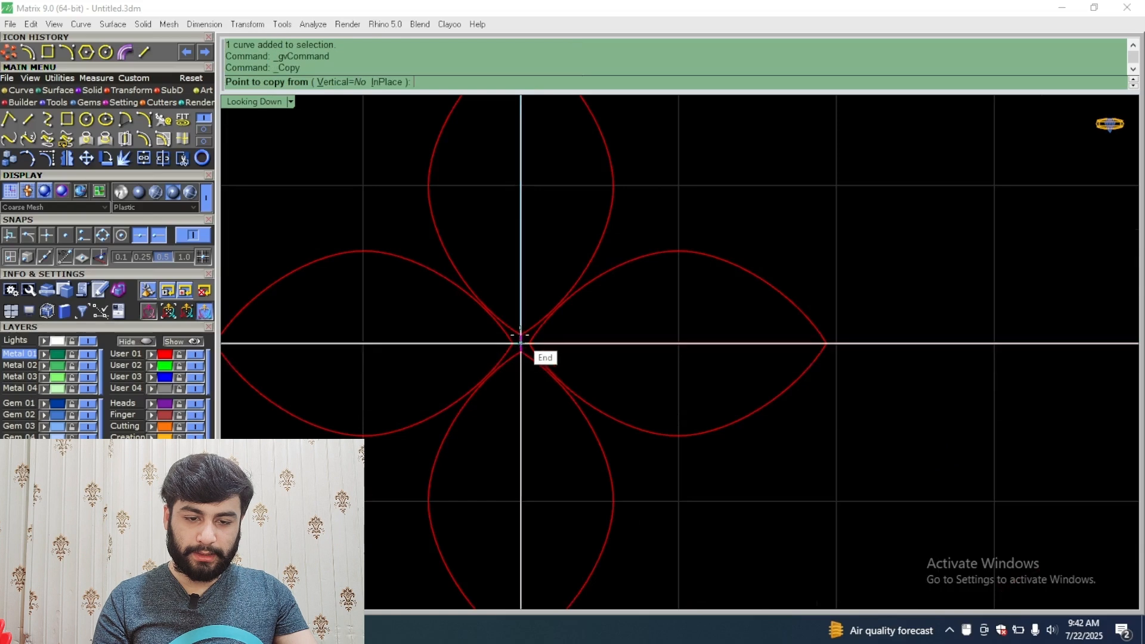
pyautogui.click(521, 337)
pyautogui.scroll(-4, 520, 339)
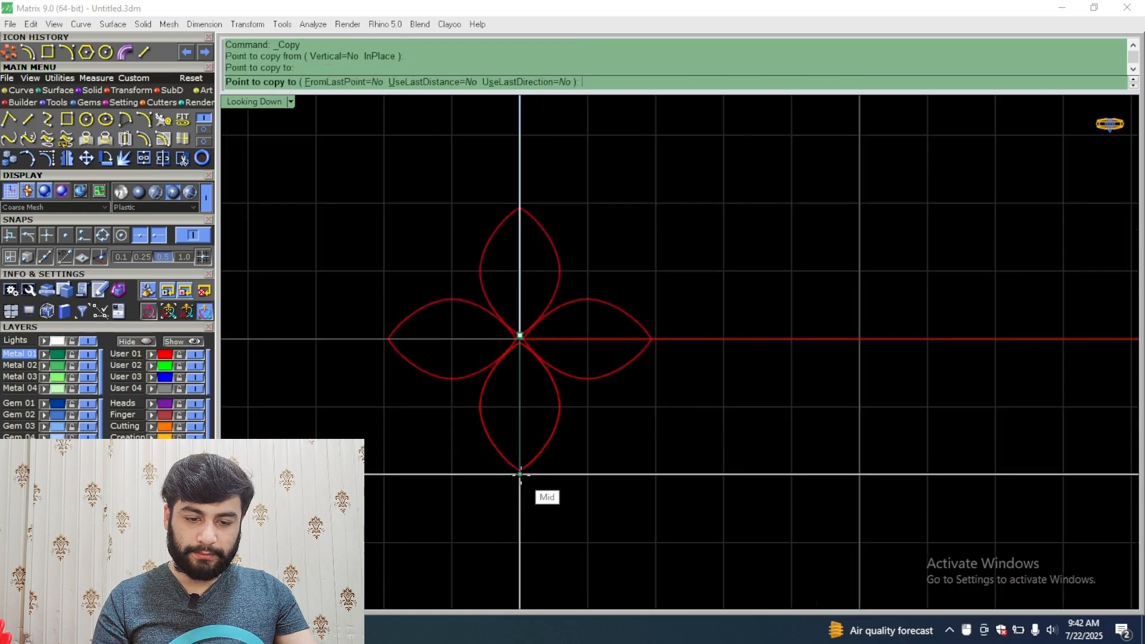
pyautogui.press('Escape')
pyautogui.press('Escape')
# Step: Select the flower with its short spacer lines and copy it from its left petal tip to its right petal tip
pyautogui.moveTo(687, 182); pyautogui.dragTo(261, 538)
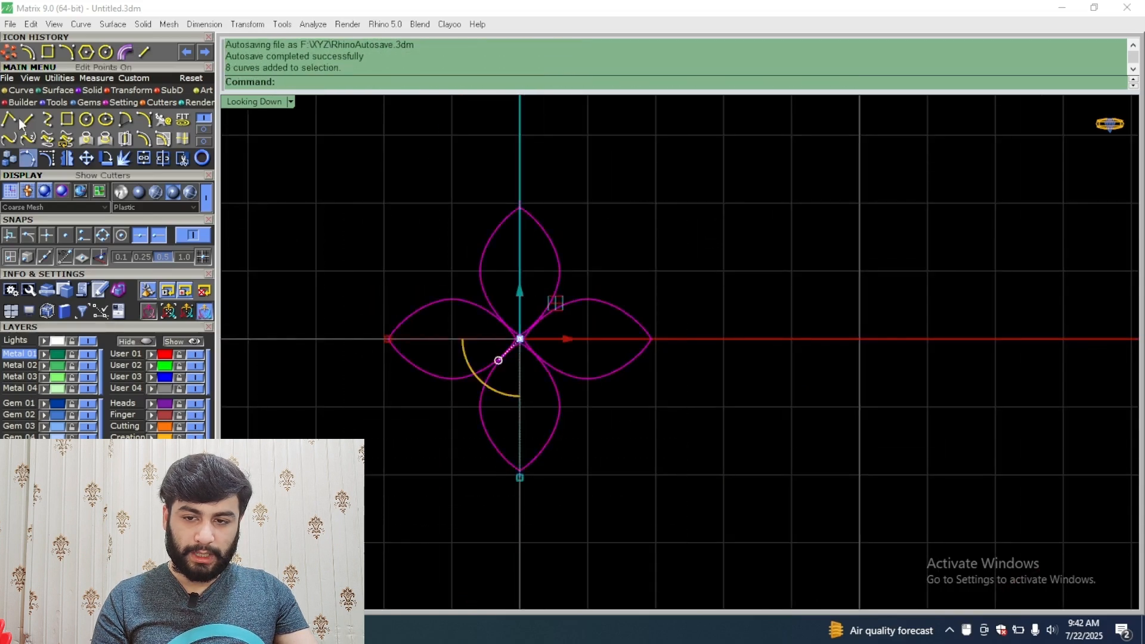
pyautogui.click(9, 159)
pyautogui.click(387, 338)
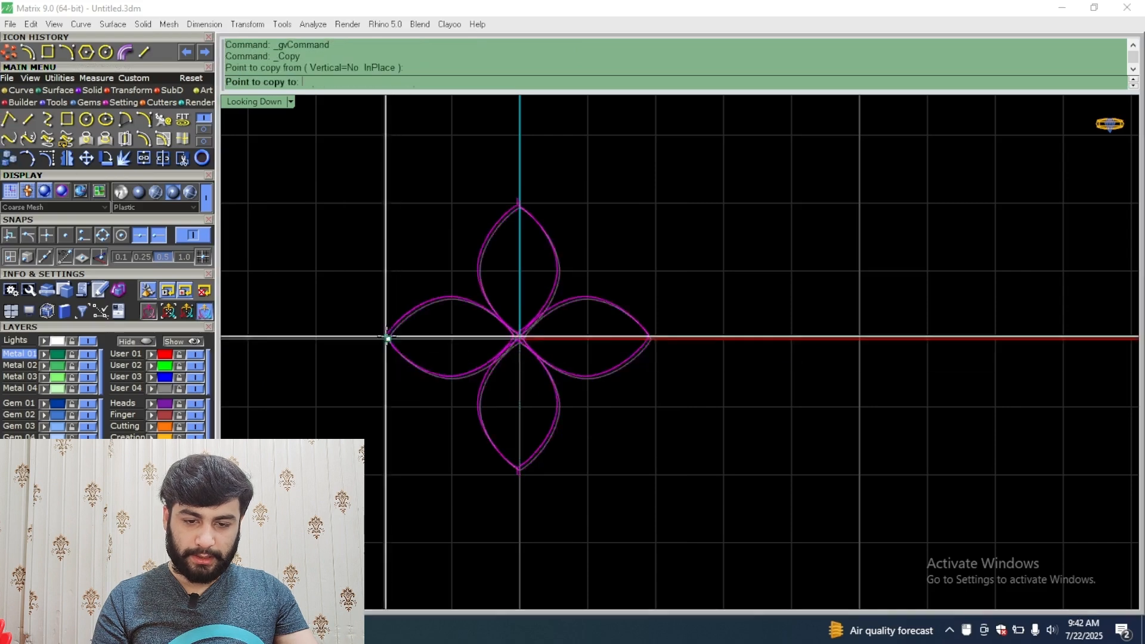
pyautogui.click(651, 339)
pyautogui.scroll(-5, 650, 337)
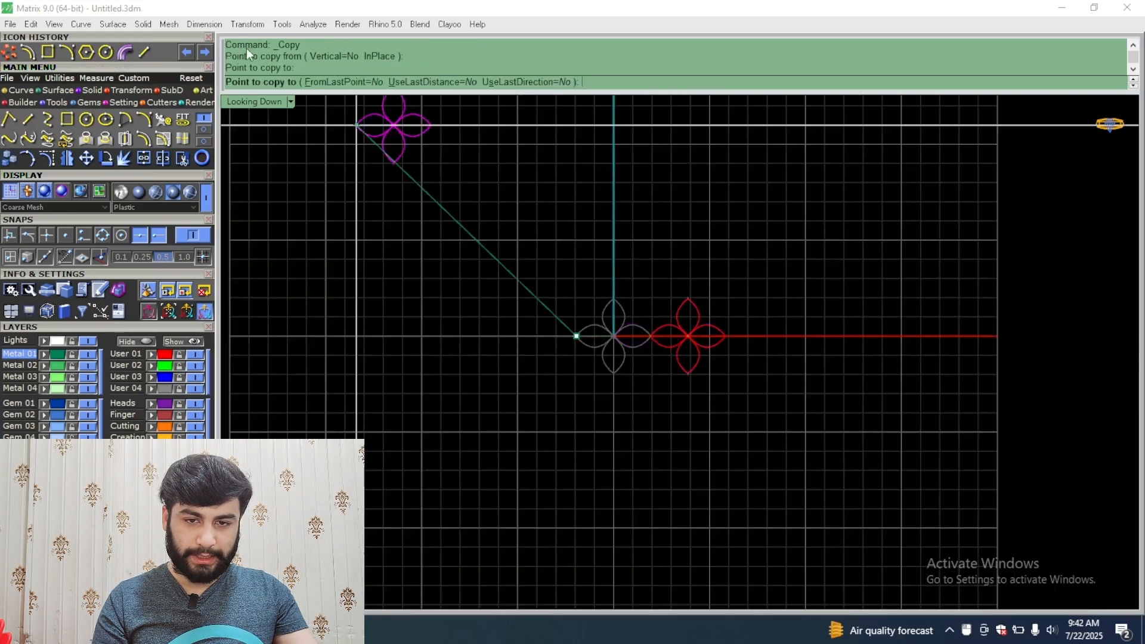
# Step: Continue copying with FromLastPoint, UseLastDistance and UseLastDirection set to Yes, extending the flowers into a row of eight
pyautogui.click(345, 81)
pyautogui.click(432, 82)
pyautogui.click(533, 81)
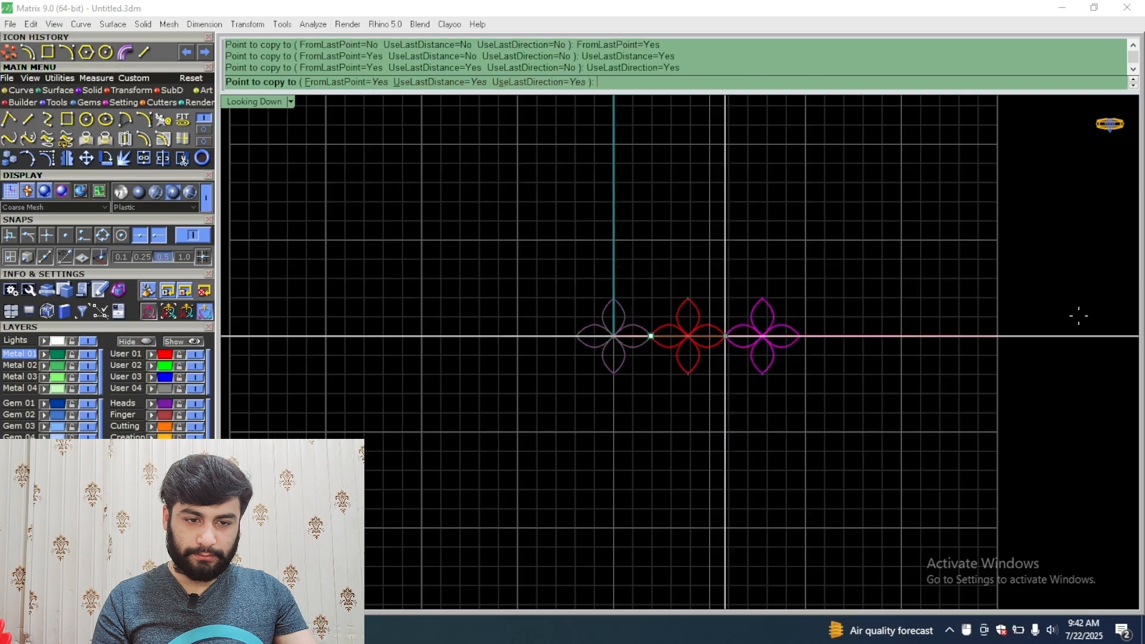
pyautogui.scroll(-3, 1091, 306)
pyautogui.click(1091, 307)
pyautogui.click(1091, 306)
pyautogui.click(1091, 307)
pyautogui.click(1092, 306)
pyautogui.click(1092, 306)
pyautogui.click(1092, 307)
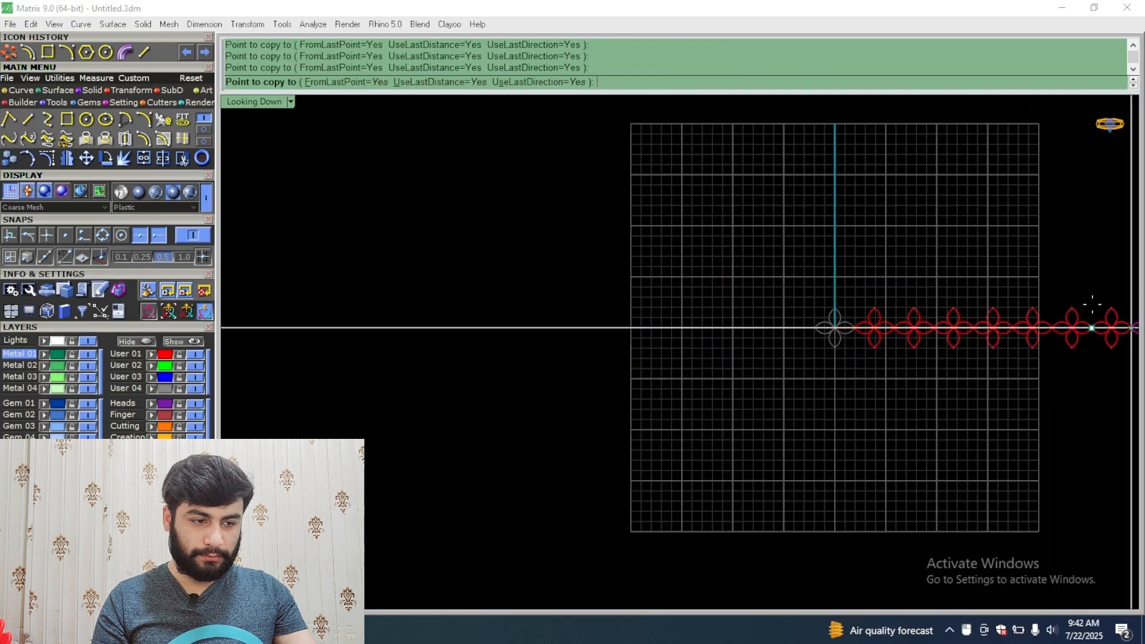
pyautogui.rightClick(1091, 306)
pyautogui.moveTo(1092, 306); pyautogui.dragTo(798, 305, button='right')
pyautogui.click(788, 266)
# Step: Copy the flower row from the first flower's lower spacer end to the junction between the first two flowers
pyautogui.scroll(4, 503, 344)
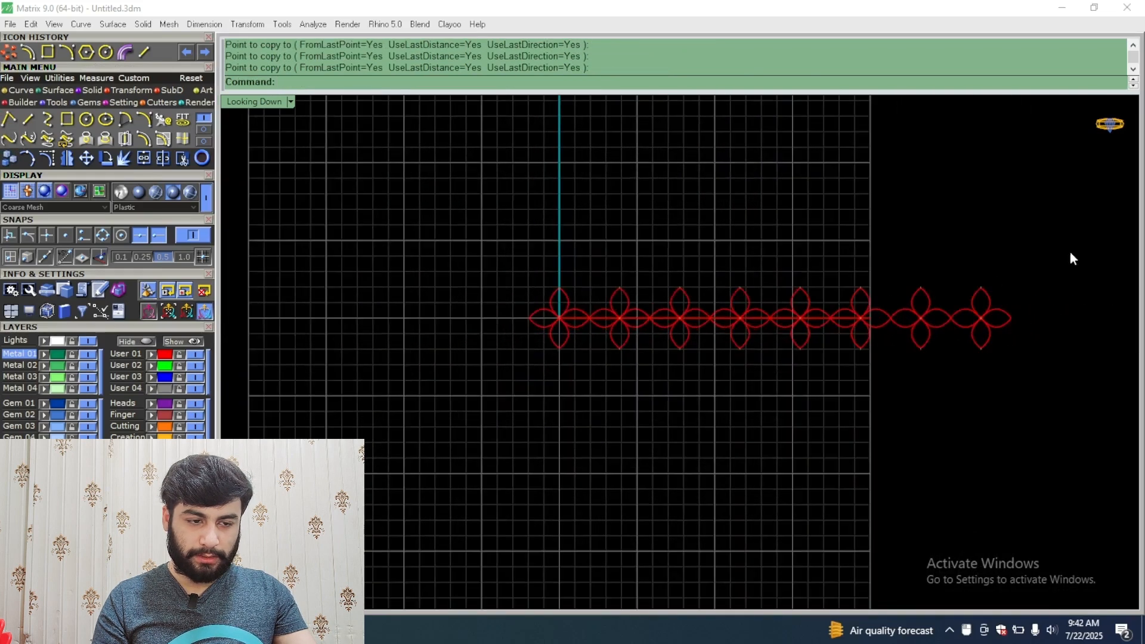
pyautogui.moveTo(1071, 254); pyautogui.dragTo(366, 448)
pyautogui.scroll(12, 536, 358)
pyautogui.moveTo(681, 332); pyautogui.dragTo(496, 496, button='right')
pyautogui.rightClick(496, 496)
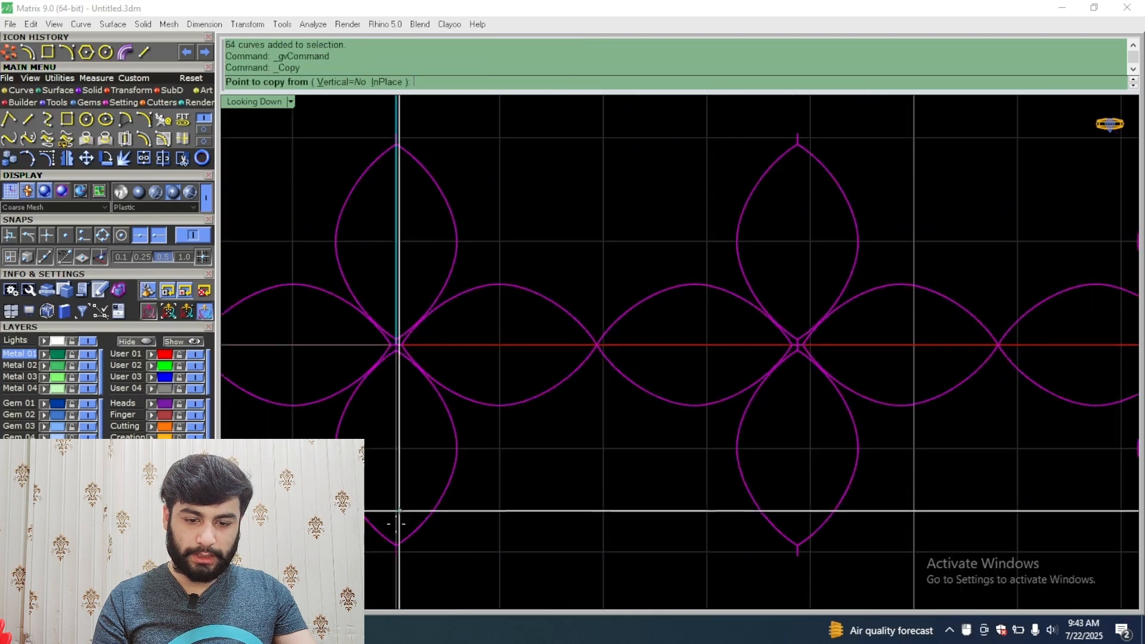
pyautogui.click(396, 555)
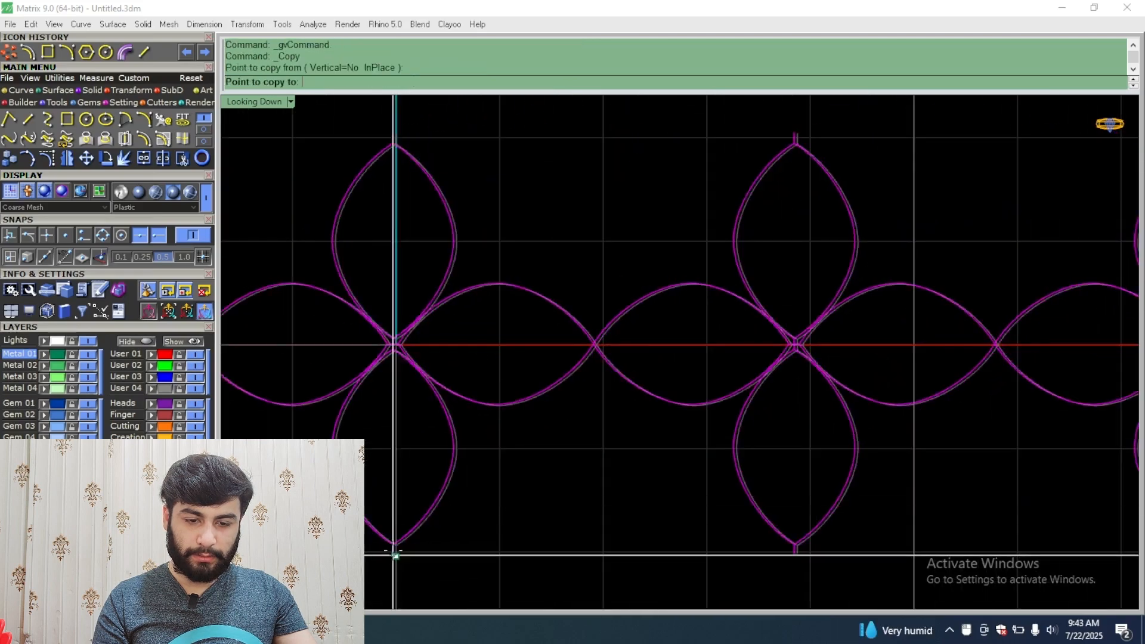
pyautogui.click(594, 343)
# Step: Place further copies of the row upward at alternating half-flower offsets, building a mesh of ten staggered rows
pyautogui.scroll(-4, 594, 344)
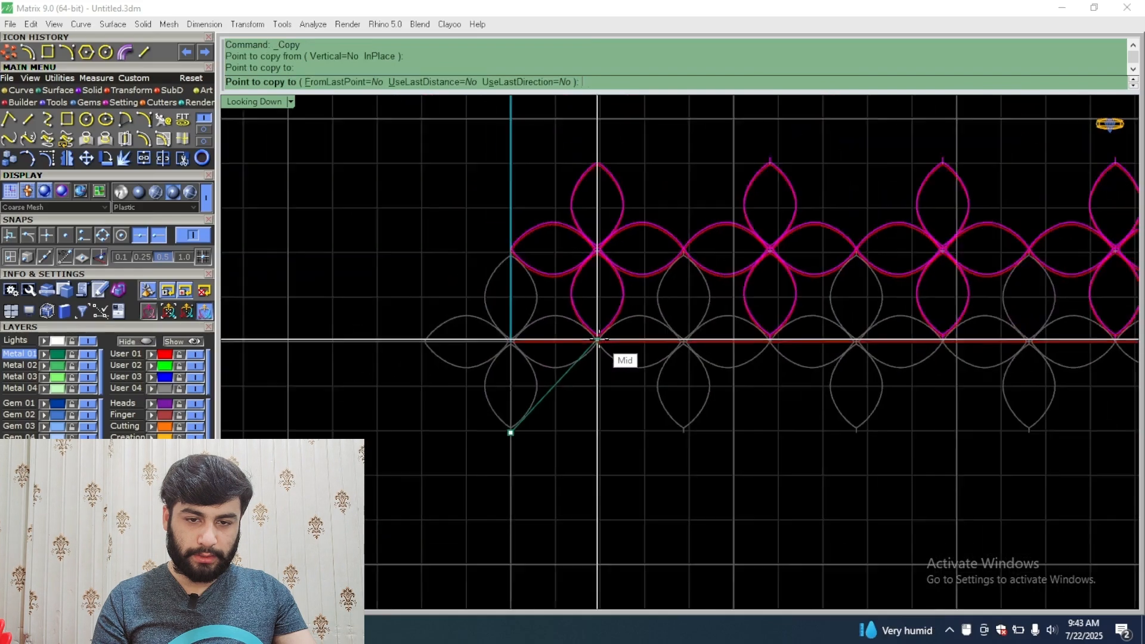
pyautogui.click(510, 250)
pyautogui.scroll(-4, 509, 250)
pyautogui.click(567, 189)
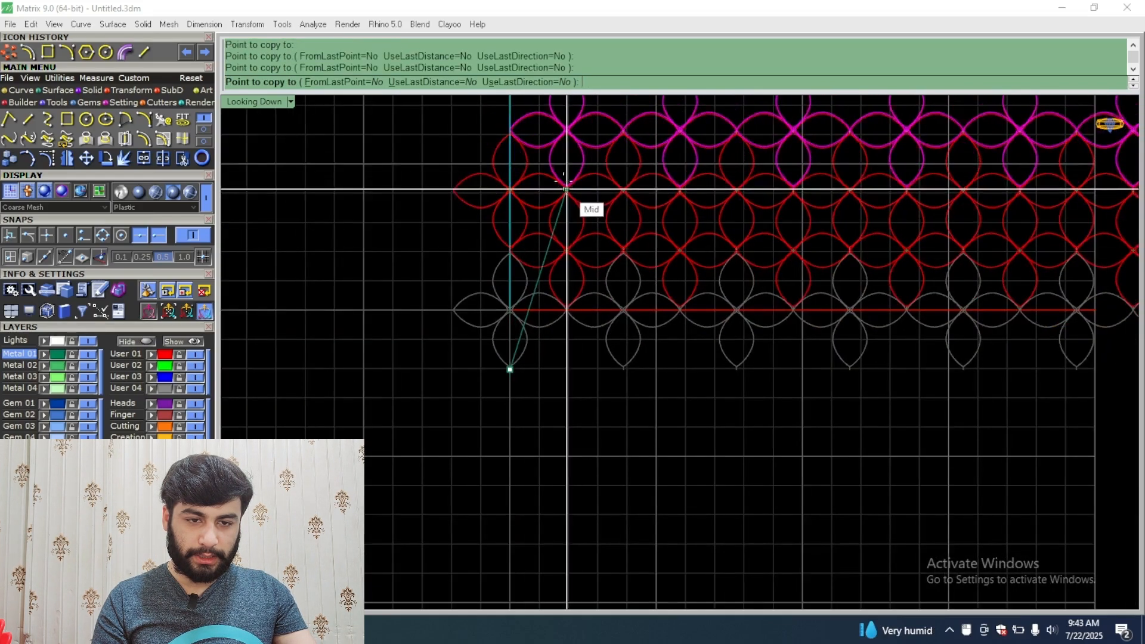
pyautogui.click(519, 128)
pyautogui.moveTo(446, 132); pyautogui.dragTo(353, 361, button='right')
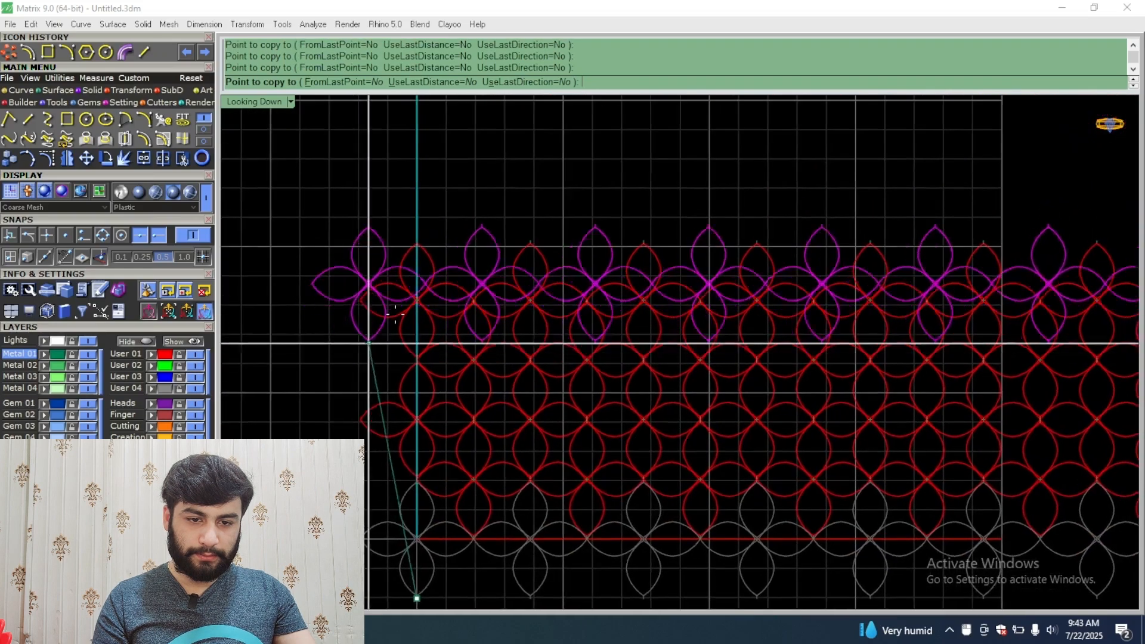
pyautogui.click(471, 292)
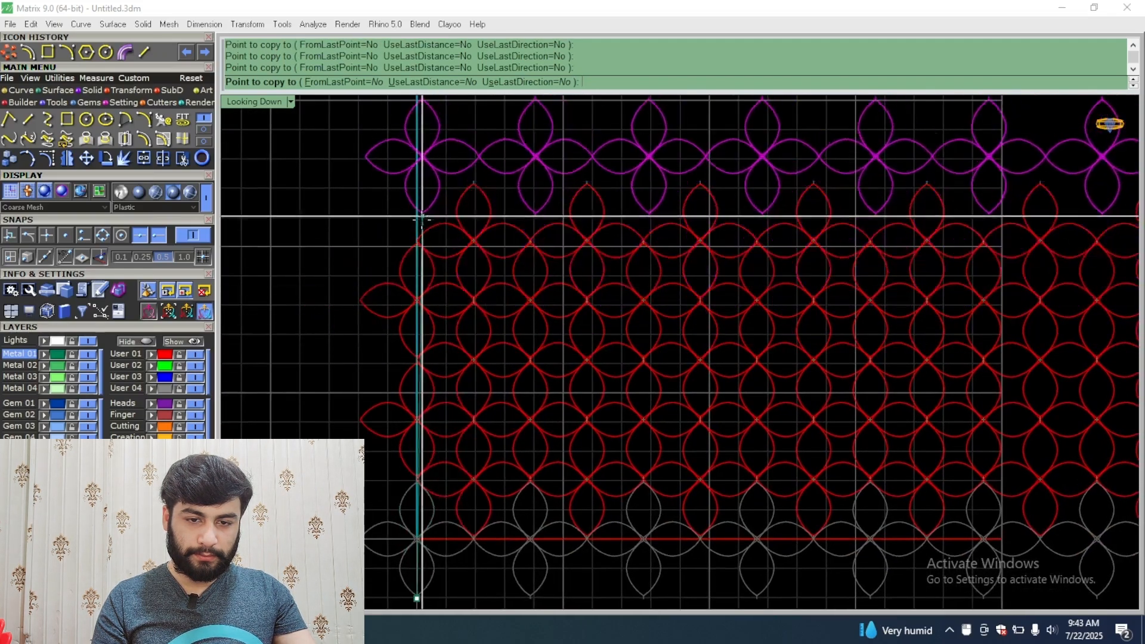
pyautogui.click(451, 202)
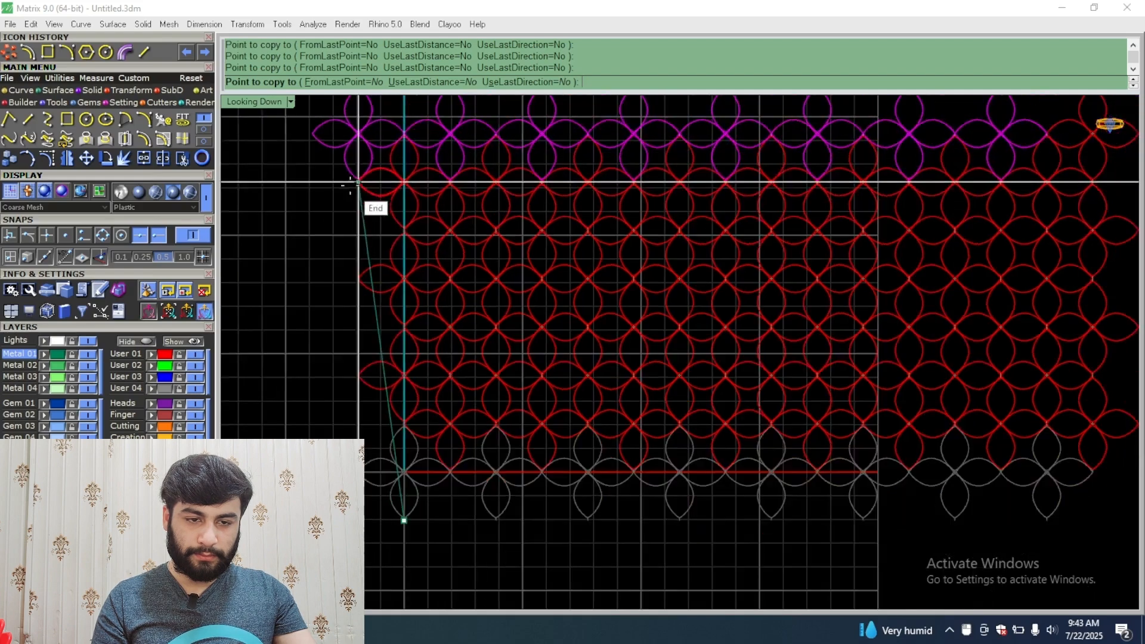
pyautogui.scroll(-3, 312, 191)
pyautogui.scroll(4, 369, 197)
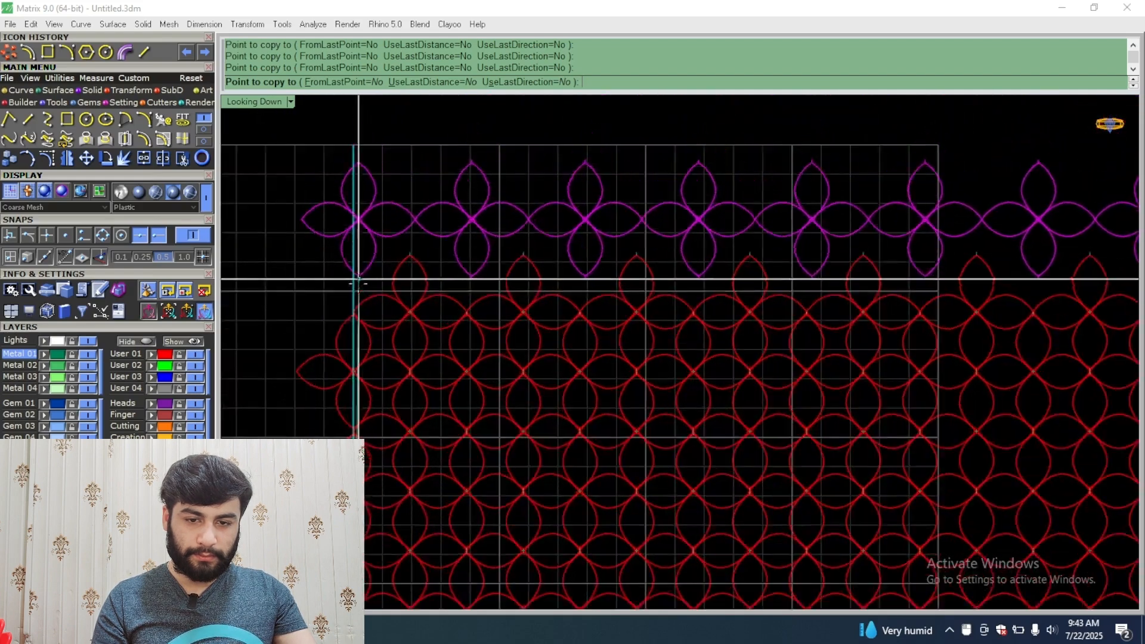
pyautogui.click(410, 251)
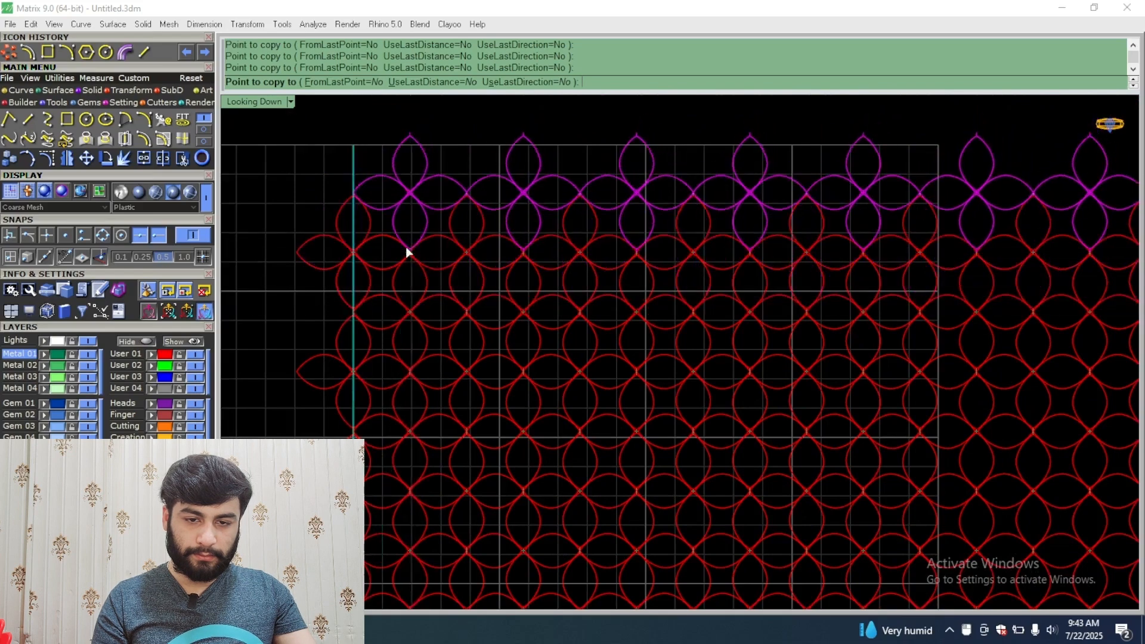
pyautogui.rightClick(395, 225)
pyautogui.scroll(-6, 393, 223)
pyautogui.click(768, 161)
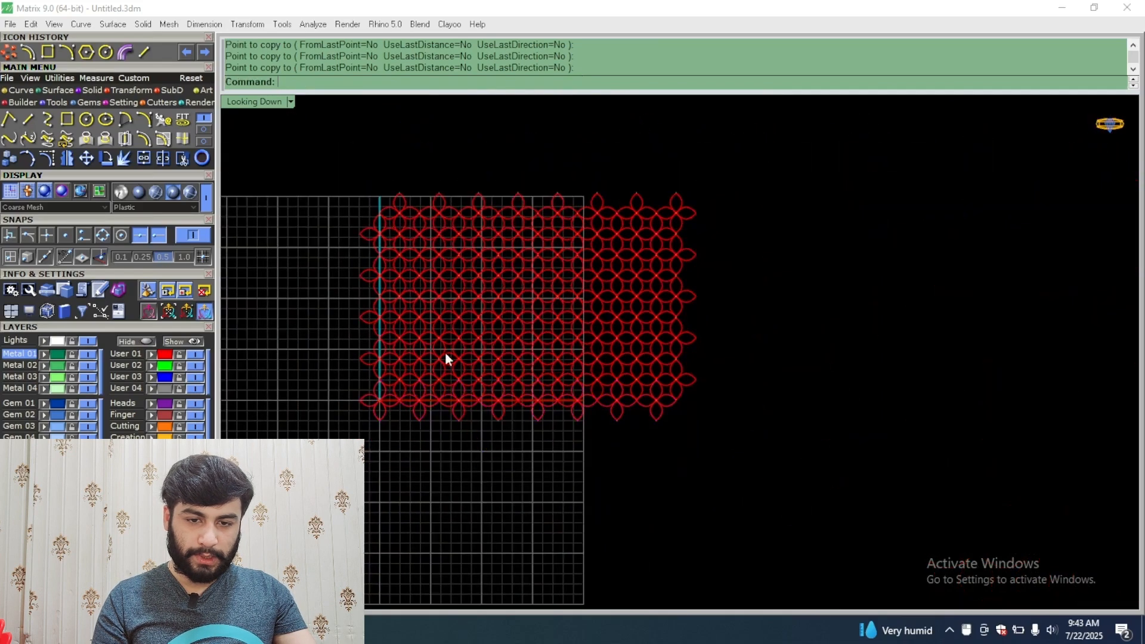
# Step: Select all the short spacer lines on the Metal 01 layer and delete them from the mesh
pyautogui.scroll(4, 444, 358)
pyautogui.scroll(-2, 427, 403)
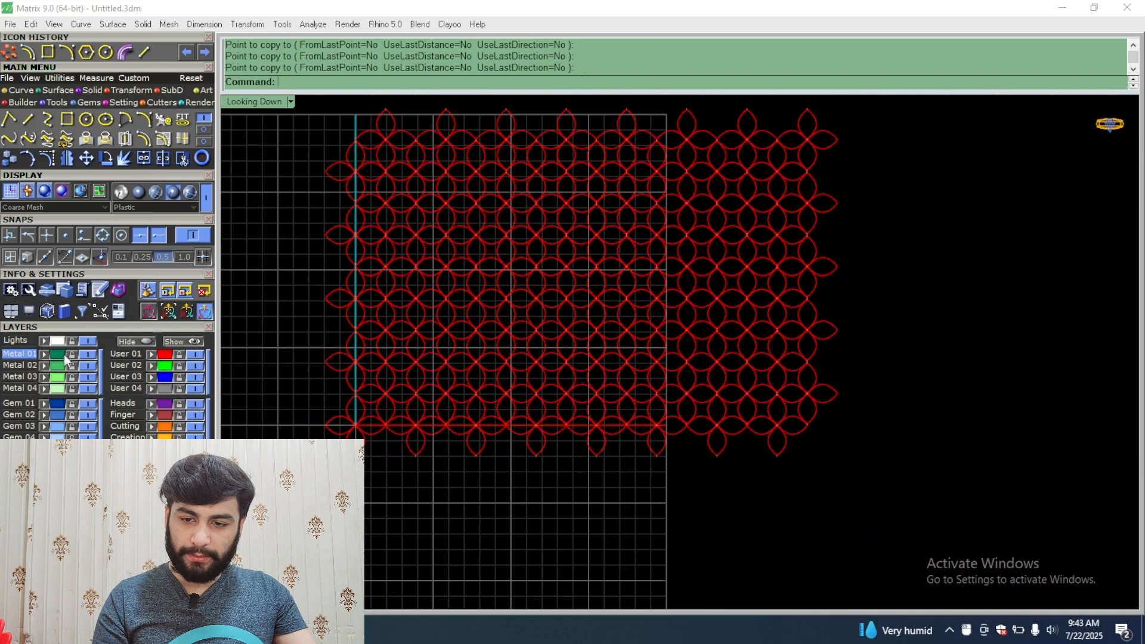
pyautogui.hotkey('ctrl', 'a')
pyautogui.scroll(2, 378, 250)
pyautogui.scroll(5, 400, 253)
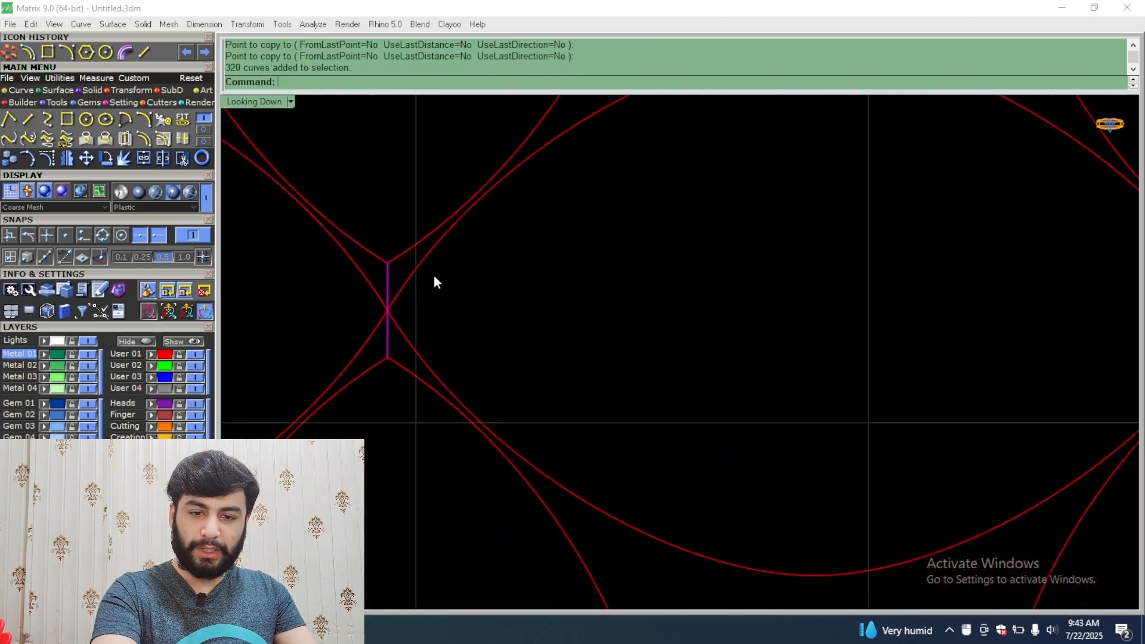
pyautogui.scroll(-7, 435, 276)
pyautogui.press('Delete')
# Step: Select two diagonally adjacent flowers inside the mesh and ungroup them
pyautogui.scroll(-4, 471, 279)
pyautogui.moveTo(536, 306); pyautogui.dragTo(547, 277, button='right')
pyautogui.scroll(4, 426, 538)
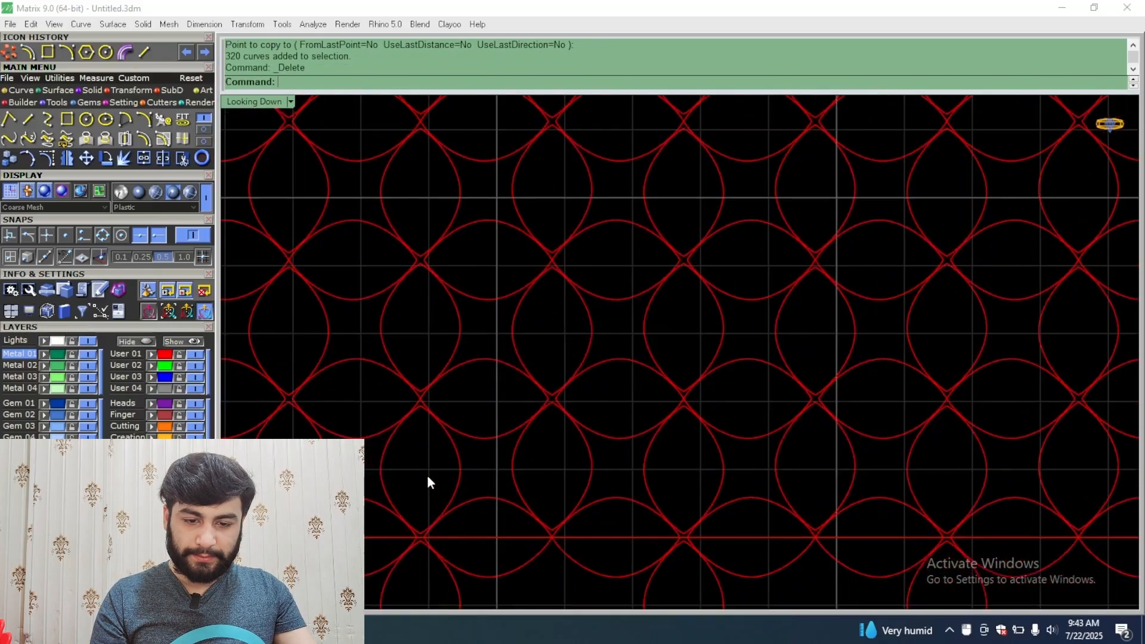
pyautogui.moveTo(427, 475); pyautogui.dragTo(573, 433, button='right')
pyautogui.scroll(-5, 468, 418)
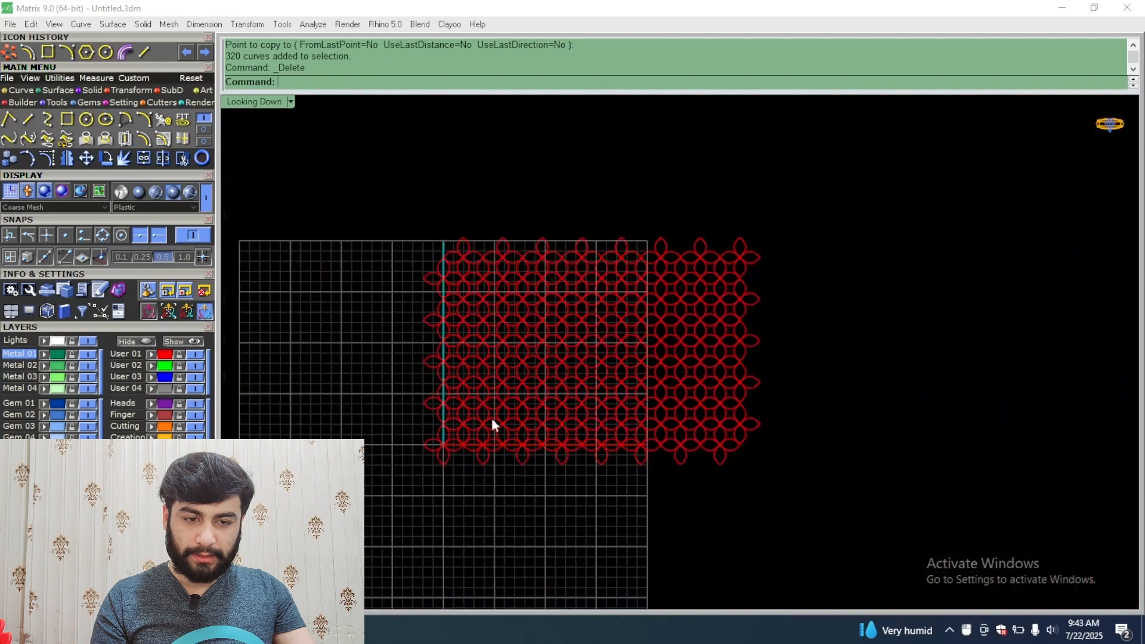
pyautogui.scroll(5, 582, 345)
pyautogui.scroll(4, 523, 316)
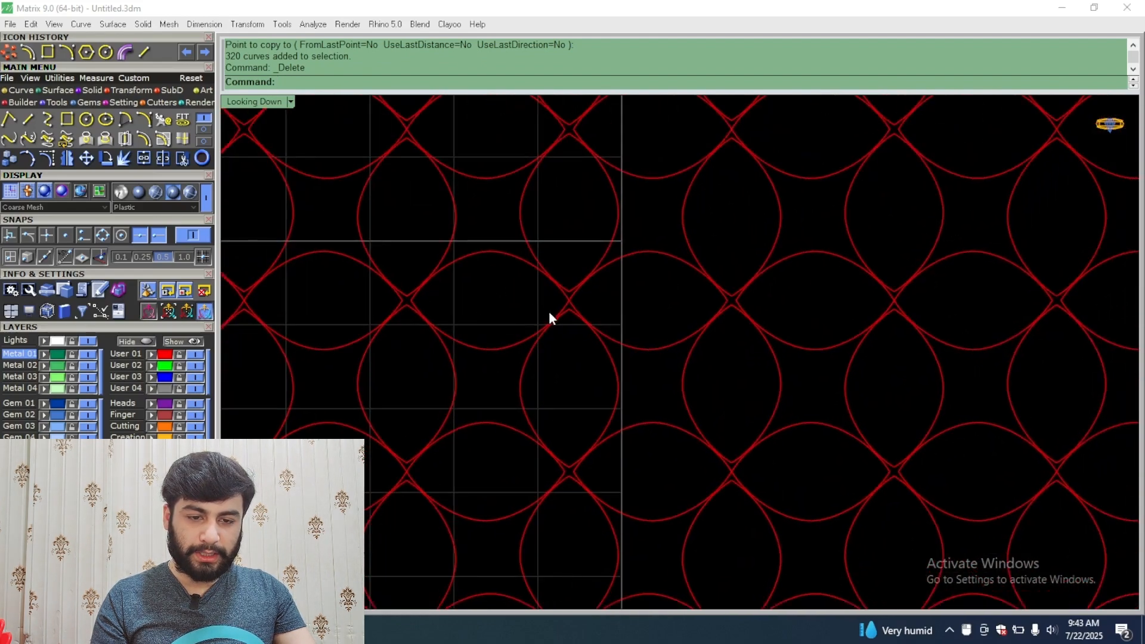
pyautogui.moveTo(557, 327); pyautogui.dragTo(427, 437)
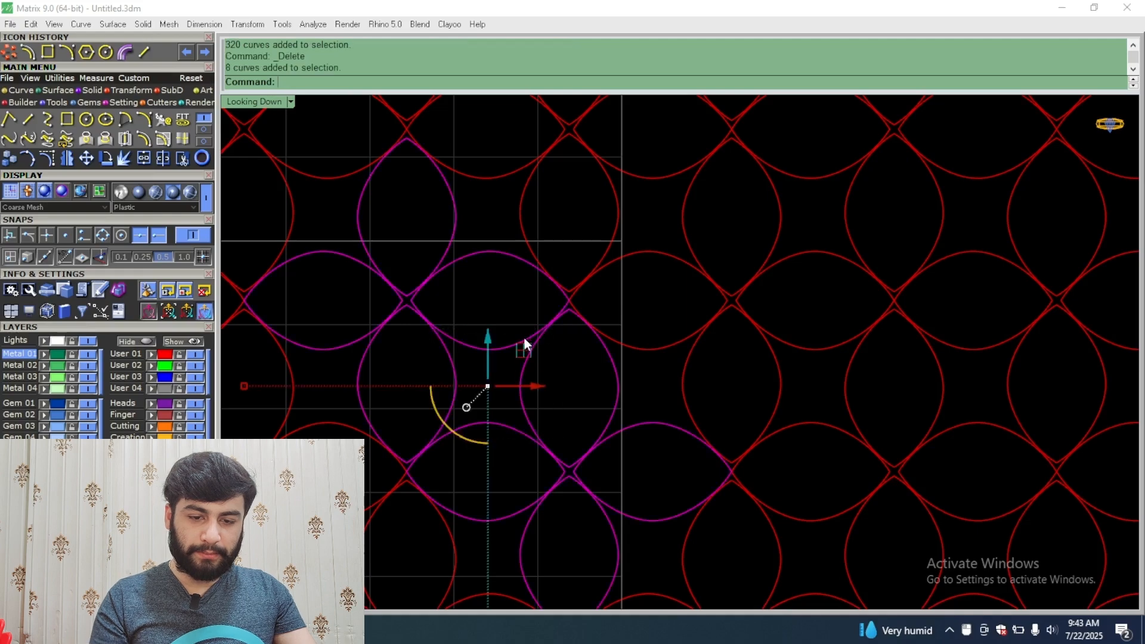
pyautogui.hotkey('ctrl', 'shift', 'g')
# Step: Select the four petals around one mesh opening, clear that selection, and select one complete four-petal flower to compare the shapes
pyautogui.moveTo(560, 328); pyautogui.dragTo(422, 454)
pyautogui.scroll(1, 459, 268)
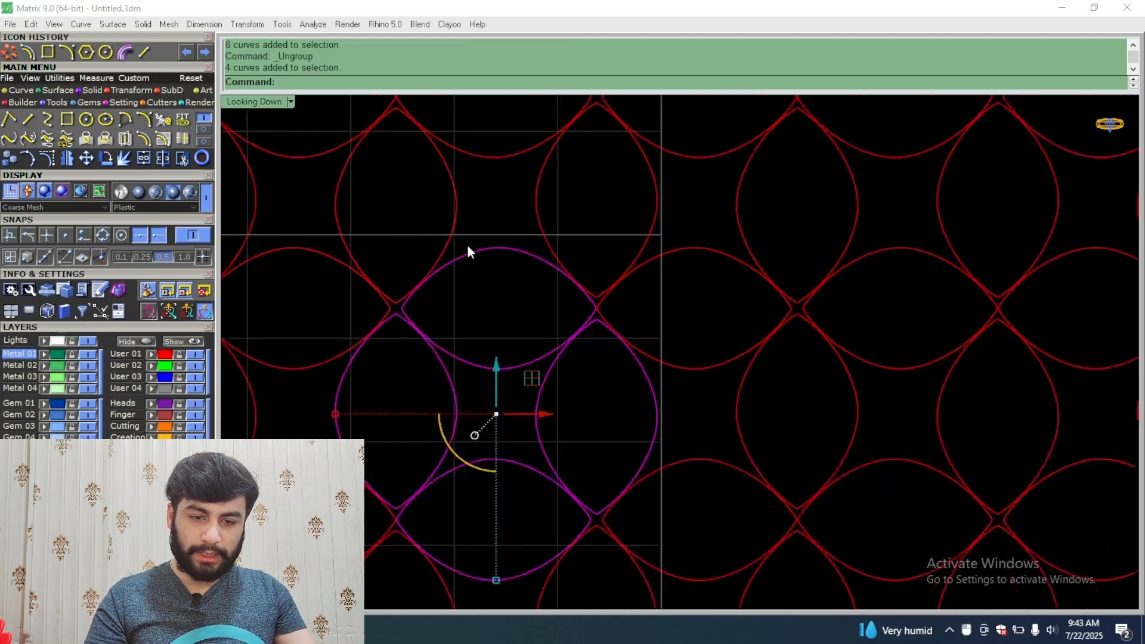
pyautogui.moveTo(467, 245); pyautogui.dragTo(459, 275, button='right')
pyautogui.scroll(-2, 481, 320)
pyautogui.moveTo(466, 363); pyautogui.dragTo(651, 411, button='right')
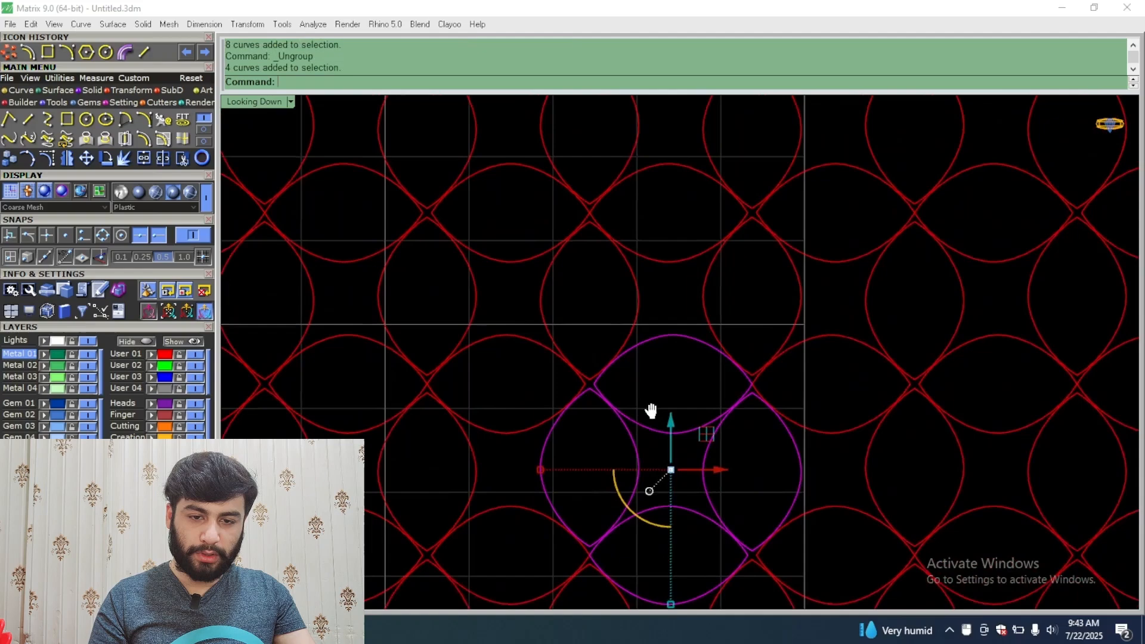
pyautogui.click(652, 301)
pyautogui.moveTo(652, 319); pyautogui.dragTo(547, 412)
pyautogui.scroll(-2, 605, 316)
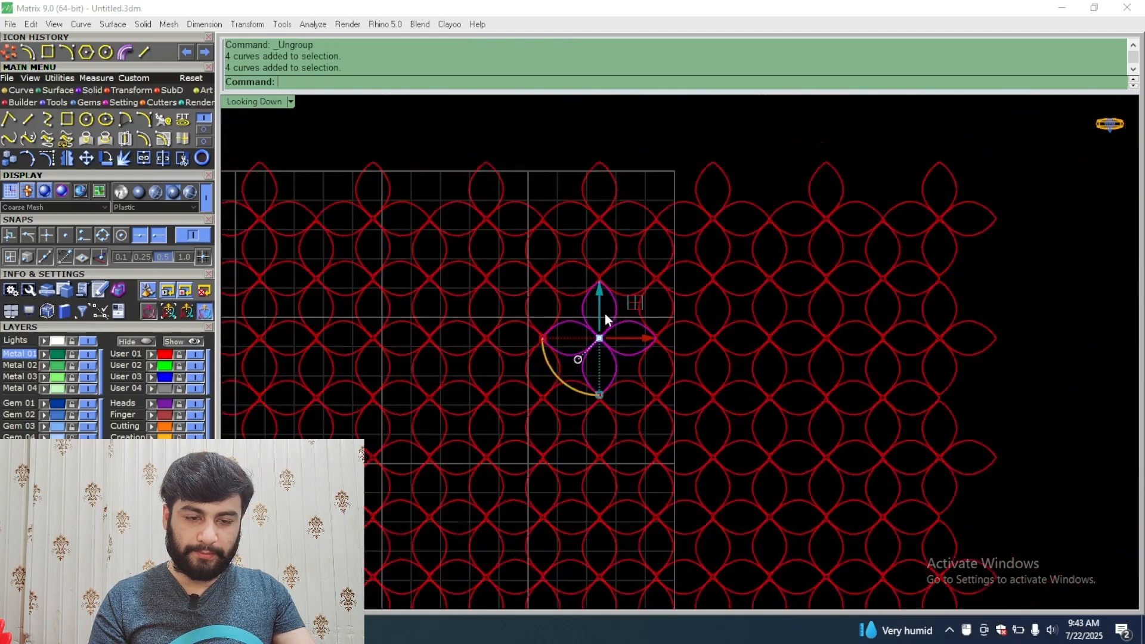
pyautogui.scroll(-3, 605, 320)
pyautogui.scroll(-2, 674, 260)
# Step: Select the whole flower mesh to examine its upper edge, and select only the first flower of the top row
pyautogui.click(674, 259)
pyautogui.scroll(3, 636, 324)
pyautogui.moveTo(636, 323); pyautogui.dragTo(725, 217, button='right')
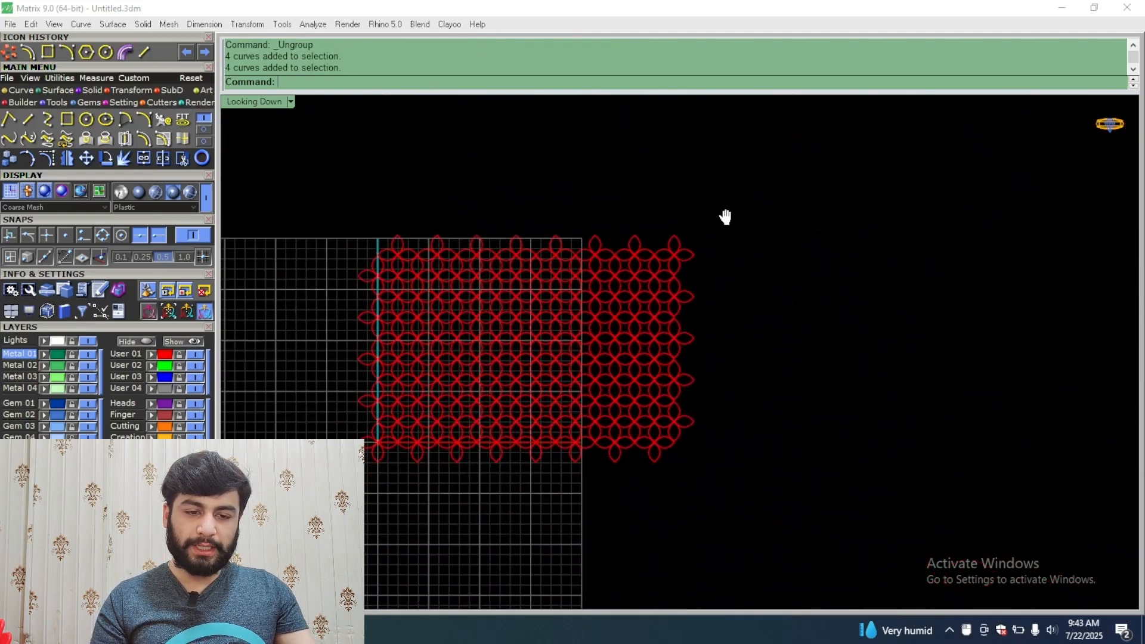
pyautogui.moveTo(441, 411); pyautogui.dragTo(440, 411)
pyautogui.scroll(2, 486, 270)
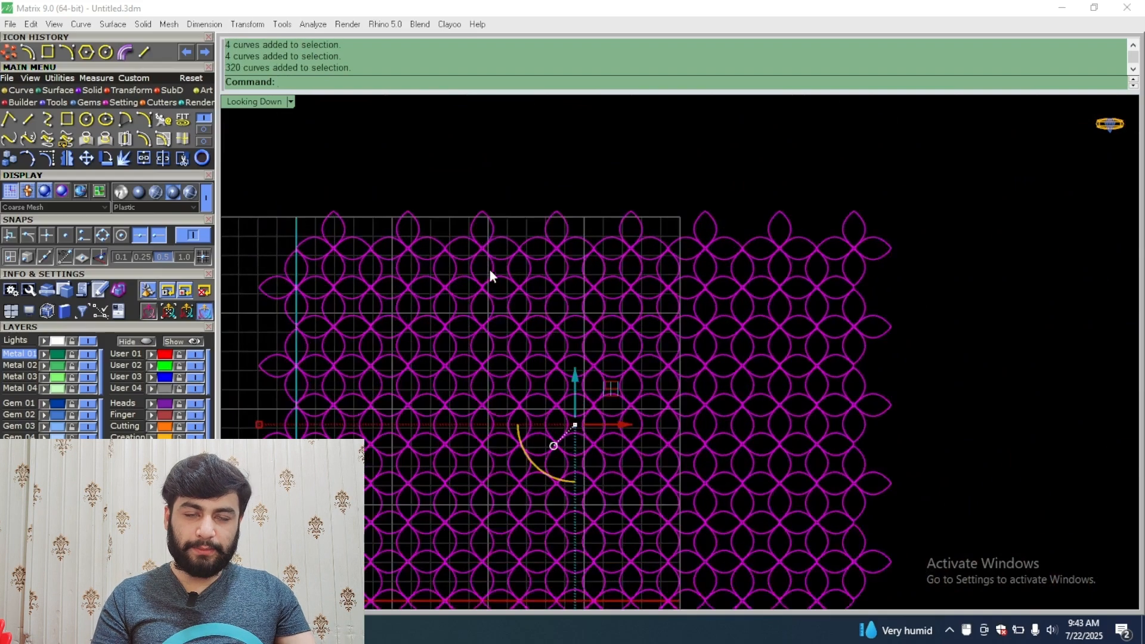
pyautogui.scroll(4, 365, 221)
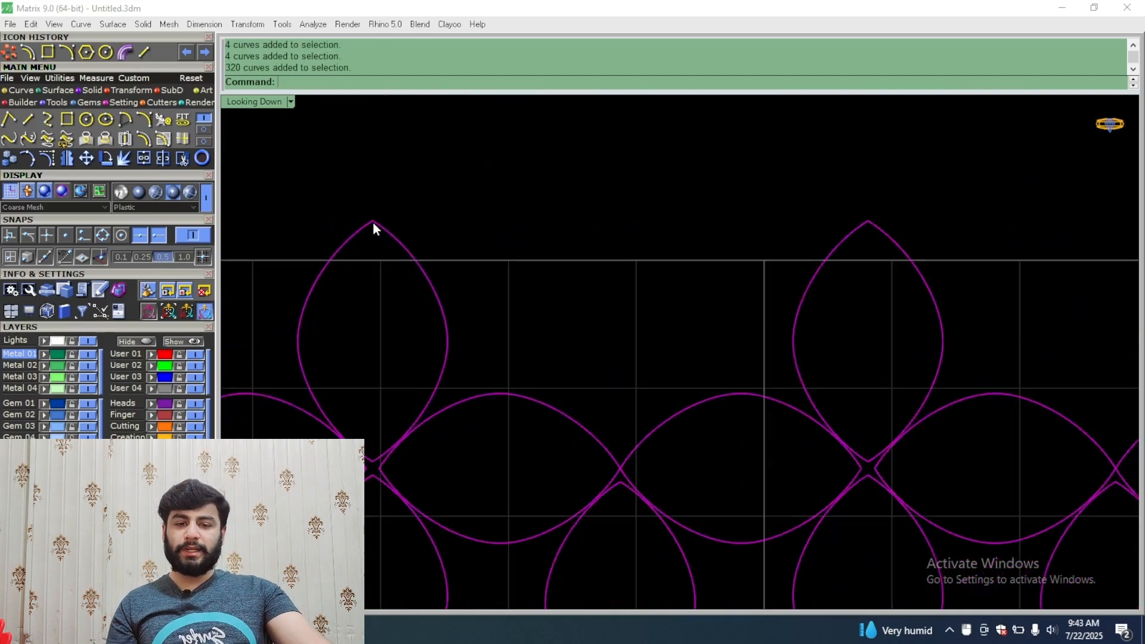
pyautogui.click(376, 222)
pyautogui.click(372, 224)
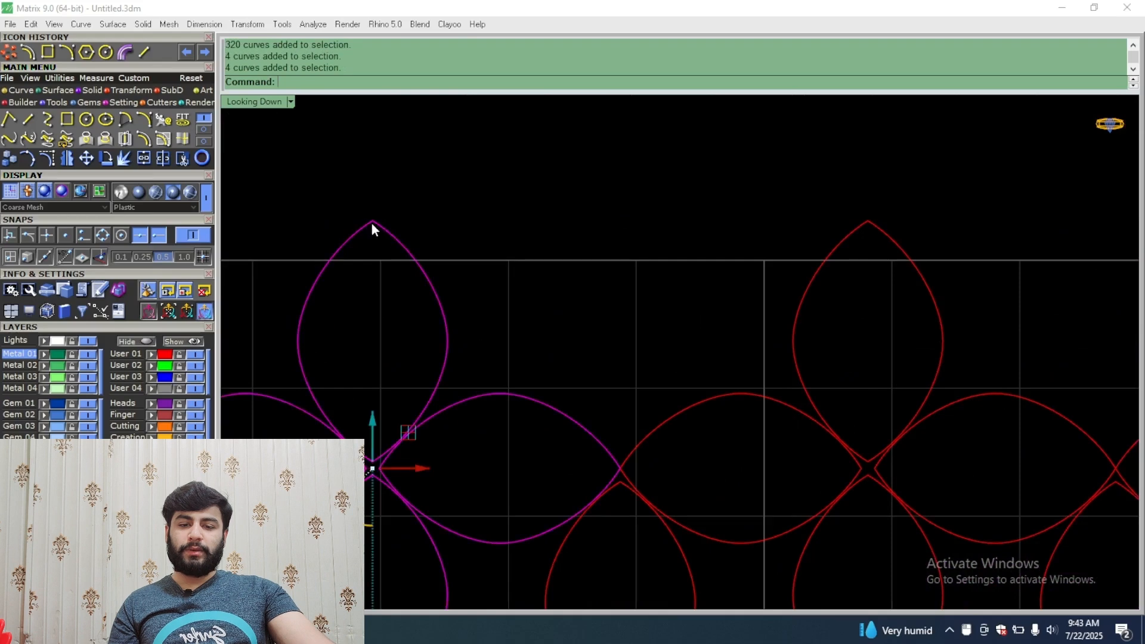
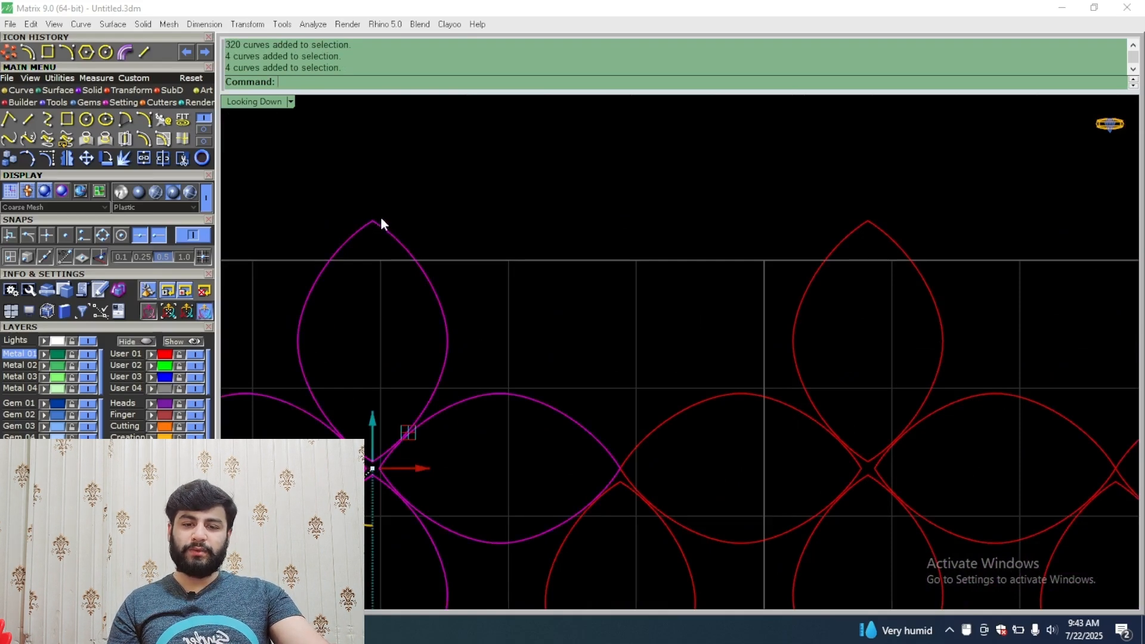
# Step: Explode the entire flower mesh into separate curve segments and group all of them together
pyautogui.scroll(-8, 391, 197)
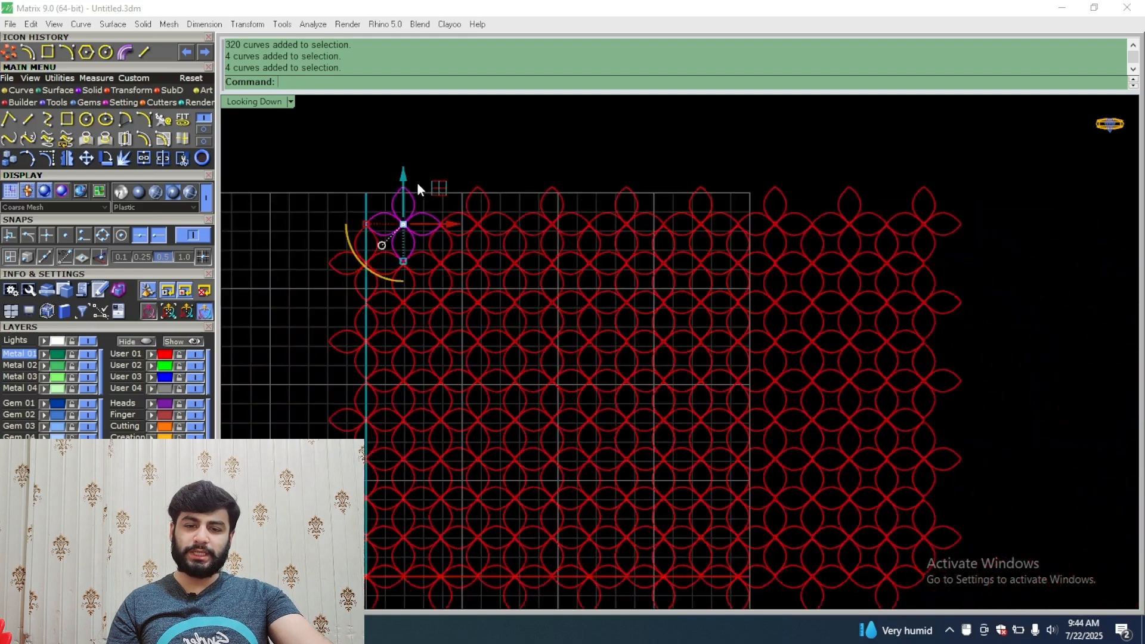
pyautogui.moveTo(712, 119); pyautogui.dragTo(221, 606)
pyautogui.click(124, 159)
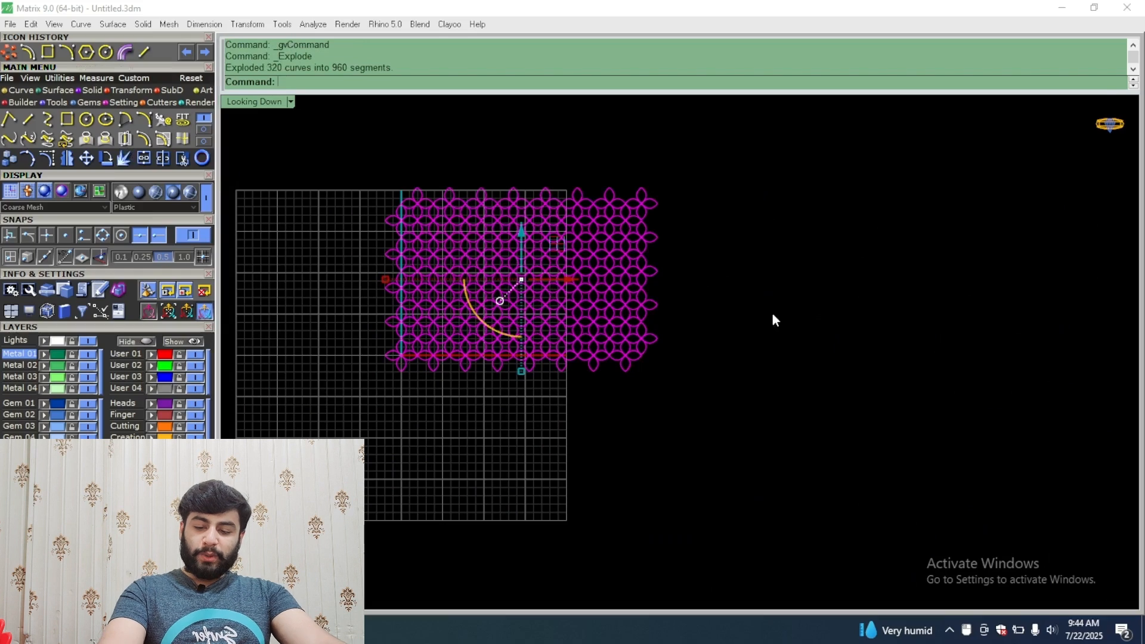
pyautogui.hotkey('ctrl', 'g')
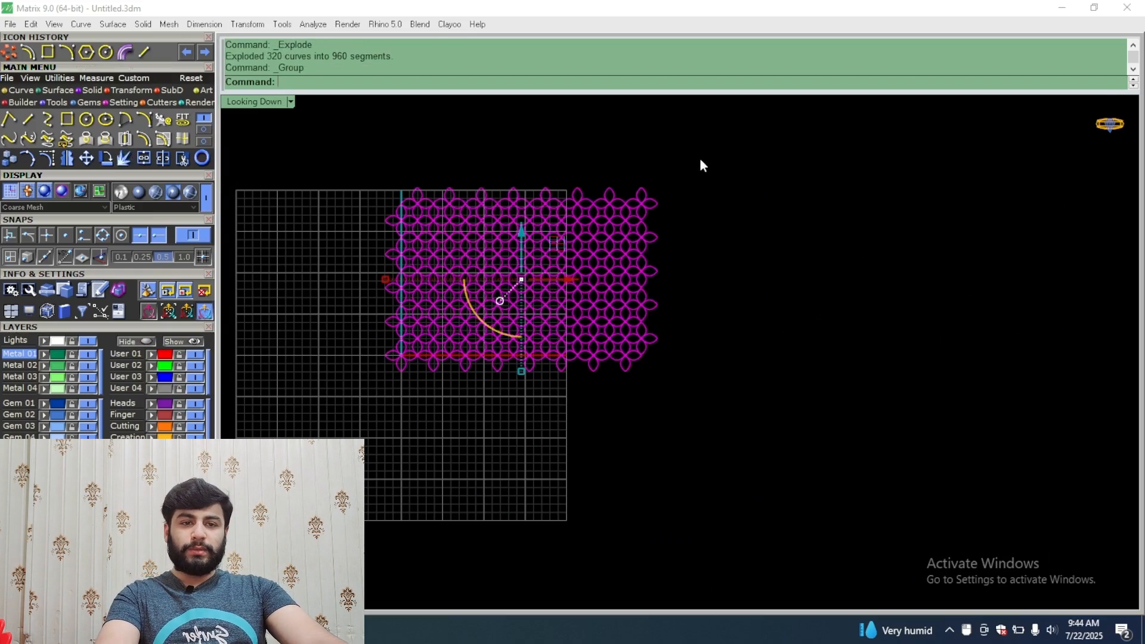
# Step: Show all hidden patterns and move the grouped flower mesh beside the existing mesh in the second row
pyautogui.moveTo(699, 158); pyautogui.dragTo(495, 292)
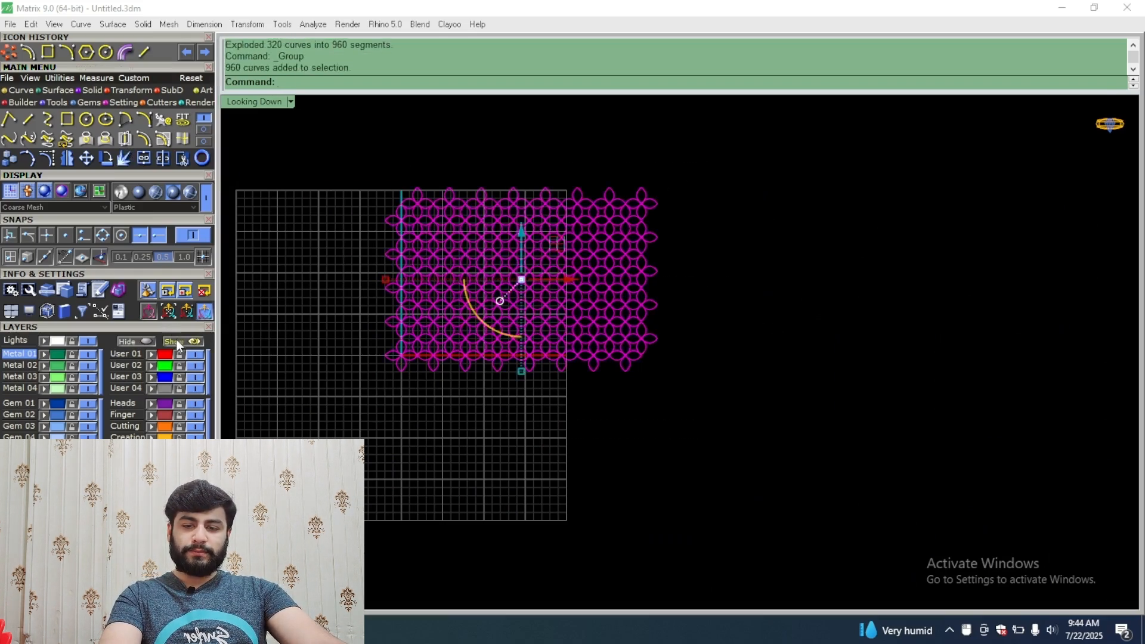
pyautogui.click(177, 342)
pyautogui.scroll(-5, 620, 413)
pyautogui.moveTo(501, 369); pyautogui.dragTo(735, 351)
pyautogui.press('Escape')
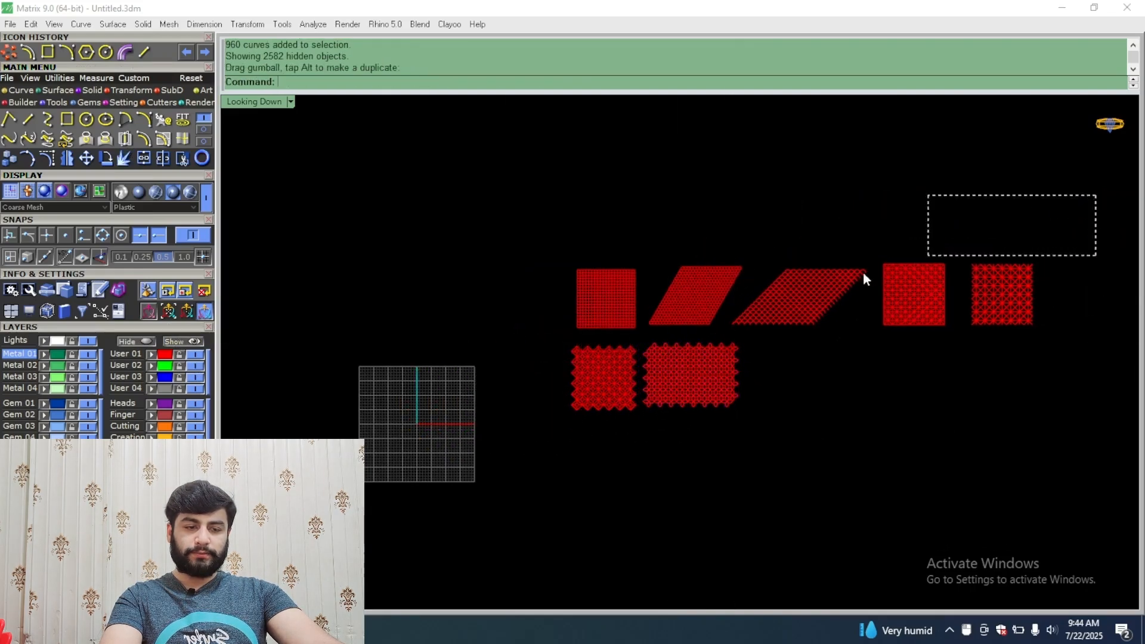
# Step: Select every mesh pattern and hide them all to leave the construction grid empty
pyautogui.hotkey('ctrl', 'a')
pyautogui.click(147, 342)
pyautogui.scroll(5, 435, 411)
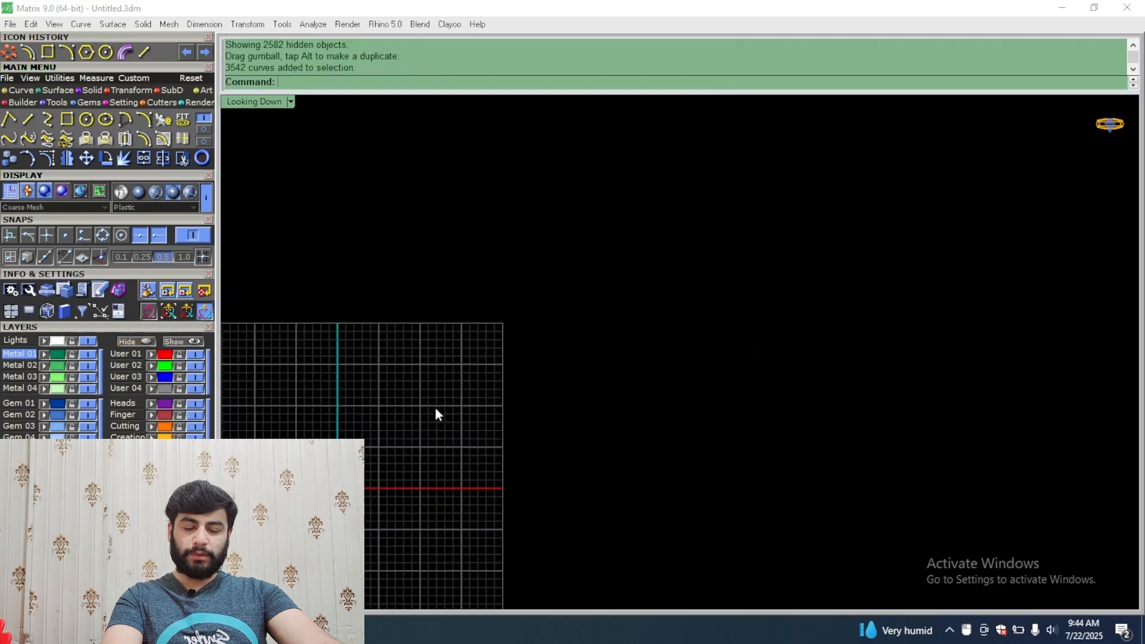
pyautogui.moveTo(434, 412); pyautogui.dragTo(652, 271, button='right')
pyautogui.scroll(2, 521, 339)
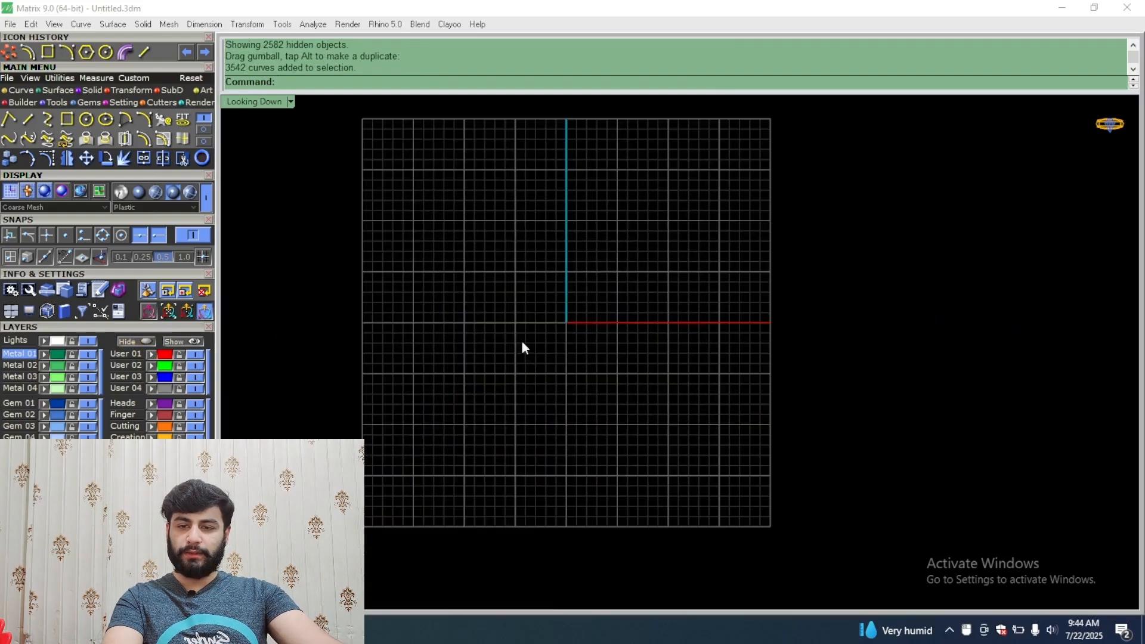
pyautogui.moveTo(521, 345); pyautogui.dragTo(491, 368, button='right')
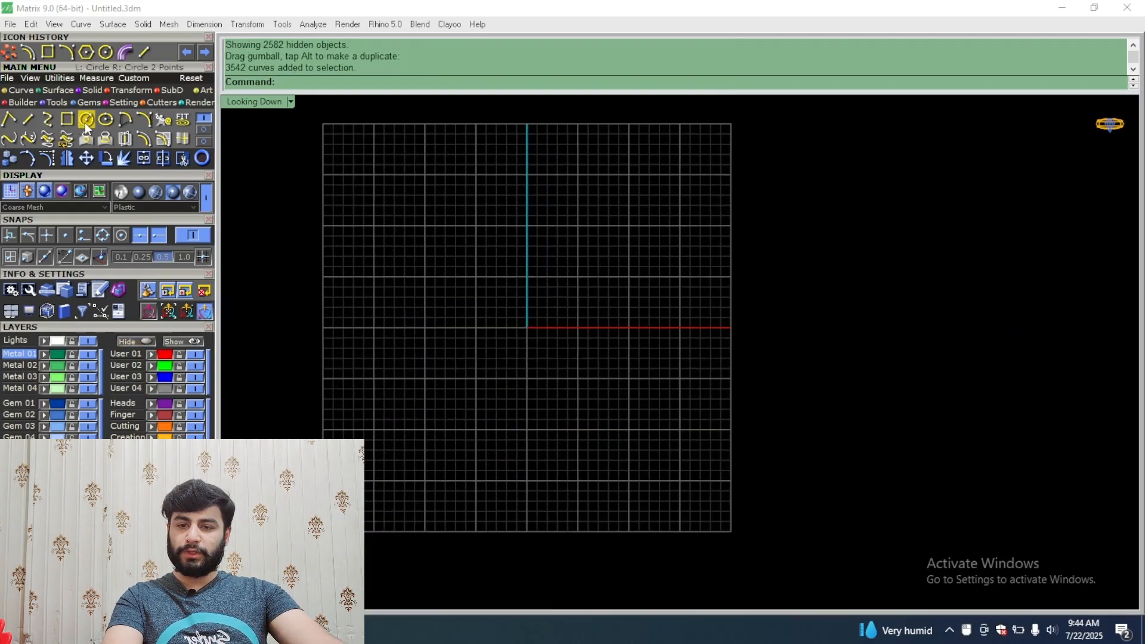
pyautogui.click(148, 118)
pyautogui.scroll(2, 530, 262)
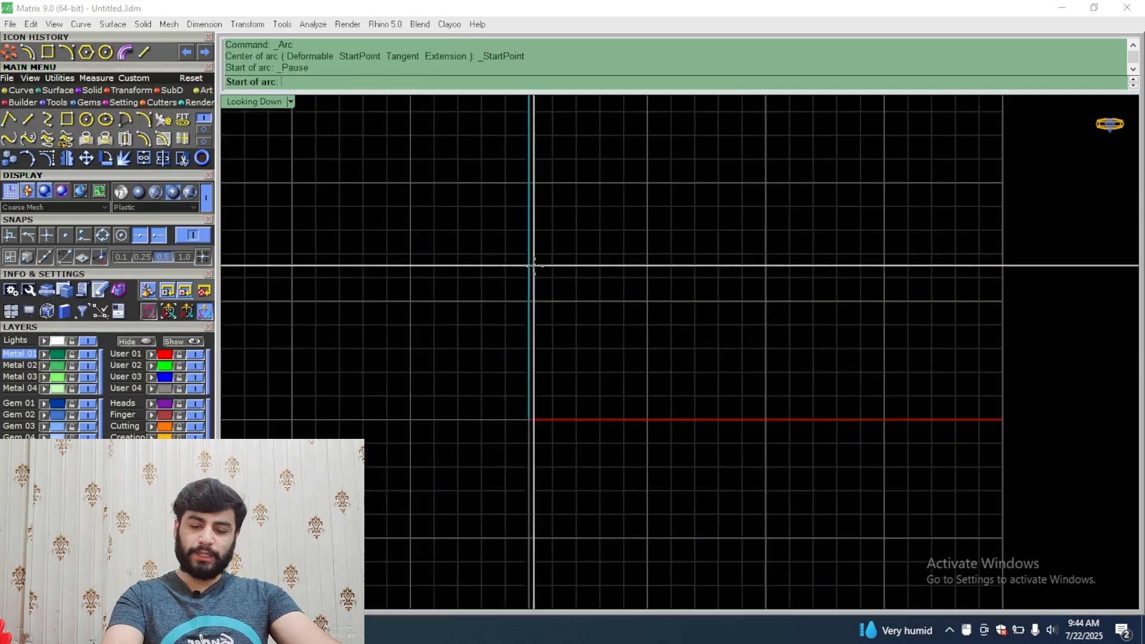
pyautogui.write('0,0,0')
pyautogui.press('Return')
pyautogui.scroll(2, 537, 321)
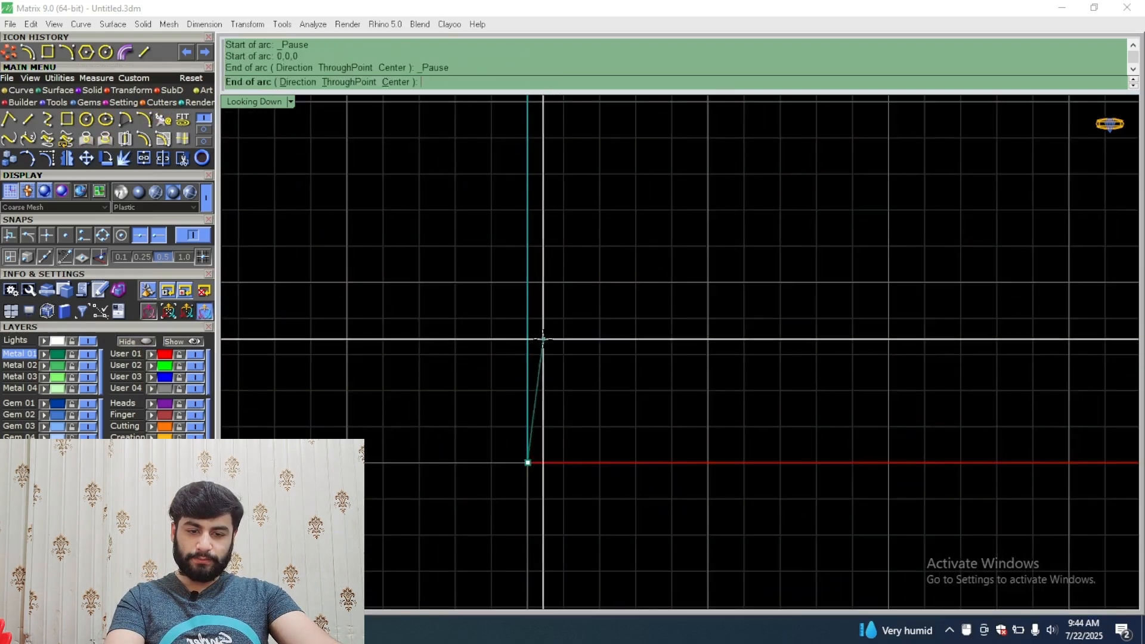
pyautogui.click(527, 318)
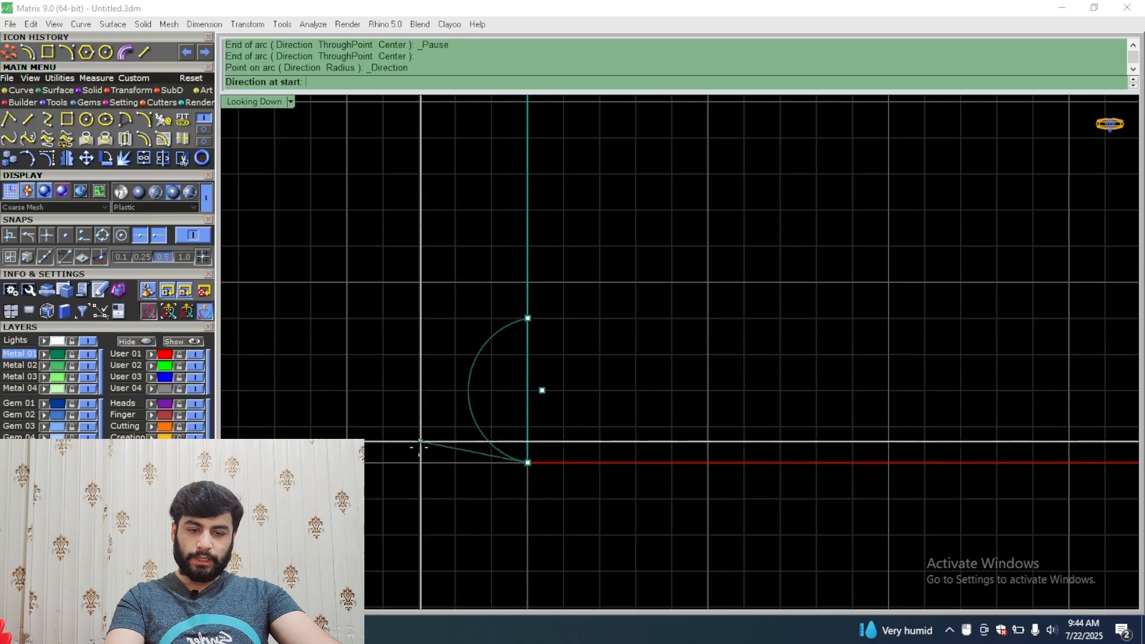
pyautogui.press('Escape')
pyautogui.scroll(-2, 495, 310)
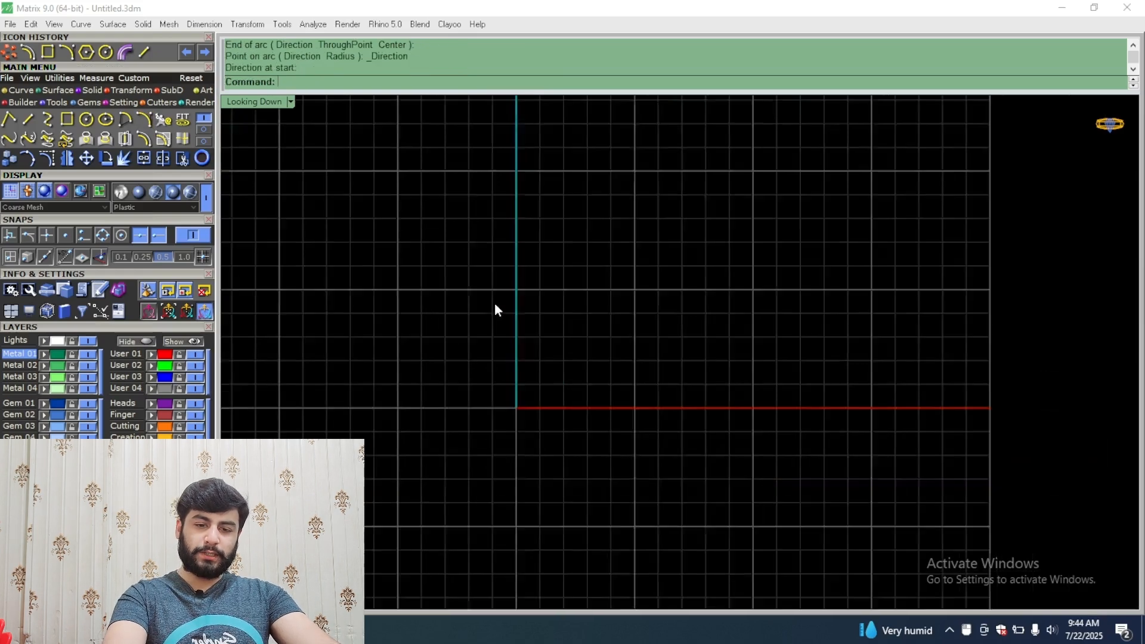
pyautogui.scroll(-3, 547, 332)
pyautogui.scroll(3, 547, 332)
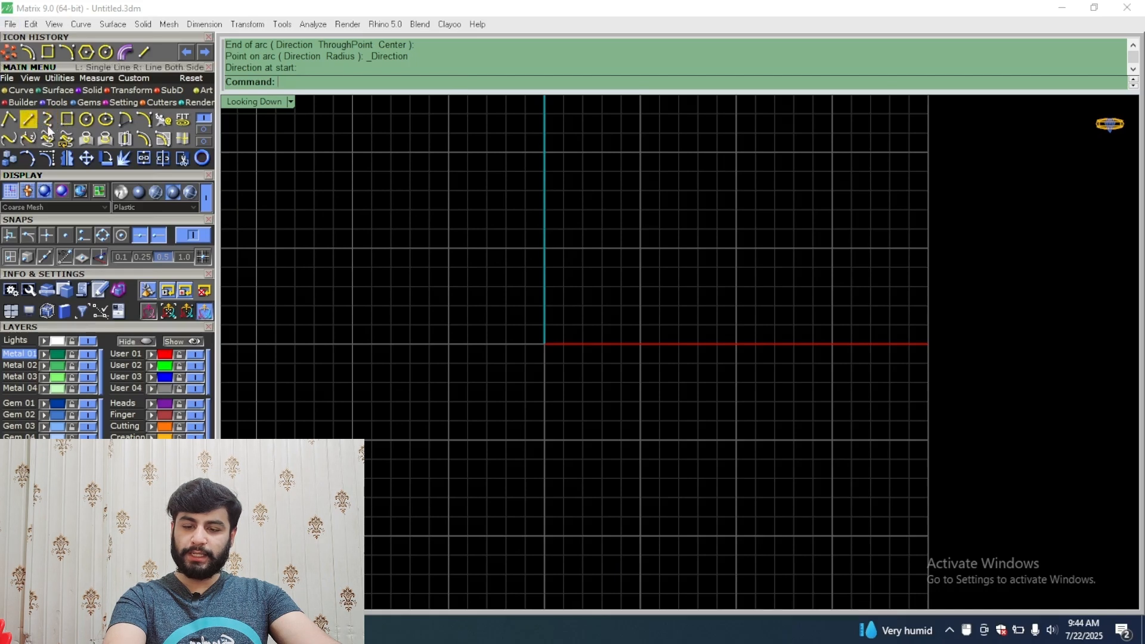
# Step: Draw a vertical line 4 units long, starting at the origin and running up the Y axis
pyautogui.click(29, 120)
pyautogui.write('0')
pyautogui.press('Return')
pyautogui.scroll(3, 553, 272)
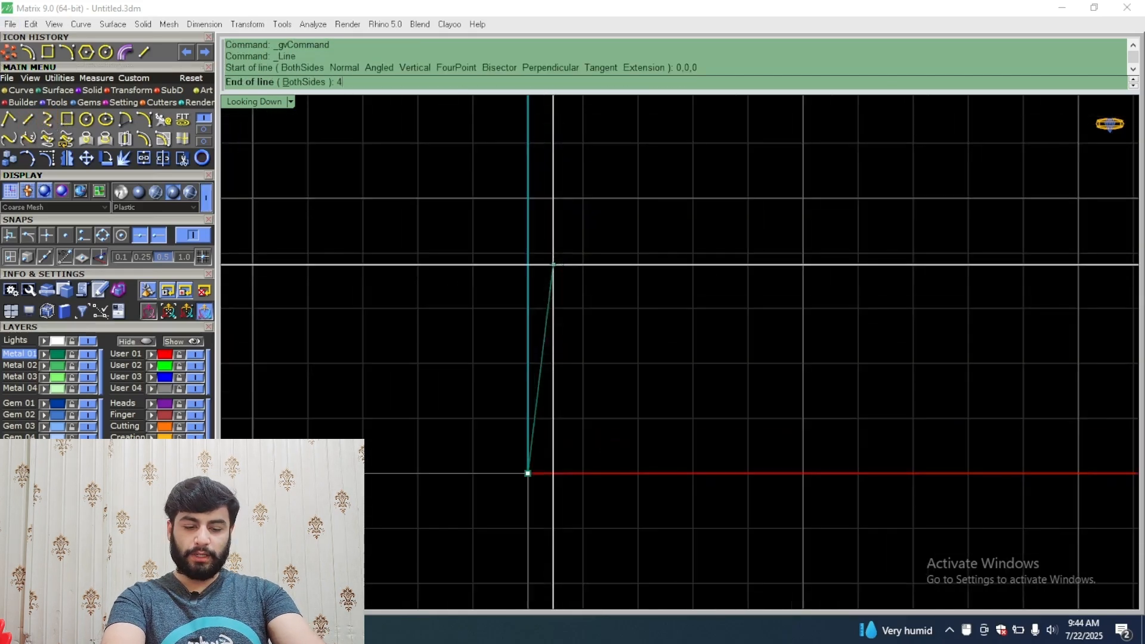
pyautogui.write('4')
pyautogui.press('Return')
pyautogui.click(552, 263)
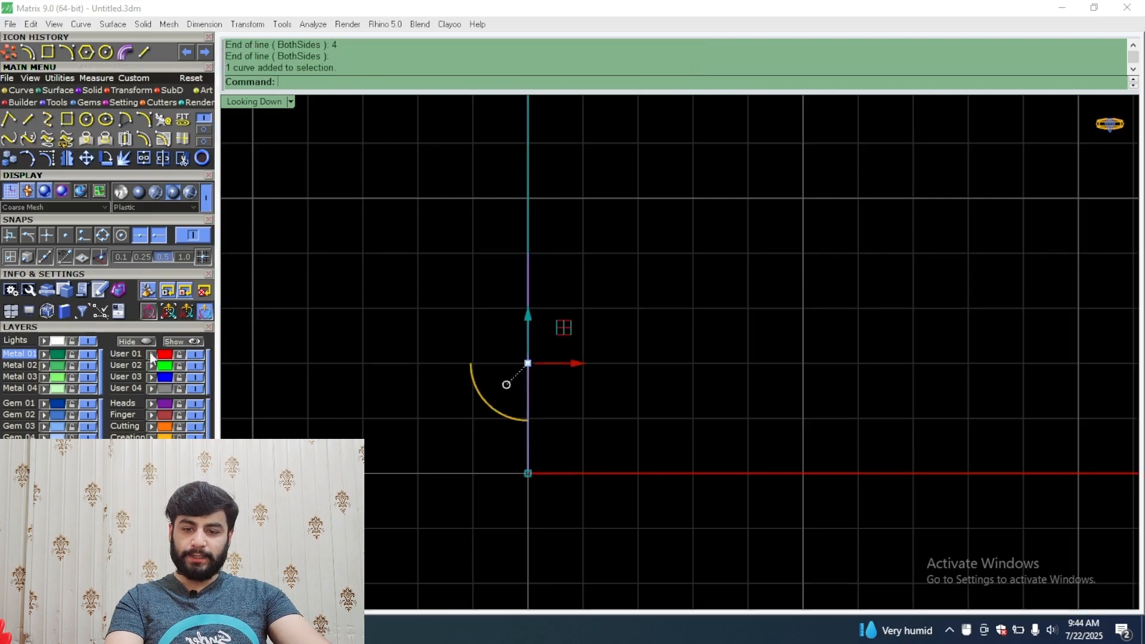
# Step: Examine the vertical line's control points by turning them on, and turn them off again
pyautogui.click(541, 303)
pyautogui.moveTo(578, 280); pyautogui.dragTo(424, 281)
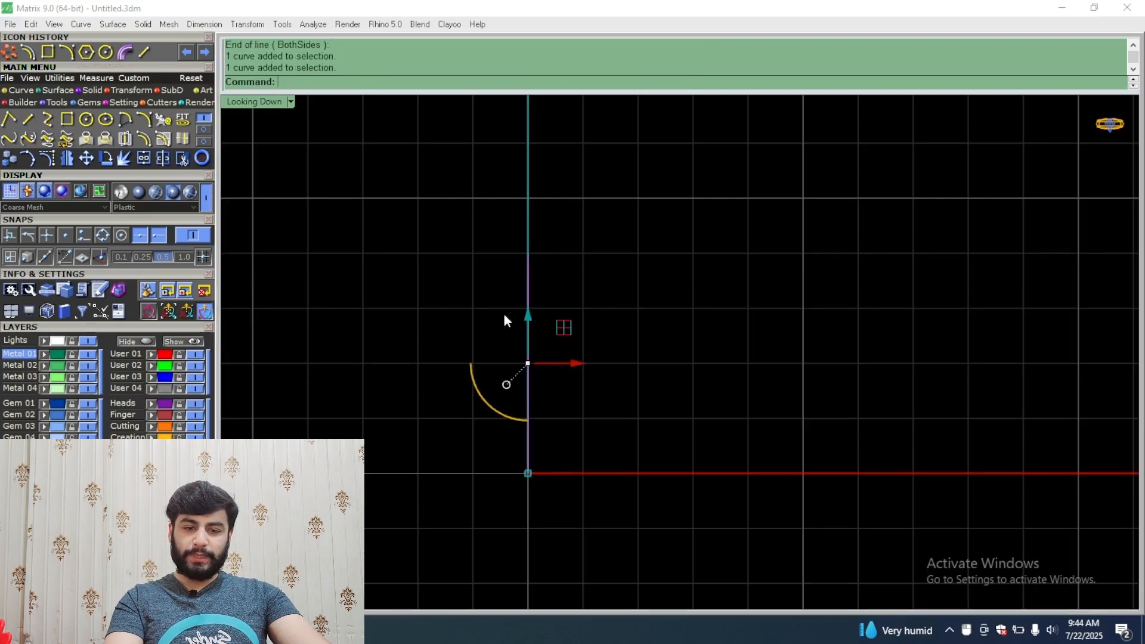
pyautogui.scroll(4, 493, 305)
pyautogui.moveTo(491, 304); pyautogui.dragTo(353, 285, button='right')
pyautogui.click(48, 160)
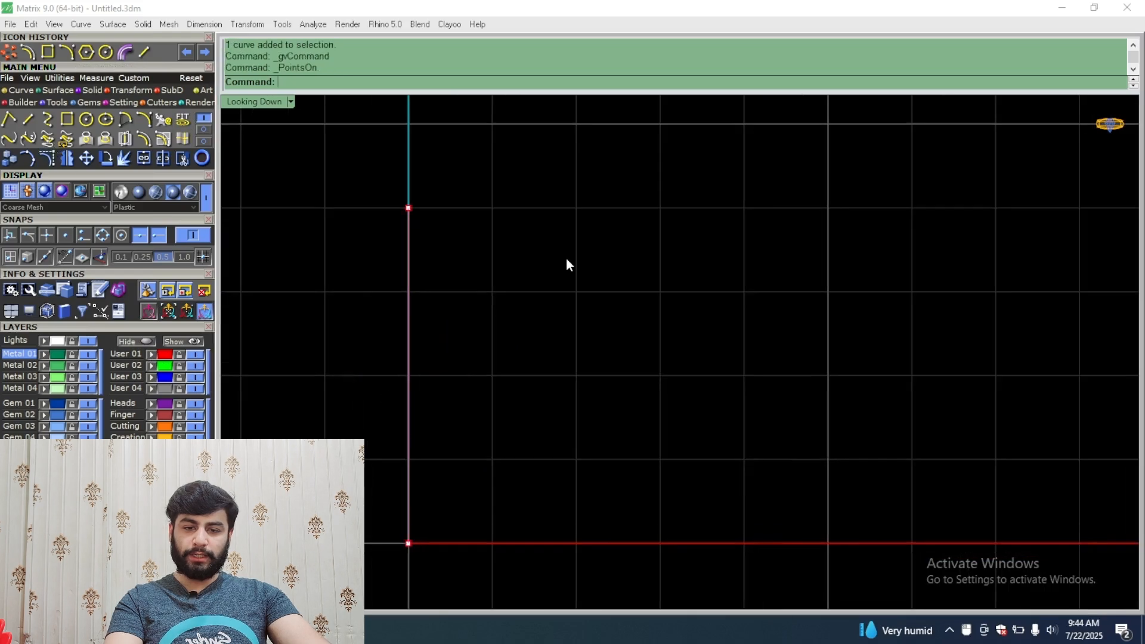
pyautogui.press('Escape')
# Step: Rebuild the vertical line with a point count of 4 and degree 2, deleting the input
pyautogui.moveTo(549, 258); pyautogui.dragTo(367, 354)
pyautogui.moveTo(381, 350); pyautogui.dragTo(473, 331, button='right')
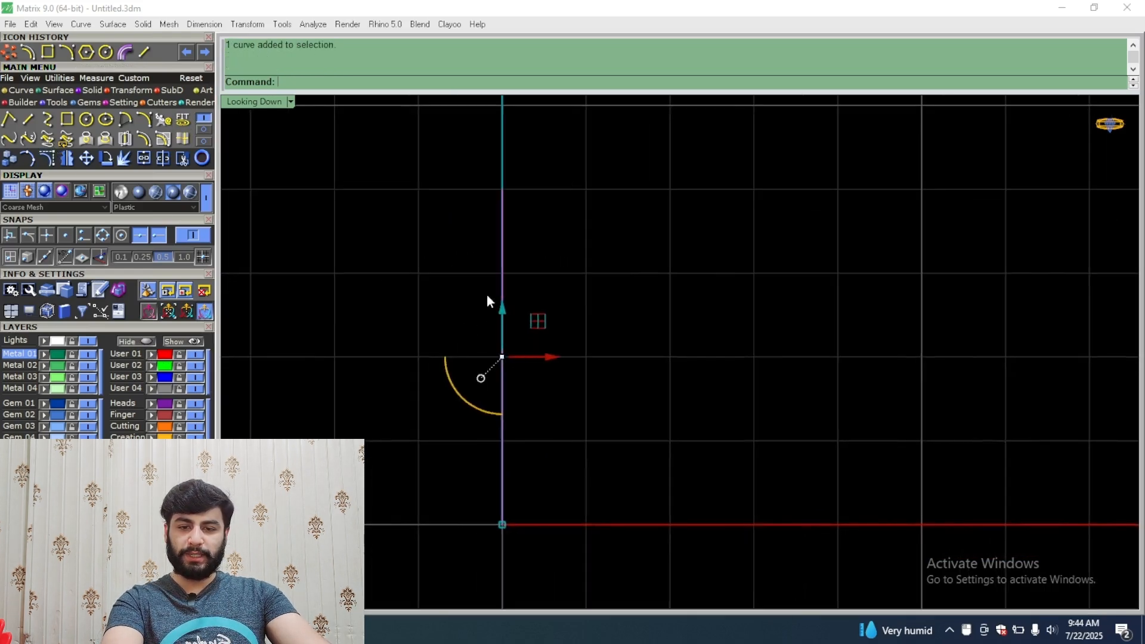
pyautogui.click(168, 118)
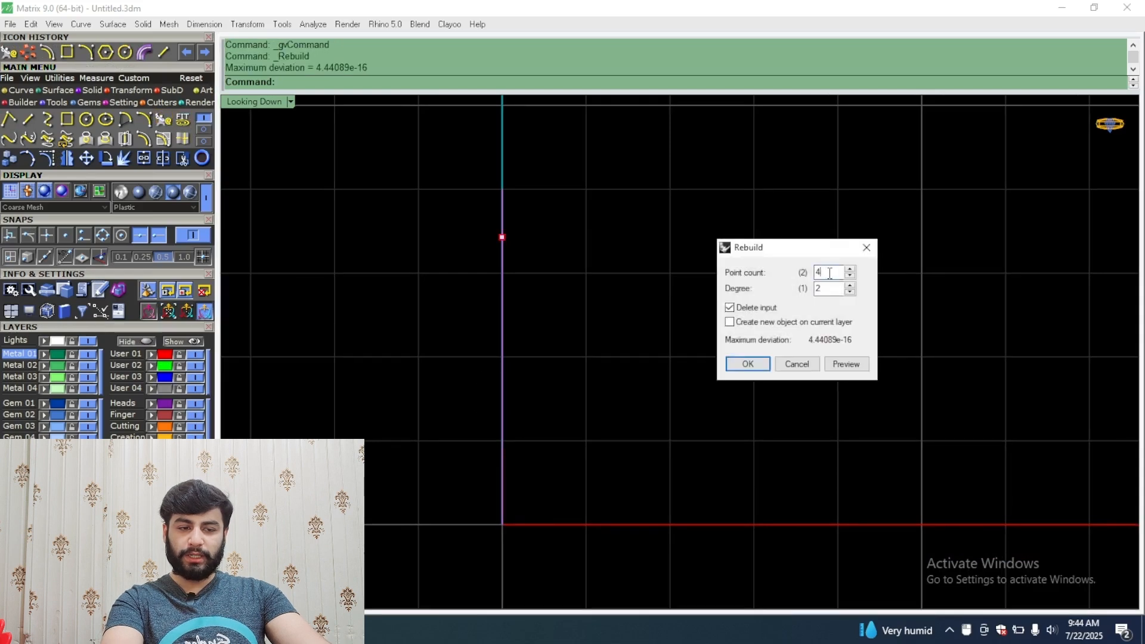
pyautogui.click(747, 364)
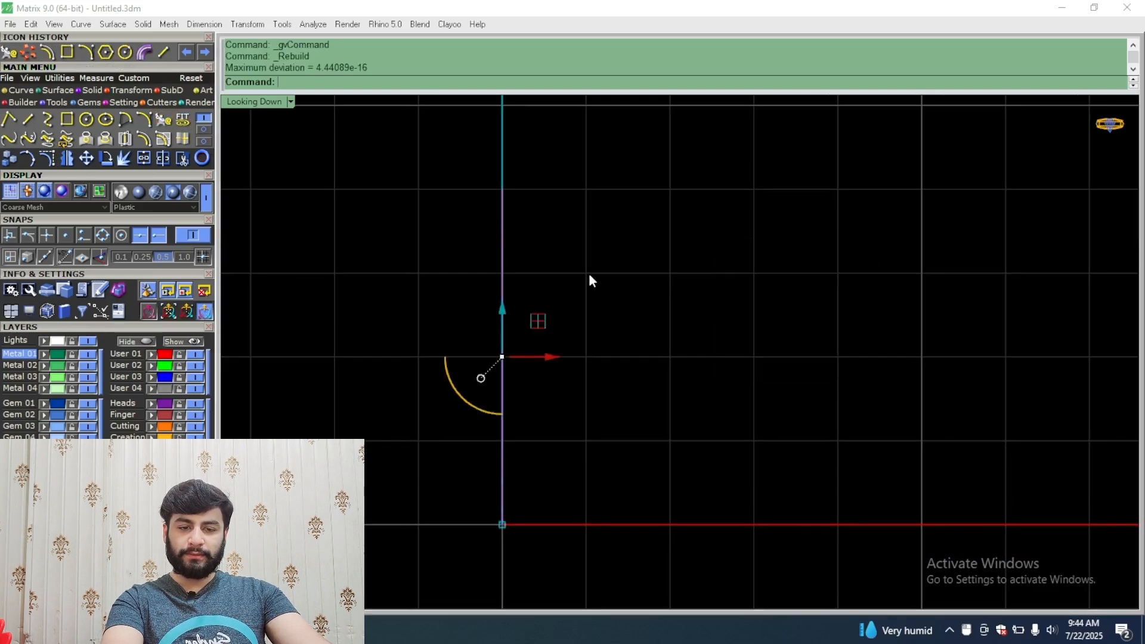
# Step: Turn on the rebuilt line's control points and move the upper inner point 1 unit in the positive X direction
pyautogui.moveTo(602, 351); pyautogui.dragTo(338, 242)
pyautogui.click(46, 159)
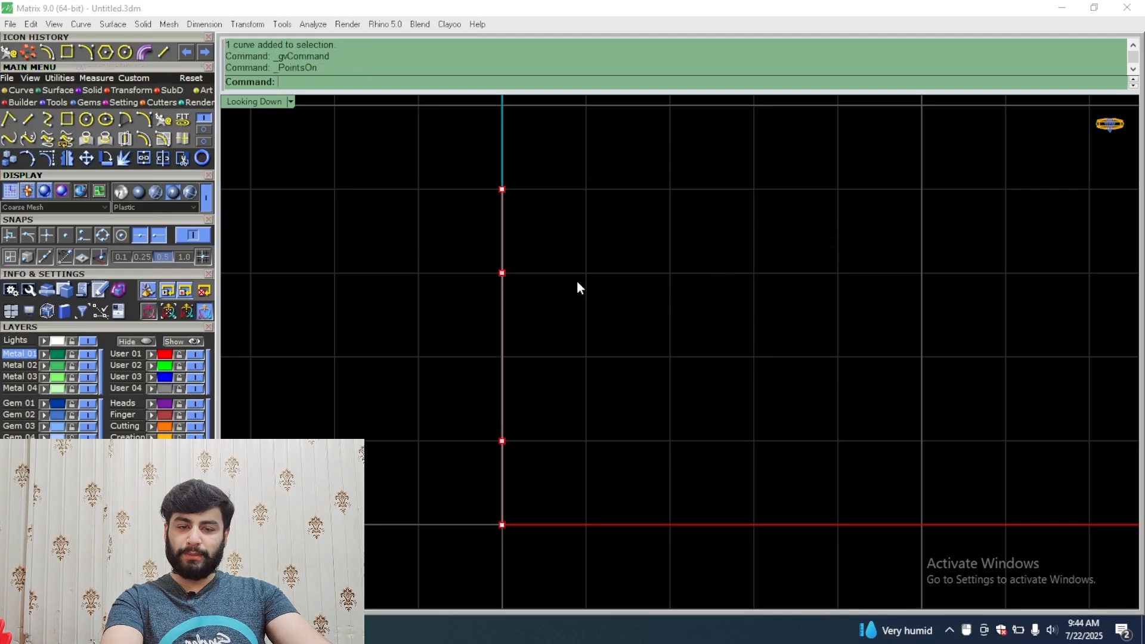
pyautogui.scroll(1, 542, 283)
pyautogui.click(495, 262)
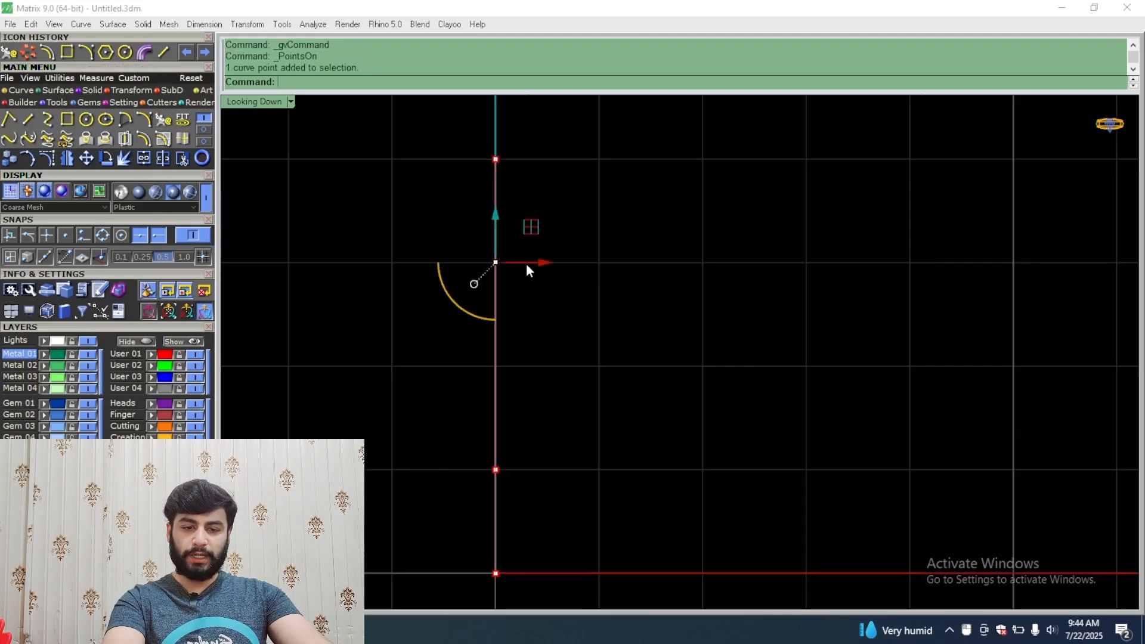
pyautogui.click(535, 260)
pyautogui.write('1')
pyautogui.press('Return')
pyautogui.scroll(-4, 624, 263)
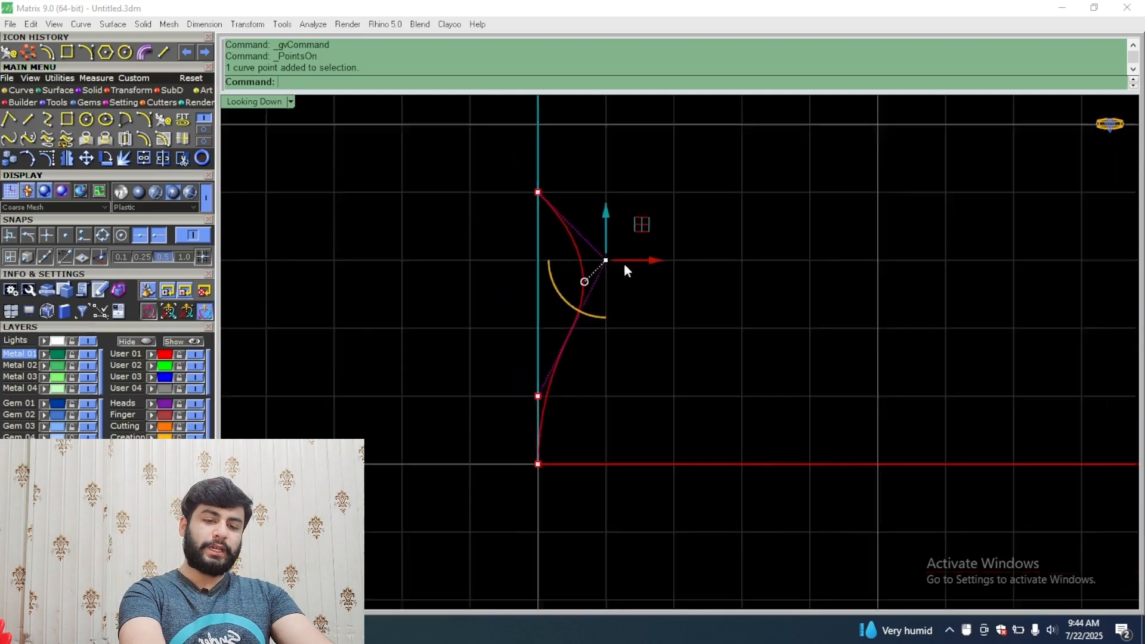
# Step: Move the lower inner control point the same distance in the negative X direction, turn off the points and select the S-curve
pyautogui.moveTo(618, 328); pyautogui.dragTo(498, 370)
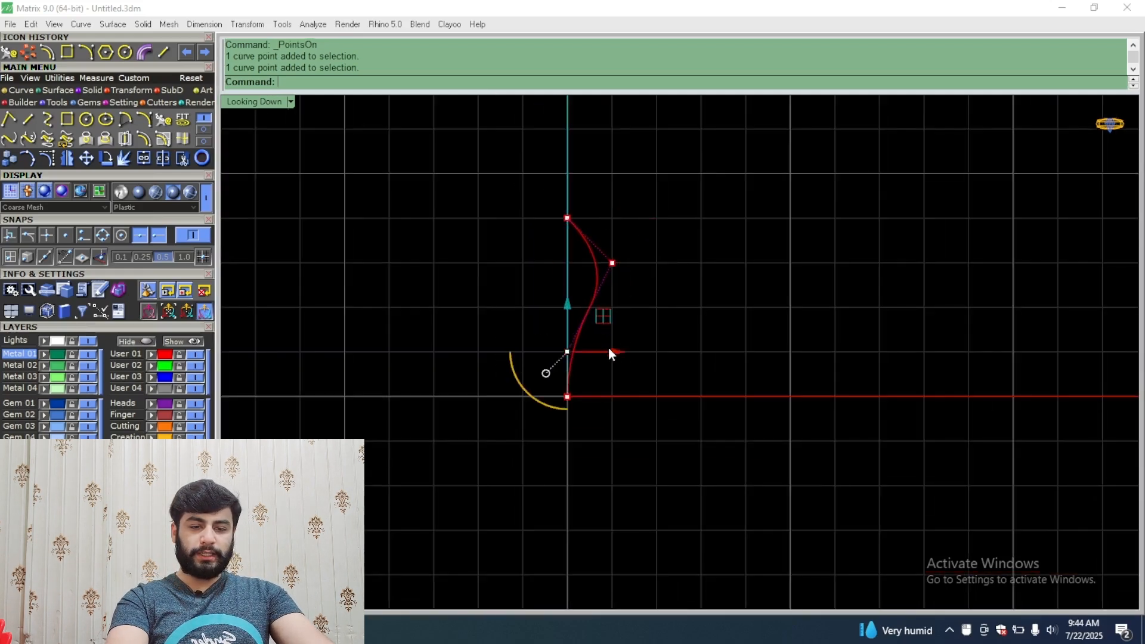
pyautogui.click(610, 351)
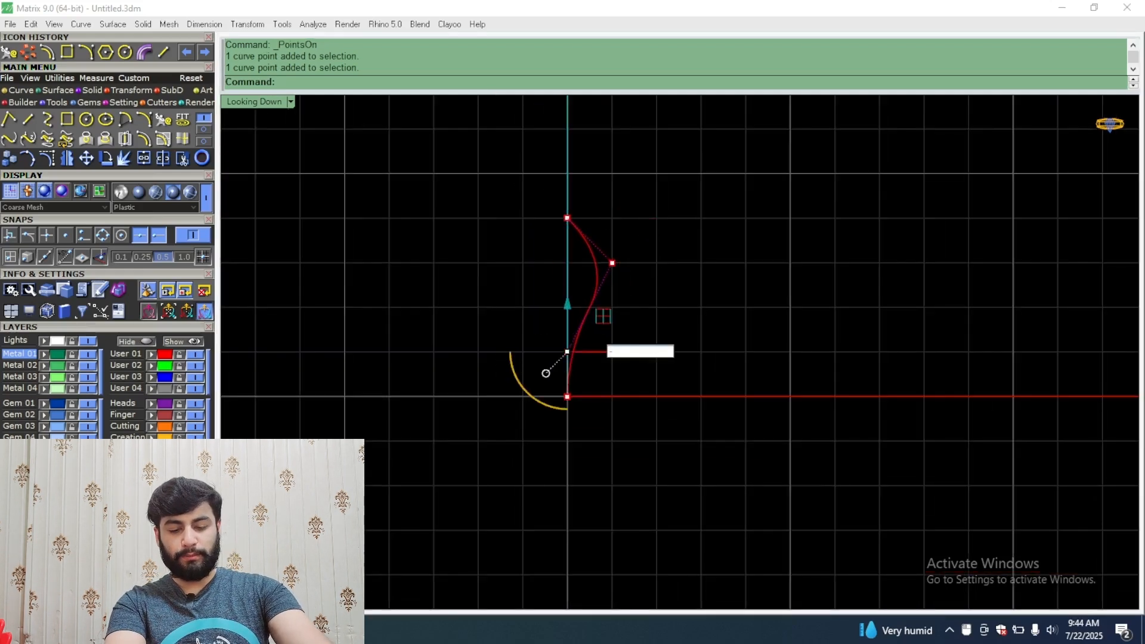
pyautogui.press('Return')
pyautogui.press('Escape')
pyautogui.moveTo(673, 270); pyautogui.dragTo(481, 337)
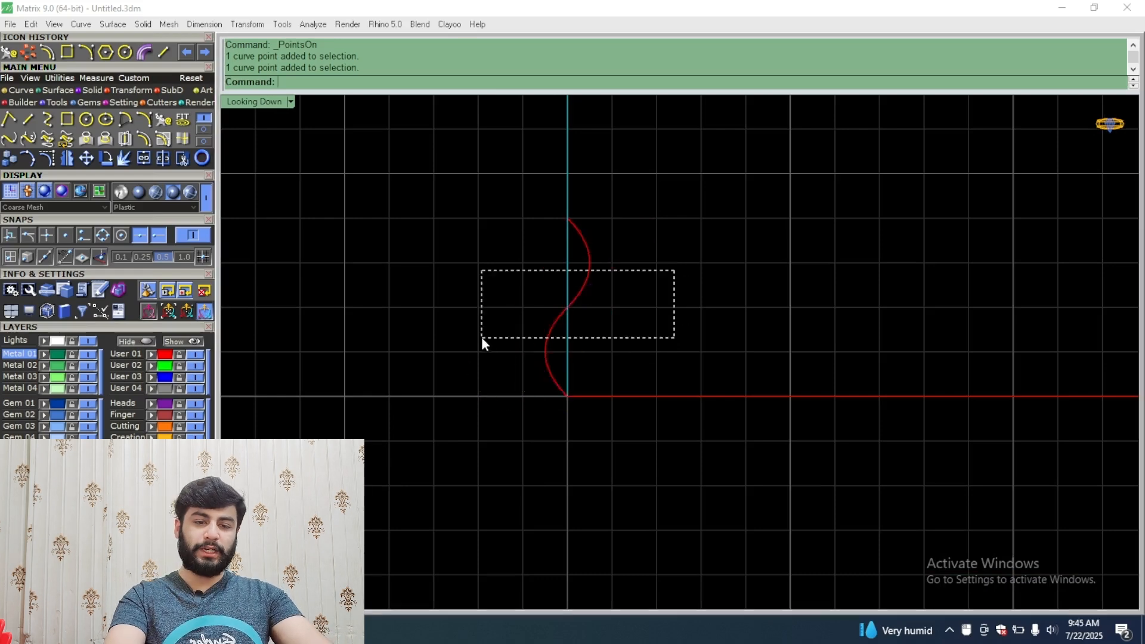
pyautogui.moveTo(559, 323); pyautogui.dragTo(522, 358, button='right')
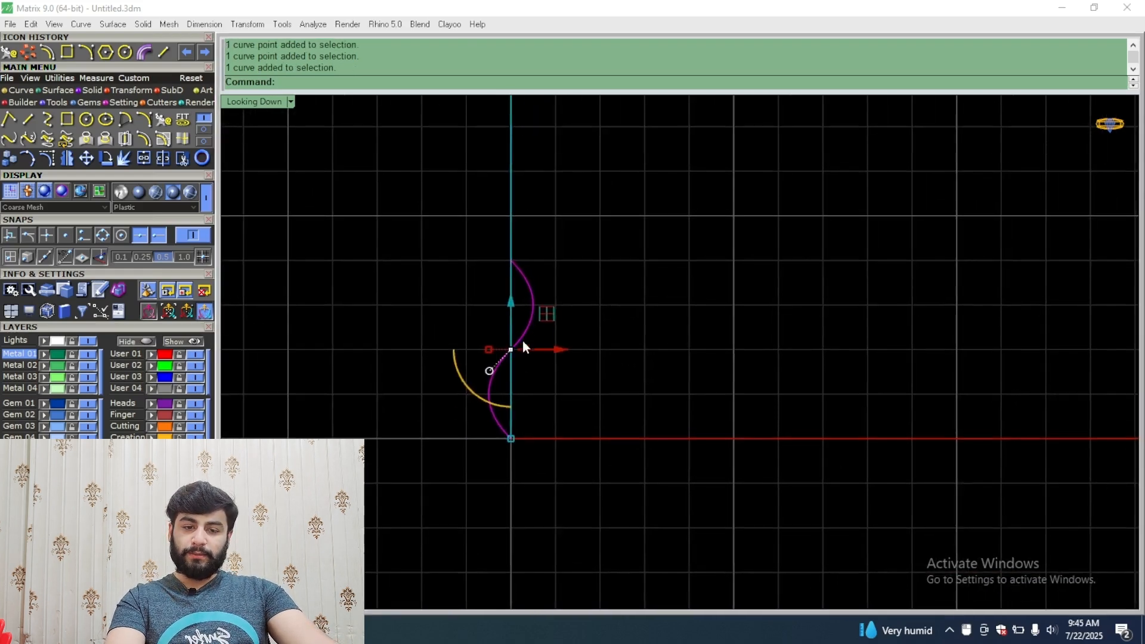
# Step: Move the S-shaped curve off the origin, and relocate it with Move so its lower endpoint sits at 0,0,0
pyautogui.scroll(2, 523, 341)
pyautogui.scroll(-6, 488, 286)
pyautogui.scroll(4, 500, 313)
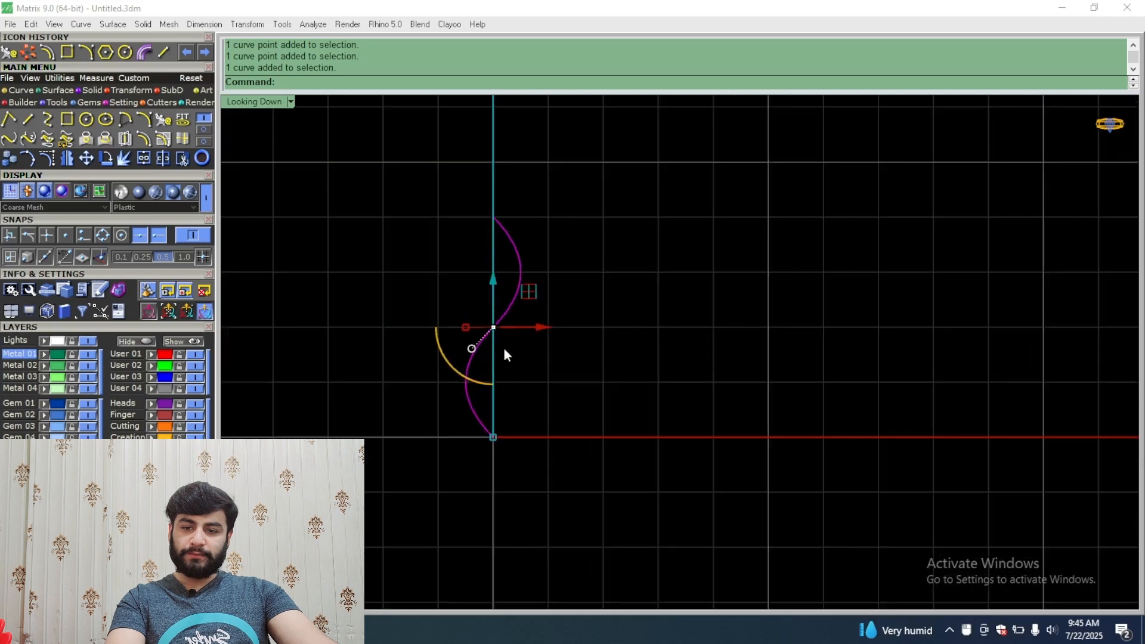
pyautogui.scroll(2, 491, 438)
pyautogui.moveTo(493, 435); pyautogui.dragTo(501, 395)
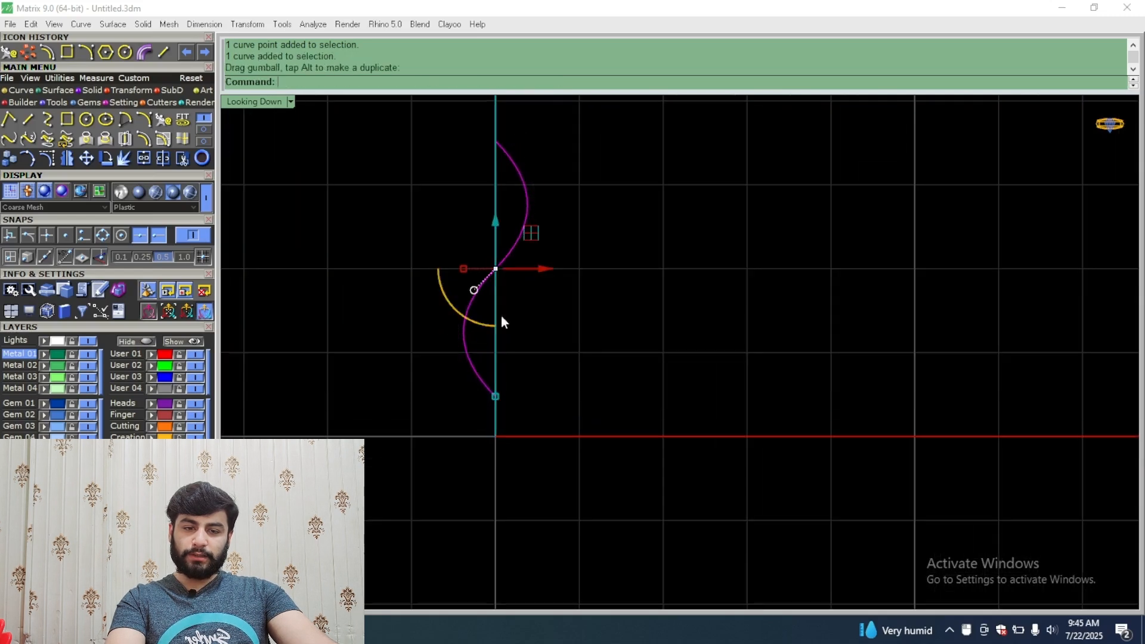
pyautogui.click(86, 157)
pyautogui.click(495, 396)
pyautogui.write('0,0,0')
pyautogui.press('Return')
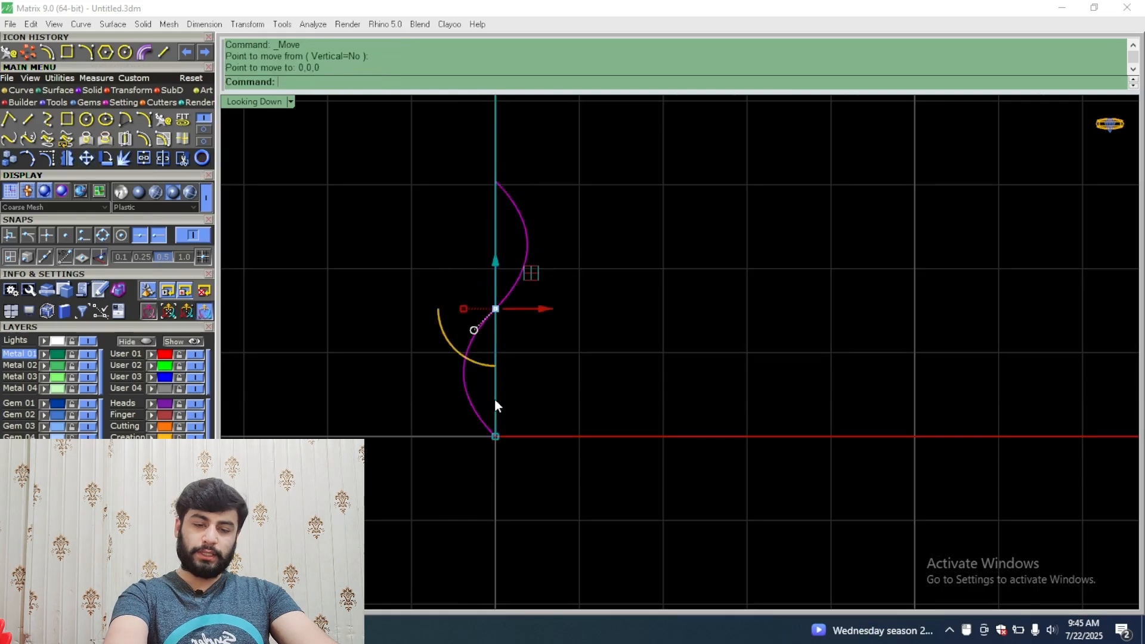
# Step: Polar array the S-shaped curve around the origin with 6 items filling 360 degrees
pyautogui.click(93, 90)
pyautogui.click(163, 119)
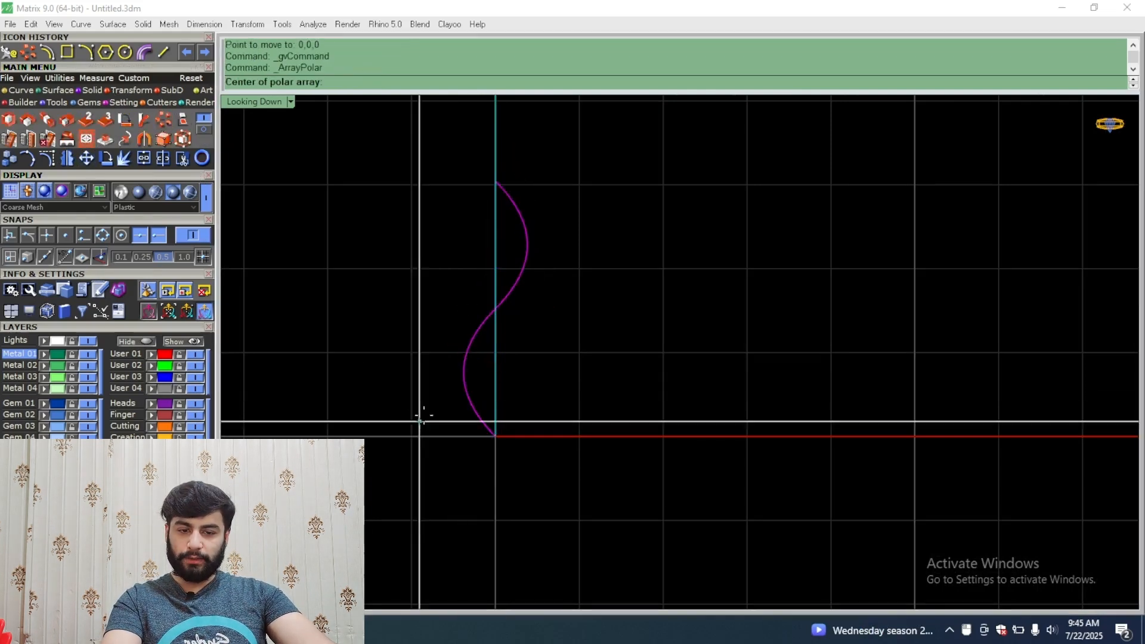
pyautogui.write('6')
pyautogui.press('Return')
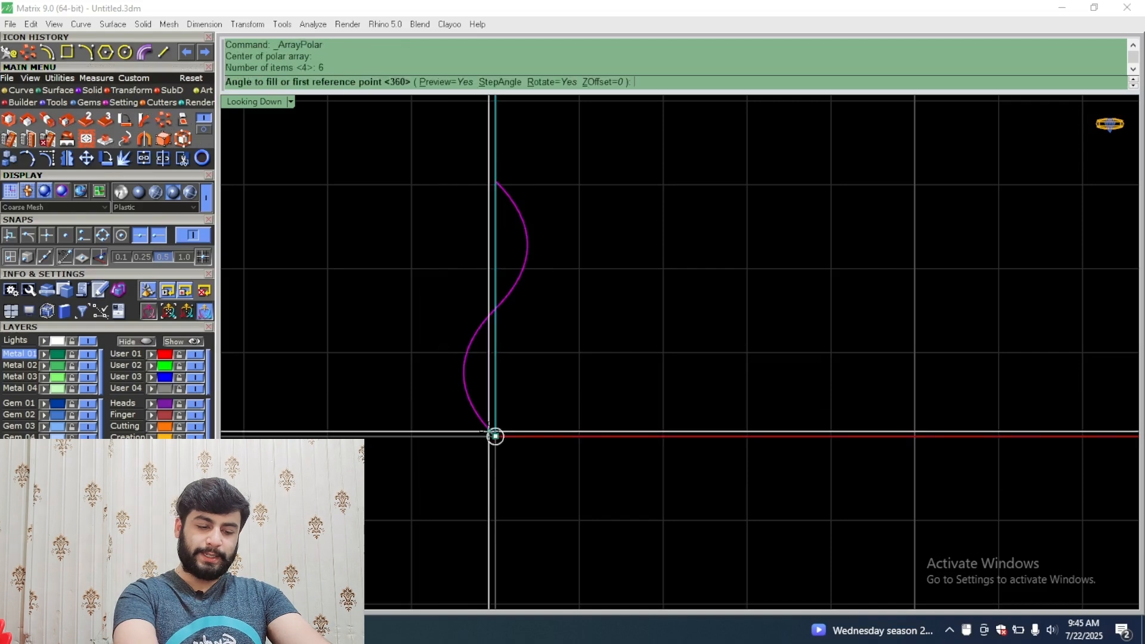
pyautogui.press('Return')
pyautogui.press('Return')
# Step: Select the six arrayed curves and scale the pinwheel down uniformly about its centre
pyautogui.moveTo(475, 402); pyautogui.dragTo(469, 409)
pyautogui.scroll(6, 635, 256)
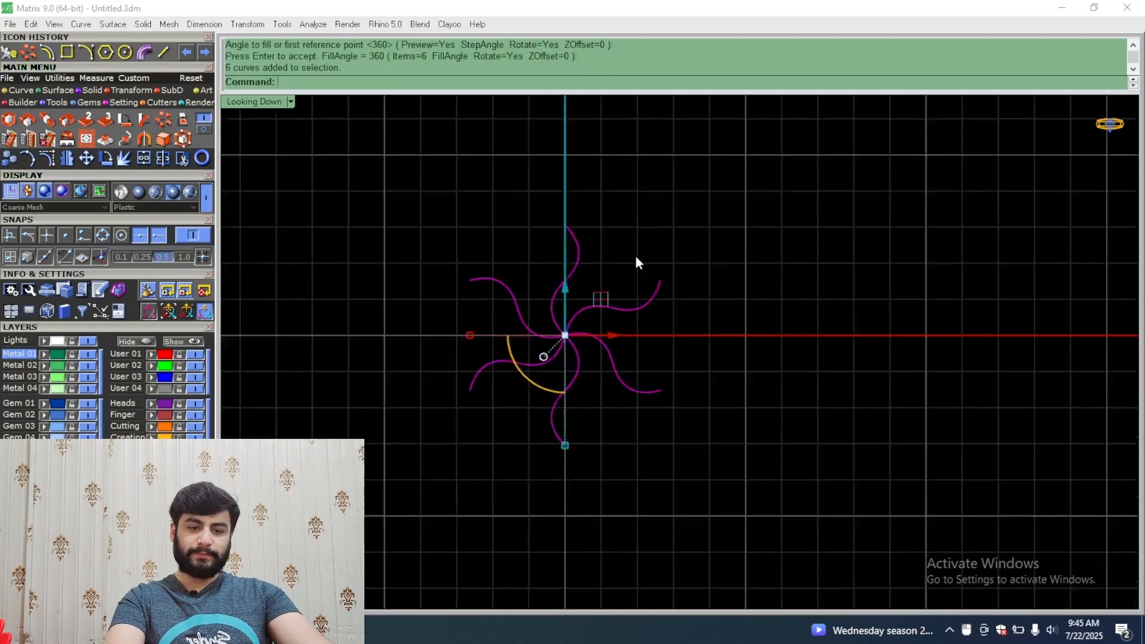
pyautogui.moveTo(651, 262); pyautogui.dragTo(588, 338, button='right')
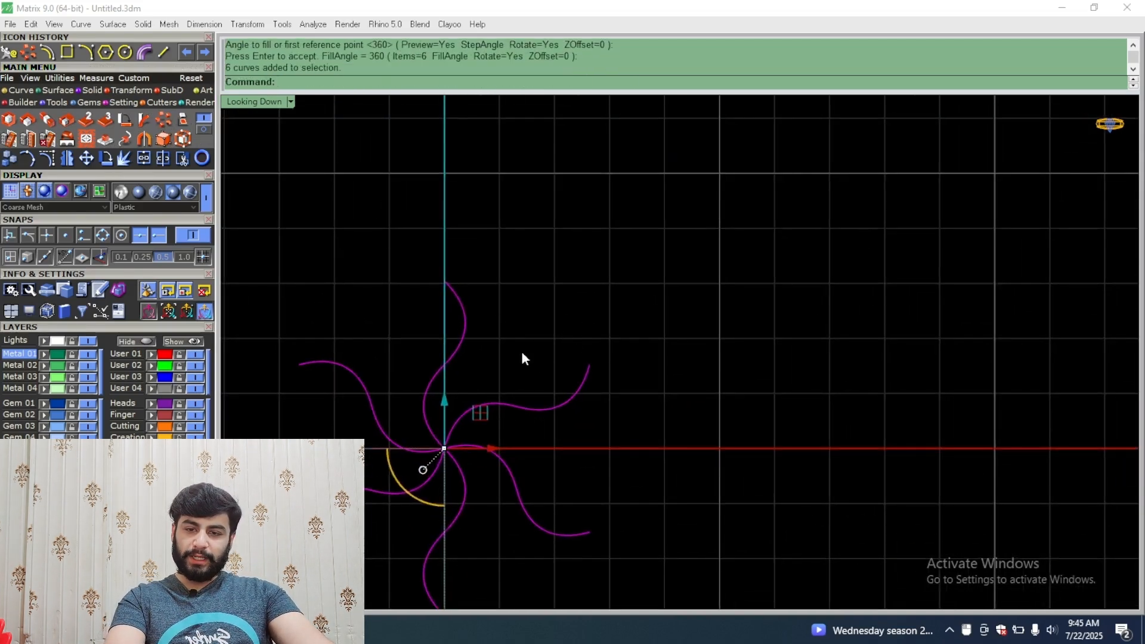
pyautogui.moveTo(464, 479); pyautogui.dragTo(468, 357, button='right')
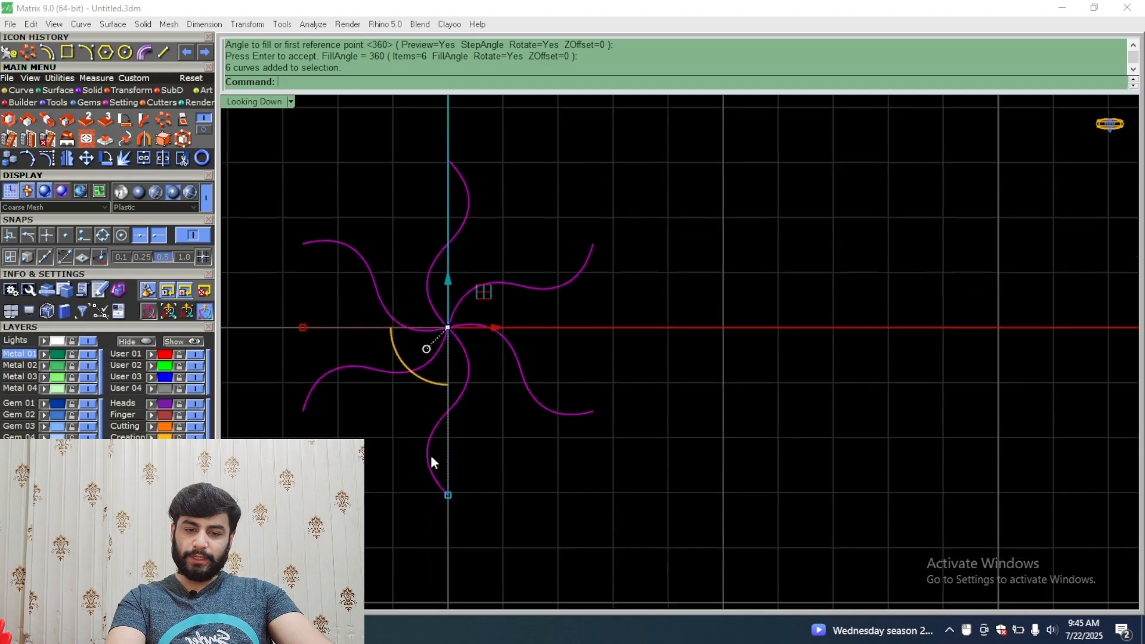
pyautogui.scroll(4, 450, 493)
pyautogui.keyDown('shift'); pyautogui.moveTo(451, 494); pyautogui.dragTo(464, 425); pyautogui.keyUp('shift')
pyautogui.click(490, 403)
# Step: Select all six pinwheel curves and group them
pyautogui.scroll(-8, 490, 403)
pyautogui.moveTo(592, 181); pyautogui.dragTo(441, 363)
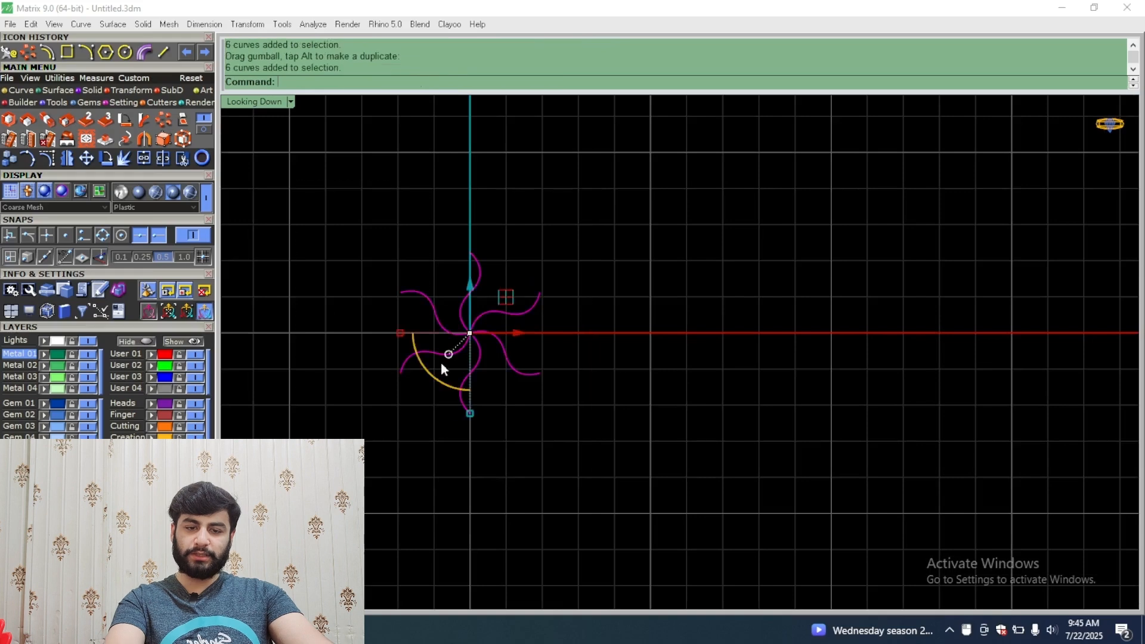
pyautogui.hotkey('ctrl', 'g')
pyautogui.scroll(3, 466, 343)
pyautogui.moveTo(470, 321); pyautogui.dragTo(460, 373, button='right')
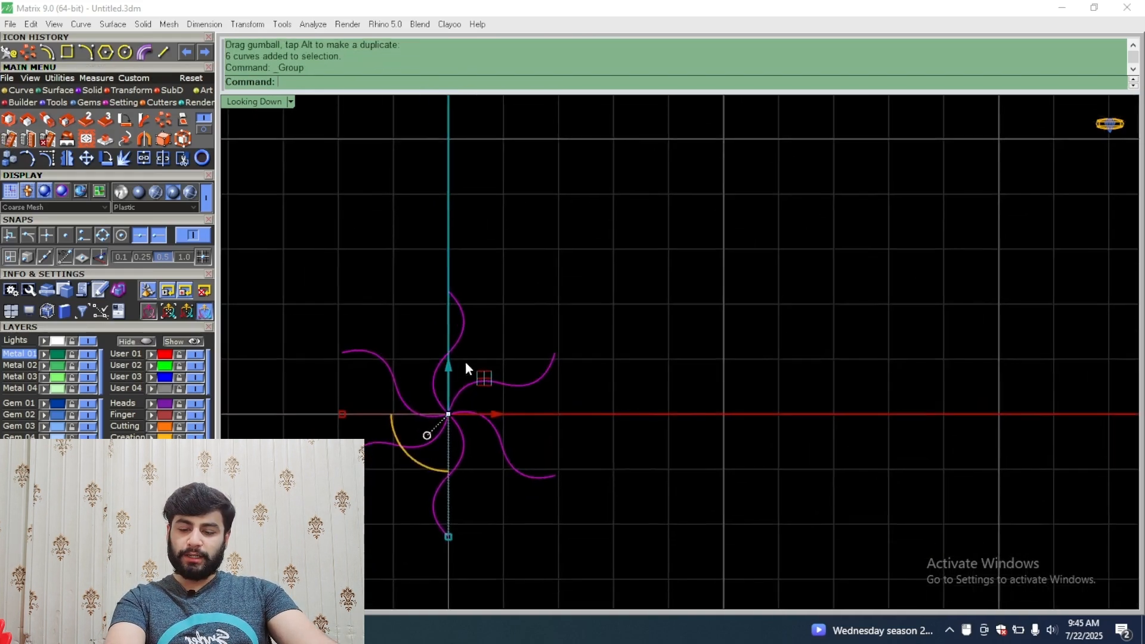
pyautogui.hotkey('ctrl', 'g')
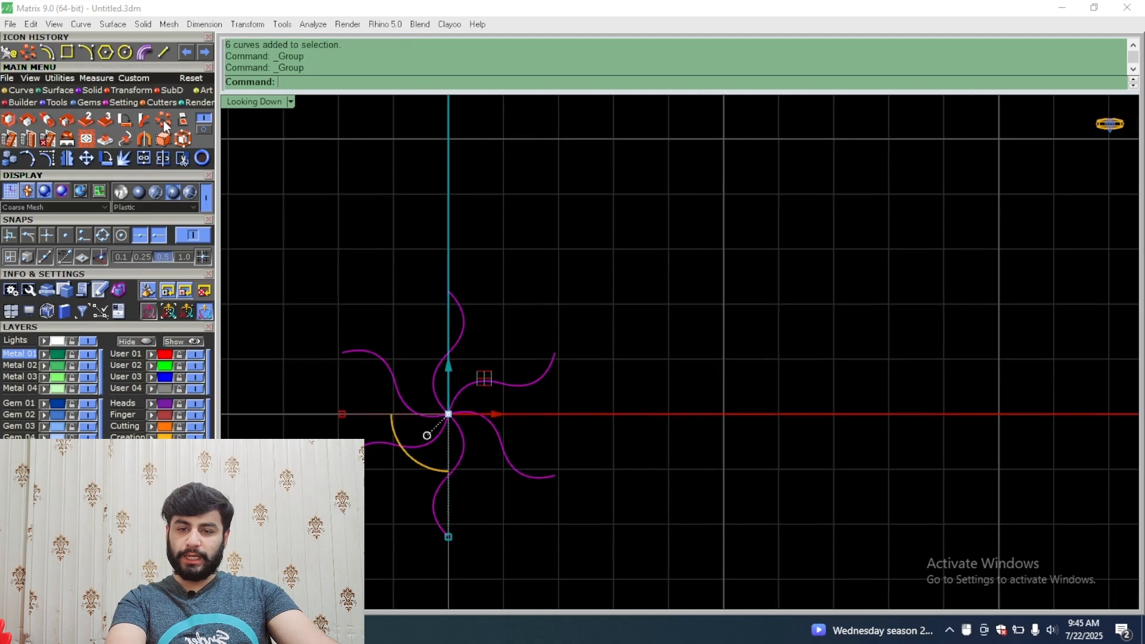
# Step: Polar array the grouped pinwheel around the tip of its upper arm, with 6 items over 360 degrees
pyautogui.click(165, 124)
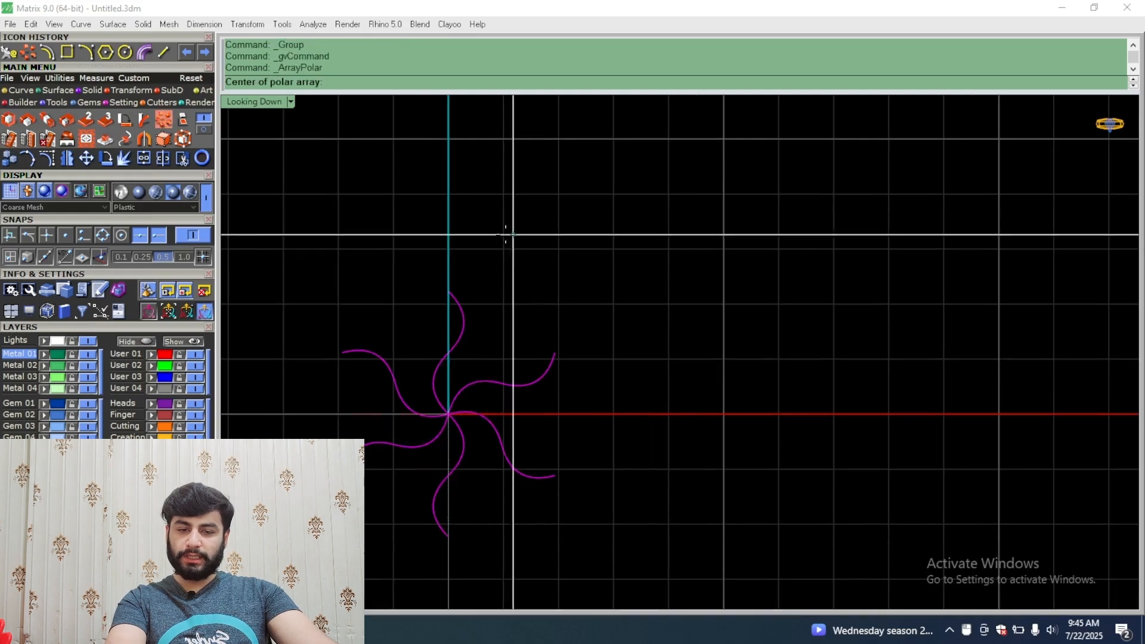
pyautogui.click(448, 290)
pyautogui.press('Return')
pyautogui.press('Return')
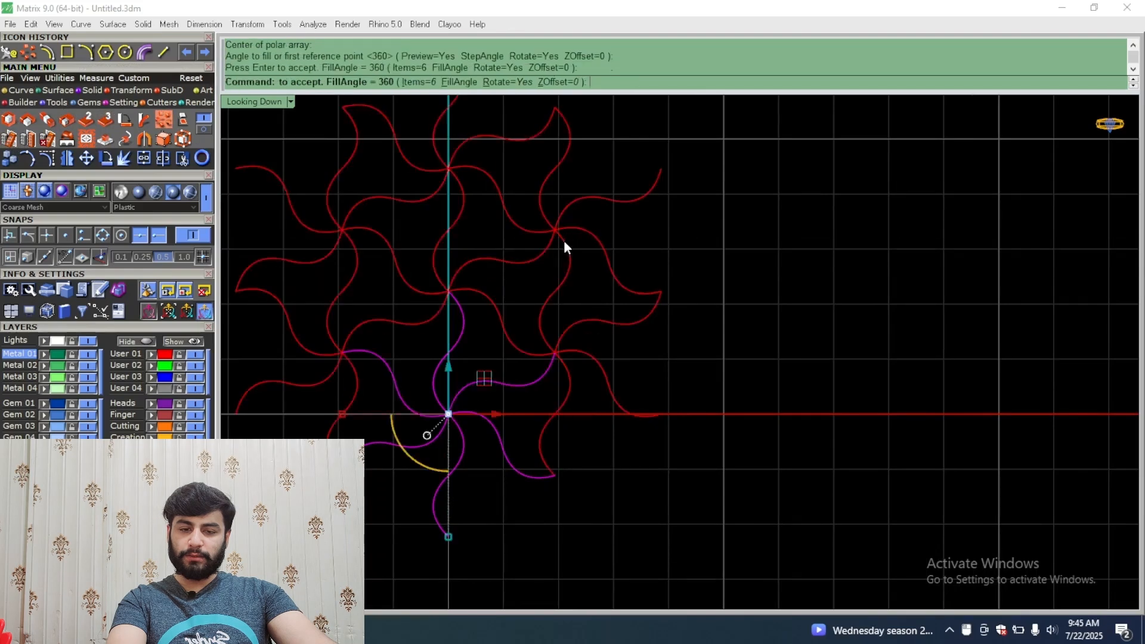
pyautogui.press('Return')
pyautogui.scroll(-2, 709, 268)
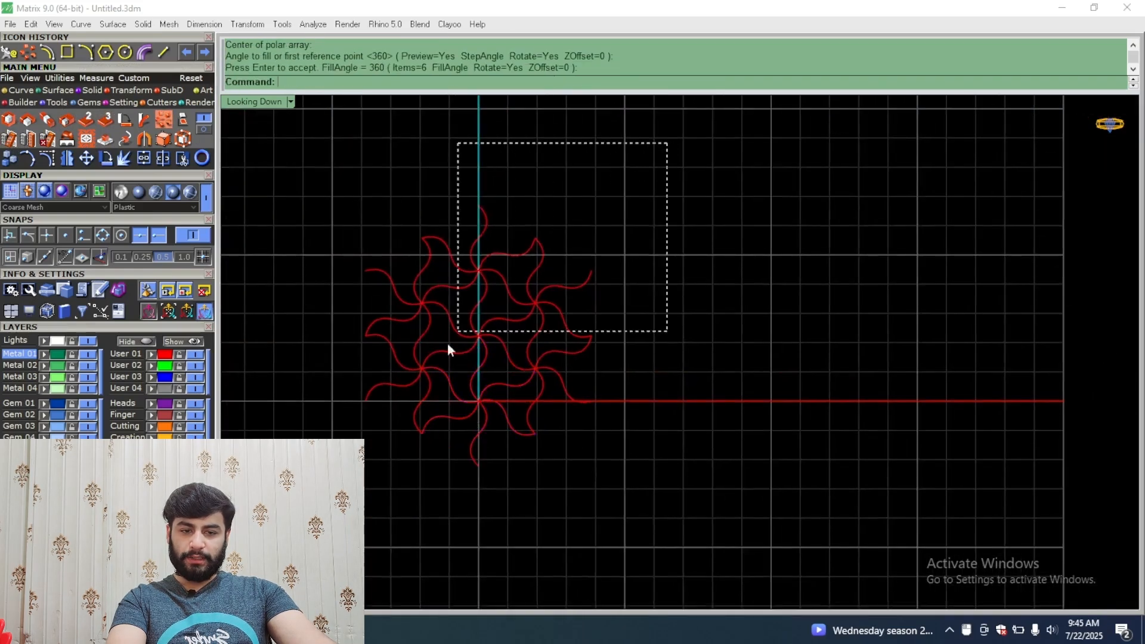
# Step: Select the resulting pinwheel cluster and polar array it around its topmost tip, using 6 items over 360 degrees
pyautogui.moveTo(448, 350); pyautogui.dragTo(448, 350)
pyautogui.press('Return')
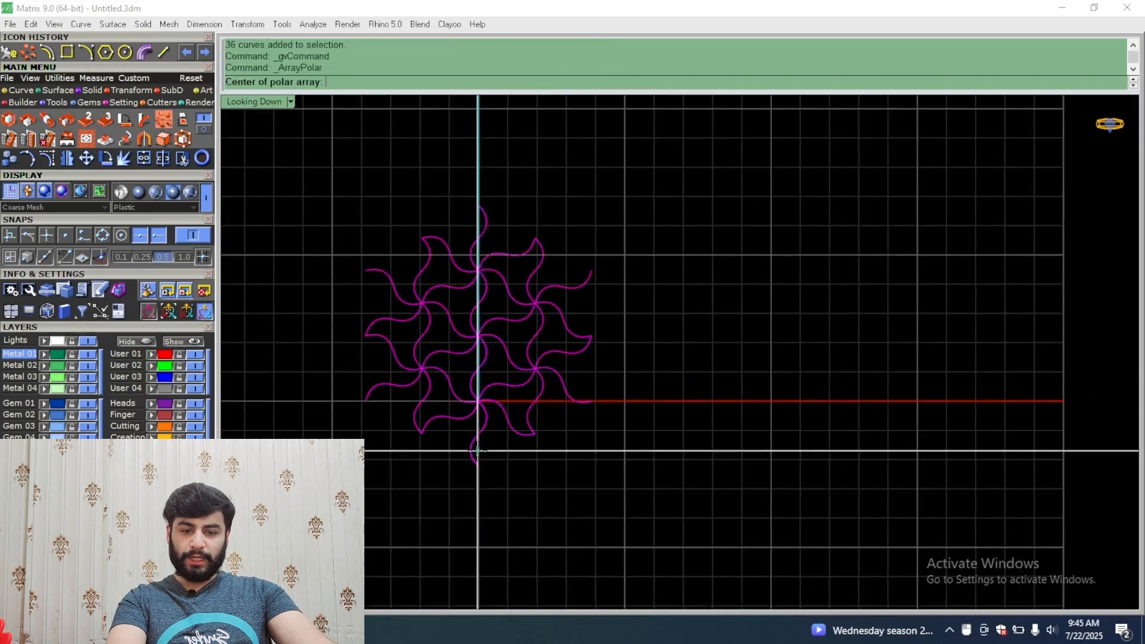
pyautogui.click(483, 195)
pyautogui.press('Return')
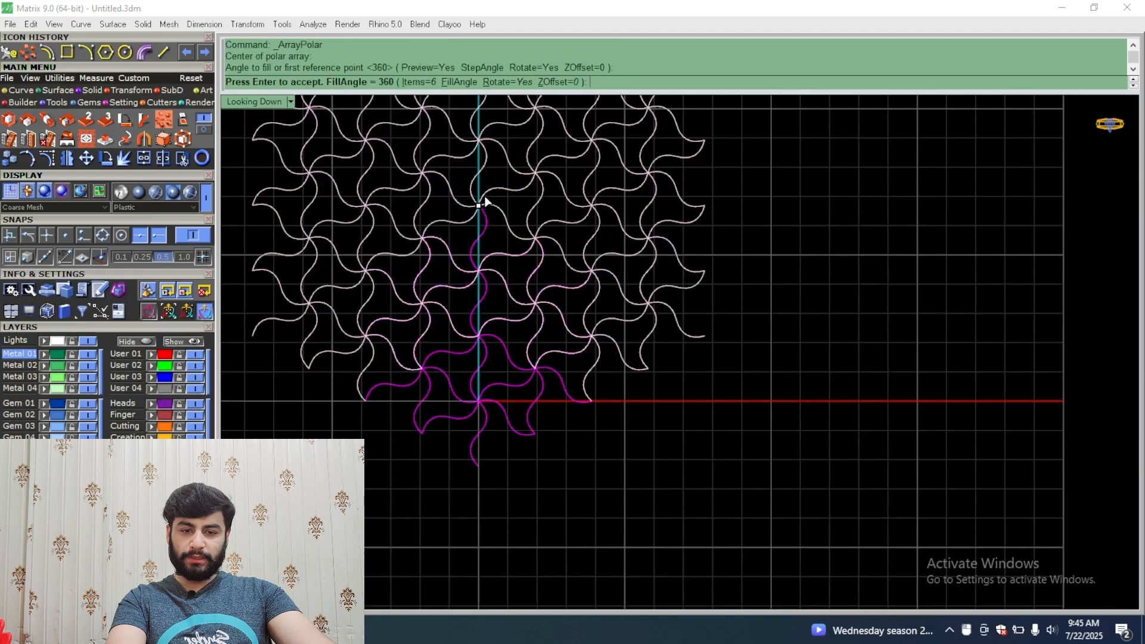
pyautogui.press('Return')
pyautogui.moveTo(607, 235); pyautogui.dragTo(487, 378, button='right')
pyautogui.scroll(-5, 495, 334)
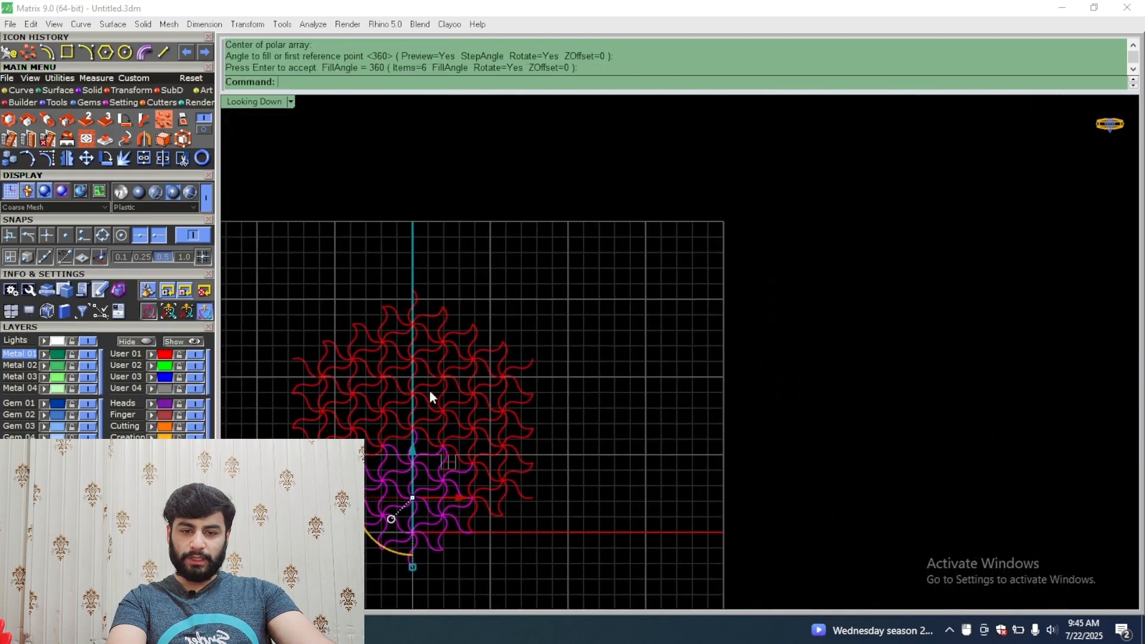
# Step: Select the whole enlarged pattern and repeat the 6-item, 360-degree polar array around its uppermost tip
pyautogui.hotkey('ctrl', 'a')
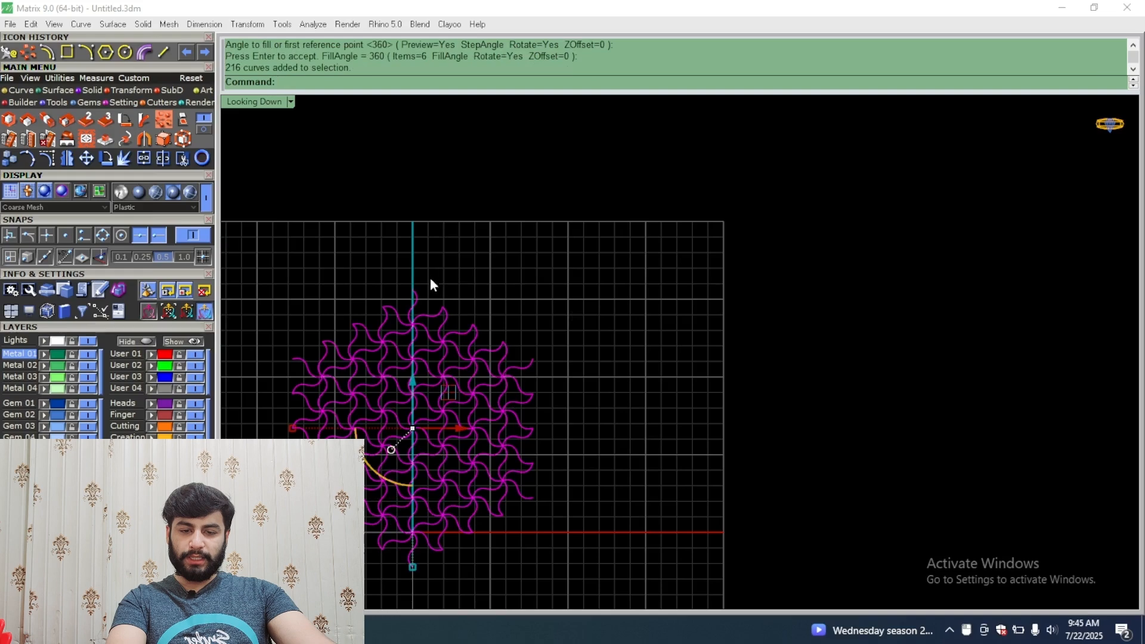
pyautogui.press('Return')
pyautogui.click(412, 292)
pyautogui.press('Return')
pyautogui.press('Return')
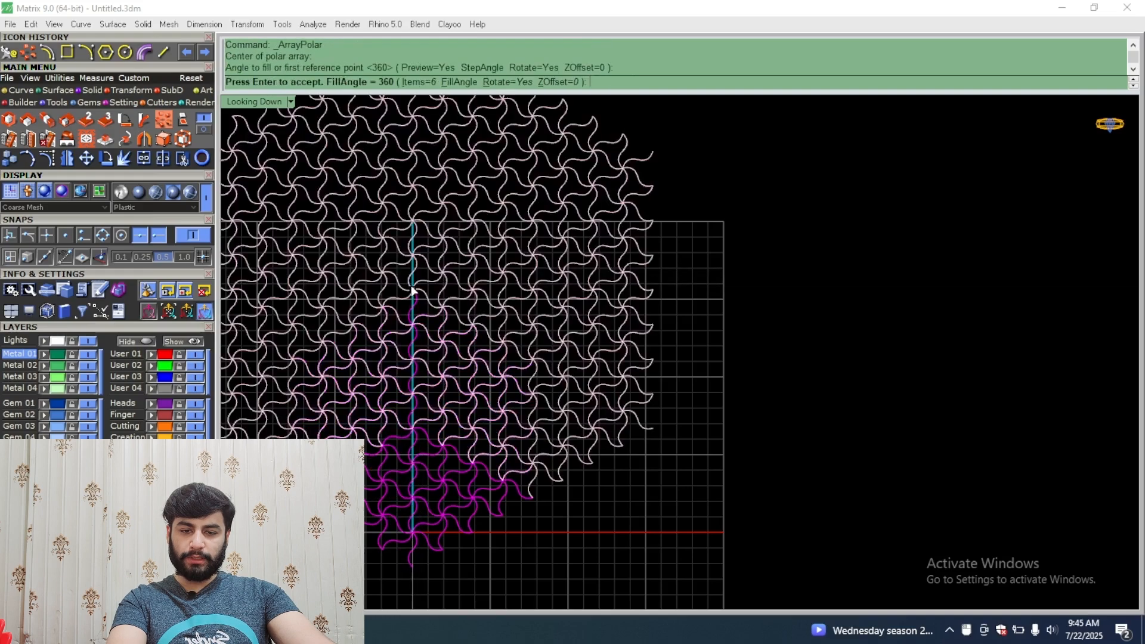
pyautogui.press('Return')
pyautogui.scroll(-3, 465, 287)
pyautogui.scroll(5, 494, 248)
pyautogui.scroll(-5, 447, 235)
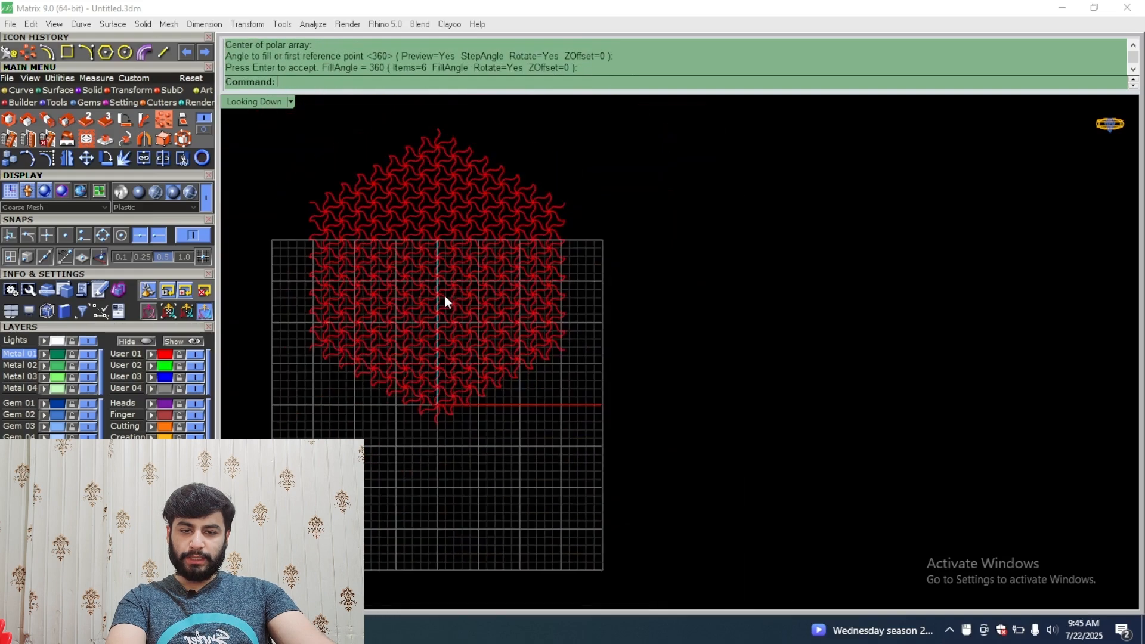
pyautogui.scroll(8, 445, 299)
pyautogui.scroll(-5, 509, 313)
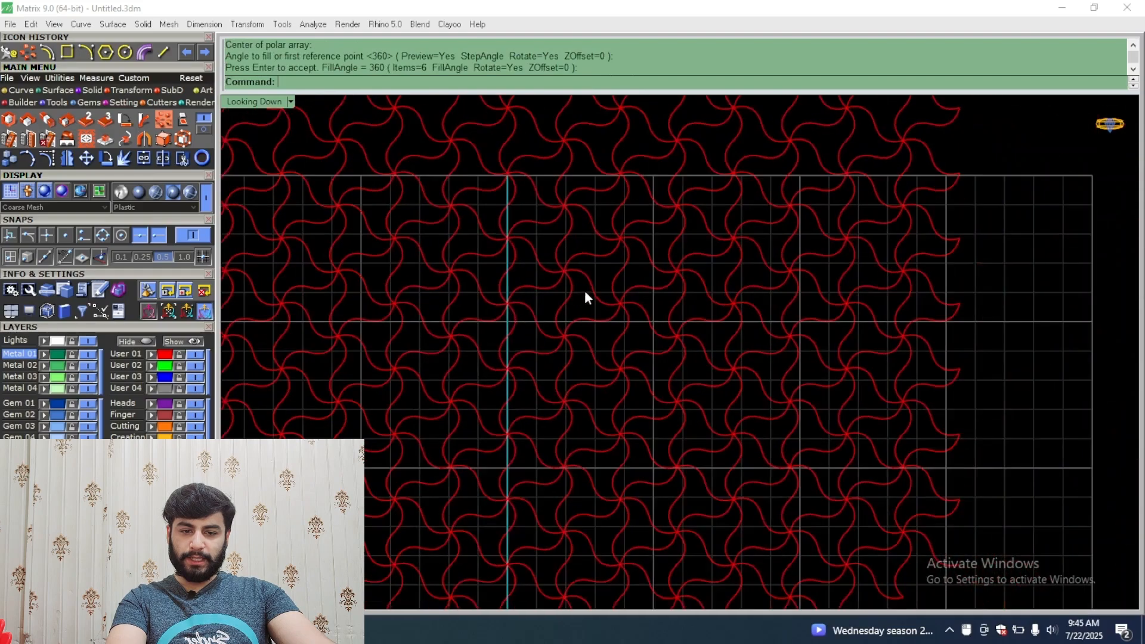
pyautogui.scroll(3, 481, 348)
pyautogui.scroll(-6, 502, 320)
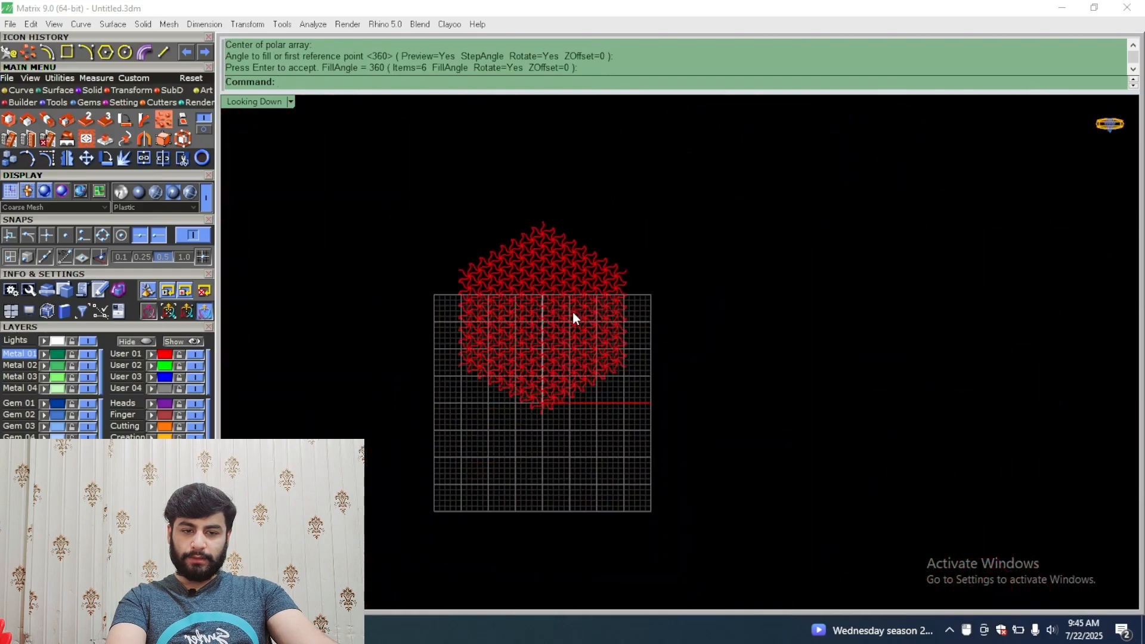
# Step: Undo and redo the last polar array to compare the pattern sizes
pyautogui.hotkey('ctrl', 'z')
pyautogui.scroll(4, 557, 331)
pyautogui.scroll(-5, 519, 334)
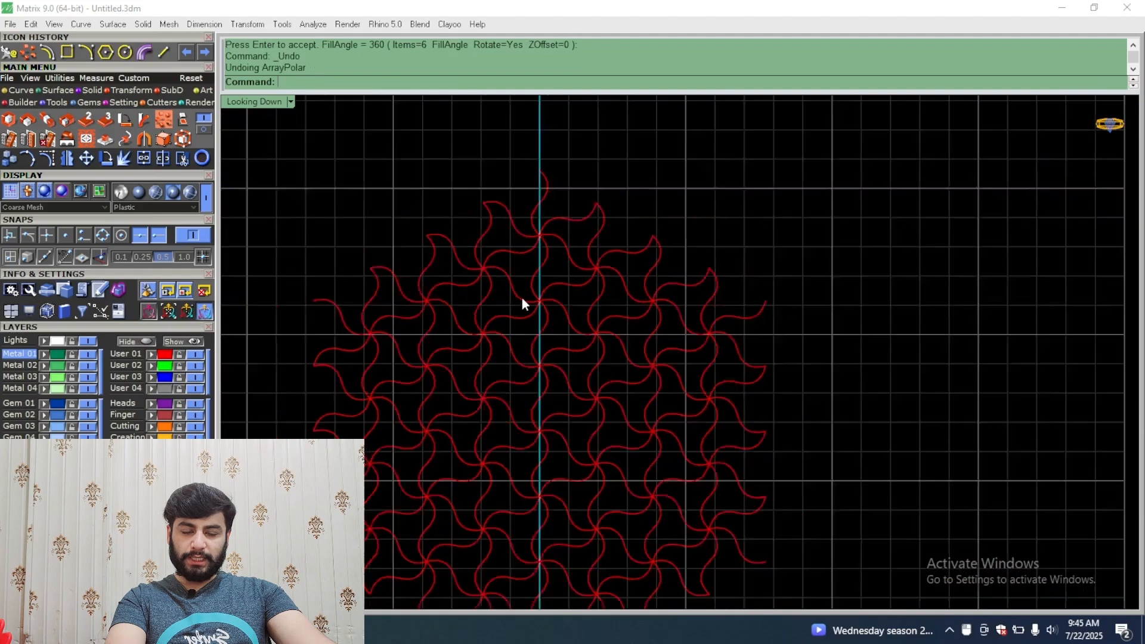
pyautogui.hotkey('ctrl', 'y')
pyautogui.scroll(-5, 539, 328)
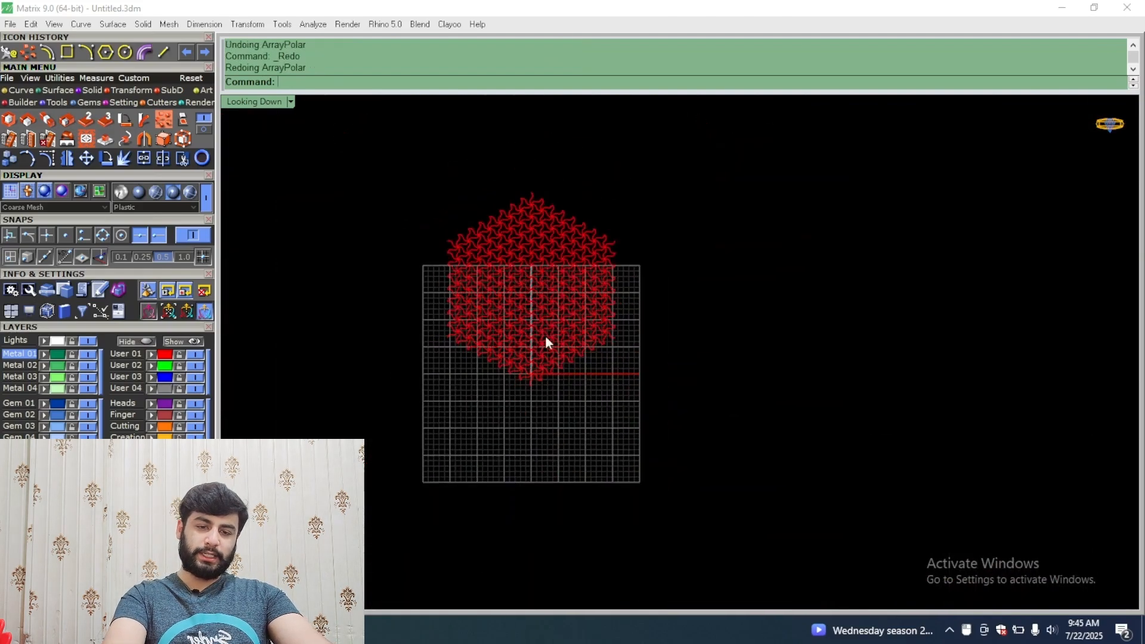
# Step: Select individual curves around one pinwheel centre to examine how the overlapping arms are grouped
pyautogui.scroll(12, 417, 340)
pyautogui.scroll(5, 334, 310)
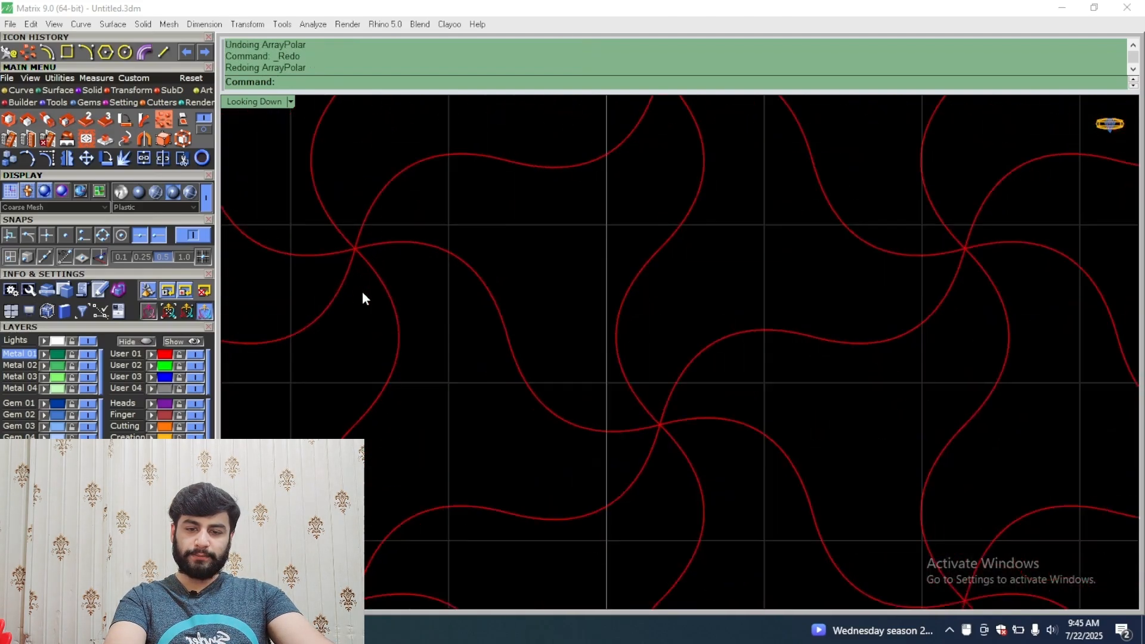
pyautogui.click(337, 290)
pyautogui.click(383, 277)
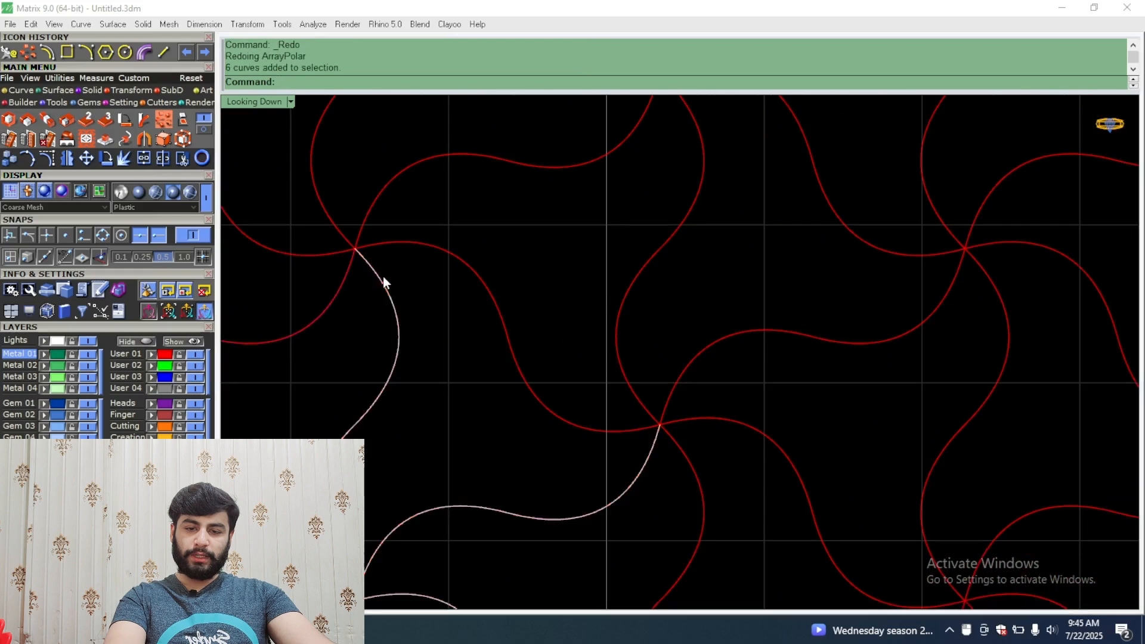
pyautogui.click(402, 240)
pyautogui.click(386, 207)
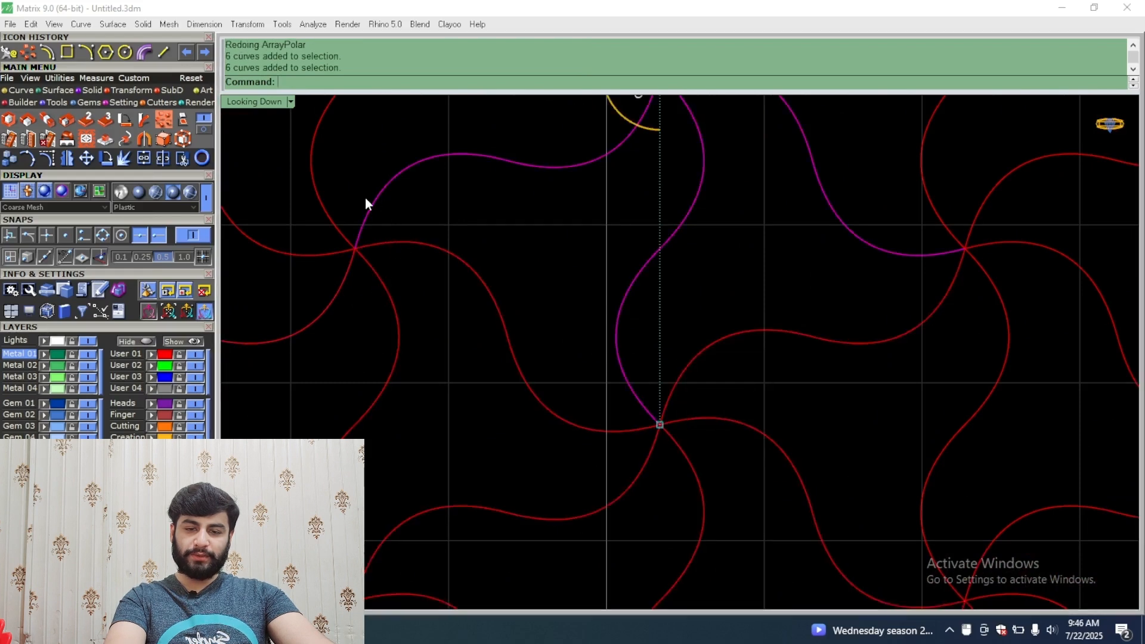
pyautogui.click(327, 204)
pyautogui.click(295, 249)
pyautogui.click(290, 216)
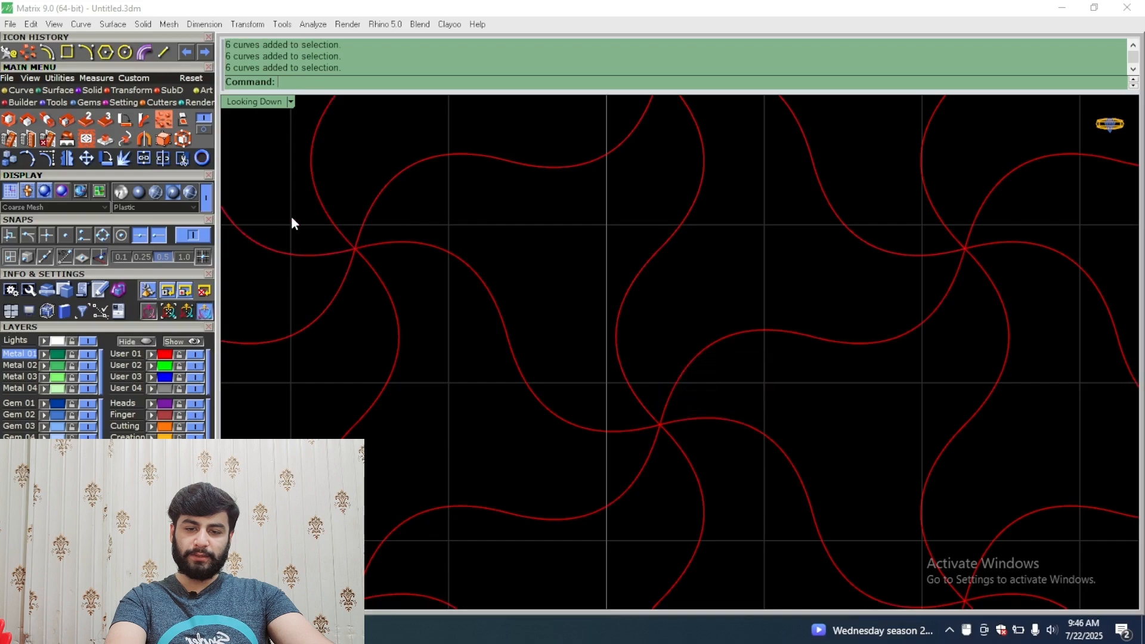
# Step: Select the entire hexagonal pattern and ungroup all its curves
pyautogui.scroll(-8, 383, 292)
pyautogui.scroll(-5, 382, 310)
pyautogui.moveTo(539, 145); pyautogui.dragTo(272, 445)
pyautogui.click(316, 224)
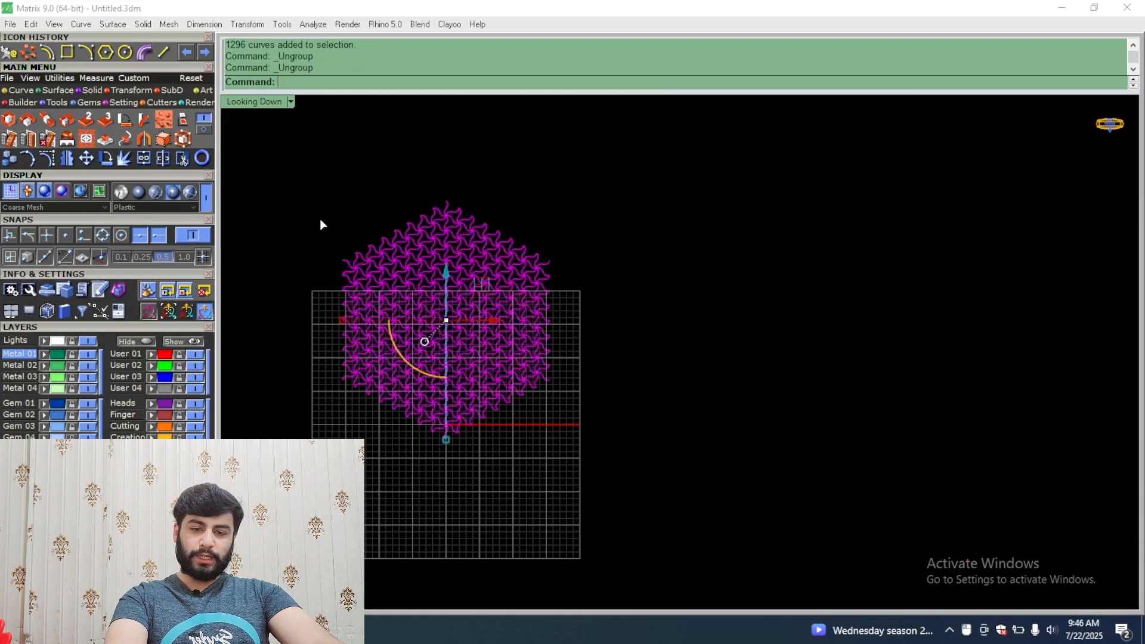
pyautogui.hotkey('ctrl', 'shift', 'g')
pyautogui.click(320, 220)
pyautogui.scroll(6, 383, 308)
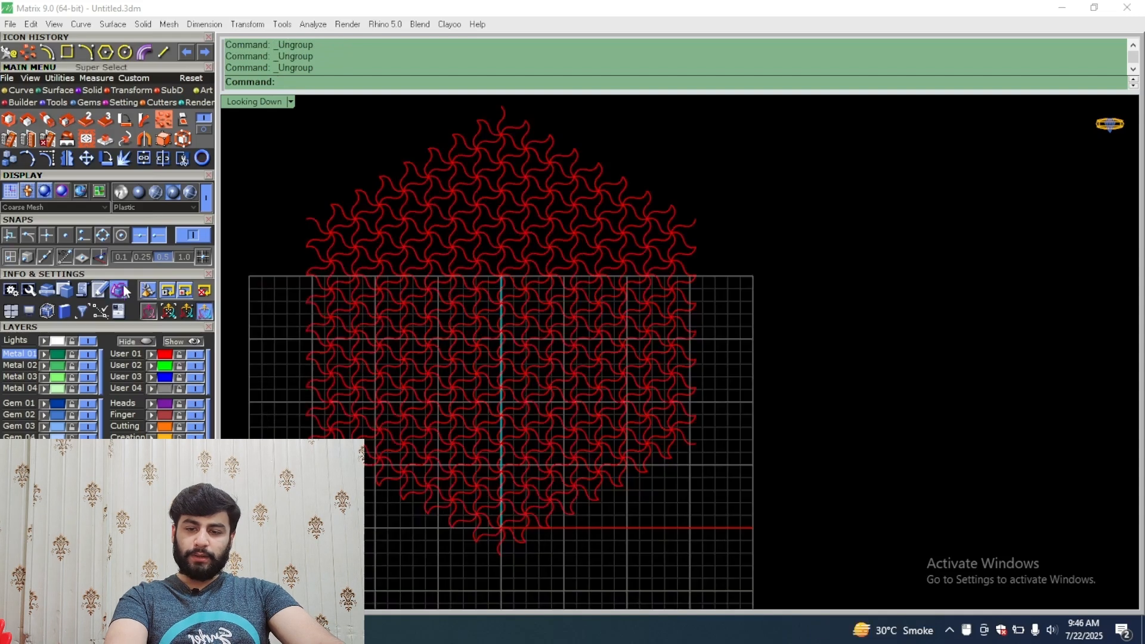
# Step: Select the duplicate curves in the pattern and delete them
pyautogui.click(119, 290)
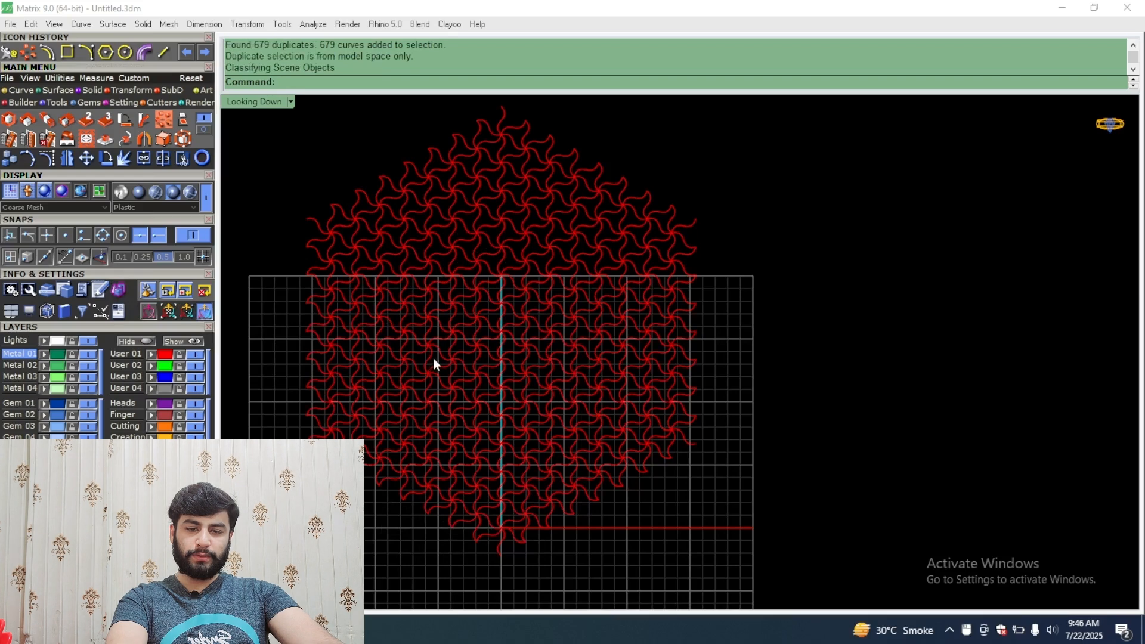
pyautogui.rightClick(477, 362)
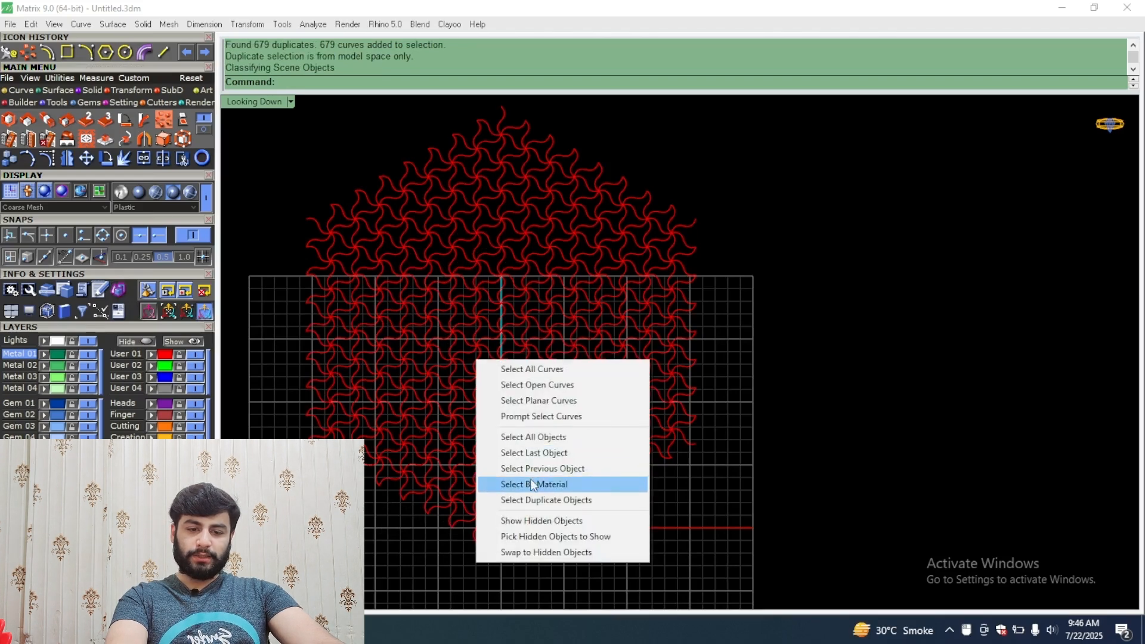
pyautogui.click(536, 501)
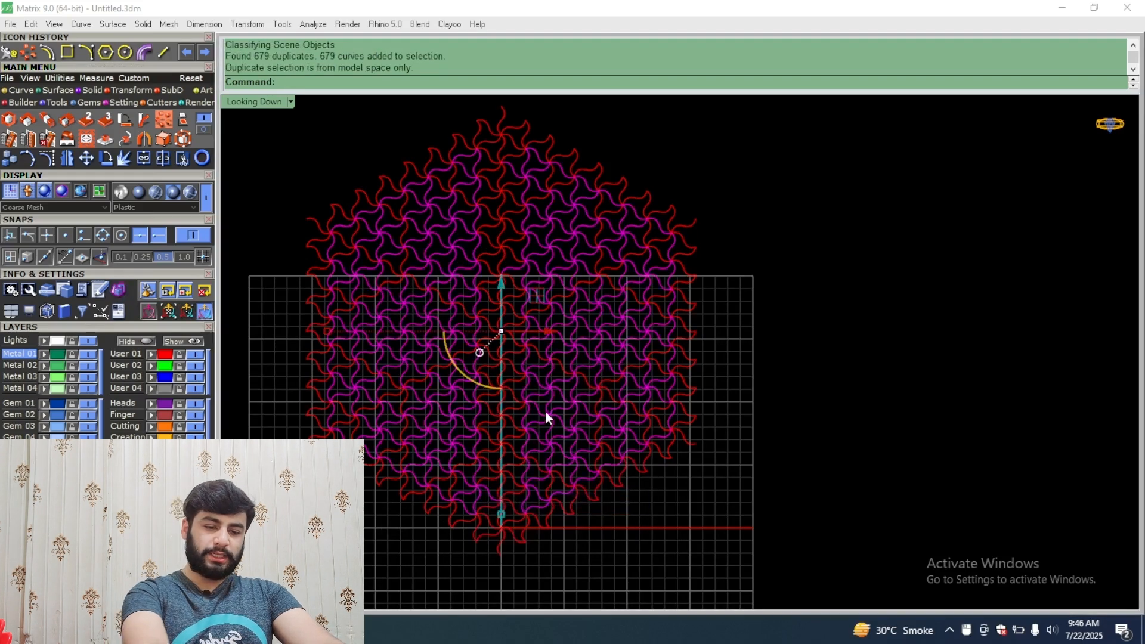
pyautogui.press('Delete')
# Step: Select all the remaining curves of the pattern and group them
pyautogui.scroll(-3, 575, 381)
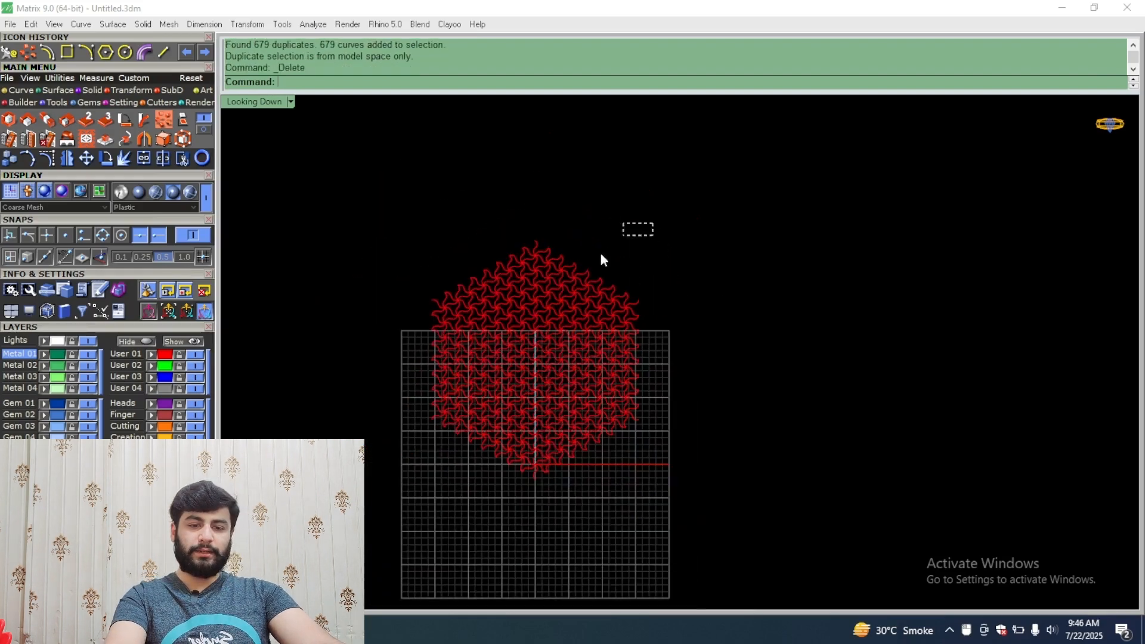
pyautogui.moveTo(600, 255); pyautogui.dragTo(387, 467)
pyautogui.hotkey('ctrl', 'g')
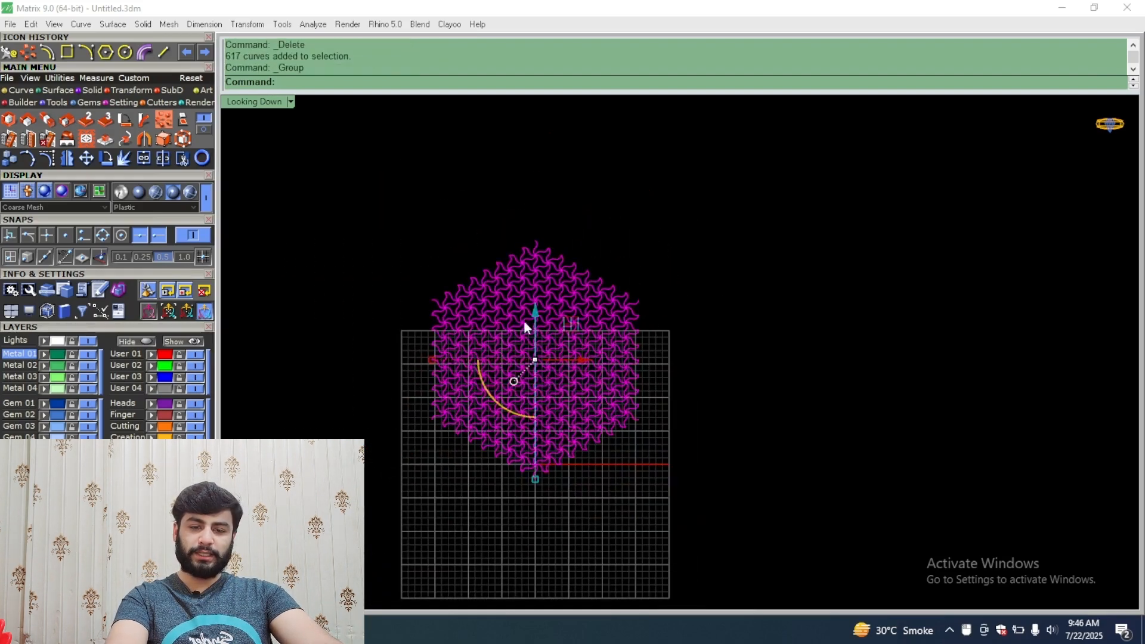
# Step: Show the hidden patterns and move the hexagonal pattern, coloured red like them, to the end of their second row
pyautogui.scroll(3, 527, 251)
pyautogui.scroll(-3, 531, 242)
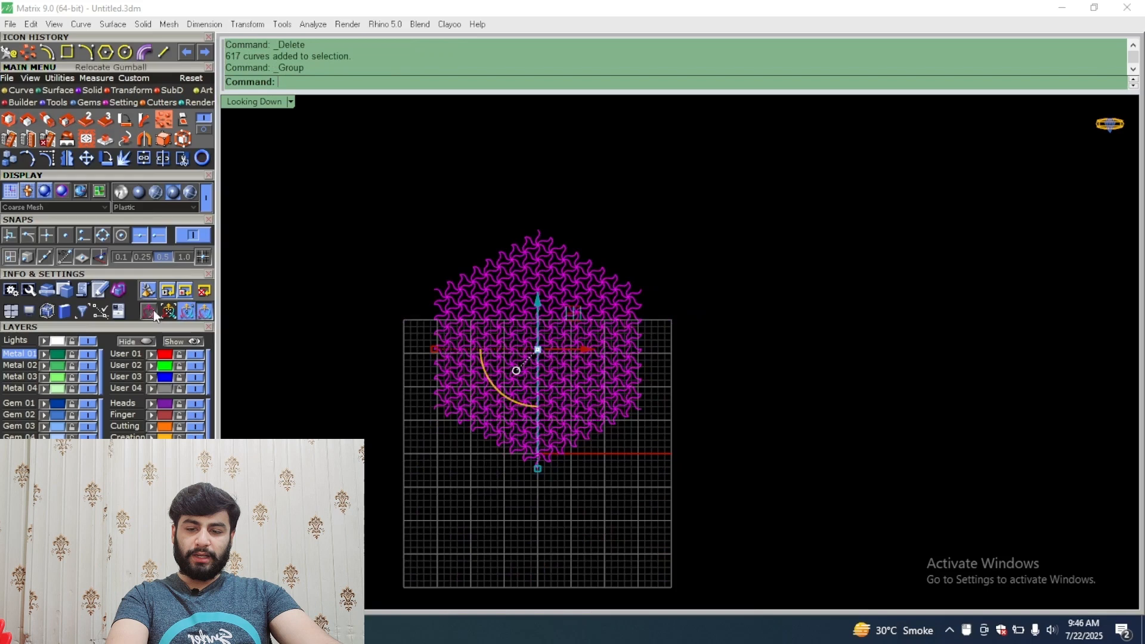
pyautogui.click(173, 341)
pyautogui.scroll(-3, 406, 372)
pyautogui.moveTo(500, 333); pyautogui.dragTo(1012, 350)
pyautogui.moveTo(1012, 350); pyautogui.dragTo(677, 336, button='right')
pyautogui.moveTo(660, 336); pyautogui.dragTo(620, 347)
pyautogui.hotkey('ctrl', 'g')
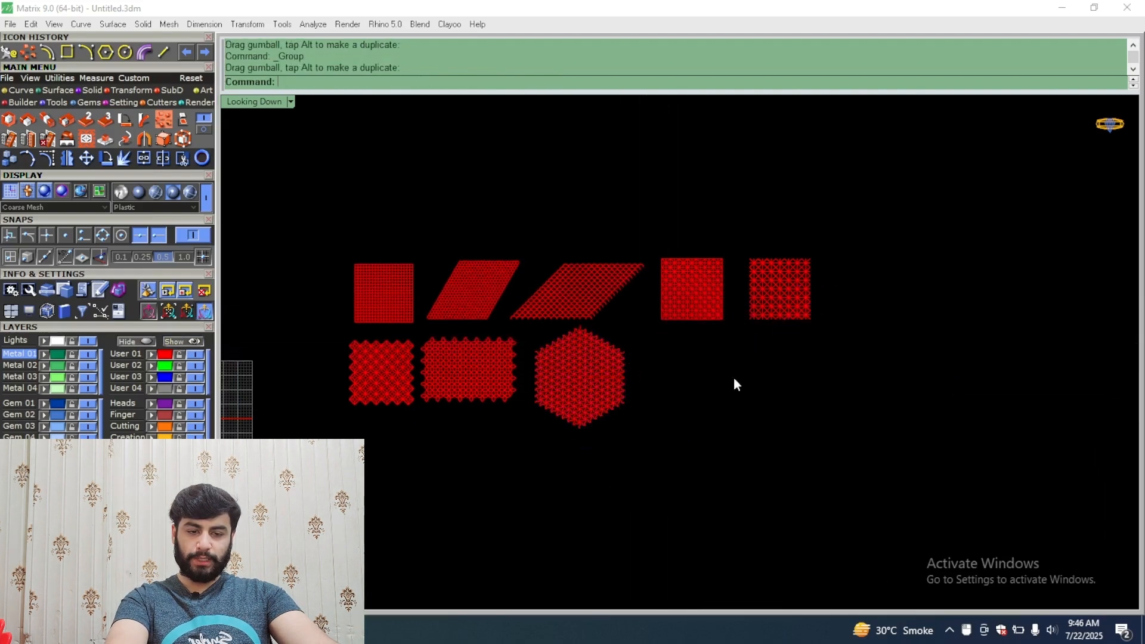
# Step: Select all the finished patterns and hide them to clear the drawing area around the grid
pyautogui.scroll(-3, 733, 383)
pyautogui.moveTo(882, 213); pyautogui.dragTo(375, 510)
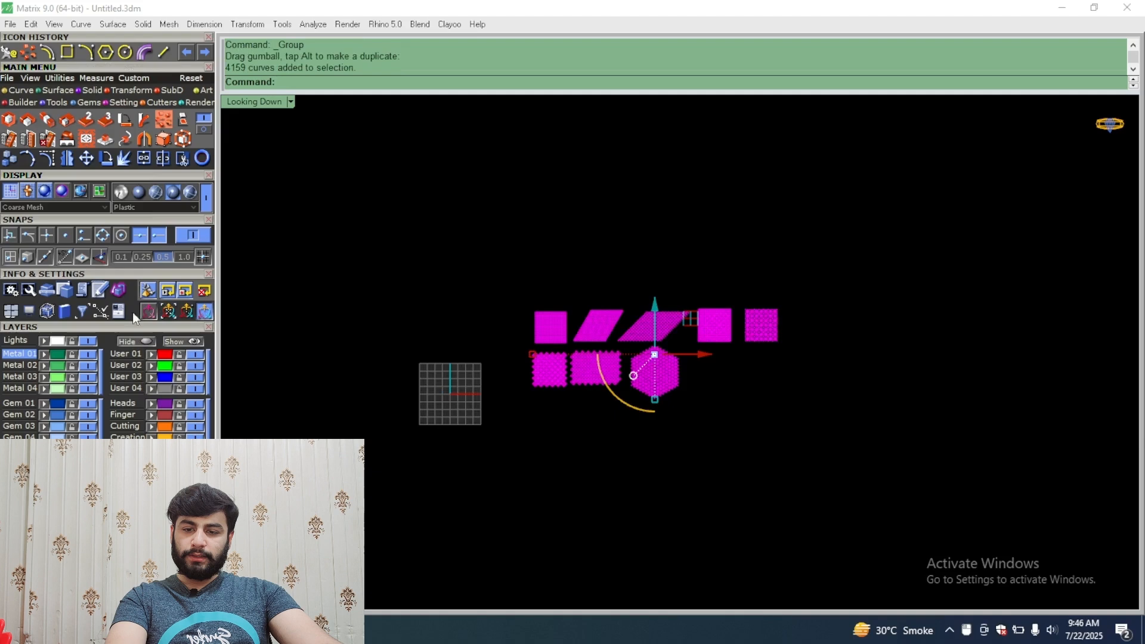
pyautogui.click(135, 342)
pyautogui.scroll(5, 443, 431)
pyautogui.moveTo(444, 439); pyautogui.dragTo(443, 401, button='right')
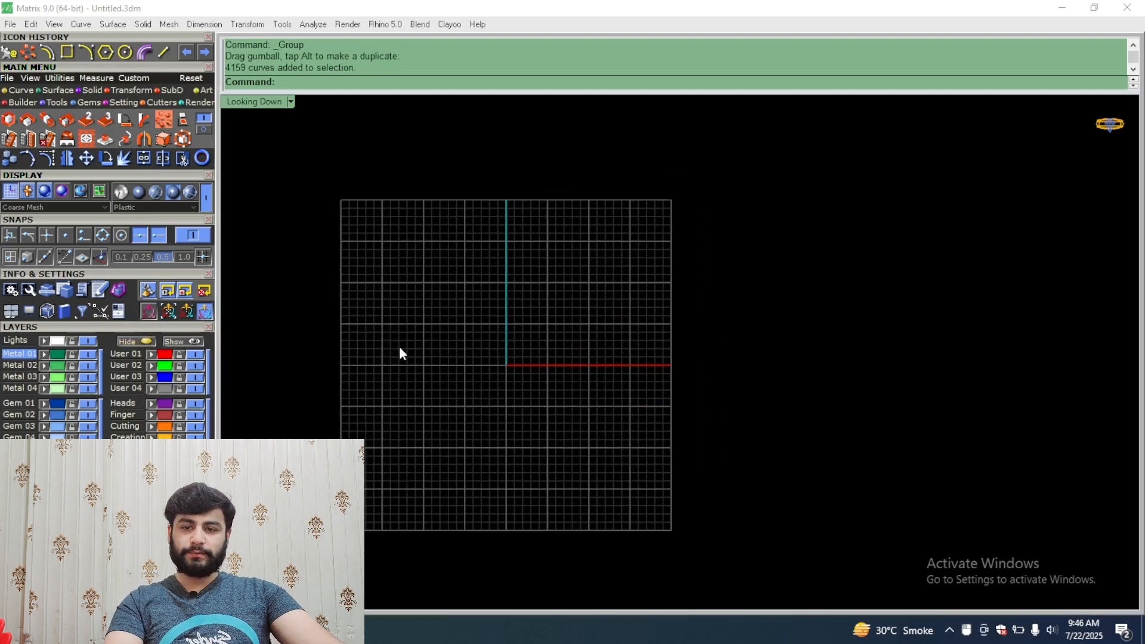
# Step: Draw a 3-sided inscribed polygon centred at 0,0,0 with a radius of 1 and a corner pointing straight up
pyautogui.click(18, 90)
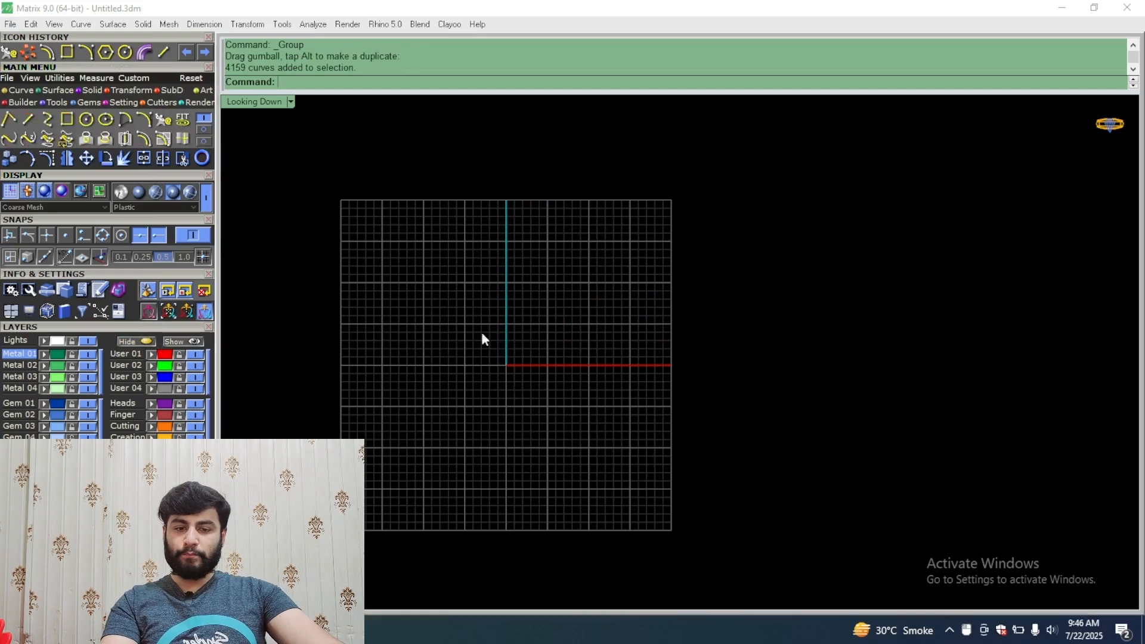
pyautogui.scroll(2, 481, 337)
pyautogui.scroll(3, 494, 291)
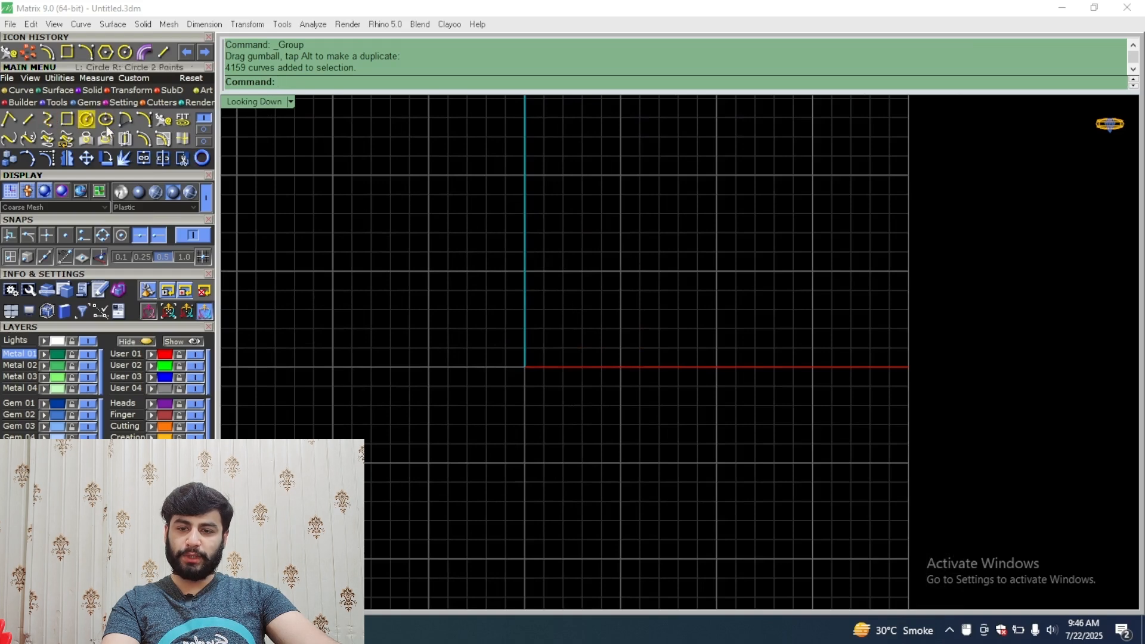
pyautogui.click(201, 130)
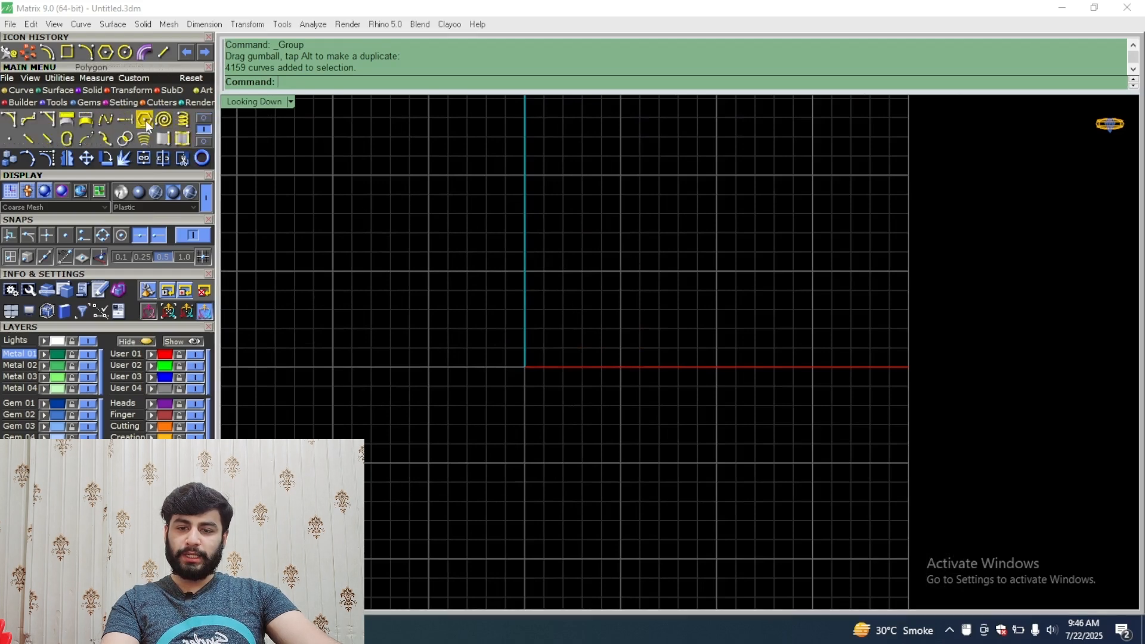
pyautogui.click(146, 121)
pyautogui.click(370, 90)
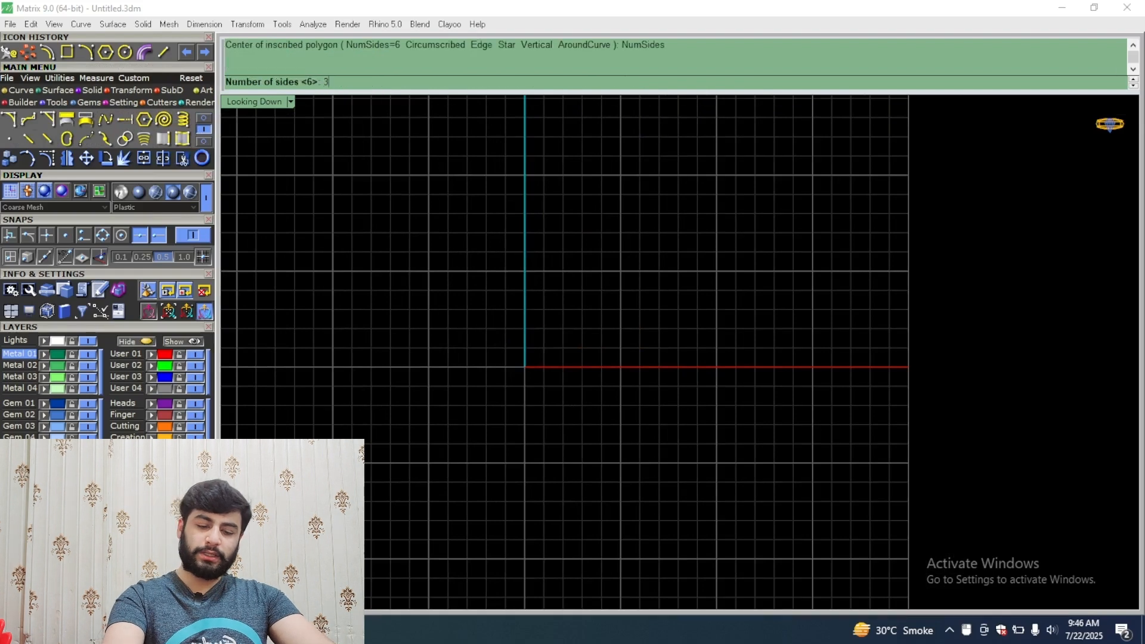
pyautogui.write('3')
pyautogui.press('Return')
pyautogui.click(524, 366)
pyautogui.scroll(2, 527, 355)
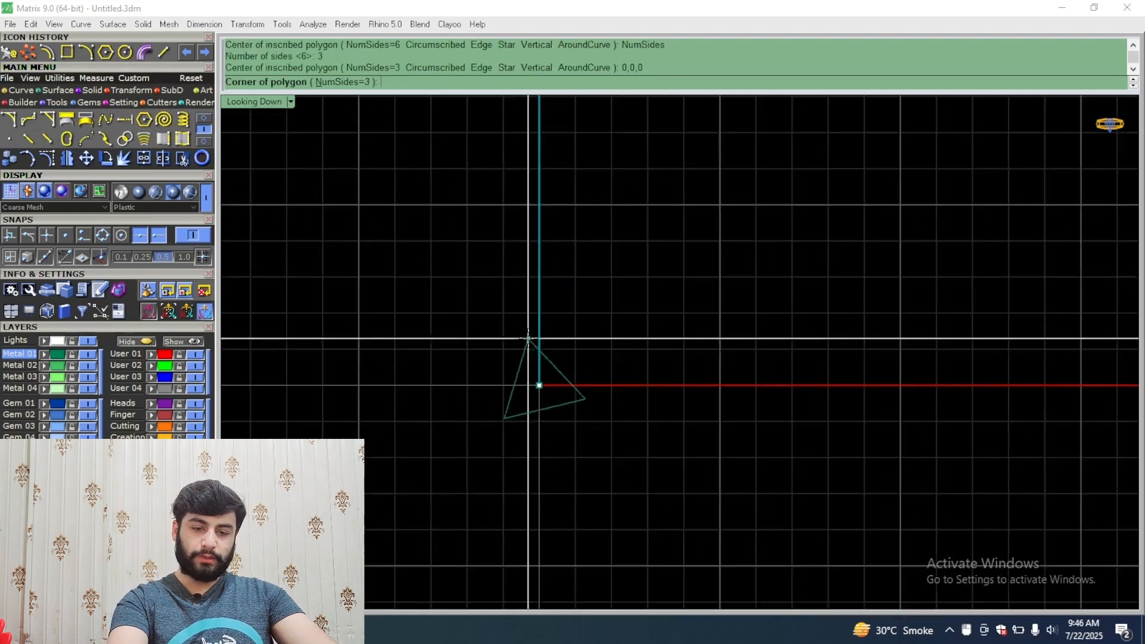
pyautogui.write('1')
pyautogui.press('Return')
pyautogui.click(529, 339)
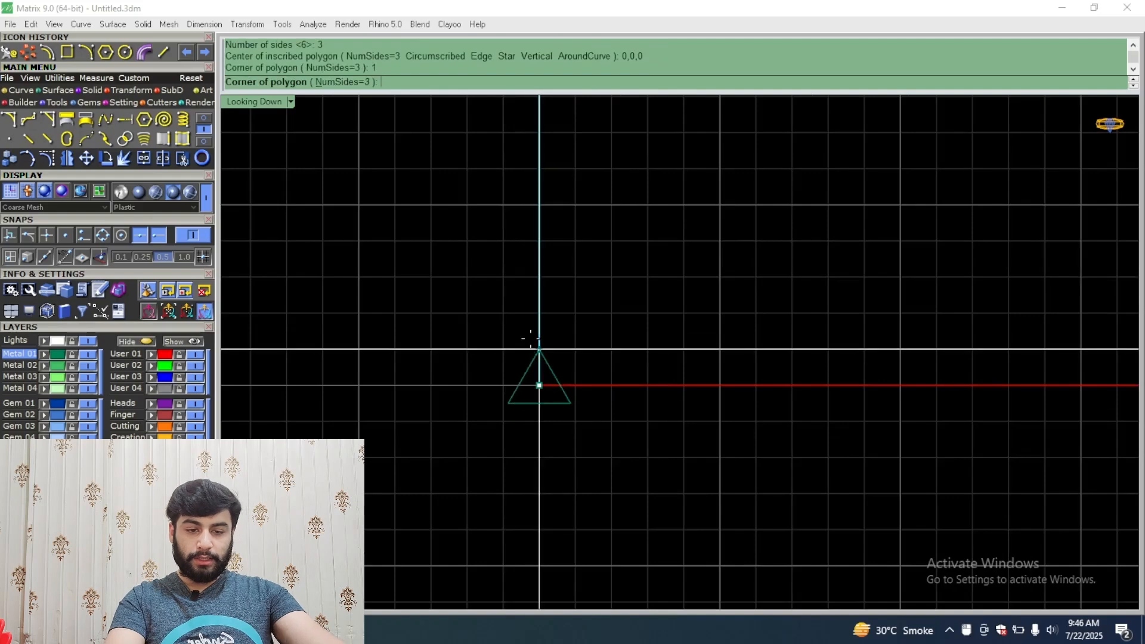
# Step: Move the triangle straight up the vertical axis so it sits clear above the origin
pyautogui.moveTo(499, 441); pyautogui.dragTo(498, 442)
pyautogui.scroll(3, 541, 370)
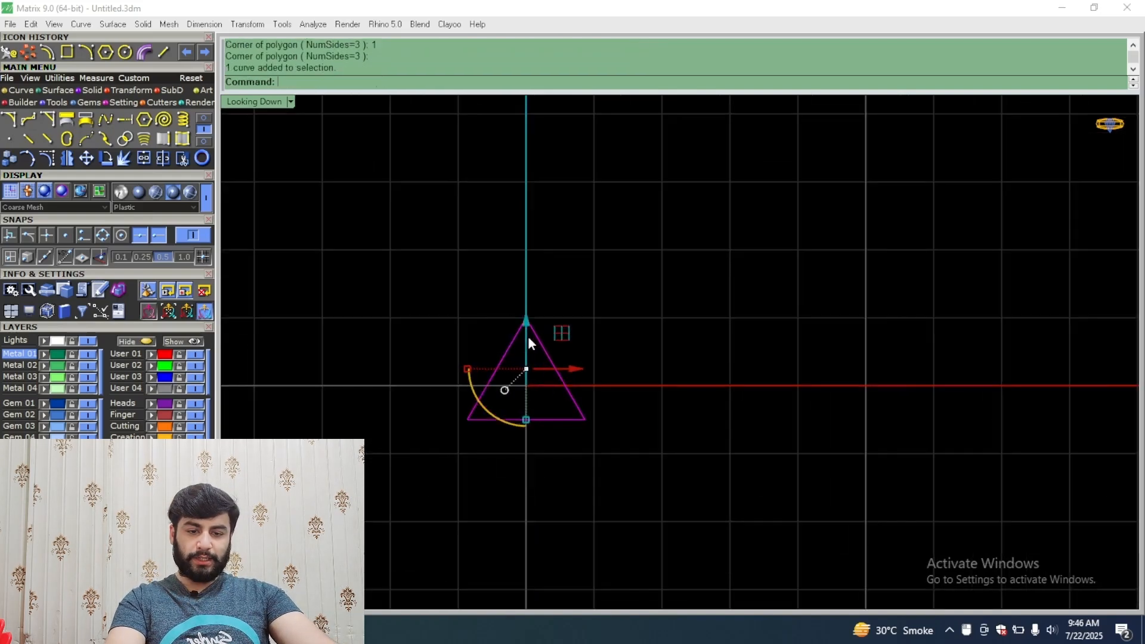
pyautogui.moveTo(528, 335); pyautogui.dragTo(548, 180)
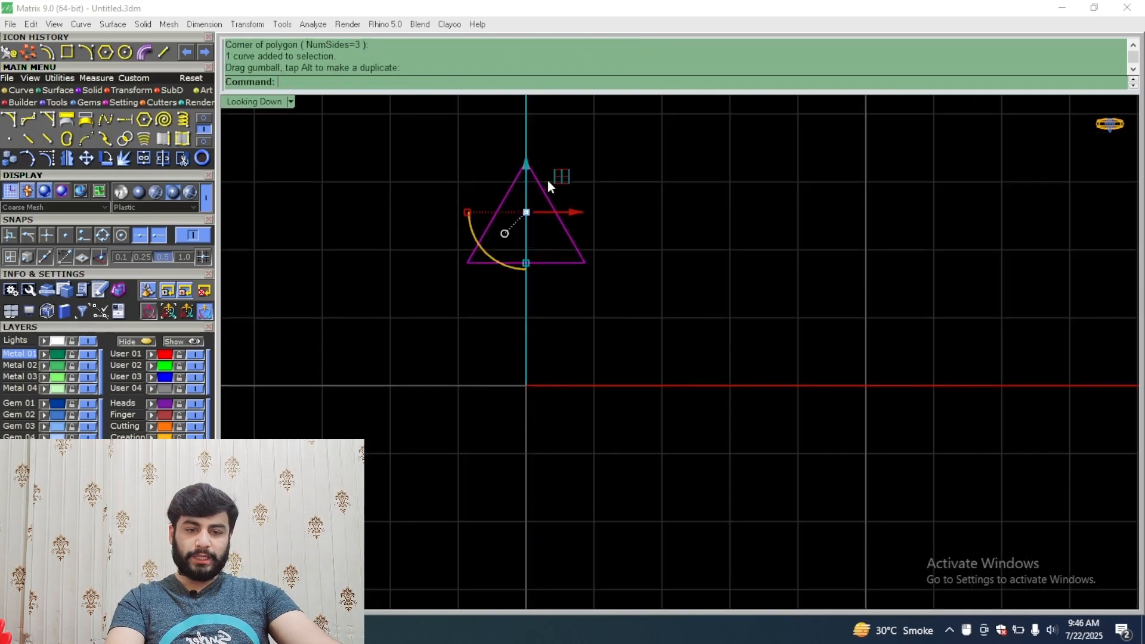
# Step: Try a 4-item, 360-degree polar array of the triangle around the origin with the source shifted inward, and undo it
pyautogui.click(469, 264)
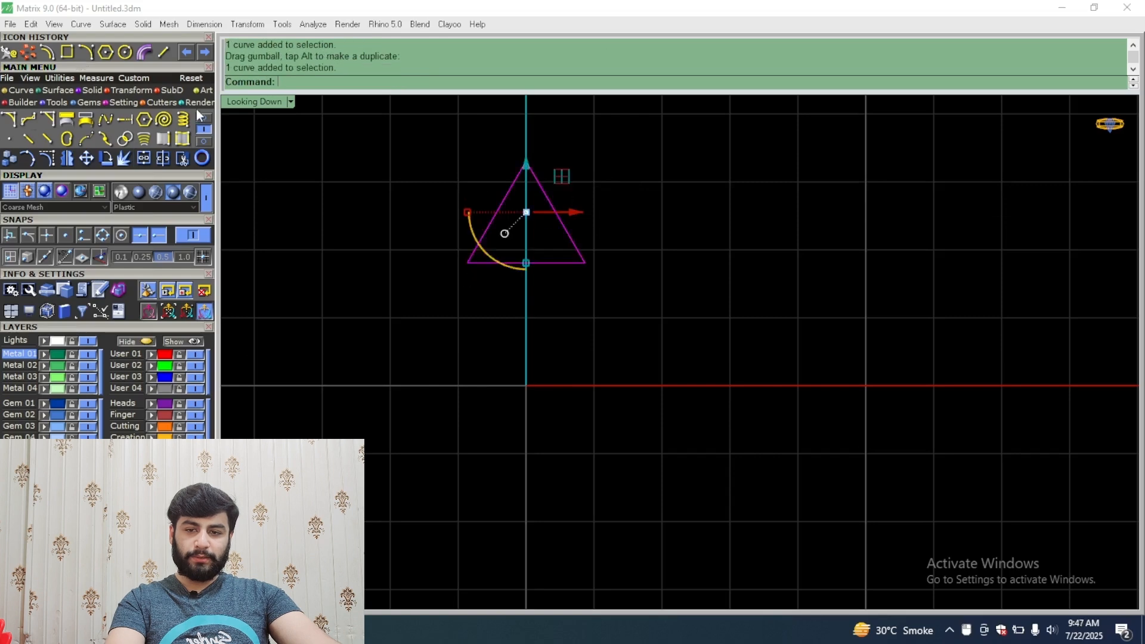
pyautogui.click(149, 91)
pyautogui.click(163, 120)
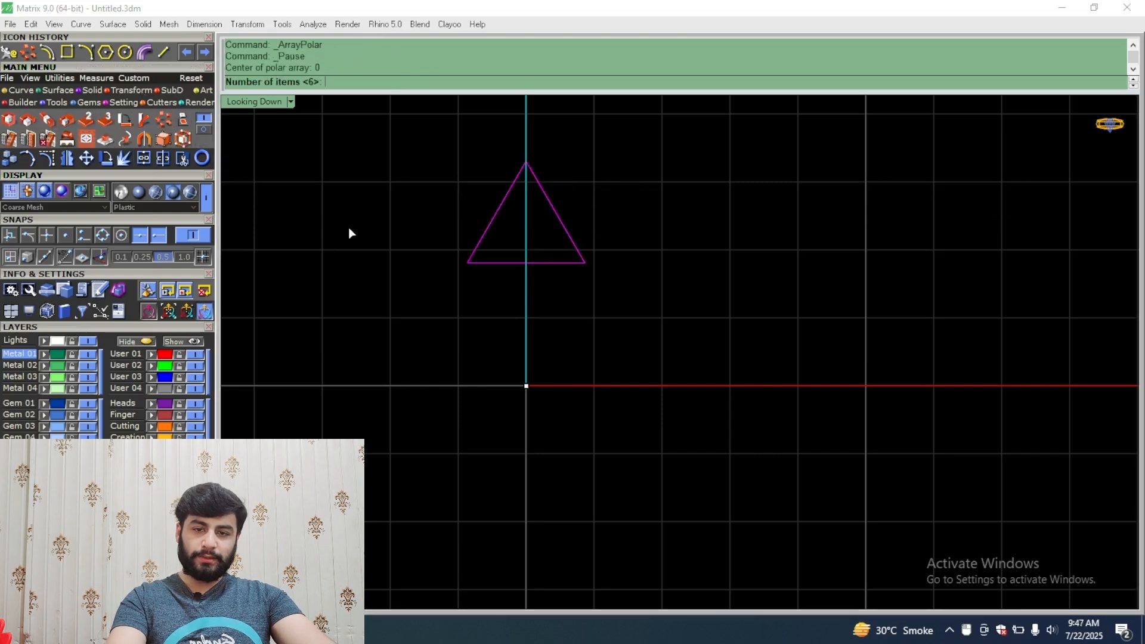
pyautogui.press('Return')
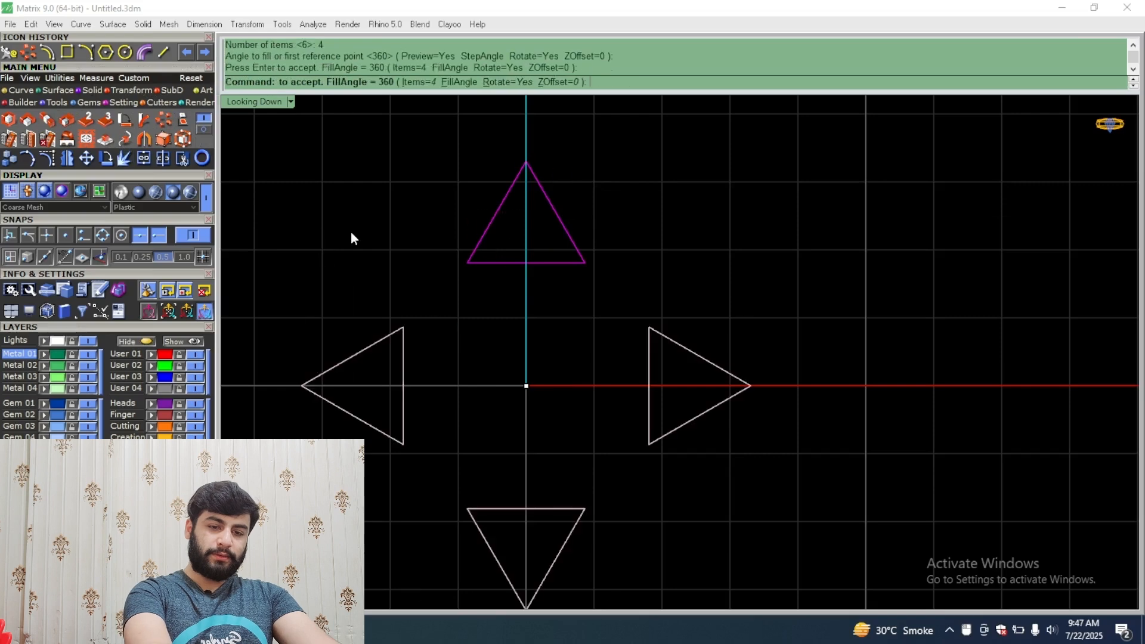
pyautogui.press('Return')
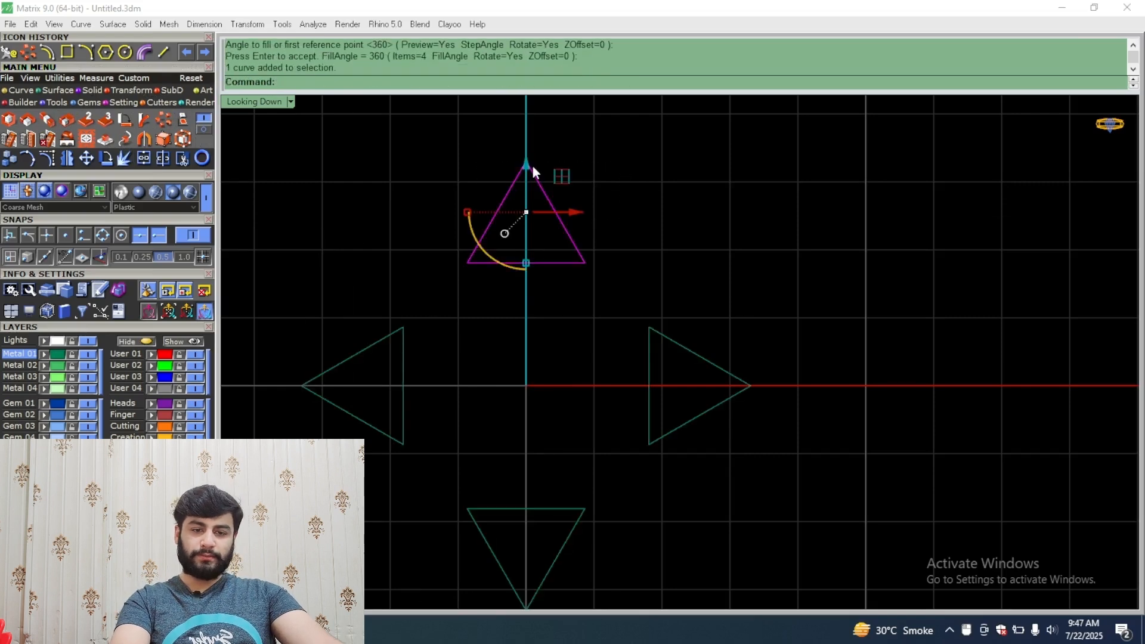
pyautogui.moveTo(527, 169); pyautogui.dragTo(525, 194)
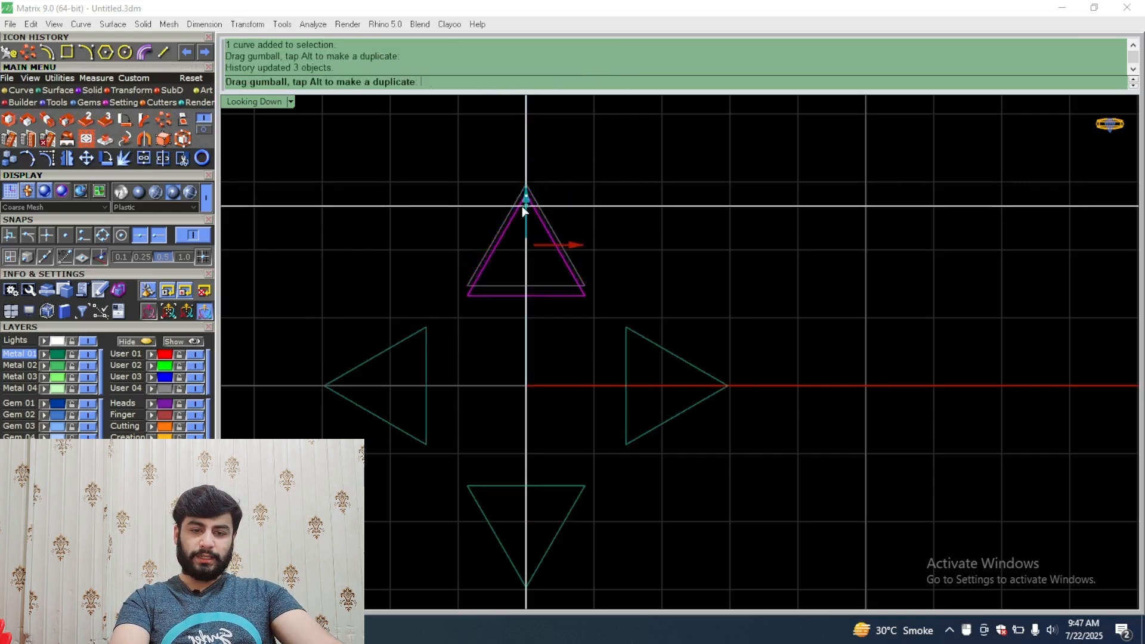
pyautogui.hotkey('ctrl', 'z')
pyautogui.hotkey('ctrl', 'z')
pyautogui.hotkey('ctrl', 'z')
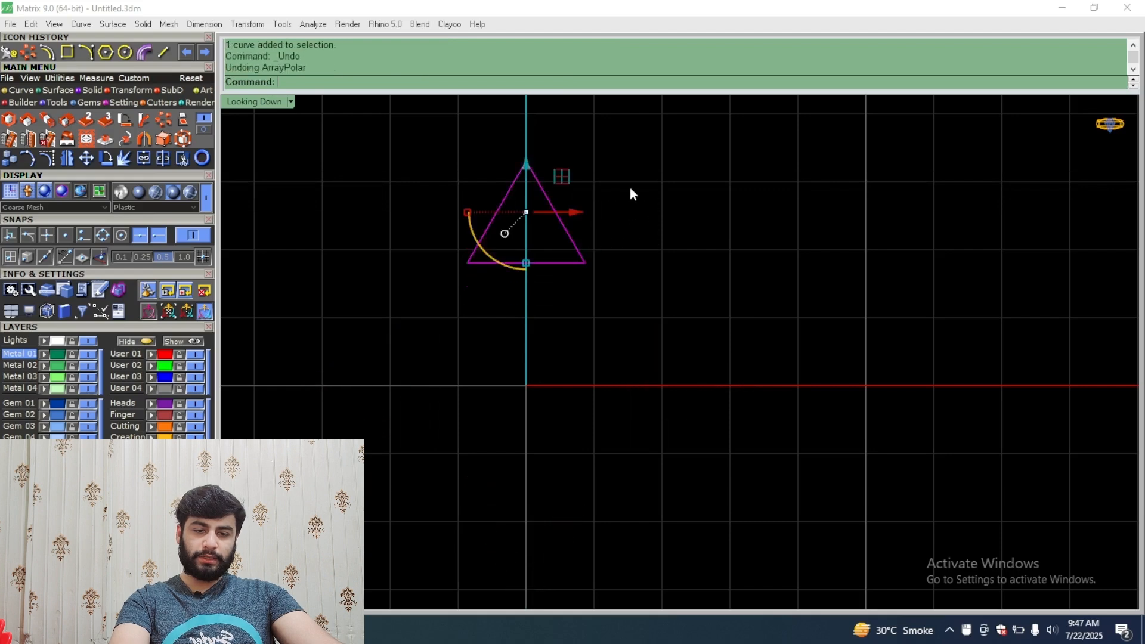
# Step: Try a 6-item, 360-degree polar array of the triangle around the origin and undo it
pyautogui.click(164, 121)
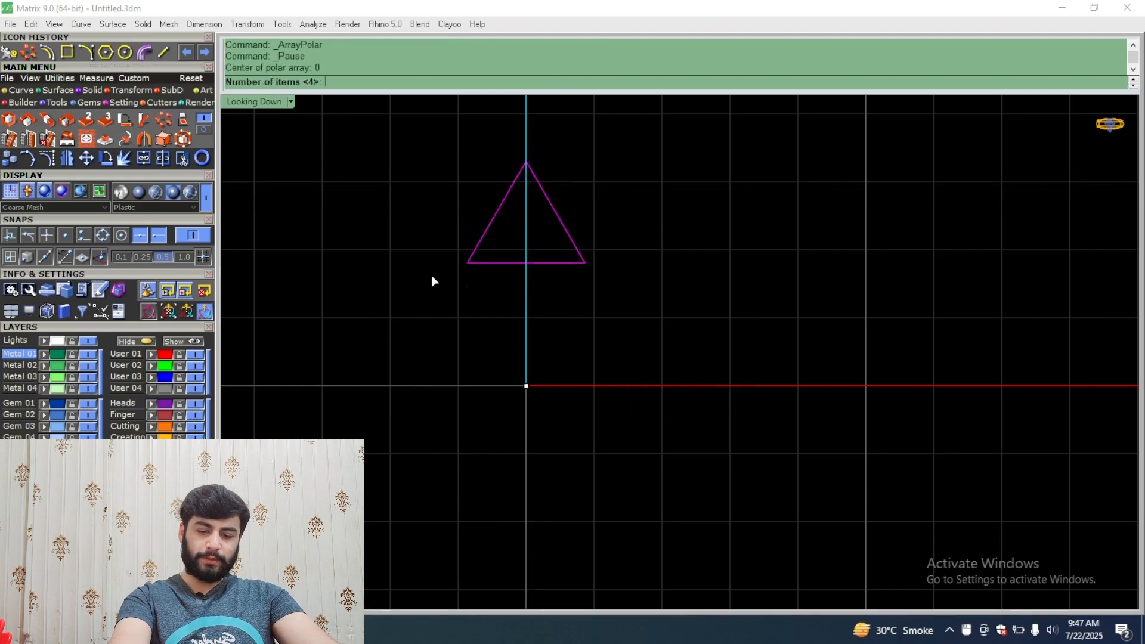
pyautogui.write('6')
pyautogui.press('Return')
pyautogui.press('Return')
pyautogui.press('Return')
pyautogui.scroll(-3, 453, 286)
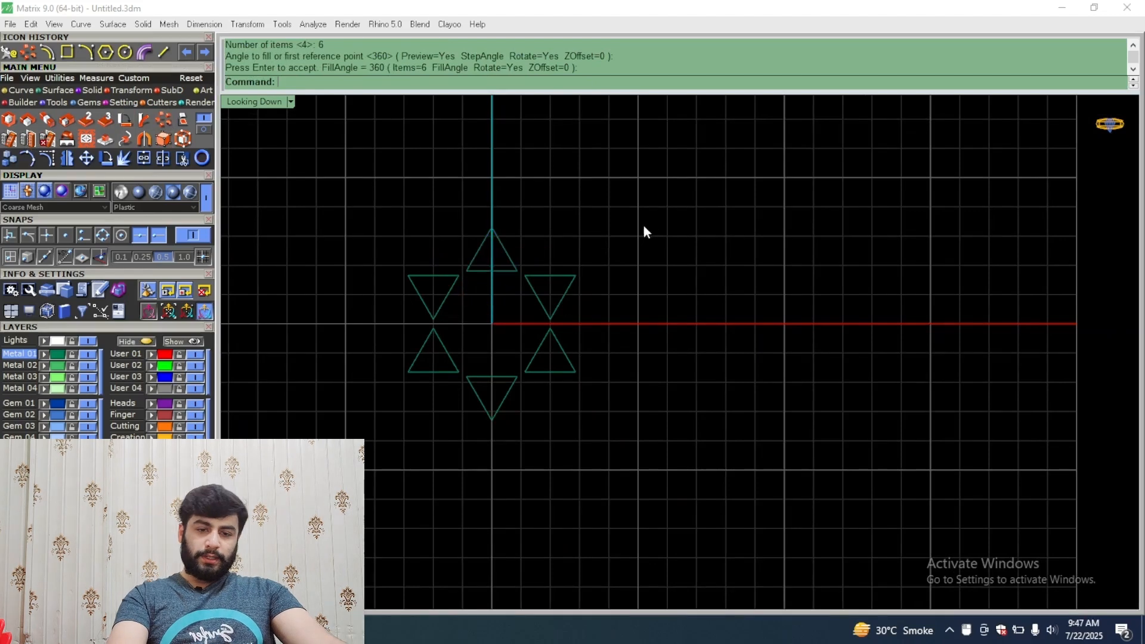
pyautogui.hotkey('ctrl', 'z')
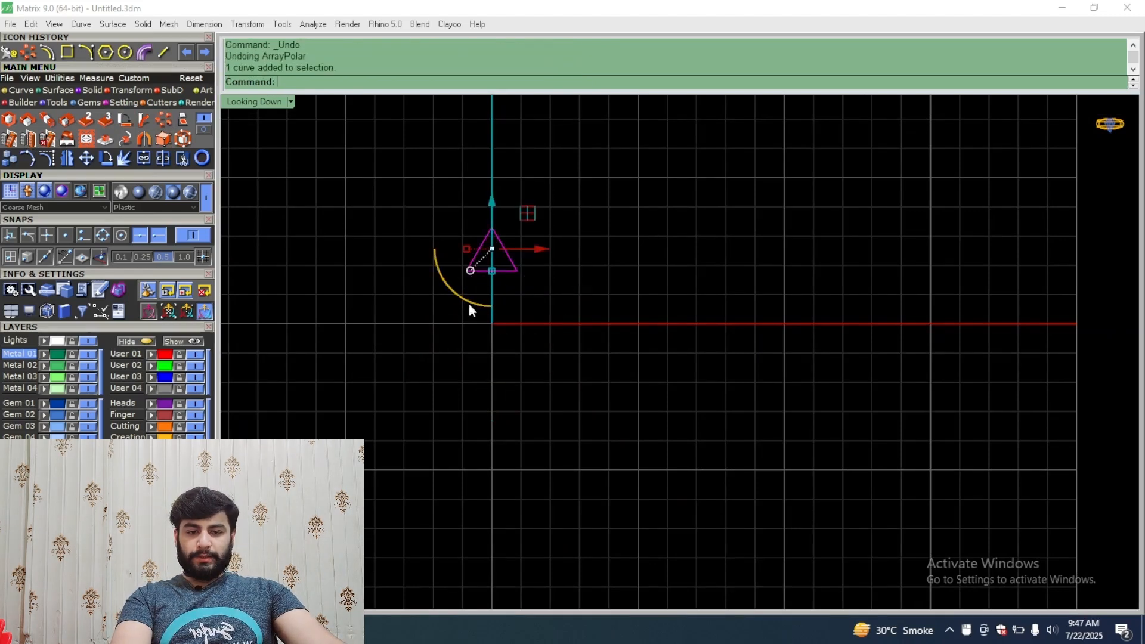
# Step: Polar-array the triangle around the origin with 3 items over 360 degrees and shift the source triangle inward along the vertical axis
pyautogui.scroll(3, 469, 302)
pyautogui.press('Return')
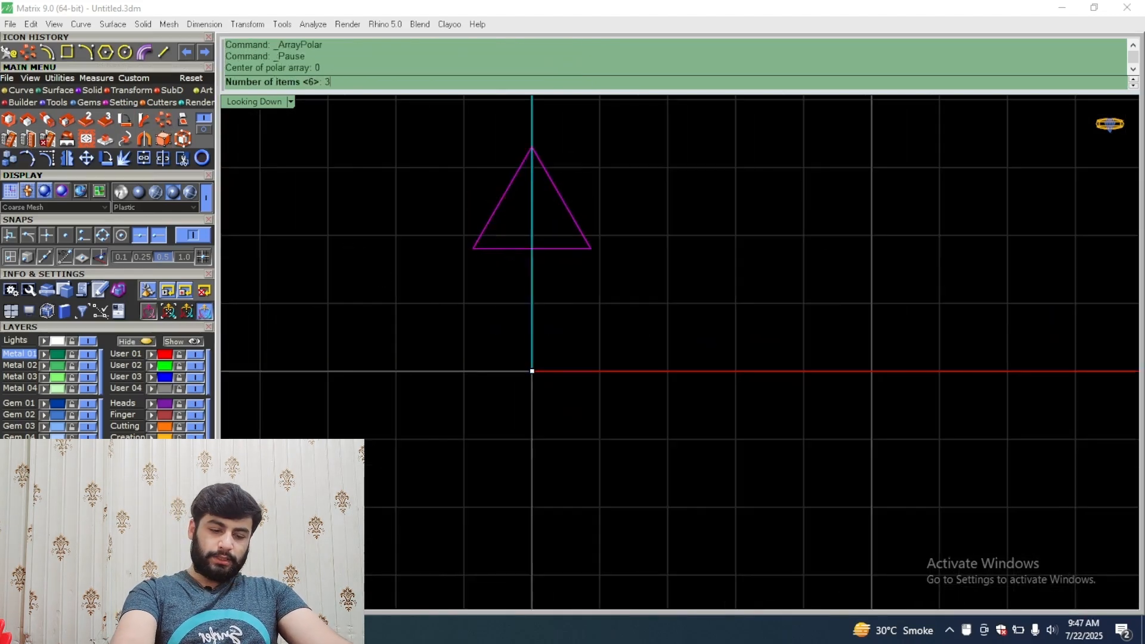
pyautogui.write('3')
pyautogui.press('Return')
pyautogui.press('Return')
pyautogui.press('Return')
pyautogui.moveTo(524, 153); pyautogui.dragTo(531, 198)
pyautogui.click(737, 176)
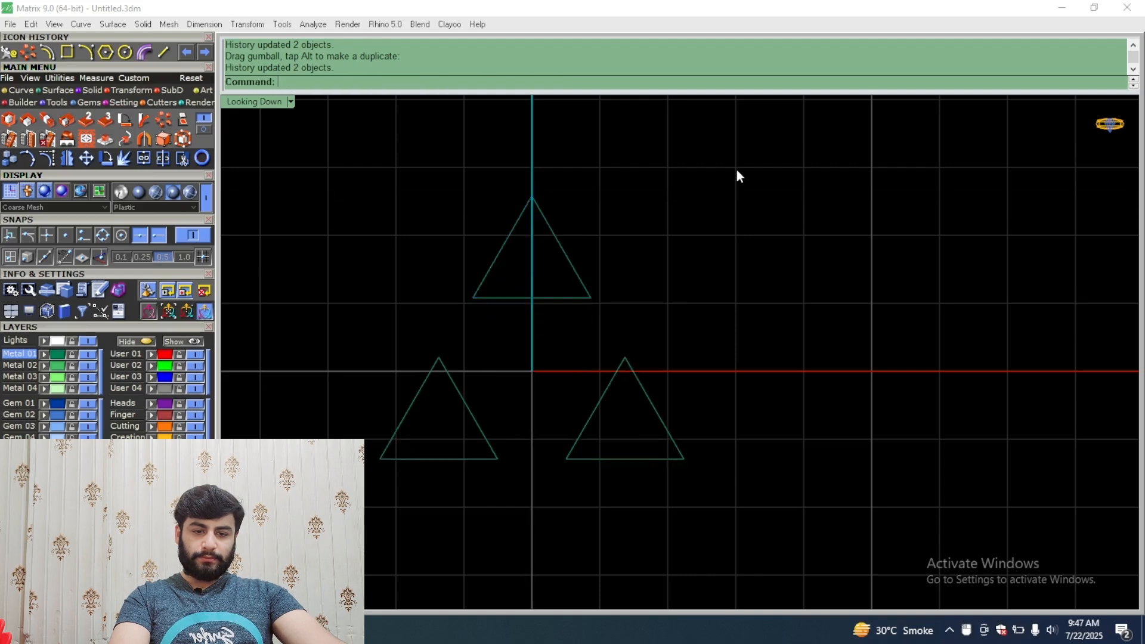
# Step: Draw three lines bridging the gaps between neighbouring corners of the three triangles to complete one large outer triangle
pyautogui.click(23, 103)
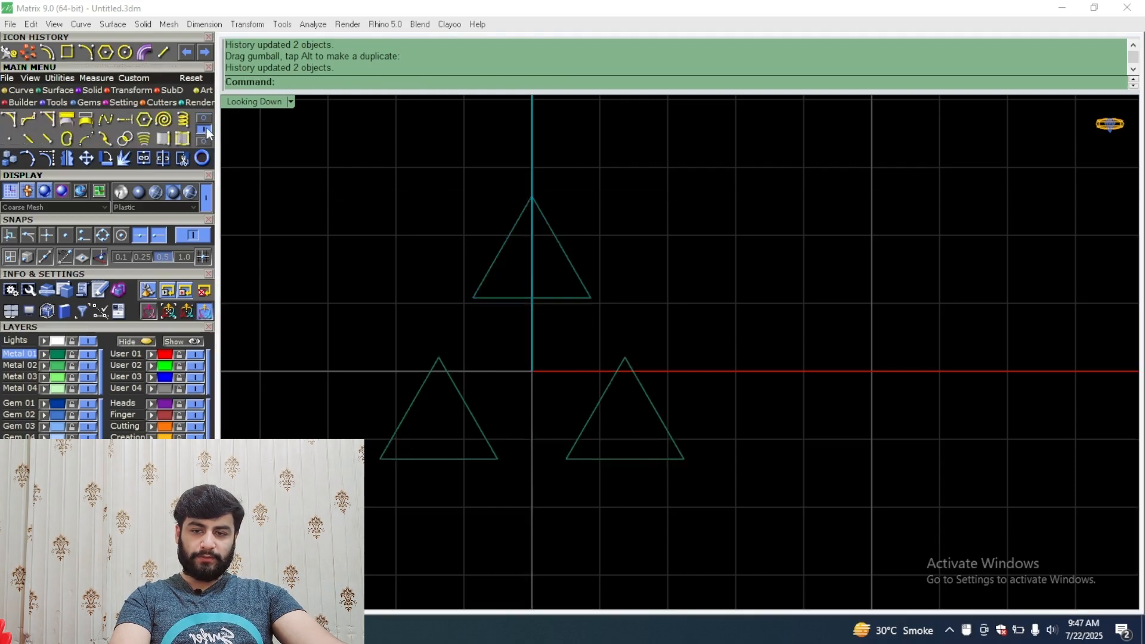
pyautogui.click(204, 118)
pyautogui.click(28, 118)
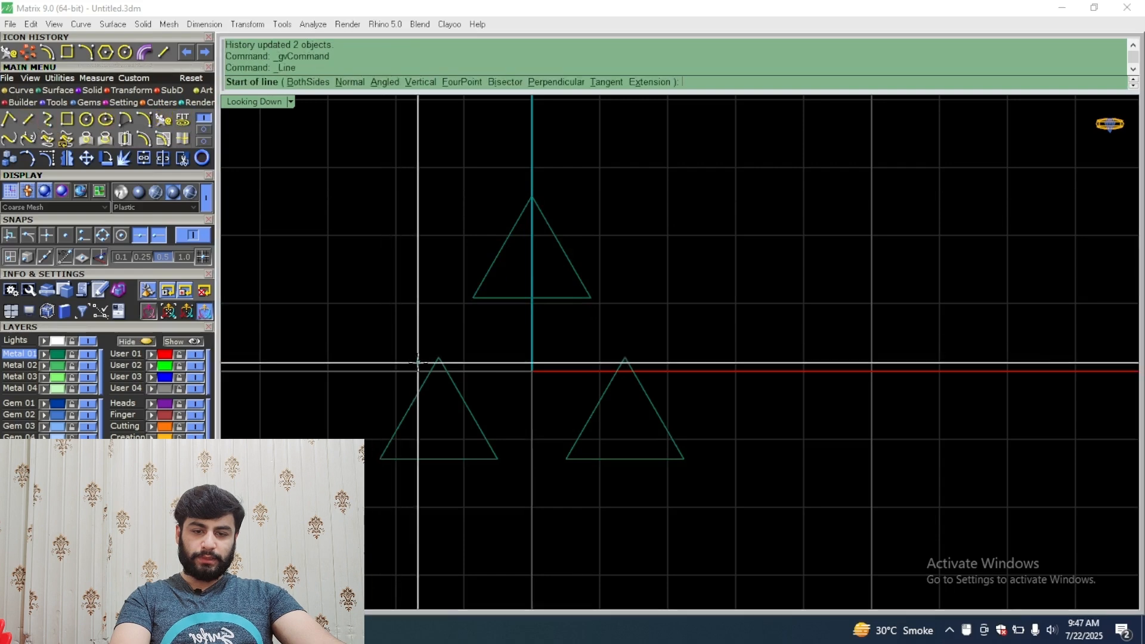
pyautogui.click(439, 358)
pyautogui.click(473, 298)
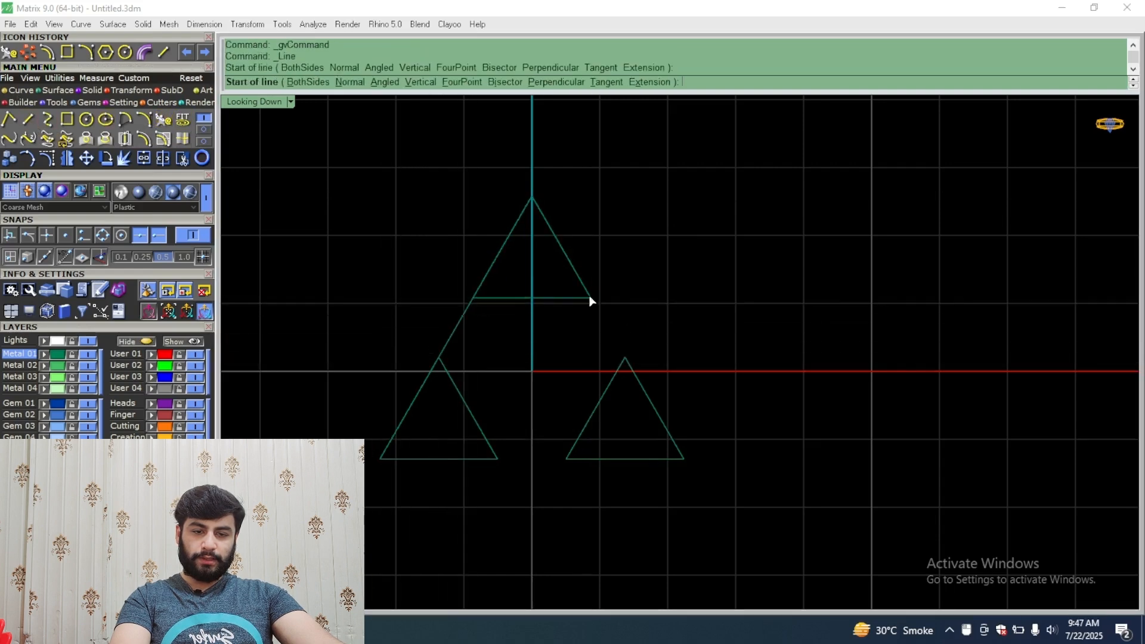
pyautogui.click(590, 298)
pyautogui.click(625, 357)
pyautogui.press('Escape')
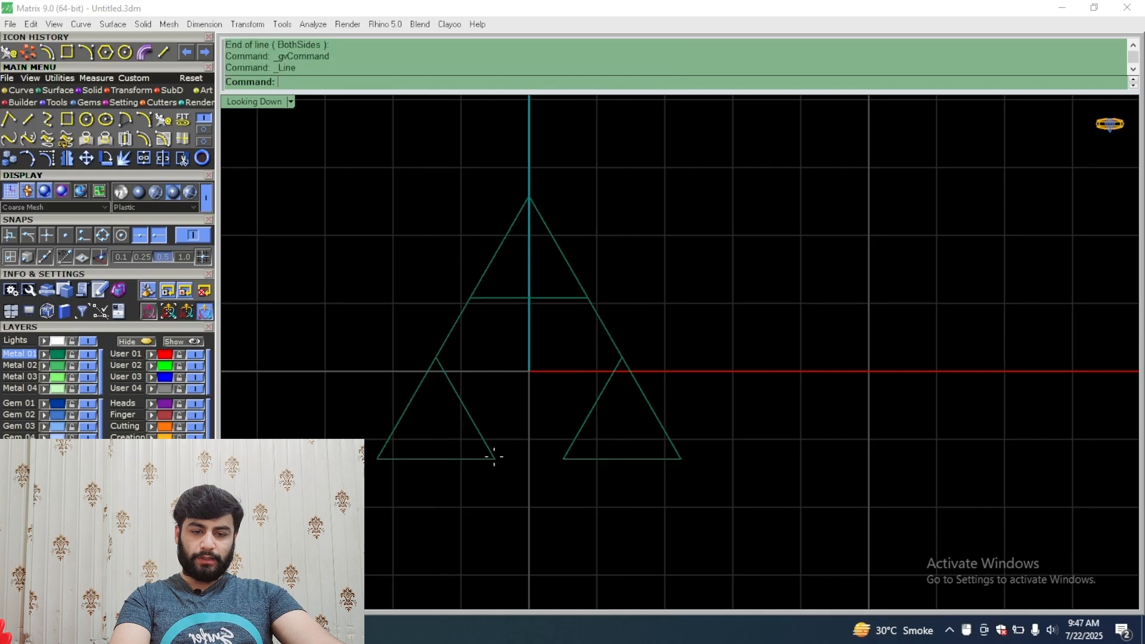
pyautogui.press('Return')
pyautogui.click(494, 458)
pyautogui.click(563, 459)
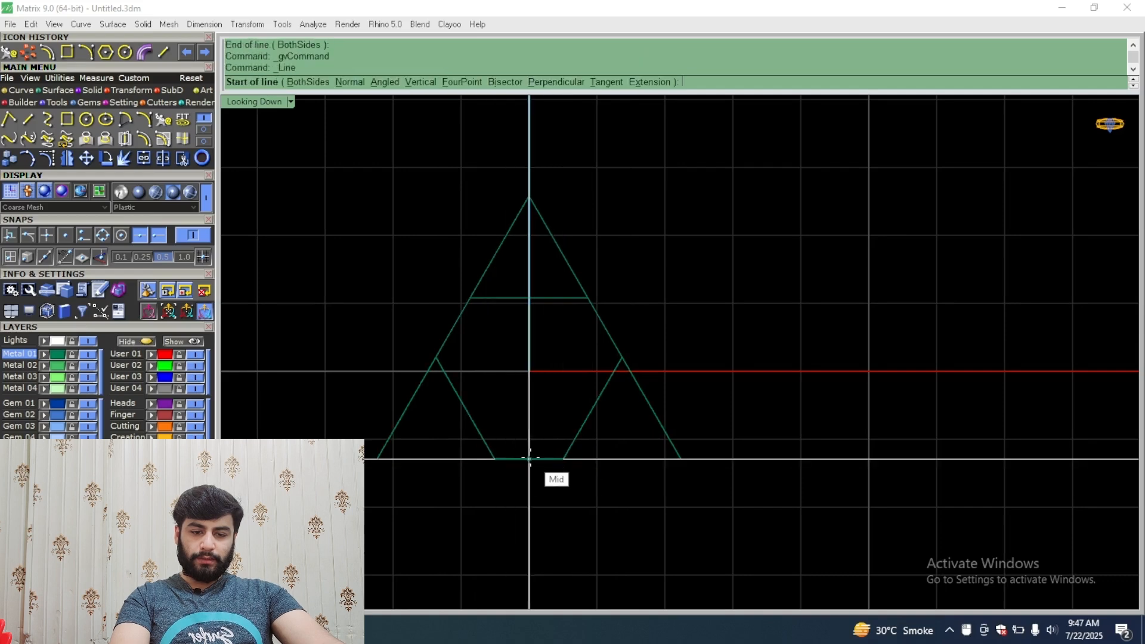
# Step: Draw a line from the midpoint of each of the three bridging lines to the origin at 0,0,0
pyautogui.click(529, 459)
pyautogui.write('0,0,0')
pyautogui.press('Return')
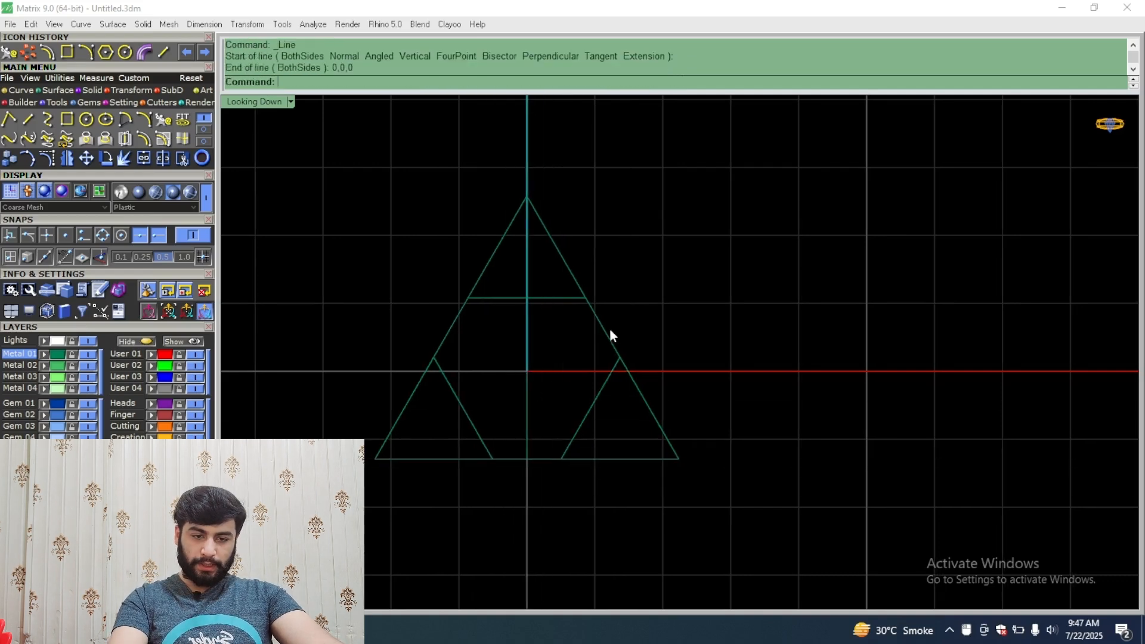
pyautogui.press('Return')
pyautogui.click(595, 328)
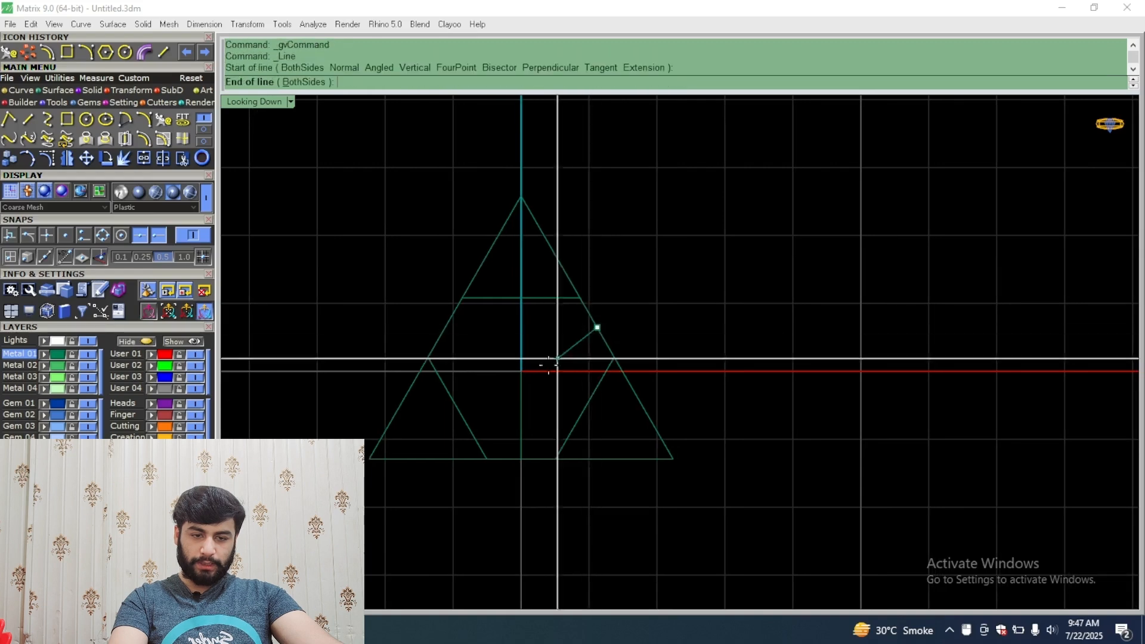
pyautogui.click(521, 371)
pyautogui.press('Return')
pyautogui.click(521, 371)
pyautogui.click(445, 329)
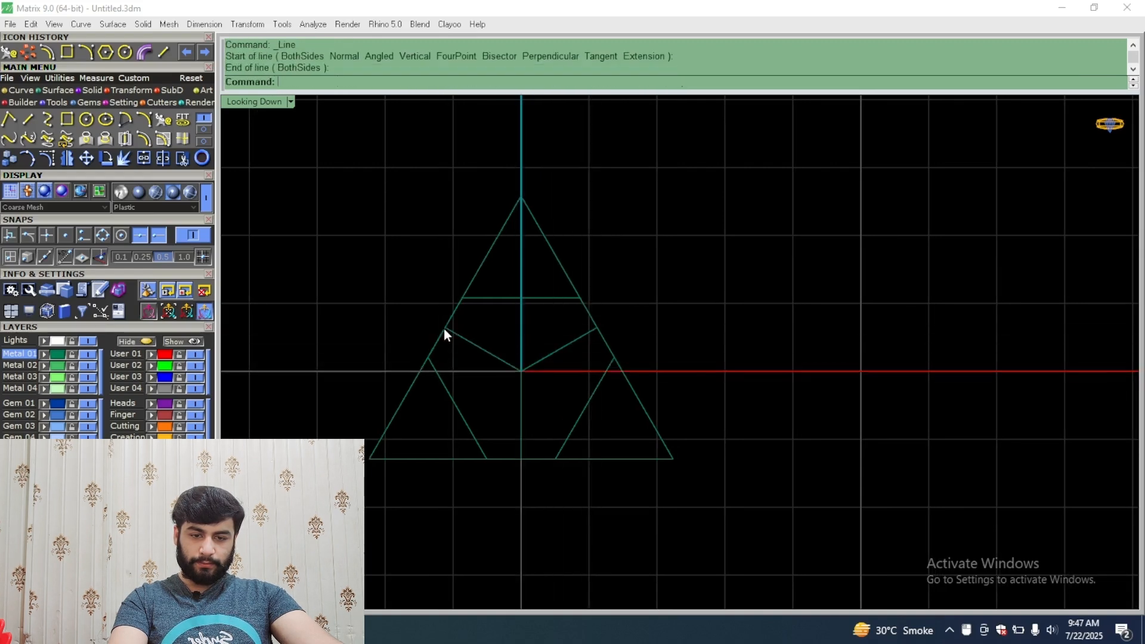
# Step: Select all the curves of the triangle motif and assign them to the red User 01 layer
pyautogui.moveTo(718, 177); pyautogui.dragTo(307, 504)
pyautogui.scroll(6, 519, 354)
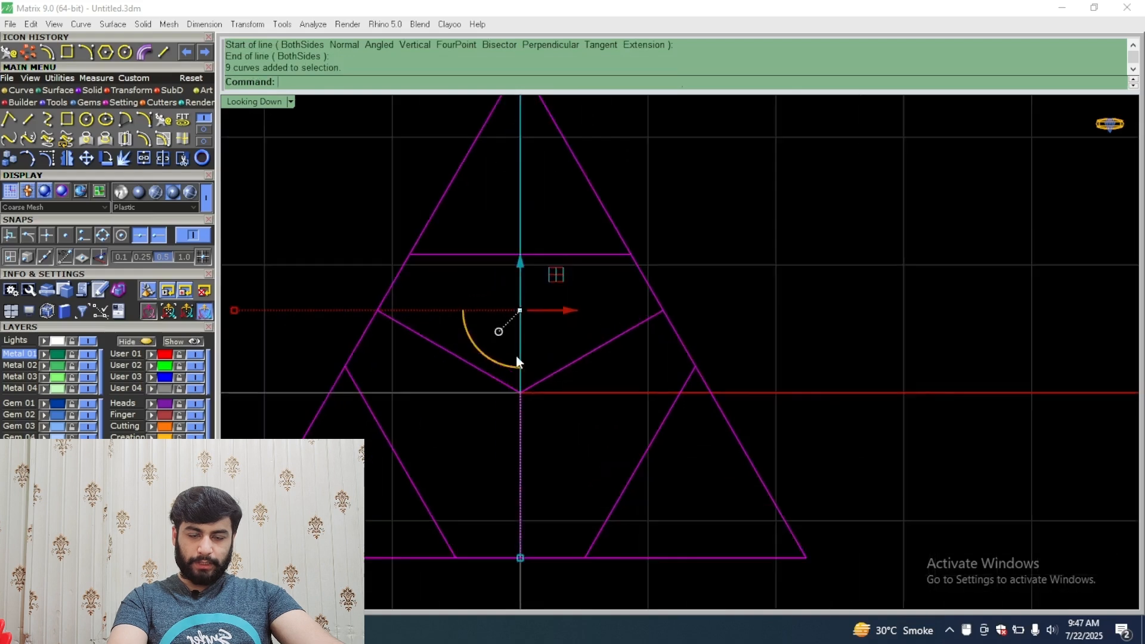
pyautogui.scroll(-6, 450, 363)
pyautogui.click(152, 354)
pyautogui.scroll(-6, 537, 379)
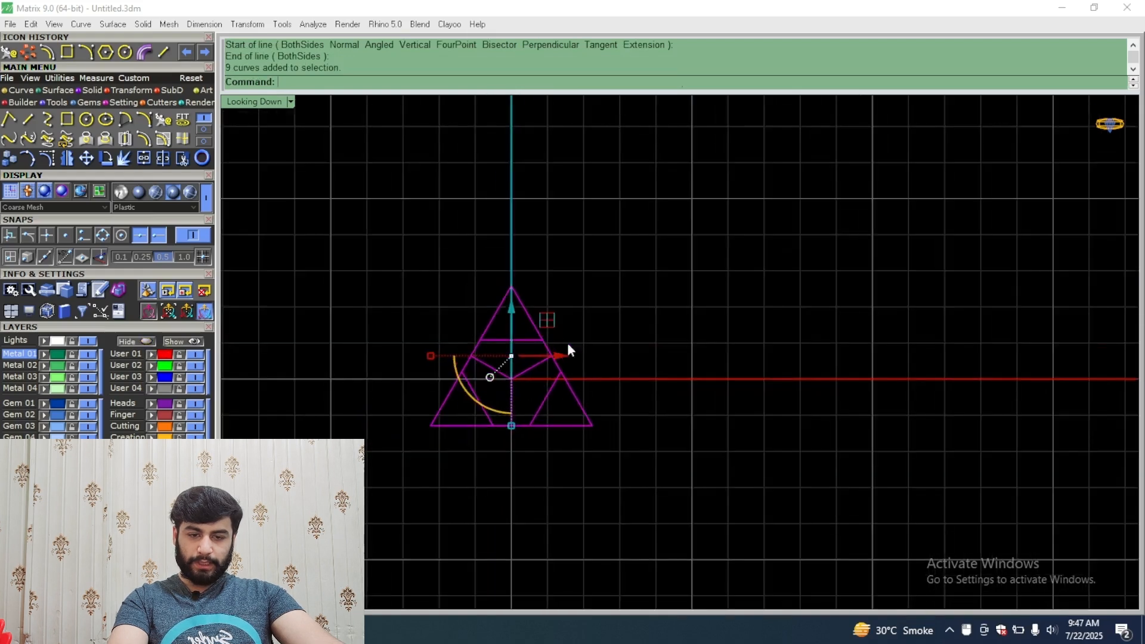
pyautogui.click(570, 328)
# Step: Duplicate the whole triangle motif sideways along the horizontal axis and rotate the copy 180 degrees so it points down
pyautogui.moveTo(661, 217); pyautogui.dragTo(360, 486)
pyautogui.scroll(4, 552, 364)
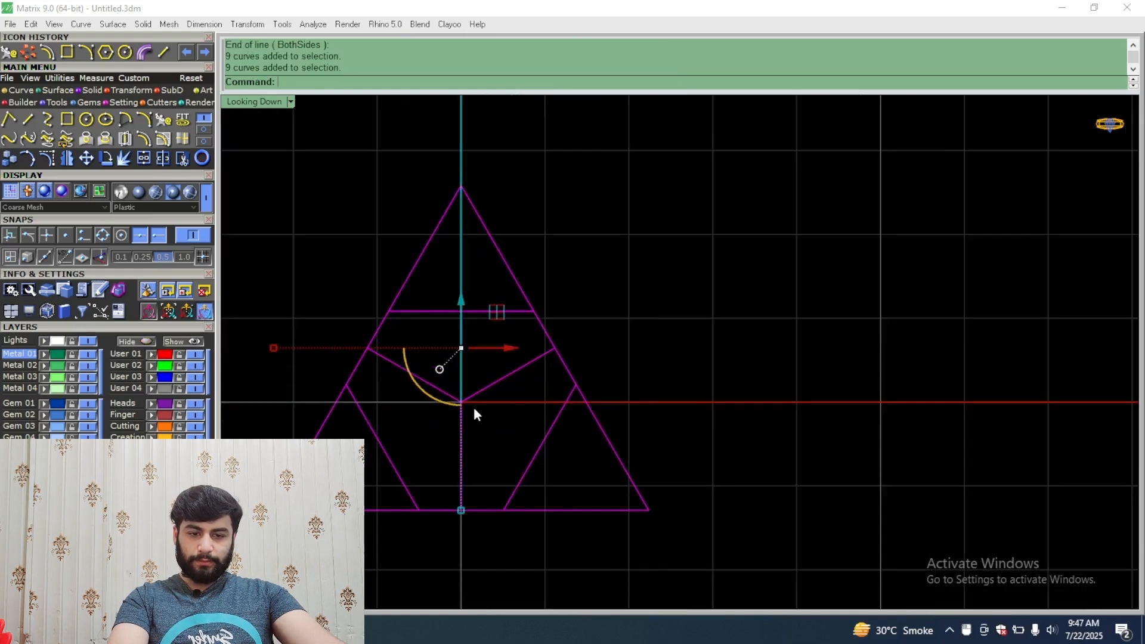
pyautogui.scroll(-3, 507, 347)
pyautogui.press('alt')
pyautogui.moveTo(509, 344); pyautogui.dragTo(713, 331)
pyautogui.moveTo(658, 393); pyautogui.dragTo(653, 358)
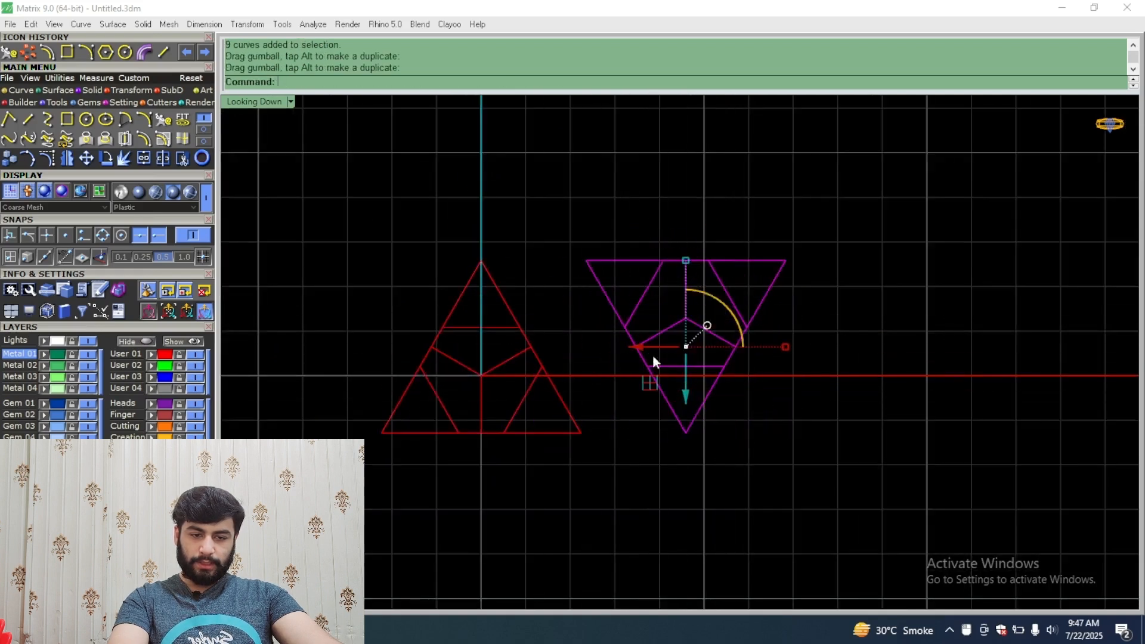
# Step: Move the inverted triangle from its lower tip to the lower-right corner of the upright triangle so they share an edge
pyautogui.click(87, 159)
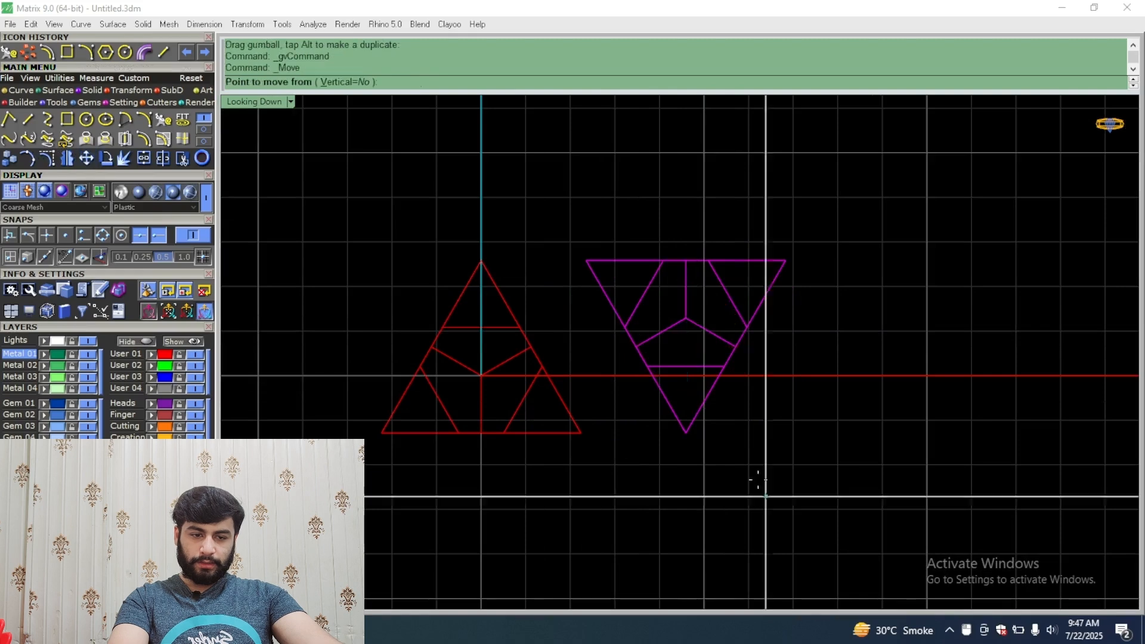
pyautogui.click(685, 433)
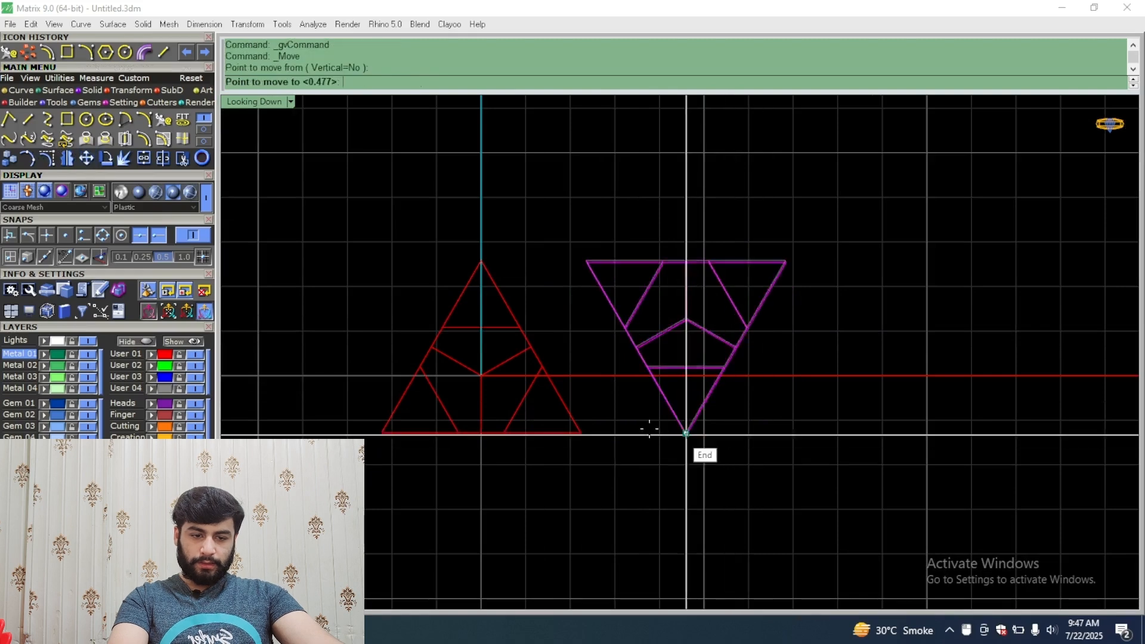
pyautogui.click(587, 433)
pyautogui.click(639, 442)
# Step: Copy the joined triangle pair from its lower-left corner to its lower-right corner to extend the row
pyautogui.scroll(-2, 626, 420)
pyautogui.moveTo(733, 215); pyautogui.dragTo(382, 484)
pyautogui.moveTo(634, 384); pyautogui.dragTo(535, 435, button='right')
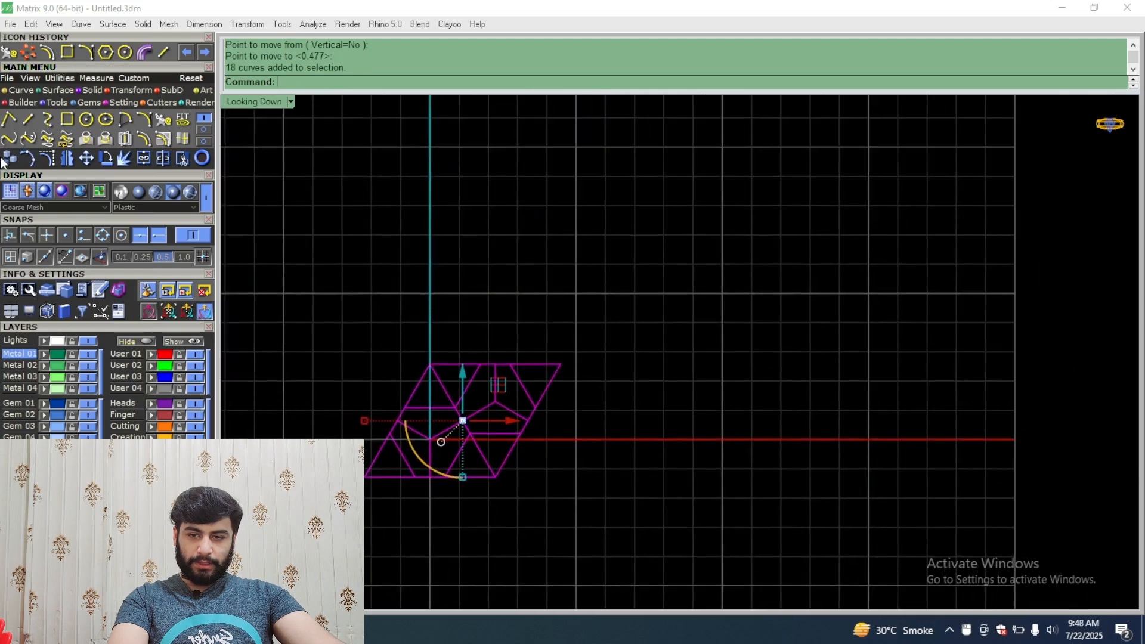
pyautogui.hotkey('ctrl', 'c')
pyautogui.click(365, 478)
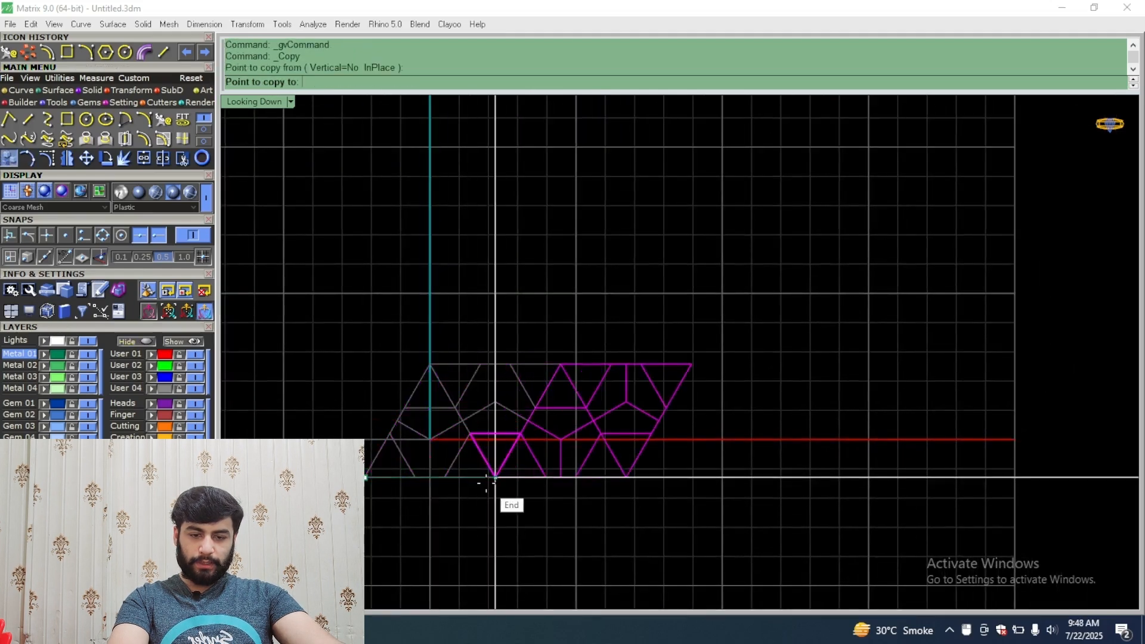
pyautogui.click(489, 483)
pyautogui.scroll(-3, 488, 483)
# Step: Add three more copies of the pair along the row with FromLastPoint, UseLastDistance and UseLastDirection set to Yes
pyautogui.click(345, 82)
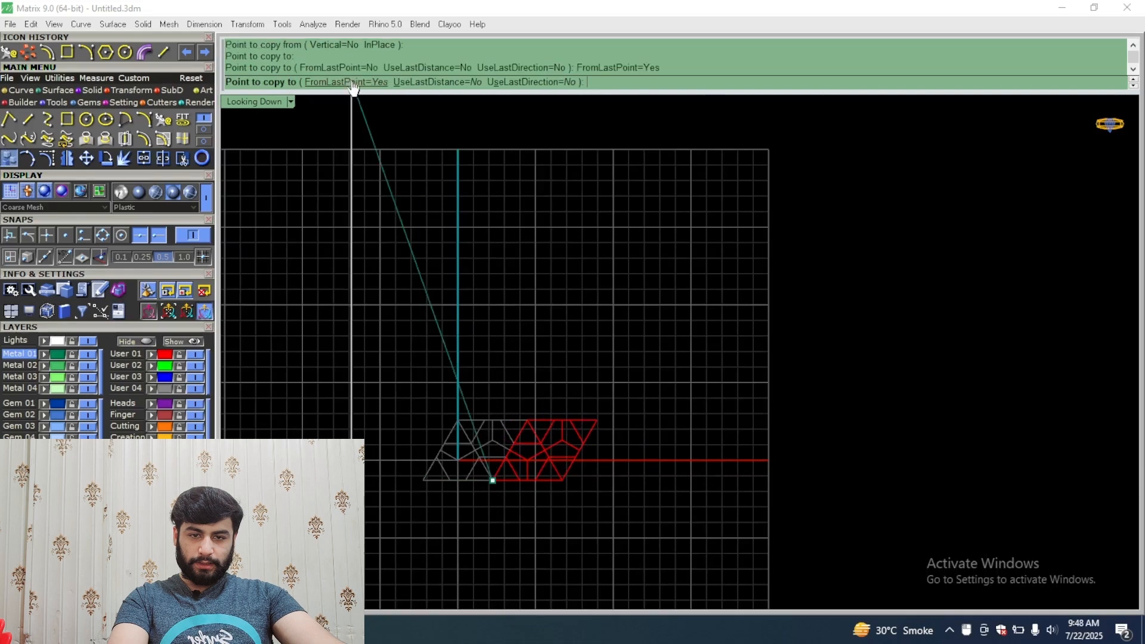
pyautogui.click(422, 82)
pyautogui.click(571, 82)
pyautogui.click(908, 310)
pyautogui.click(910, 312)
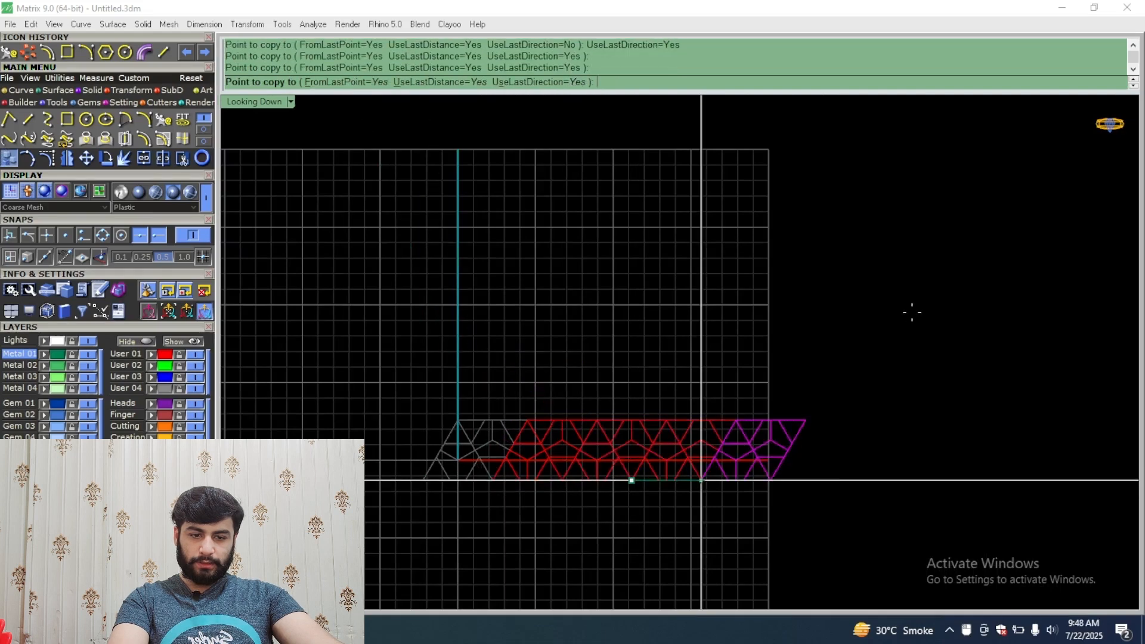
pyautogui.click(910, 312)
pyautogui.rightClick(909, 312)
# Step: Copy the entire row of triangles from a bottom vertex to a top-edge vertex, stacking a staggered second row above it
pyautogui.moveTo(970, 327); pyautogui.dragTo(383, 511)
pyautogui.scroll(3, 439, 475)
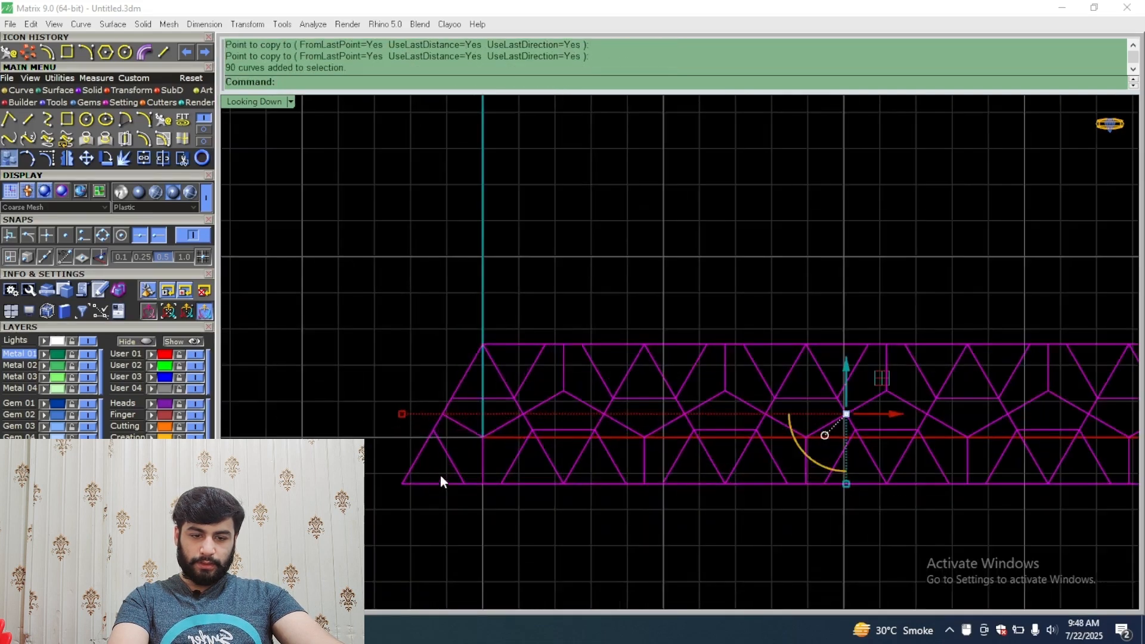
pyautogui.hotkey('ctrl', 'c')
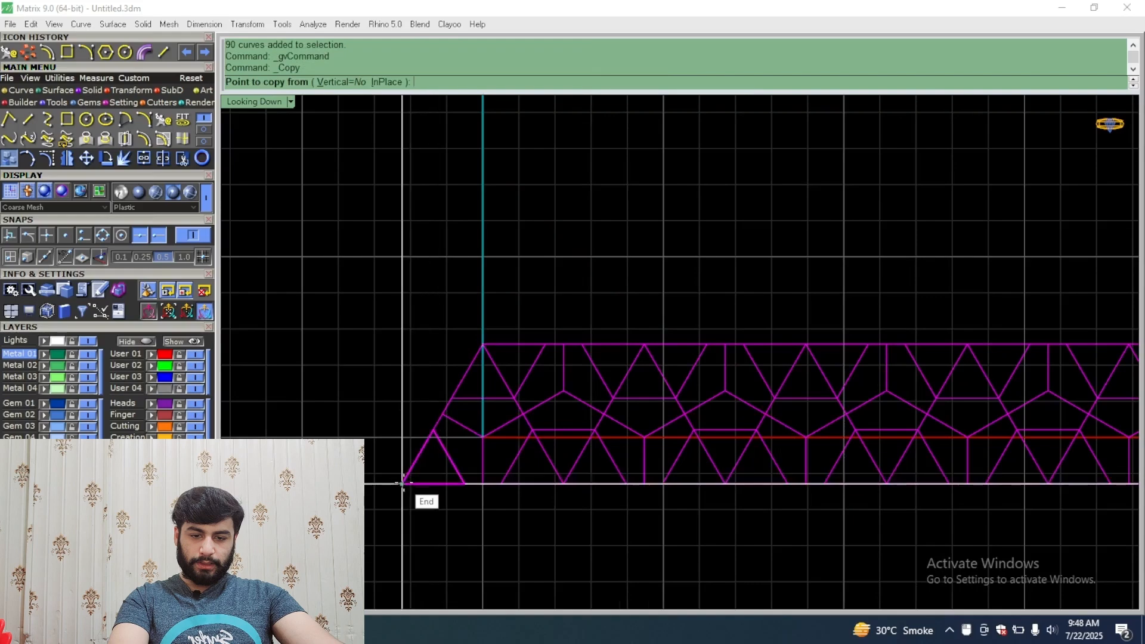
pyautogui.click(564, 483)
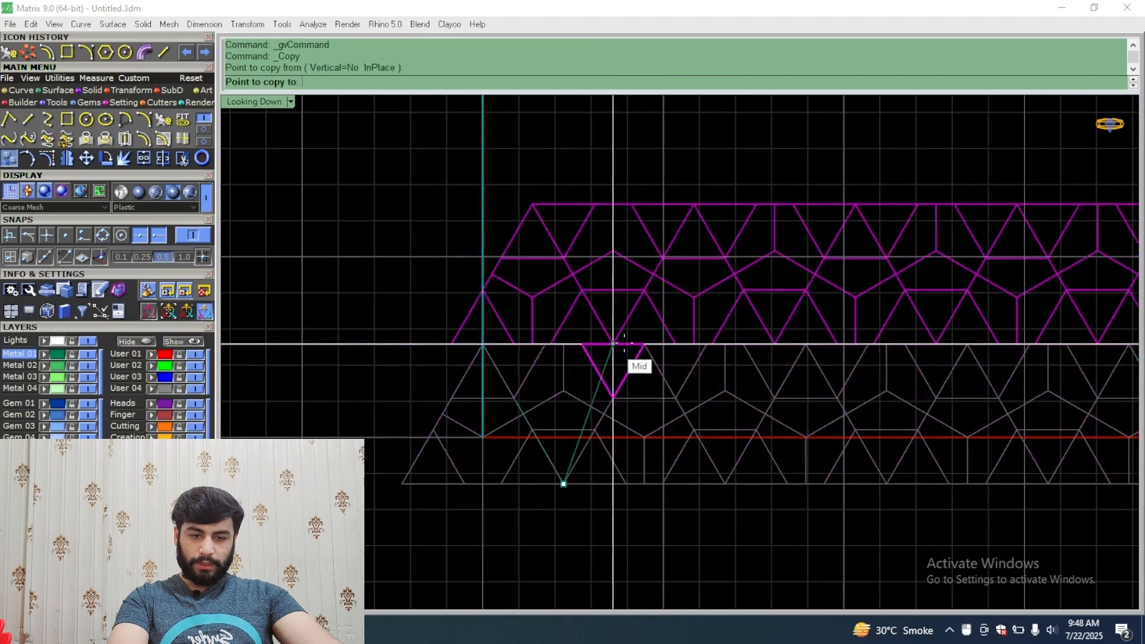
pyautogui.click(644, 344)
pyautogui.scroll(-3, 645, 343)
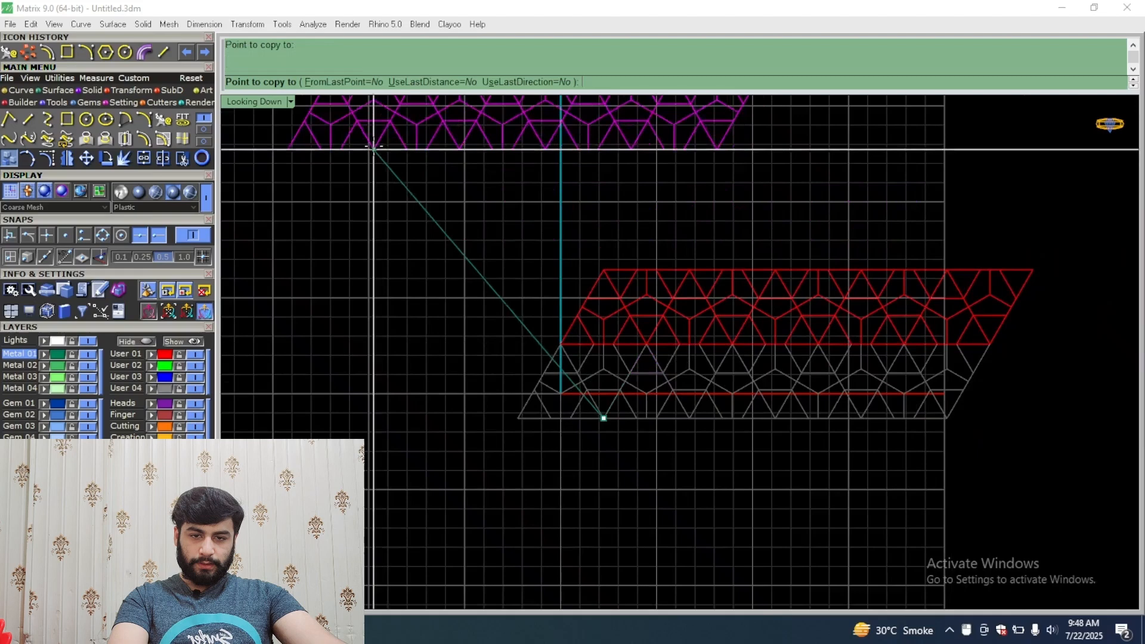
# Step: Stack four more copies of the row upward with FromLastPoint, UseLastDistance and UseLastDirection set to Yes, then clear the selection
pyautogui.click(345, 82)
pyautogui.click(445, 84)
pyautogui.click(504, 84)
pyautogui.scroll(-10, 306, 390)
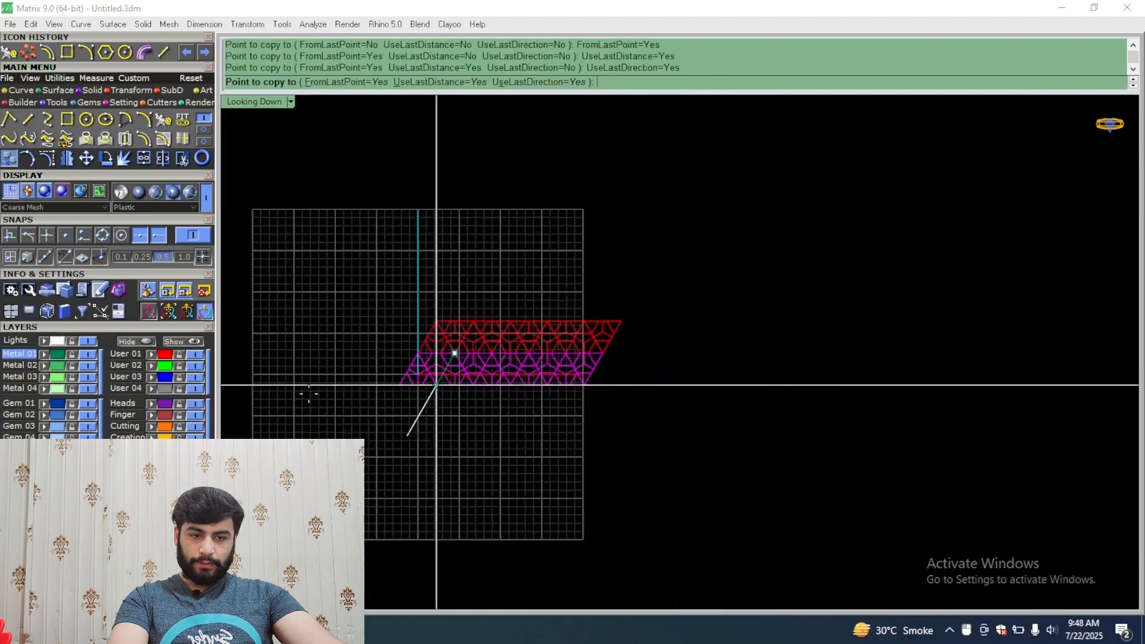
pyautogui.click(666, 136)
pyautogui.click(667, 135)
pyautogui.click(666, 135)
pyautogui.click(667, 135)
pyautogui.click(666, 136)
pyautogui.rightClick(667, 136)
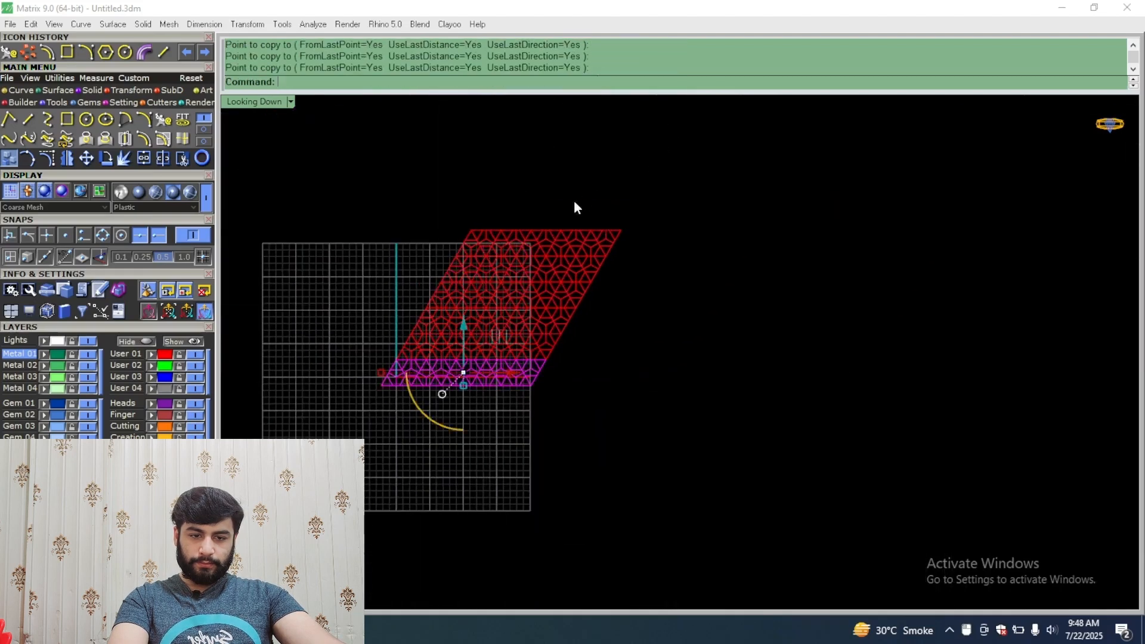
pyautogui.click(573, 200)
# Step: Try copying the whole lattice from its lower-left corner to its lower-right corner, then undo the copy
pyautogui.scroll(8, 574, 201)
pyautogui.scroll(12, 503, 325)
pyautogui.scroll(-4, 608, 300)
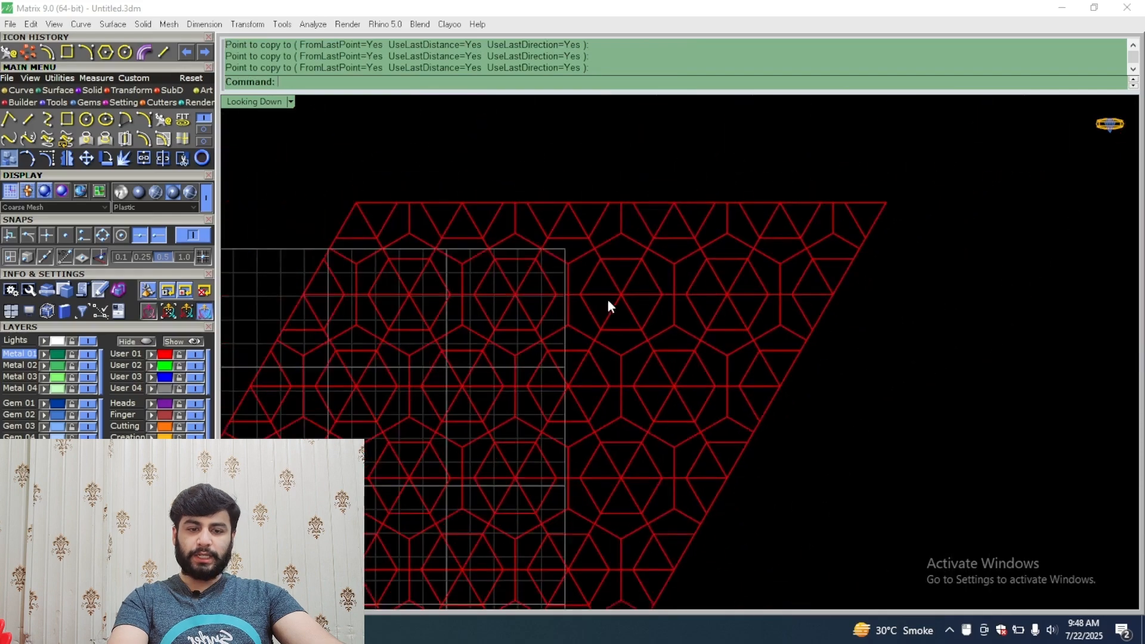
pyautogui.scroll(-4, 603, 309)
pyautogui.scroll(6, 590, 410)
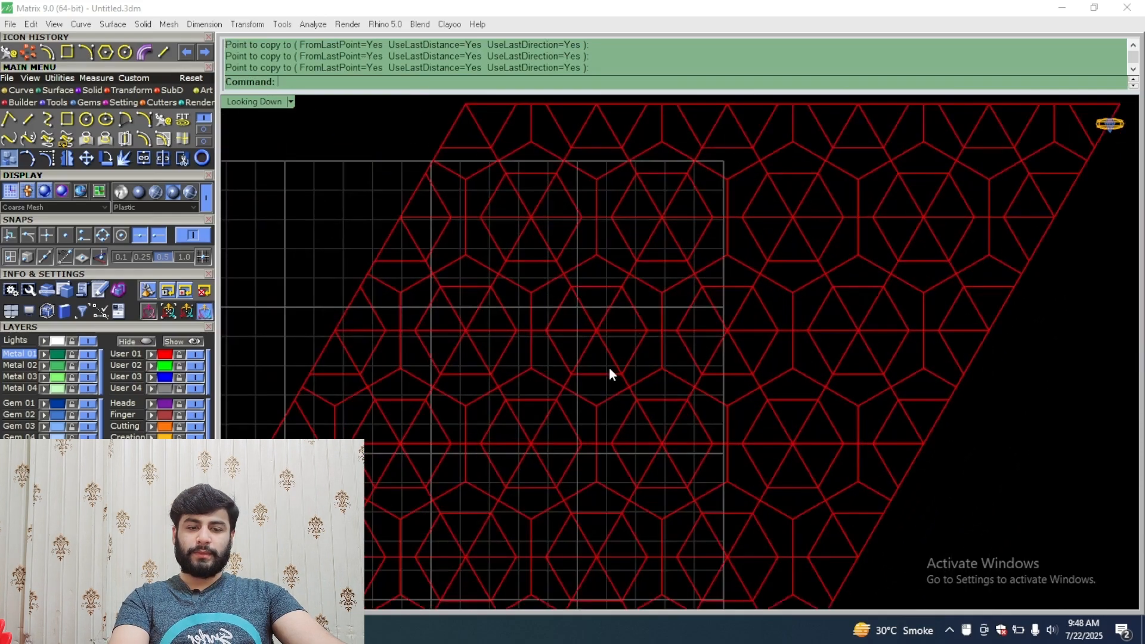
pyautogui.scroll(-8, 609, 368)
pyautogui.moveTo(867, 174); pyautogui.dragTo(226, 603)
pyautogui.rightClick(225, 603)
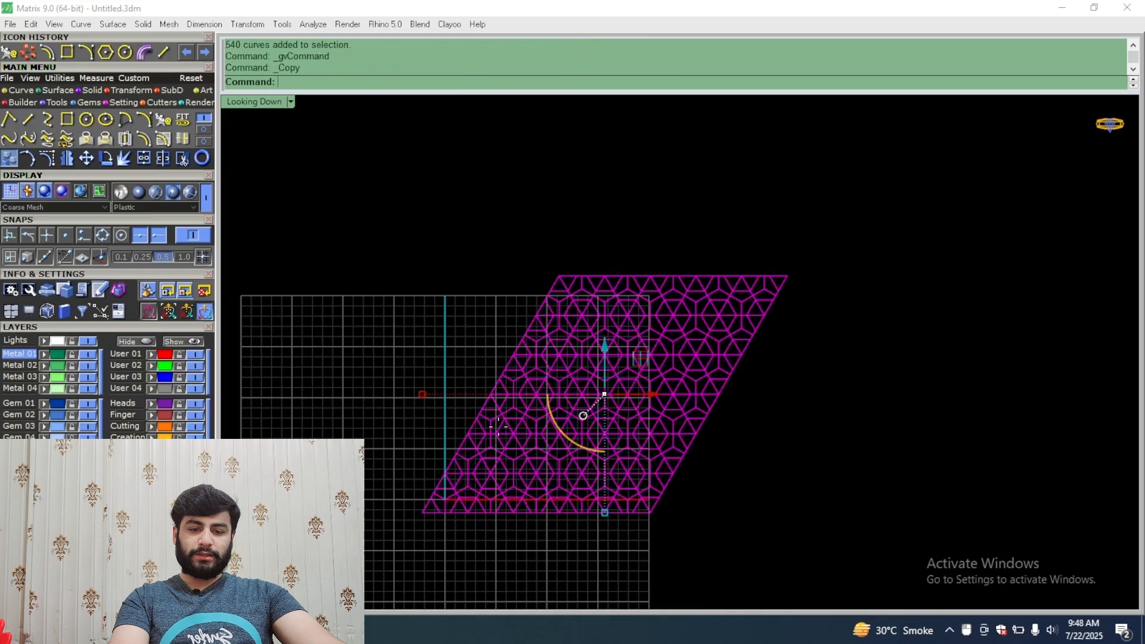
pyautogui.click(421, 512)
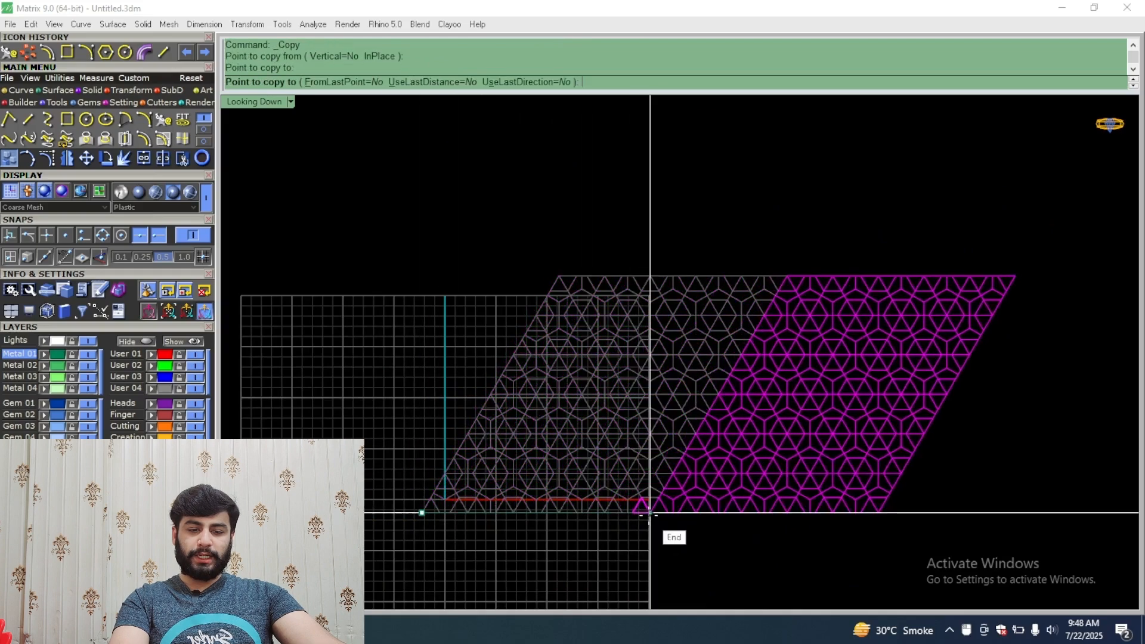
pyautogui.click(649, 512)
pyautogui.hotkey('ctrl', 'z')
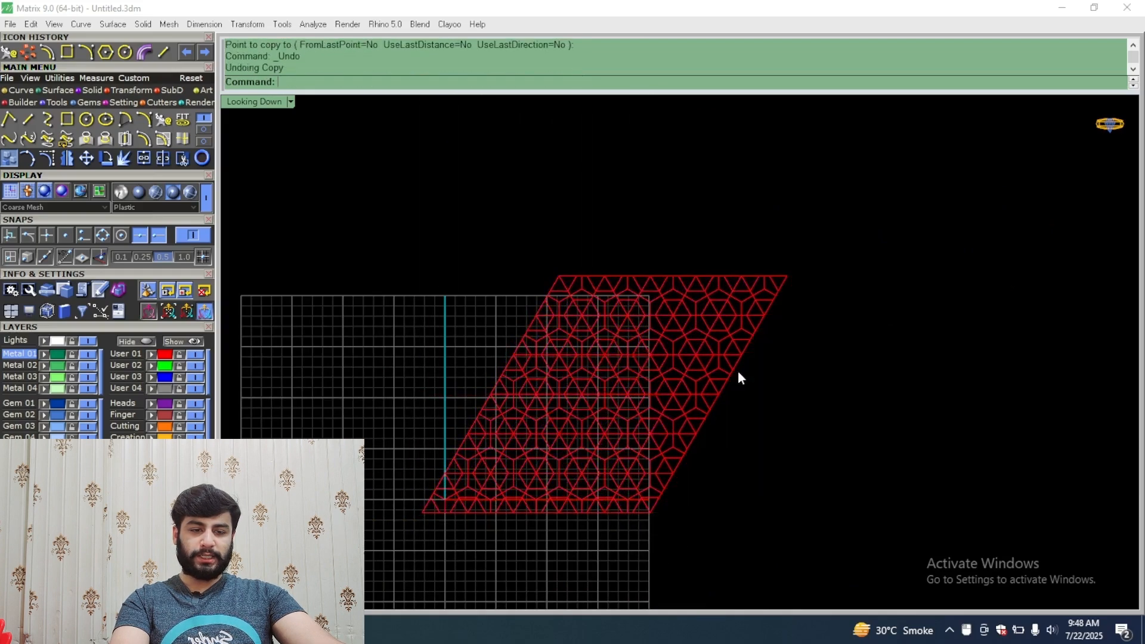
# Step: Select all the curves of the lattice and explode them into single segments
pyautogui.scroll(5, 592, 403)
pyautogui.scroll(-3, 658, 366)
pyautogui.moveTo(894, 155); pyautogui.dragTo(327, 491)
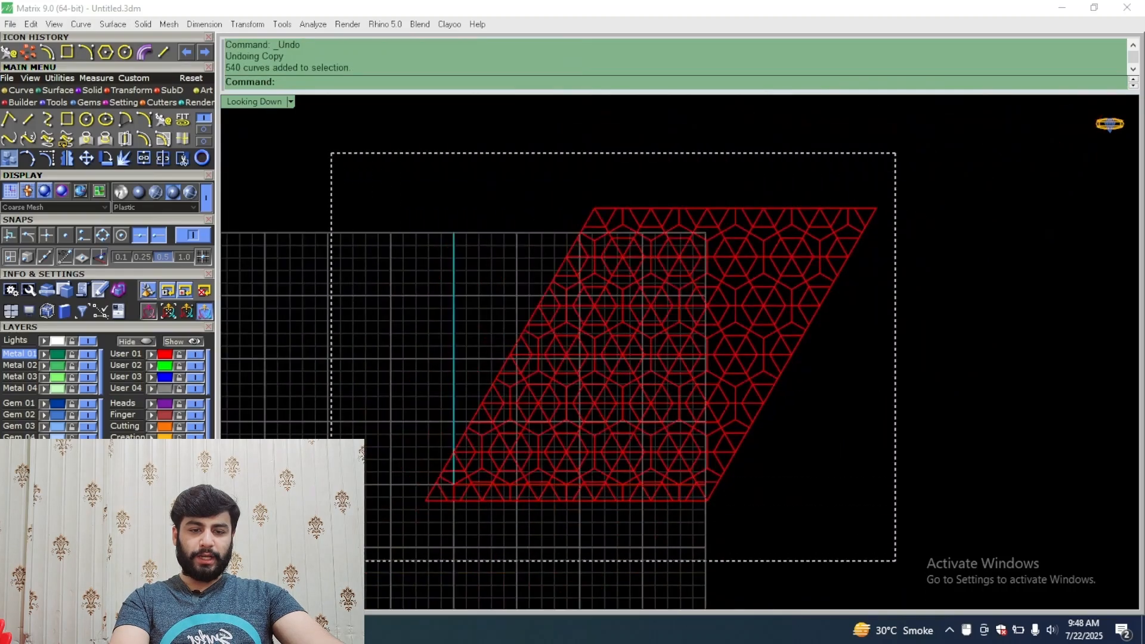
pyautogui.click(127, 159)
# Step: Check the segments inside one of the upper hexagons for overlapping curves, leaving nothing selected
pyautogui.scroll(3, 677, 249)
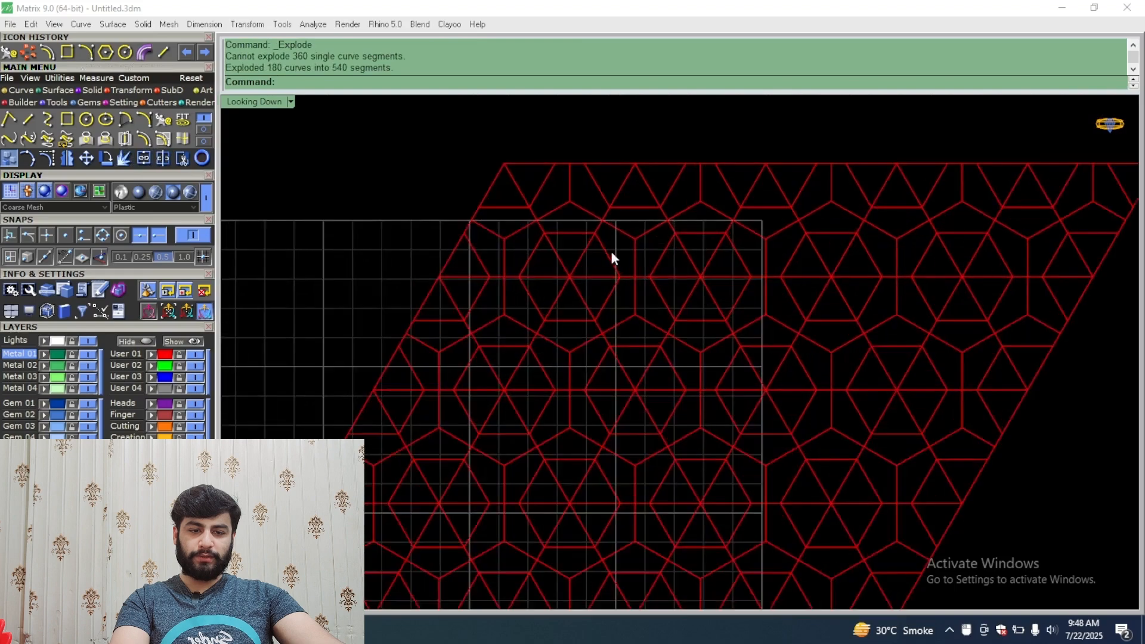
pyautogui.click(602, 255)
pyautogui.click(571, 233)
pyautogui.click(578, 256)
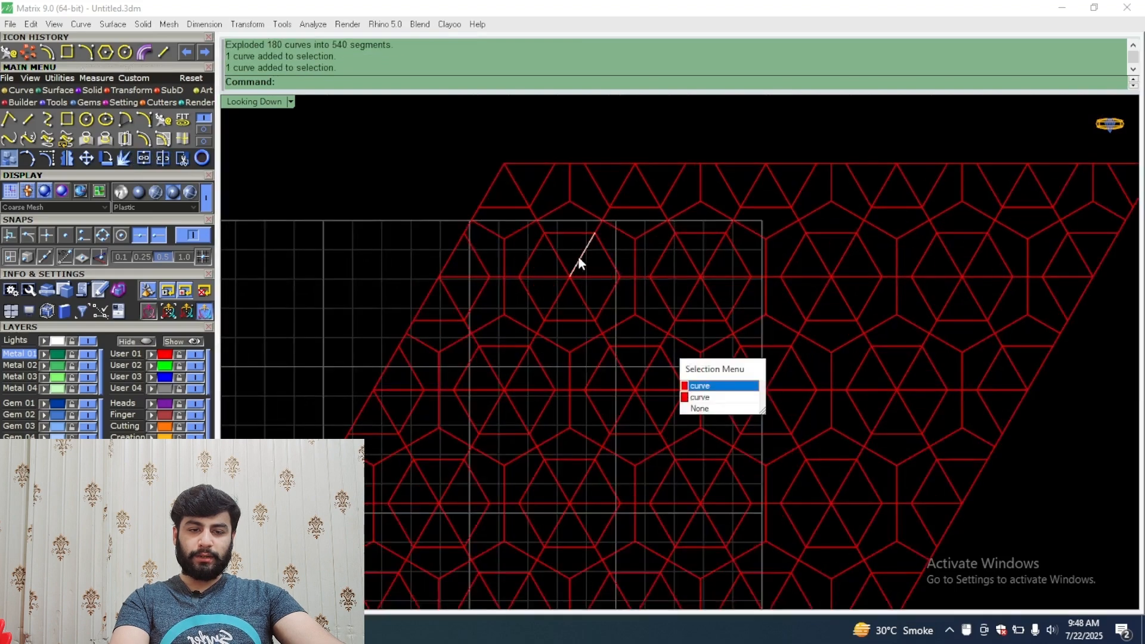
pyautogui.click(366, 205)
# Step: Select all duplicate objects in the lattice and delete them
pyautogui.scroll(-6, 366, 205)
pyautogui.click(130, 286)
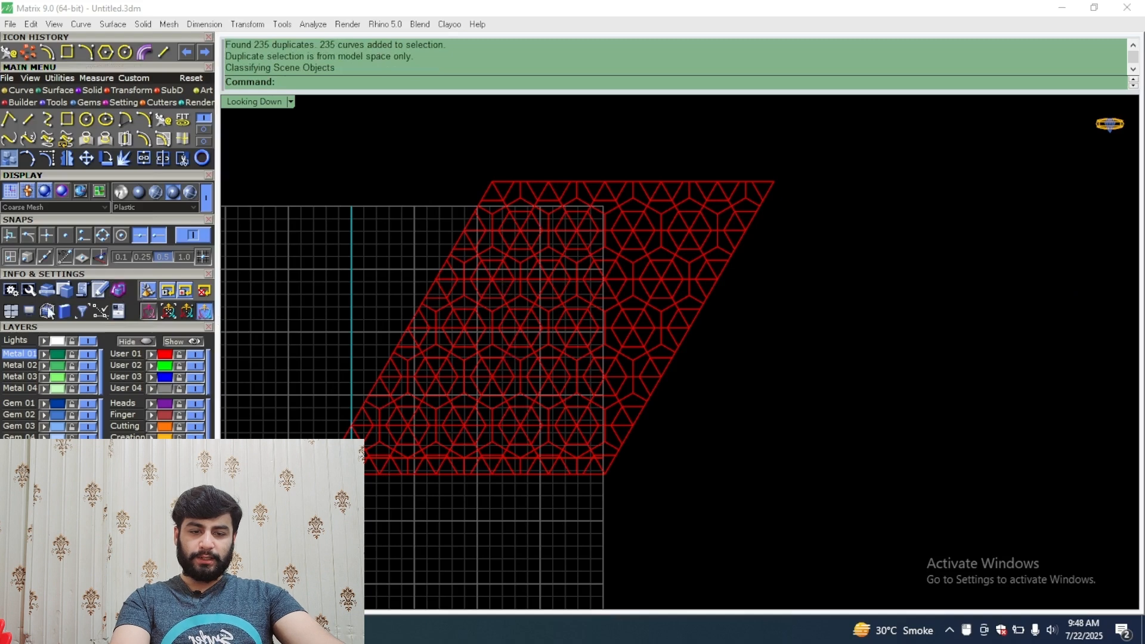
pyautogui.click(124, 275)
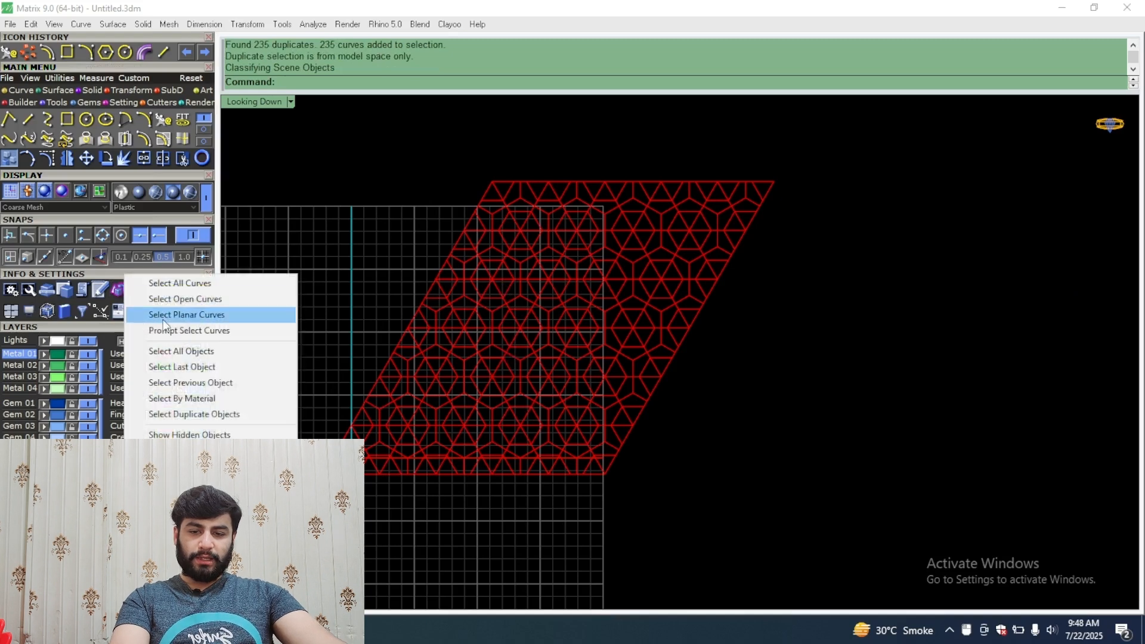
pyautogui.click(211, 410)
pyautogui.press('Delete')
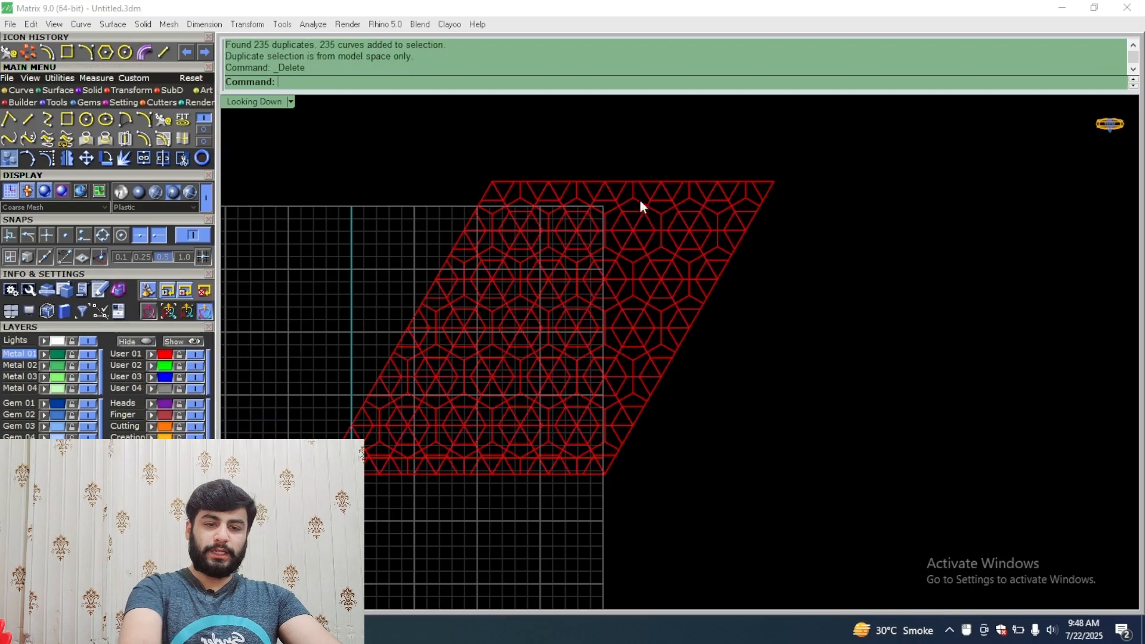
# Step: Select all remaining curves of the lattice and group them
pyautogui.scroll(4, 638, 252)
pyautogui.scroll(-6, 610, 286)
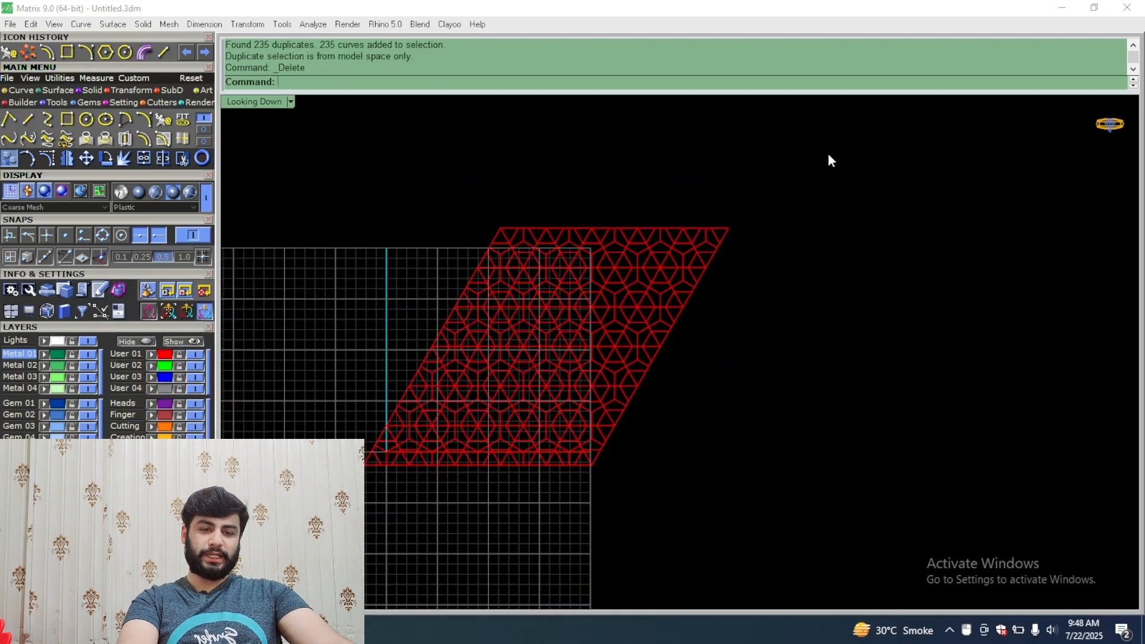
pyautogui.moveTo(833, 148); pyautogui.dragTo(298, 518)
pyautogui.scroll(4, 488, 373)
pyautogui.hotkey('ctrl', 'g')
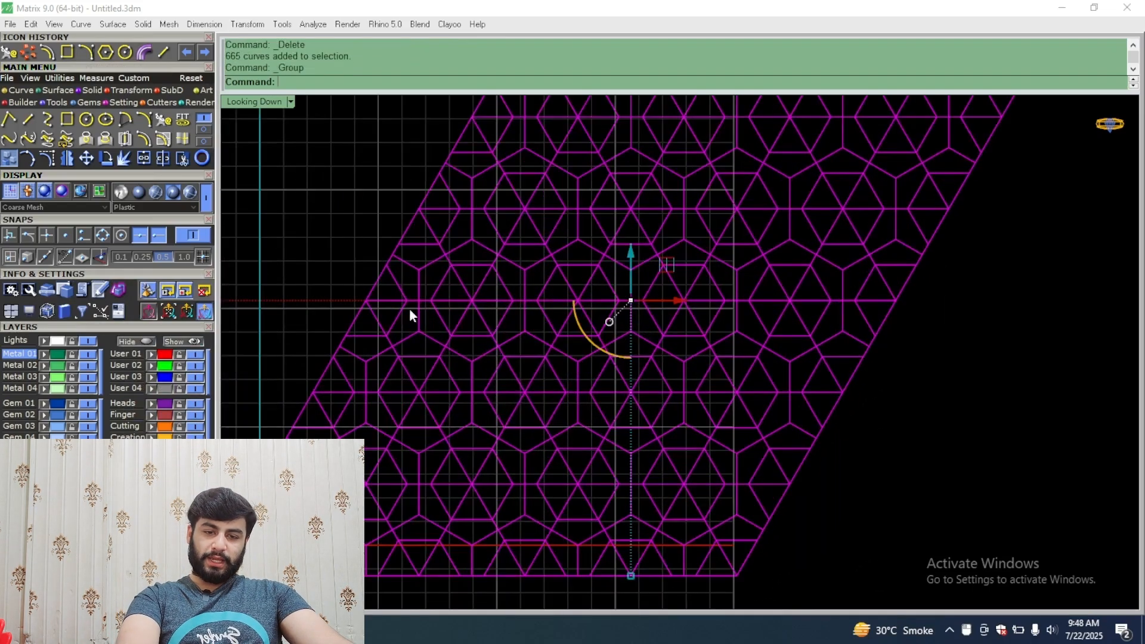
# Step: Show the hidden patterns and move the grouped lattice into the lower row beside the hexagonal pattern
pyautogui.scroll(3, 477, 263)
pyautogui.scroll(-6, 466, 262)
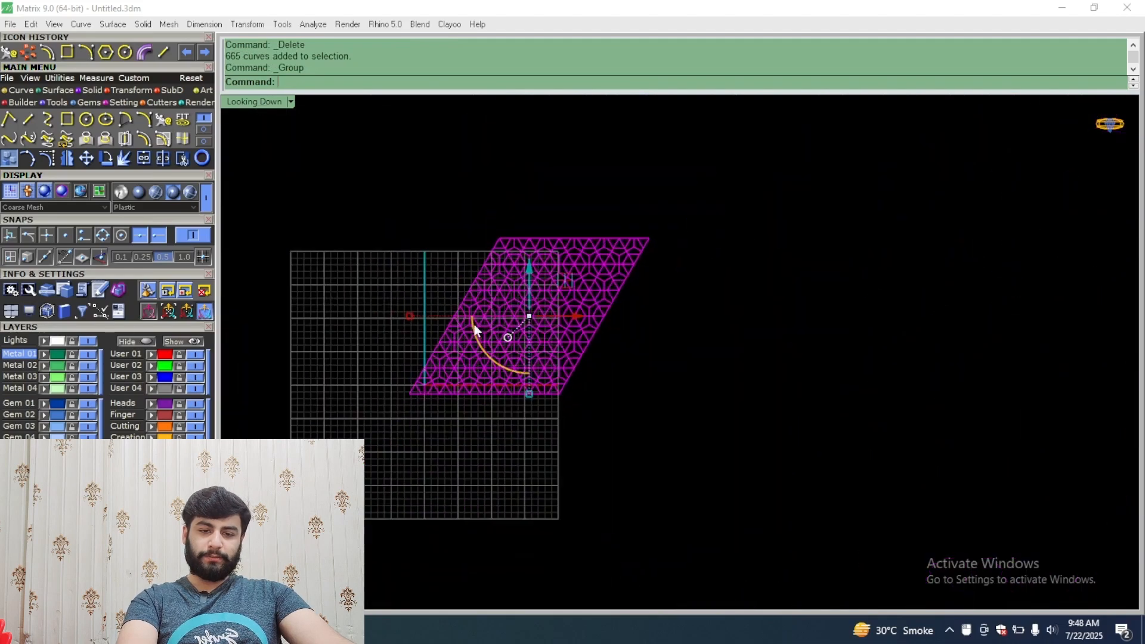
pyautogui.moveTo(621, 258); pyautogui.dragTo(580, 291, button='right')
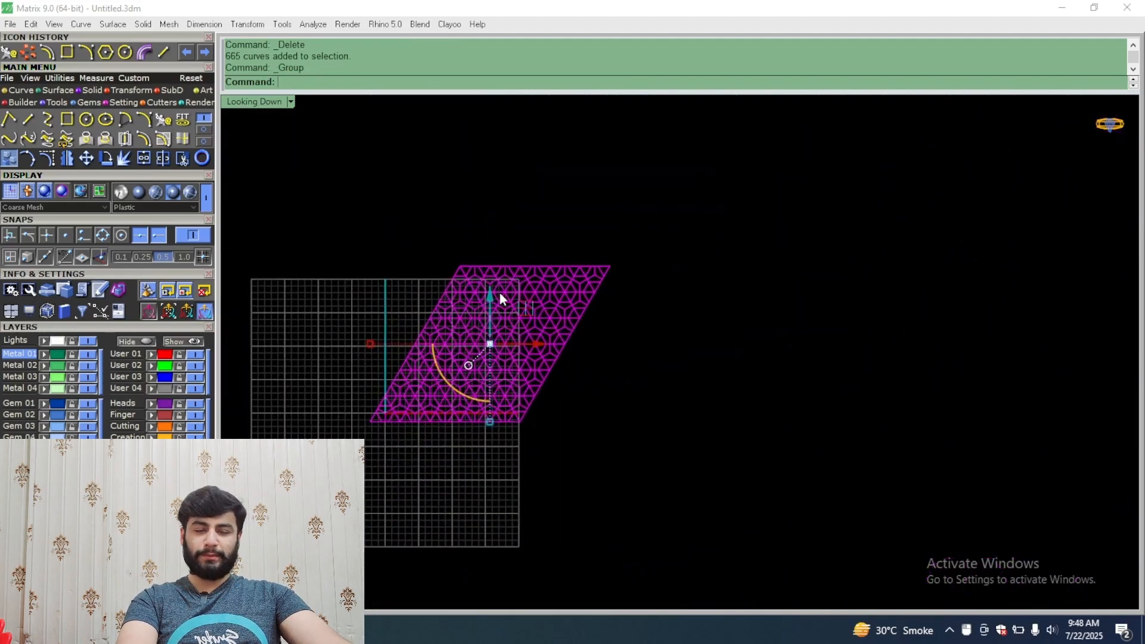
pyautogui.click(187, 345)
pyautogui.scroll(-3, 541, 356)
pyautogui.moveTo(545, 334); pyautogui.dragTo(1023, 313)
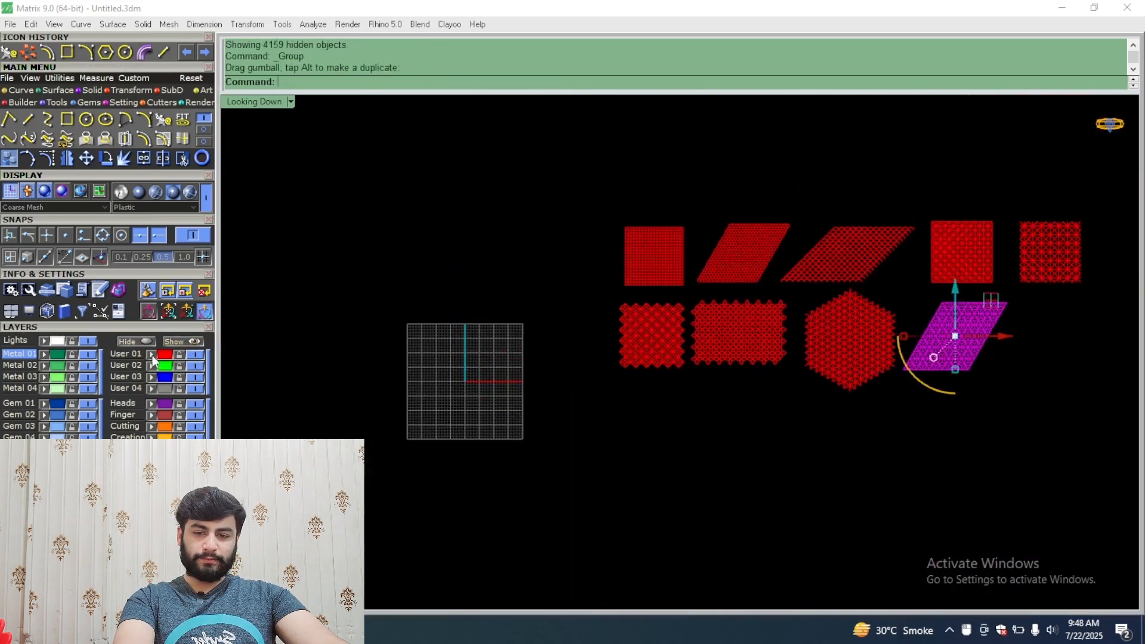
pyautogui.press('Escape')
# Step: Select all the finished patterns and hide them to clear the workspace
pyautogui.scroll(-2, 633, 285)
pyautogui.moveTo(991, 159); pyautogui.dragTo(498, 447)
pyautogui.scroll(2, 688, 361)
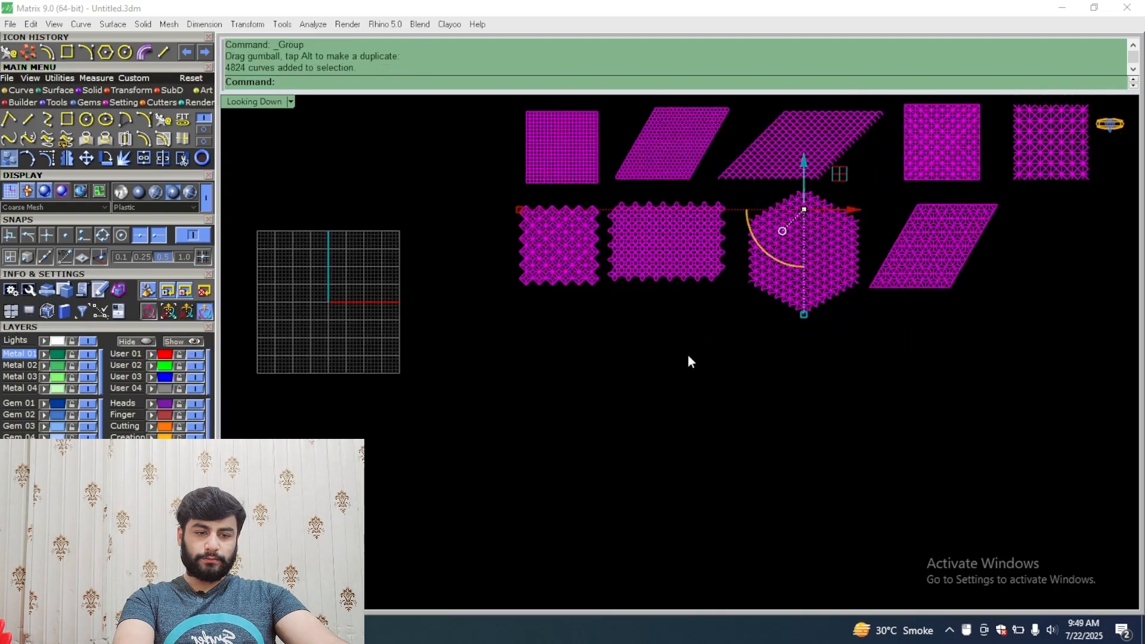
pyautogui.click(146, 341)
# Step: Draw a circle centred on the origin at 0,0,0 with a diameter of 30
pyautogui.scroll(2, 308, 320)
pyautogui.scroll(1, 418, 335)
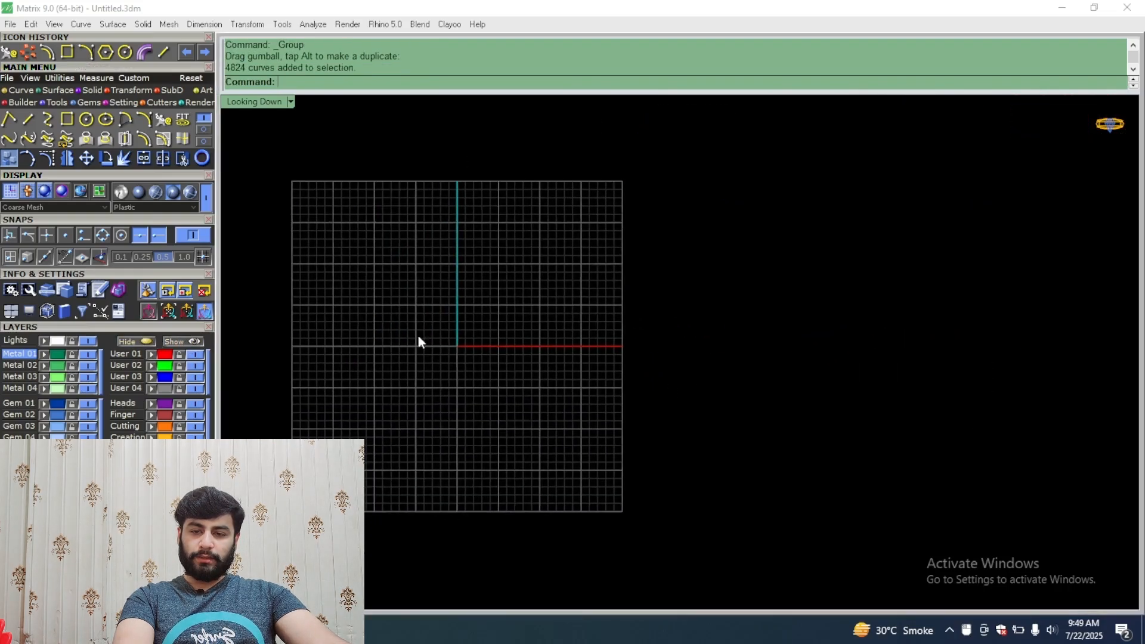
pyautogui.scroll(2, 419, 349)
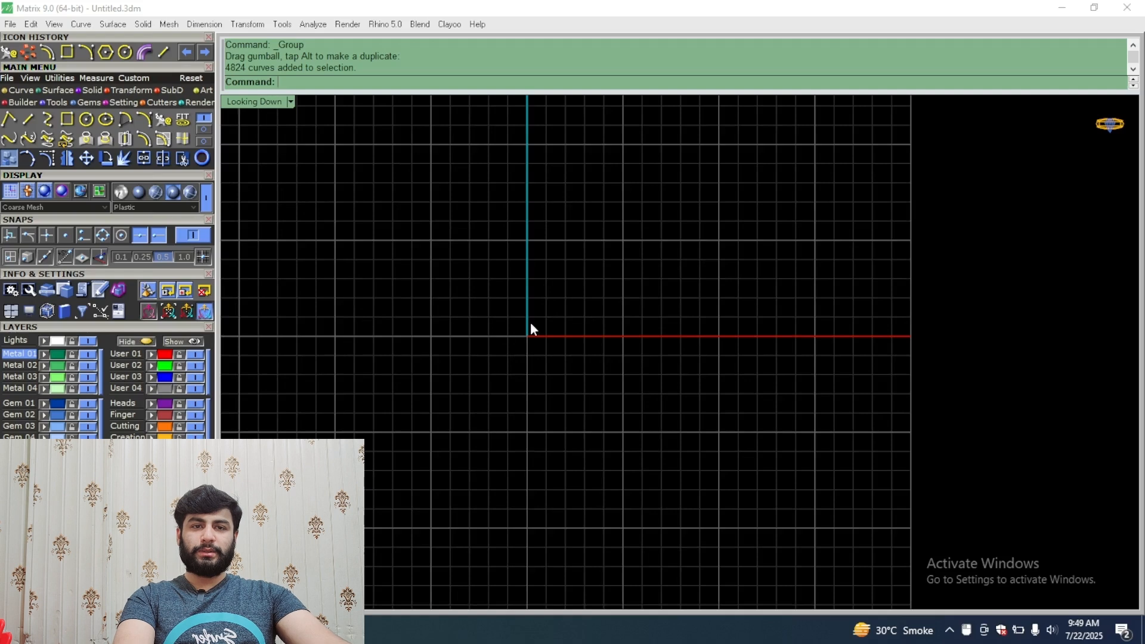
pyautogui.scroll(-3, 593, 328)
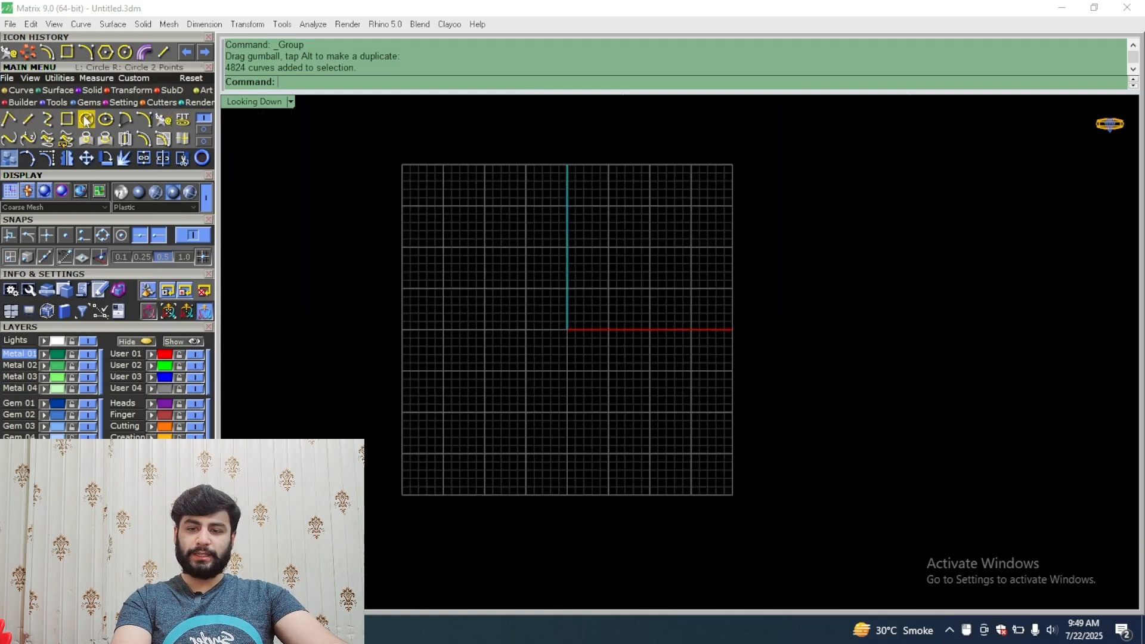
pyautogui.write('c')
pyautogui.press('Return')
pyautogui.write('0')
pyautogui.press('Return')
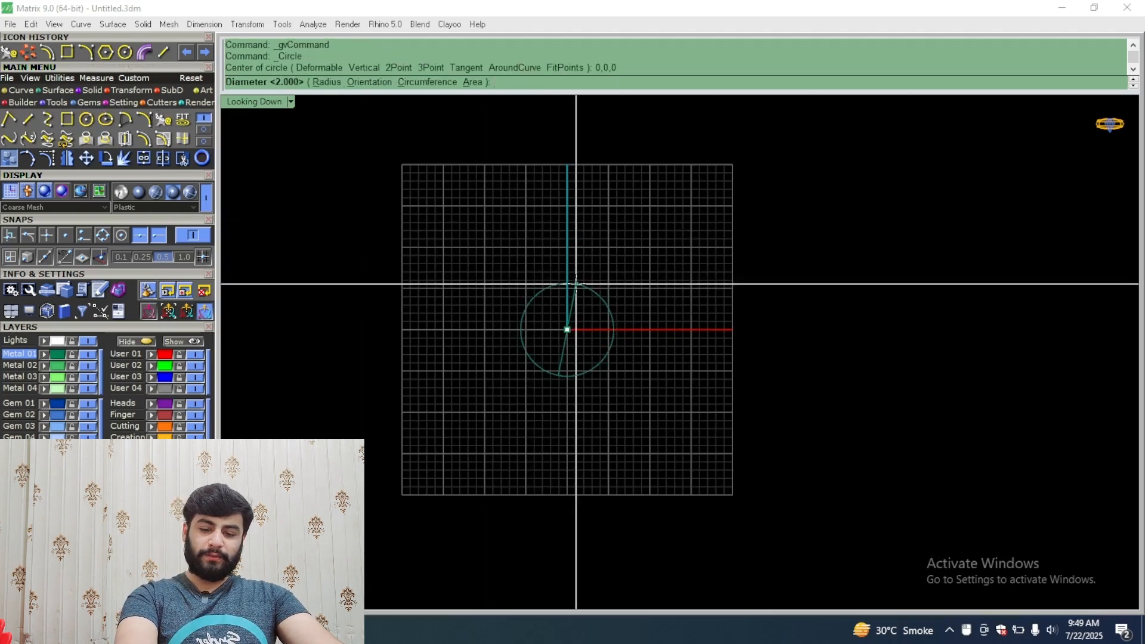
pyautogui.write('30')
pyautogui.press('Return')
pyautogui.scroll(3, 638, 197)
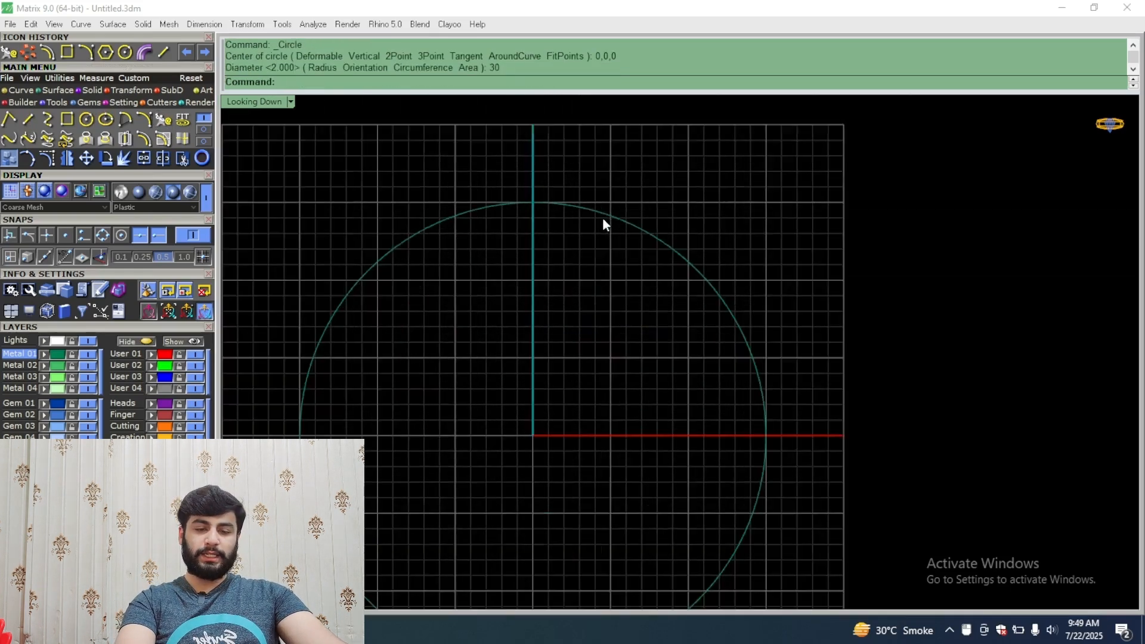
pyautogui.scroll(-4, 602, 217)
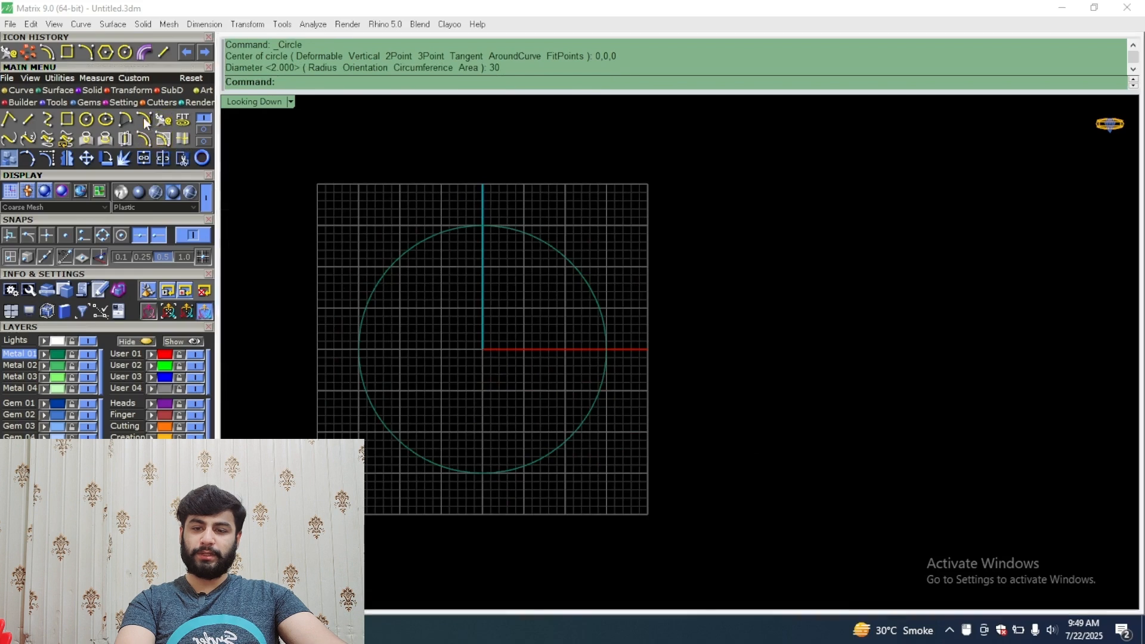
pyautogui.click(144, 119)
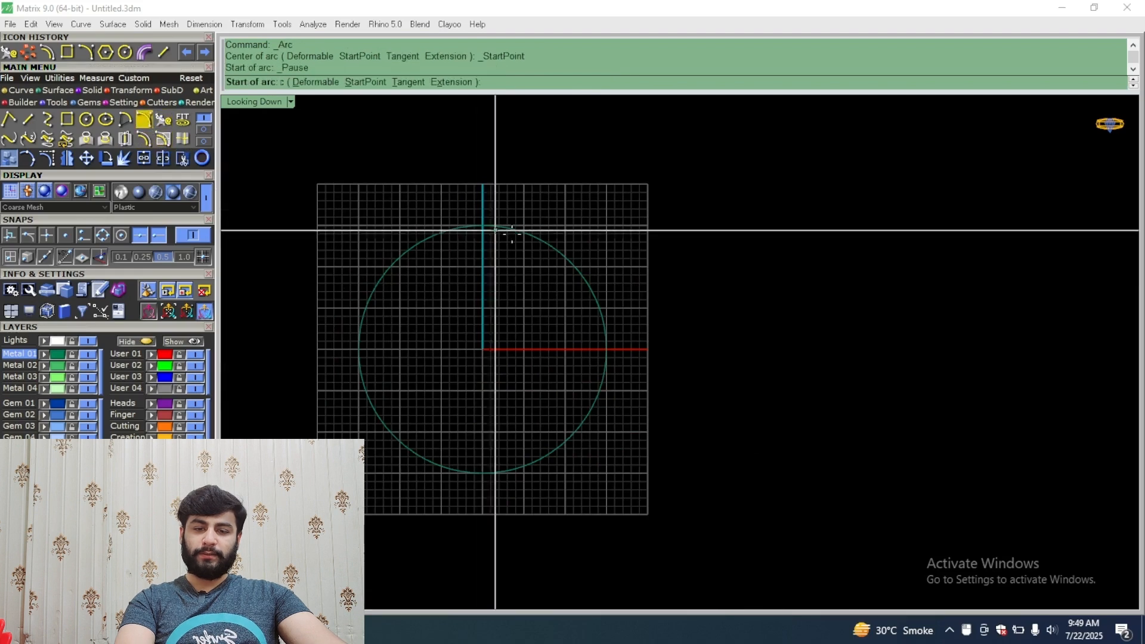
pyautogui.click(680, 199)
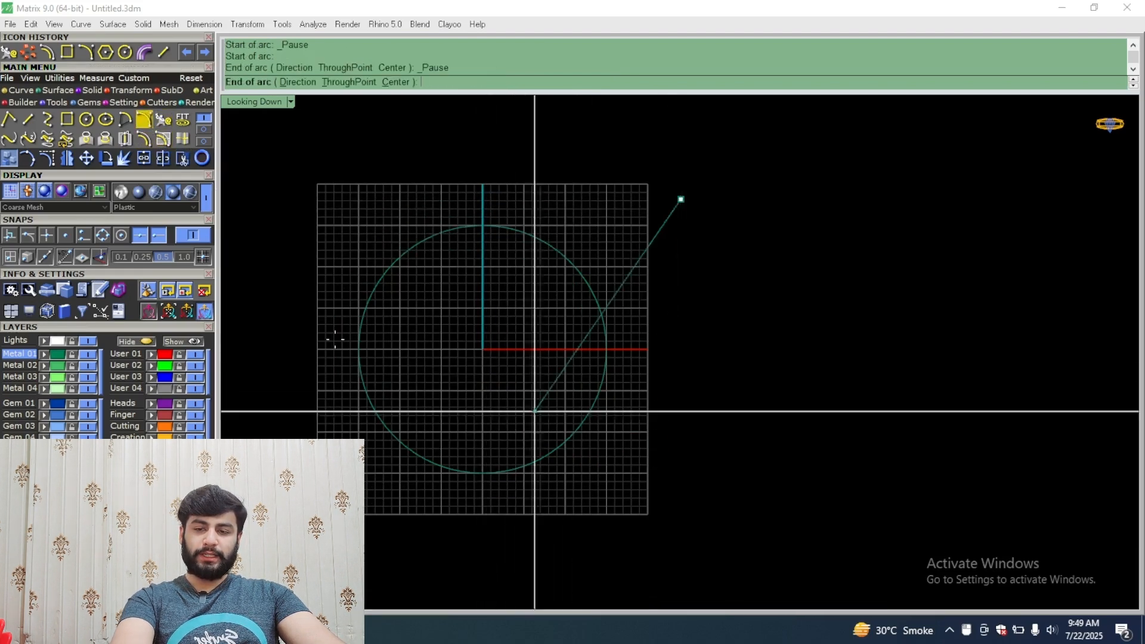
pyautogui.press('Escape')
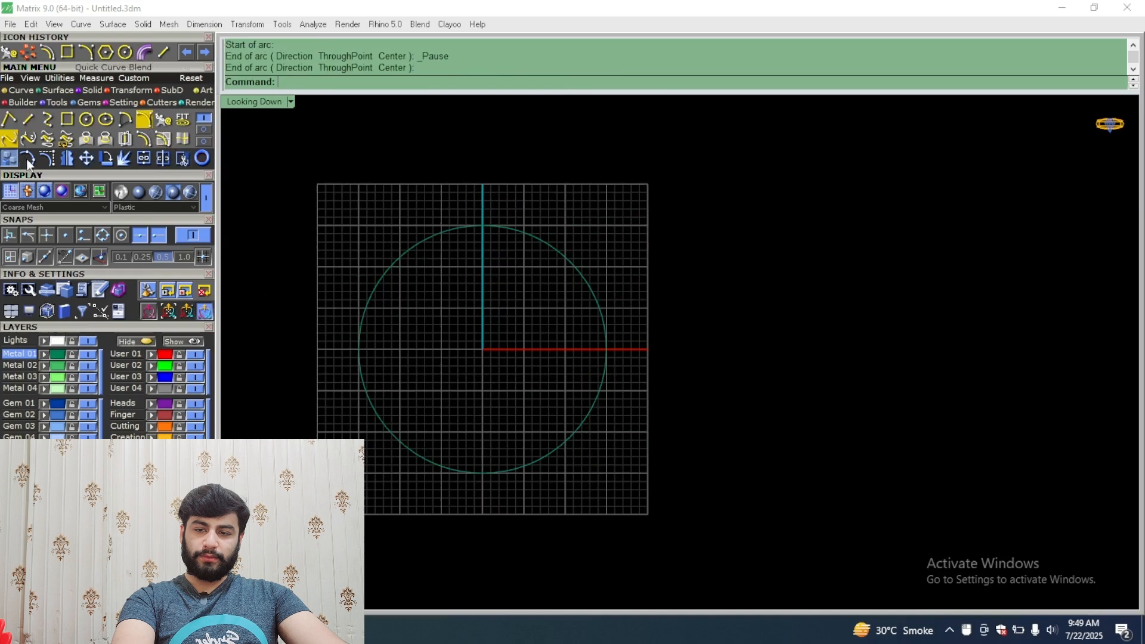
# Step: Draw a vertical guide line mirrored about 0,0,0 so that it extends beyond both sides of the circle, and select it
pyautogui.rightClick(26, 118)
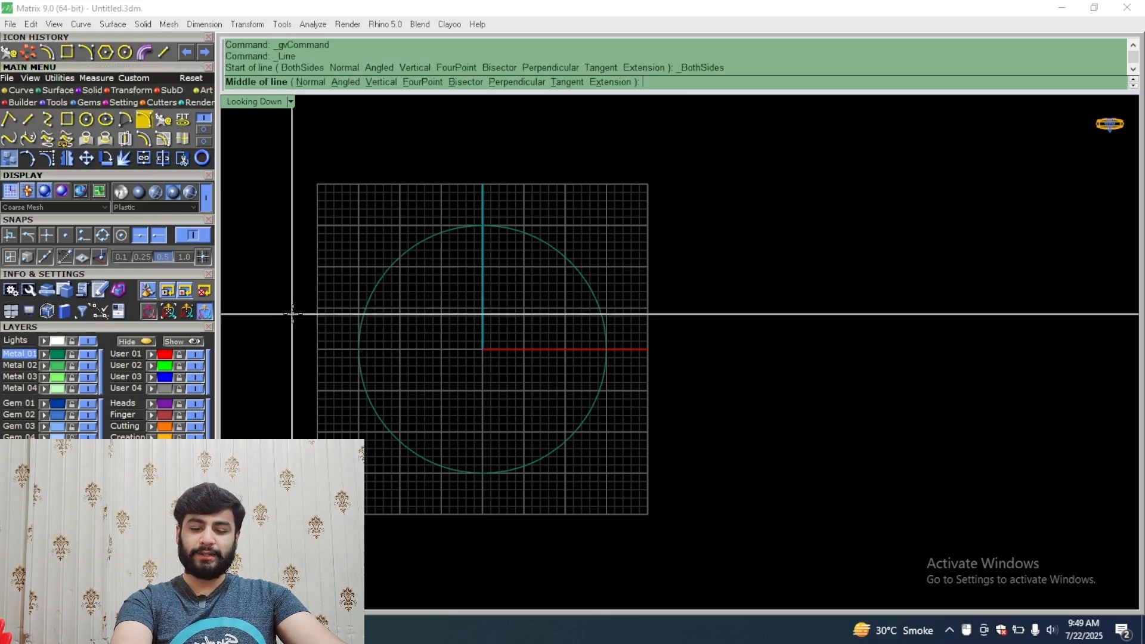
pyautogui.write('0,0,0')
pyautogui.press('Return')
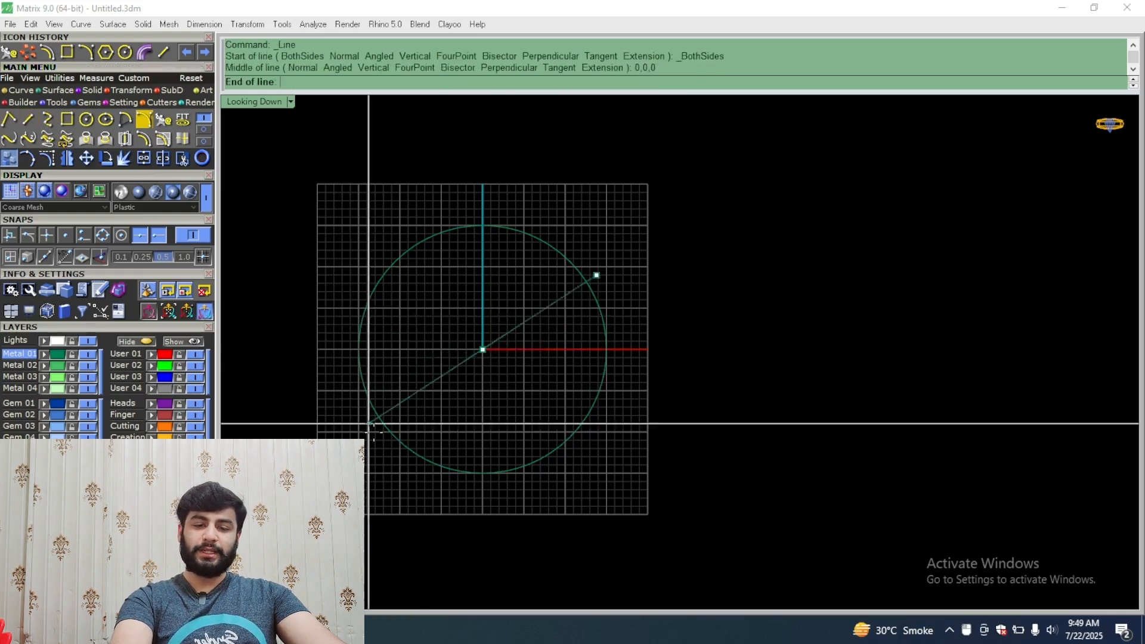
pyautogui.click(469, 514)
pyautogui.click(483, 395)
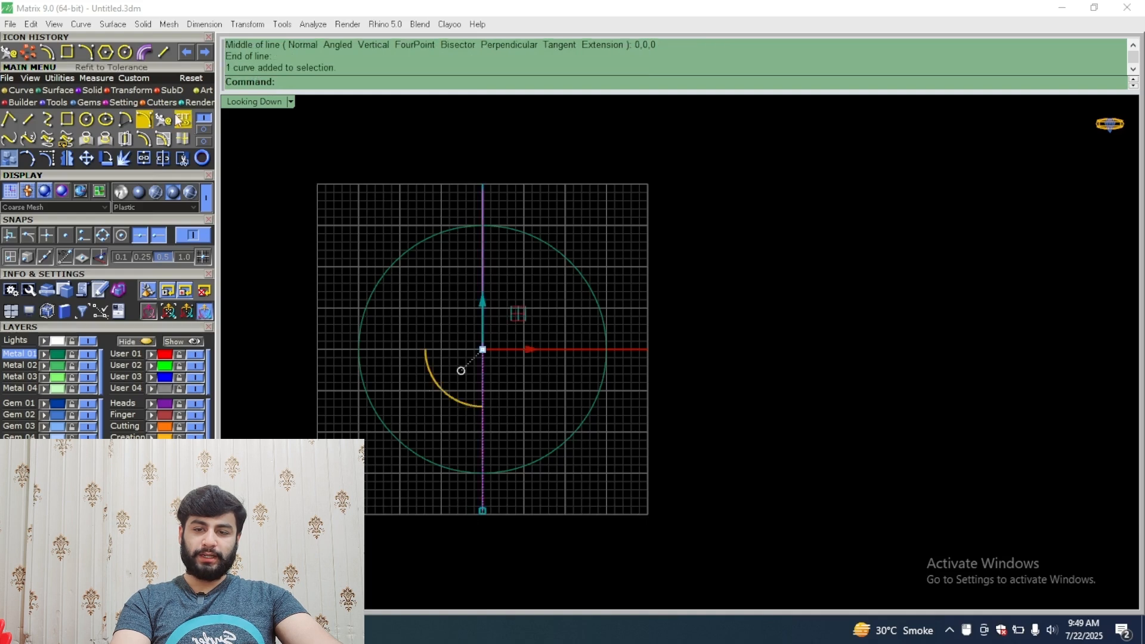
# Step: Draw a start-end-direction arc between the guide line's upper and lower ends, bulging left, and delete the guide line
pyautogui.click(143, 119)
pyautogui.click(482, 188)
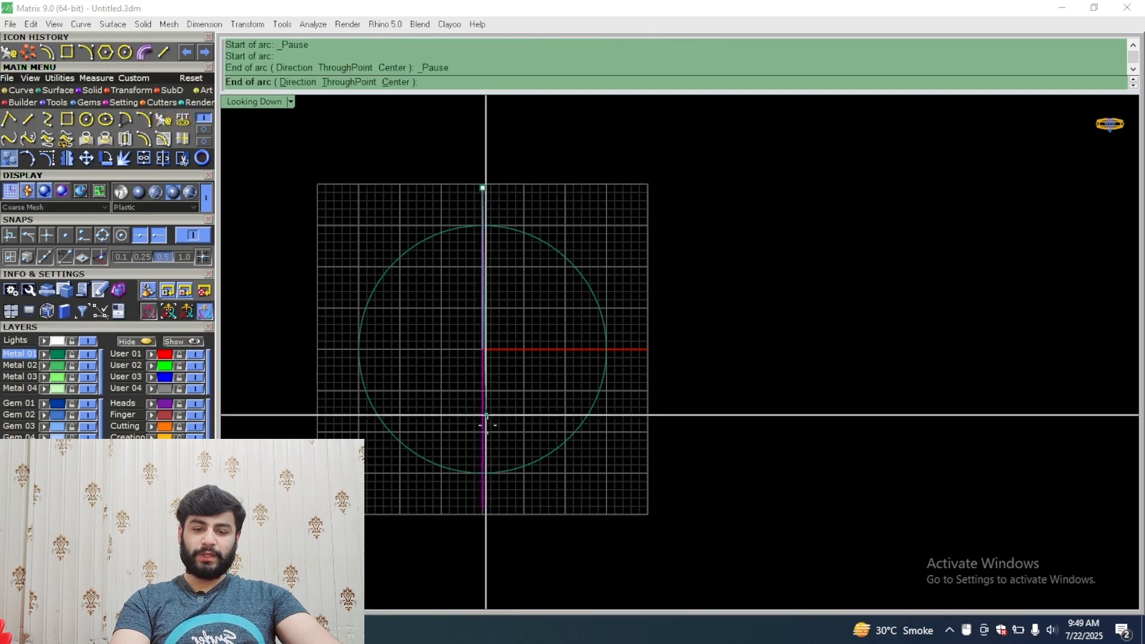
pyautogui.click(483, 511)
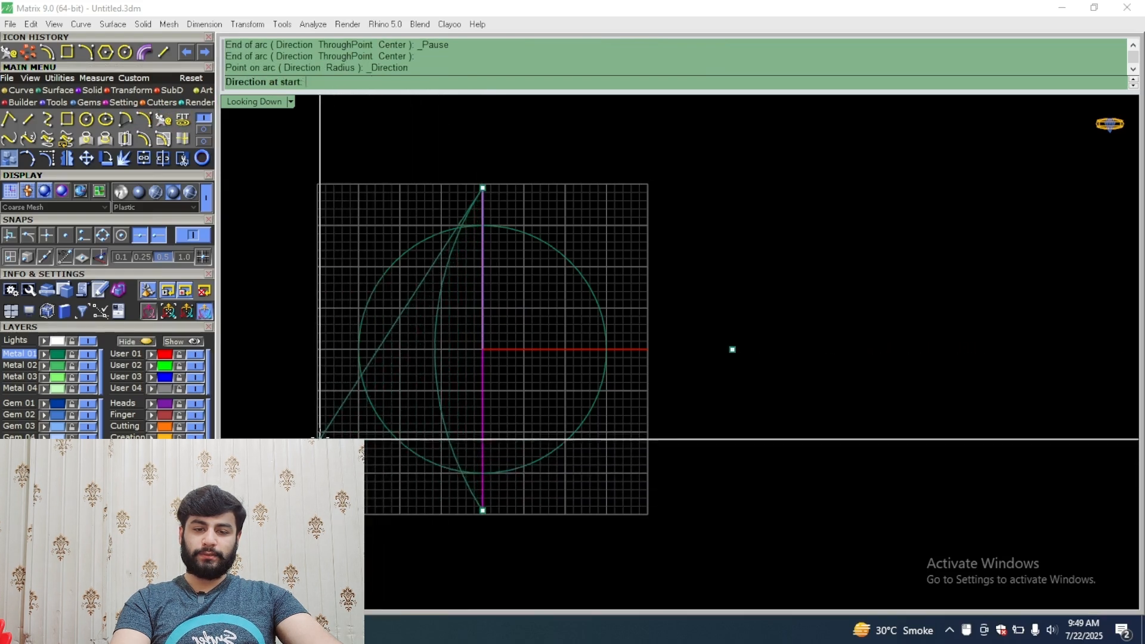
pyautogui.click(319, 435)
pyautogui.press('Delete')
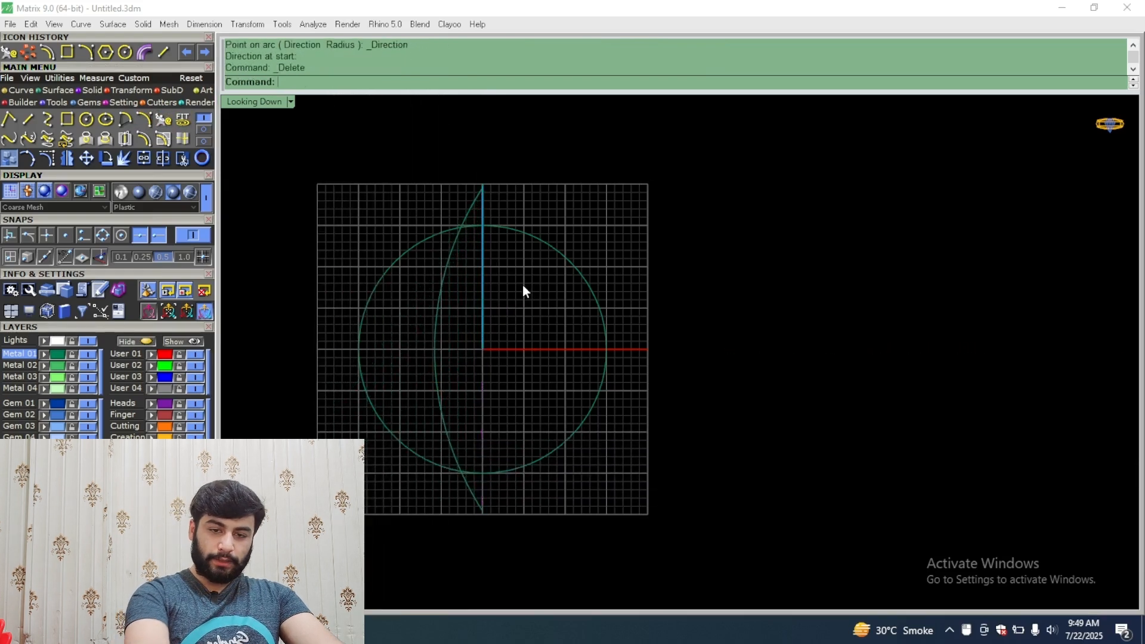
# Step: Move the arc from its midpoint to the origin at 0,0,0
pyautogui.moveTo(421, 319); pyautogui.dragTo(422, 321)
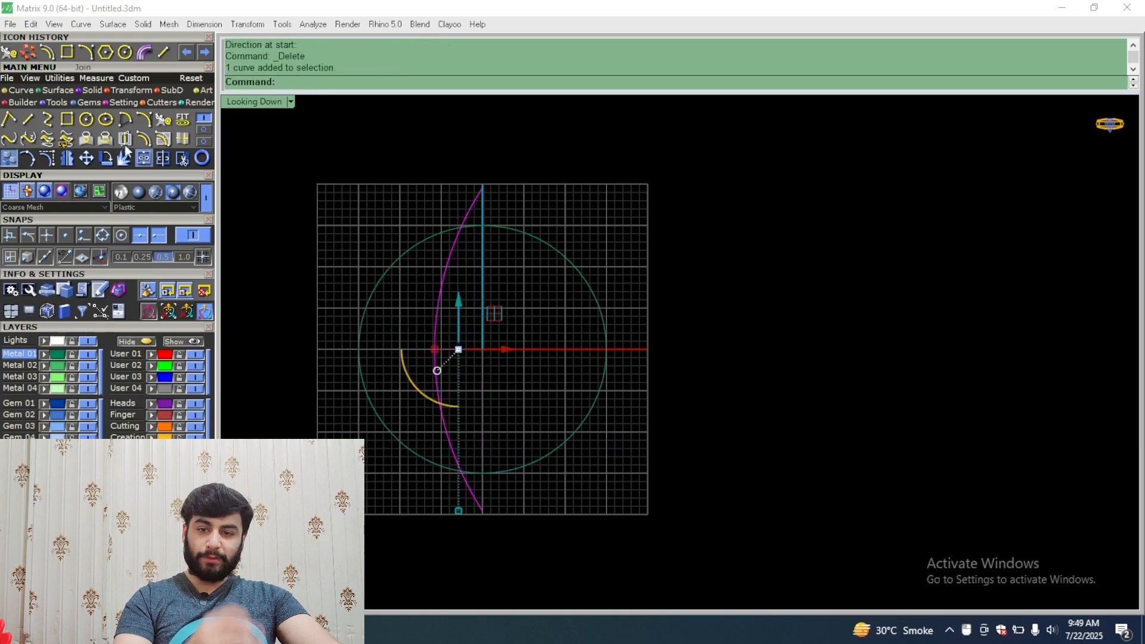
pyautogui.click(86, 158)
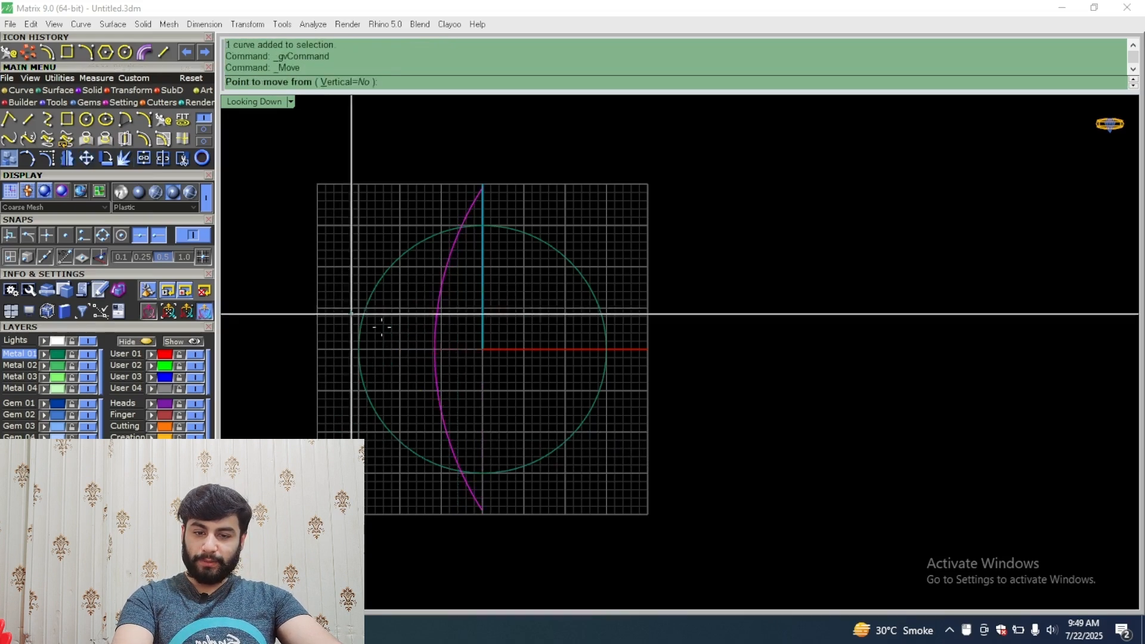
pyautogui.click(435, 349)
pyautogui.write('0,0,0')
pyautogui.press('Return')
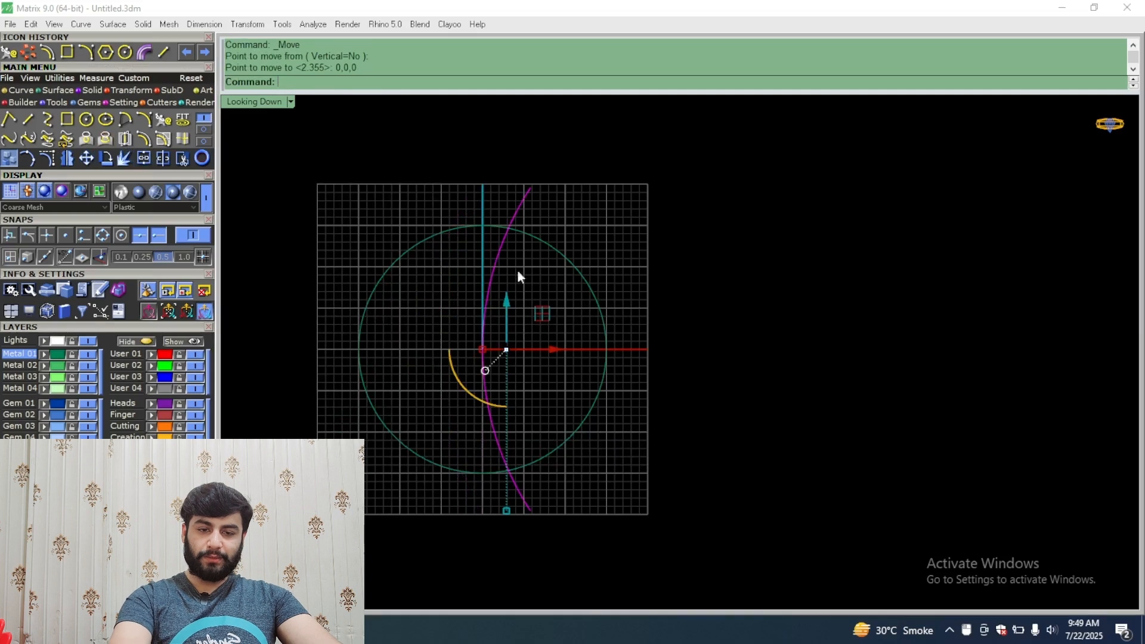
# Step: Try to offset the arc by 1.5 towards its right side
pyautogui.click(145, 138)
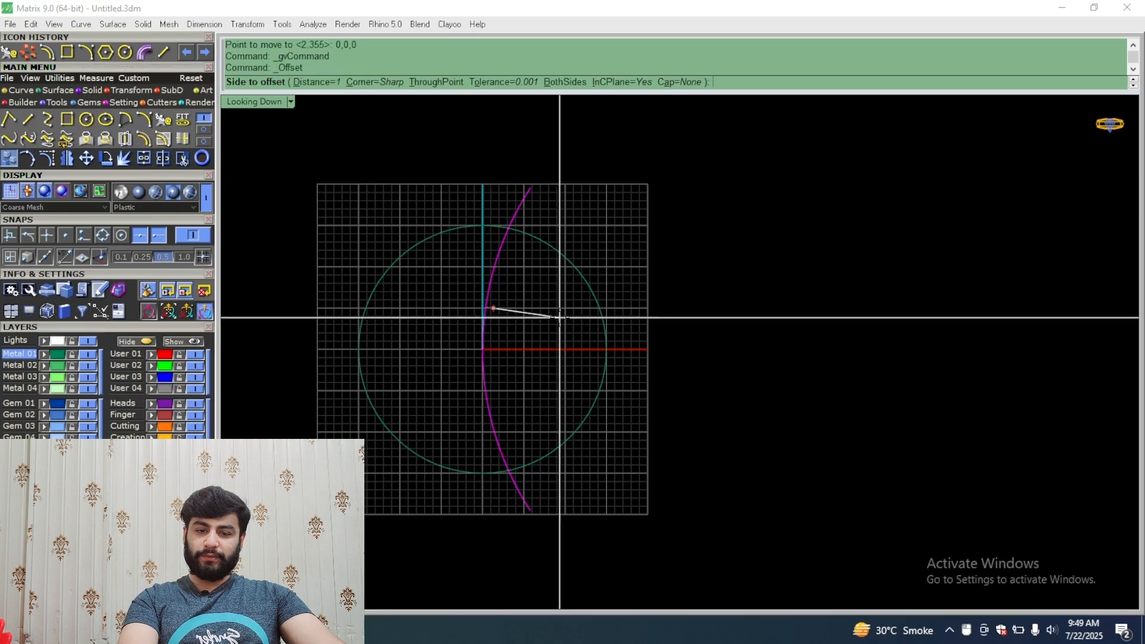
pyautogui.scroll(5, 560, 316)
pyautogui.write('1.5')
pyautogui.press('Return')
pyautogui.write('5')
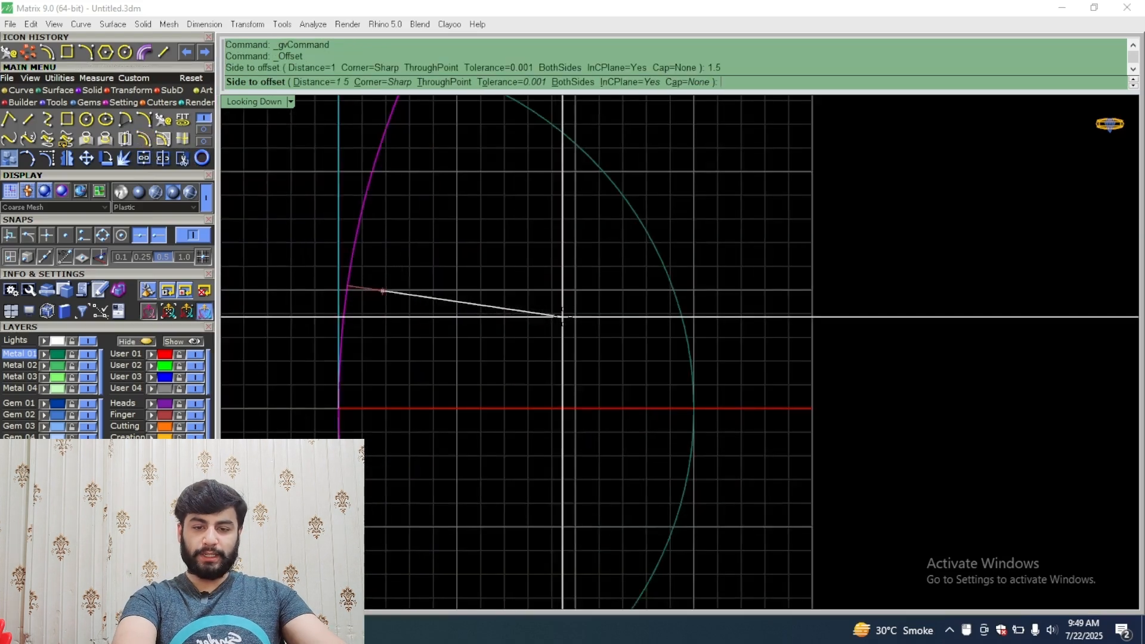
pyautogui.click(563, 316)
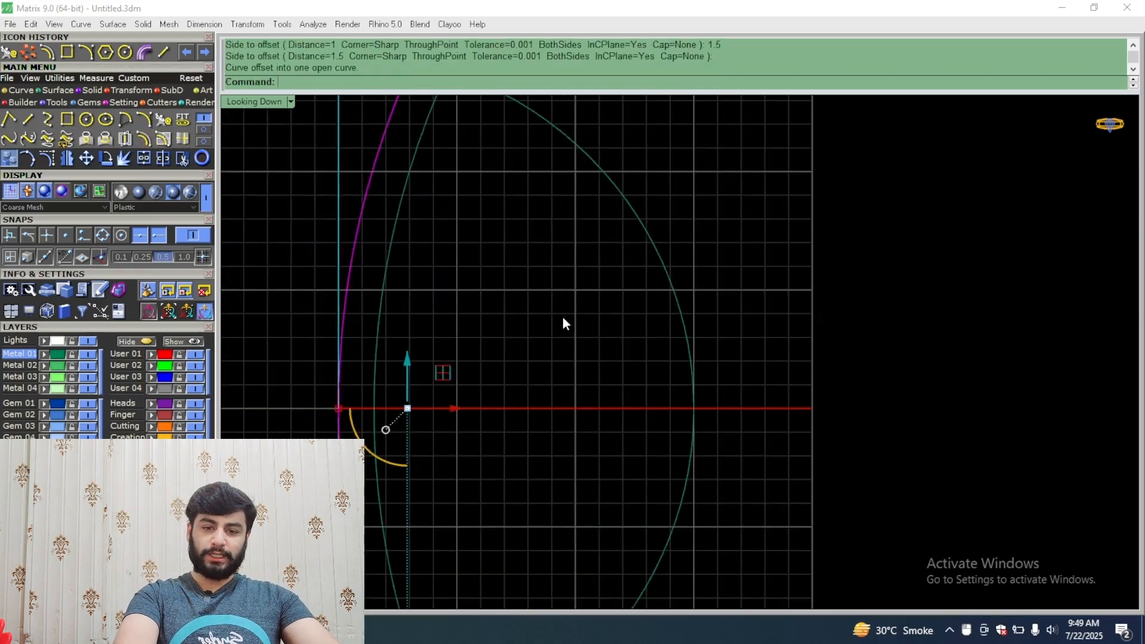
# Step: Copy the original arc horizontally to the right by 1.5, using its upper endpoint as the base point
pyautogui.click(383, 279)
pyautogui.scroll(-8, 473, 293)
pyautogui.moveTo(481, 244); pyautogui.dragTo(433, 367, button='right')
pyautogui.click(521, 201)
pyautogui.scroll(10, 430, 270)
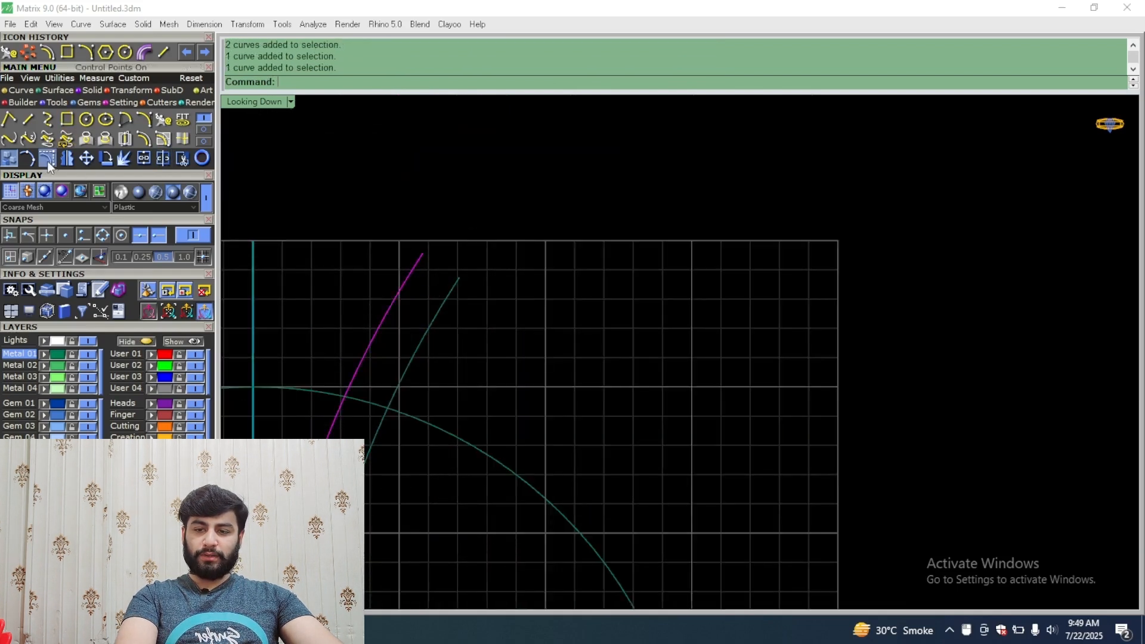
pyautogui.click(22, 158)
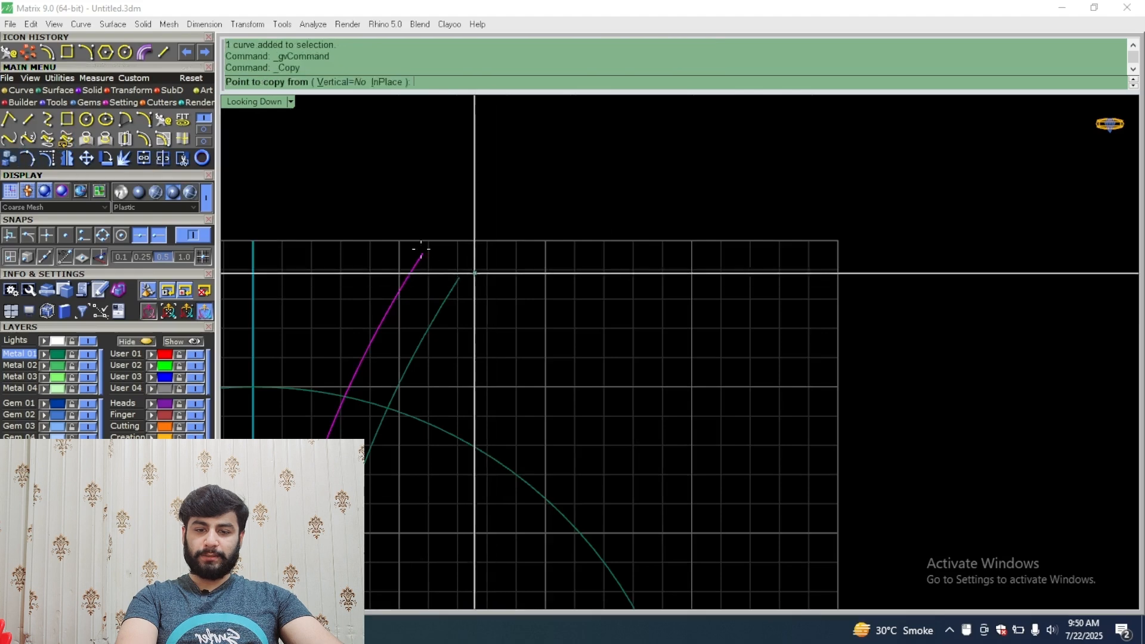
pyautogui.click(422, 254)
pyautogui.write('1.5')
pyautogui.press('Return')
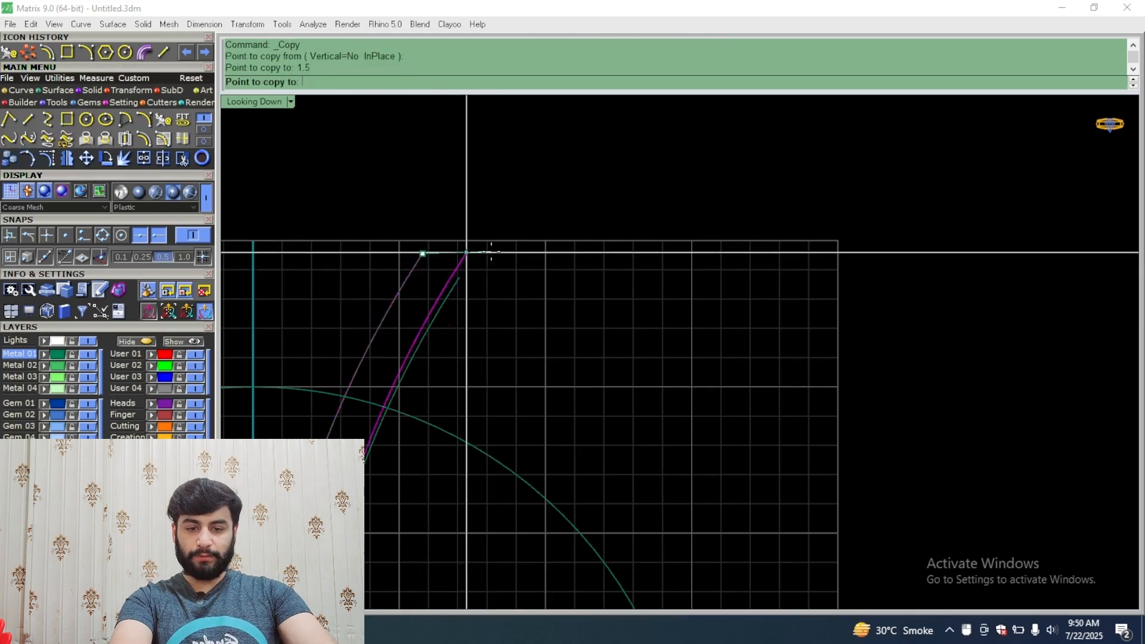
pyautogui.scroll(-5, 490, 250)
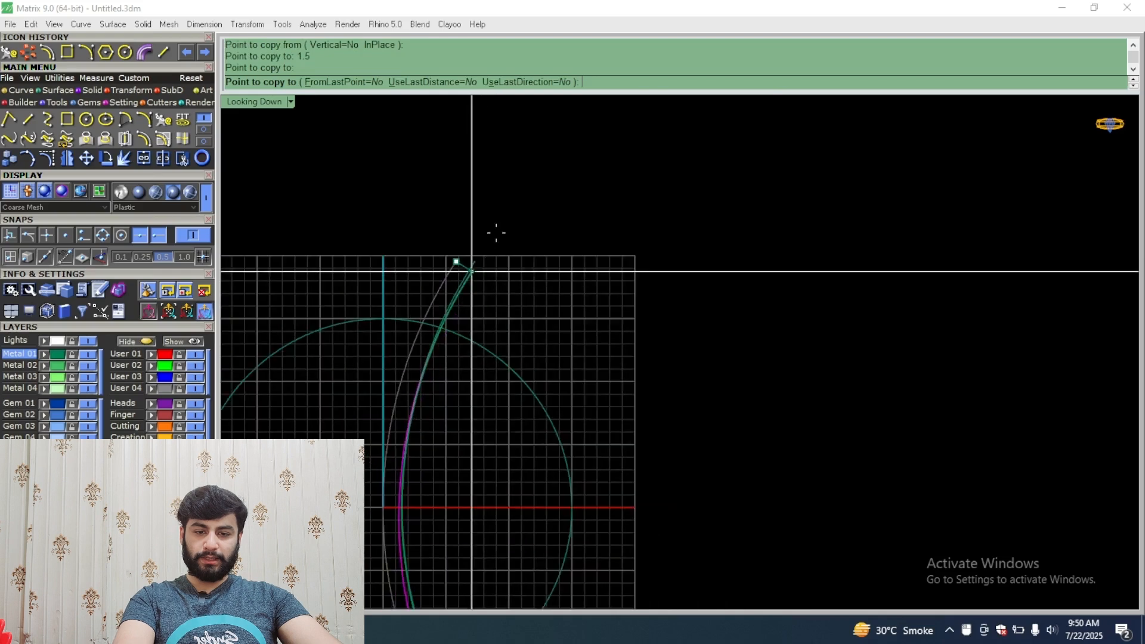
# Step: Add nine more evenly spaced copies to the right with FromLastPoint, UseLastDistance and UseLastDirection set to Yes
pyautogui.click(343, 81)
pyautogui.click(437, 82)
pyautogui.click(513, 81)
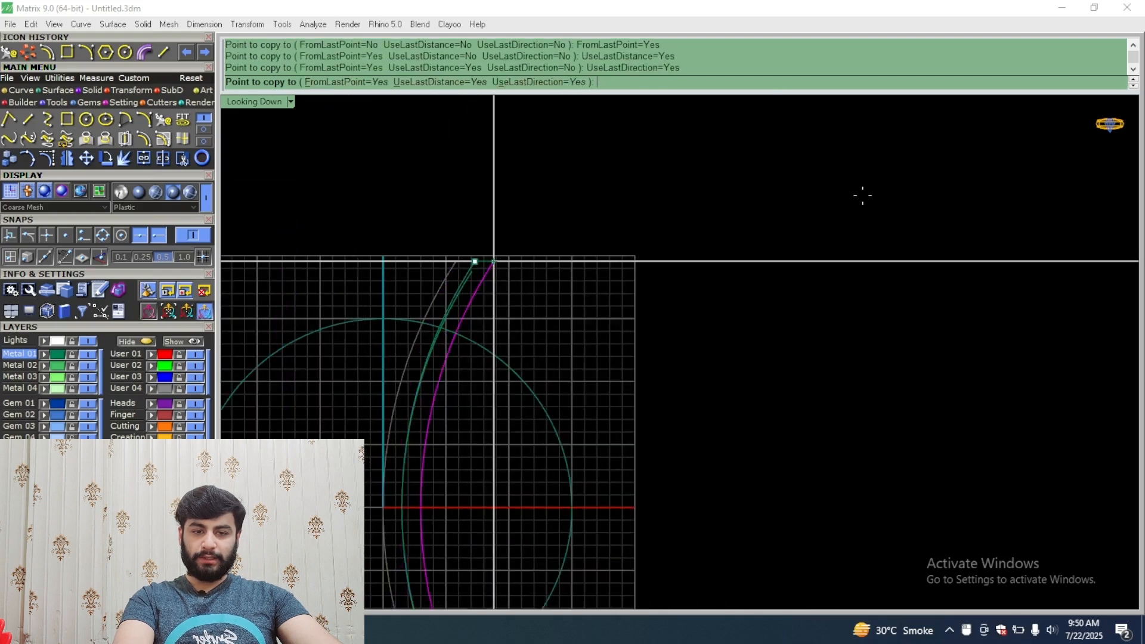
pyautogui.click(863, 194)
pyautogui.click(863, 194)
pyautogui.click(862, 195)
pyautogui.click(862, 194)
pyautogui.click(863, 195)
pyautogui.click(863, 194)
pyautogui.click(863, 194)
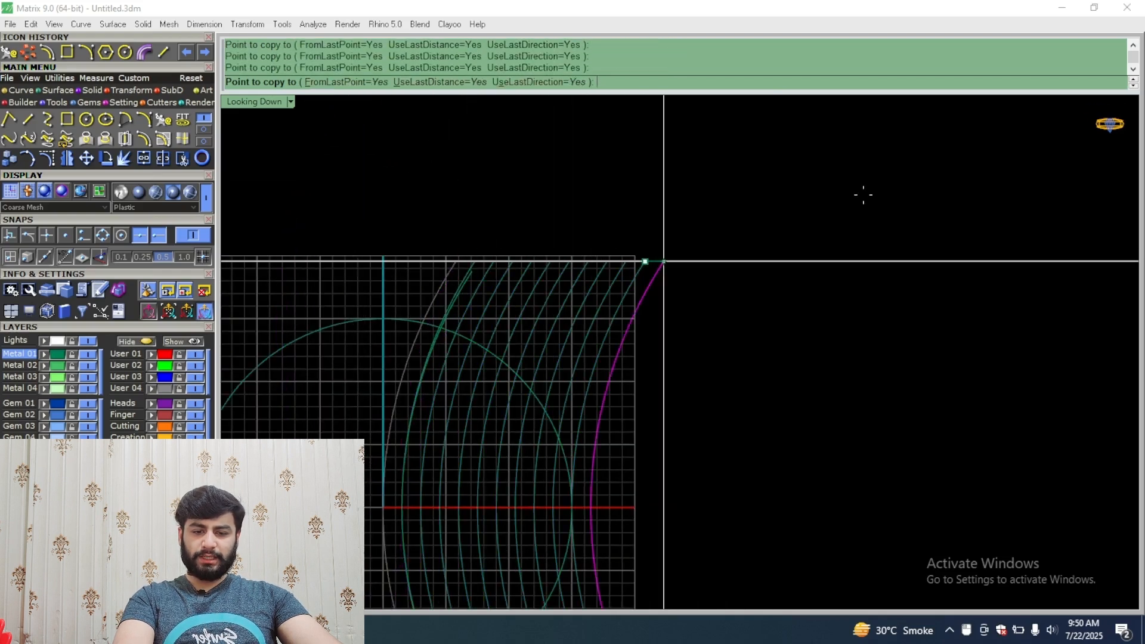
pyautogui.press('Return')
# Step: Delete the shorter offset curve that nearly overlaps the first copied arc, keeping the copied arc itself
pyautogui.scroll(5, 448, 331)
pyautogui.click(444, 317)
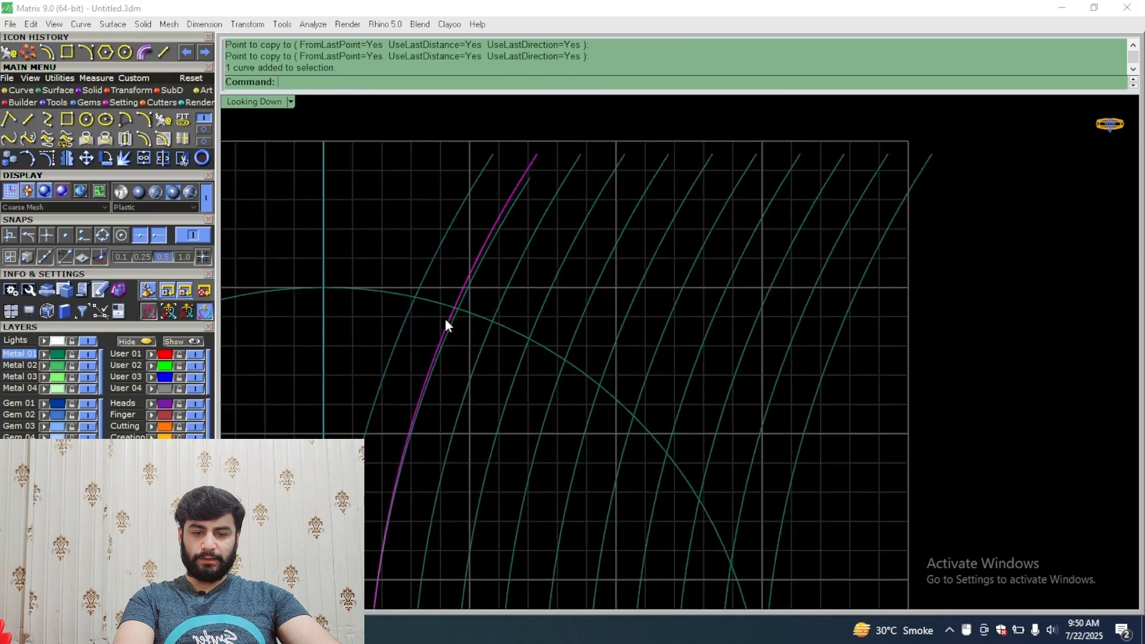
pyautogui.press('Delete')
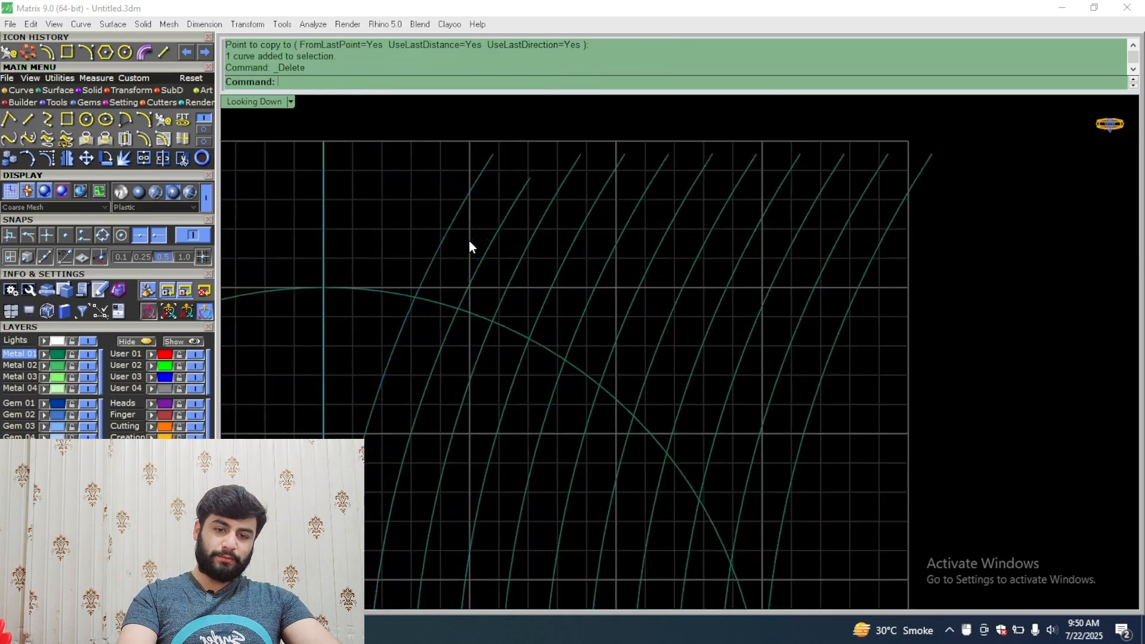
pyautogui.hotkey('ctrl', 'z')
pyautogui.click(504, 226)
pyautogui.press('Delete')
pyautogui.scroll(-8, 536, 227)
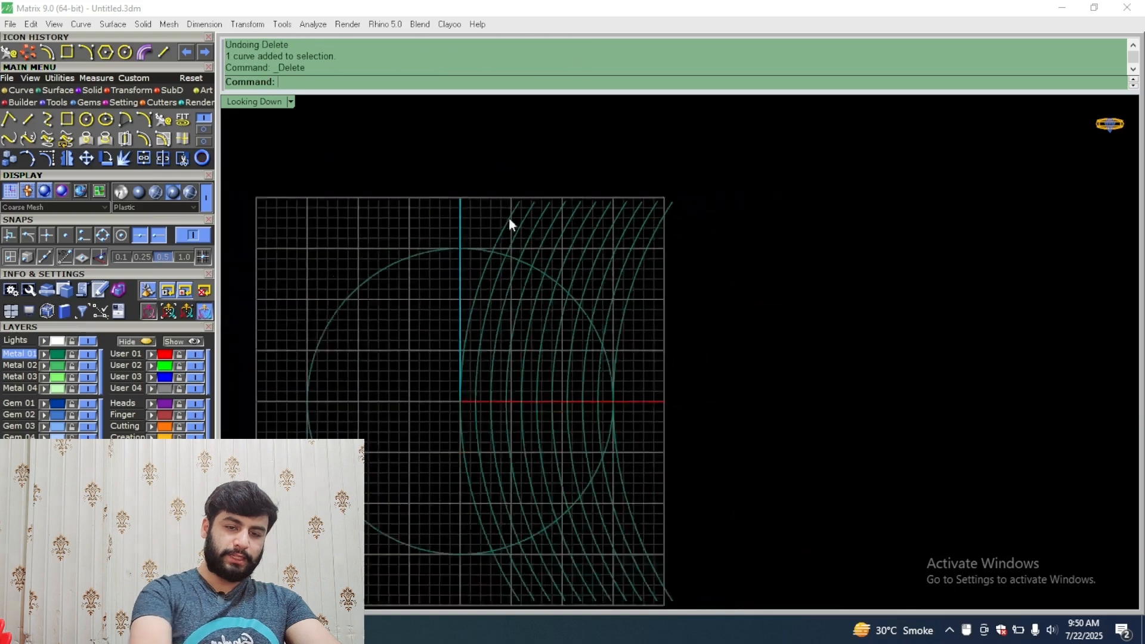
# Step: Copy the arc through the origin horizontally to the left by 1.5 from its upper endpoint
pyautogui.click(508, 221)
pyautogui.rightClick(509, 217)
pyautogui.click(518, 204)
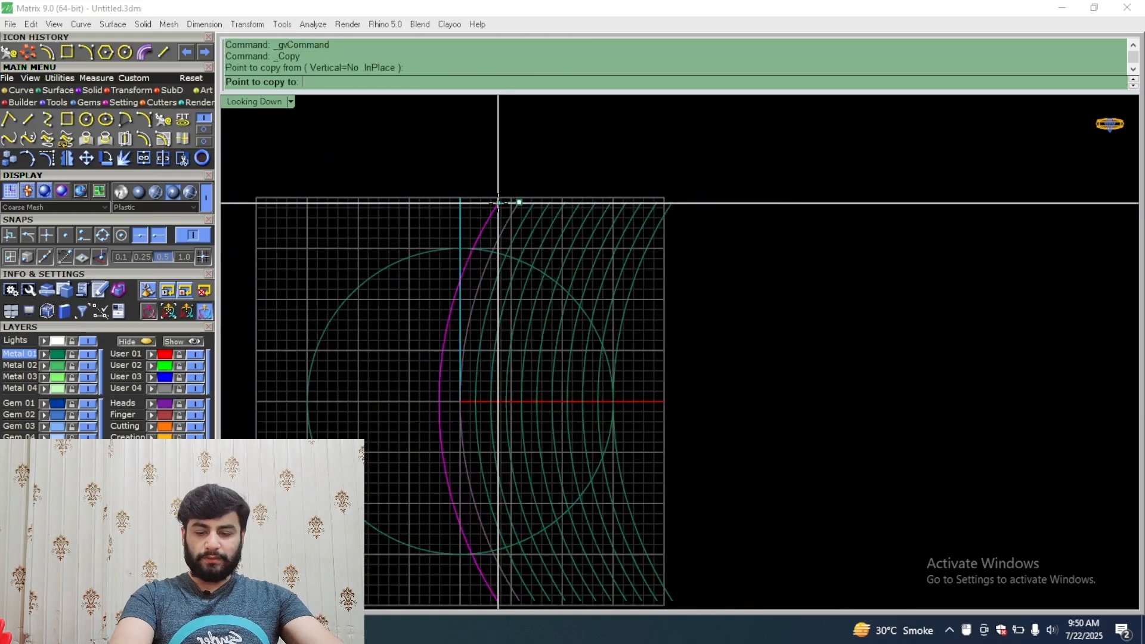
pyautogui.write('1.5')
pyautogui.press('Return')
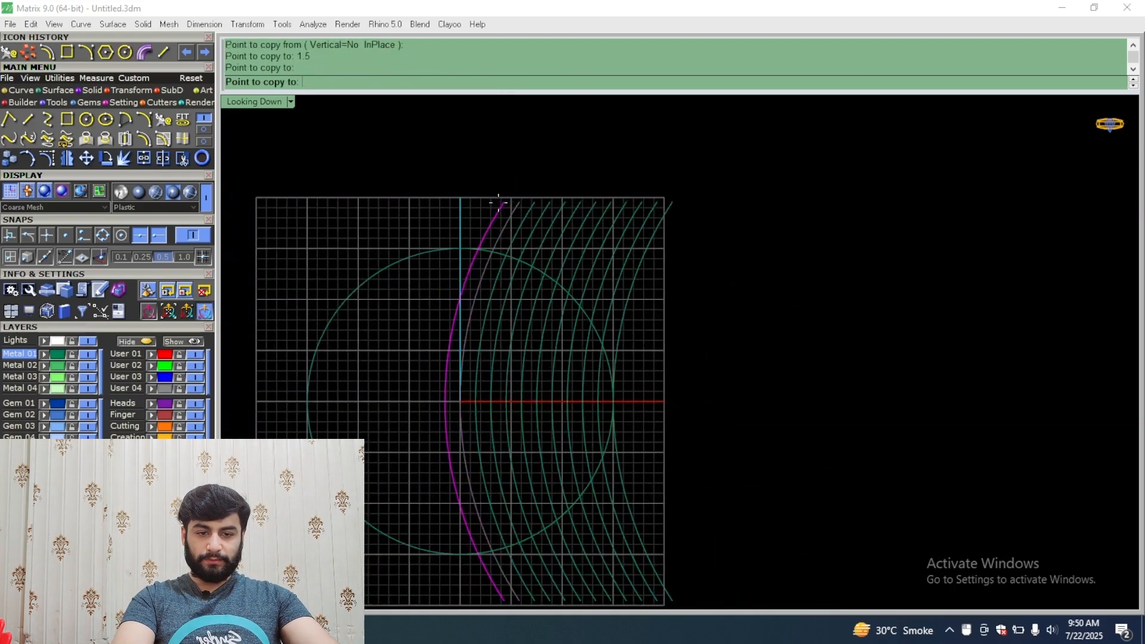
# Step: Repeat the copies leftward to the circle's left edge with FromLastPoint, UseLastDistance and UseLastDirection set to Yes
pyautogui.click(347, 82)
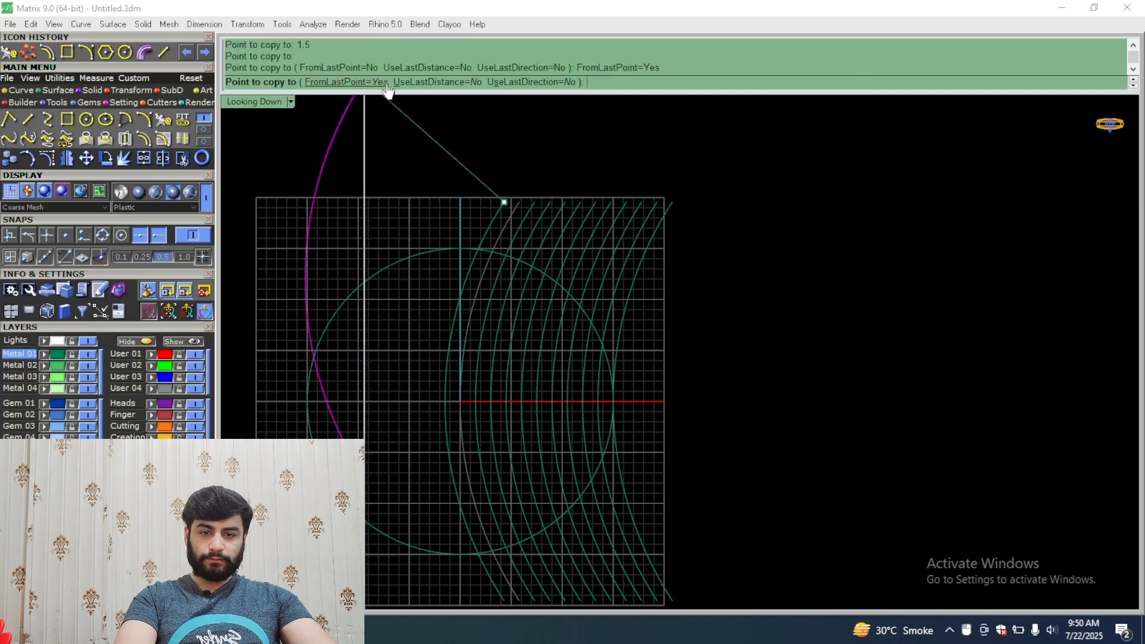
pyautogui.click(412, 81)
pyautogui.click(532, 82)
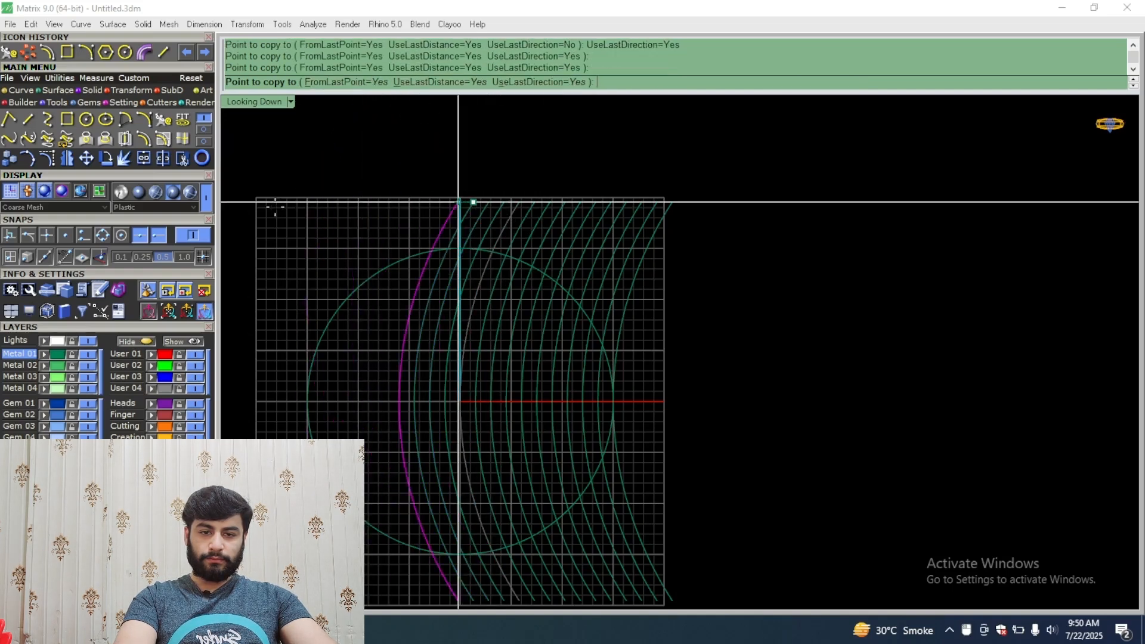
pyautogui.moveTo(261, 210); pyautogui.dragTo(365, 217, button='right')
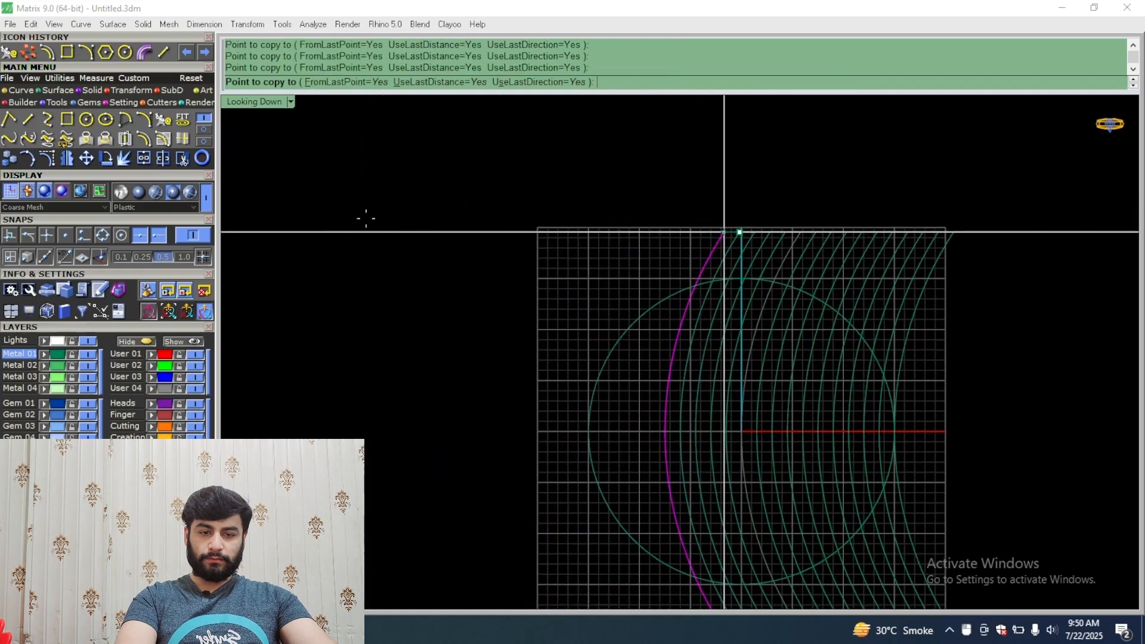
pyautogui.click(324, 224)
pyautogui.rightClick(324, 224)
pyautogui.click(324, 224)
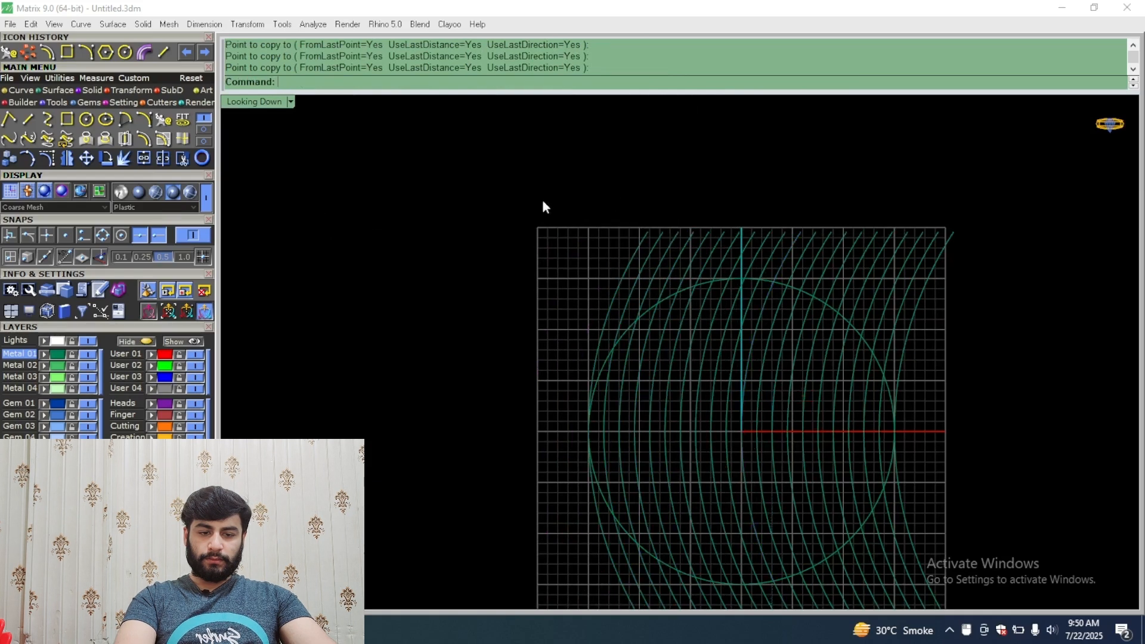
# Step: Select all the copied arcs without the circle and group them
pyautogui.moveTo(651, 187); pyautogui.dragTo(467, 174, button='right')
pyautogui.moveTo(930, 167); pyautogui.dragTo(411, 245)
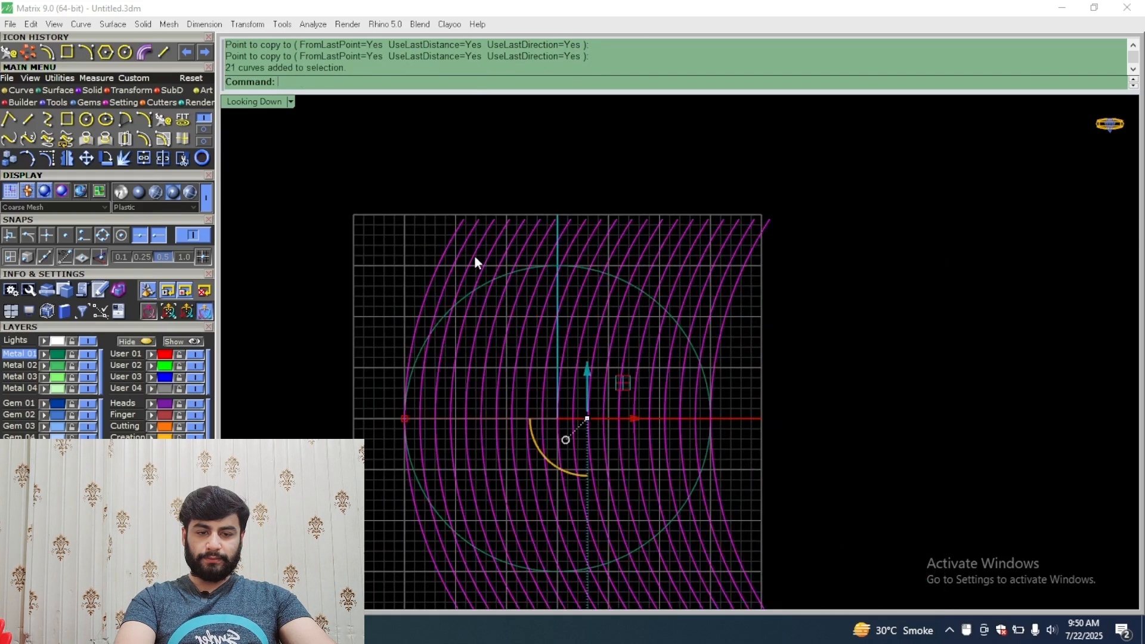
pyautogui.hotkey('ctrl', 'g')
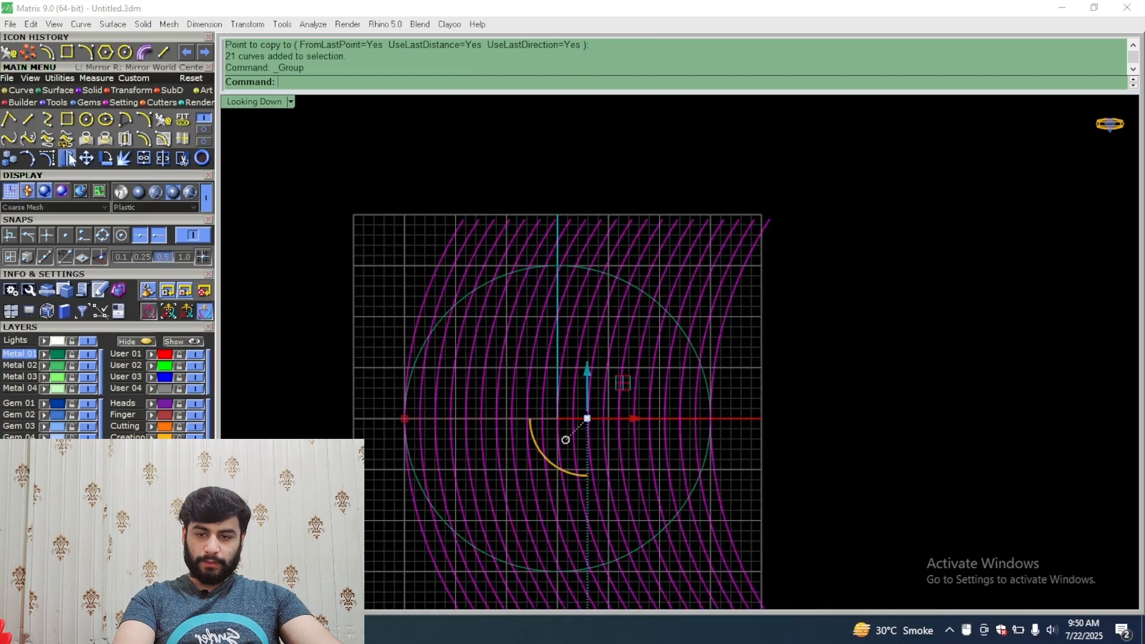
# Step: Mirror the arc group across the vertical axis through the world centre, keeping the original
pyautogui.rightClick(68, 155)
pyautogui.click(589, 138)
pyautogui.scroll(4, 513, 341)
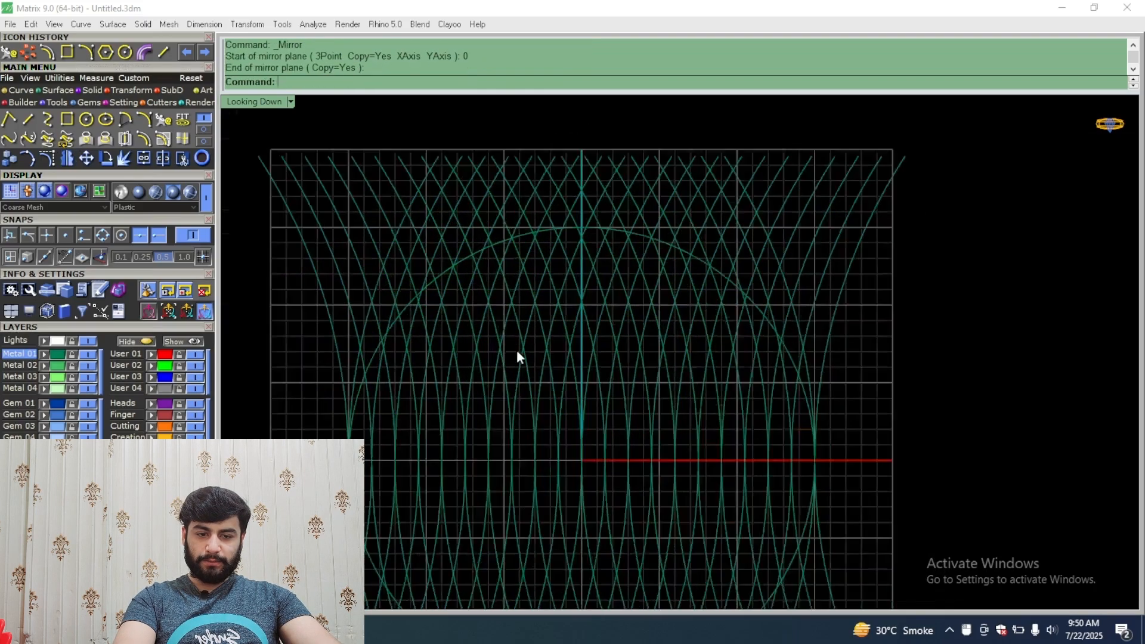
pyautogui.scroll(2, 506, 294)
# Step: Trim the arcs' upper ends above the circle, using all the curves as cutting objects
pyautogui.scroll(-6, 544, 274)
pyautogui.moveTo(764, 184); pyautogui.dragTo(307, 523)
pyautogui.click(183, 158)
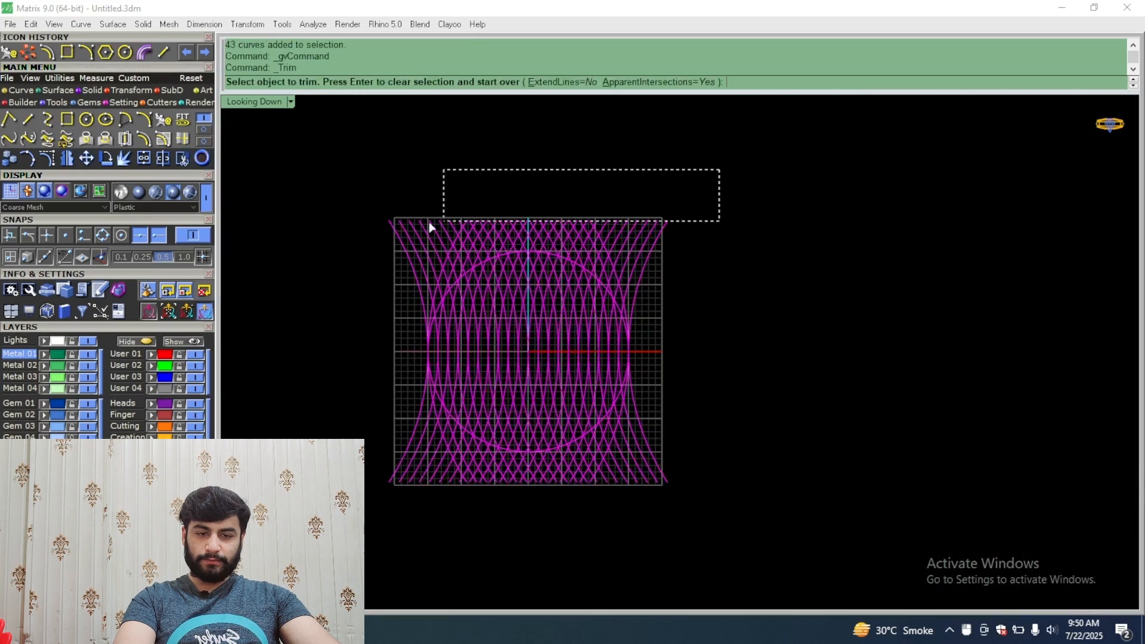
pyautogui.moveTo(431, 227); pyautogui.dragTo(428, 229)
pyautogui.moveTo(670, 233); pyautogui.dragTo(386, 238)
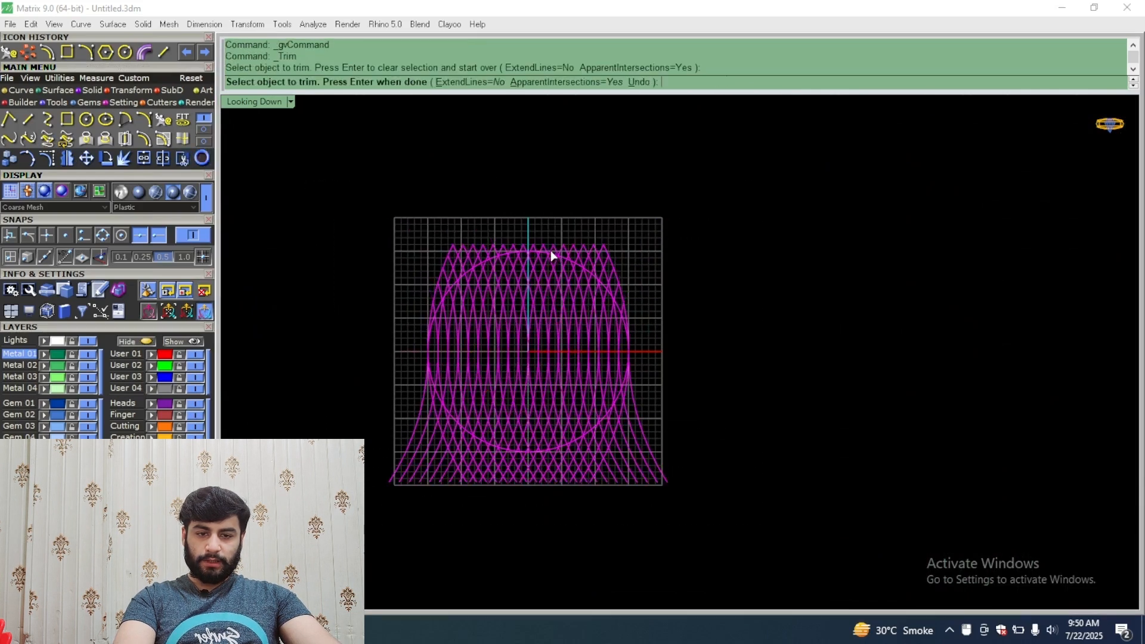
pyautogui.scroll(4, 550, 251)
pyautogui.moveTo(651, 261); pyautogui.dragTo(635, 274)
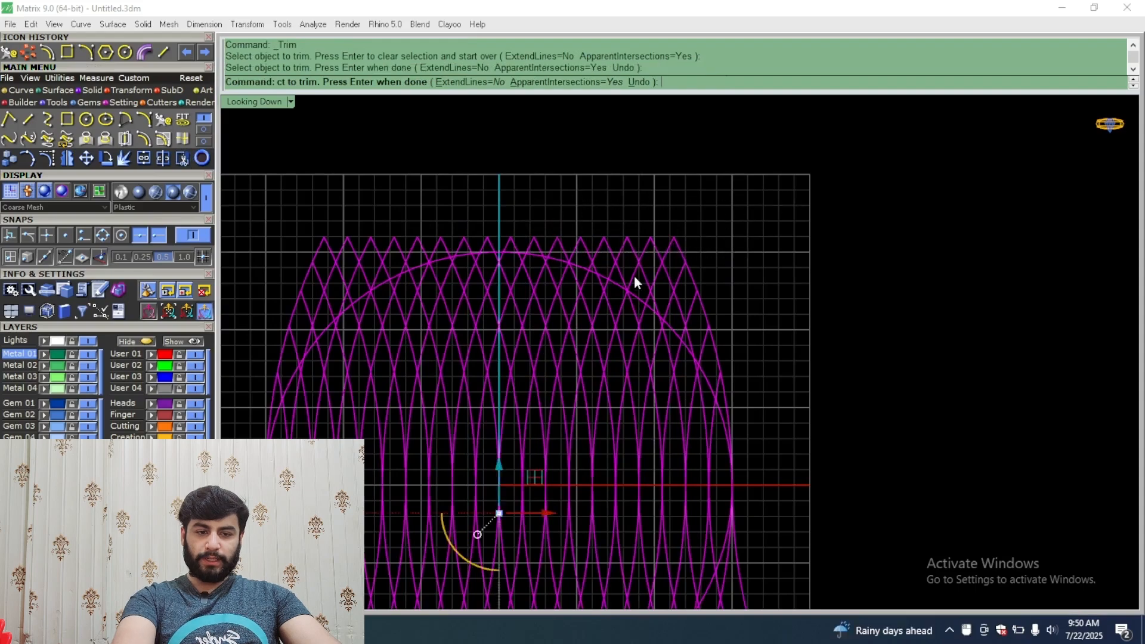
pyautogui.press('Return')
# Step: Create a Patch surface from the circle
pyautogui.click(614, 283)
pyautogui.scroll(-1, 614, 283)
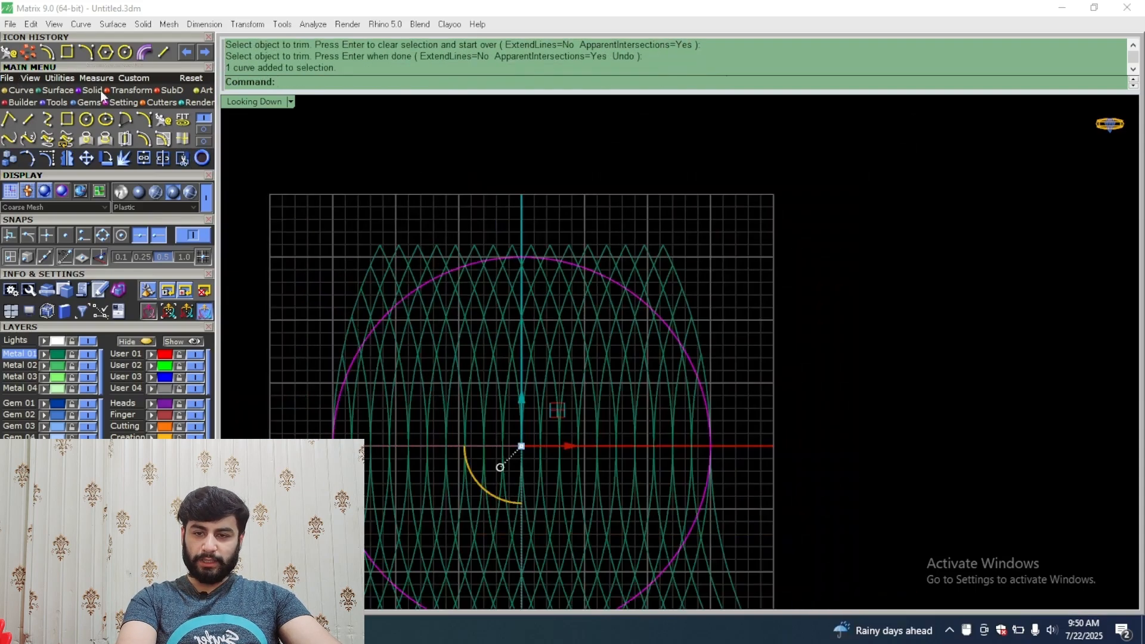
pyautogui.click(72, 91)
pyautogui.click(28, 138)
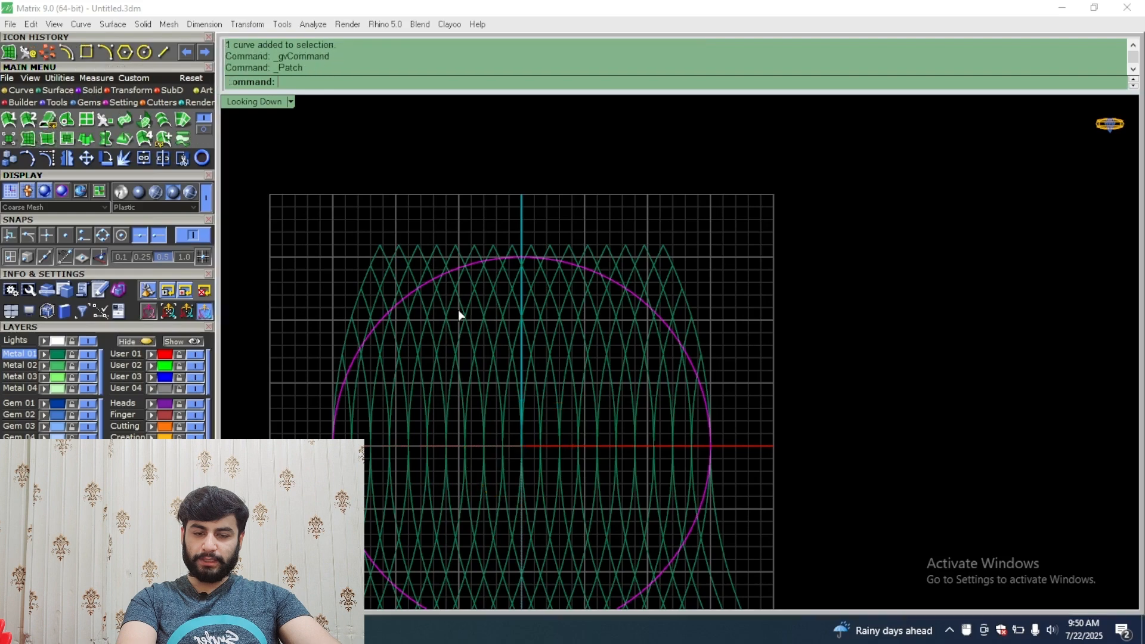
pyautogui.press('Return')
# Step: Project all the arcs, without the circle, onto the patch surface with DeleteInput set to Yes
pyautogui.scroll(-3, 732, 178)
pyautogui.moveTo(746, 161); pyautogui.dragTo(311, 477)
pyautogui.scroll(8, 548, 354)
pyautogui.keyDown('ctrl'); pyautogui.click(564, 353); pyautogui.keyUp('ctrl')
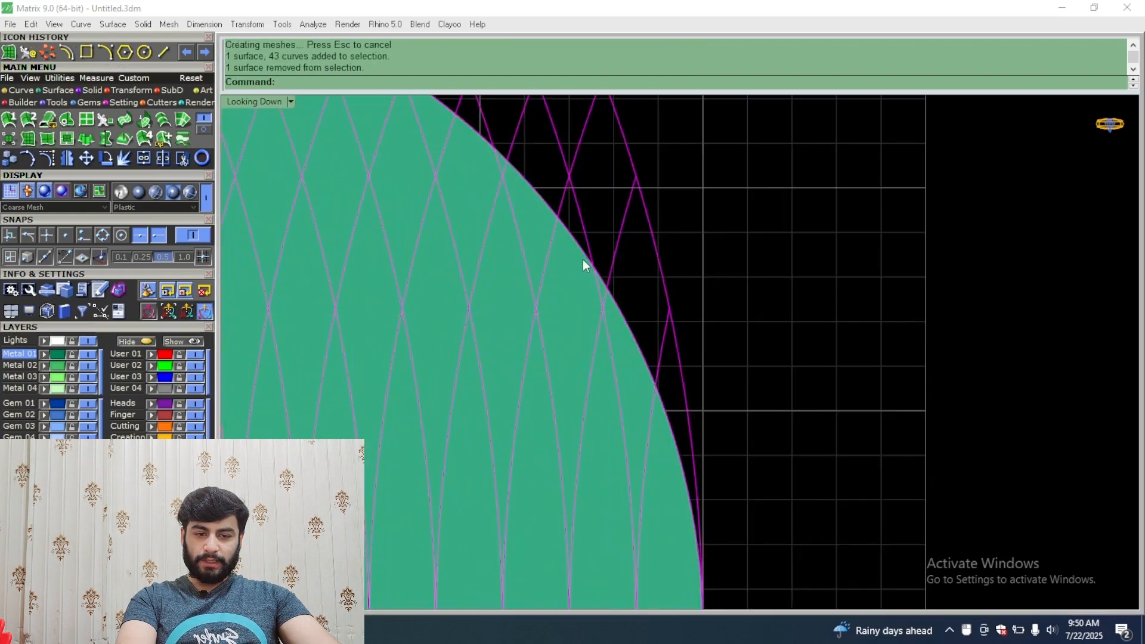
pyautogui.keyDown('ctrl'); pyautogui.click(577, 248); pyautogui.keyUp('ctrl')
pyautogui.scroll(-16, 824, 267)
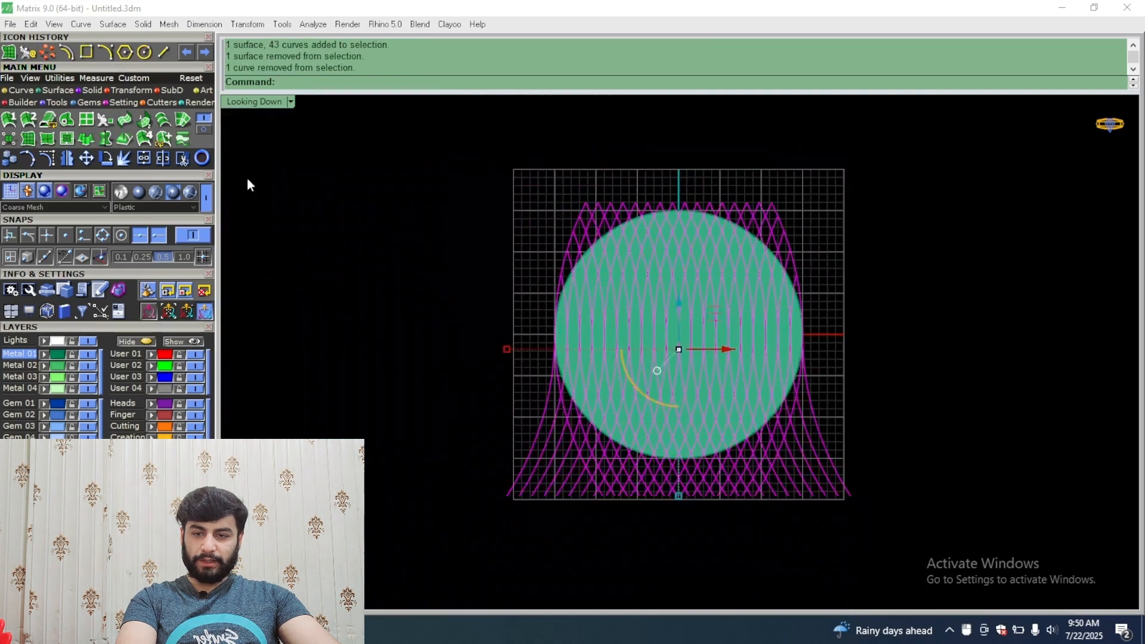
pyautogui.click(22, 89)
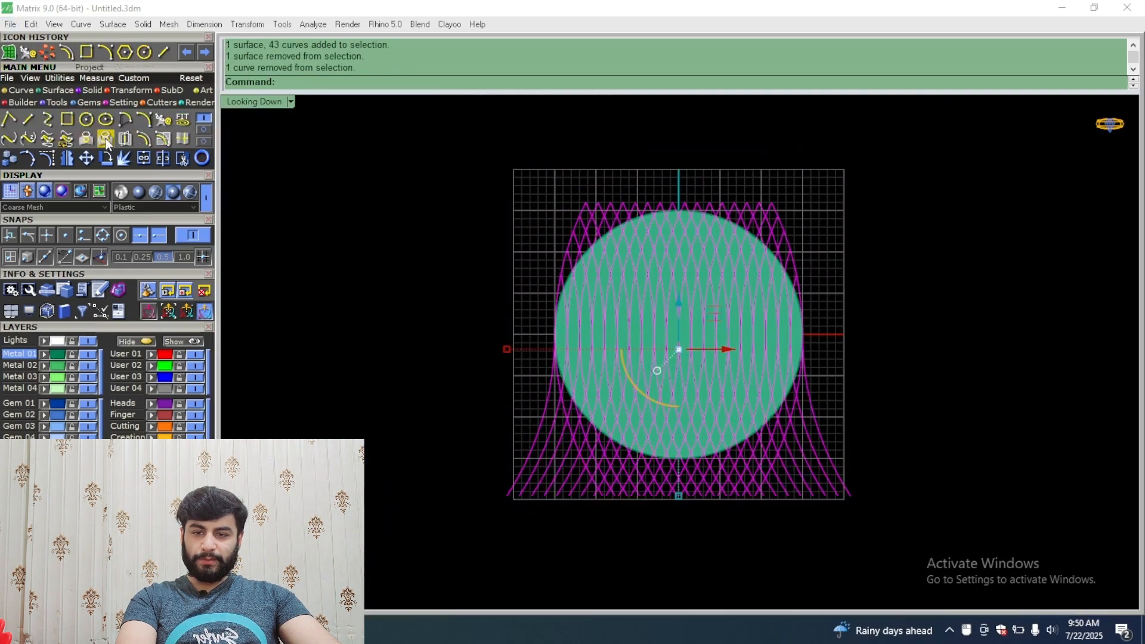
pyautogui.click(85, 139)
pyautogui.scroll(4, 614, 280)
pyautogui.scroll(3, 616, 280)
pyautogui.click(620, 255)
pyautogui.press('Return')
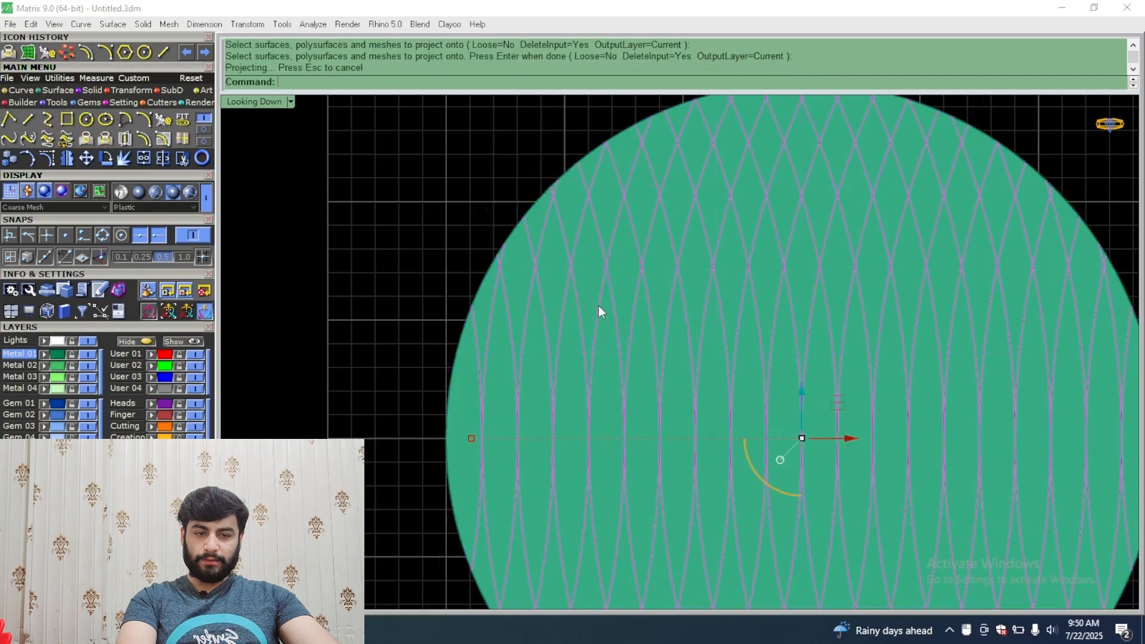
# Step: Group the projected arcs and move them horizontally to the right, clear of the circular surface
pyautogui.scroll(-5, 567, 296)
pyautogui.hotkey('ctrl', 'g')
pyautogui.moveTo(773, 335); pyautogui.dragTo(619, 335, button='right')
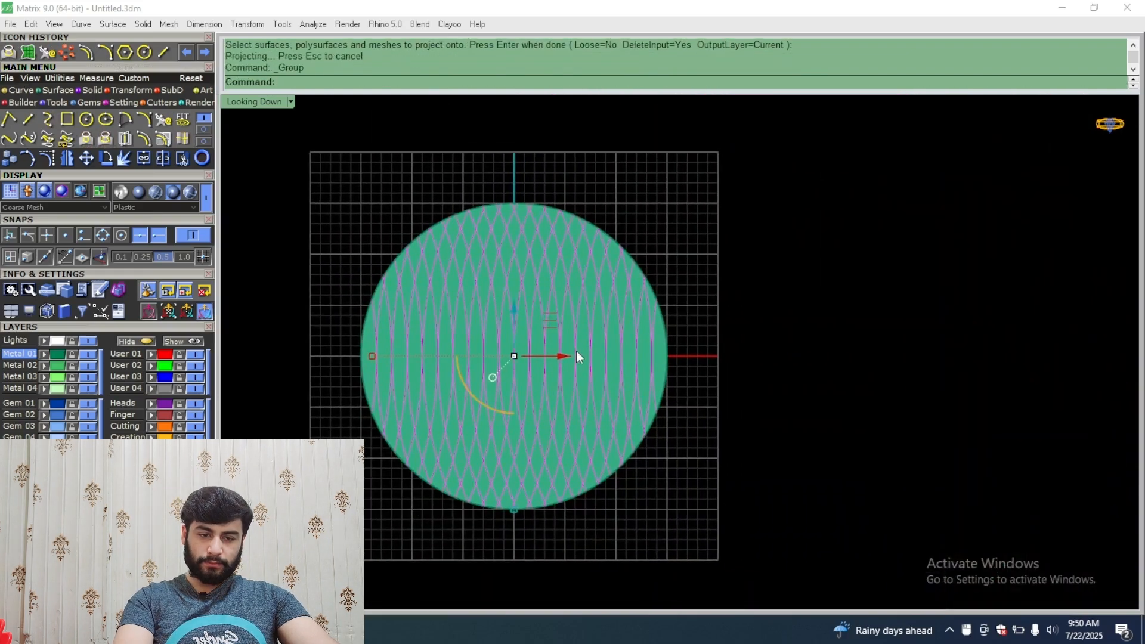
pyautogui.moveTo(566, 356); pyautogui.dragTo(941, 333)
pyautogui.press('Escape')
pyautogui.scroll(6, 611, 283)
pyautogui.moveTo(799, 281); pyautogui.dragTo(667, 327, button='right')
pyautogui.scroll(-8, 612, 282)
pyautogui.scroll(10, 704, 331)
pyautogui.scroll(-8, 674, 307)
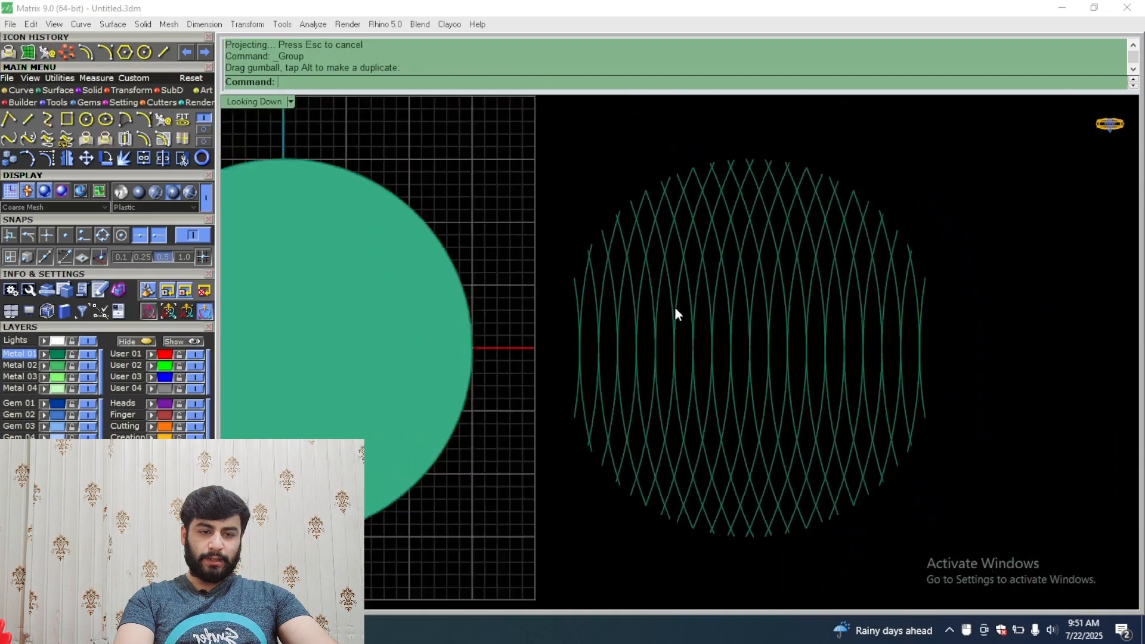
pyautogui.moveTo(766, 301); pyautogui.dragTo(713, 311, button='right')
pyautogui.scroll(-4, 894, 279)
# Step: Undo the move, grouping, projection, patch and trim back to the untrimmed arcs and circle
pyautogui.hotkey('ctrl', 'z')
pyautogui.hotkey('ctrl', 'z')
pyautogui.hotkey('ctrl', 'z')
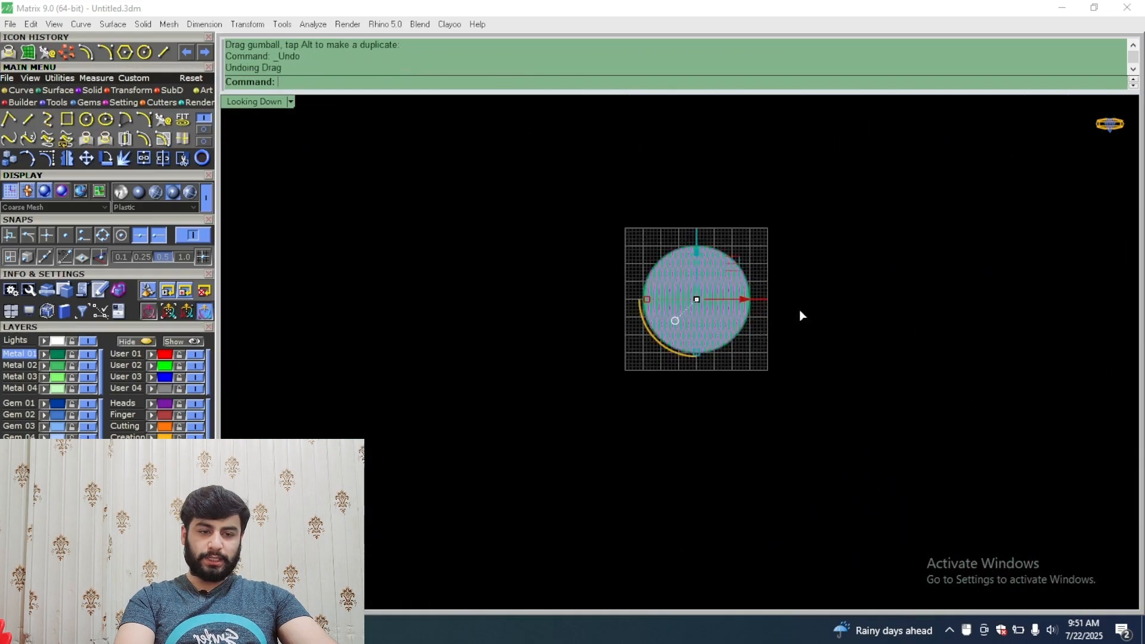
pyautogui.scroll(6, 763, 298)
pyautogui.scroll(-9, 743, 289)
pyautogui.hotkey('ctrl', 'z')
pyautogui.hotkey('ctrl', 'z')
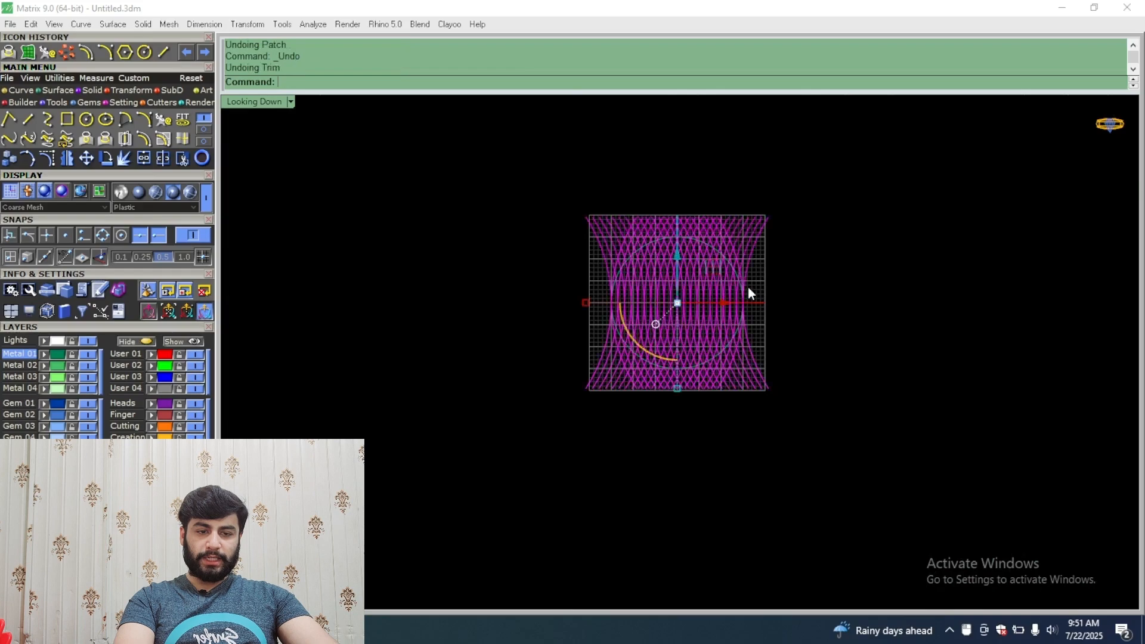
# Step: Delete the circle that crosses the arcs
pyautogui.click(775, 249)
pyautogui.scroll(10, 726, 242)
pyautogui.scroll(3, 684, 263)
pyautogui.click(685, 275)
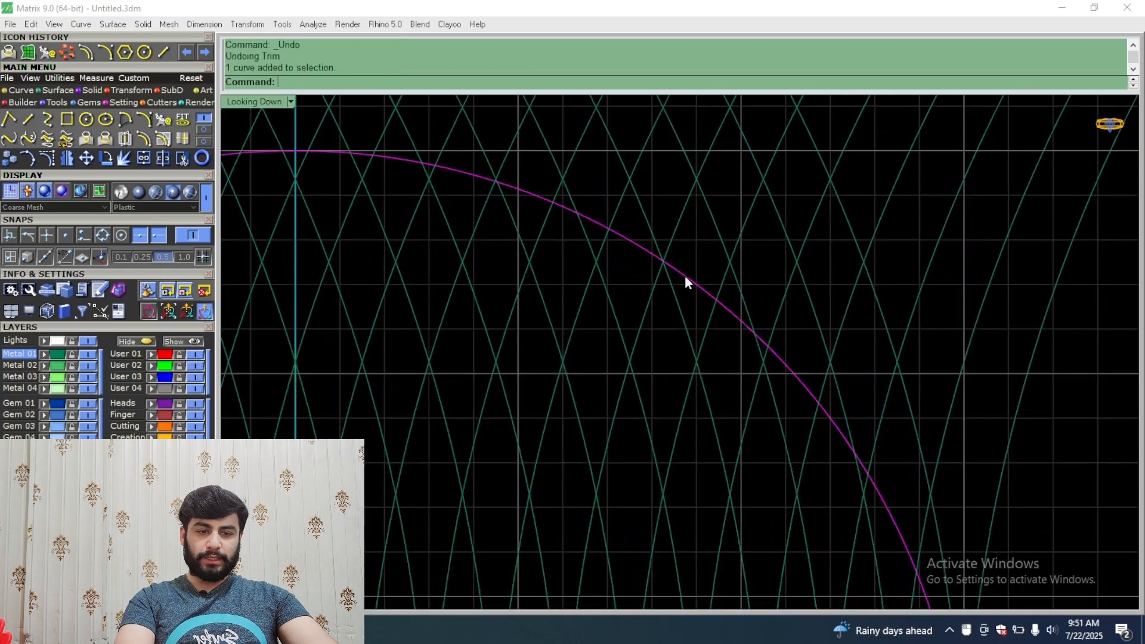
pyautogui.scroll(-10, 581, 245)
pyautogui.click(746, 189)
# Step: Group all the arcs and paste a copy of the group in place
pyautogui.moveTo(739, 159); pyautogui.dragTo(348, 417)
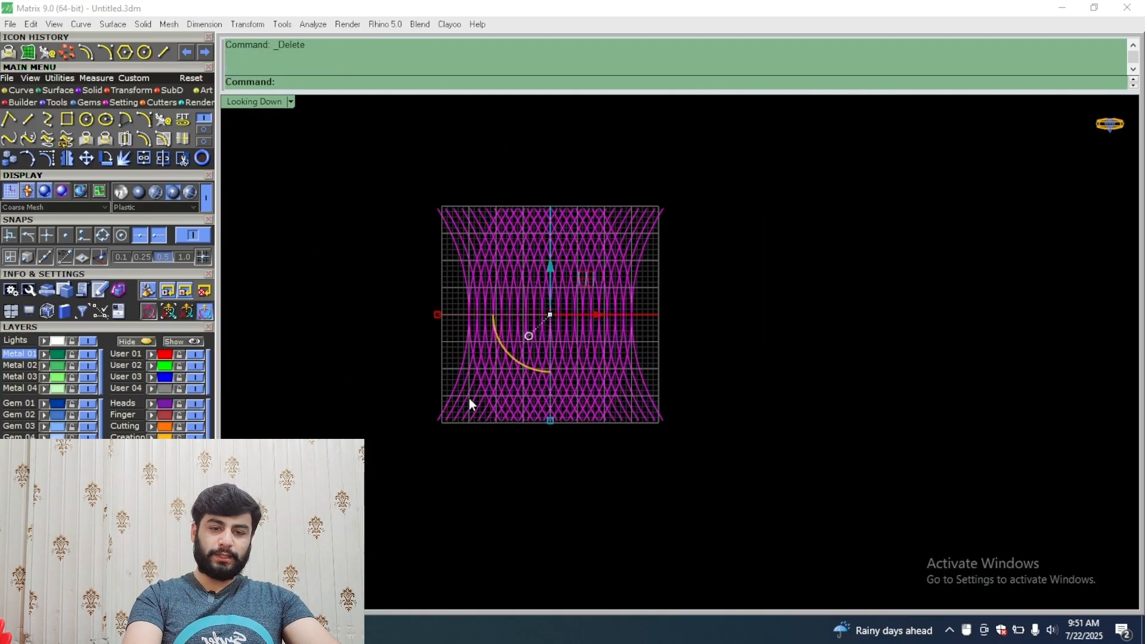
pyautogui.hotkey('ctrl', 'g')
pyautogui.hotkey('ctrl', 'c')
pyautogui.hotkey('ctrl', 'v')
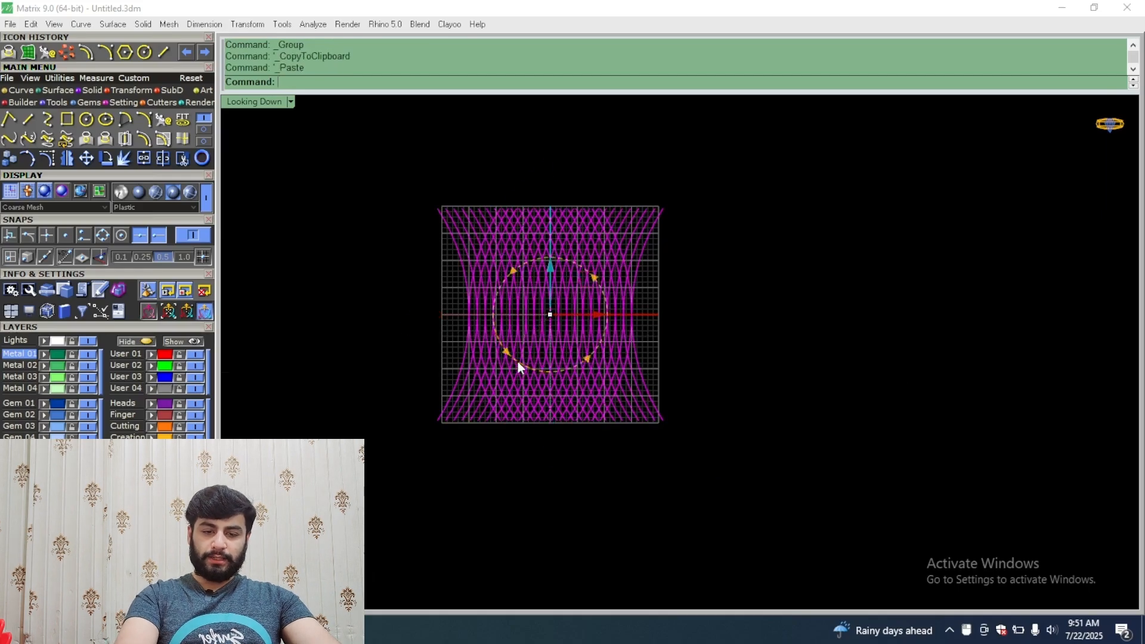
# Step: Rotate the pasted arc group a quarter turn about its centre to cross the original arcs
pyautogui.moveTo(517, 361); pyautogui.dragTo(584, 350)
pyautogui.click(750, 292)
pyautogui.scroll(5, 542, 286)
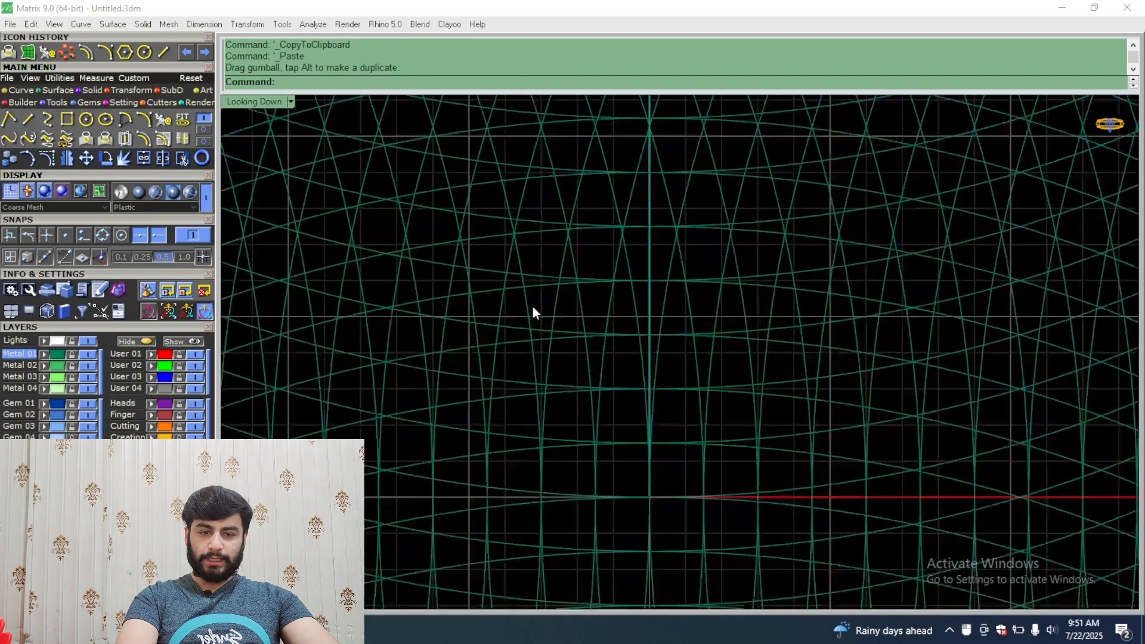
# Step: Try enlarging both crossed arc groups together about their centre and undo the scaling
pyautogui.scroll(-6, 530, 307)
pyautogui.moveTo(716, 171); pyautogui.dragTo(357, 442)
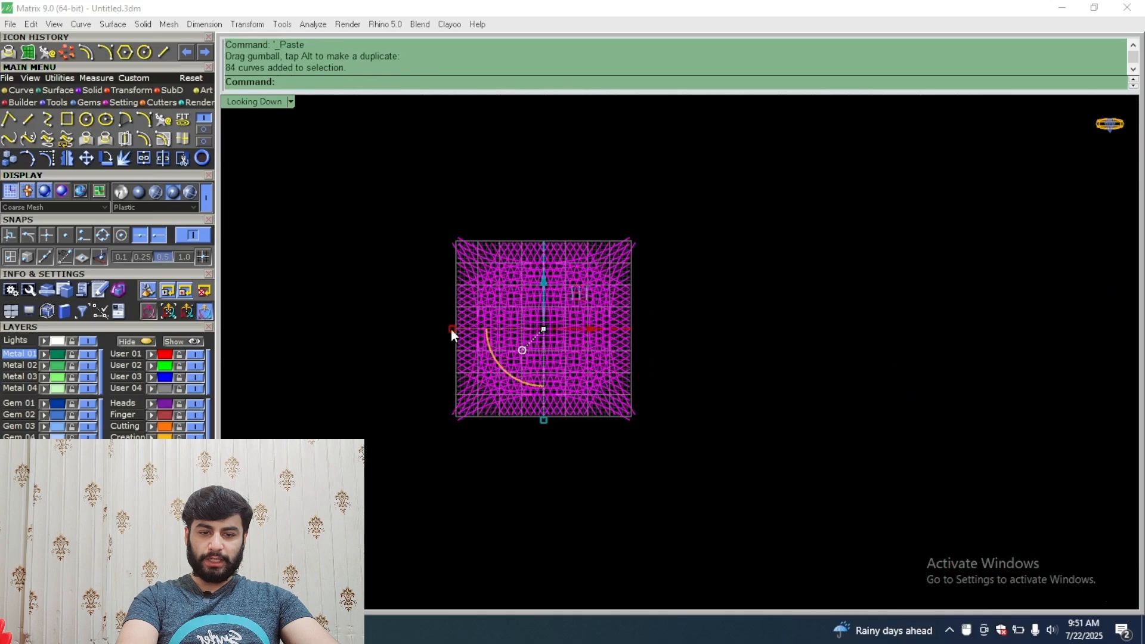
pyautogui.scroll(5, 341, 352)
pyautogui.scroll(-2, 439, 352)
pyautogui.scroll(2, 499, 307)
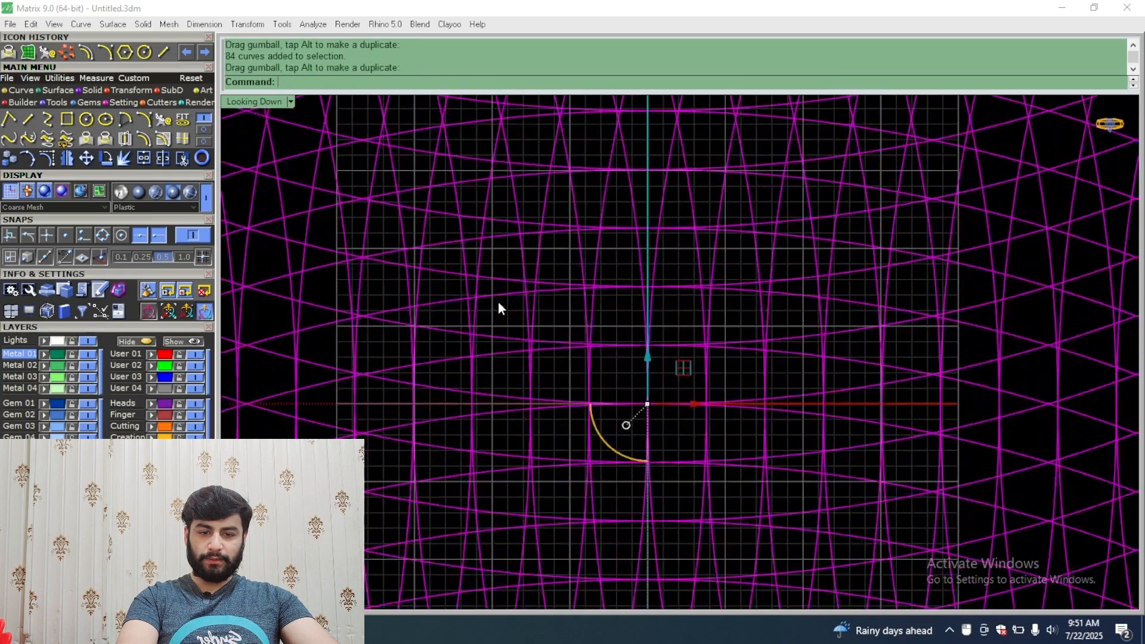
pyautogui.scroll(6, 499, 303)
pyautogui.click(499, 303)
pyautogui.scroll(-8, 519, 310)
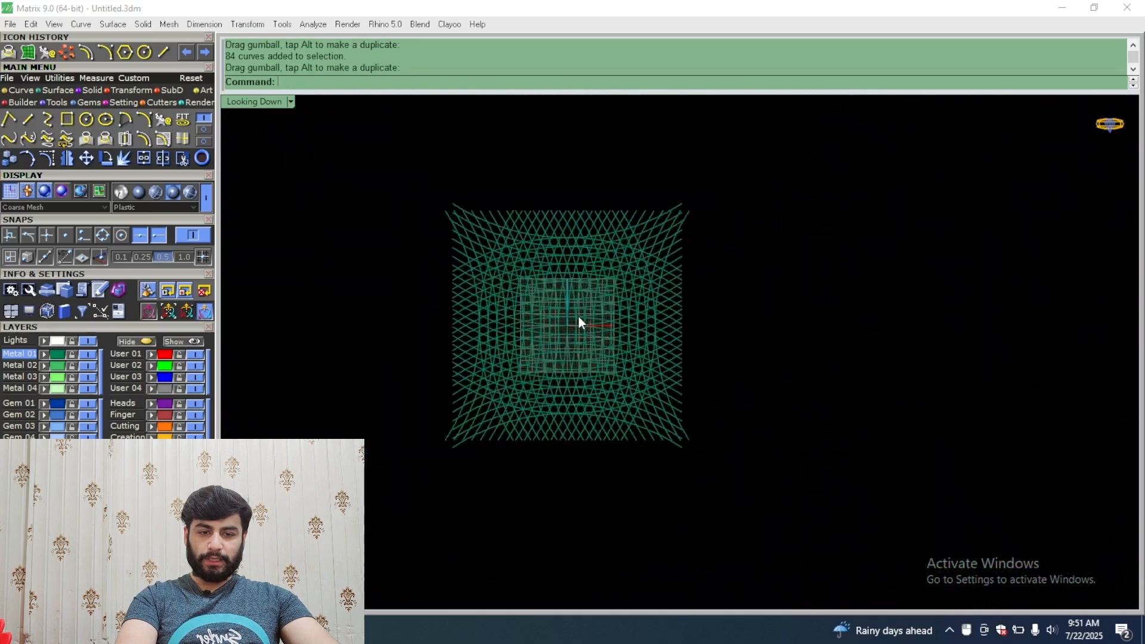
pyautogui.hotkey('ctrl', 'z')
# Step: Examine how the vertical and horizontal arc groups cross and the openings they form
pyautogui.scroll(3, 596, 310)
pyautogui.scroll(4, 560, 322)
pyautogui.scroll(-4, 537, 334)
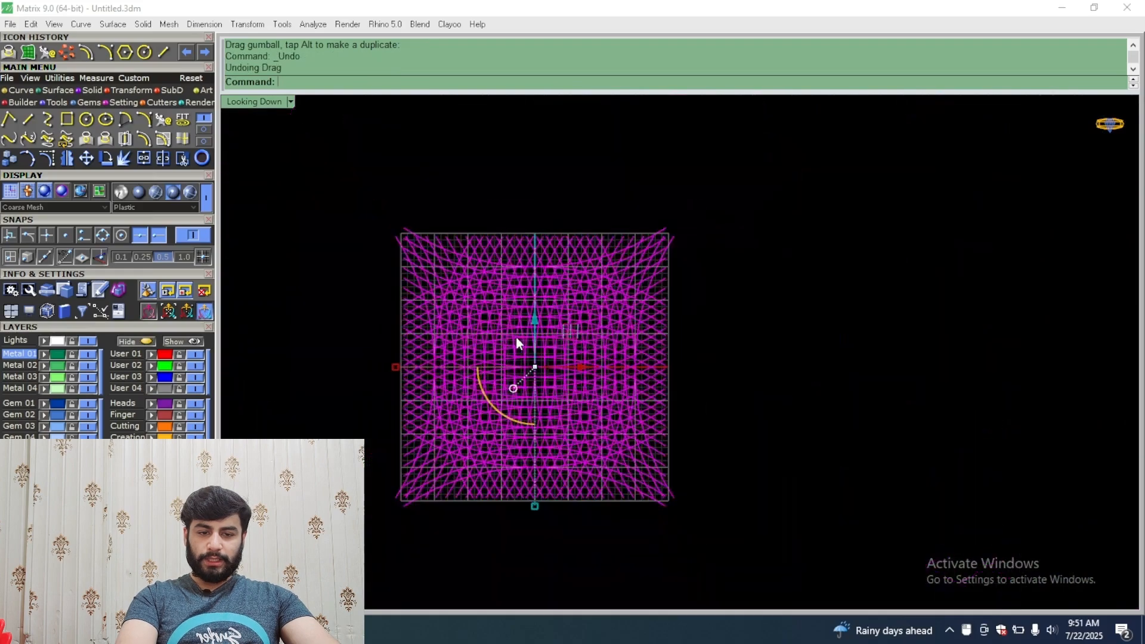
pyautogui.click(743, 297)
pyautogui.scroll(5, 627, 292)
pyautogui.scroll(-5, 620, 334)
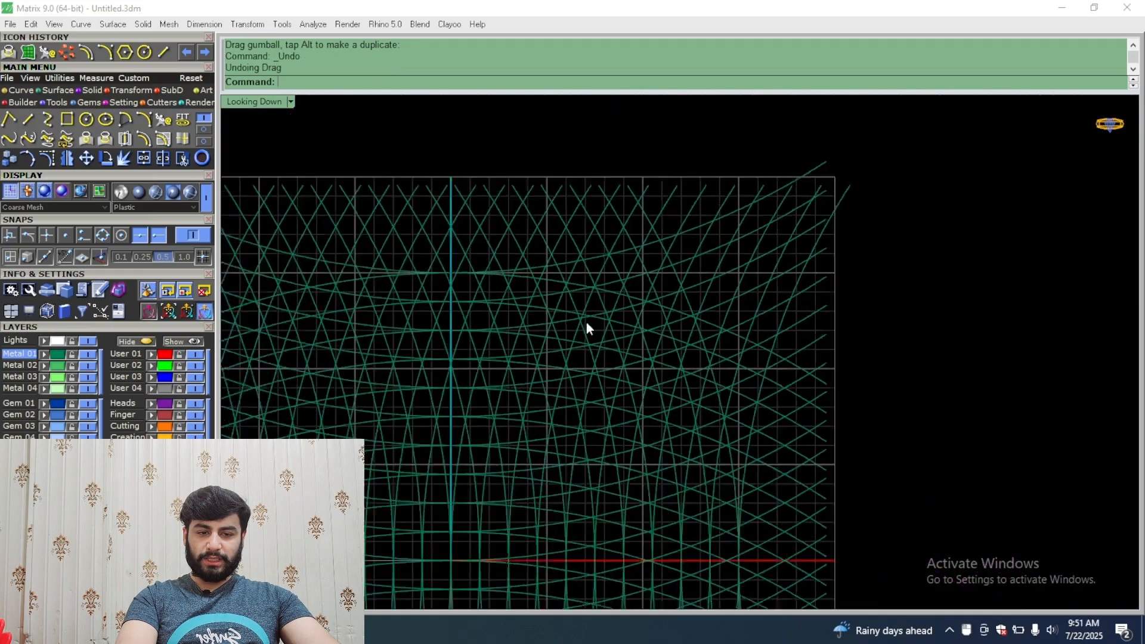
pyautogui.moveTo(726, 205); pyautogui.dragTo(566, 334)
pyautogui.scroll(6, 471, 338)
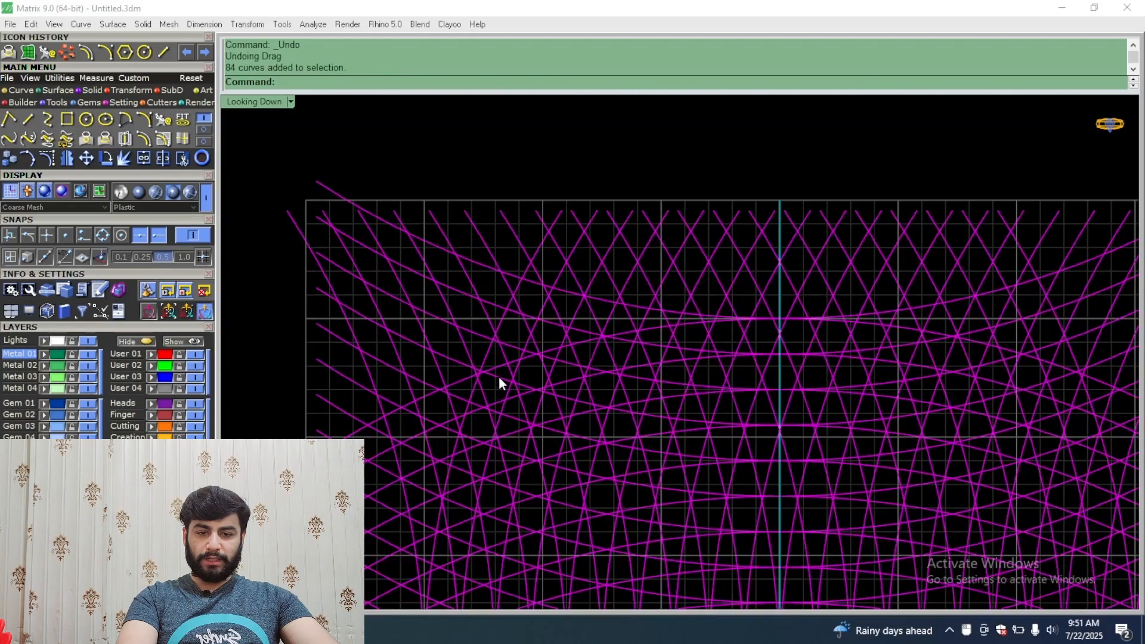
pyautogui.scroll(3, 414, 398)
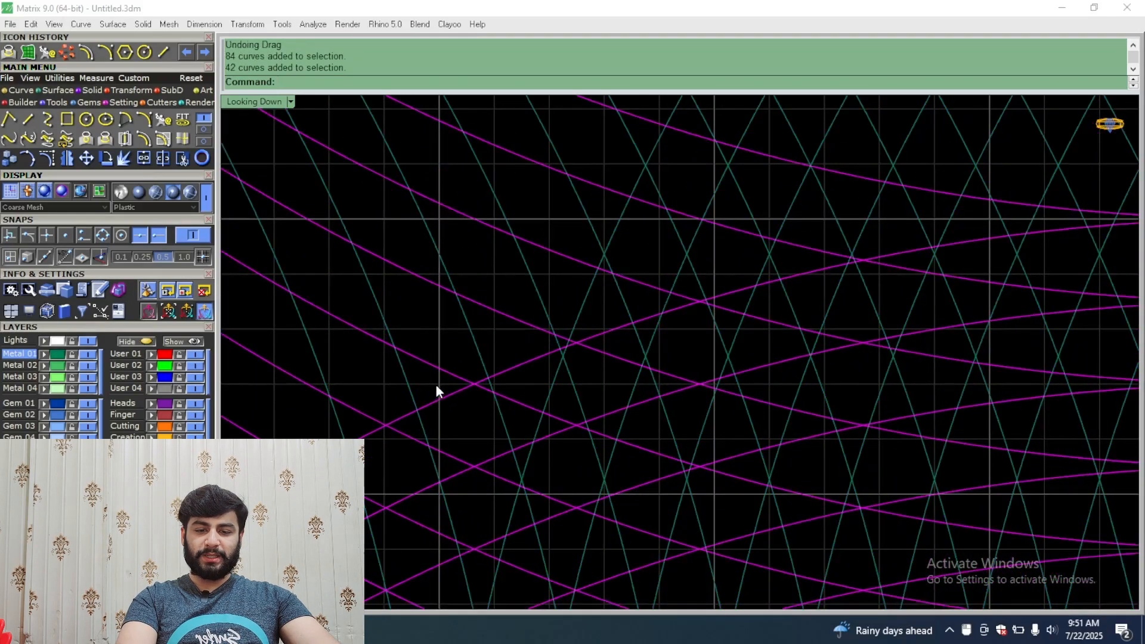
pyautogui.scroll(-2, 435, 385)
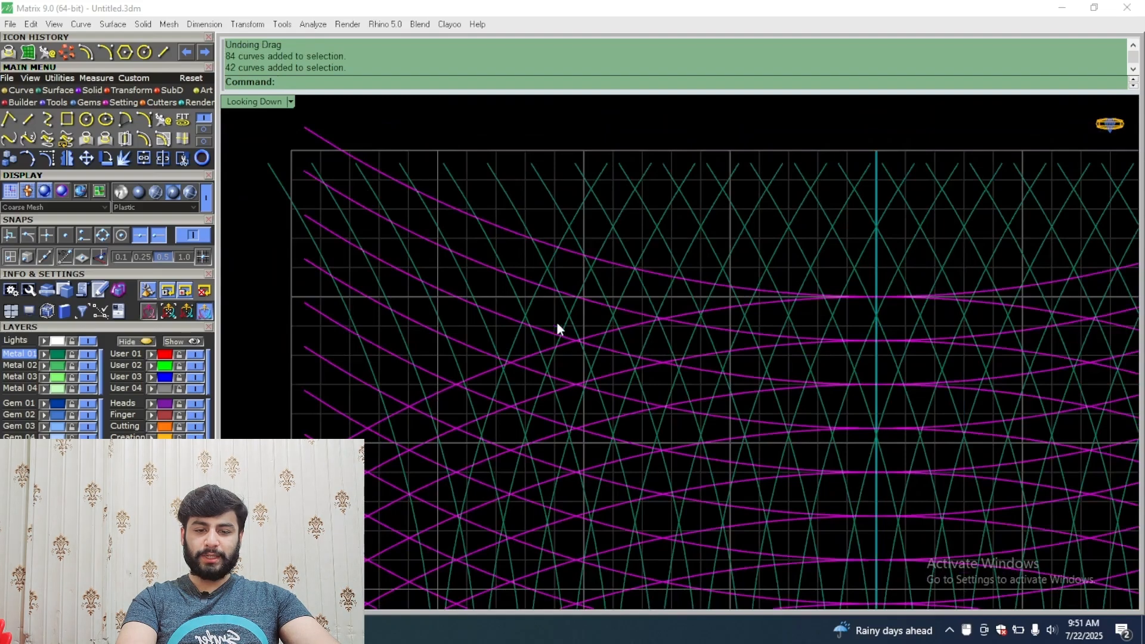
pyautogui.scroll(3, 557, 323)
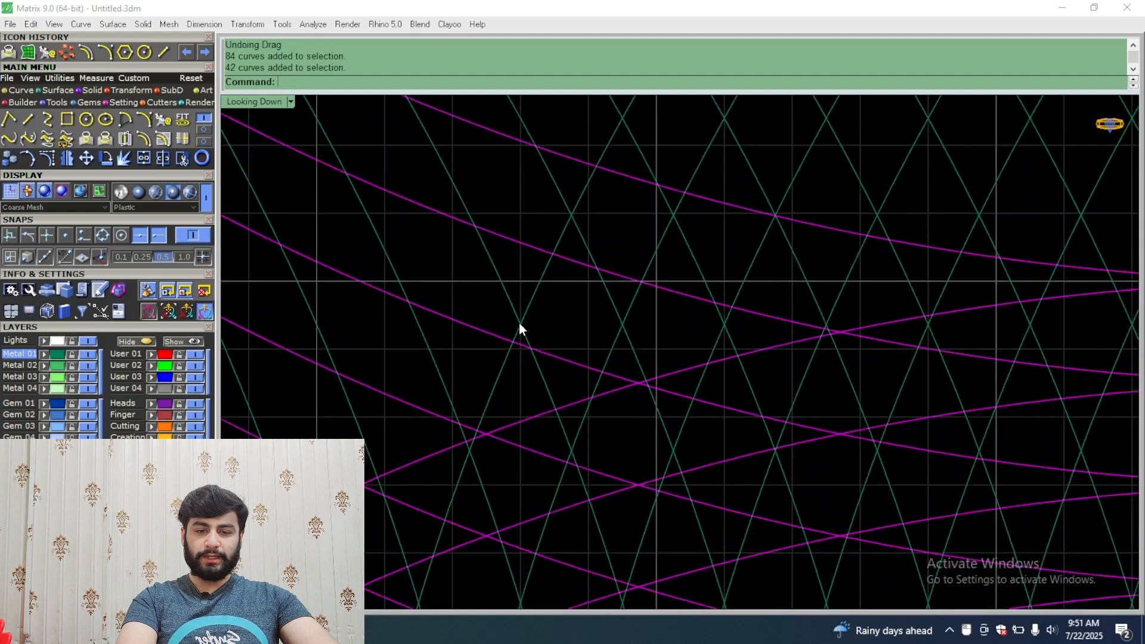
# Step: Undo the rotation of the copied arc group
pyautogui.scroll(-5, 520, 325)
pyautogui.hotkey('ctrl', 'z')
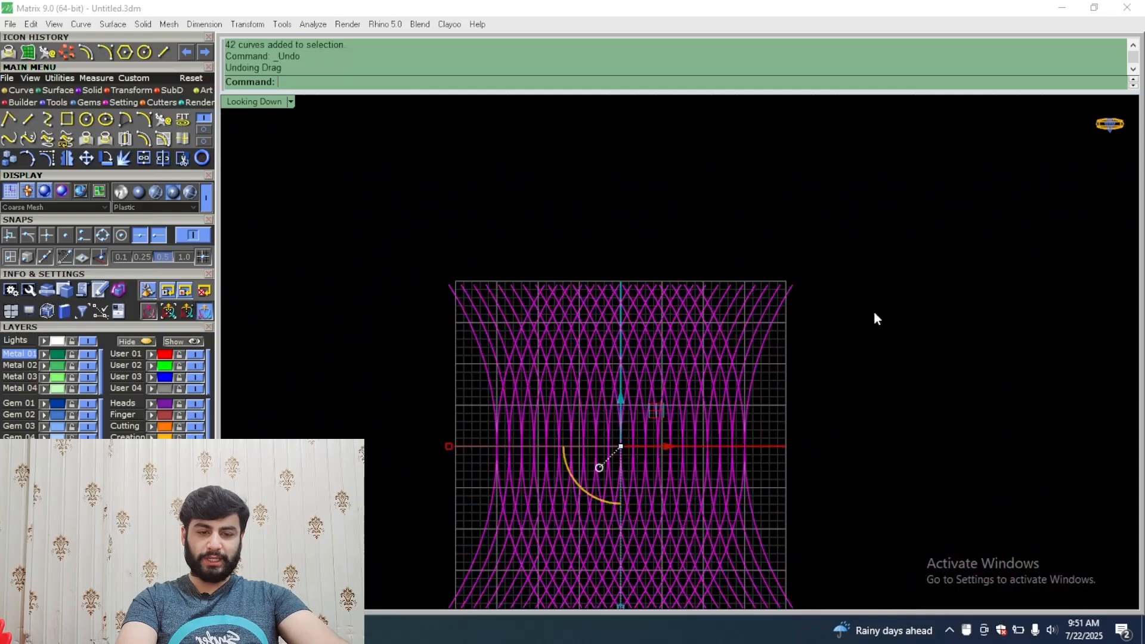
pyautogui.click(874, 313)
pyautogui.moveTo(772, 380); pyautogui.dragTo(700, 263, button='right')
pyautogui.scroll(-8, 654, 270)
# Step: Show the hidden patterns and move both arc groups to the right end of the collection's lower row
pyautogui.moveTo(744, 195); pyautogui.dragTo(376, 446)
pyautogui.scroll(6, 600, 260)
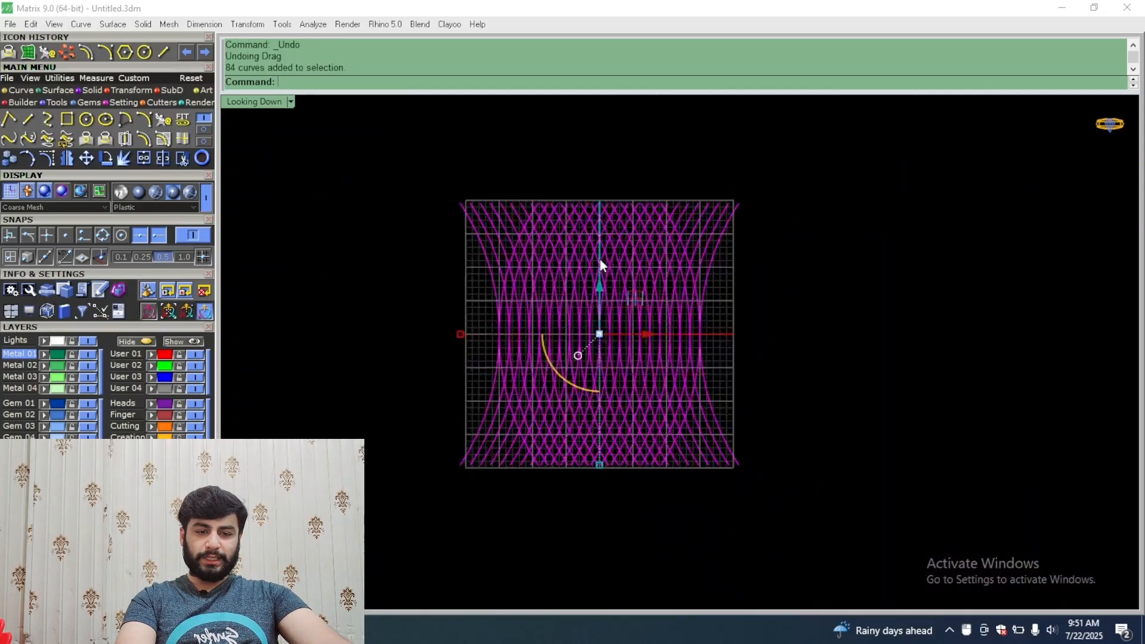
pyautogui.scroll(4, 600, 261)
pyautogui.moveTo(604, 280); pyautogui.dragTo(520, 360, button='right')
pyautogui.scroll(-8, 520, 359)
pyautogui.click(179, 342)
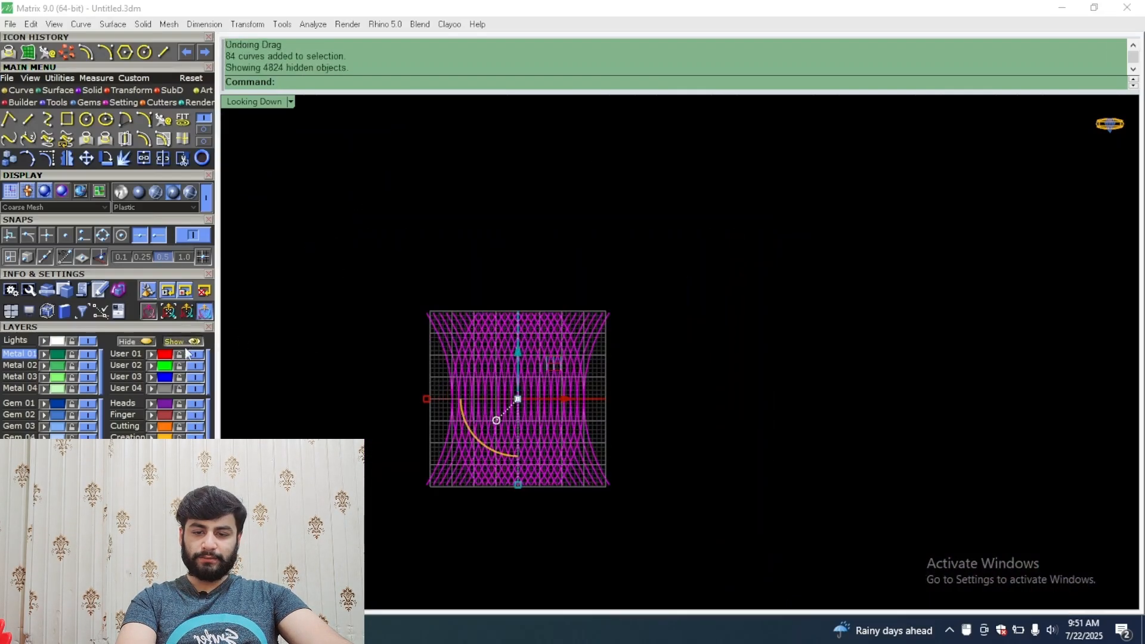
pyautogui.scroll(-8, 386, 370)
pyautogui.moveTo(478, 365); pyautogui.dragTo(874, 328)
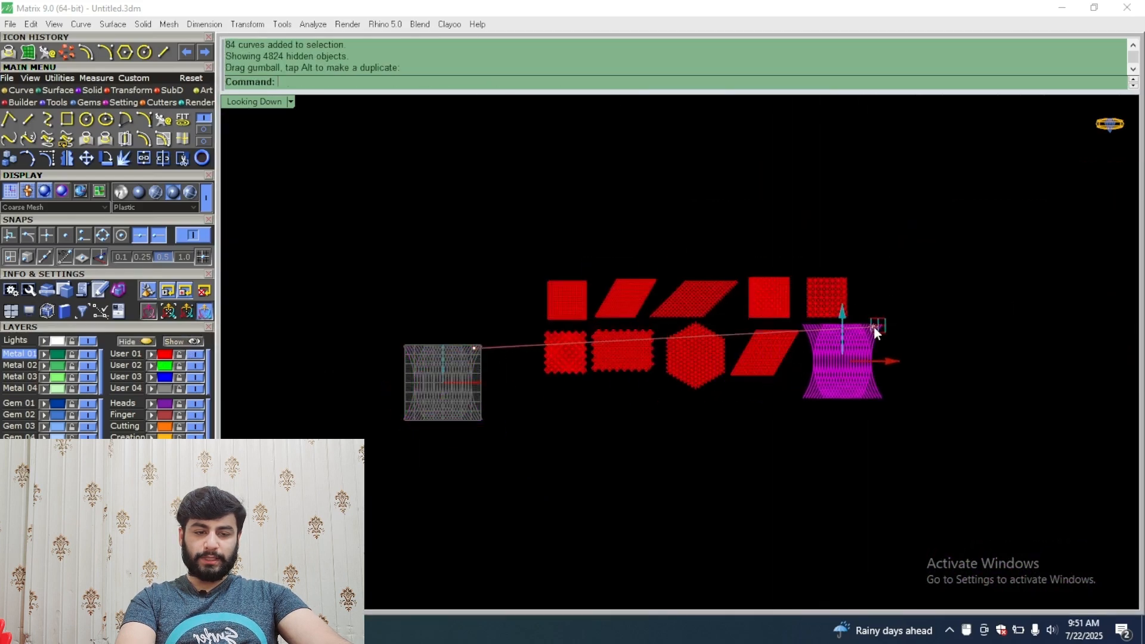
# Step: Select every pattern in the collection, including the arc lattice, and hide them all
pyautogui.click(953, 202)
pyautogui.moveTo(954, 203); pyautogui.dragTo(341, 494)
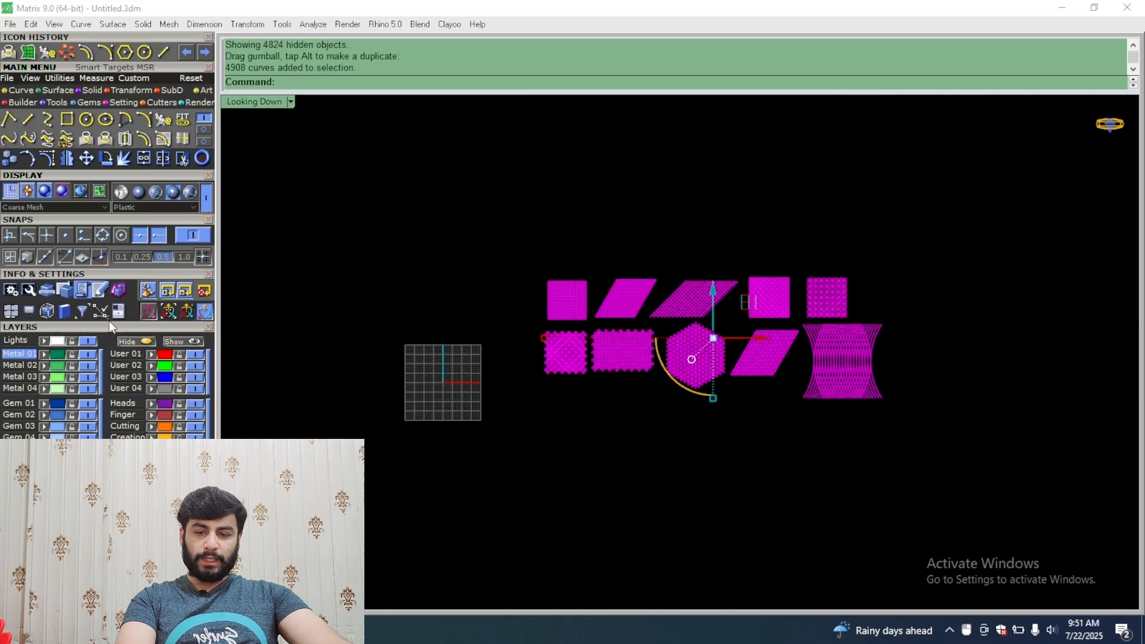
pyautogui.click(141, 344)
pyautogui.scroll(5, 501, 415)
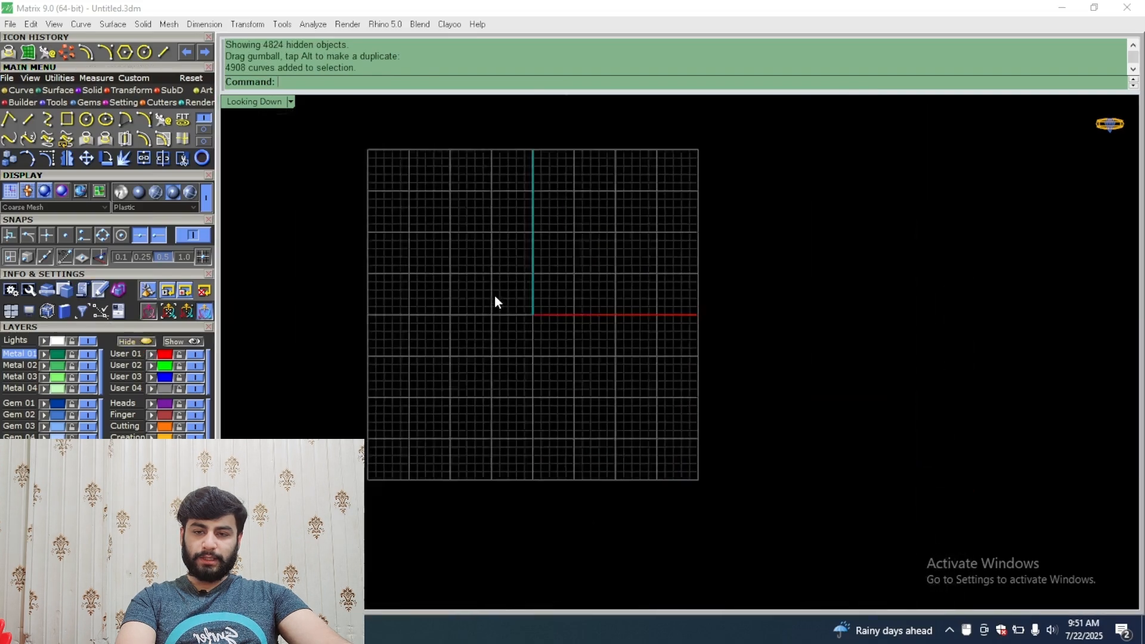
pyautogui.scroll(-2, 501, 289)
pyautogui.moveTo(511, 284); pyautogui.dragTo(455, 328, button='right')
pyautogui.scroll(8, 428, 329)
pyautogui.scroll(-8, 494, 282)
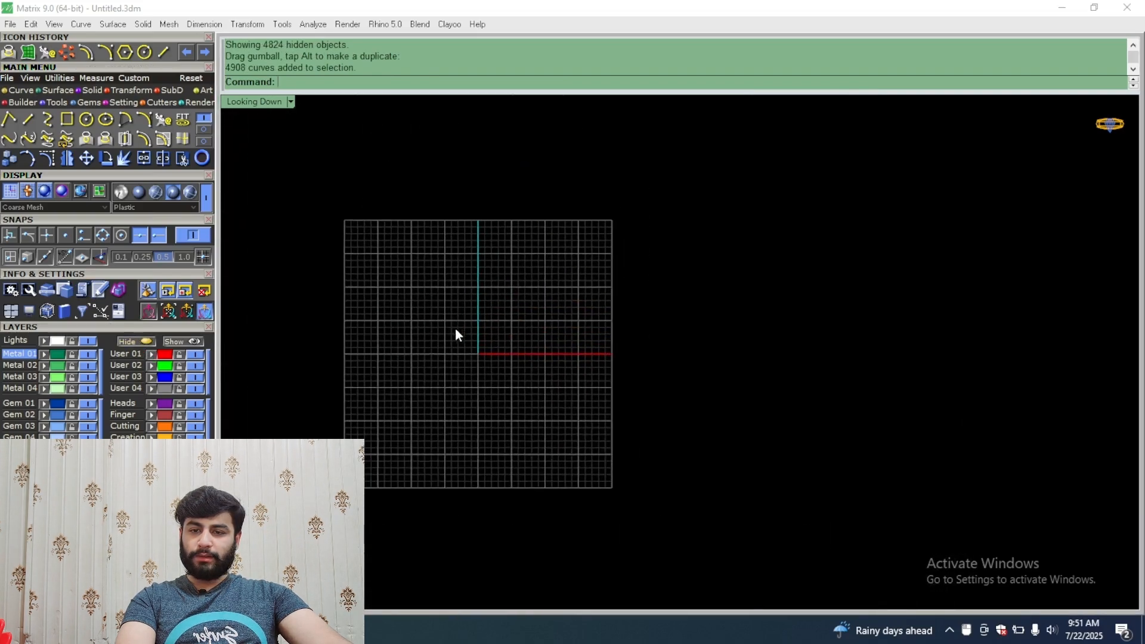
# Step: Draw a shallow arc by direction in the Through Finger view, starting at 0 with its end 2 units along the horizontal axis
pyautogui.scroll(3, 477, 327)
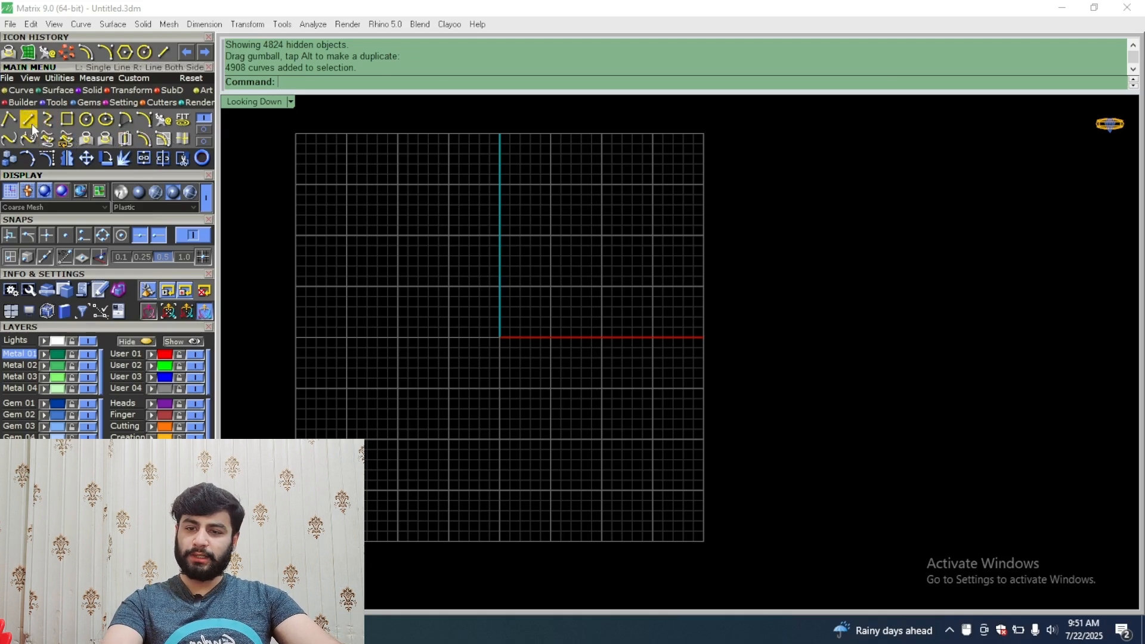
pyautogui.click(143, 120)
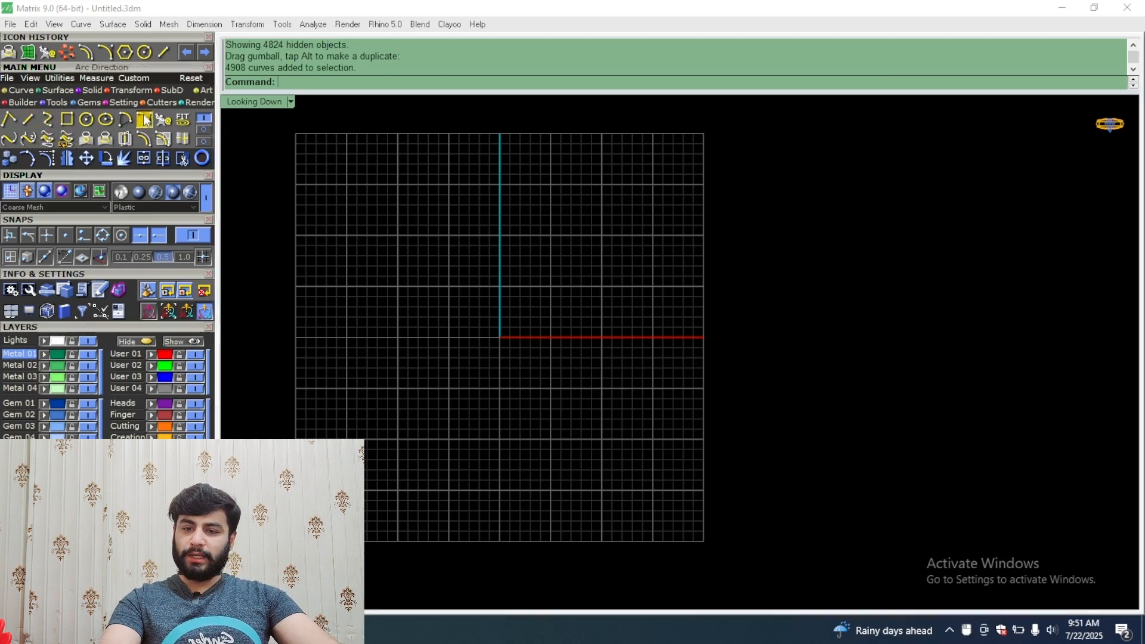
pyautogui.doubleClick(237, 103)
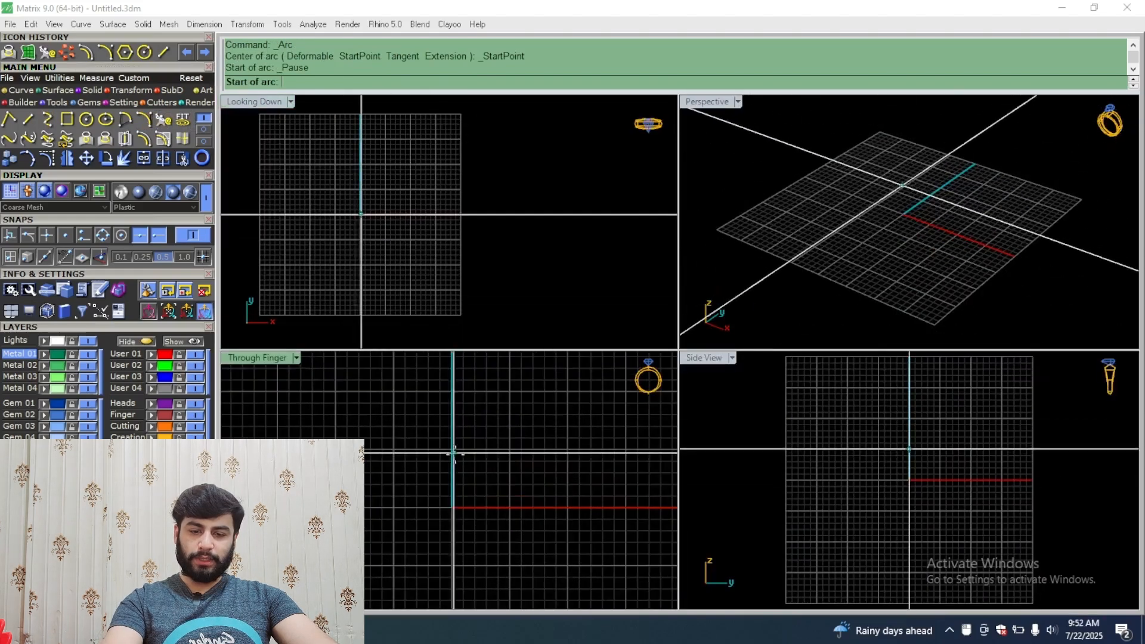
pyautogui.write('0')
pyautogui.press('Return')
pyautogui.scroll(6, 499, 538)
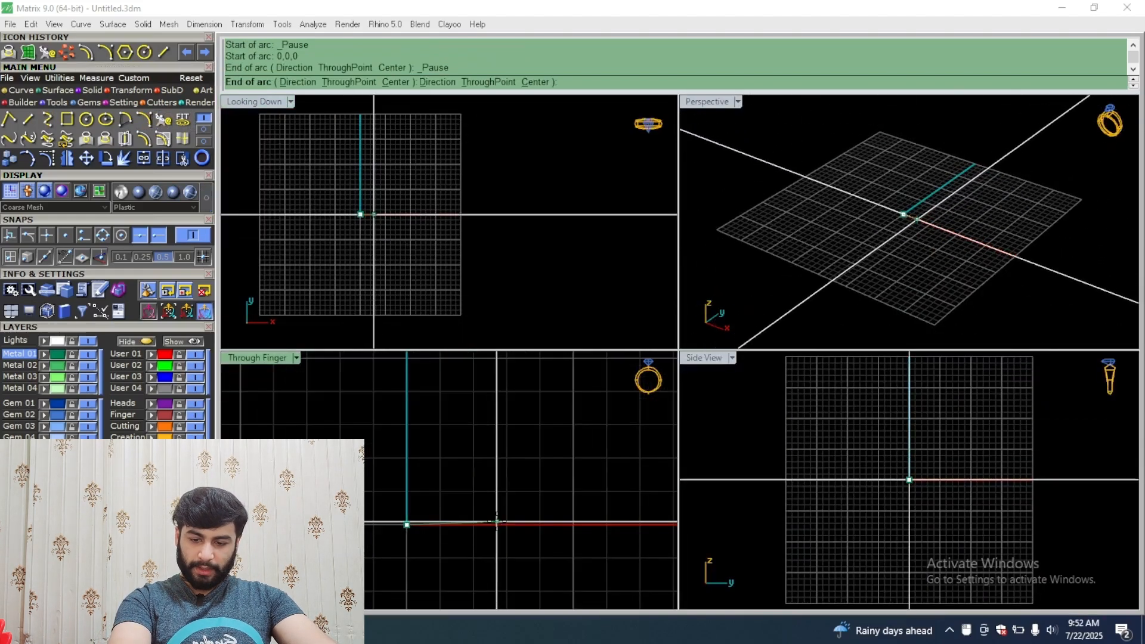
pyautogui.write('2')
pyautogui.press('Return')
pyautogui.keyDown('shift'); pyautogui.click(495, 519); pyautogui.keyUp('shift')
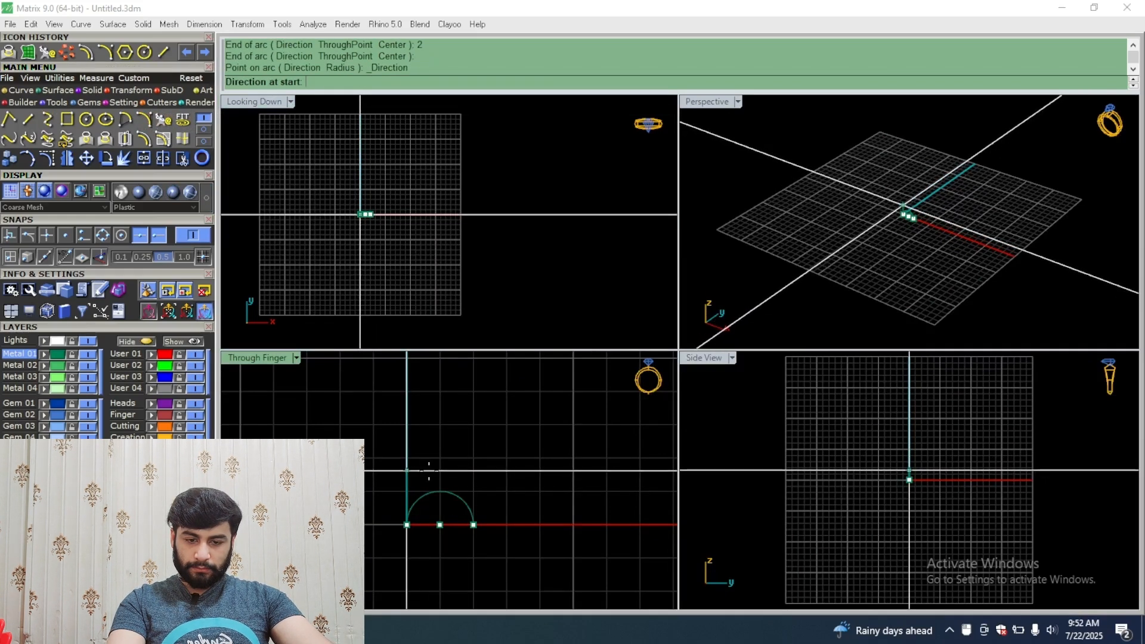
pyautogui.click(447, 484)
# Step: Copy the arc end to end along the horizontal axis, placing its start on the original arc's far end
pyautogui.click(453, 513)
pyautogui.scroll(7, 432, 533)
pyautogui.moveTo(448, 532); pyautogui.dragTo(364, 455, button='right')
pyautogui.scroll(-5, 385, 487)
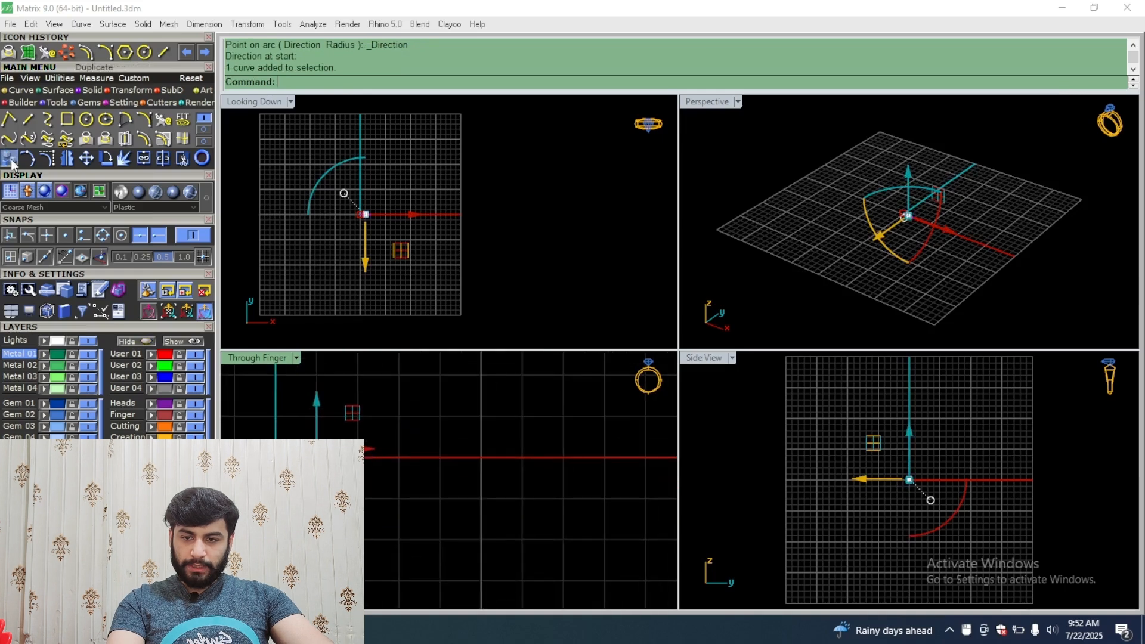
pyautogui.click(9, 158)
pyautogui.click(360, 457)
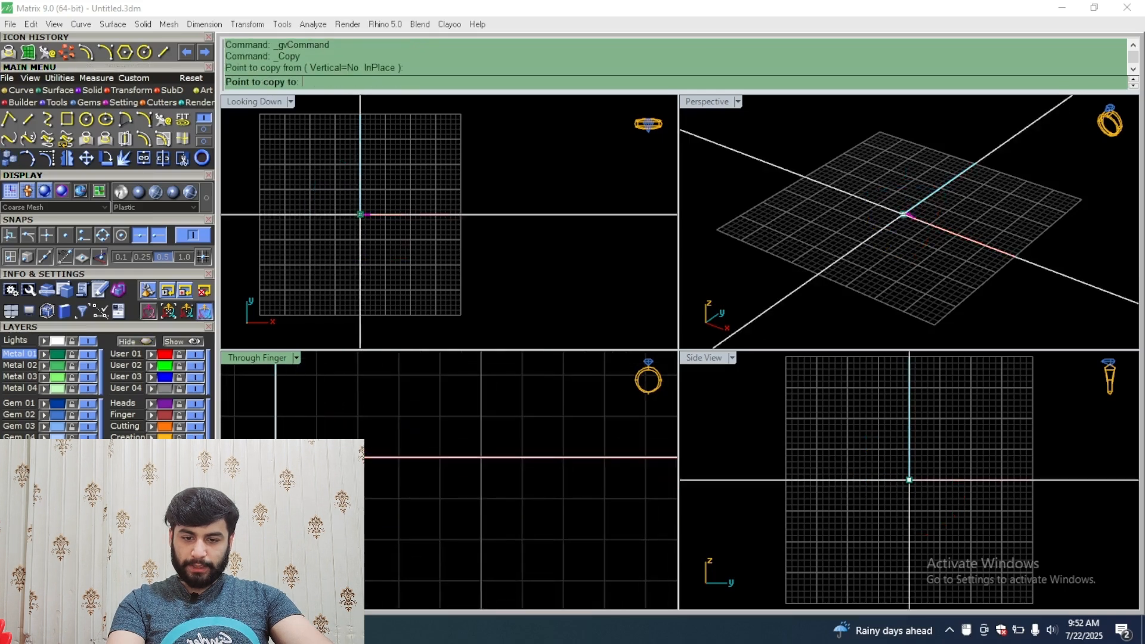
pyautogui.click(357, 457)
pyautogui.rightClick(357, 458)
# Step: Rotate the copied arc about the origin in the Side View so it slopes diagonally below the axis
pyautogui.click(437, 394)
pyautogui.click(427, 447)
pyautogui.scroll(6, 966, 486)
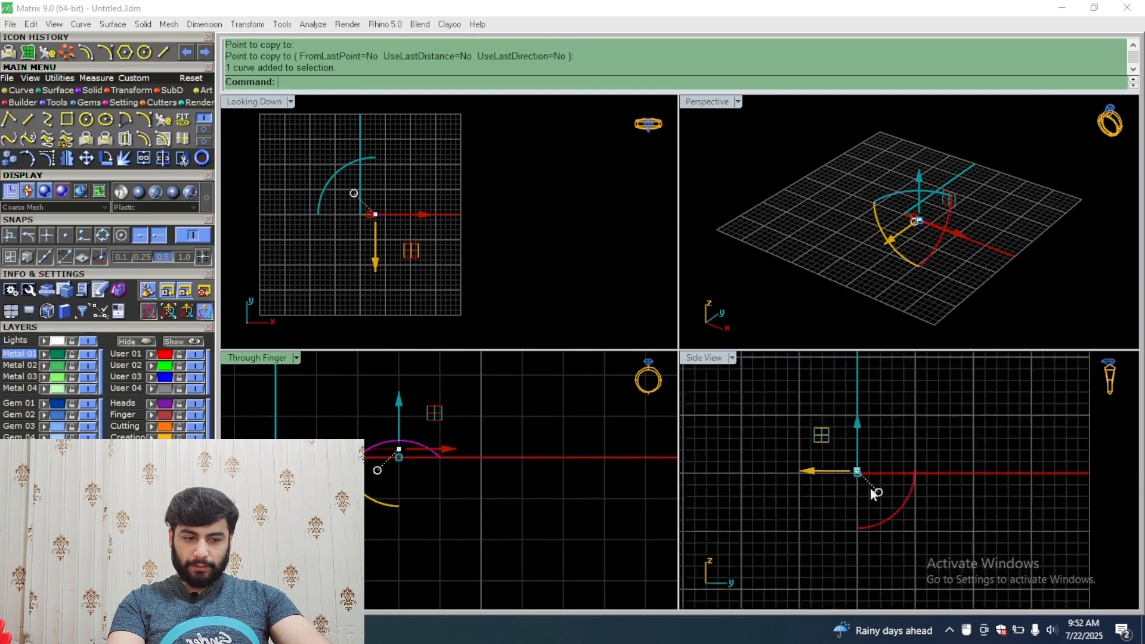
pyautogui.scroll(12, 870, 488)
pyautogui.moveTo(964, 438); pyautogui.dragTo(799, 497, button='right')
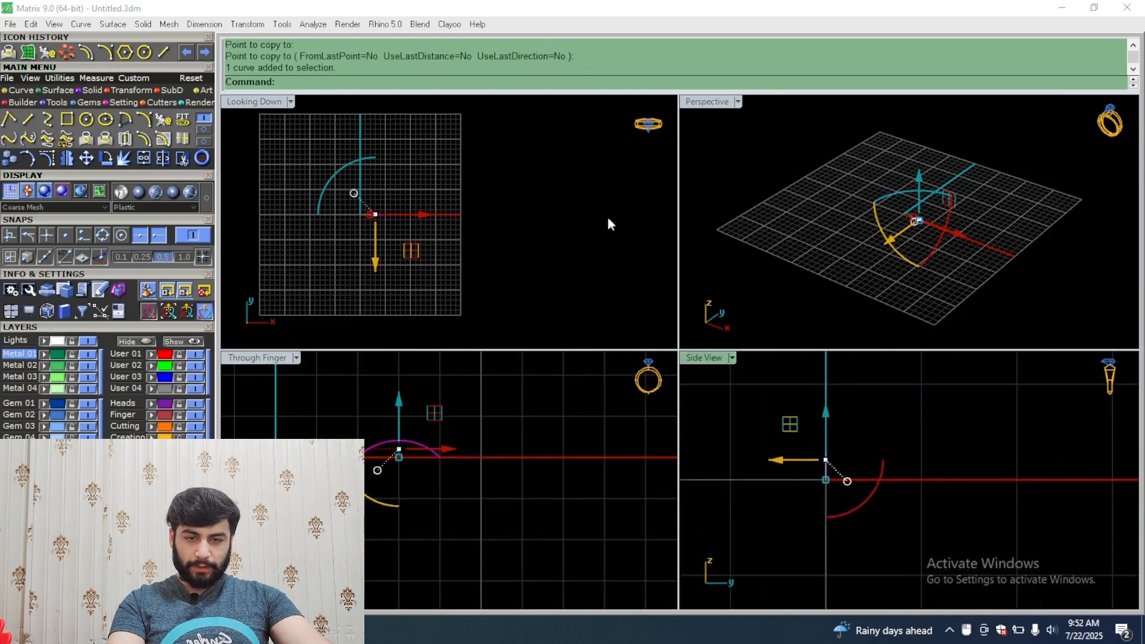
pyautogui.hotkey('ctrl', 'r')
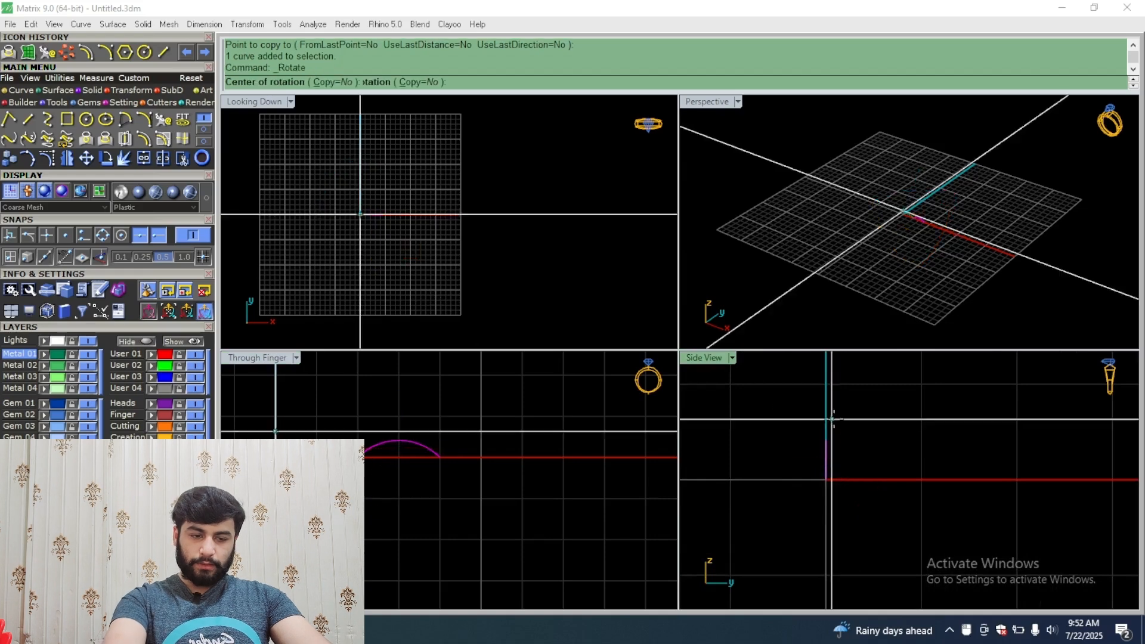
pyautogui.click(825, 480)
pyautogui.click(820, 394)
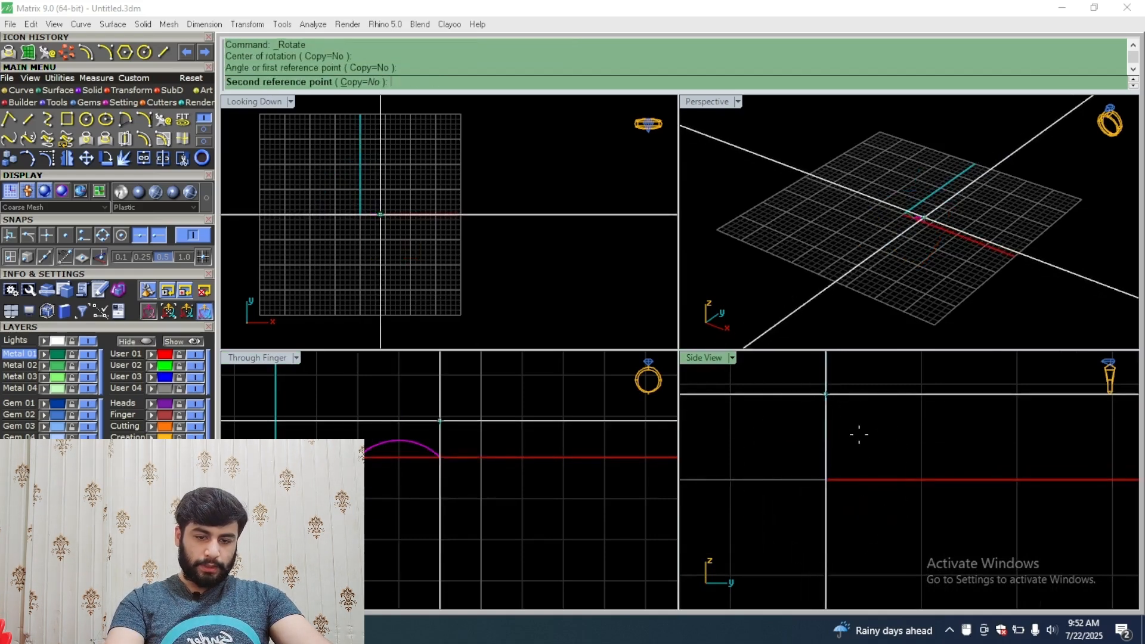
pyautogui.click(809, 524)
pyautogui.click(771, 416)
# Step: Select the upper and lower arcs and join them into one wave curve
pyautogui.scroll(10, 364, 463)
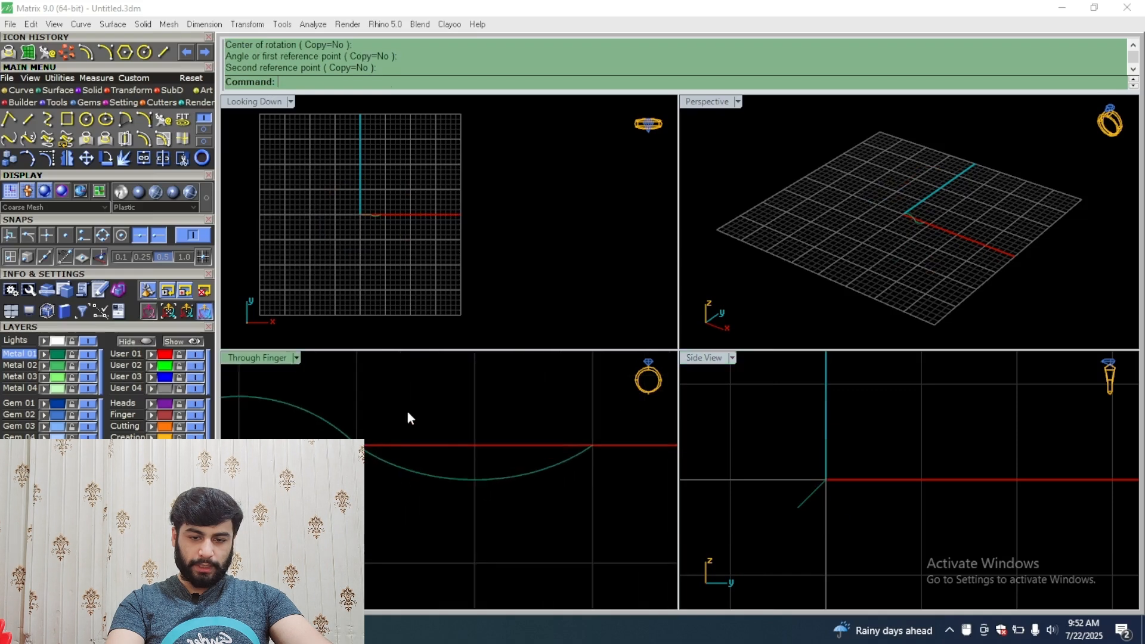
pyautogui.moveTo(406, 410); pyautogui.dragTo(316, 504)
pyautogui.scroll(-8, 398, 440)
pyautogui.scroll(6, 387, 445)
pyautogui.scroll(-3, 358, 440)
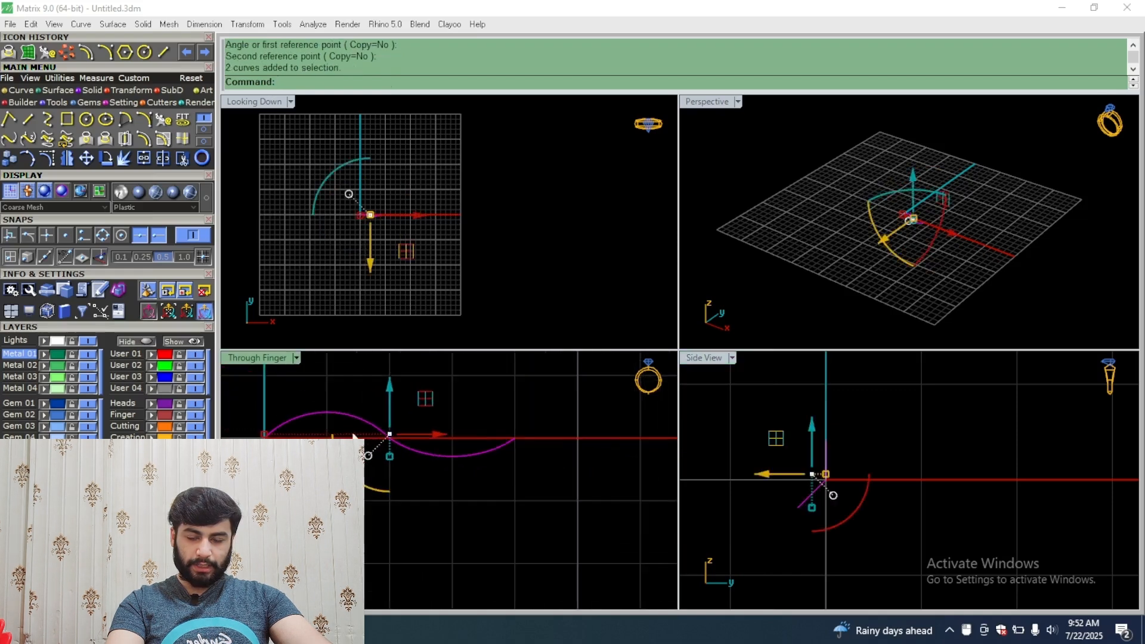
pyautogui.click(142, 163)
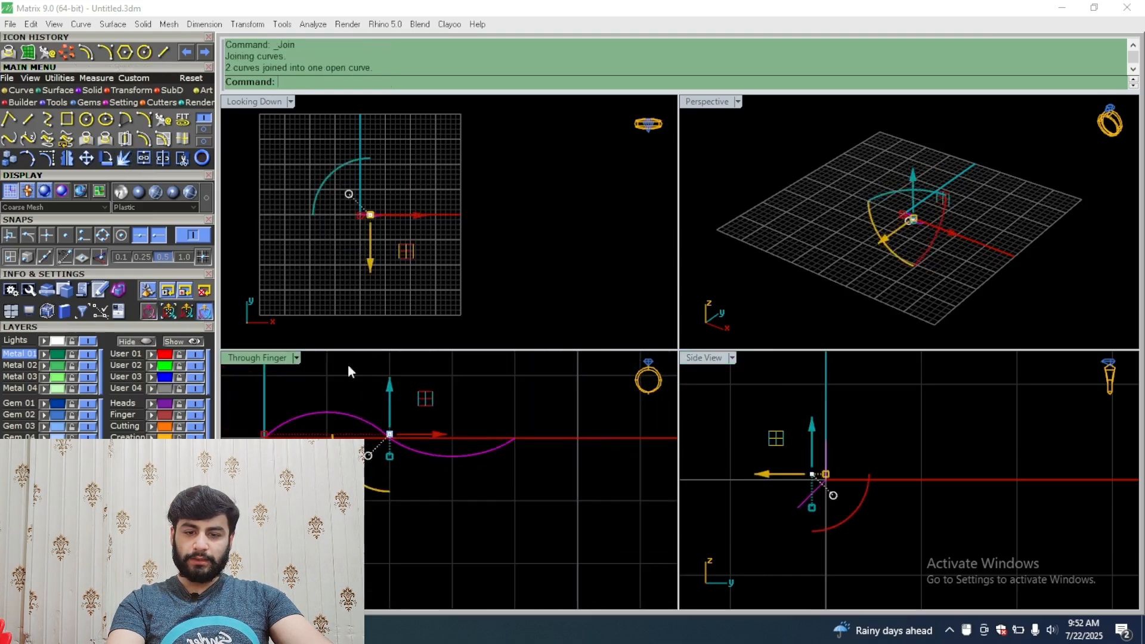
# Step: Copy the wave end to end into a row of seven, with FromLastPoint, UseLastDistance and UseLastDirection set to Yes
pyautogui.click(386, 406)
pyautogui.moveTo(386, 404); pyautogui.dragTo(346, 454)
pyautogui.scroll(-4, 337, 438)
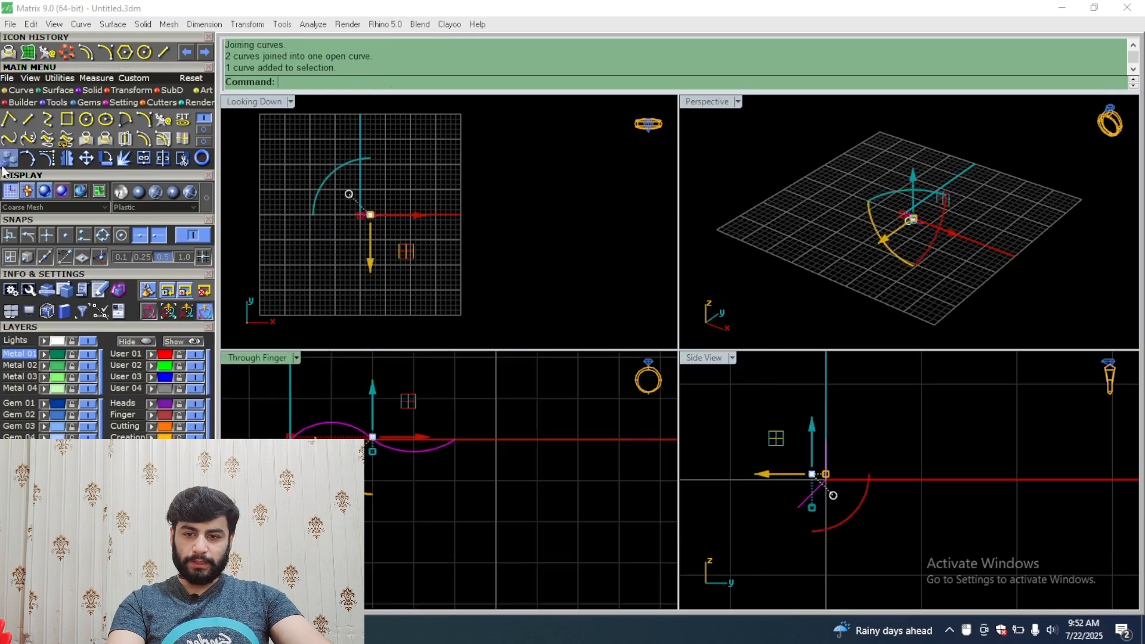
pyautogui.click(291, 439)
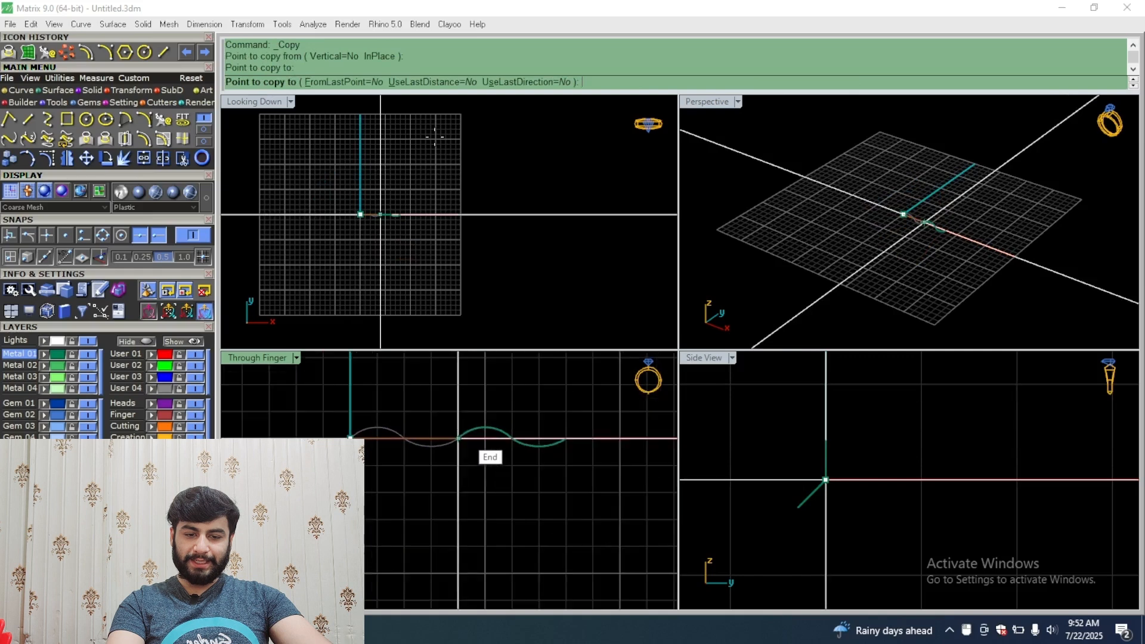
pyautogui.click(343, 82)
pyautogui.click(438, 81)
pyautogui.click(501, 84)
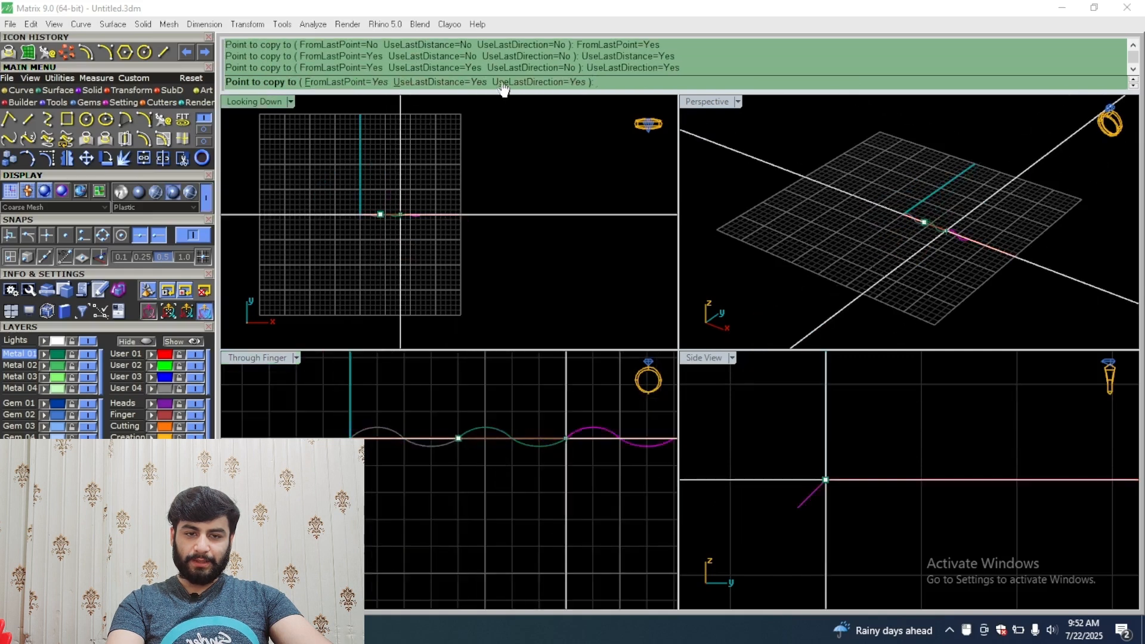
pyautogui.scroll(-3, 620, 430)
pyautogui.click(620, 430)
pyautogui.click(620, 431)
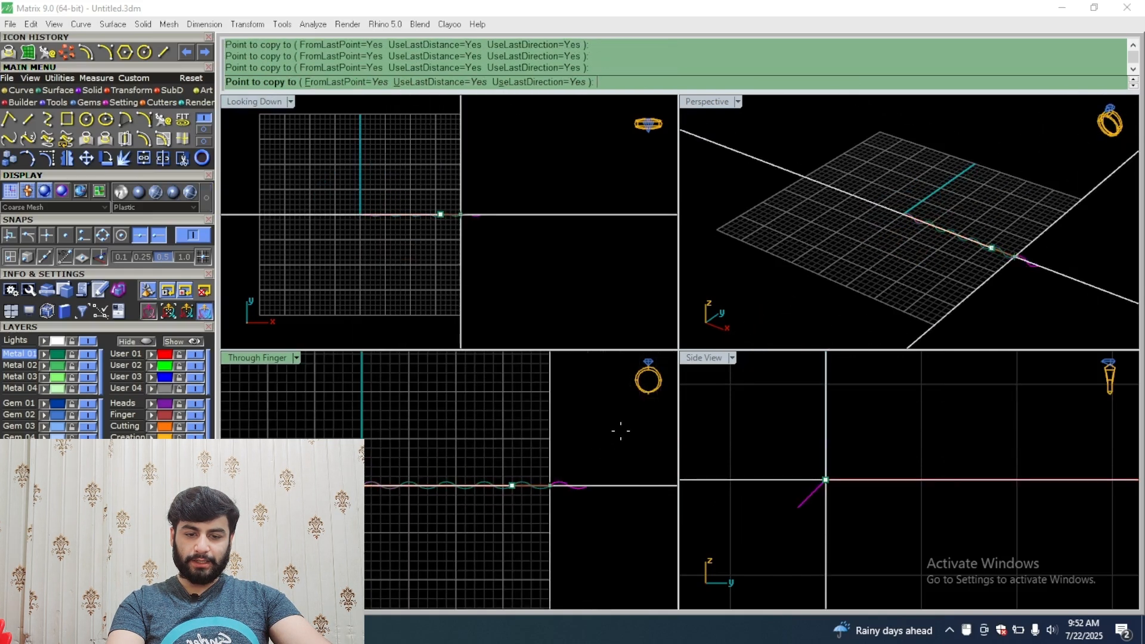
pyautogui.click(620, 430)
pyautogui.click(620, 430)
pyautogui.rightClick(620, 431)
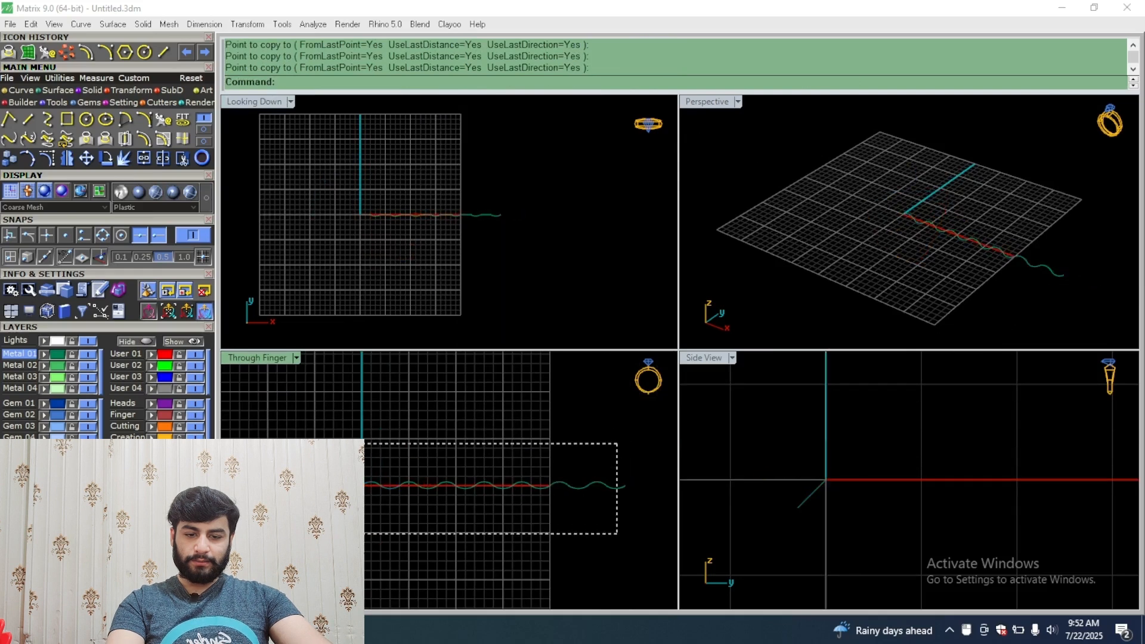
# Step: Select the whole row of wave curves and group it
pyautogui.moveTo(358, 533); pyautogui.dragTo(366, 496)
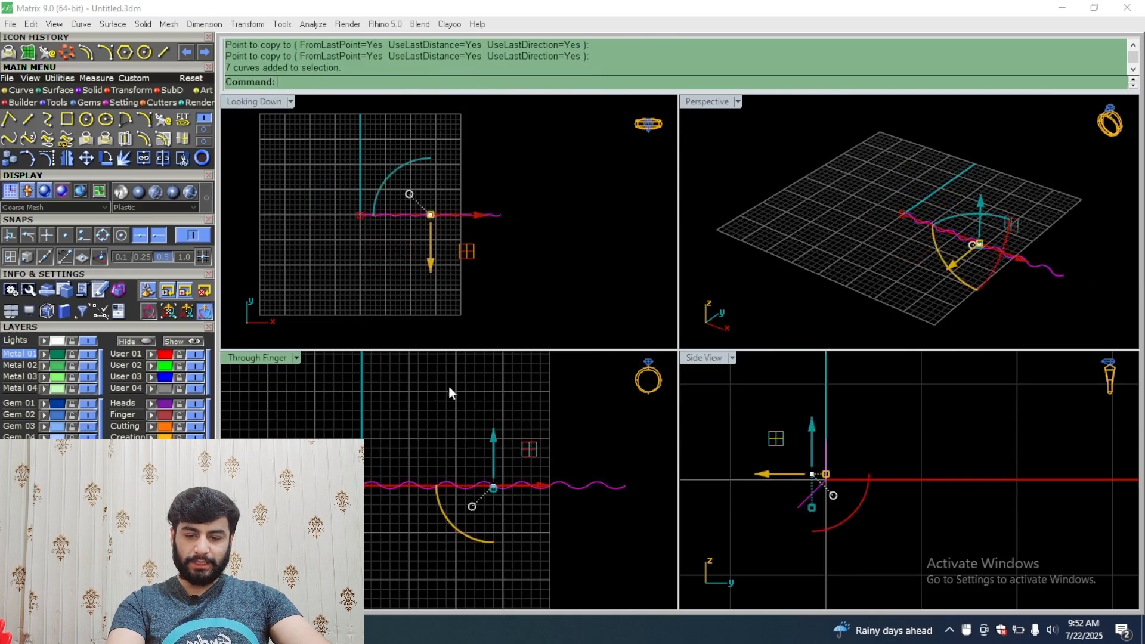
pyautogui.hotkey('ctrl', 'g')
pyautogui.scroll(3, 450, 388)
pyautogui.scroll(5, 367, 254)
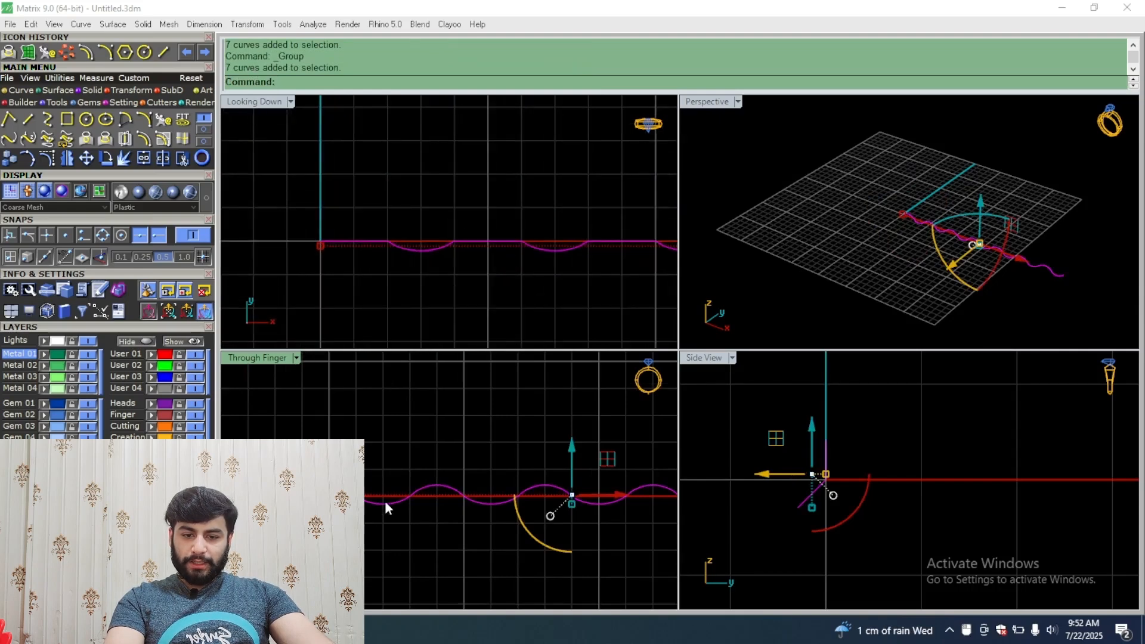
# Step: Project the wave group to the Through Finger construction plane, deleting the input objects
pyautogui.scroll(-2, 386, 506)
pyautogui.click(142, 90)
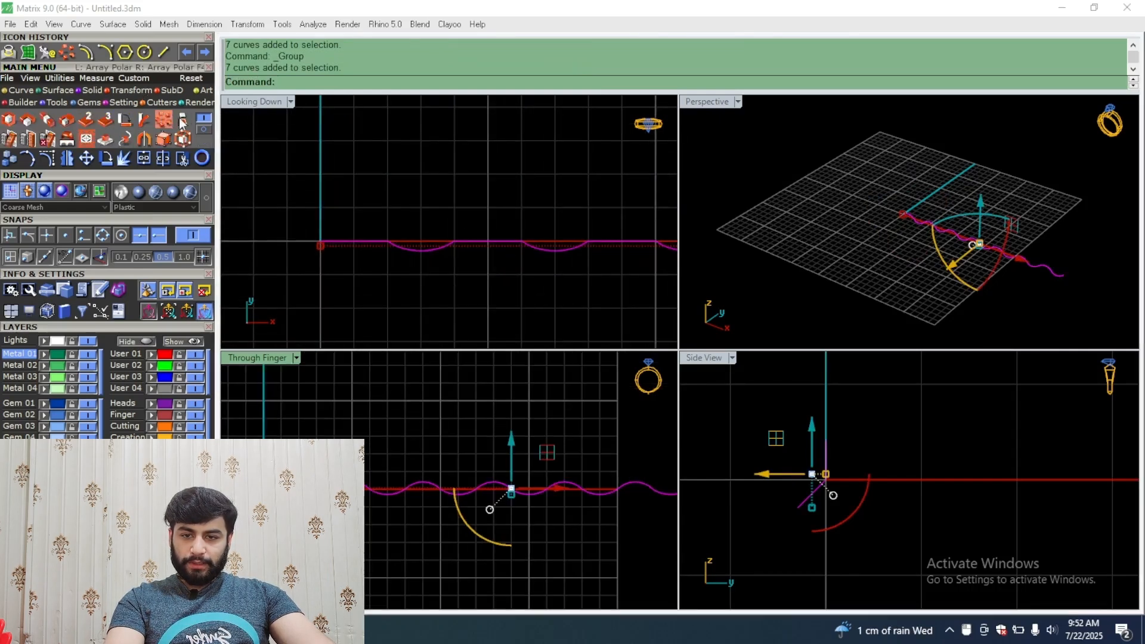
pyautogui.click(183, 121)
pyautogui.click(383, 83)
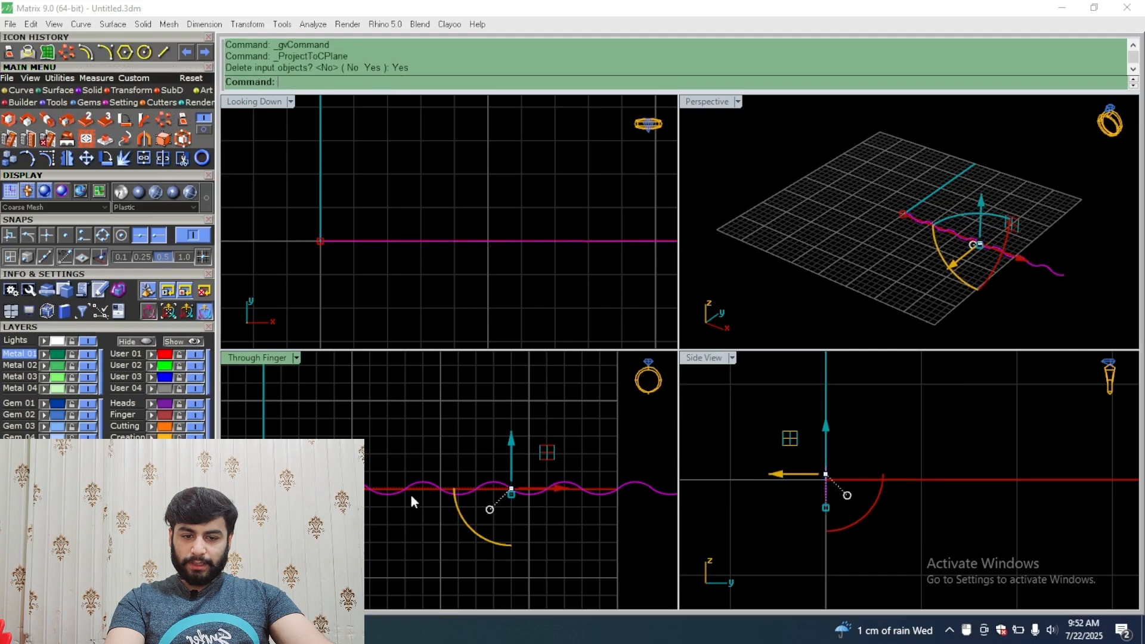
# Step: Compare the row of waves before and after flattening in the perspective view by undoing and redoing the projection
pyautogui.doubleClick(721, 104)
pyautogui.scroll(4, 813, 358)
pyautogui.moveTo(813, 395); pyautogui.dragTo(753, 410, button='right')
pyautogui.moveTo(703, 286)
pyautogui.mouseDown(button='right')
pyautogui.moveTo(644, 306)
pyautogui.moveTo(567, 289)
pyautogui.moveTo(592, 303)
pyautogui.mouseUp(button='right')
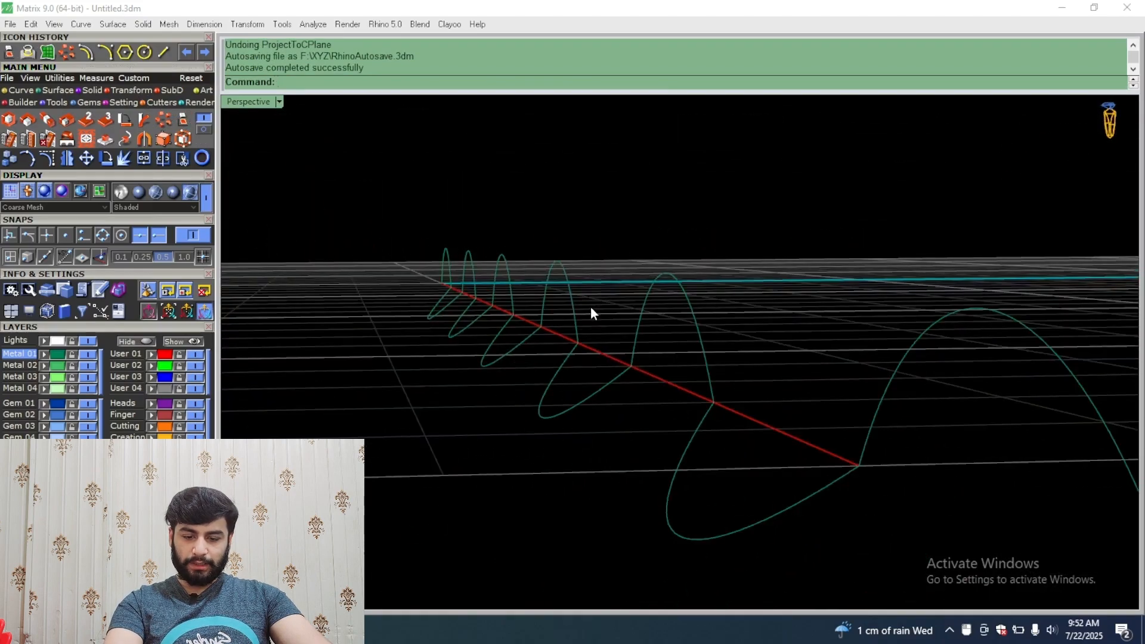
pyautogui.hotkey('ctrl', 'y')
# Step: Select all seven flattened wave curves and group them, and restore the four-view layout
pyautogui.moveTo(686, 238); pyautogui.dragTo(547, 281, button='right')
pyautogui.scroll(-8, 547, 281)
pyautogui.moveTo(892, 197); pyautogui.dragTo(513, 316)
pyautogui.moveTo(485, 275); pyautogui.dragTo(462, 352, button='right')
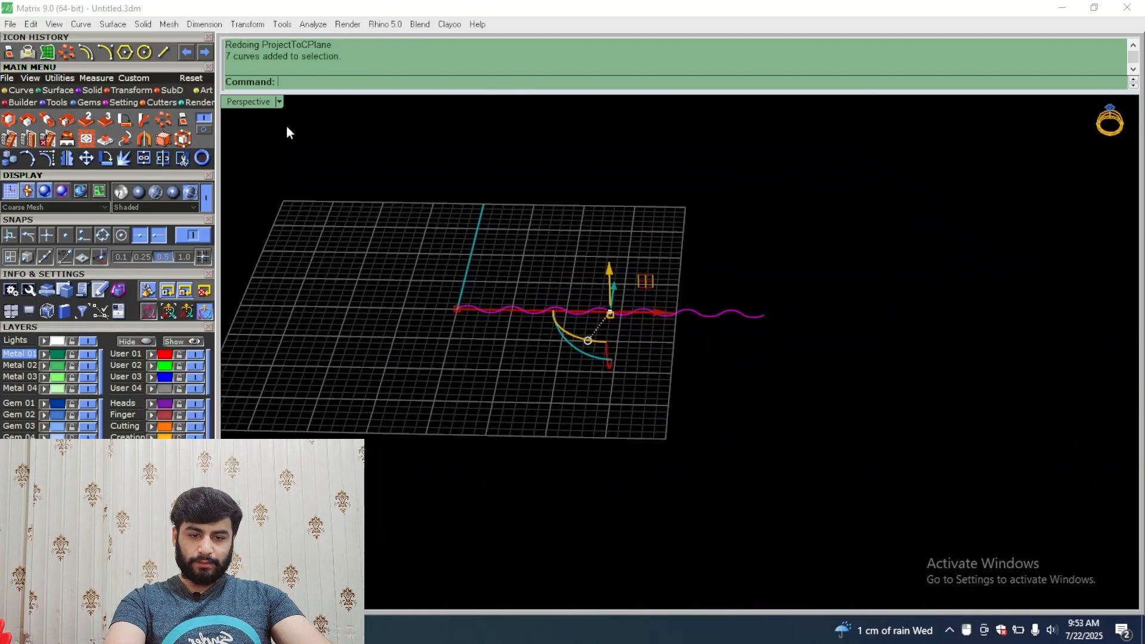
pyautogui.hotkey('ctrl', 'g')
pyautogui.doubleClick(255, 103)
pyautogui.scroll(-2, 328, 365)
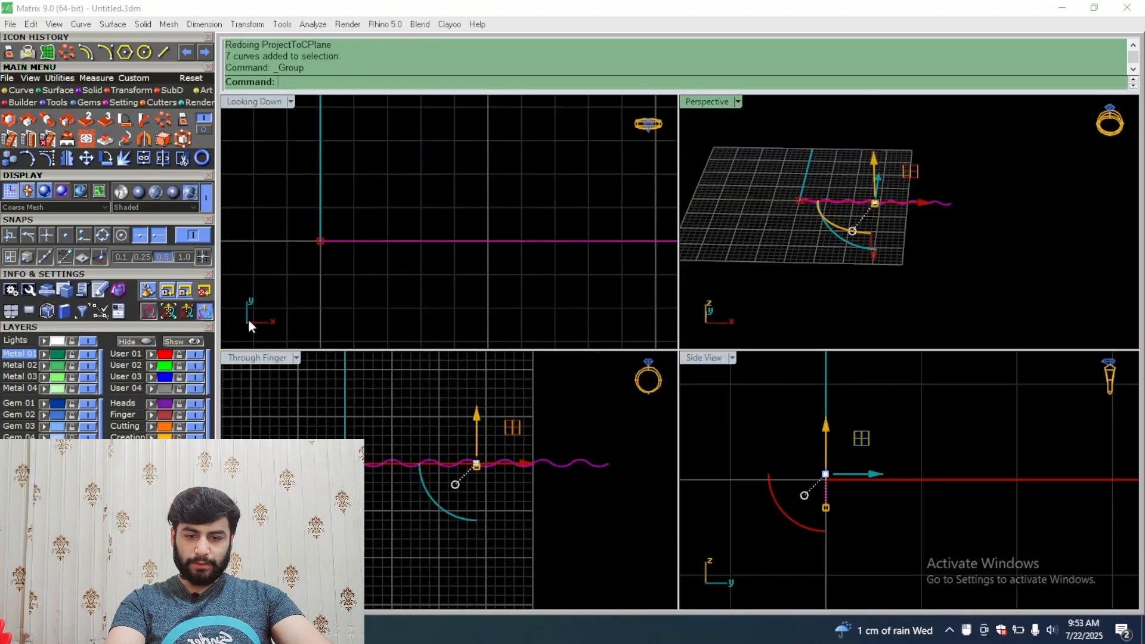
# Step: Try to copy the wave group in the Looking Down view at a distance of 1 above the original, and undo the copies
pyautogui.press('Escape')
pyautogui.doubleClick(260, 105)
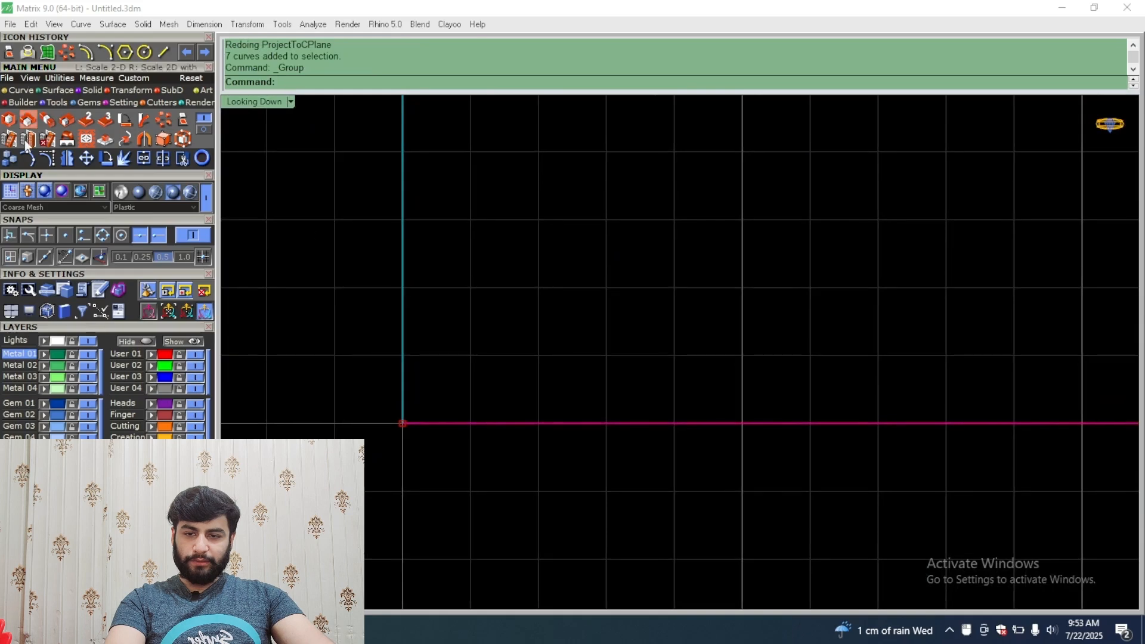
pyautogui.click(12, 159)
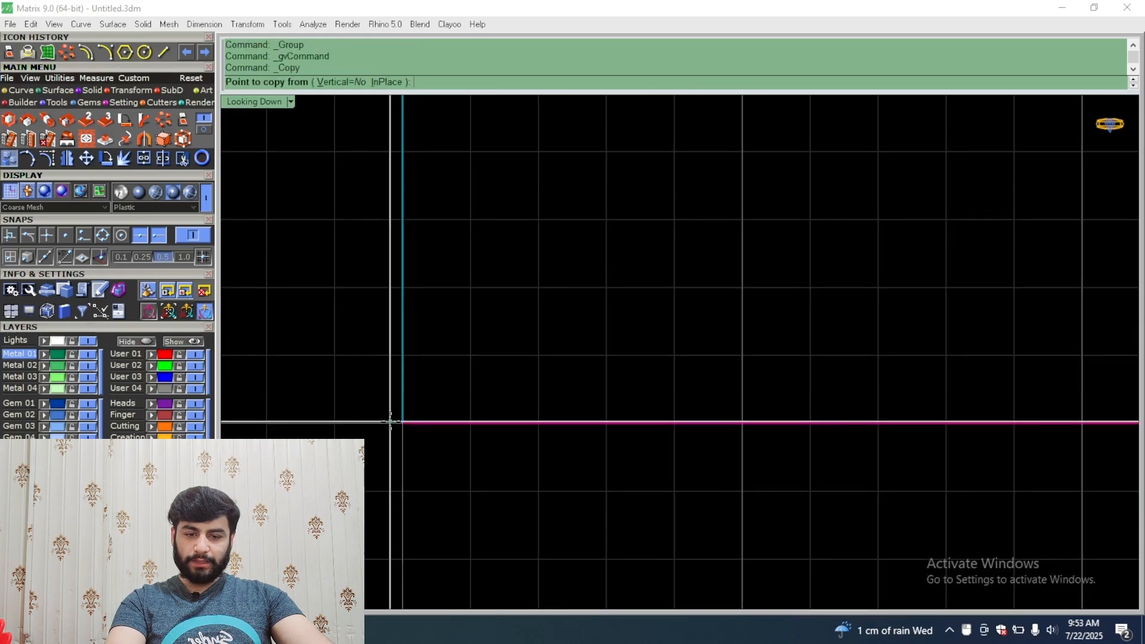
pyautogui.click(399, 421)
pyautogui.write('1')
pyautogui.press('Return')
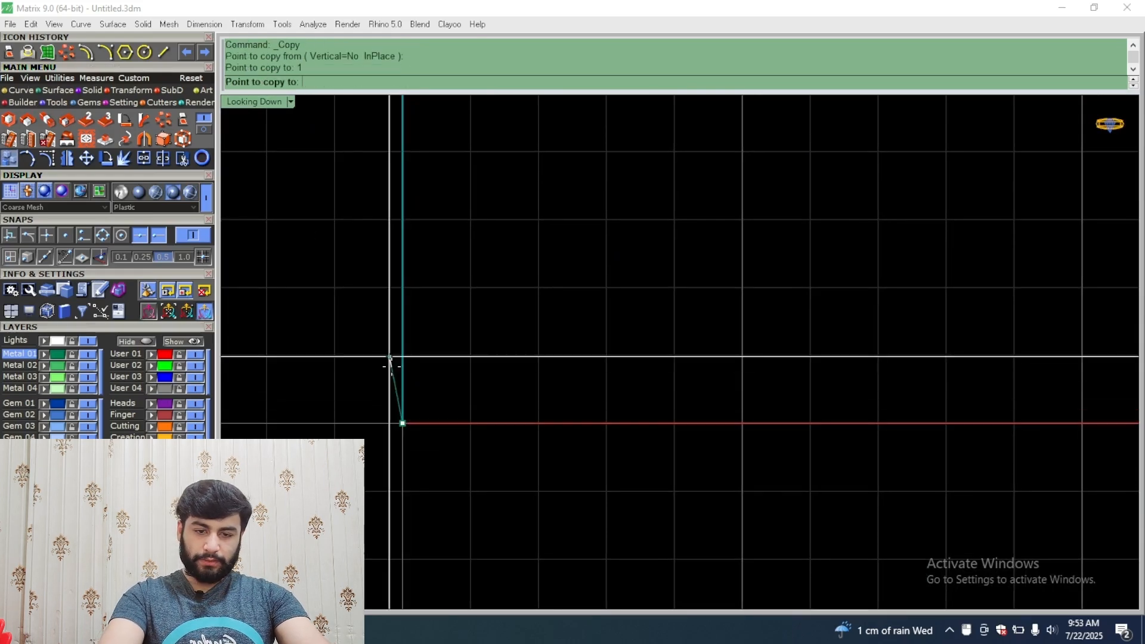
pyautogui.click(390, 366)
pyautogui.scroll(3, 388, 366)
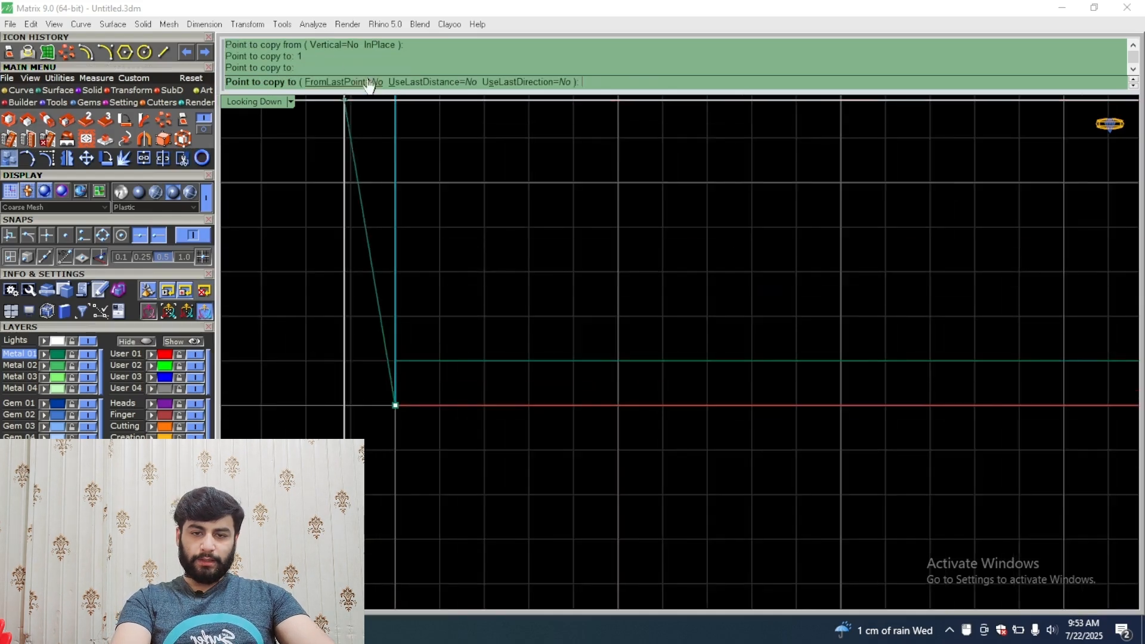
pyautogui.moveTo(393, 218); pyautogui.dragTo(336, 434, button='right')
pyautogui.click(366, 178)
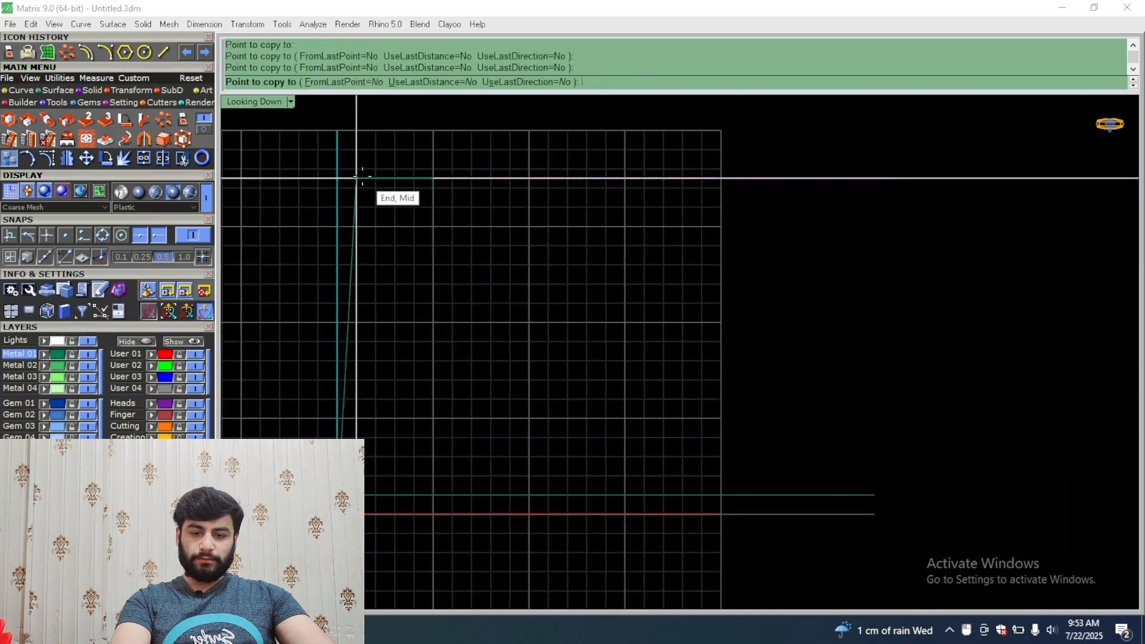
pyautogui.rightClick(356, 338)
pyautogui.scroll(10, 349, 506)
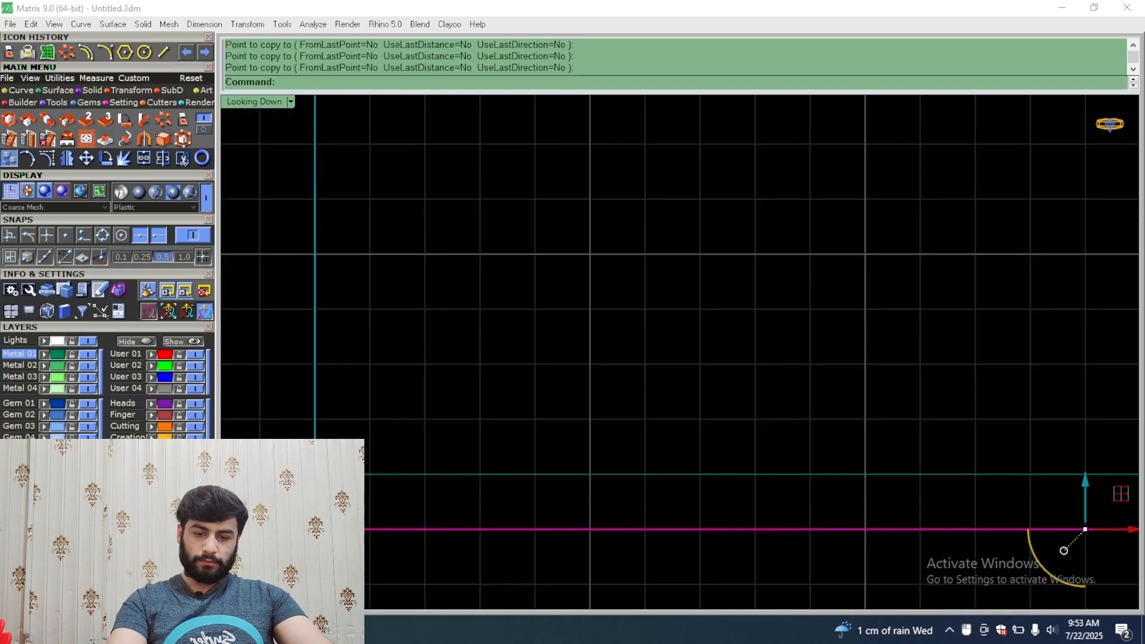
pyautogui.hotkey('ctrl', 'z')
# Step: Copy the wave group upward at a distance of 1 with FromLastPoint, UseLastDistance and UseLastDirection all set to Yes
pyautogui.moveTo(316, 528); pyautogui.dragTo(312, 529, button='right')
pyautogui.rightClick(312, 529)
pyautogui.click(312, 529)
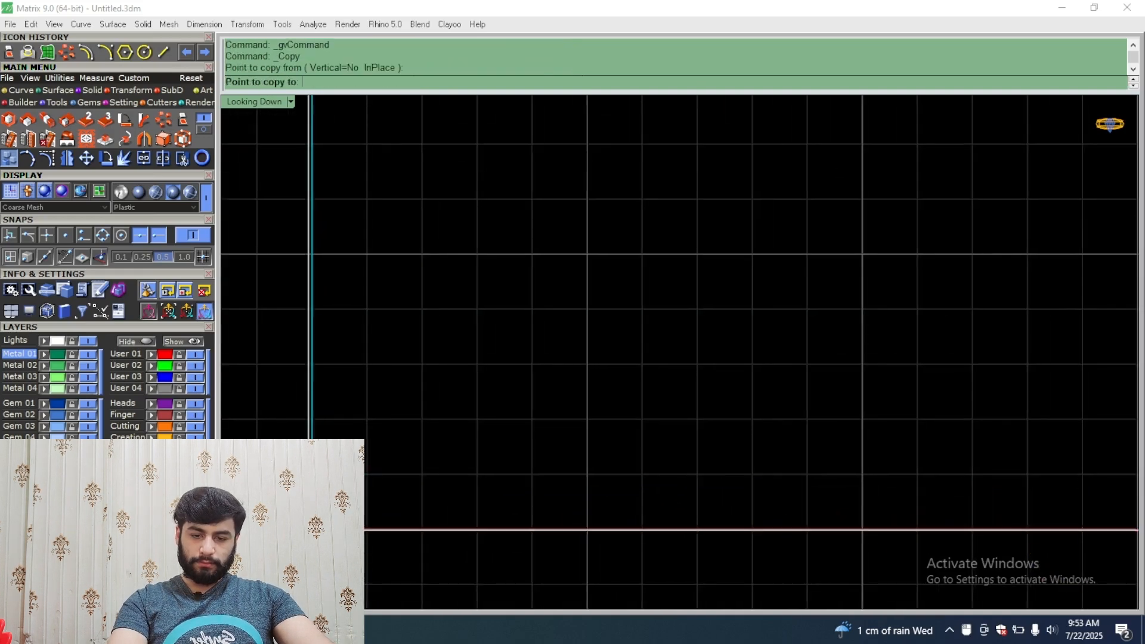
pyautogui.write('1')
pyautogui.press('Return')
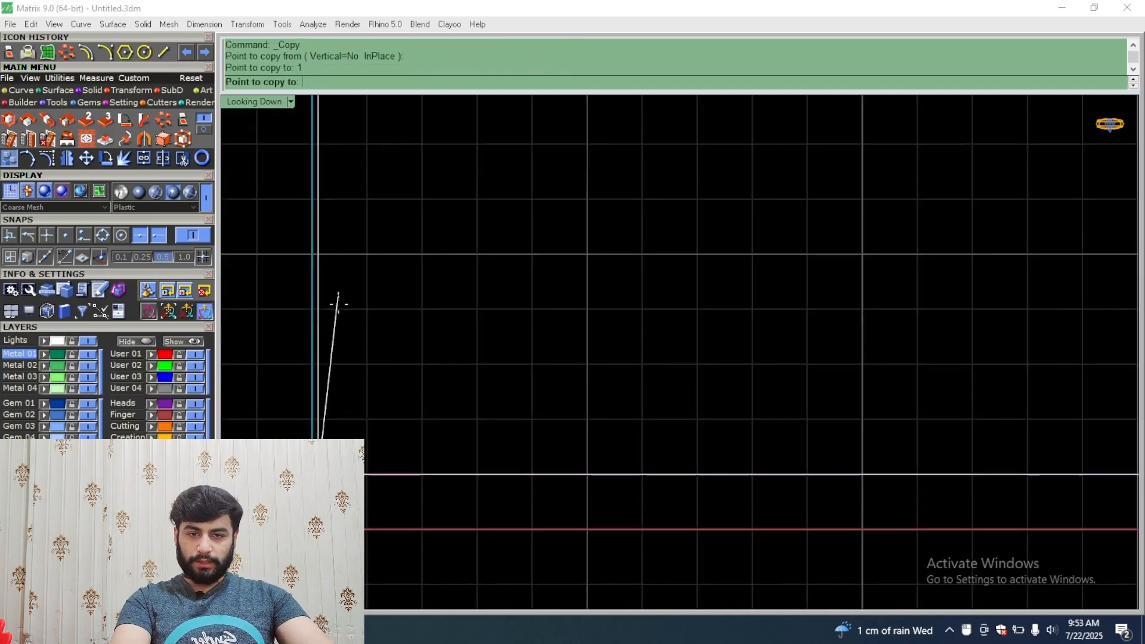
pyautogui.click(357, 81)
pyautogui.click(412, 81)
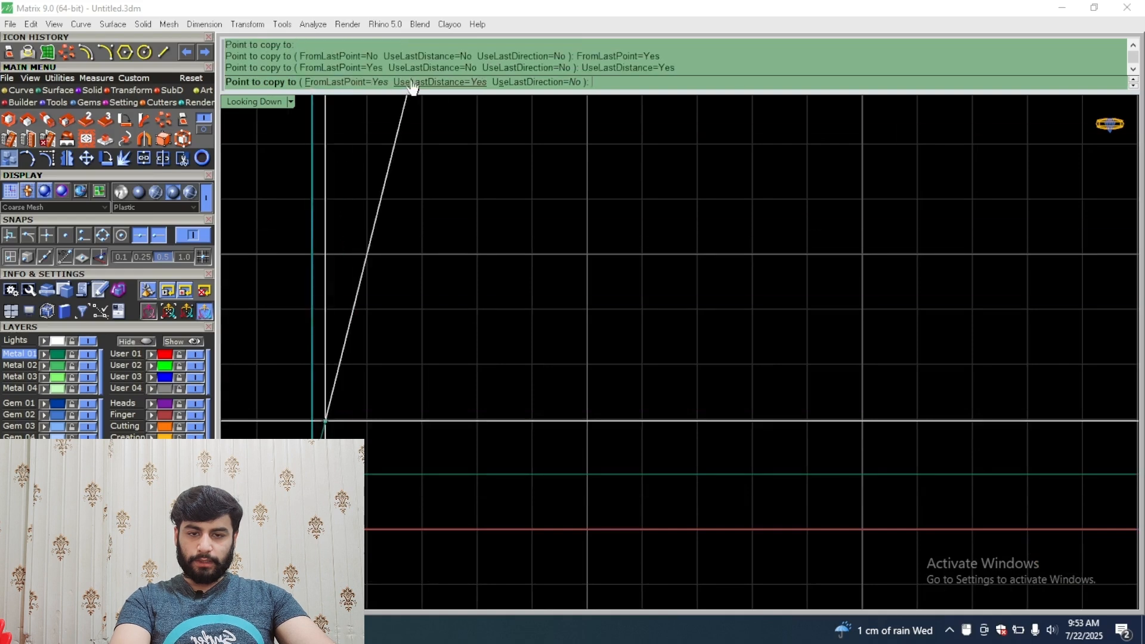
pyautogui.click(495, 84)
pyautogui.scroll(-12, 394, 248)
pyautogui.moveTo(396, 250); pyautogui.dragTo(322, 457, button='right')
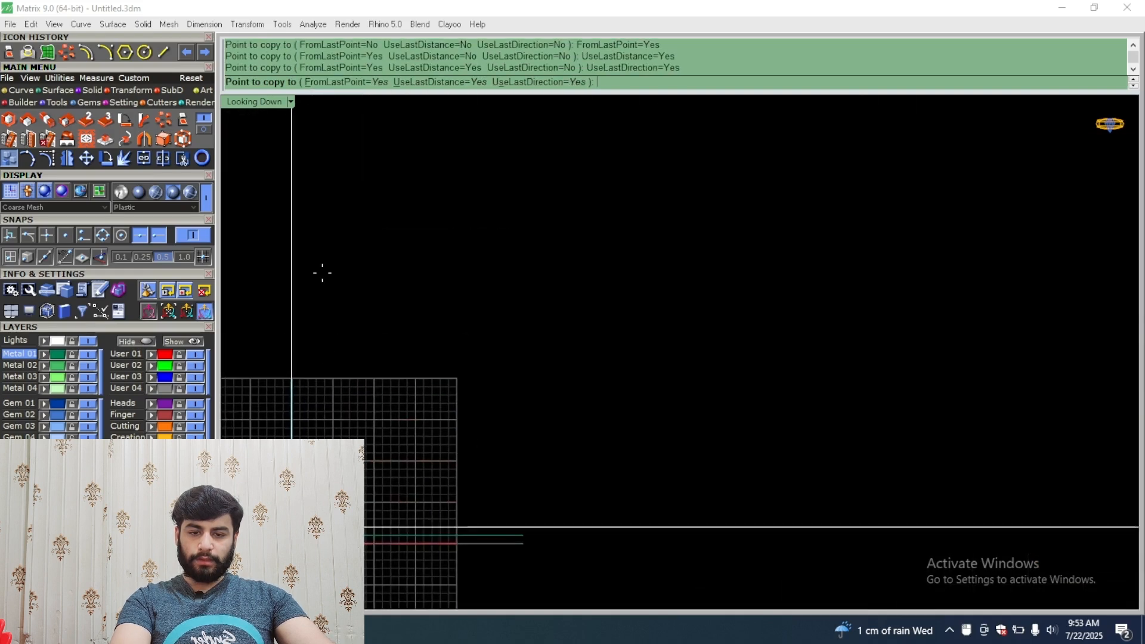
# Step: Place repeated copies of the wave row upward at the same spacing until there are 24 rows in total
pyautogui.click(321, 272)
pyautogui.click(322, 272)
pyautogui.click(322, 272)
pyautogui.click(321, 272)
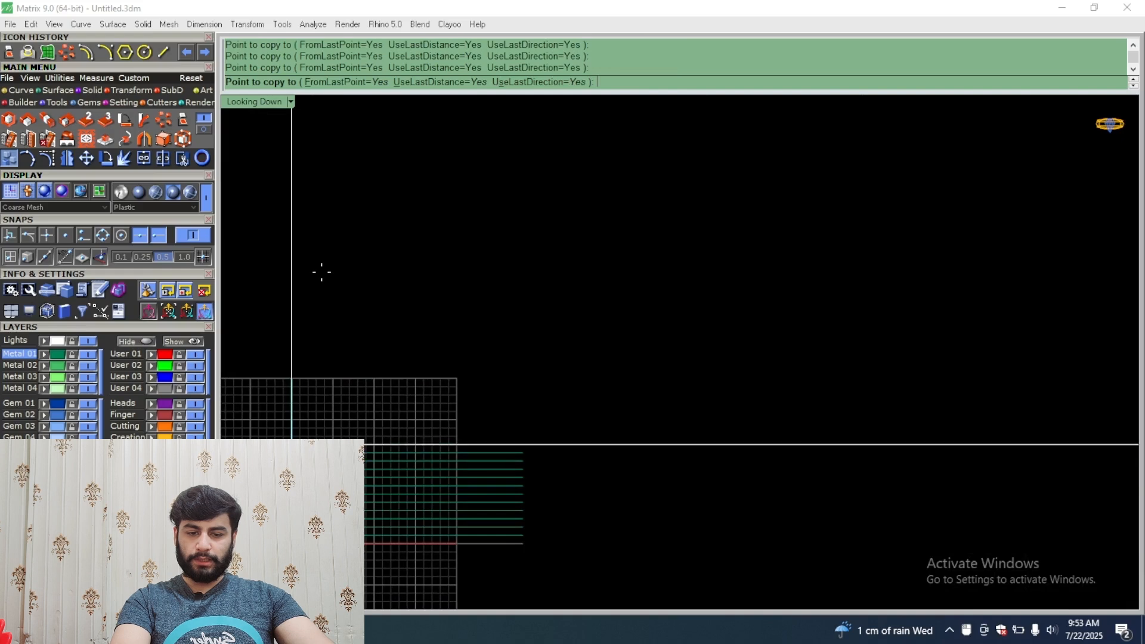
pyautogui.click(321, 272)
pyautogui.click(320, 272)
pyautogui.click(320, 272)
pyautogui.click(320, 272)
pyautogui.click(320, 272)
pyautogui.click(320, 271)
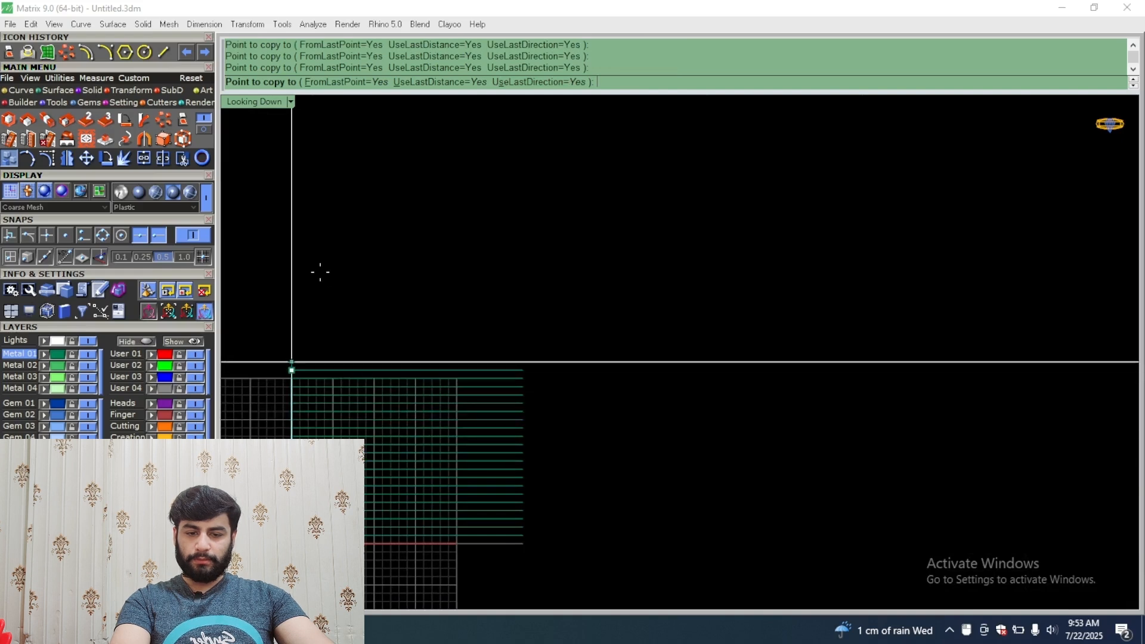
pyautogui.click(320, 272)
pyautogui.click(320, 271)
pyautogui.press('Return')
# Step: Select all the wave rows, group them, and restore the four-view layout
pyautogui.moveTo(484, 430); pyautogui.dragTo(483, 552)
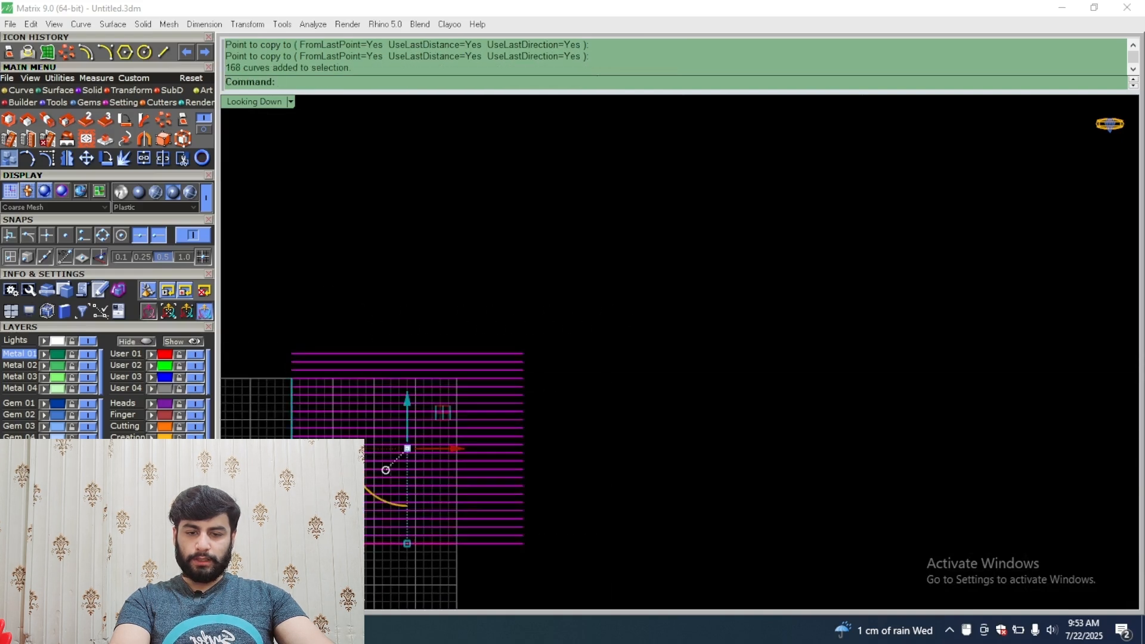
pyautogui.moveTo(276, 317); pyautogui.dragTo(376, 238, button='right')
pyautogui.doubleClick(252, 101)
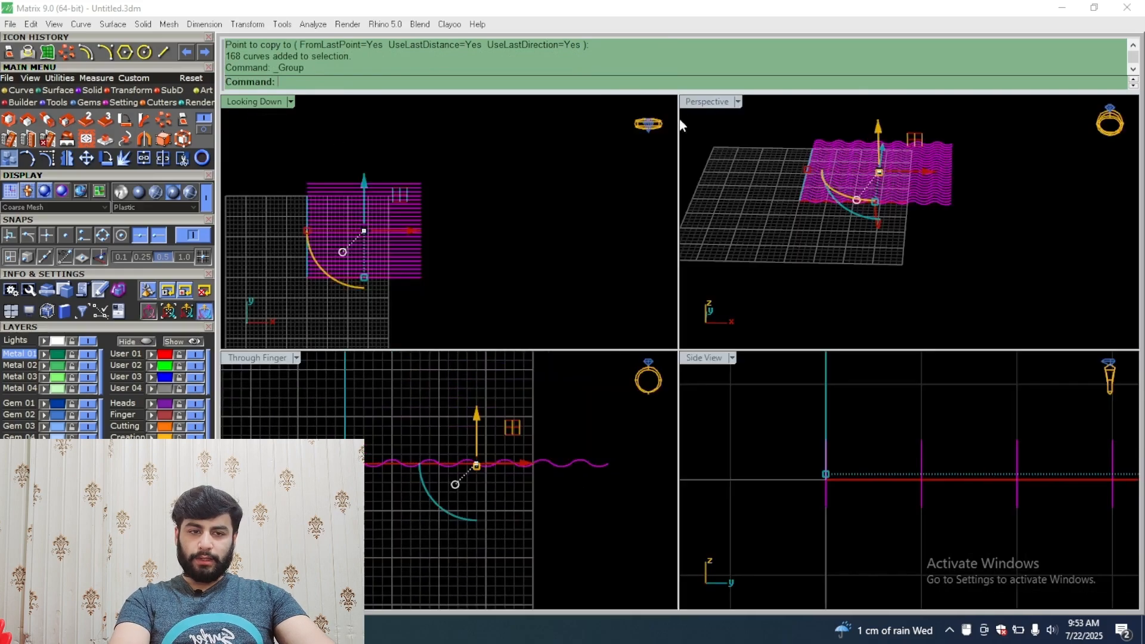
# Step: Try to rotate a pasted duplicate of the wave group across the original rows in the Perspective view, and undo the rotation
pyautogui.doubleClick(703, 102)
pyautogui.moveTo(578, 262); pyautogui.dragTo(590, 320, button='right')
pyautogui.moveTo(655, 240); pyautogui.dragTo(641, 299, button='right')
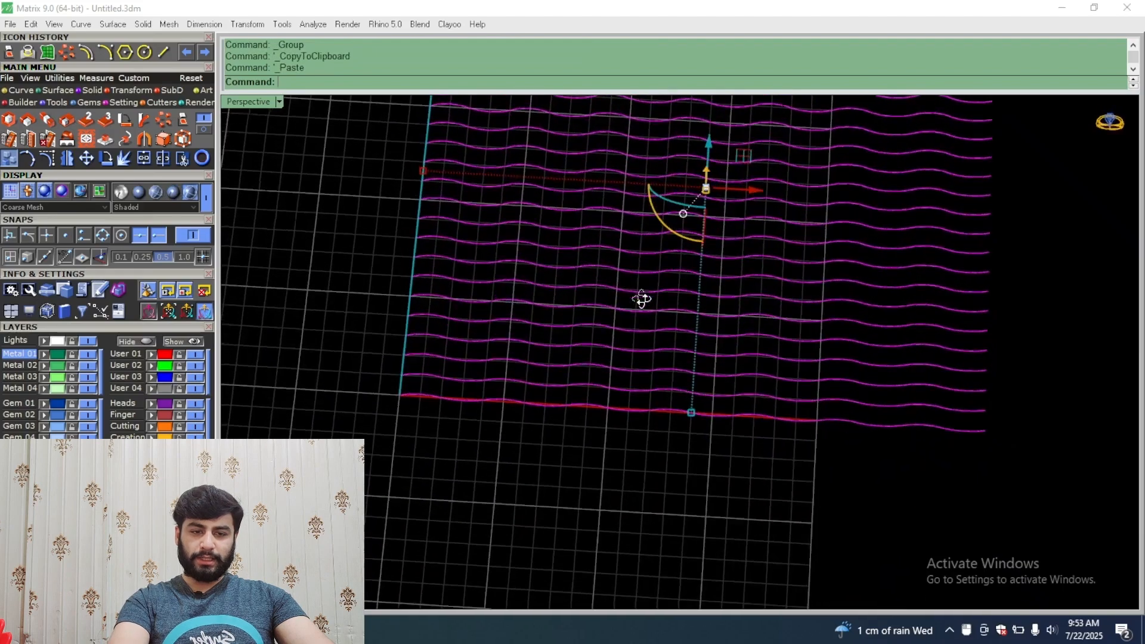
pyautogui.moveTo(668, 230); pyautogui.dragTo(751, 222)
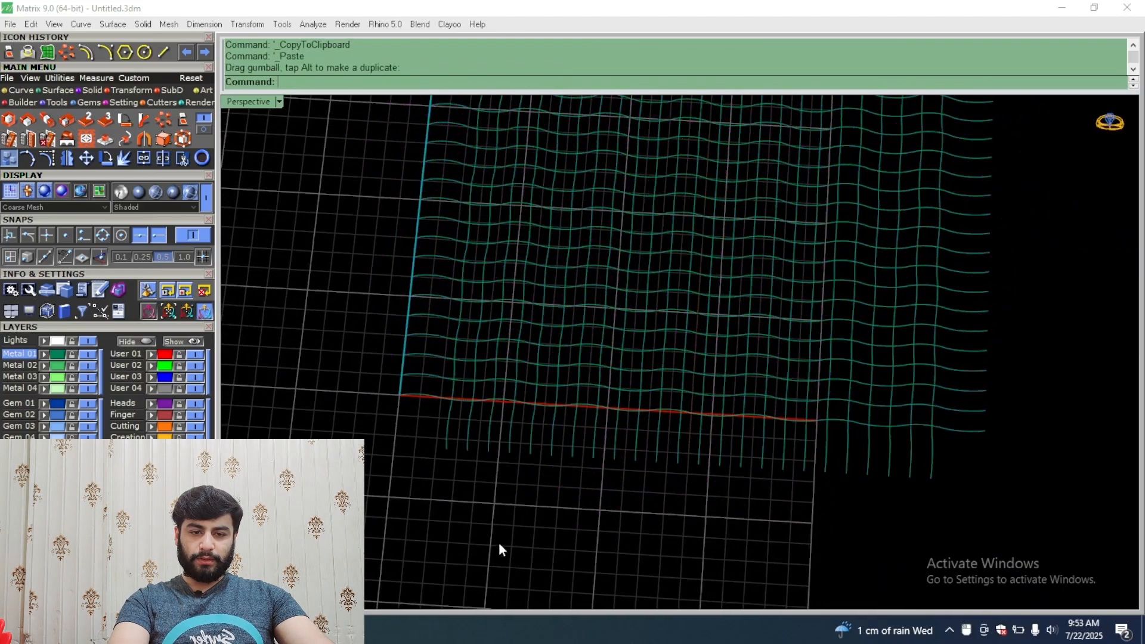
pyautogui.moveTo(500, 544)
pyautogui.mouseDown(button='right')
pyautogui.moveTo(521, 393)
pyautogui.moveTo(631, 284)
pyautogui.moveTo(708, 274)
pyautogui.moveTo(750, 287)
pyautogui.moveTo(741, 299)
pyautogui.moveTo(739, 263)
pyautogui.moveTo(710, 263)
pyautogui.moveTo(674, 322)
pyautogui.moveTo(642, 335)
pyautogui.moveTo(476, 298)
pyautogui.moveTo(388, 383)
pyautogui.moveTo(414, 333)
pyautogui.moveTo(533, 282)
pyautogui.moveTo(713, 410)
pyautogui.moveTo(713, 327)
pyautogui.moveTo(616, 391)
pyautogui.moveTo(498, 227)
pyautogui.moveTo(460, 276)
pyautogui.mouseUp(button='right')
pyautogui.hotkey('ctrl', 'z')
# Step: Examine the height and spacing of the wave rows from a low angle and from above
pyautogui.click(713, 411)
pyautogui.scroll(-6, 714, 327)
pyautogui.scroll(5, 659, 270)
pyautogui.moveTo(713, 309); pyautogui.dragTo(439, 302, button='right')
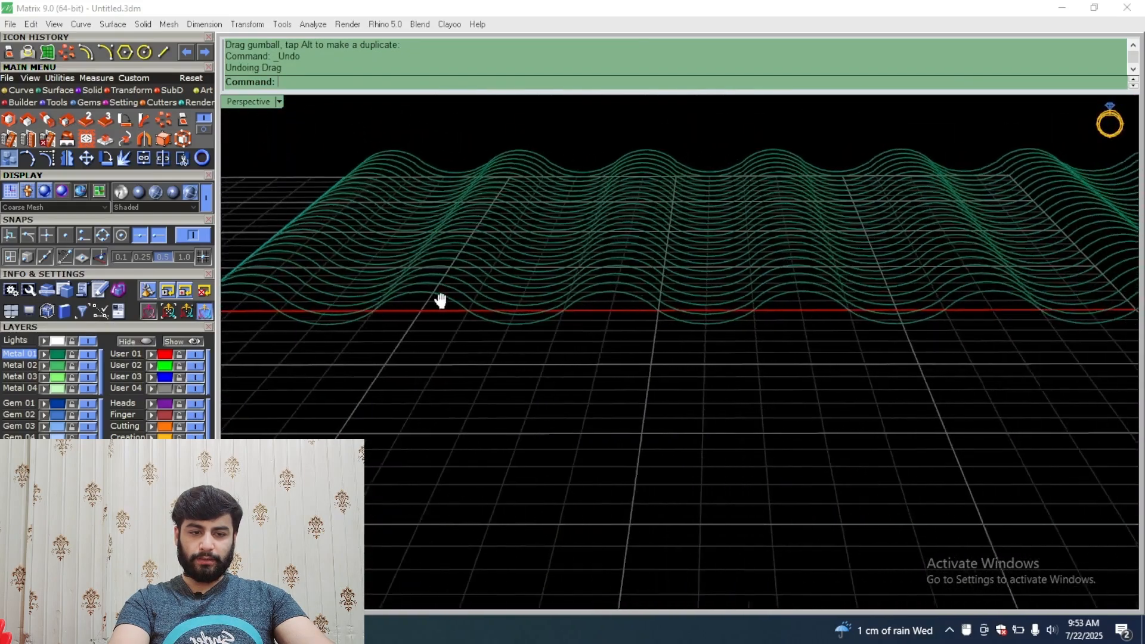
pyautogui.moveTo(803, 311); pyautogui.dragTo(555, 342, button='right')
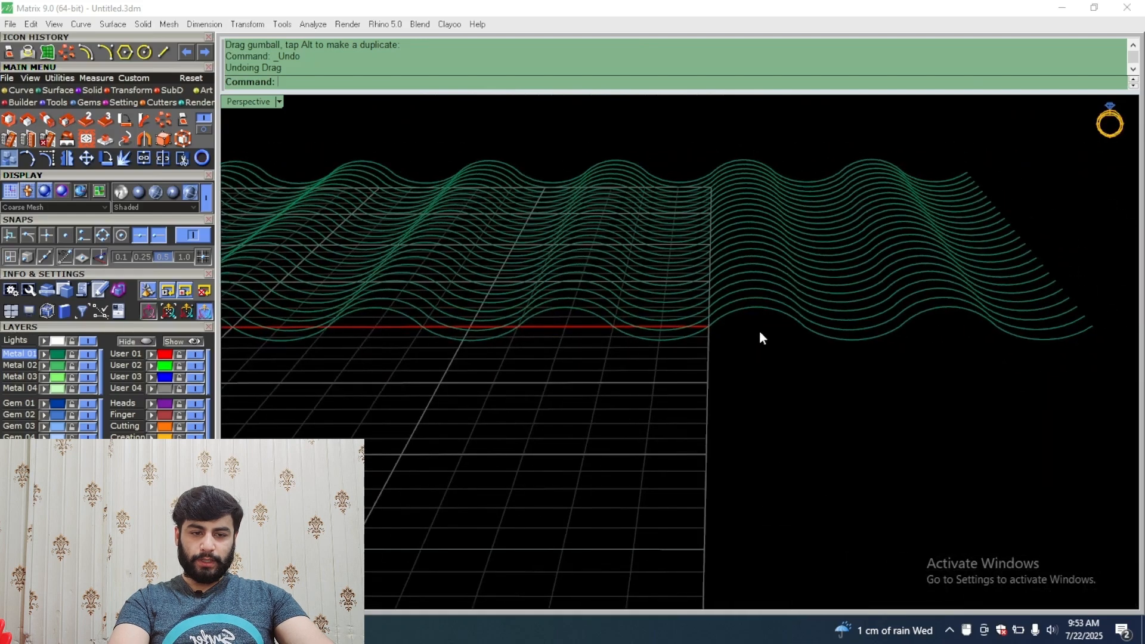
pyautogui.moveTo(759, 338); pyautogui.dragTo(649, 385, button='right')
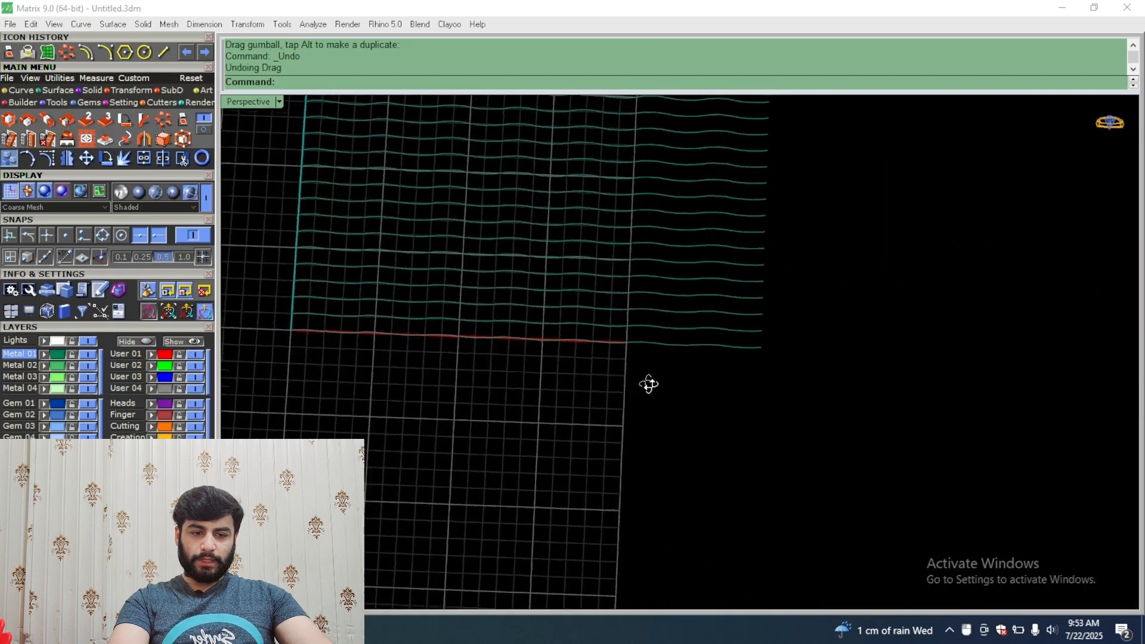
pyautogui.keyDown('shift'); pyautogui.moveTo(514, 281); pyautogui.dragTo(660, 443, button='right'); pyautogui.keyUp('shift')
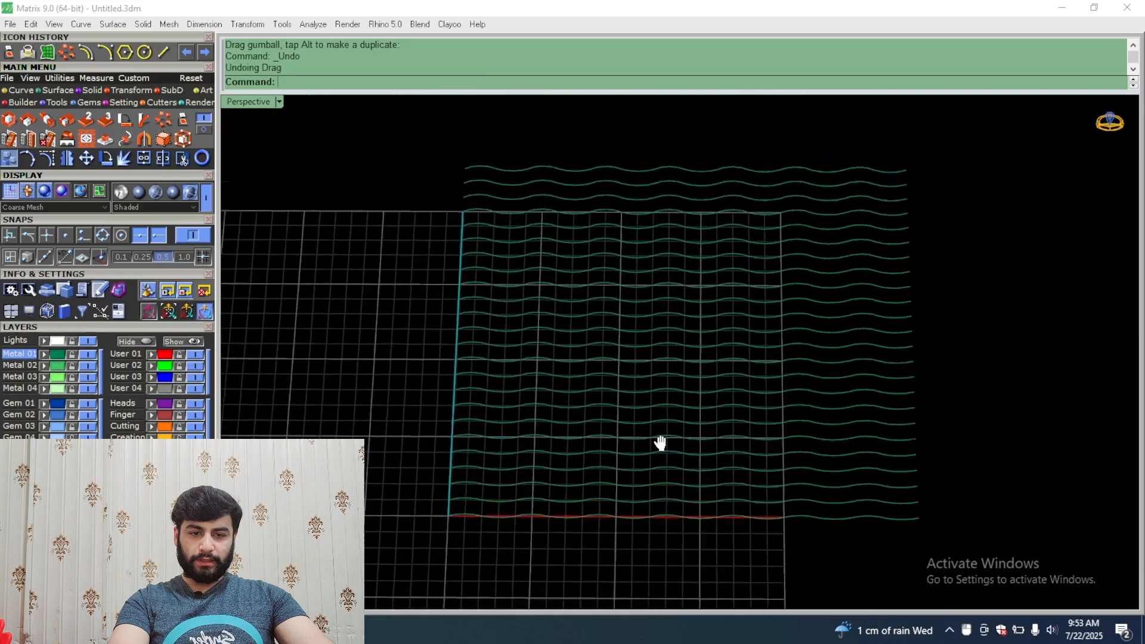
pyautogui.scroll(3, 521, 519)
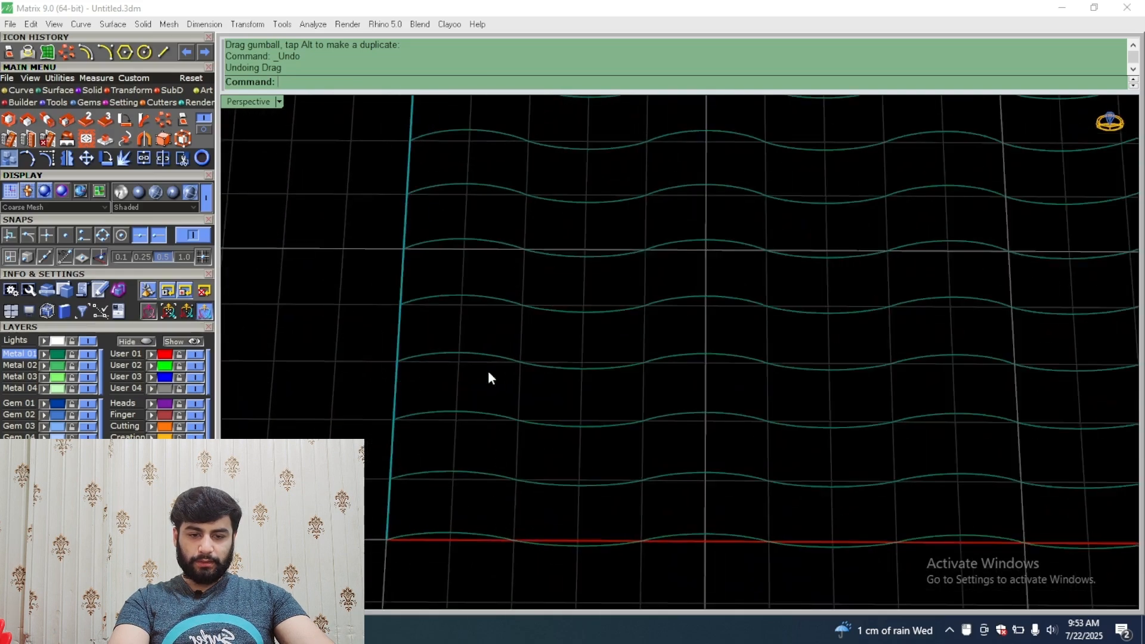
# Step: Ungroup the wave rows and group only the seven rows nearest the red axis
pyautogui.click(470, 183)
pyautogui.click(510, 174)
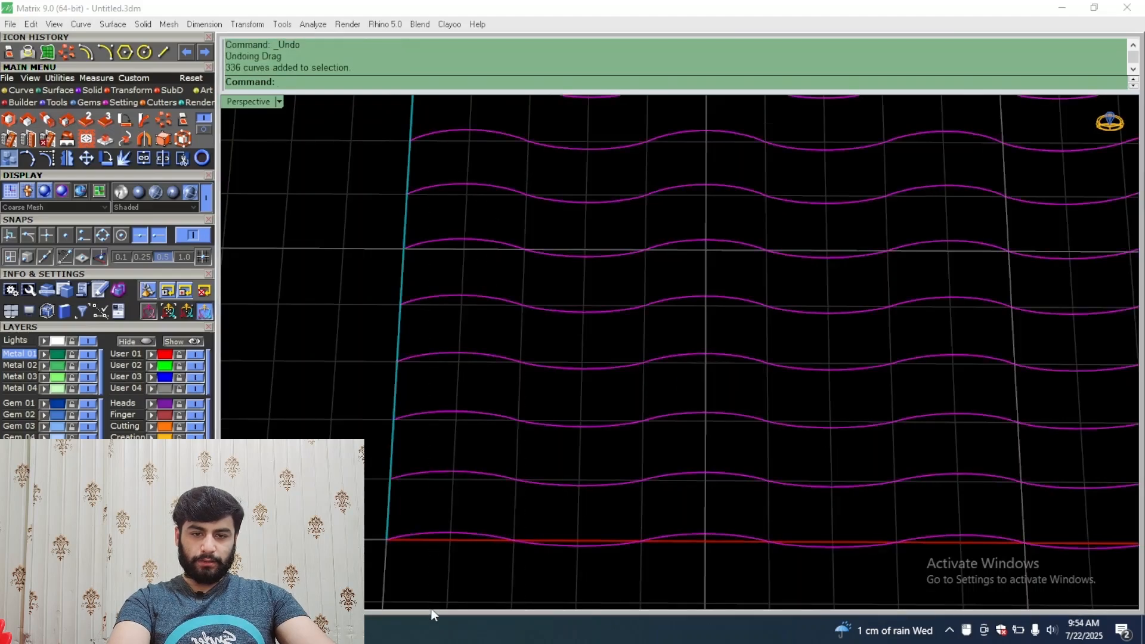
pyautogui.moveTo(560, 174); pyautogui.dragTo(433, 617)
pyautogui.scroll(-5, 483, 446)
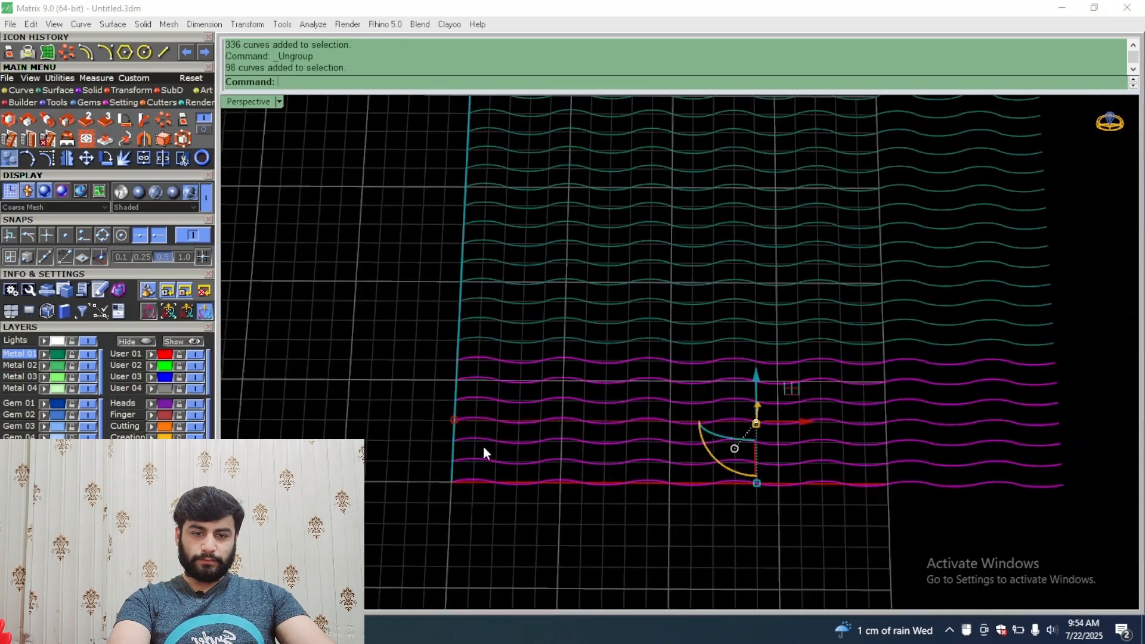
pyautogui.hotkey('ctrl', 'g')
# Step: Delete all the wave rows except the group of seven
pyautogui.moveTo(755, 237); pyautogui.dragTo(274, 561)
pyautogui.scroll(3, 652, 373)
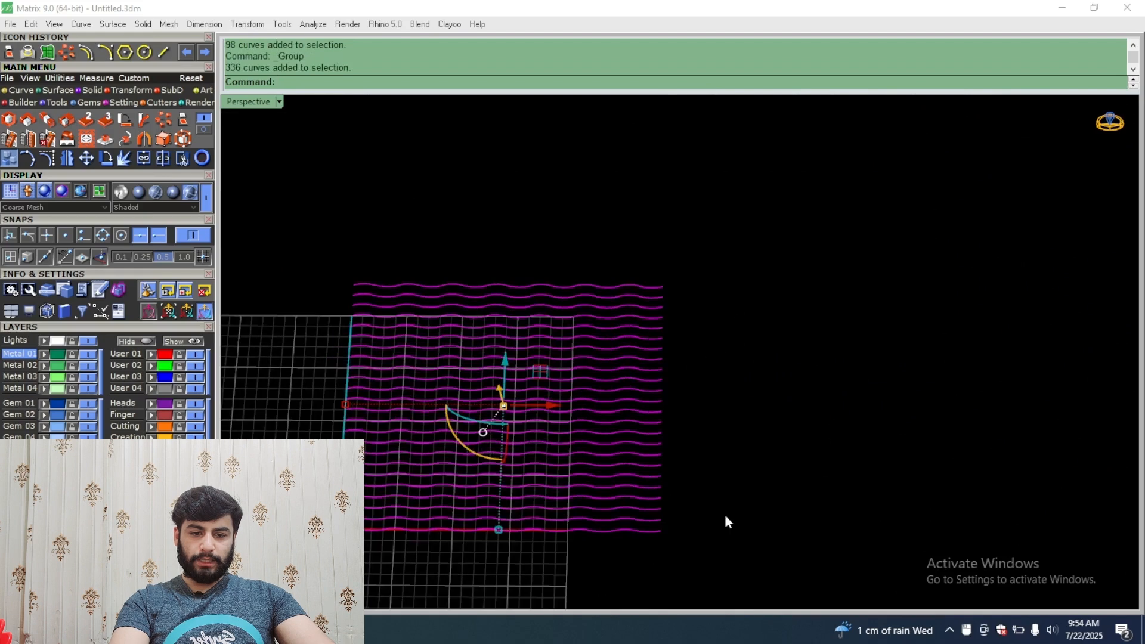
pyautogui.press('Delete')
# Step: Center the seven-row wave group on the construction plane origin in X, Y and Z with Center Object
pyautogui.moveTo(658, 385); pyautogui.dragTo(512, 593)
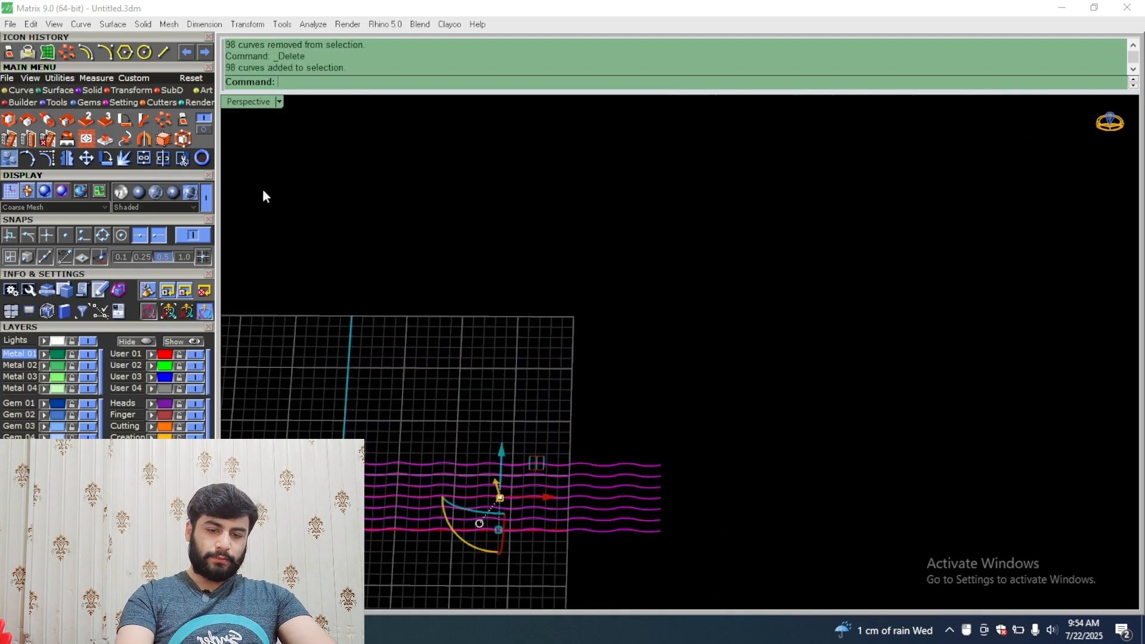
pyautogui.scroll(-4, 452, 229)
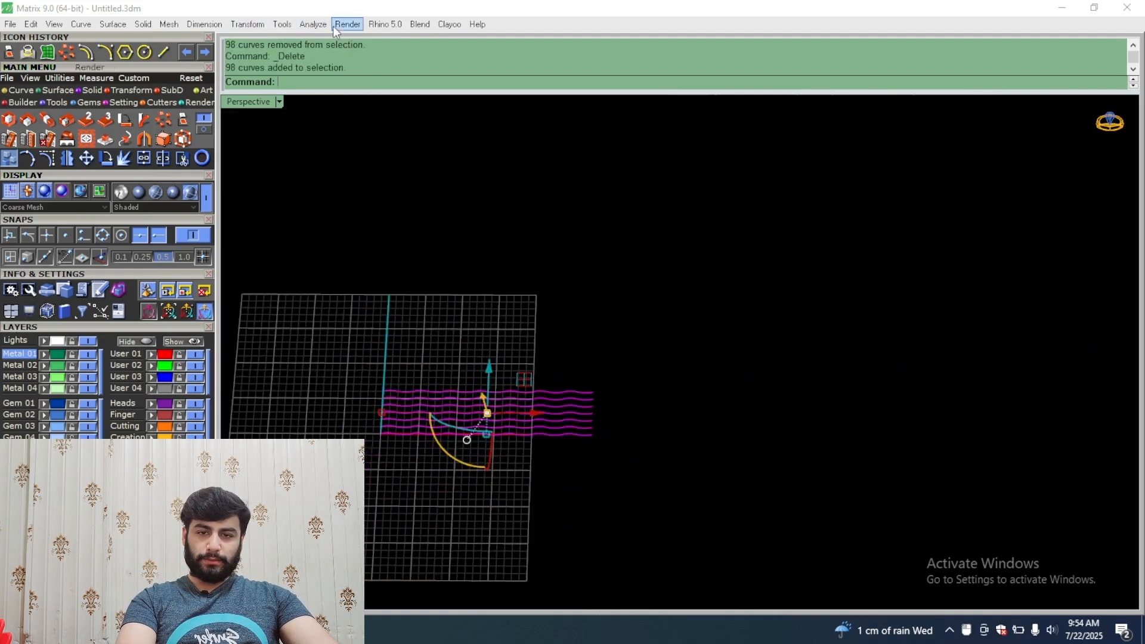
pyautogui.click(321, 25)
pyautogui.click(308, 349)
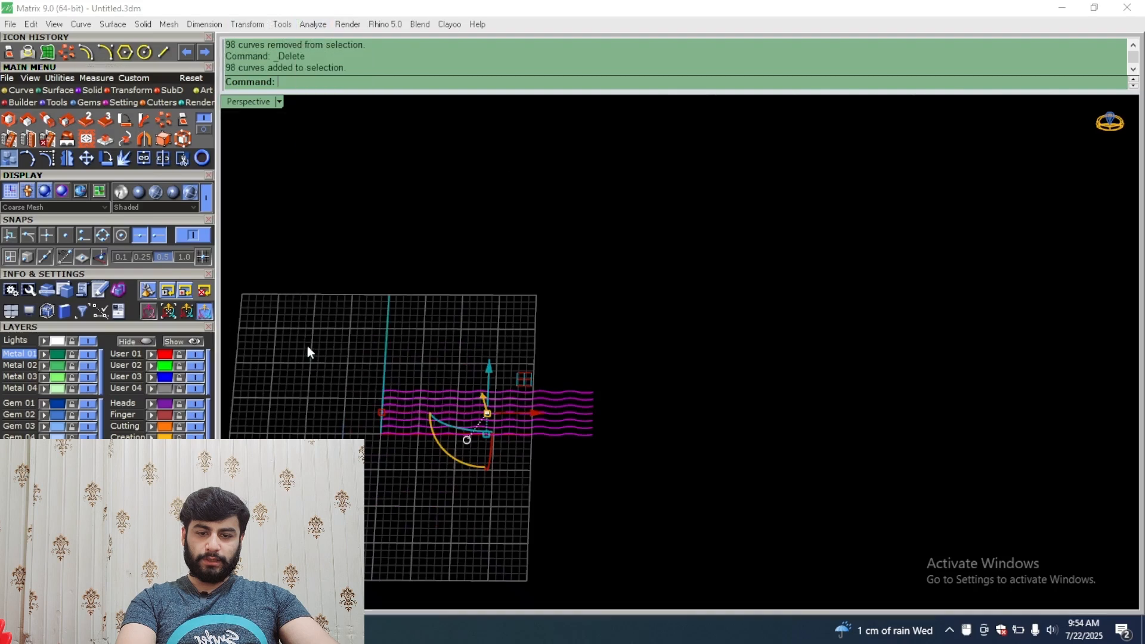
pyautogui.click(313, 25)
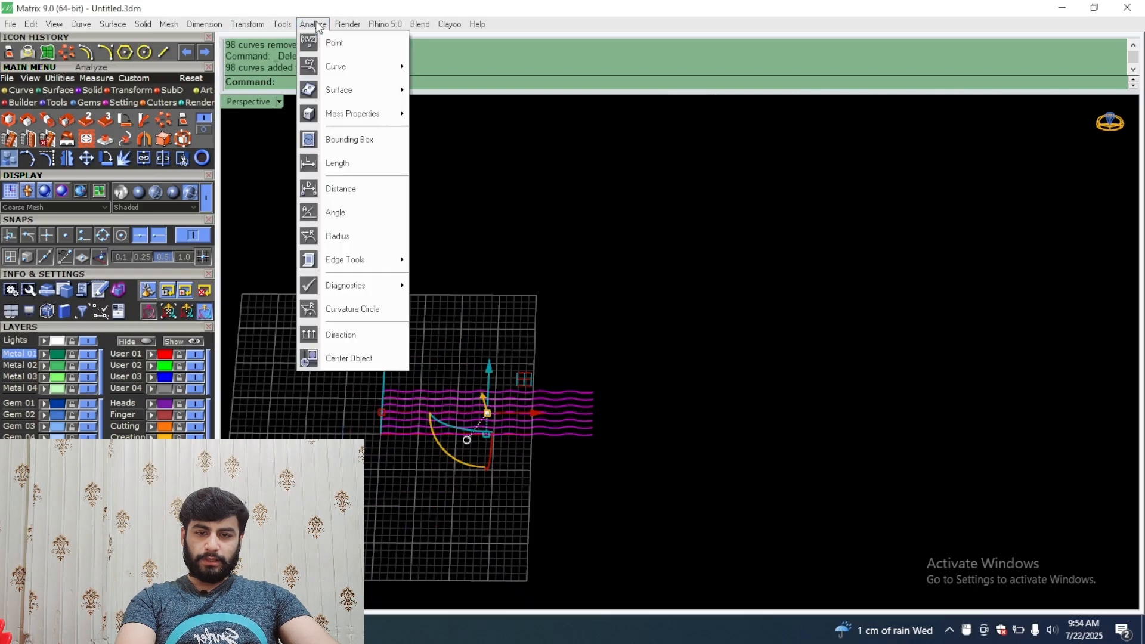
pyautogui.click(344, 357)
pyautogui.click(595, 415)
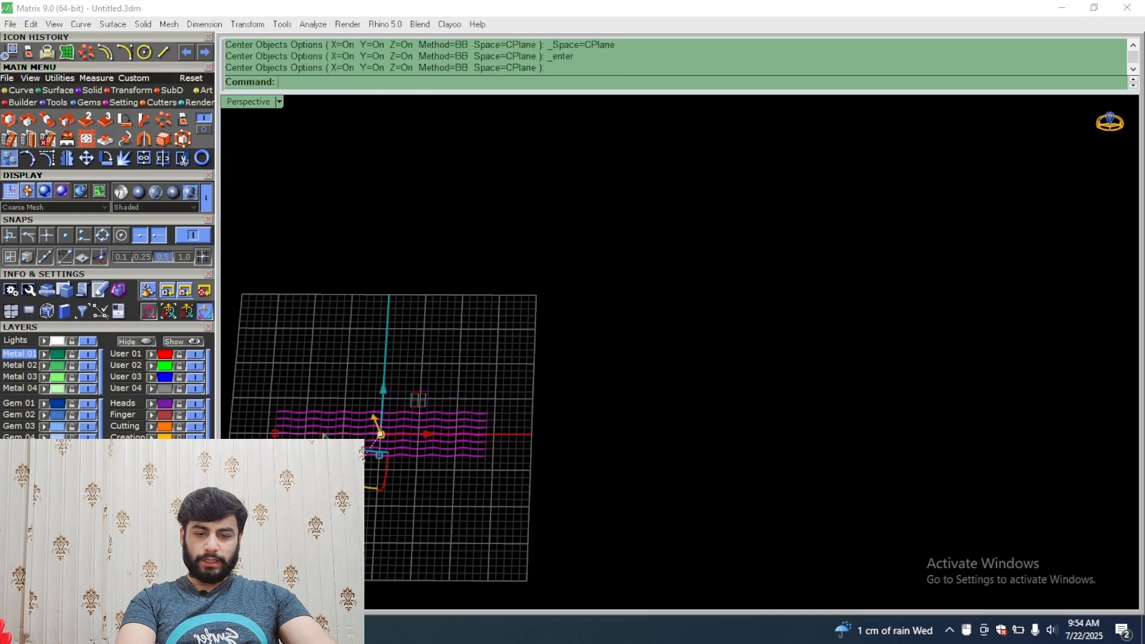
# Step: Scale the wave group down along the length of its rows to about 11 grid units, keeping the row spacing
pyautogui.scroll(2, 270, 428)
pyautogui.moveTo(259, 430); pyautogui.dragTo(358, 429)
pyautogui.click(362, 348)
pyautogui.scroll(7, 391, 412)
pyautogui.moveTo(438, 393)
pyautogui.mouseDown(button='right')
pyautogui.moveTo(454, 421)
pyautogui.moveTo(506, 383)
pyautogui.moveTo(572, 207)
pyautogui.moveTo(505, 267)
pyautogui.mouseUp(button='right')
pyautogui.click(453, 432)
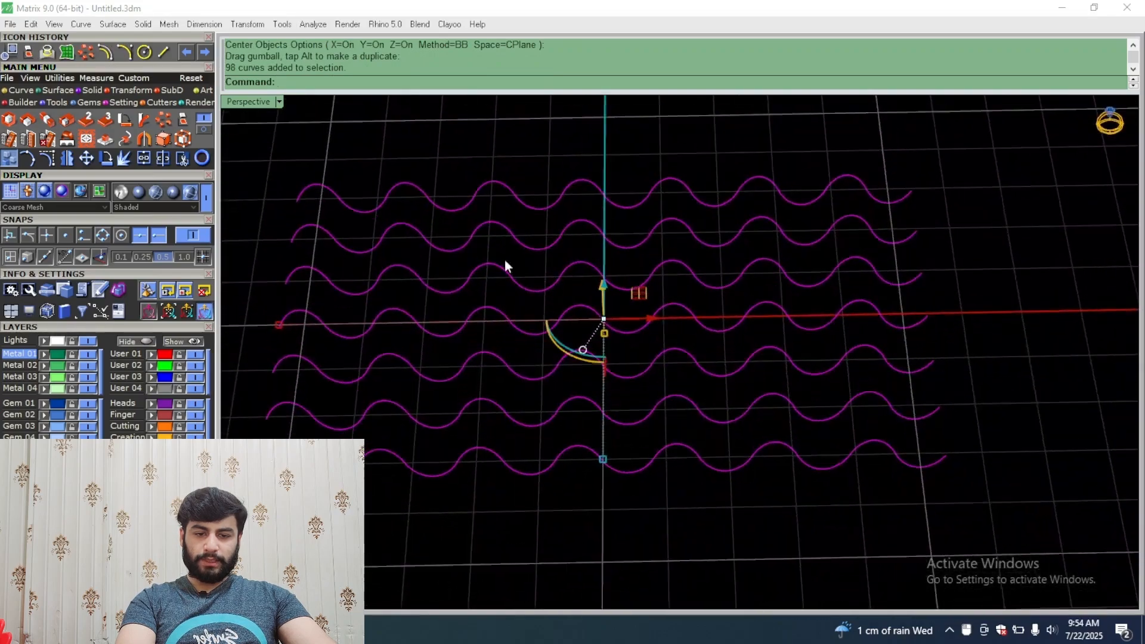
# Step: Scale the wave group in the Looking Down view to fill a square of 10 by 10 grid units around the origin
pyautogui.doubleClick(239, 100)
pyautogui.doubleClick(239, 102)
pyautogui.scroll(10, 388, 447)
pyautogui.moveTo(455, 497); pyautogui.dragTo(450, 302, button='right')
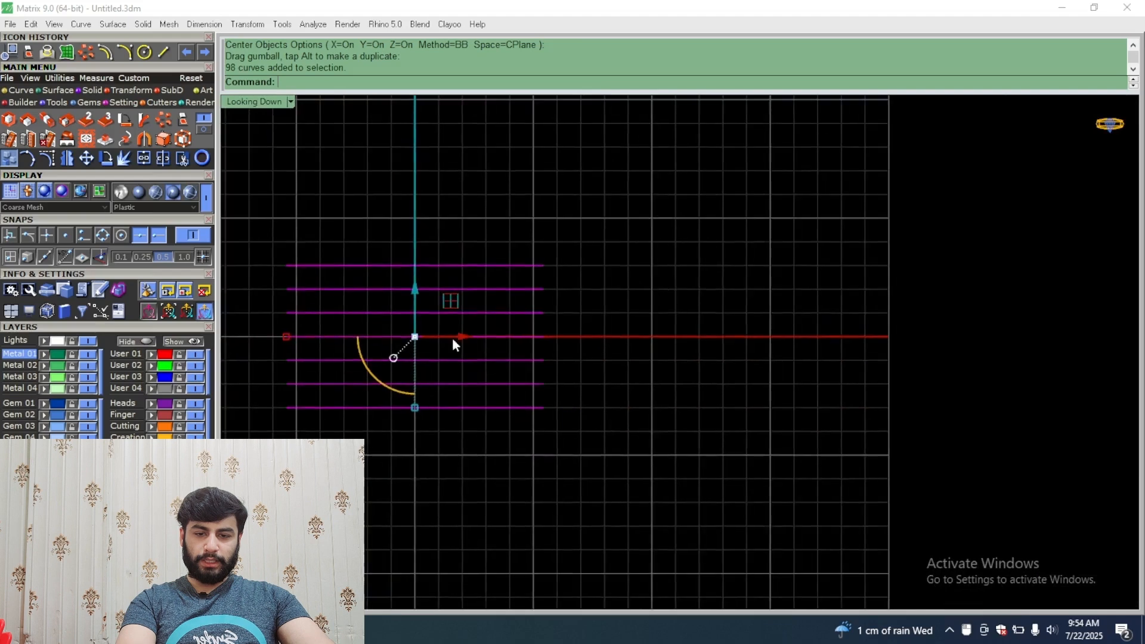
pyautogui.scroll(1, 416, 420)
pyautogui.scroll(1, 401, 388)
pyautogui.scroll(3, 360, 332)
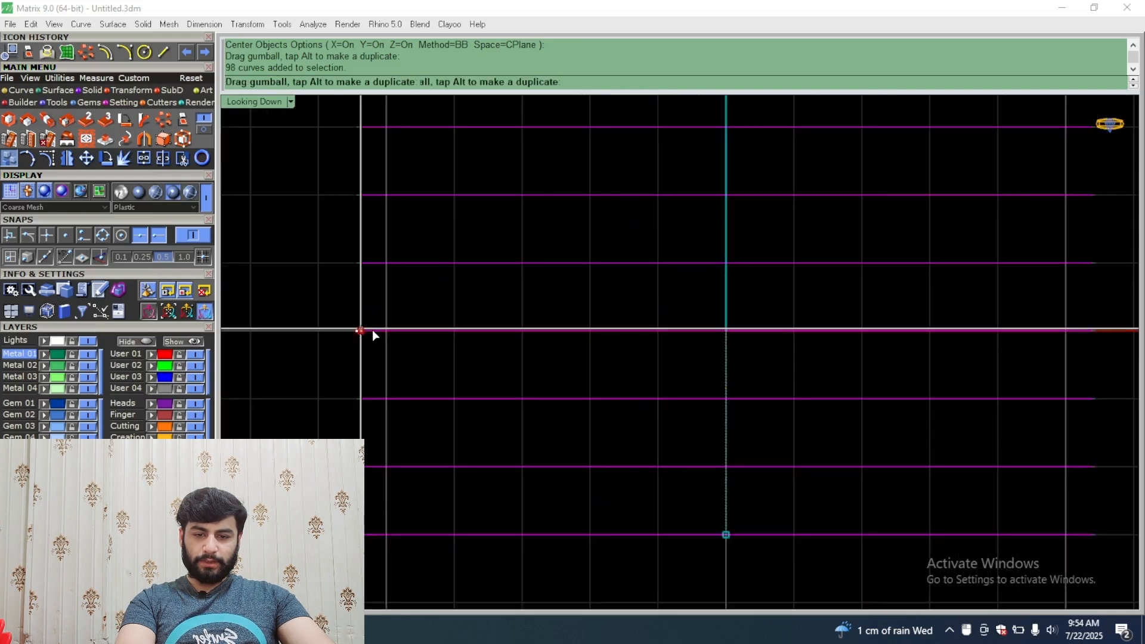
pyautogui.scroll(-5, 388, 334)
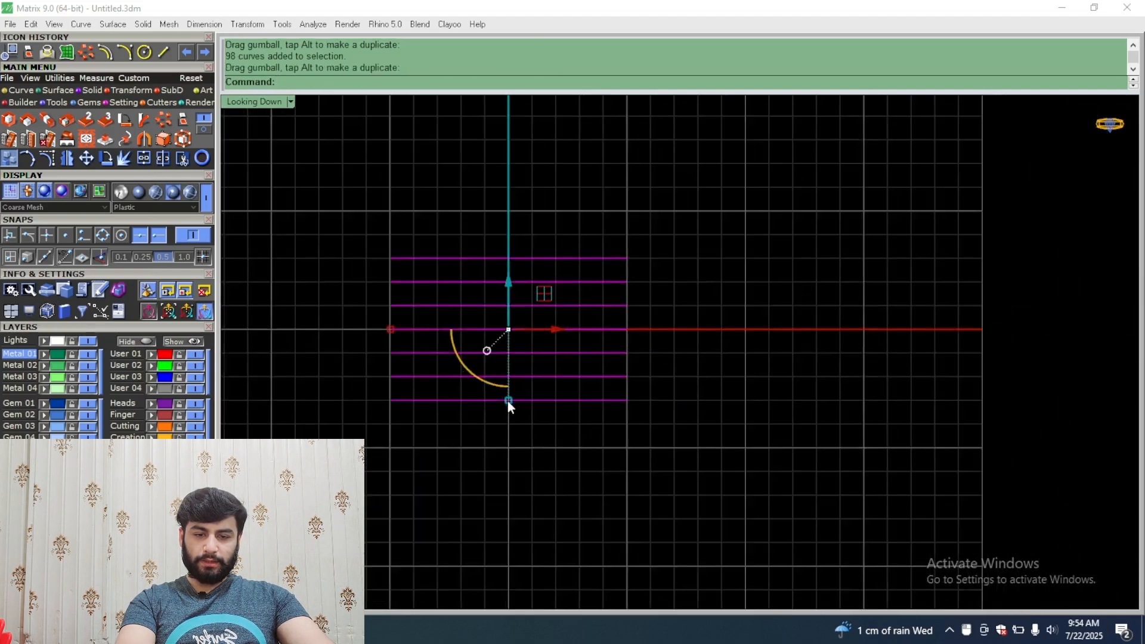
pyautogui.moveTo(508, 400); pyautogui.dragTo(508, 450)
# Step: Duplicate the wave group in place and rotate the copy 90 degrees so the rows cross
pyautogui.scroll(2, 513, 364)
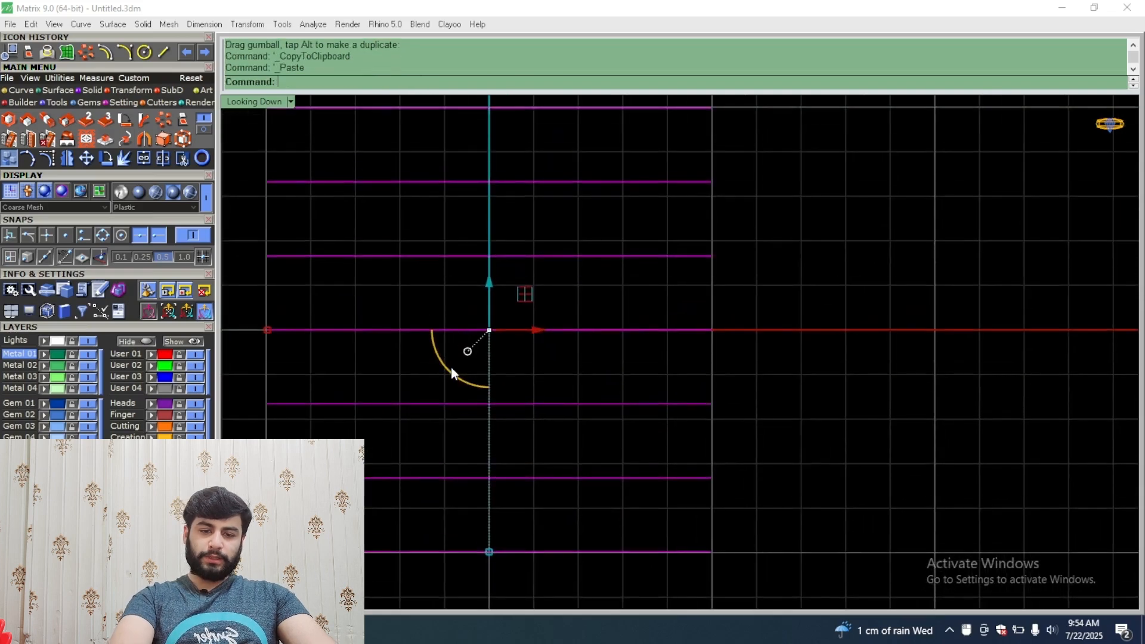
pyautogui.moveTo(450, 373); pyautogui.dragTo(541, 366)
pyautogui.doubleClick(255, 102)
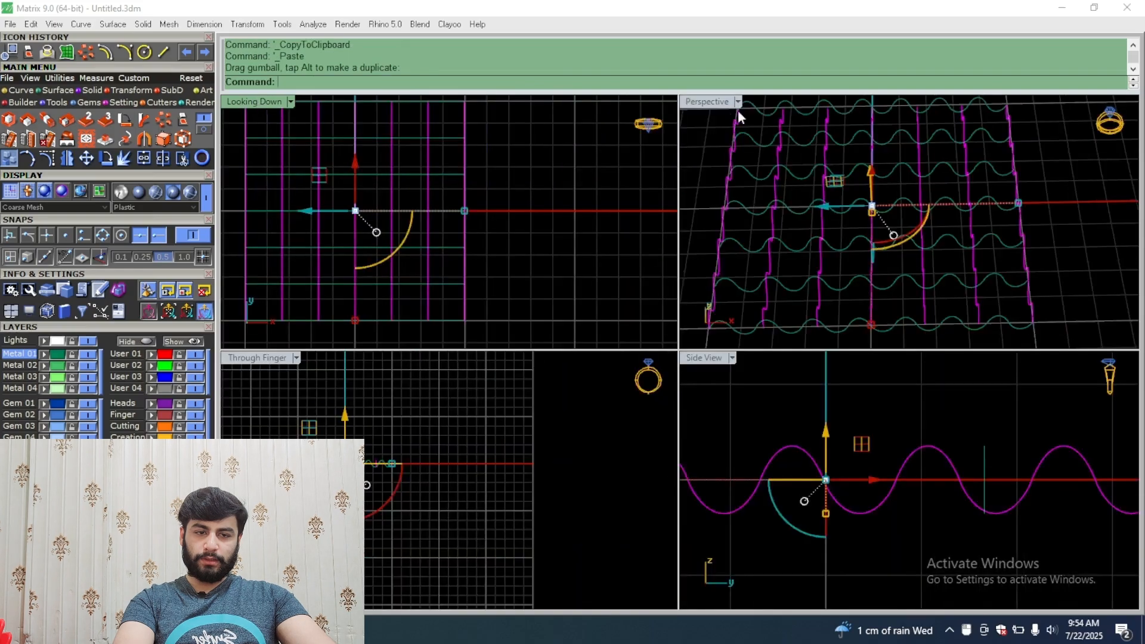
# Step: Select both crossing wave groups and pipe them with a diameter of 0.3 and round caps
pyautogui.doubleClick(719, 106)
pyautogui.moveTo(633, 279); pyautogui.dragTo(857, 209, button='right')
pyautogui.moveTo(443, 310); pyautogui.dragTo(523, 276, button='right')
pyautogui.scroll(-4, 524, 276)
pyautogui.moveTo(798, 187); pyautogui.dragTo(399, 349)
pyautogui.scroll(5, 387, 281)
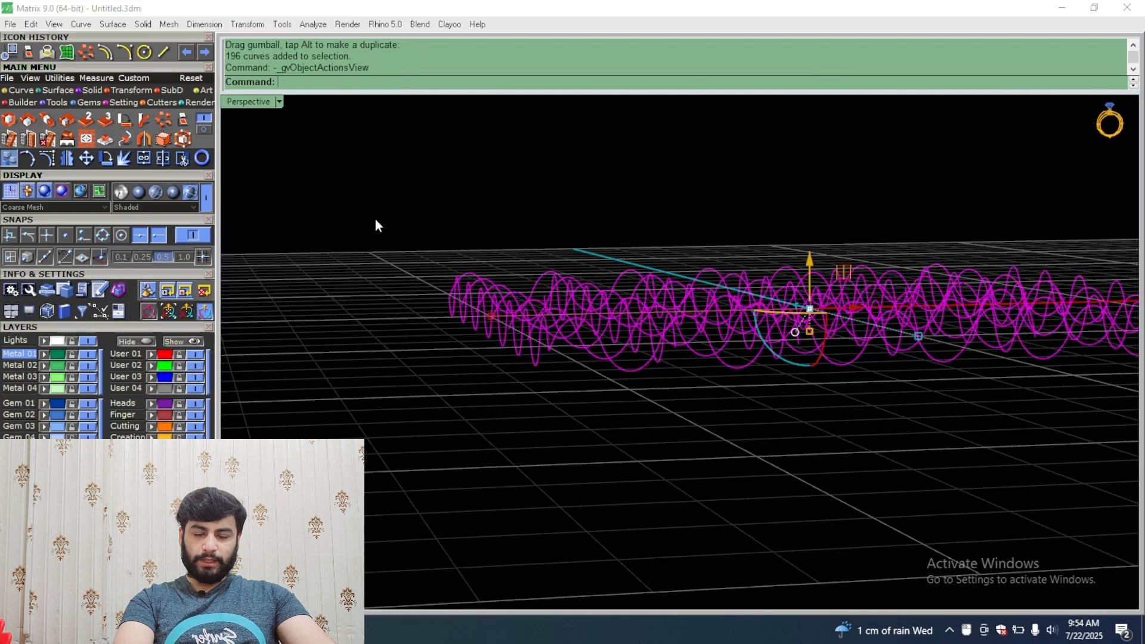
pyautogui.click(400, 299)
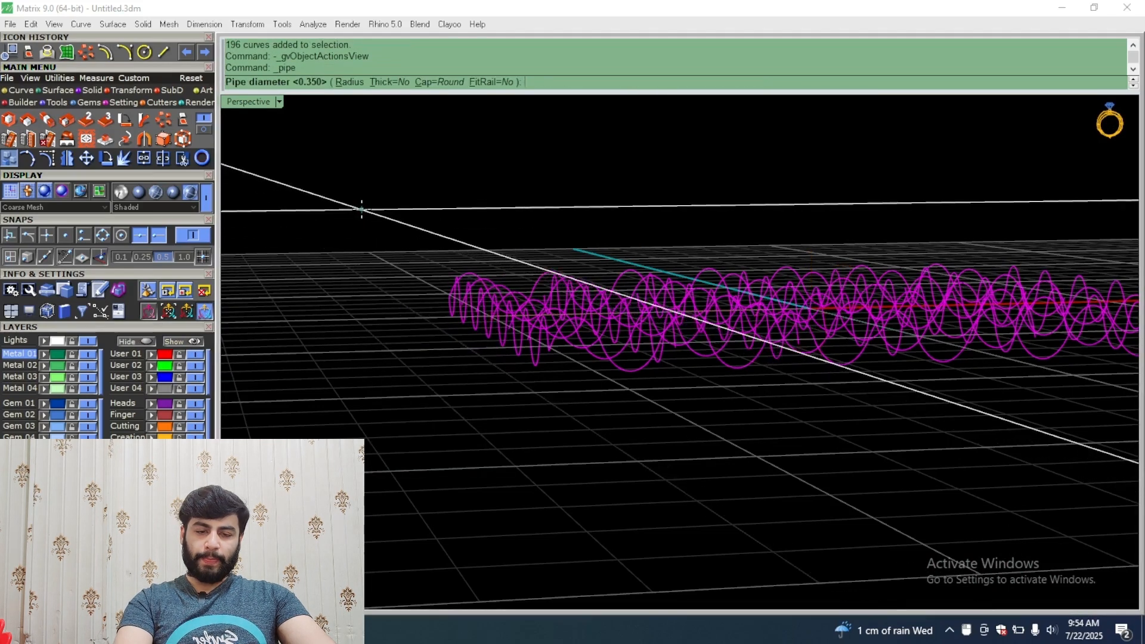
pyautogui.press('Return')
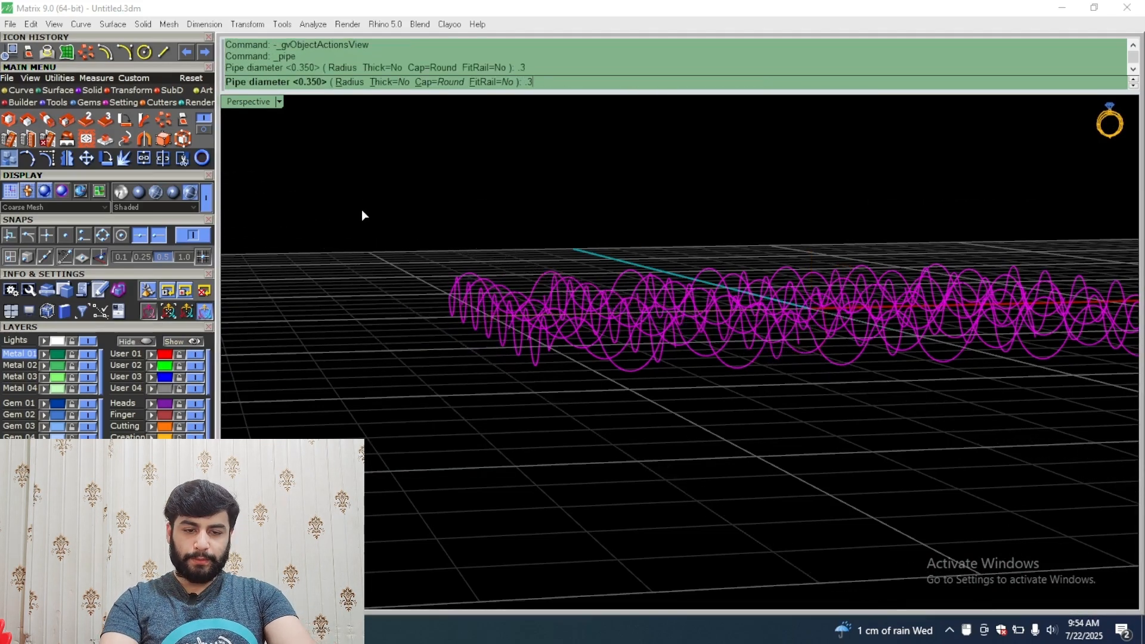
pyautogui.press('Return')
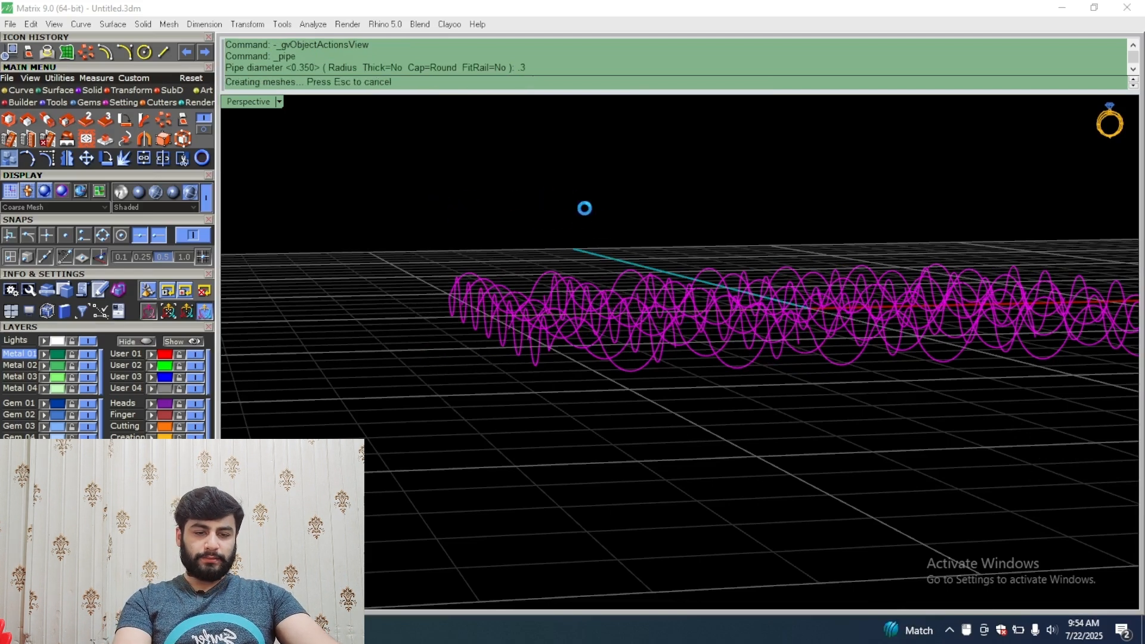
pyautogui.press('Return')
# Step: Try to move one direction's 98 wave curves separately from the piped lattice, and undo the move
pyautogui.moveTo(541, 176); pyautogui.dragTo(508, 266, button='right')
pyautogui.moveTo(678, 413); pyautogui.dragTo(656, 298, button='right')
pyautogui.scroll(-4, 626, 254)
pyautogui.scroll(4, 667, 248)
pyautogui.moveTo(685, 262); pyautogui.dragTo(617, 270)
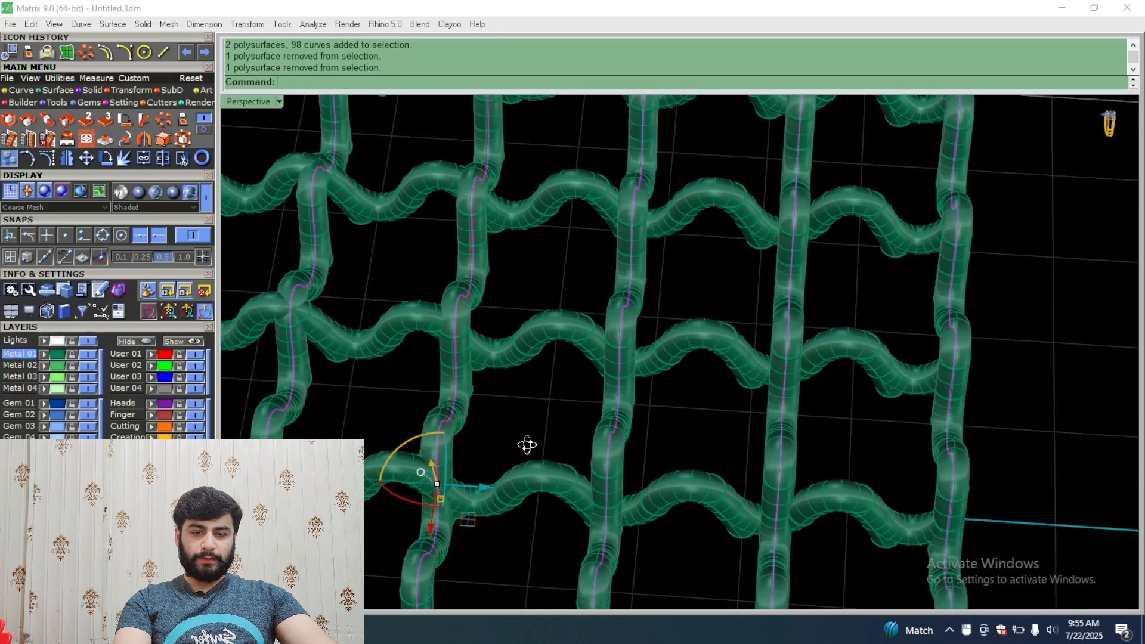
pyautogui.moveTo(527, 444); pyautogui.dragTo(524, 376, button='right')
pyautogui.moveTo(518, 383)
pyautogui.mouseDown()
pyautogui.moveTo(544, 388)
pyautogui.moveTo(519, 388)
pyautogui.mouseUp()
pyautogui.scroll(-3, 588, 334)
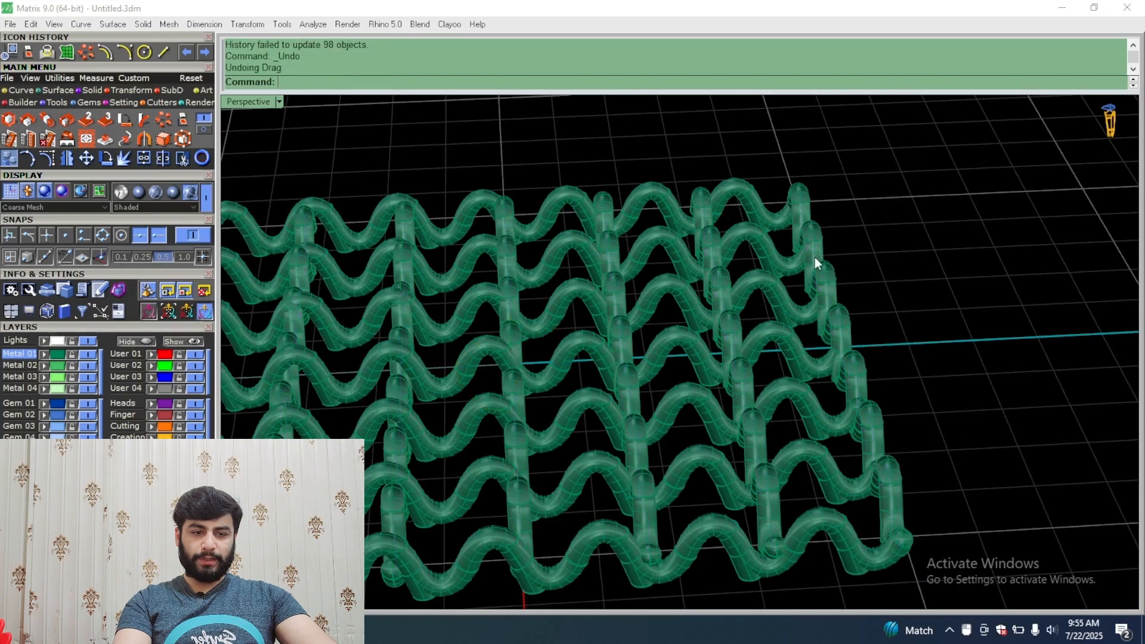
# Step: Undo the pipes, ungroup the crossing wave set in the Looking Down view and delete all its rows except the one at the edge
pyautogui.hotkey('ctrl', 'z')
pyautogui.scroll(4, 825, 252)
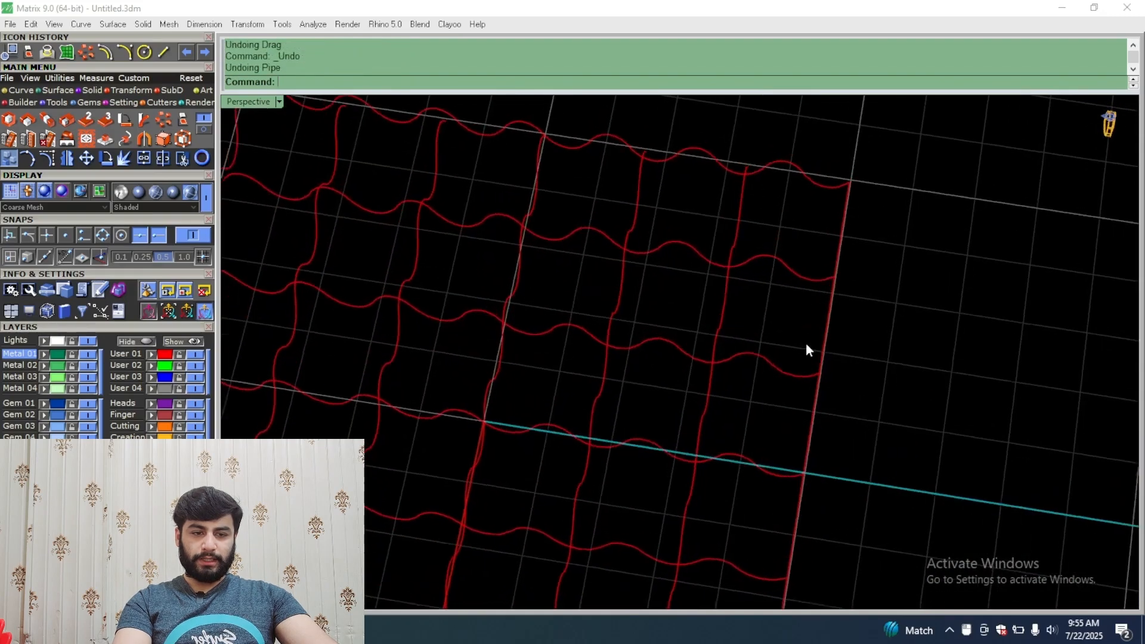
pyautogui.doubleClick(249, 101)
pyautogui.doubleClick(250, 101)
pyautogui.moveTo(501, 181); pyautogui.dragTo(555, 325, button='right')
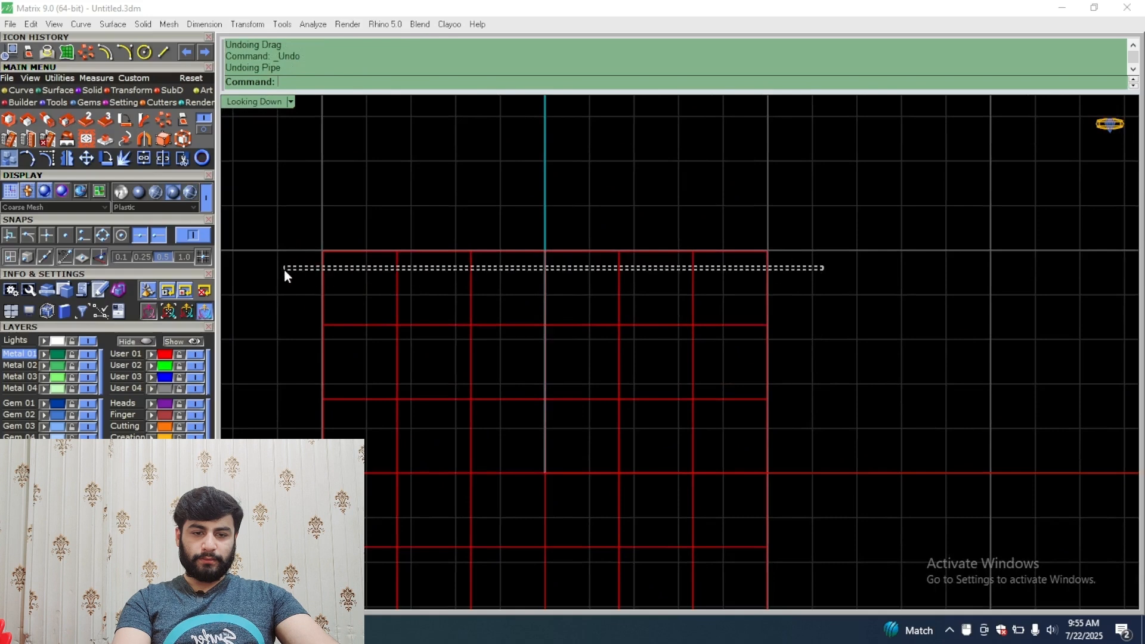
pyautogui.moveTo(822, 268); pyautogui.dragTo(284, 269)
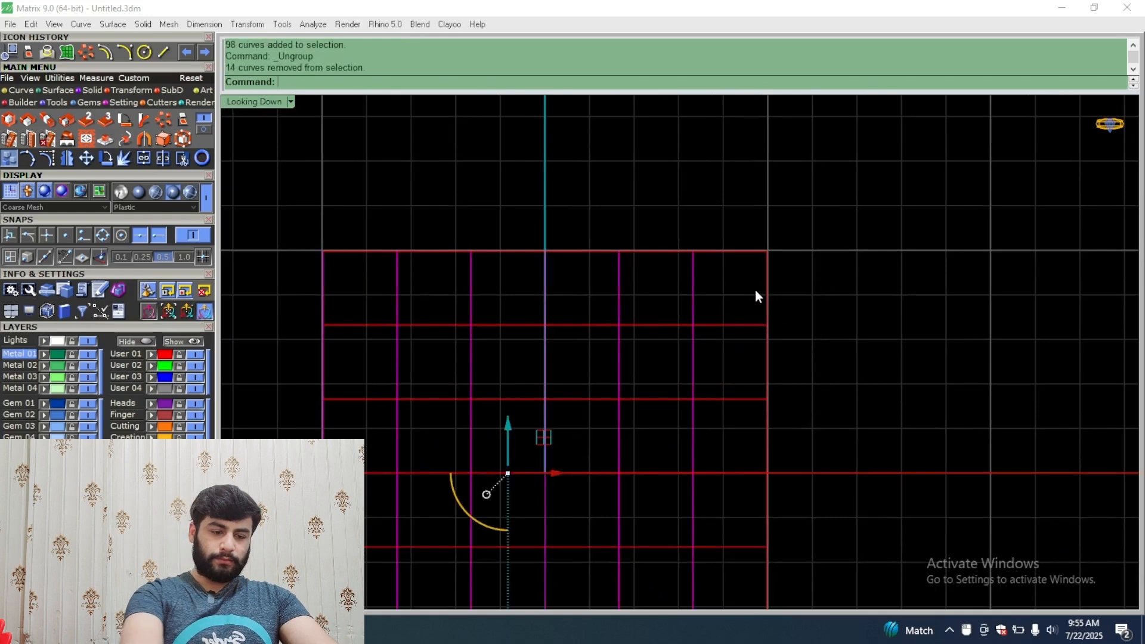
pyautogui.press('Delete')
# Step: Move the remaining crossing wave row slightly inward from the edge of the parallel rows in the Perspective view
pyautogui.doubleClick(267, 101)
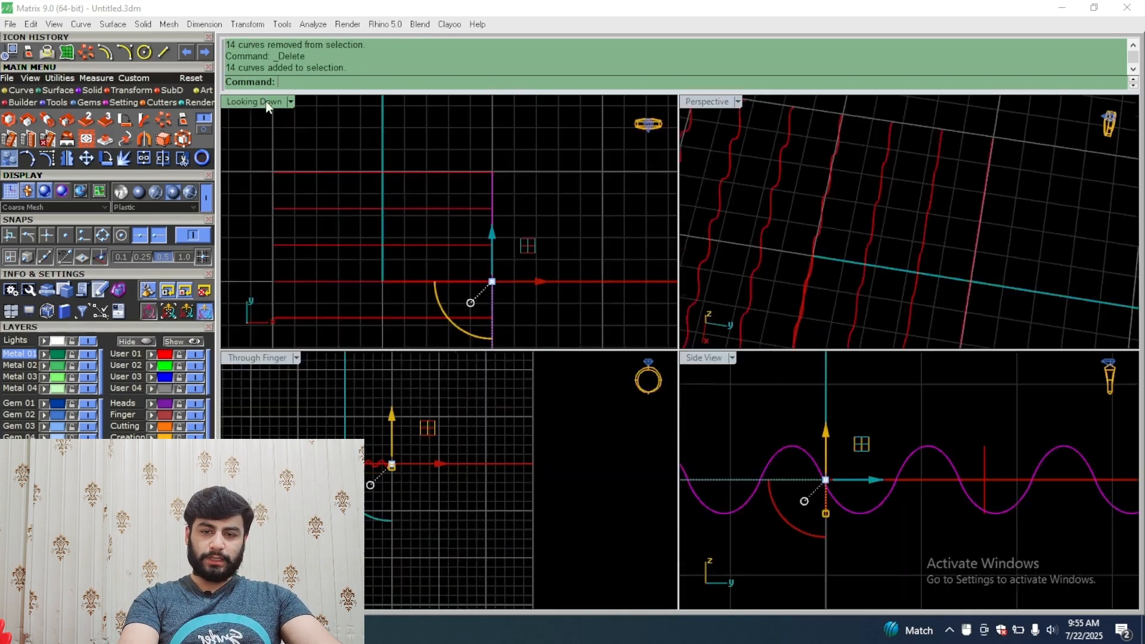
pyautogui.doubleClick(714, 107)
pyautogui.scroll(-10, 808, 322)
pyautogui.moveTo(807, 320)
pyautogui.mouseDown(button='right')
pyautogui.moveTo(670, 210)
pyautogui.moveTo(600, 235)
pyautogui.moveTo(531, 206)
pyautogui.moveTo(521, 189)
pyautogui.moveTo(555, 198)
pyautogui.moveTo(550, 244)
pyautogui.moveTo(589, 279)
pyautogui.moveTo(557, 288)
pyautogui.moveTo(539, 272)
pyautogui.mouseUp(button='right')
pyautogui.scroll(5, 531, 206)
pyautogui.scroll(5, 550, 244)
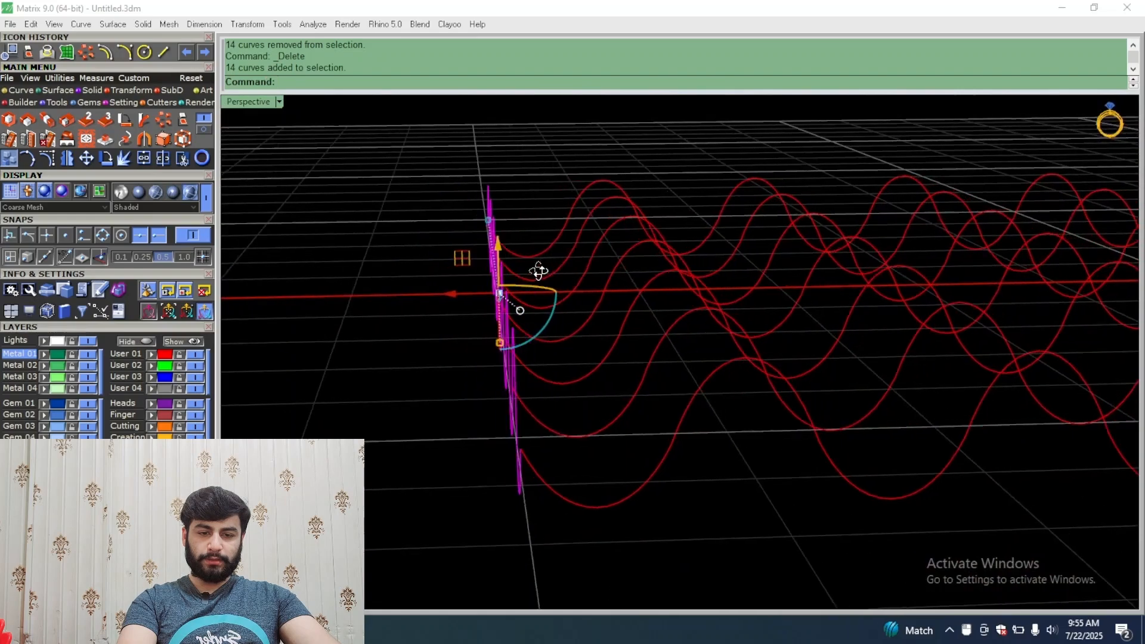
pyautogui.moveTo(463, 286); pyautogui.dragTo(517, 292)
# Step: Try to slide the selected curves of the crossing wave along the row's length
pyautogui.click(424, 320)
pyautogui.moveTo(419, 328); pyautogui.dragTo(540, 396, button='right')
pyautogui.click(560, 342)
pyautogui.rightClick(536, 316)
pyautogui.moveTo(665, 407); pyautogui.dragTo(666, 407)
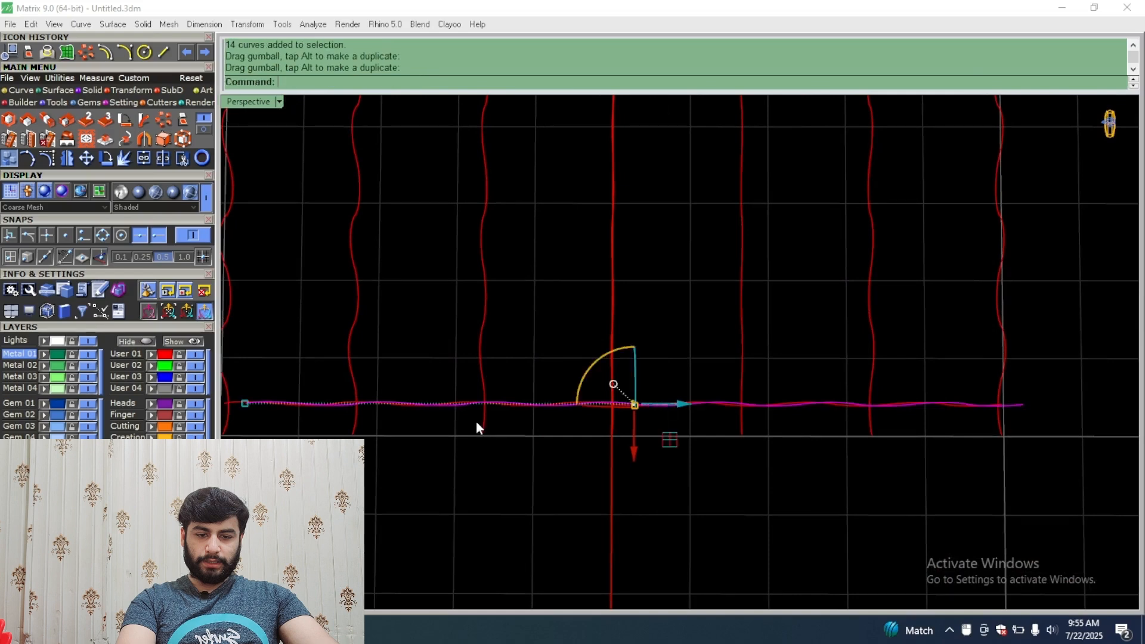
pyautogui.moveTo(476, 420); pyautogui.dragTo(562, 239, button='right')
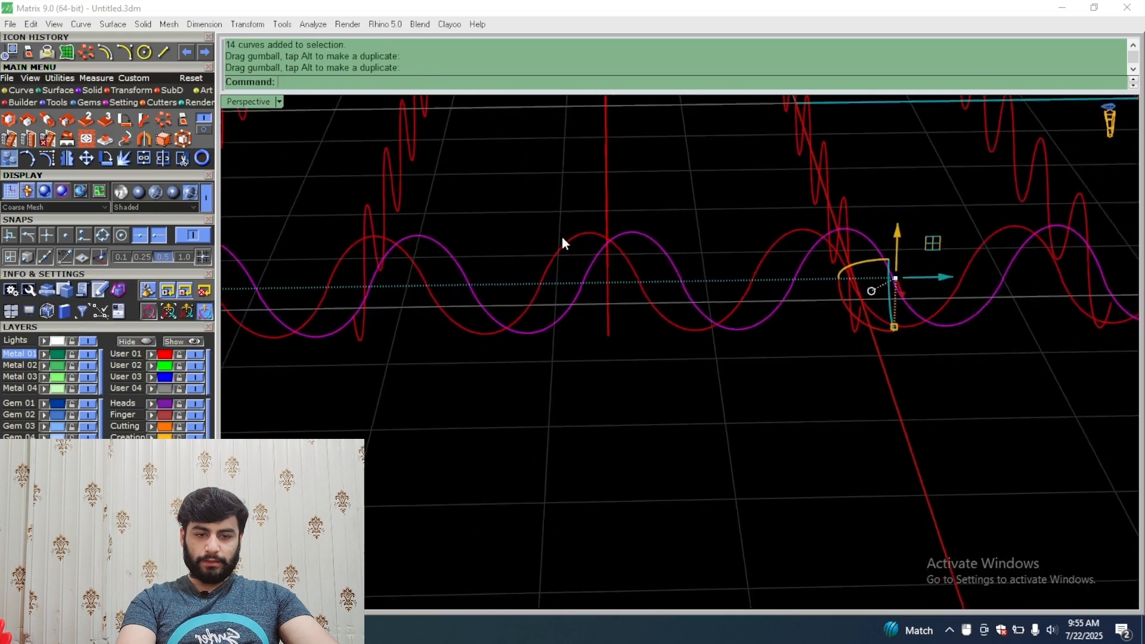
# Step: Try to delete part of the doubled crossing wave, and undo both the deletion and the slide
pyautogui.press('Delete')
pyautogui.moveTo(693, 241); pyautogui.dragTo(647, 316)
pyautogui.scroll(-3, 638, 310)
pyautogui.moveTo(638, 310); pyautogui.dragTo(640, 374, button='right')
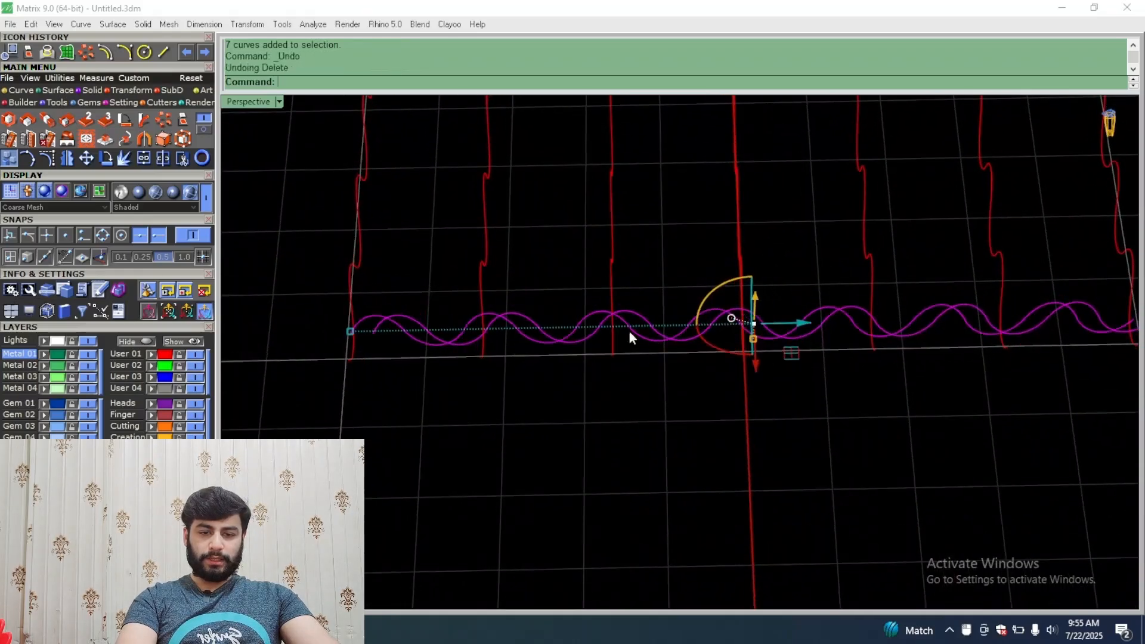
pyautogui.moveTo(629, 331); pyautogui.dragTo(567, 364, button='right')
pyautogui.scroll(-5, 567, 365)
pyautogui.scroll(6, 660, 383)
pyautogui.click(582, 469)
pyautogui.moveTo(582, 469); pyautogui.dragTo(593, 374, button='right')
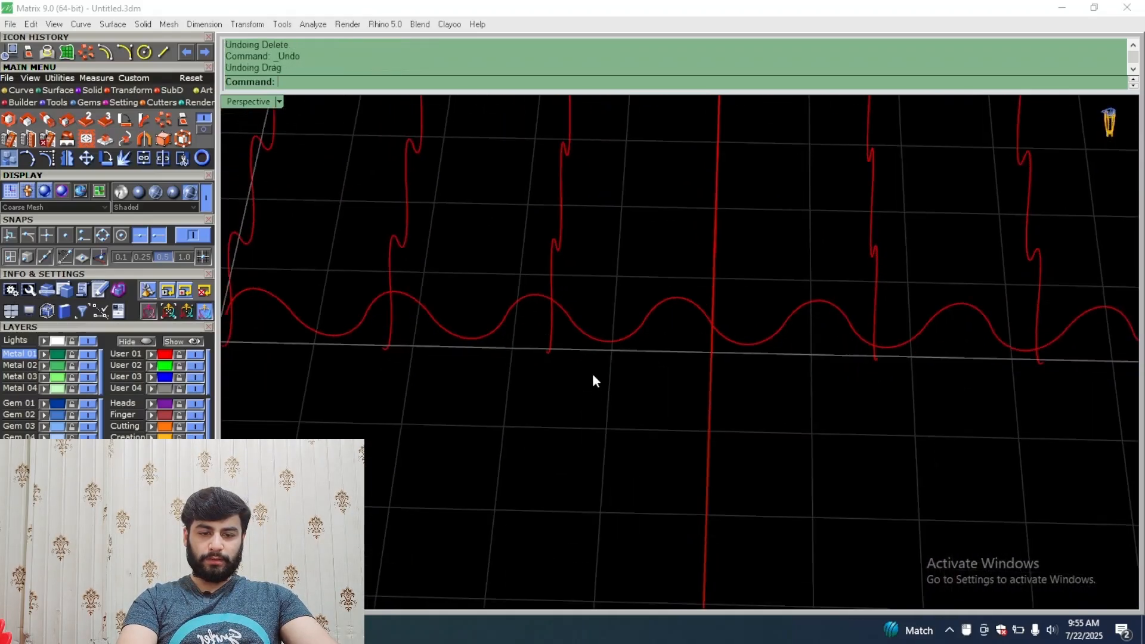
# Step: Delete the duplicate curves lying over the crossing wave and select the seven remaining ones
pyautogui.click(589, 333)
pyautogui.click(710, 386)
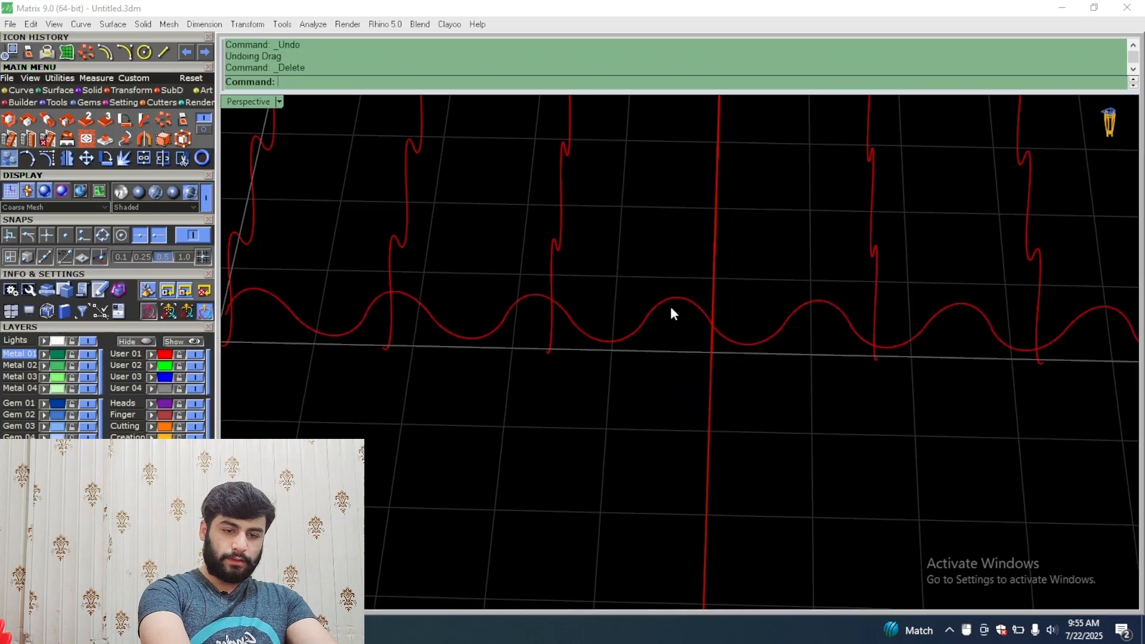
pyautogui.moveTo(657, 302); pyautogui.dragTo(619, 263, button='right')
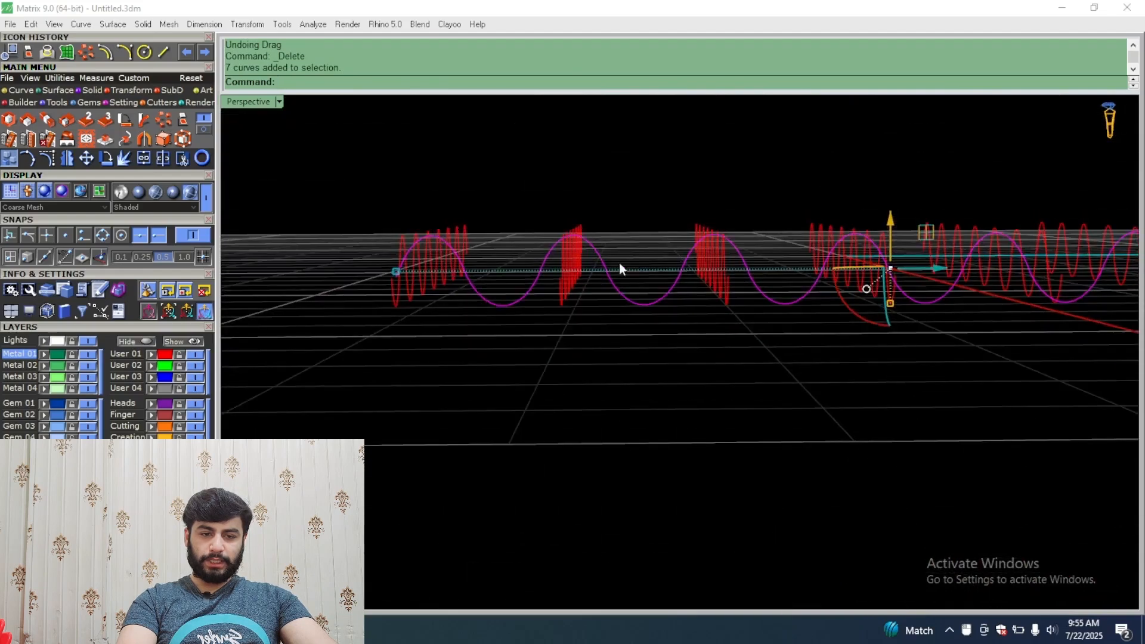
pyautogui.scroll(-4, 606, 262)
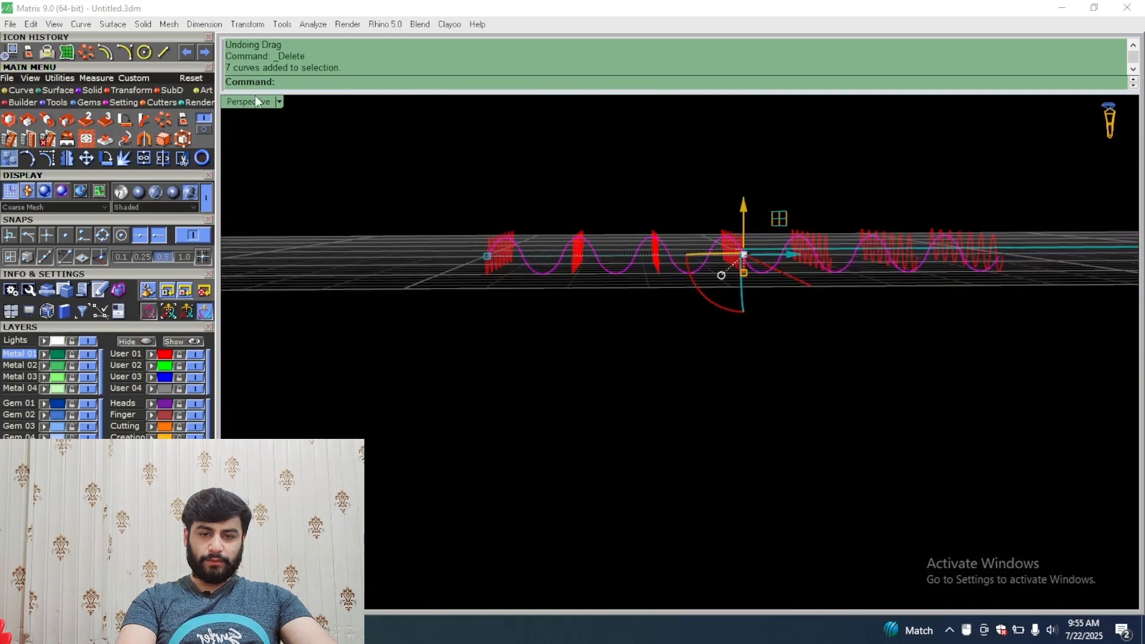
# Step: Examine how the crossing wave lines up with the parallel rows in the Through Finger and Side View views
pyautogui.doubleClick(257, 102)
pyautogui.doubleClick(263, 358)
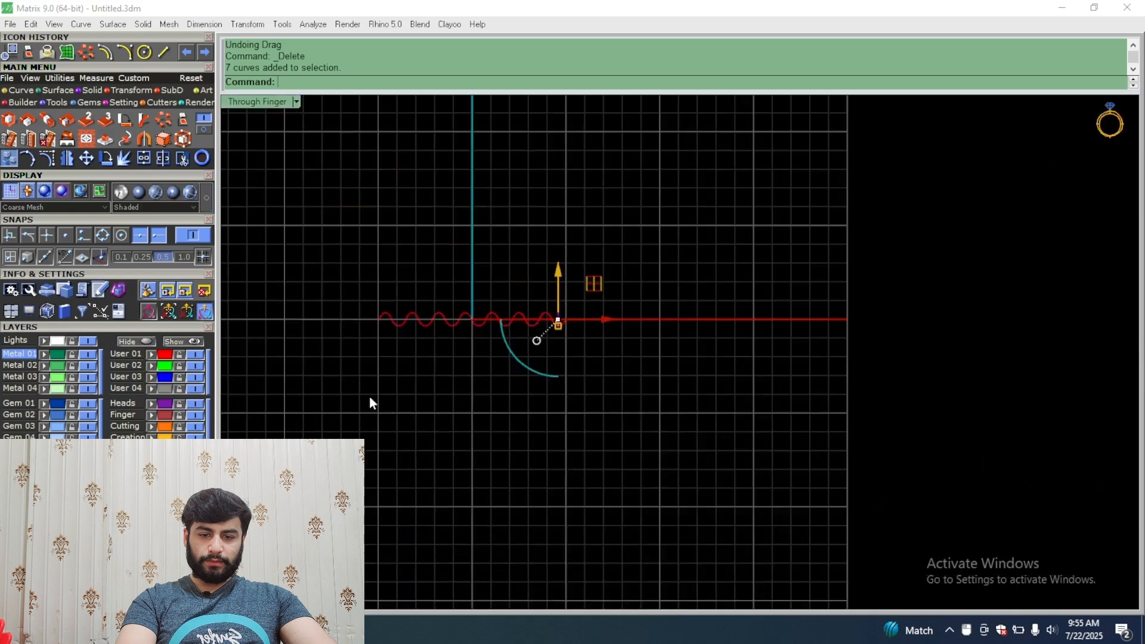
pyautogui.scroll(16, 420, 351)
pyautogui.moveTo(401, 224)
pyautogui.mouseDown(button='right')
pyautogui.moveTo(475, 301)
pyautogui.moveTo(654, 341)
pyautogui.mouseUp(button='right')
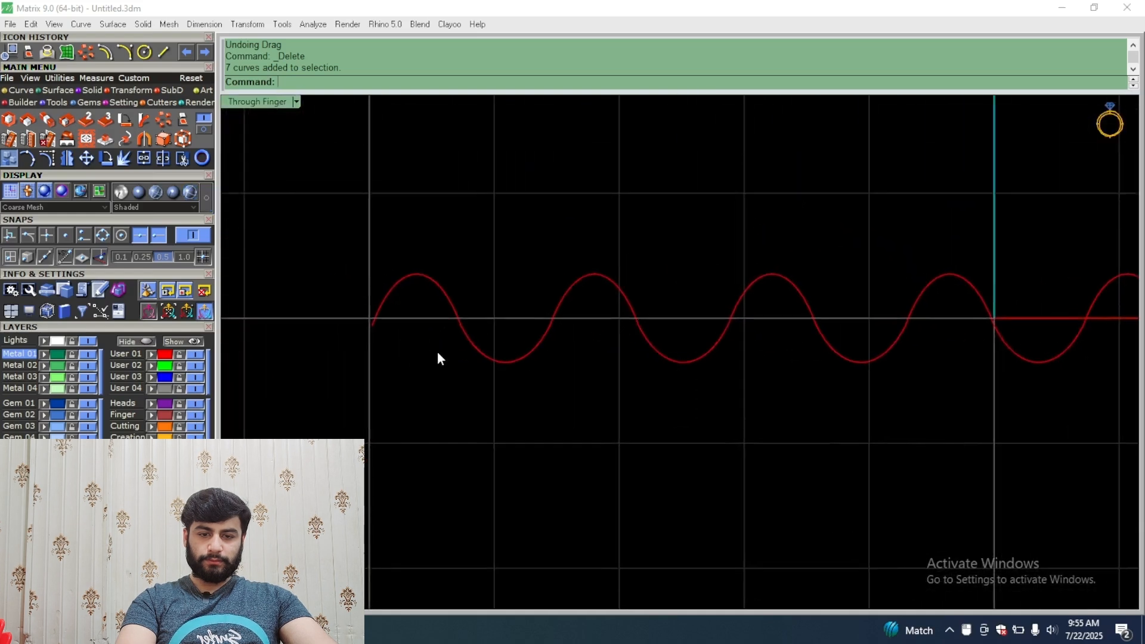
pyautogui.scroll(-10, 378, 320)
pyautogui.doubleClick(244, 102)
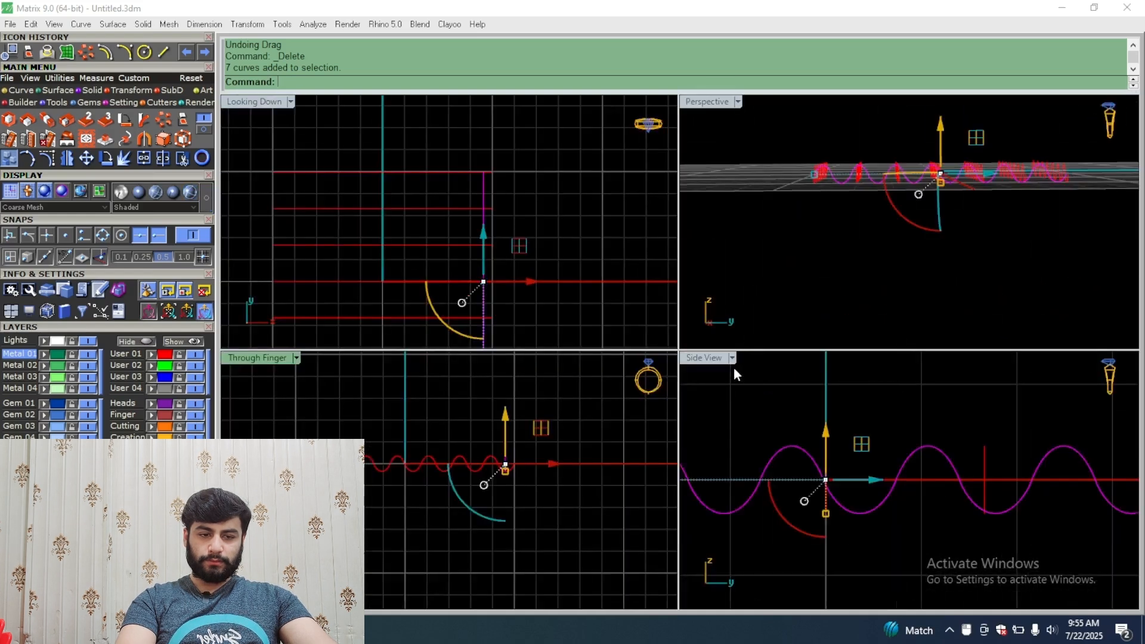
pyautogui.doubleClick(715, 358)
pyautogui.scroll(-8, 563, 357)
pyautogui.moveTo(563, 361); pyautogui.dragTo(703, 401, button='right')
pyautogui.scroll(8, 572, 401)
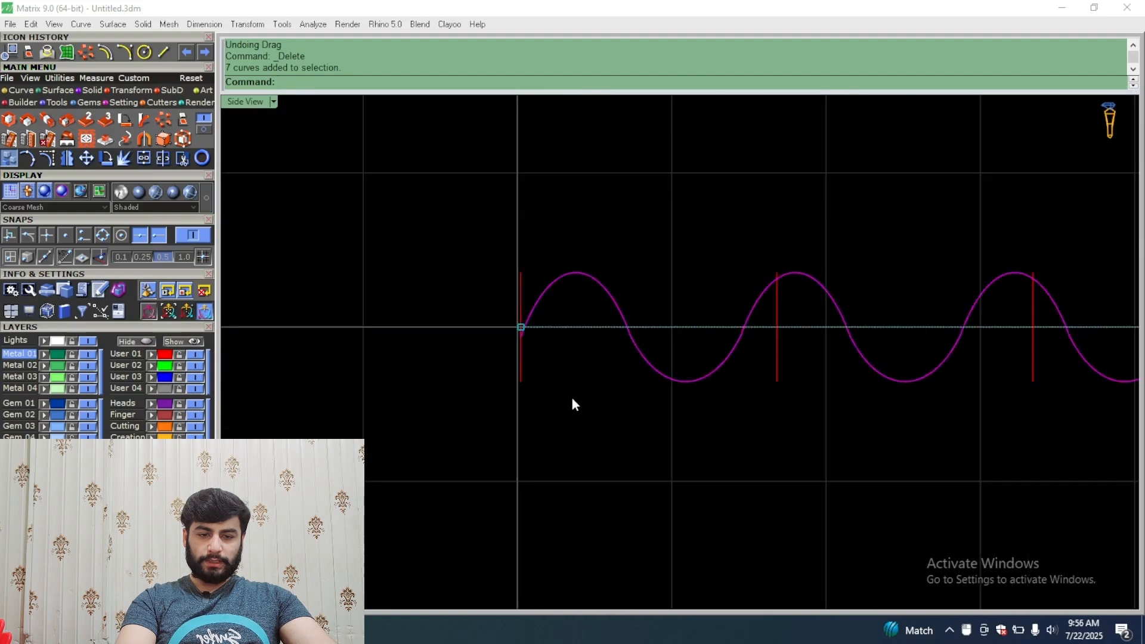
# Step: Ungroup the parallel wave rows in the Side View and move the first two rows onto the crossing wave's first two crests
pyautogui.moveTo(535, 321); pyautogui.dragTo(511, 375, button='right')
pyautogui.scroll(-4, 484, 365)
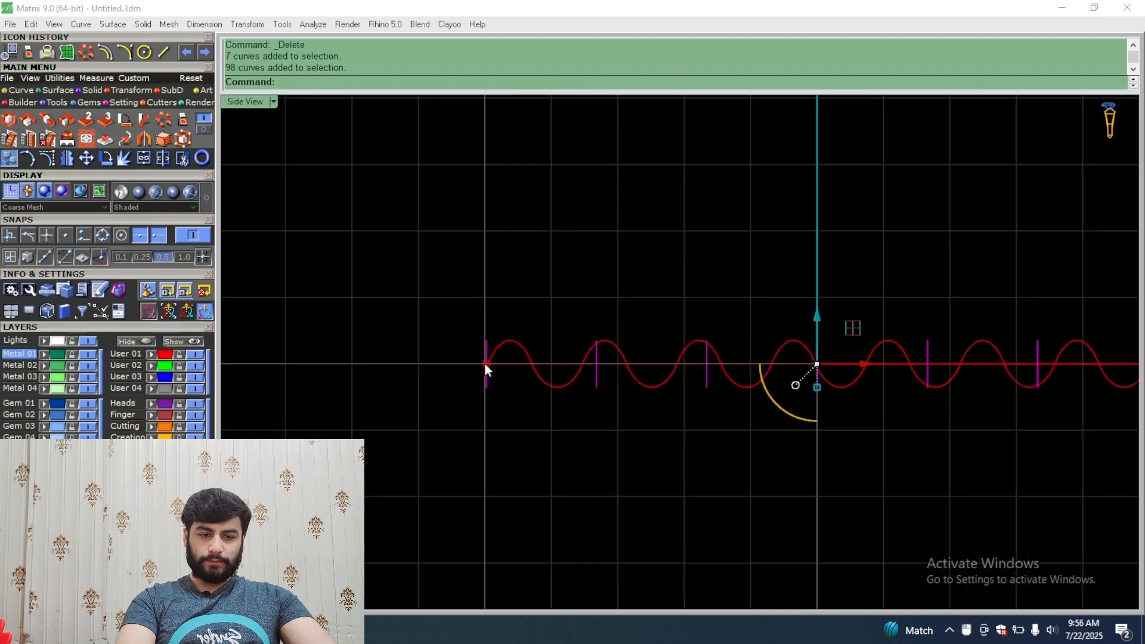
pyautogui.scroll(3, 485, 366)
pyautogui.moveTo(486, 365); pyautogui.dragTo(532, 366)
pyautogui.moveTo(700, 356); pyautogui.dragTo(582, 367, button='right')
pyautogui.hotkey('ctrl', 'shift', 'g')
pyautogui.moveTo(631, 435); pyautogui.dragTo(632, 378)
pyautogui.moveTo(883, 381); pyautogui.dragTo(769, 387, button='right')
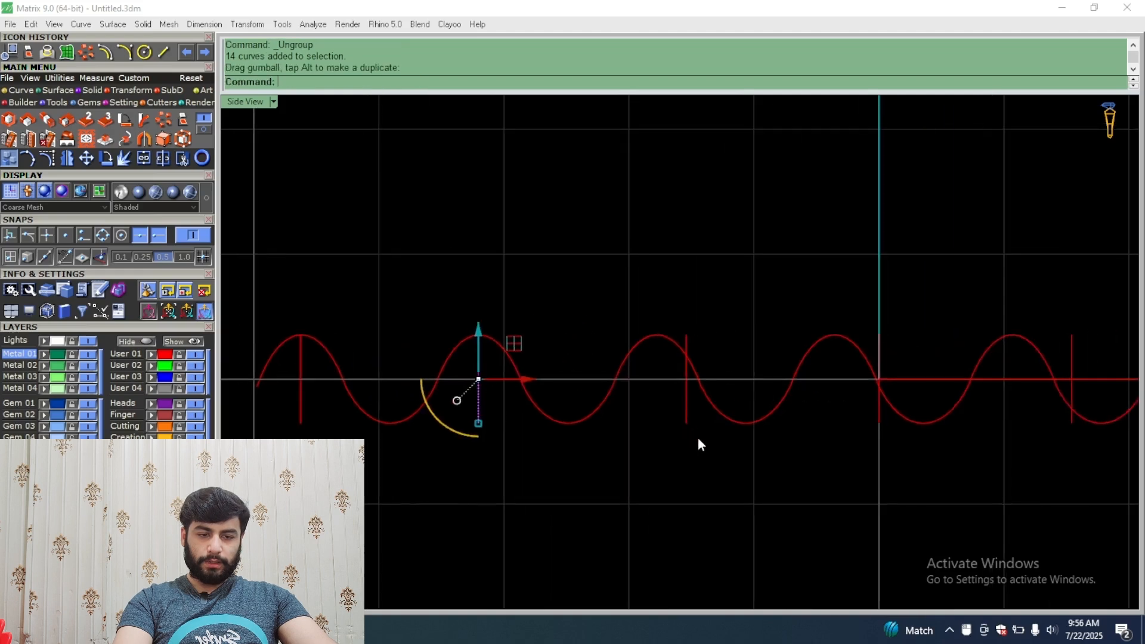
# Step: Move the third to seventh parallel rows onto the crossing wave's successive crests in the Side View
pyautogui.moveTo(709, 384); pyautogui.dragTo(686, 380)
pyautogui.moveTo(872, 419); pyautogui.dragTo(723, 404, button='right')
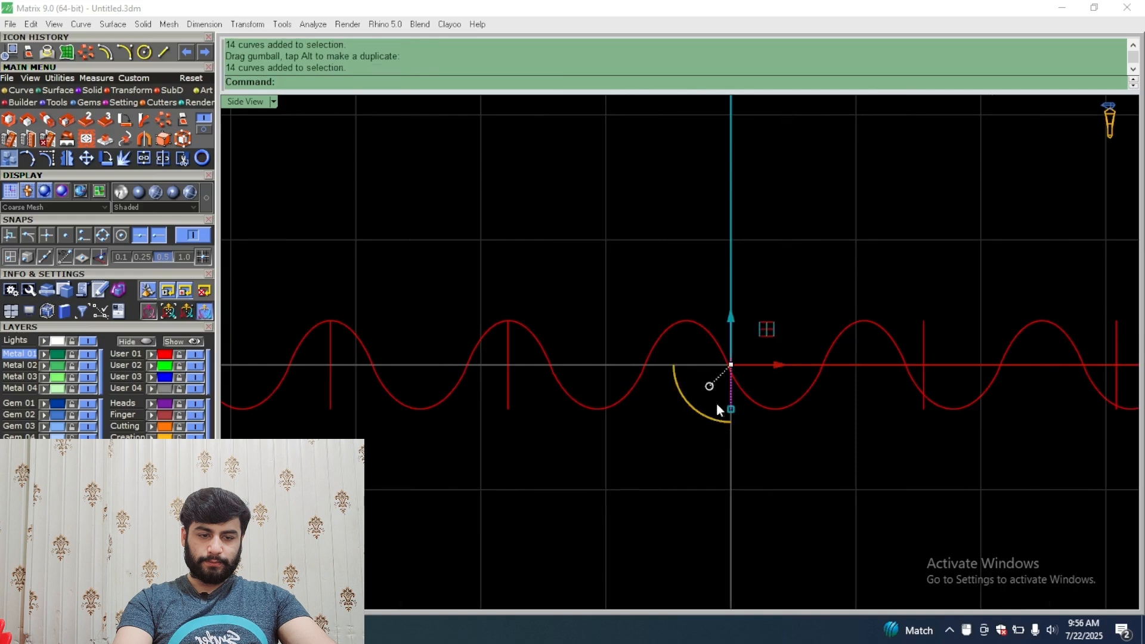
pyautogui.moveTo(766, 366); pyautogui.dragTo(721, 365)
pyautogui.moveTo(950, 363); pyautogui.dragTo(897, 363)
pyautogui.moveTo(989, 358); pyautogui.dragTo(702, 373, button='right')
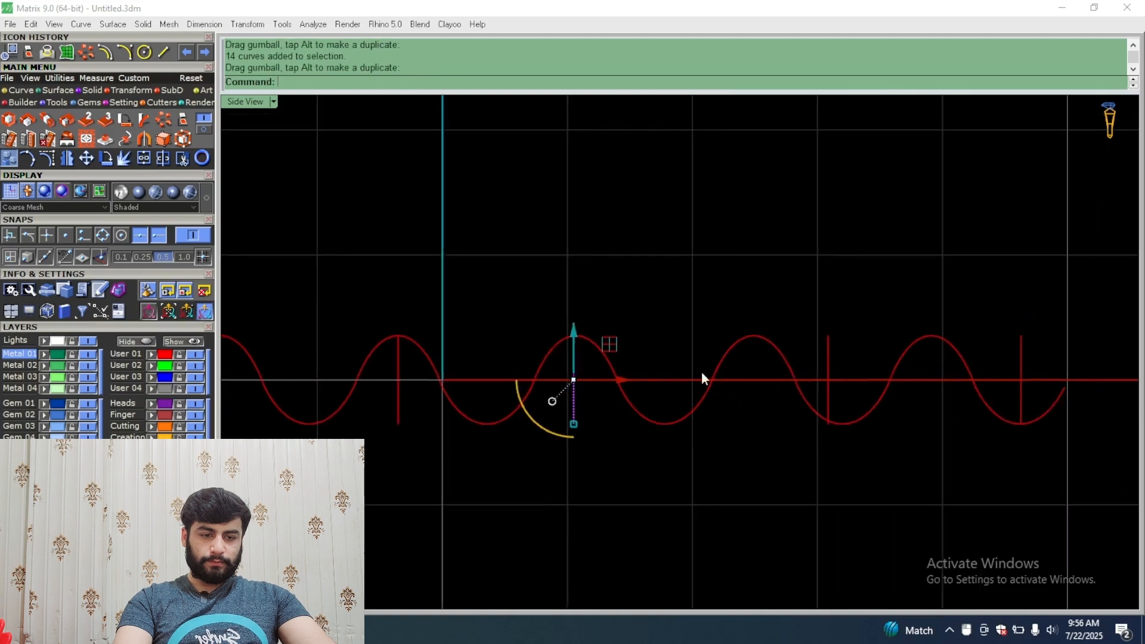
pyautogui.moveTo(868, 382); pyautogui.dragTo(793, 368)
pyautogui.moveTo(870, 280); pyautogui.dragTo(700, 277, button='right')
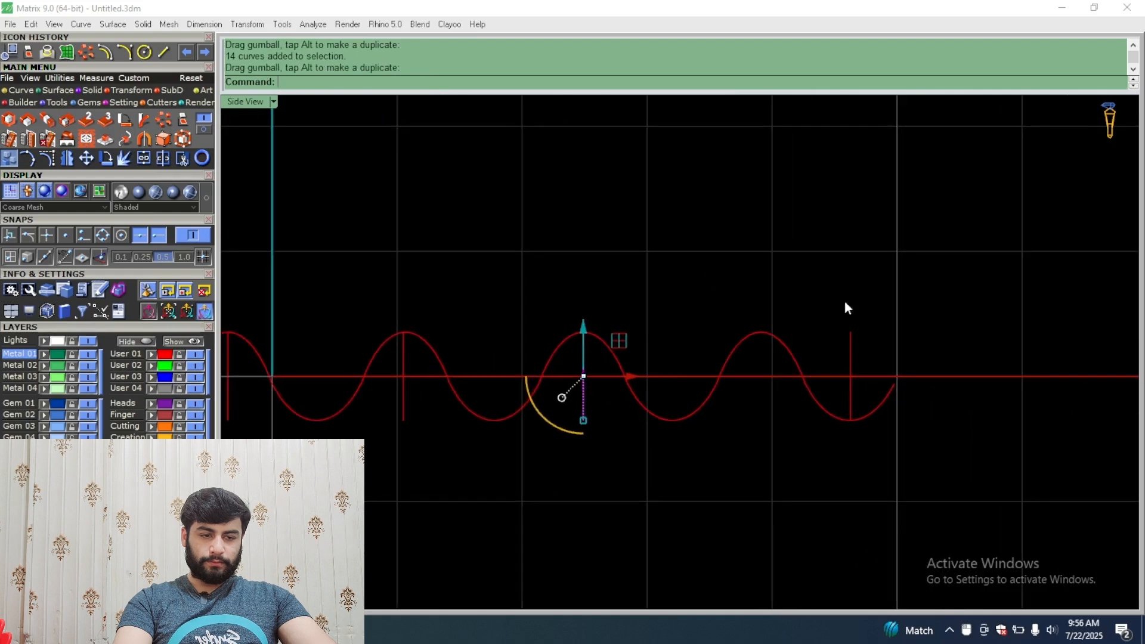
pyautogui.moveTo(884, 376); pyautogui.dragTo(797, 389)
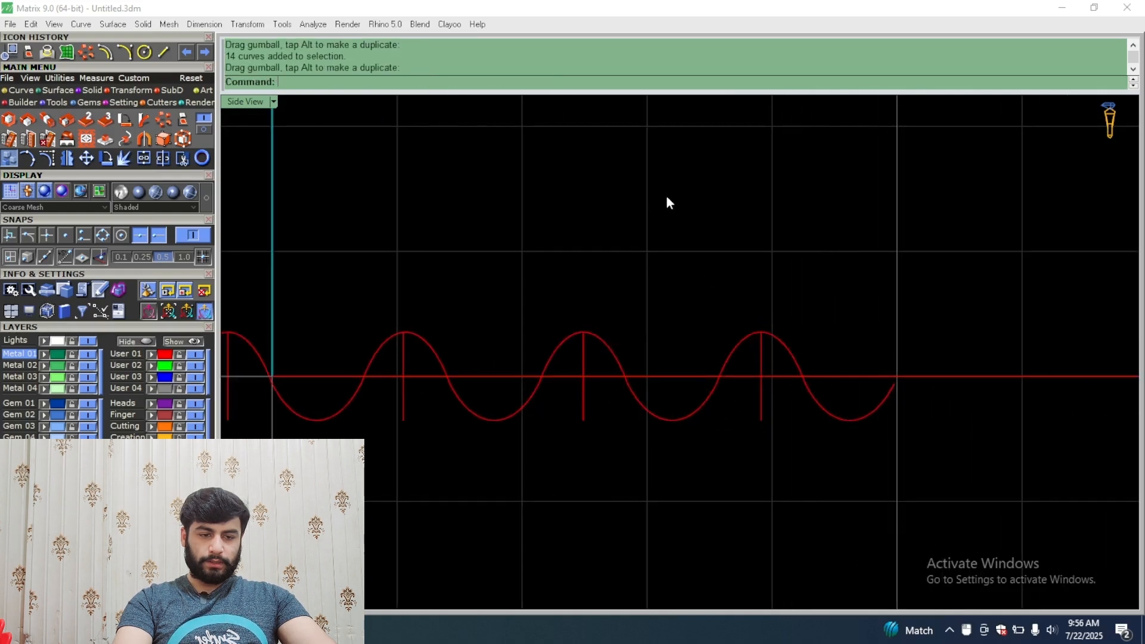
# Step: Copy the crossing wave in the Perspective view from the outermost trough of the parallel rows to the neighbouring trough
pyautogui.scroll(-3, 667, 199)
pyautogui.doubleClick(260, 104)
pyautogui.doubleClick(695, 106)
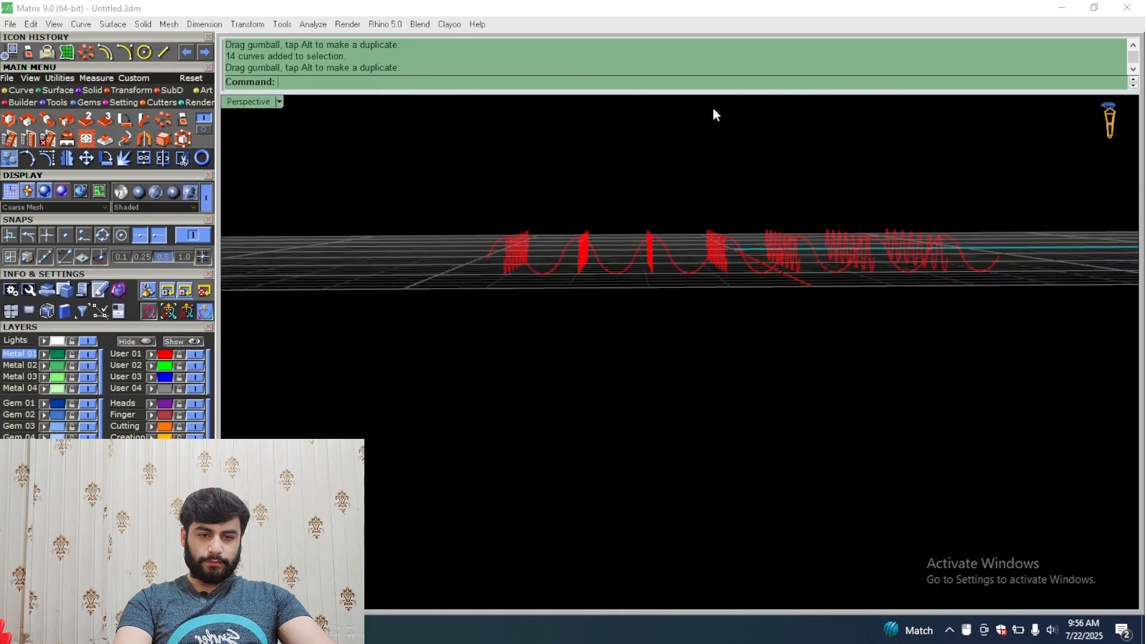
pyautogui.moveTo(713, 106); pyautogui.dragTo(593, 429, button='right')
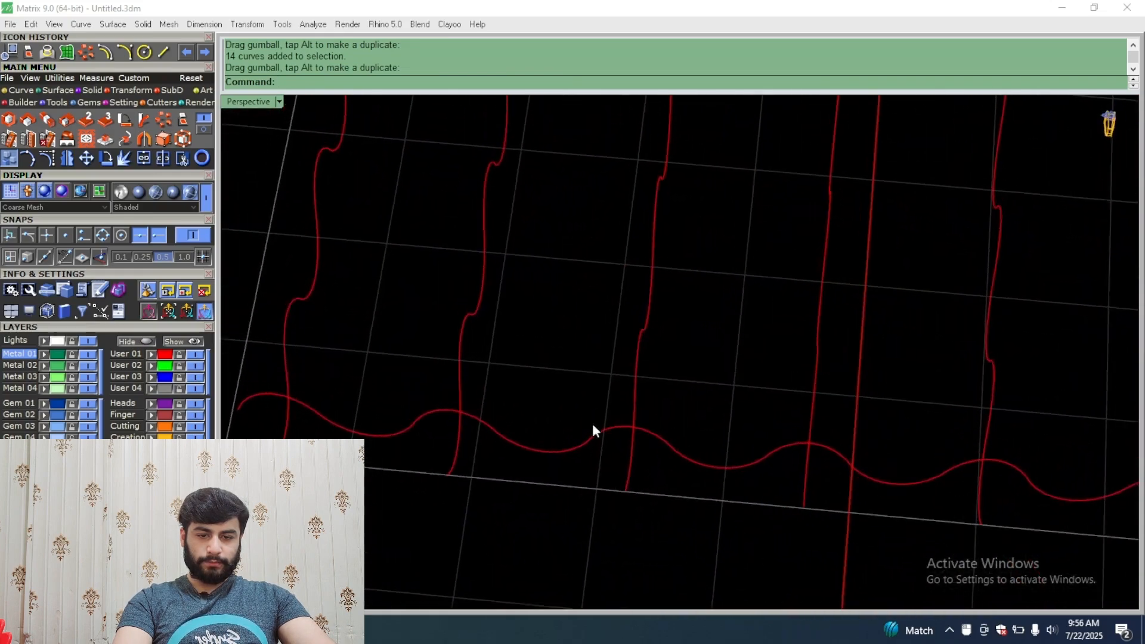
pyautogui.click(527, 452)
pyautogui.moveTo(529, 452); pyautogui.dragTo(750, 352, button='right')
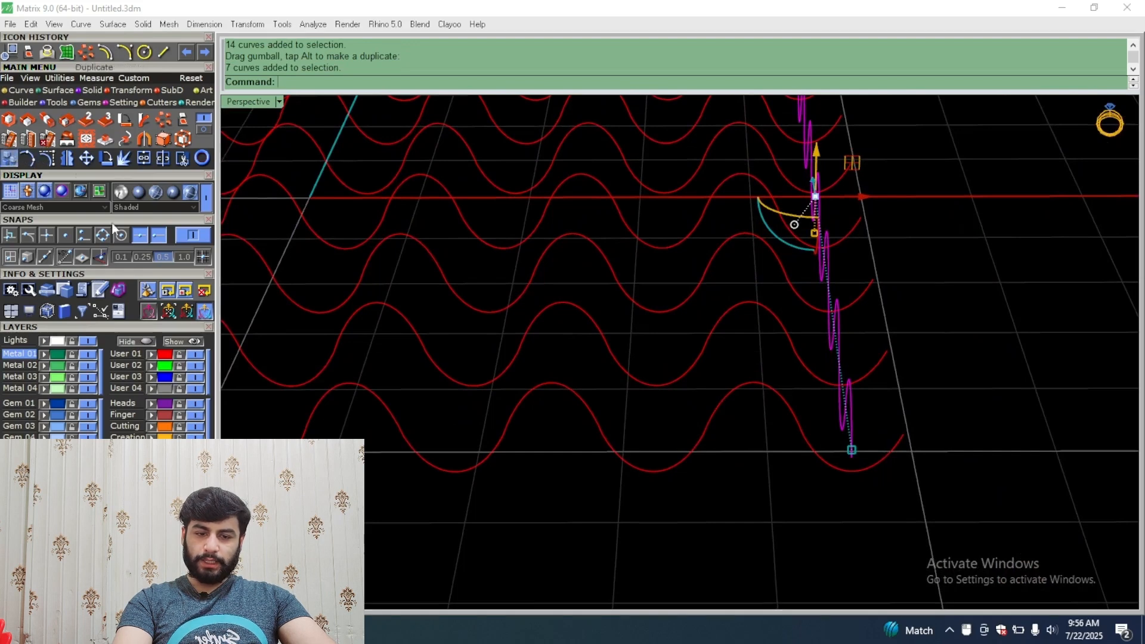
pyautogui.click(662, 469)
pyautogui.press('Return')
pyautogui.press('Escape')
# Step: Copy the new crossing wave onto each remaining trough of the parallel rows, snapping to the midpoints
pyautogui.moveTo(671, 473); pyautogui.dragTo(731, 271, button='right')
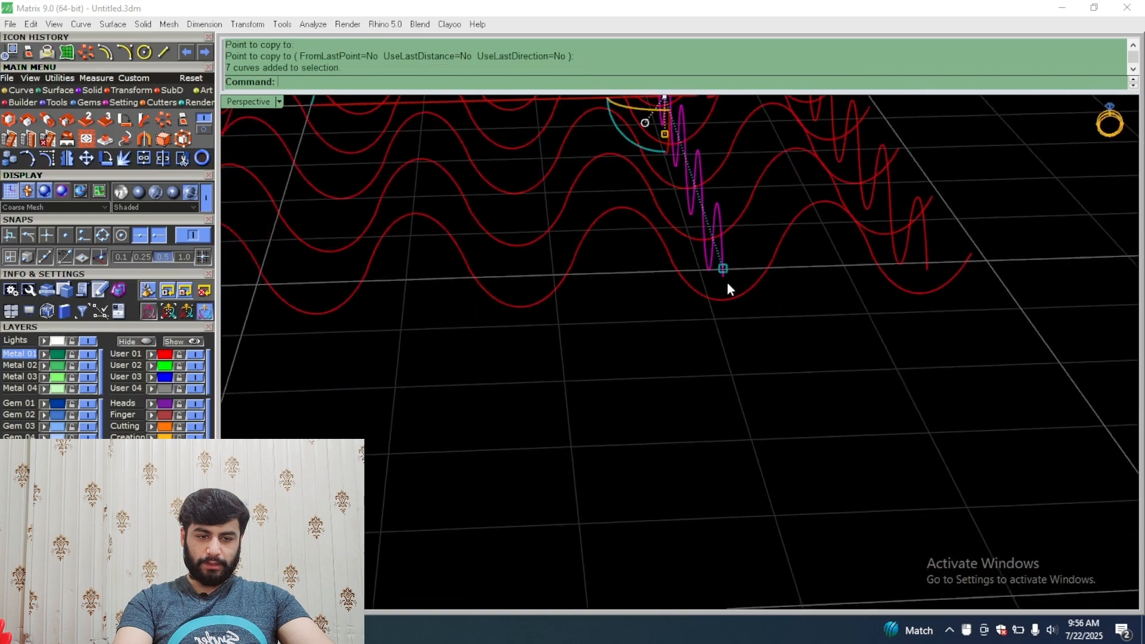
pyautogui.rightClick(727, 289)
pyautogui.click(722, 300)
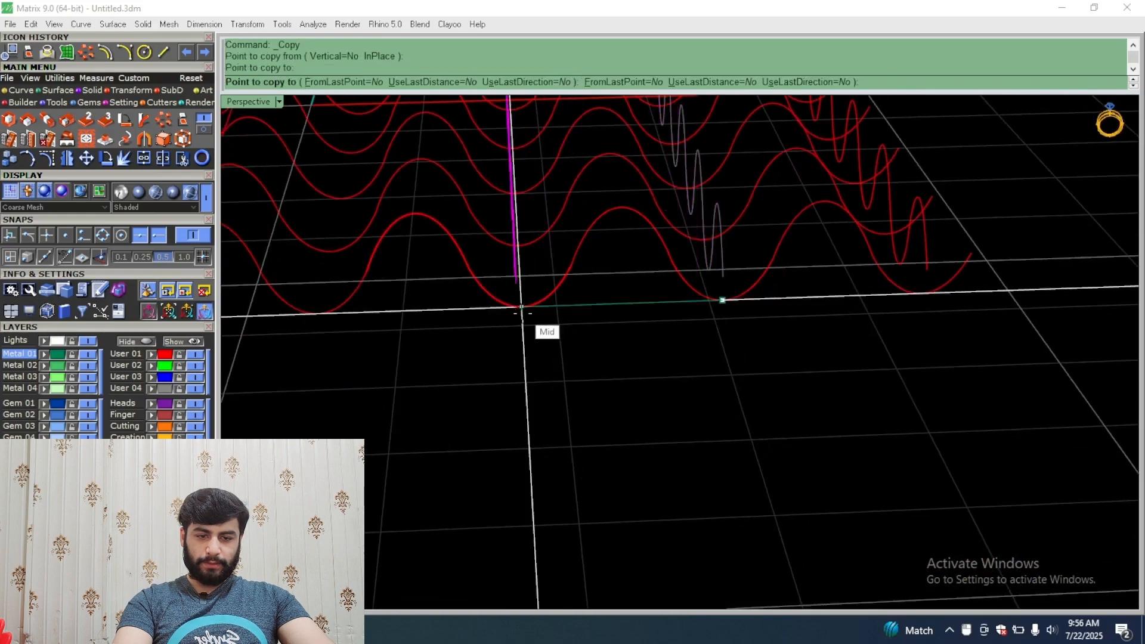
pyautogui.keyDown('shift'); pyautogui.moveTo(522, 308); pyautogui.dragTo(854, 465, button='right'); pyautogui.keyUp('shift')
pyautogui.click(846, 464)
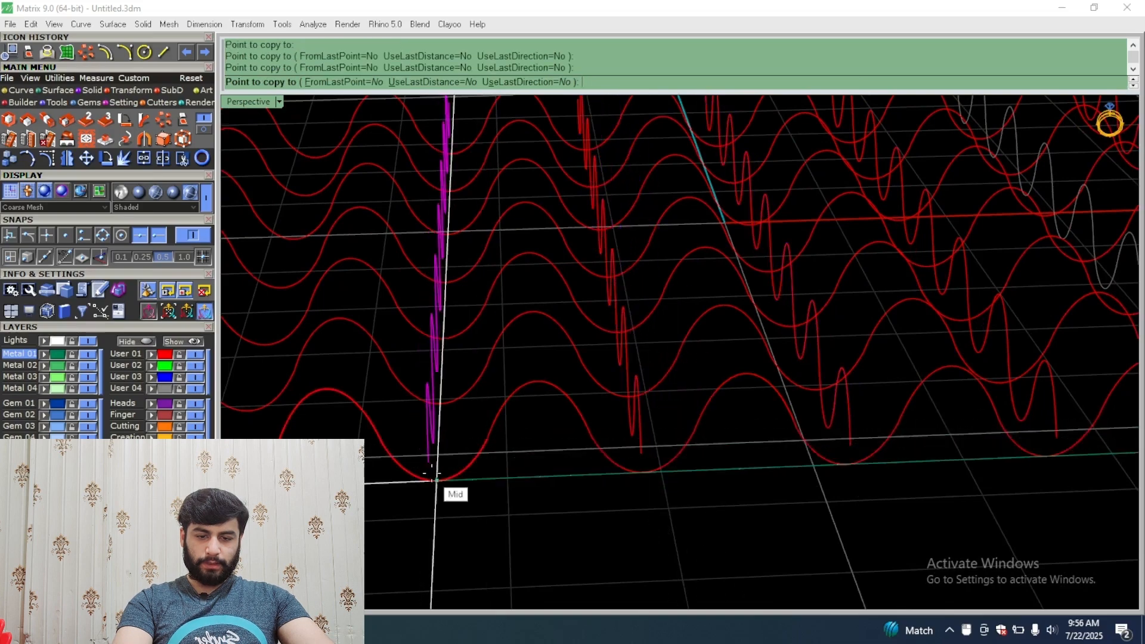
pyautogui.keyDown('shift'); pyautogui.moveTo(587, 501); pyautogui.dragTo(673, 304, button='right'); pyautogui.keyUp('shift')
# Step: Select all curves of the woven mesh and pipe them with a diameter of 0.3 and round caps
pyautogui.moveTo(352, 385); pyautogui.dragTo(351, 385)
pyautogui.moveTo(471, 286); pyautogui.dragTo(554, 367, button='right')
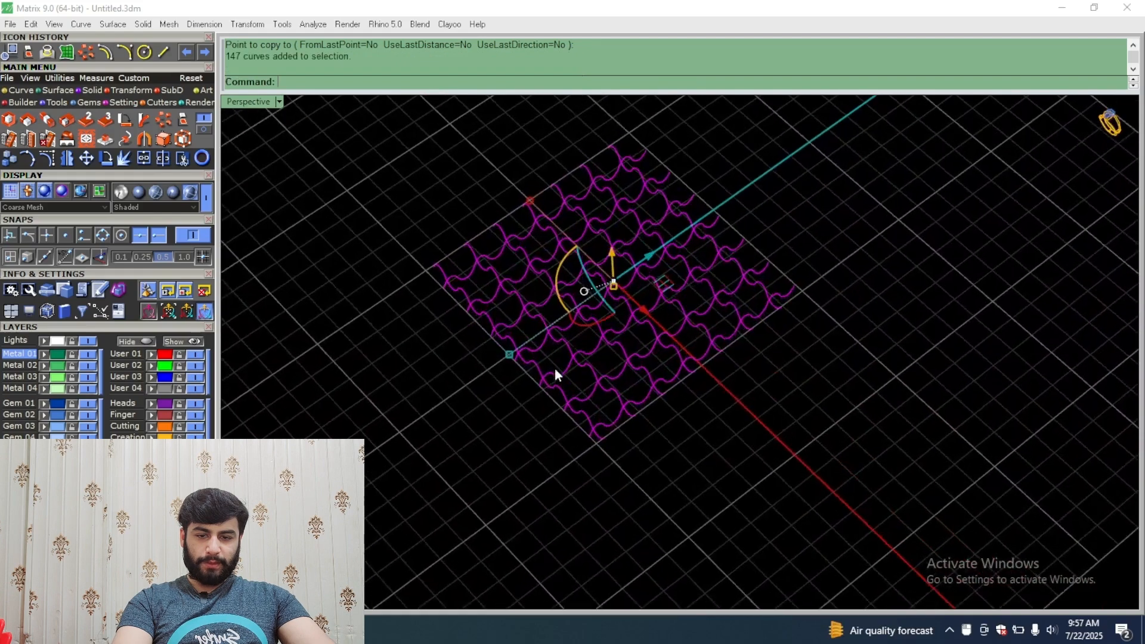
pyautogui.middleClick(418, 239)
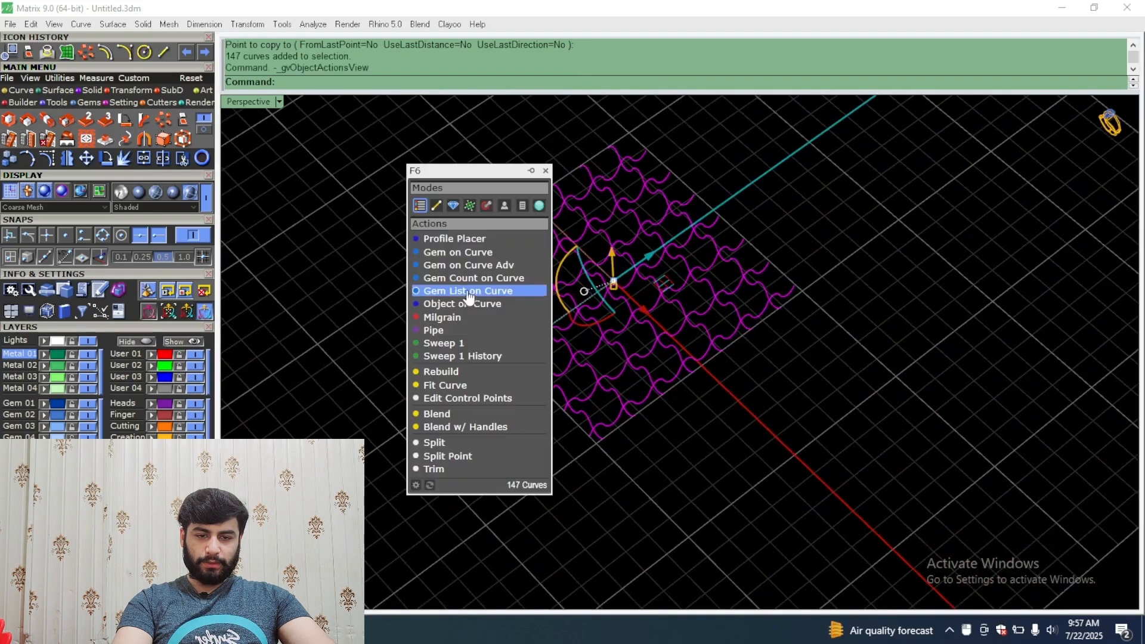
pyautogui.click(468, 330)
pyautogui.press('Return')
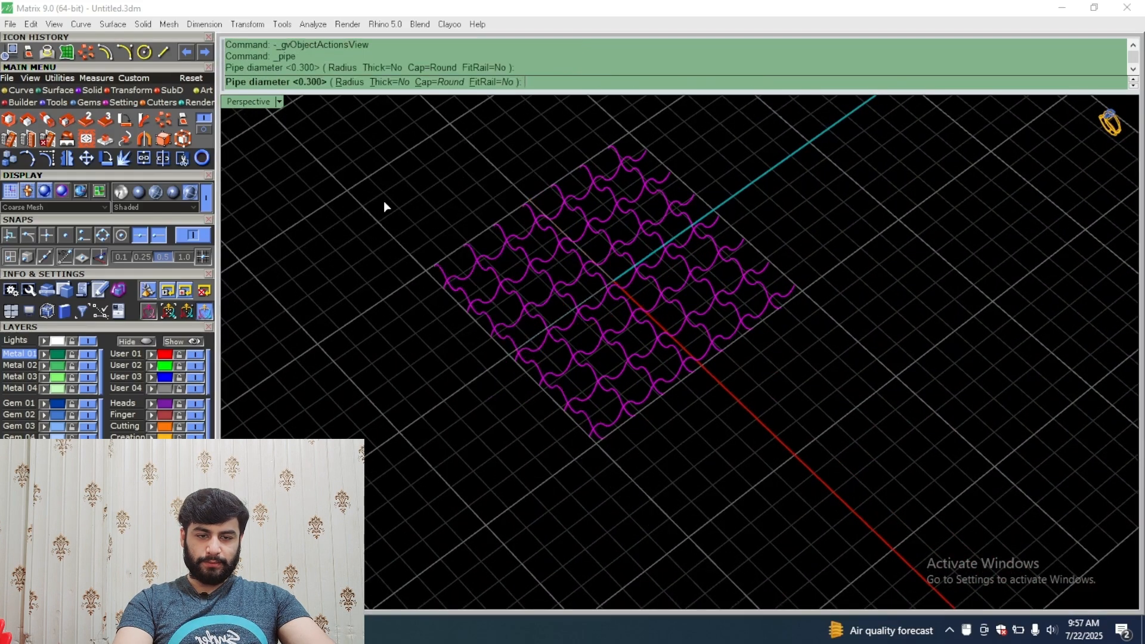
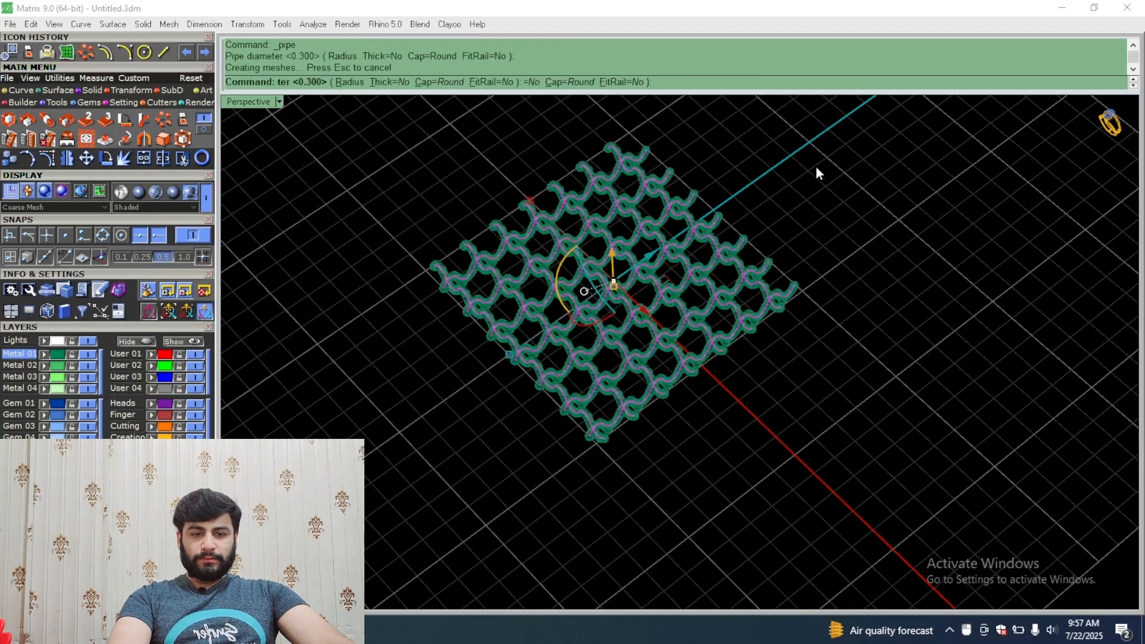
# Step: Select the wave curves on the User 01 layer and move them slightly upward relative to the pipes
pyautogui.moveTo(815, 170)
pyautogui.mouseDown(button='right')
pyautogui.moveTo(735, 232)
pyautogui.moveTo(710, 194)
pyautogui.moveTo(638, 225)
pyautogui.moveTo(675, 238)
pyautogui.moveTo(644, 235)
pyautogui.moveTo(549, 307)
pyautogui.moveTo(461, 467)
pyautogui.moveTo(325, 236)
pyautogui.mouseUp(button='right')
pyautogui.scroll(3, 648, 222)
pyautogui.scroll(2, 673, 211)
pyautogui.click(165, 358)
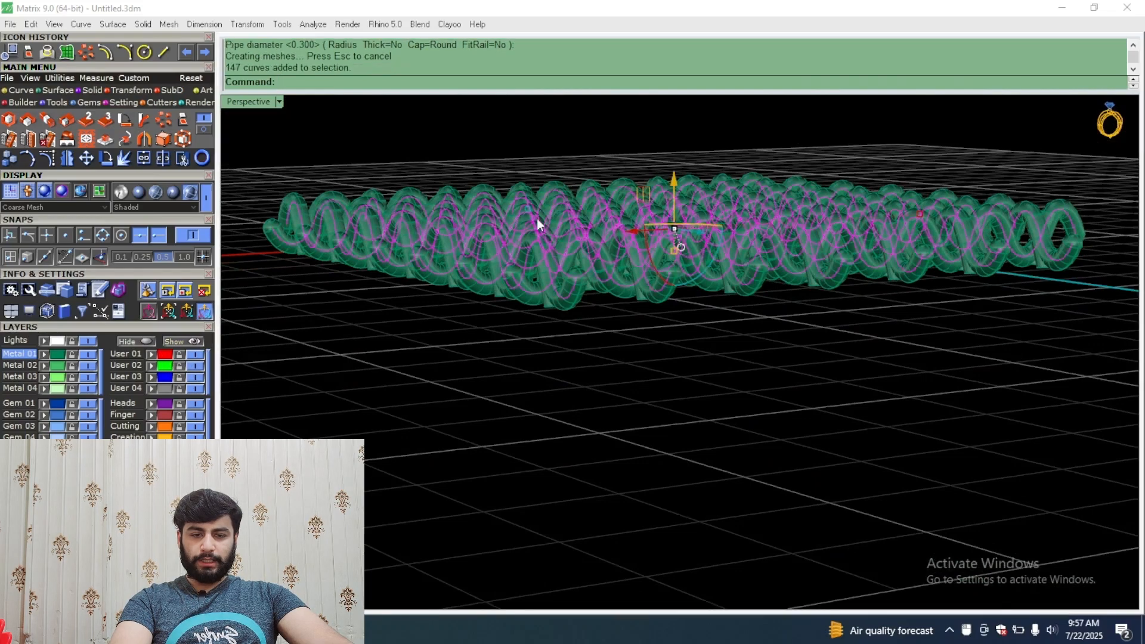
pyautogui.scroll(3, 536, 218)
pyautogui.moveTo(641, 298); pyautogui.dragTo(735, 291, button='right')
pyautogui.moveTo(737, 285); pyautogui.dragTo(732, 260)
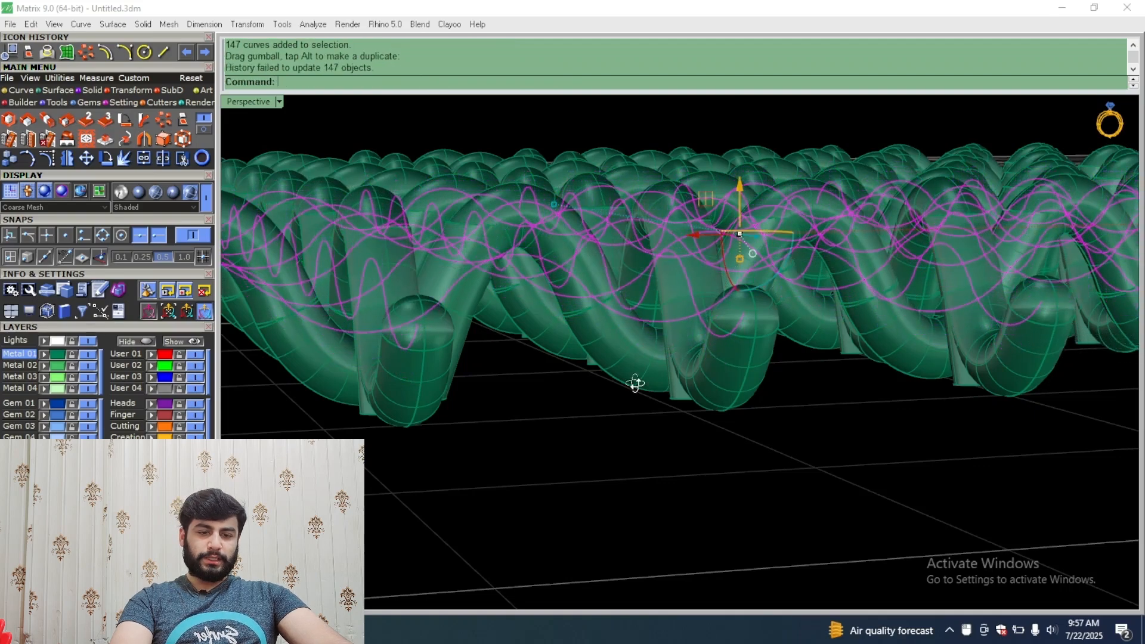
pyautogui.moveTo(636, 384); pyautogui.dragTo(695, 462, button='right')
pyautogui.click(695, 461)
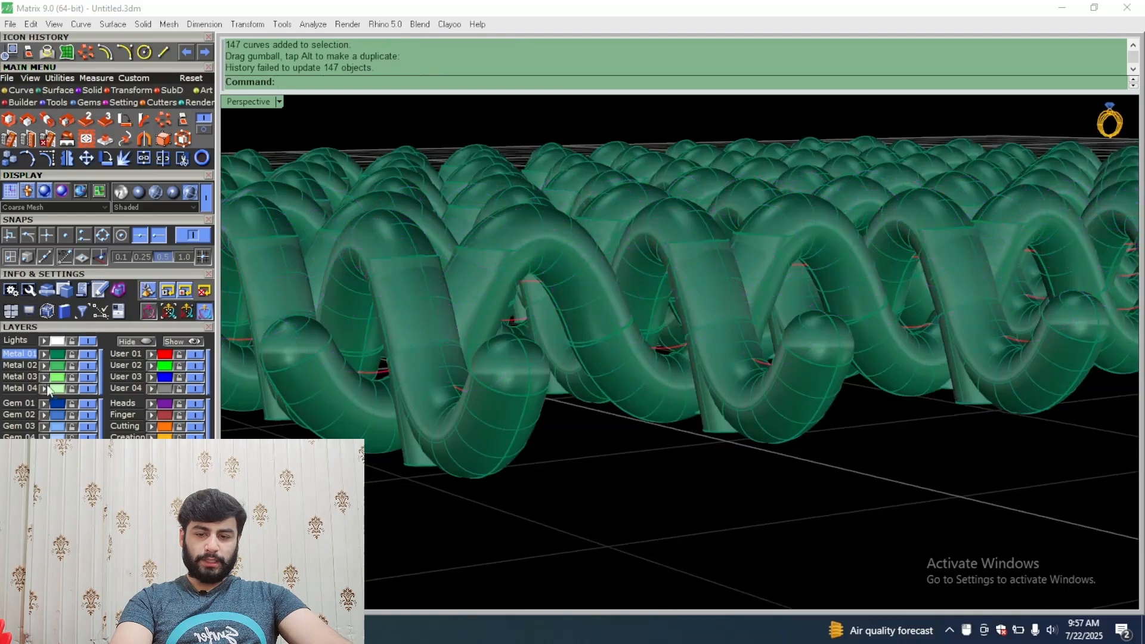
# Step: Select all pipes on the Metal 01 layer and delete them, leaving only the wave curves
pyautogui.click(64, 352)
pyautogui.press('Delete')
pyautogui.scroll(-5, 817, 227)
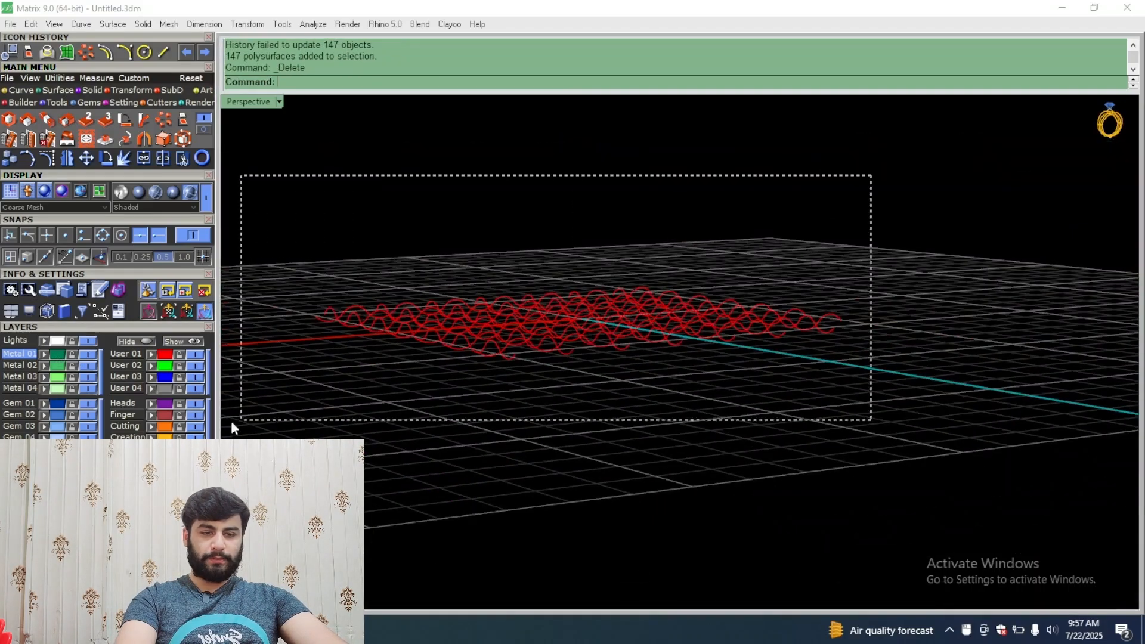
# Step: Select all wave curves and pipe them again with a diameter of 0.3 and round caps
pyautogui.moveTo(231, 420); pyautogui.dragTo(231, 421)
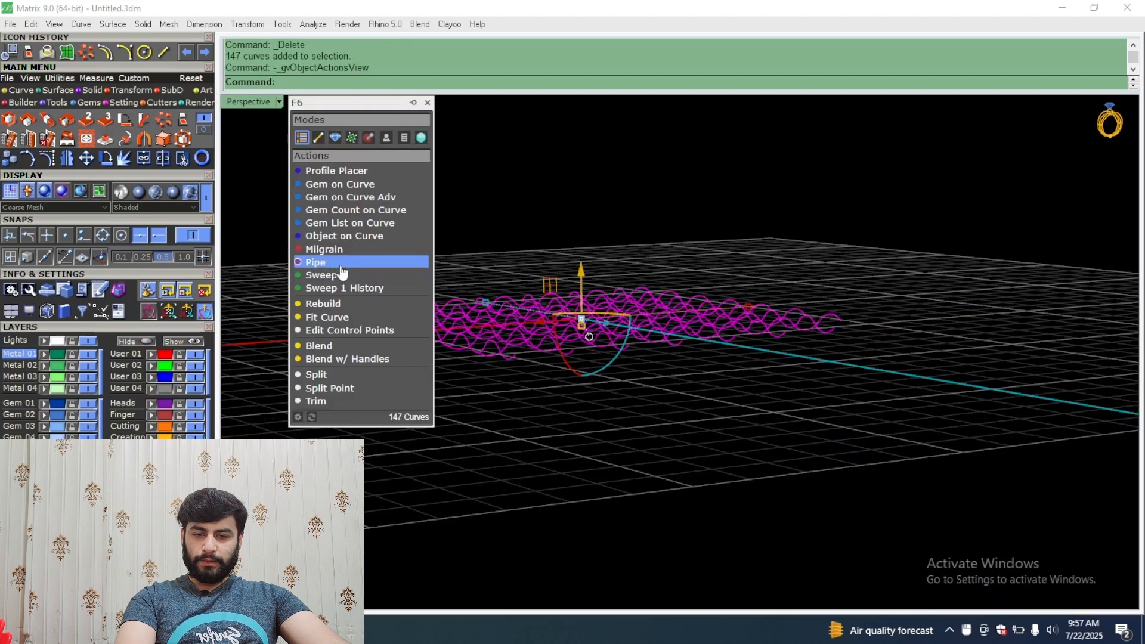
pyautogui.click(342, 264)
pyautogui.press('Return')
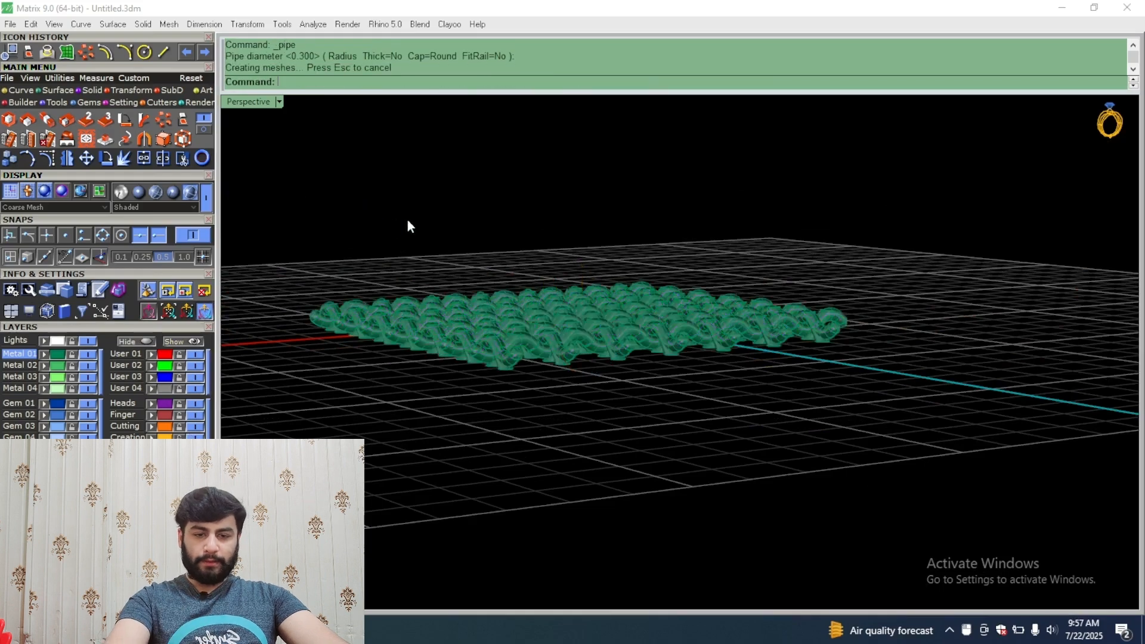
pyautogui.scroll(5, 556, 370)
pyautogui.scroll(3, 598, 409)
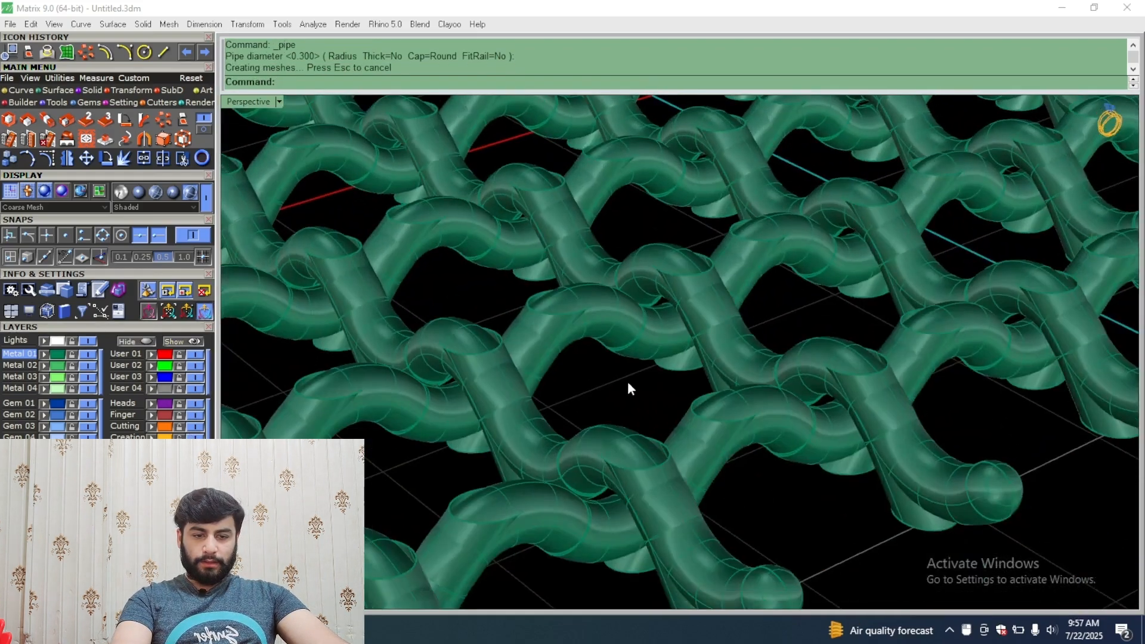
# Step: Undo the last pipe, then select all wave curves of the mesh and explode them into segments
pyautogui.hotkey('ctrl', 'z')
pyautogui.scroll(-10, 629, 342)
pyautogui.moveTo(792, 192); pyautogui.dragTo(238, 526)
pyautogui.scroll(10, 550, 357)
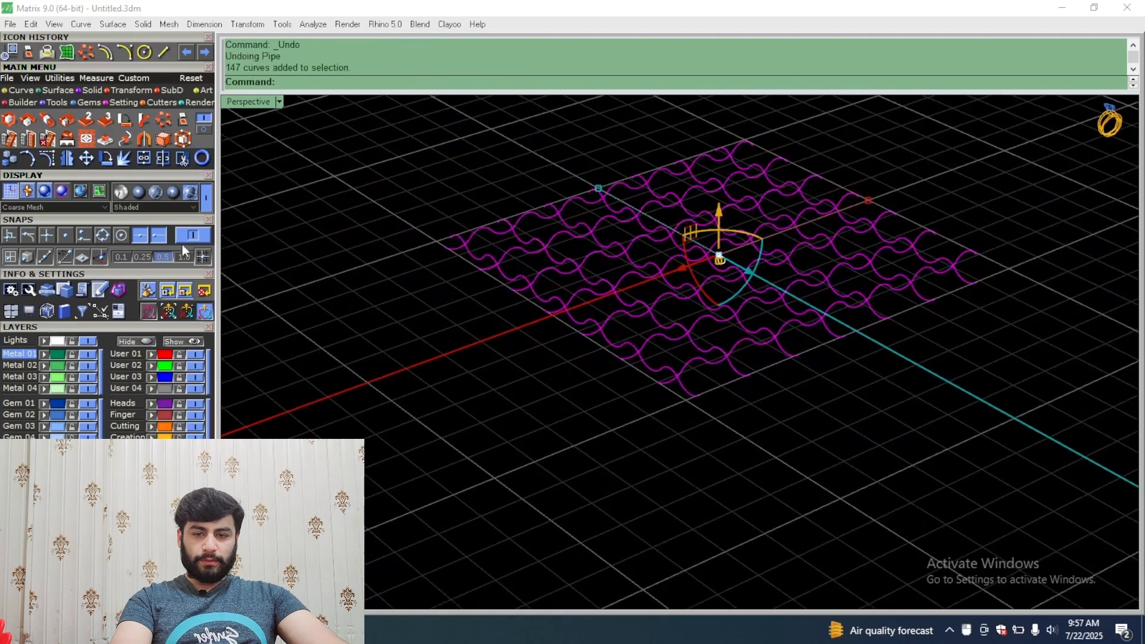
pyautogui.click(124, 160)
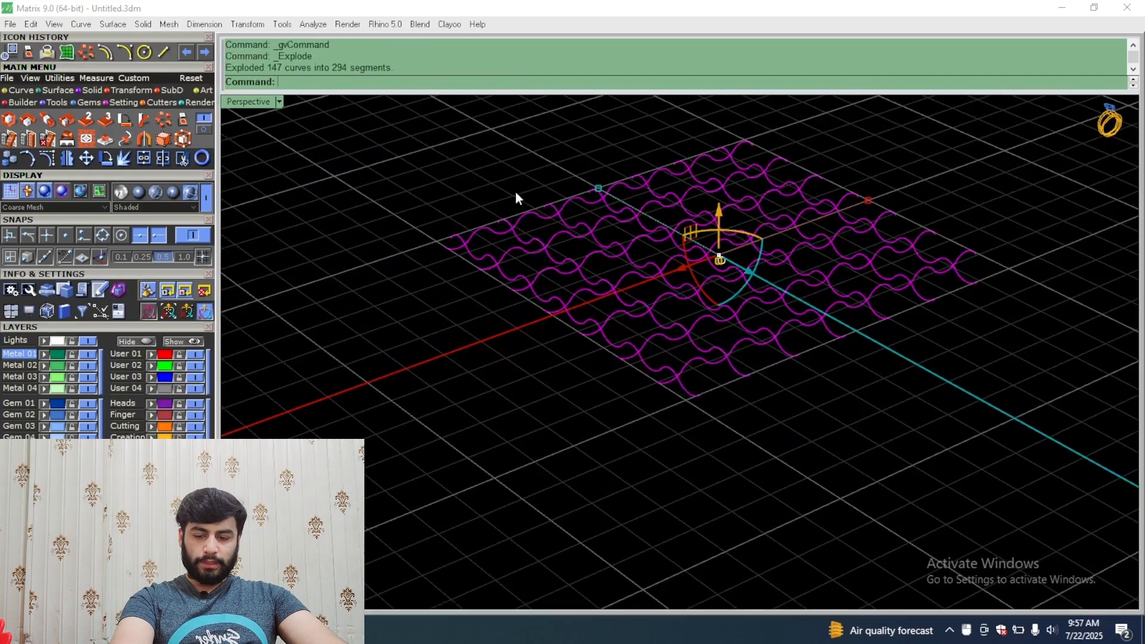
# Step: Pipe the exploded wave segments with a diameter of 0.3 and round caps, and inspect the woven mesh
pyautogui.hotkey('ctrl', 'g')
pyautogui.press('F6')
pyautogui.click(441, 280)
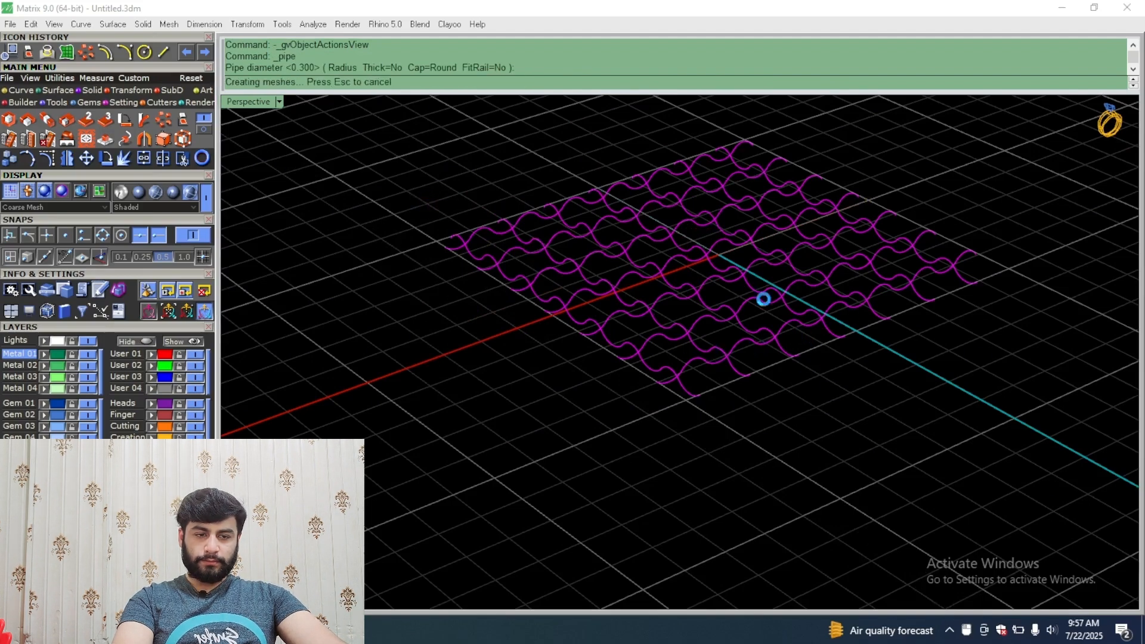
pyautogui.moveTo(918, 458); pyautogui.dragTo(813, 467, button='right')
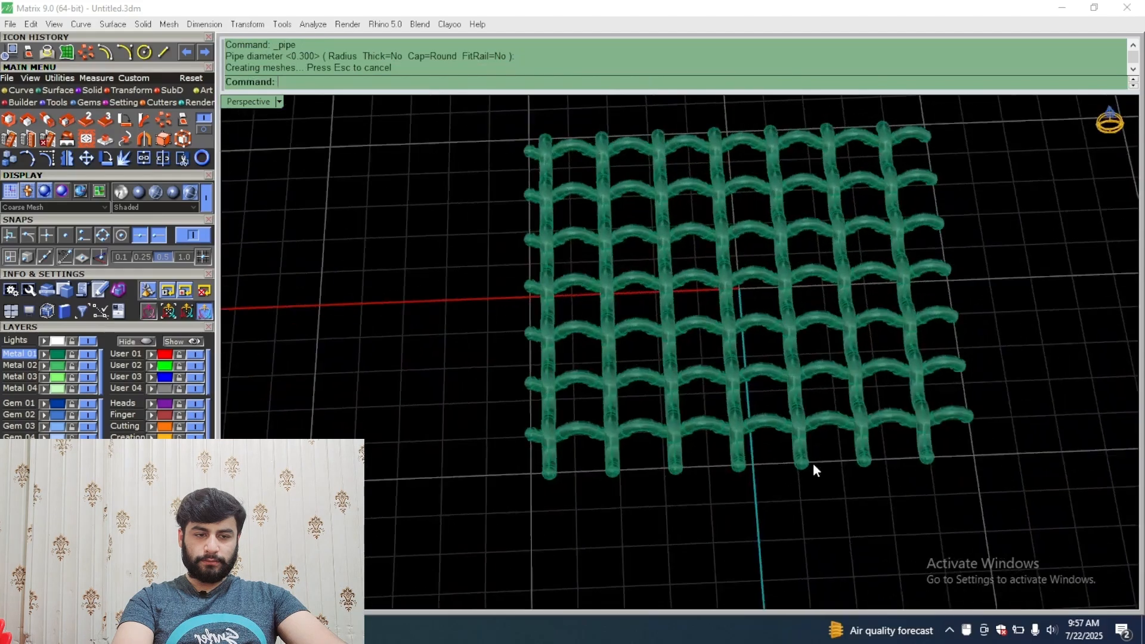
pyautogui.scroll(7, 720, 343)
pyautogui.moveTo(719, 339); pyautogui.dragTo(639, 298, button='right')
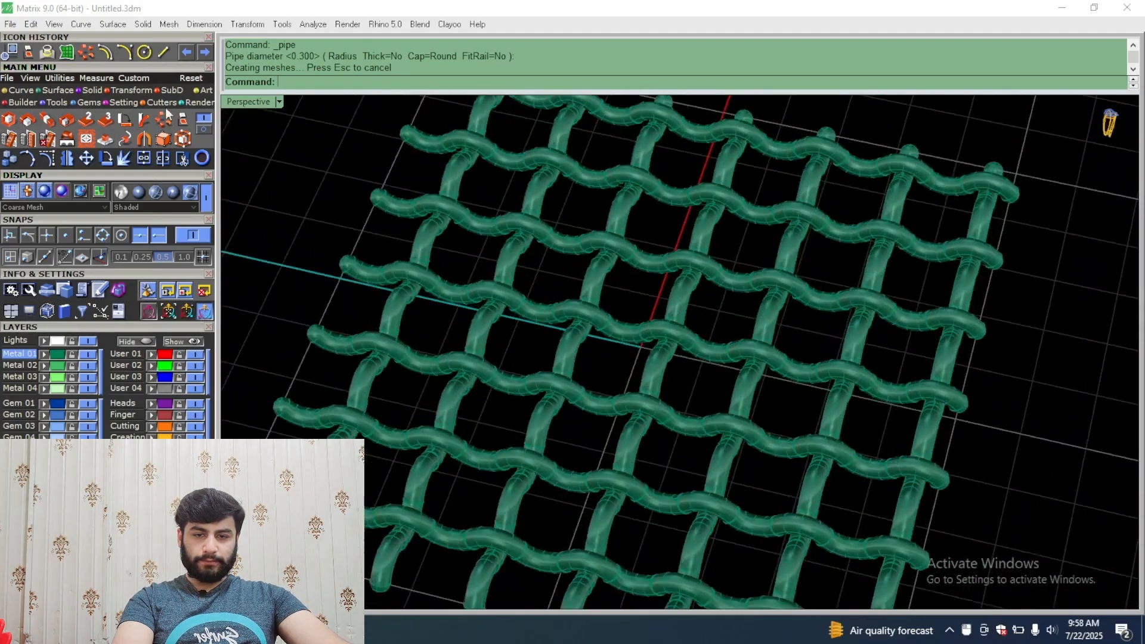
# Step: Switch from the Perspective view to the maximized Looking Down view and undo the pipe on the wave segments
pyautogui.doubleClick(241, 106)
pyautogui.doubleClick(241, 104)
pyautogui.scroll(-6, 686, 399)
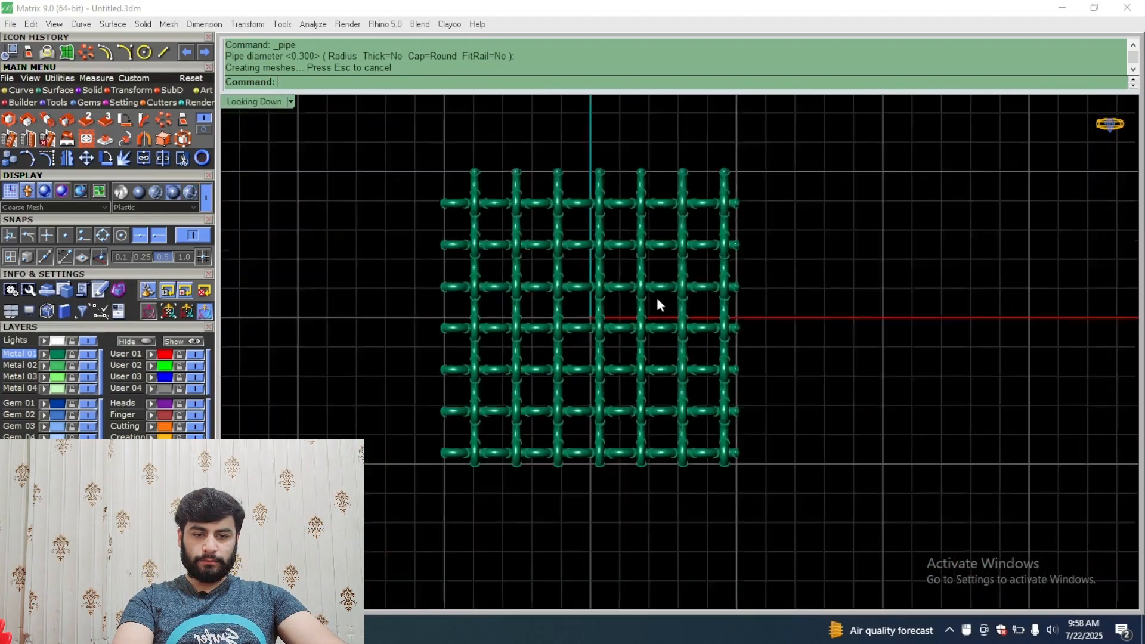
pyautogui.hotkey('ctrl', 'z')
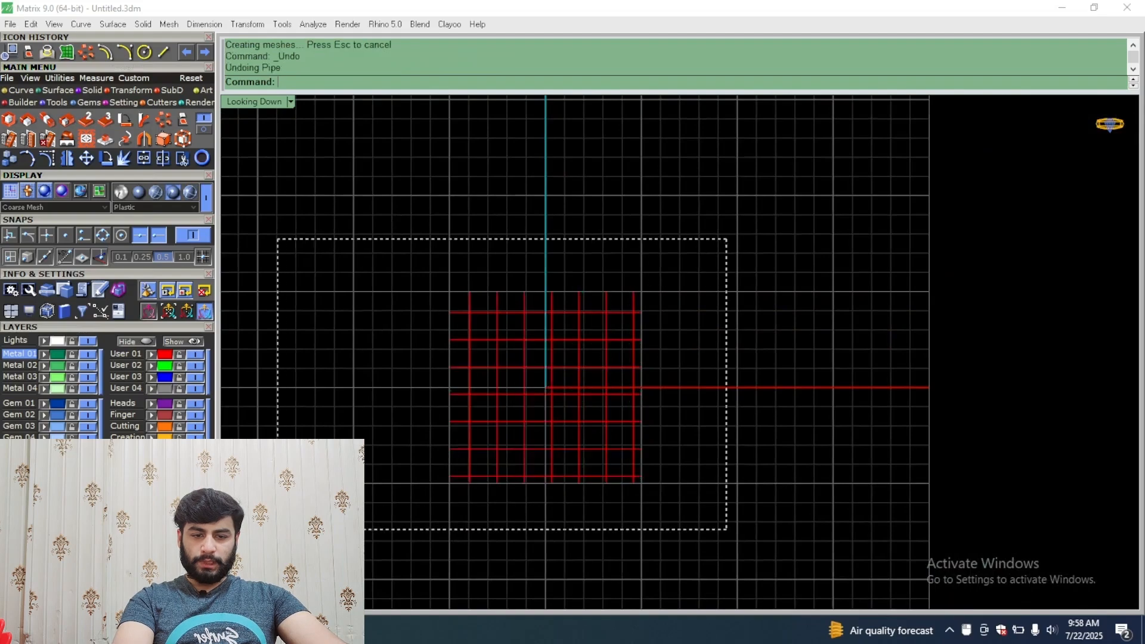
# Step: Select all curves of the woven mesh and show the hidden lattice patterns
pyautogui.moveTo(726, 239); pyautogui.dragTo(277, 529)
pyautogui.click(196, 340)
pyautogui.scroll(-14, 469, 407)
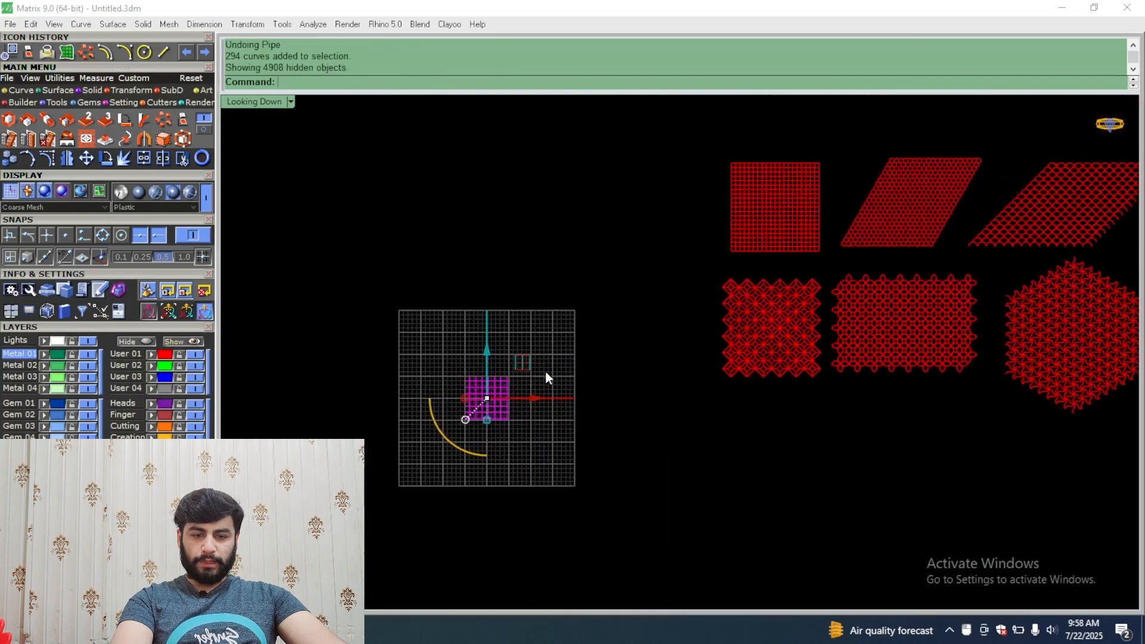
# Step: Group the woven mesh curves and move them to the end of the upper pattern row, beside the star lattice
pyautogui.hotkey('ctrl', 'g')
pyautogui.scroll(-4, 545, 370)
pyautogui.moveTo(463, 370); pyautogui.dragTo(1107, 228)
pyautogui.moveTo(1076, 235); pyautogui.dragTo(771, 245, button='right')
pyautogui.scroll(10, 771, 245)
pyautogui.moveTo(797, 270); pyautogui.dragTo(847, 286)
pyautogui.click(824, 242)
pyautogui.scroll(10, 818, 310)
pyautogui.scroll(-10, 814, 268)
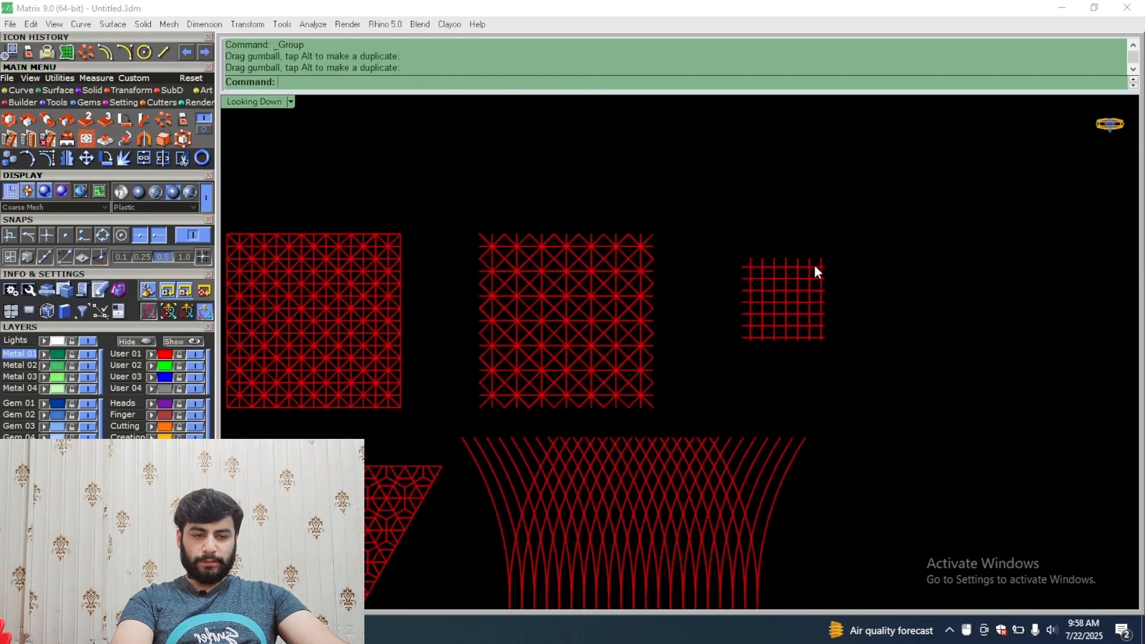
# Step: Examine the two rows of lattice patterns, including the newly placed woven mesh
pyautogui.scroll(-8, 815, 267)
pyautogui.scroll(-8, 854, 230)
pyautogui.moveTo(838, 255); pyautogui.dragTo(637, 266, button='right')
pyautogui.scroll(20, 637, 266)
pyautogui.moveTo(621, 333); pyautogui.dragTo(886, 404, button='right')
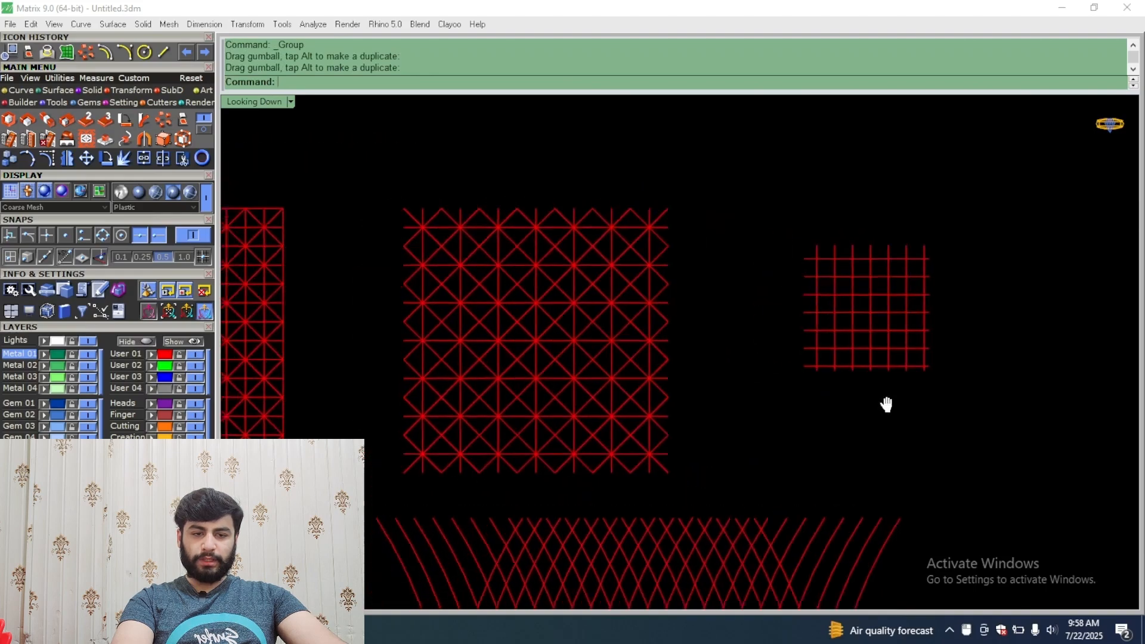
pyautogui.scroll(-15, 685, 263)
pyautogui.moveTo(710, 263); pyautogui.dragTo(825, 330, button='right')
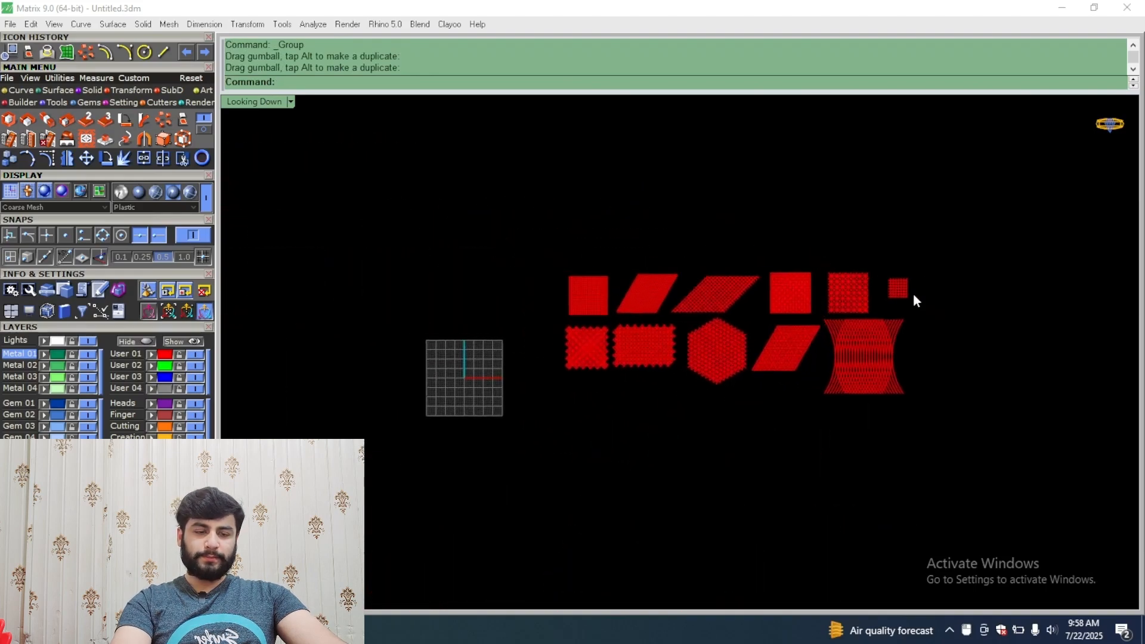
pyautogui.moveTo(482, 452); pyautogui.dragTo(481, 452)
pyautogui.scroll(10, 838, 441)
pyautogui.click(838, 442)
pyautogui.scroll(-10, 807, 422)
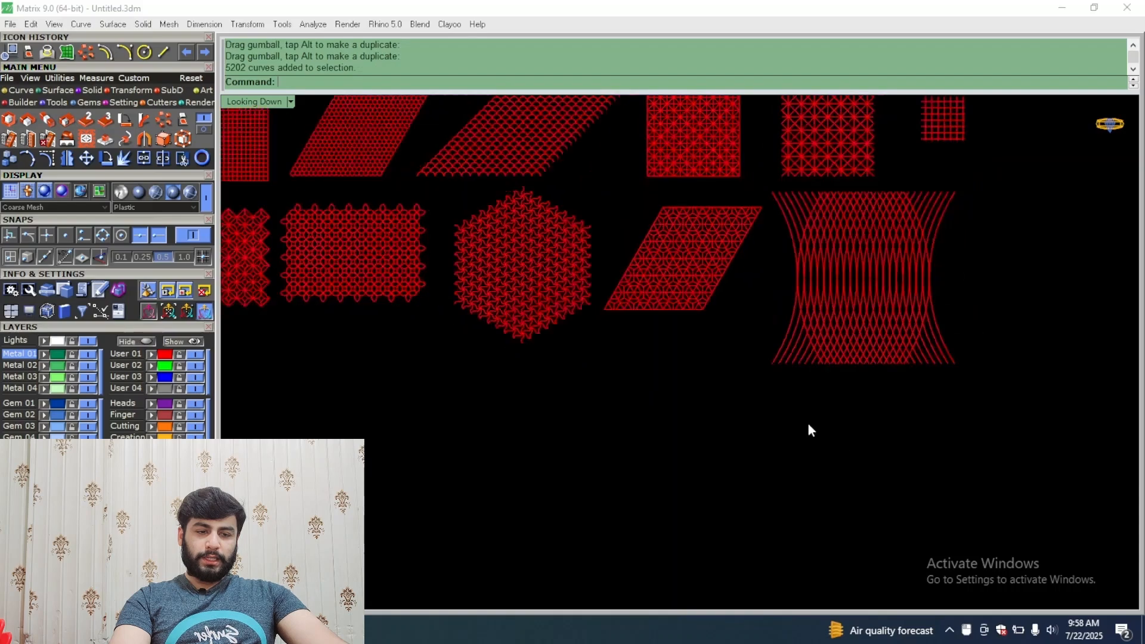
pyautogui.moveTo(682, 298); pyautogui.dragTo(677, 356, button='right')
pyautogui.scroll(10, 657, 405)
pyautogui.moveTo(793, 419); pyautogui.dragTo(696, 377, button='right')
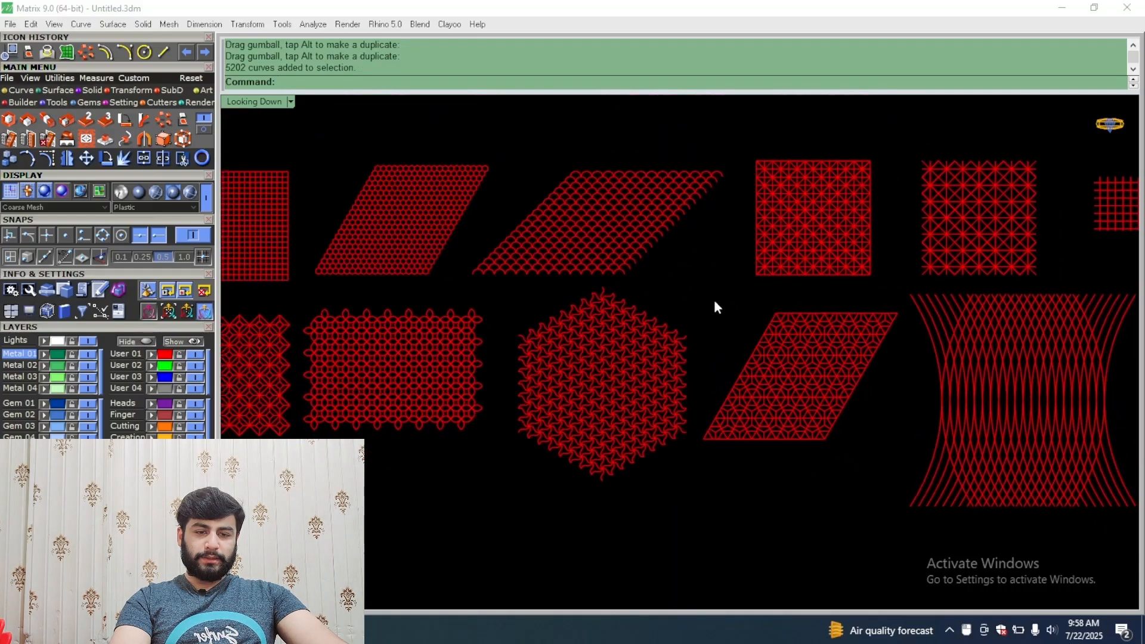
pyautogui.scroll(-3, 566, 327)
pyautogui.scroll(5, 552, 360)
pyautogui.scroll(-4, 583, 343)
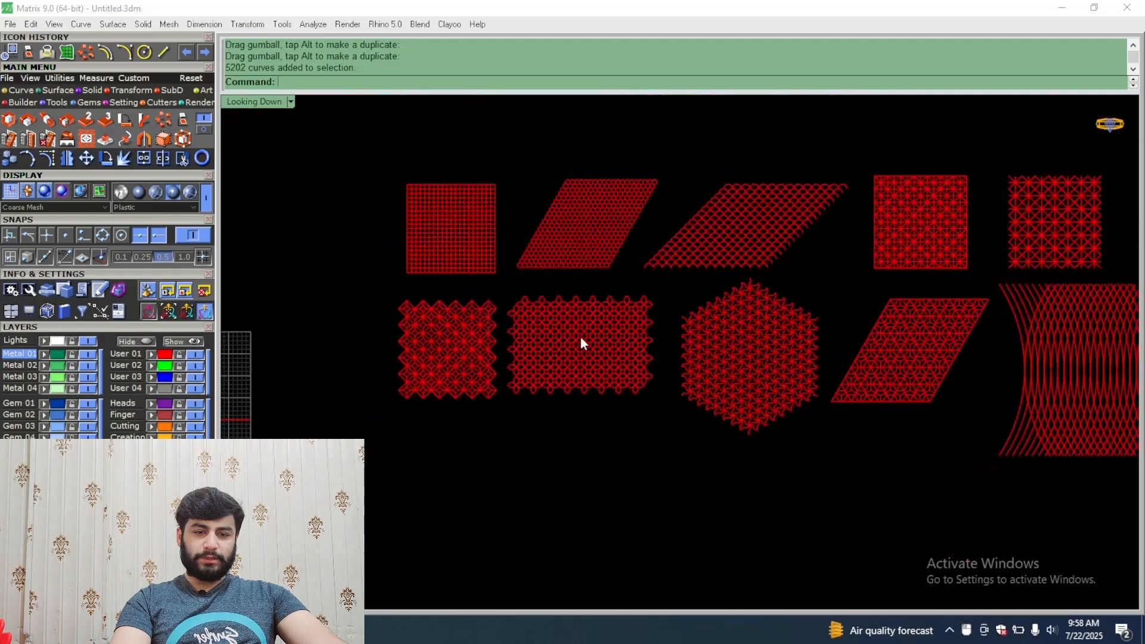
pyautogui.scroll(-5, 587, 334)
# Step: Select all lattice patterns in the collection and hide them to clear the grid
pyautogui.moveTo(354, 422); pyautogui.dragTo(355, 420)
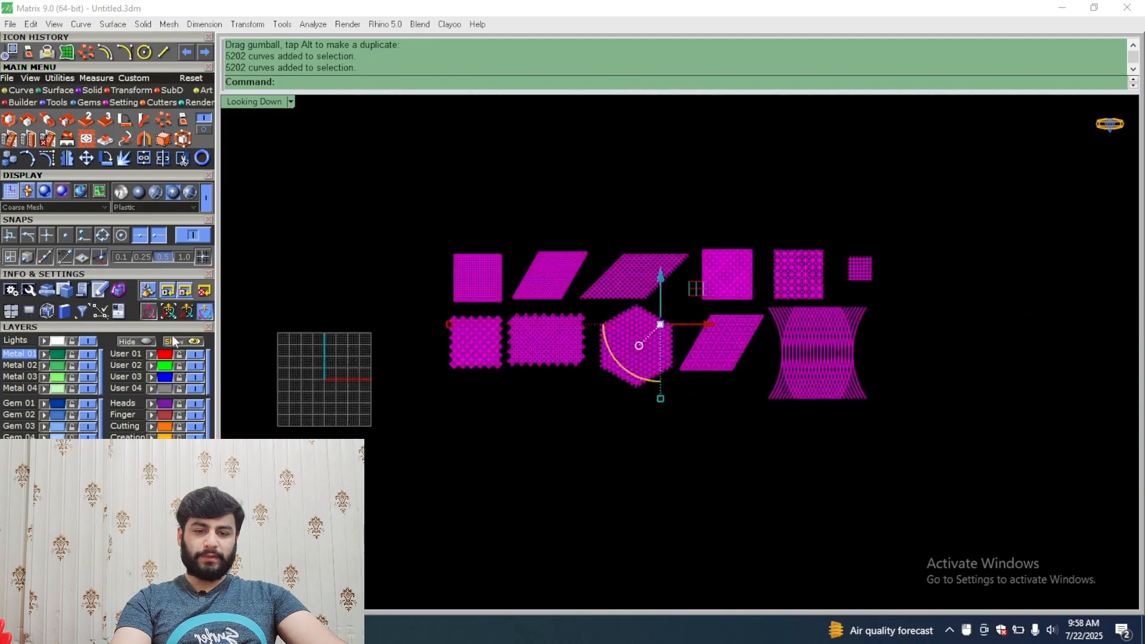
pyautogui.click(139, 340)
pyautogui.scroll(5, 338, 364)
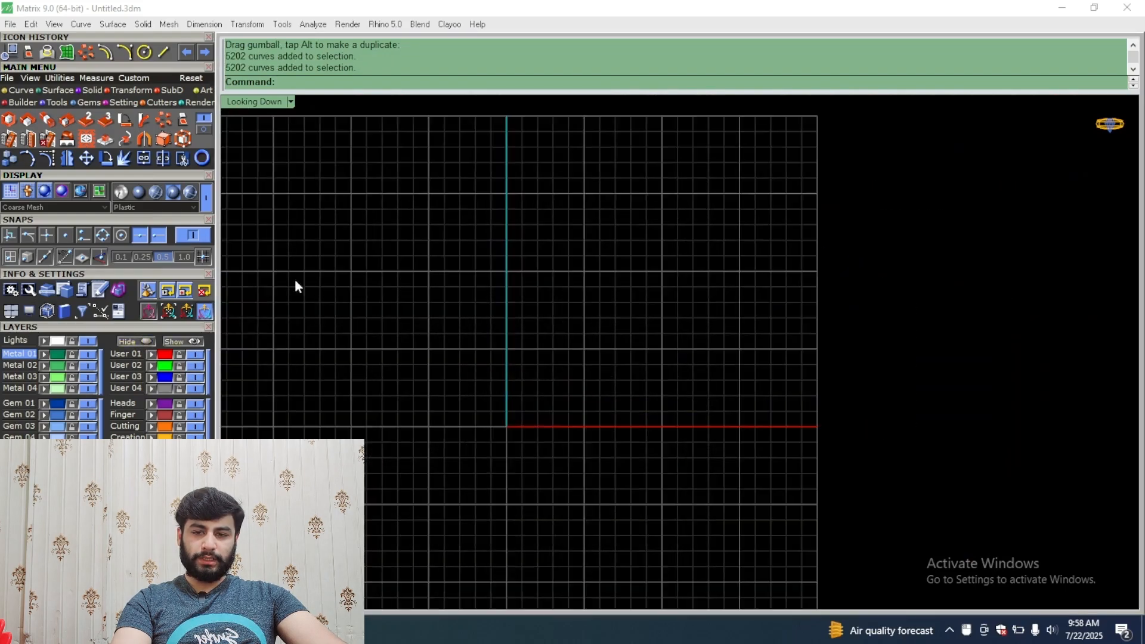
# Step: Bring up the curve-drawing tools for working around the grid origin
pyautogui.click(18, 90)
pyautogui.moveTo(486, 444); pyautogui.dragTo(502, 376, button='right')
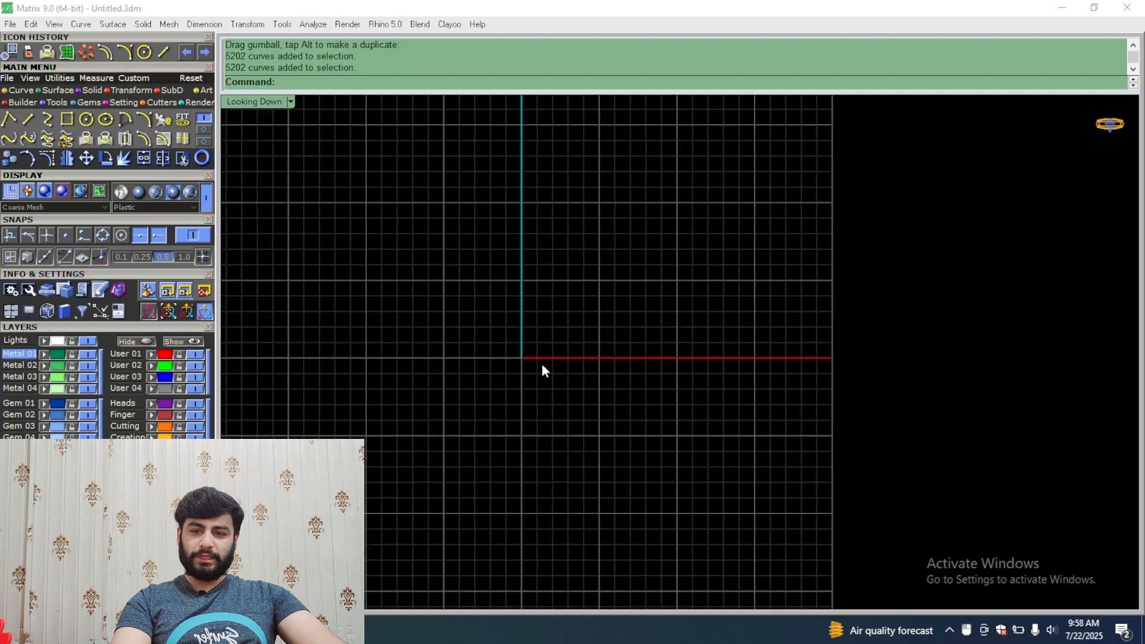
pyautogui.moveTo(526, 417); pyautogui.dragTo(549, 388, button='right')
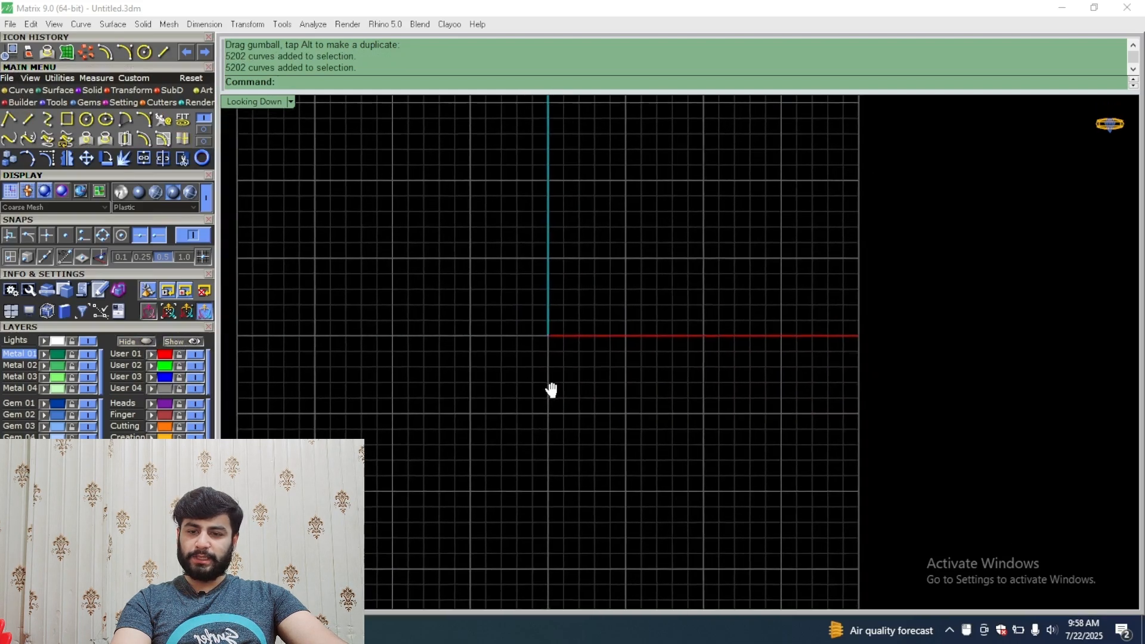